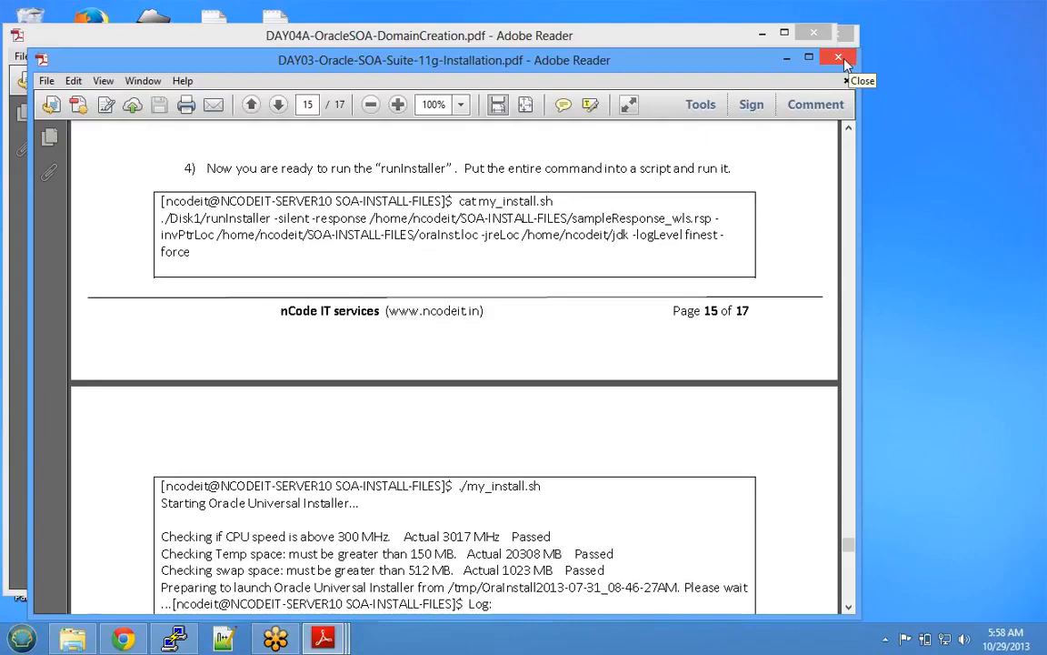
- Minimize the DAY03 installation guide and open DAY03-Oracle-SOA-Suite-11g-Installation-PPT from SOA-CLASS-MATERIAL
click(787, 57)
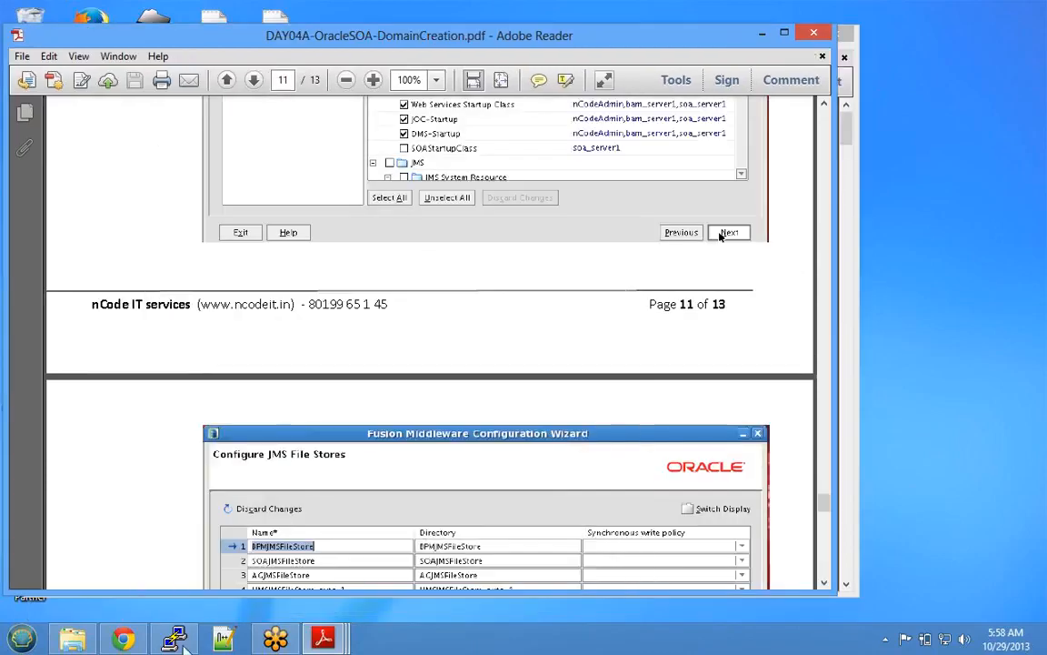
click(73, 639)
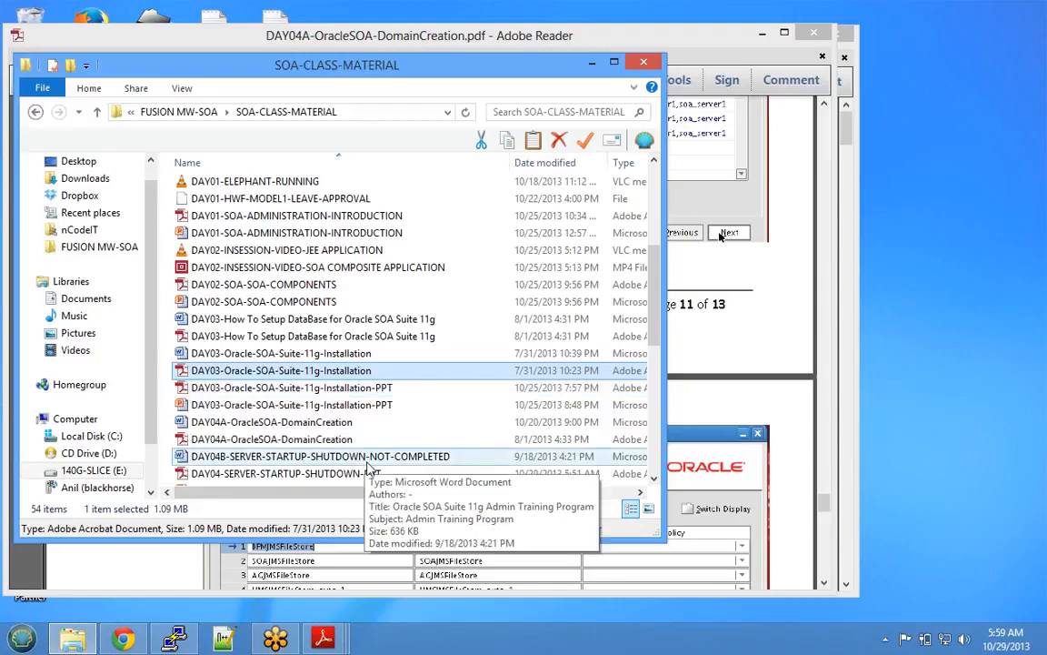
click(316, 390)
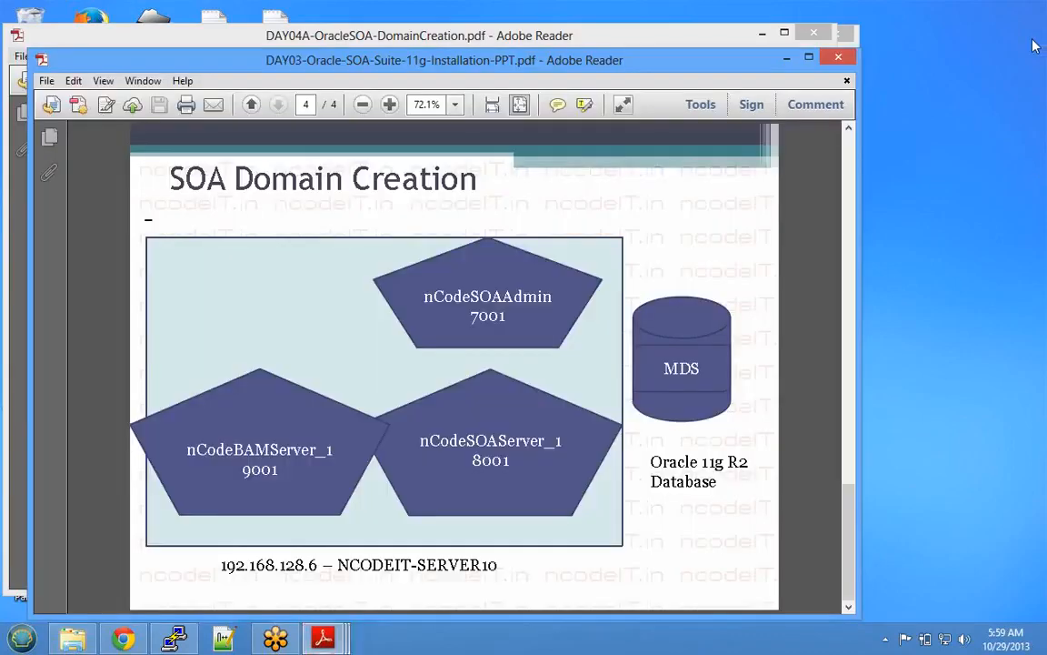
- Bring the installation slides forward at the SOA stack diagram on slide 3
click(840, 176)
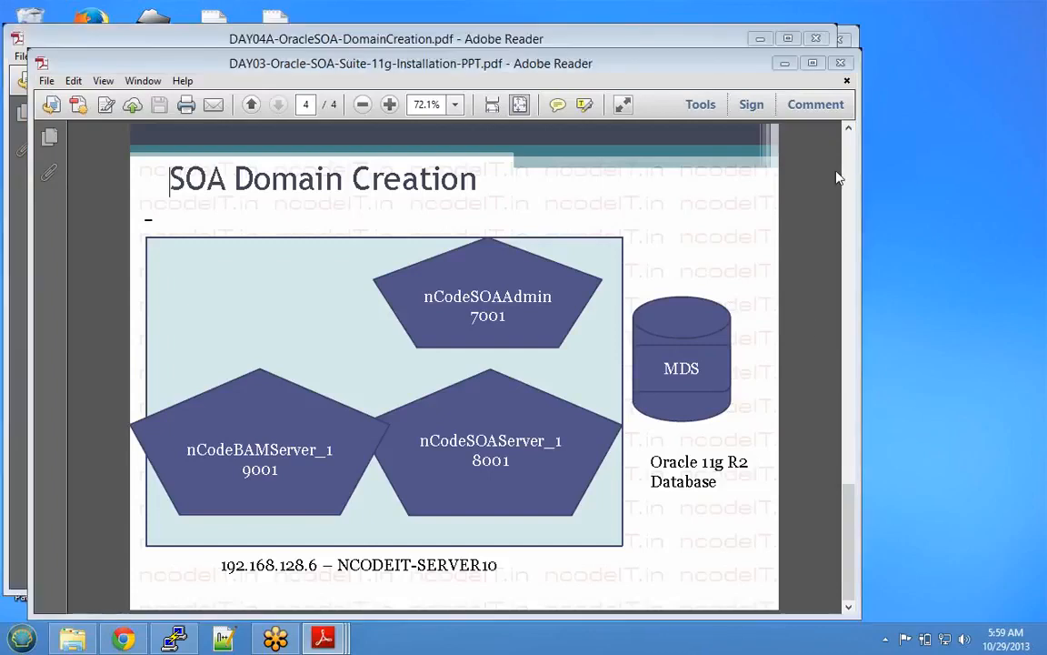
click(816, 51)
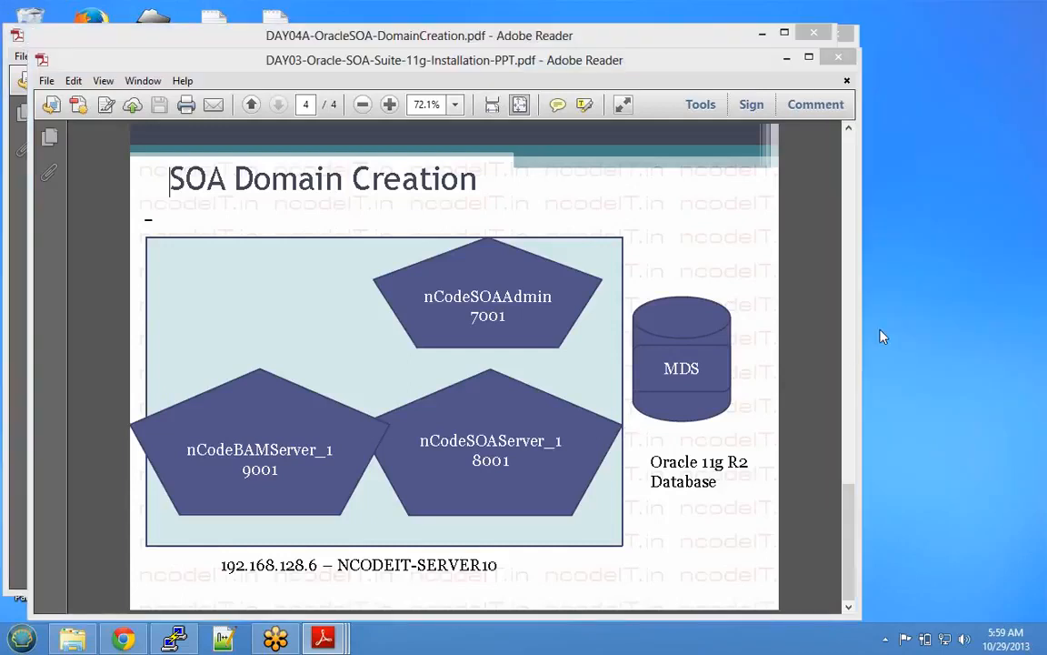
click(851, 502)
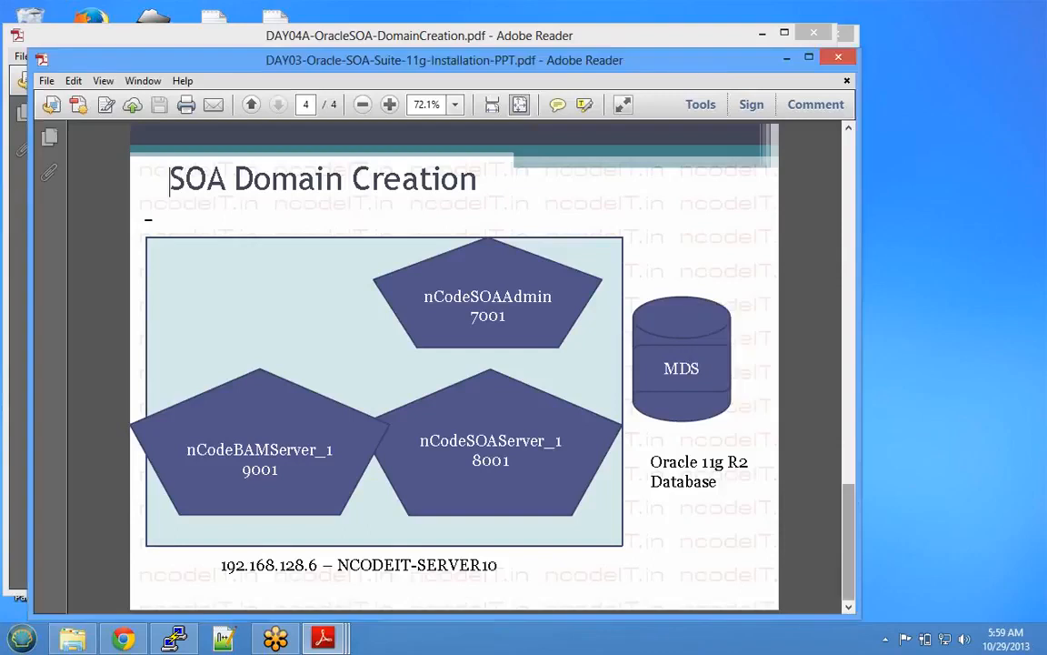
scroll(689, 468, up, 3)
scroll(689, 467, down, 2)
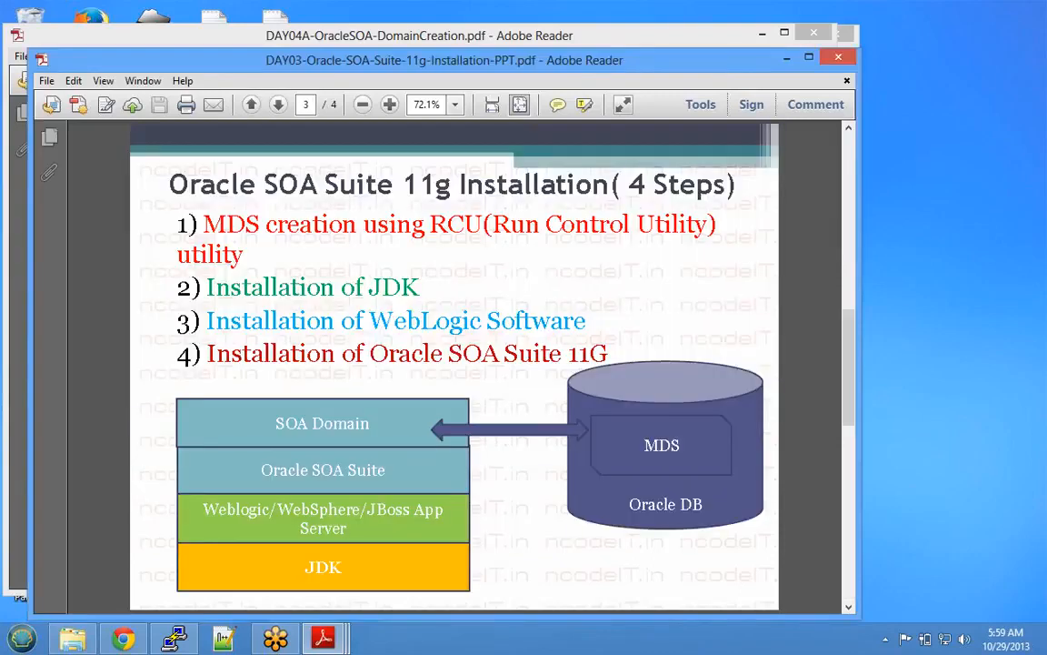
- Highlight MDS, JDK, Weblogic, Oracle SOA Suite and SOA Domain in the stack, then minimize the slides
double_click(662, 445)
double_click(326, 566)
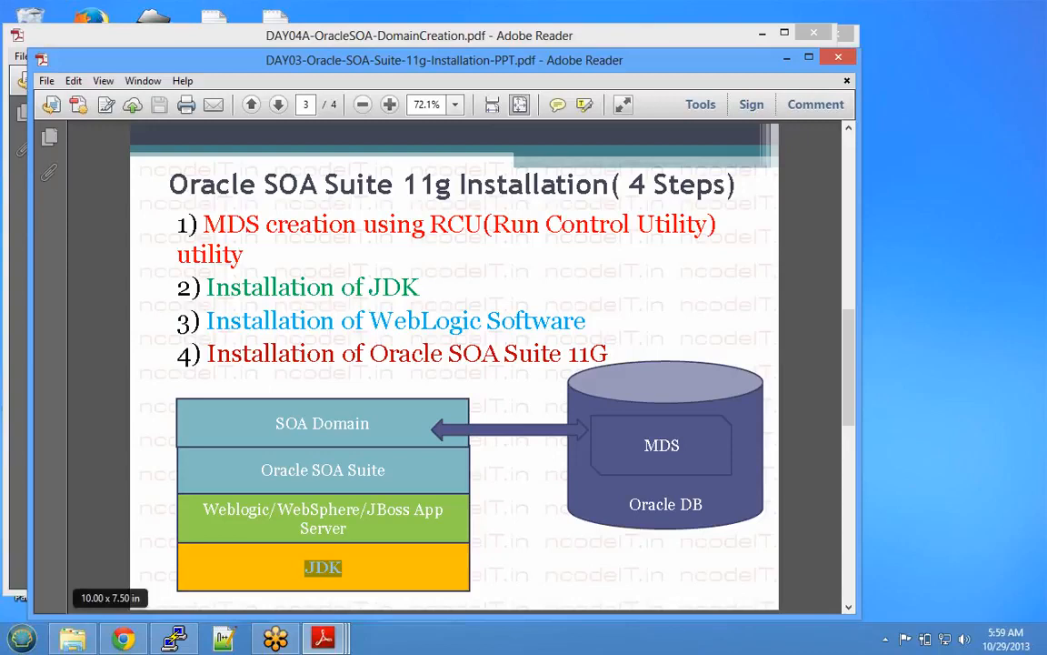
double_click(236, 510)
drag(269, 510, 276, 510)
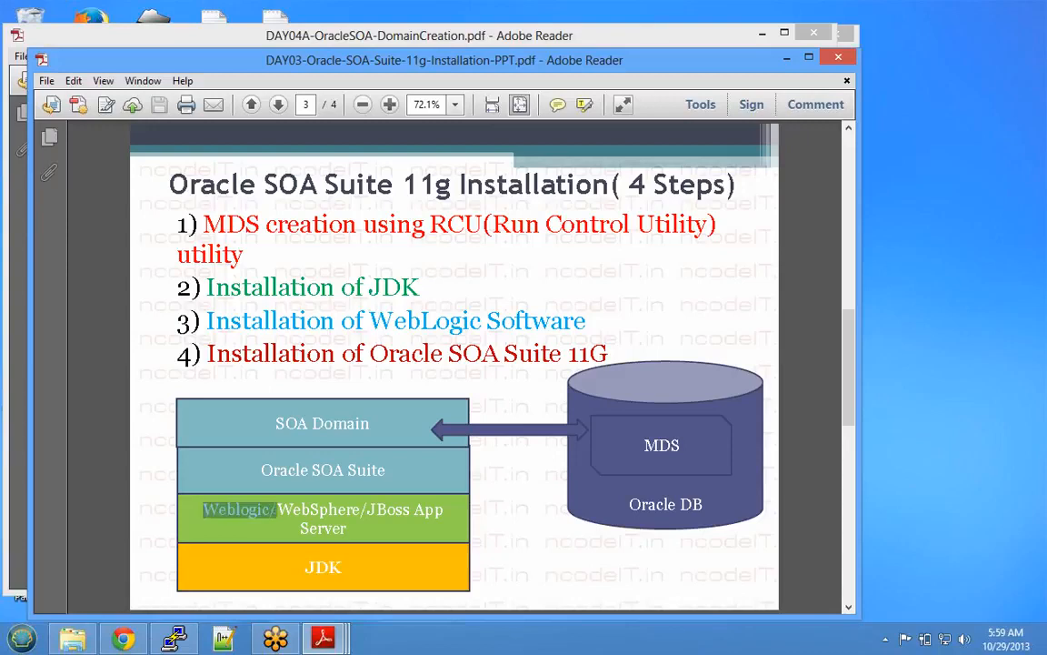
drag(262, 471, 384, 472)
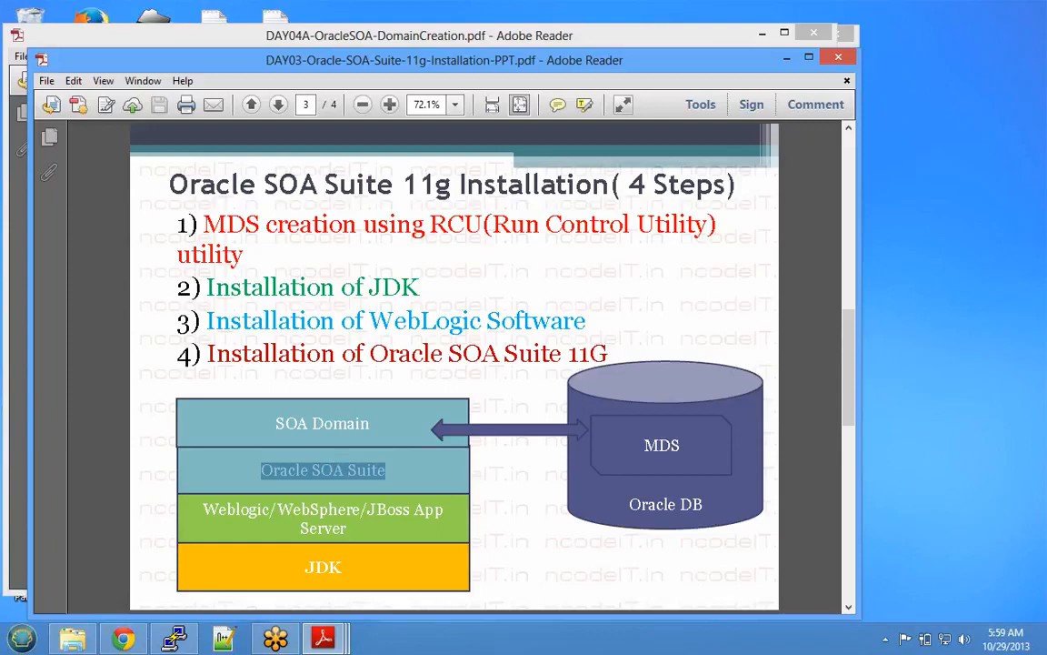
drag(276, 423, 369, 424)
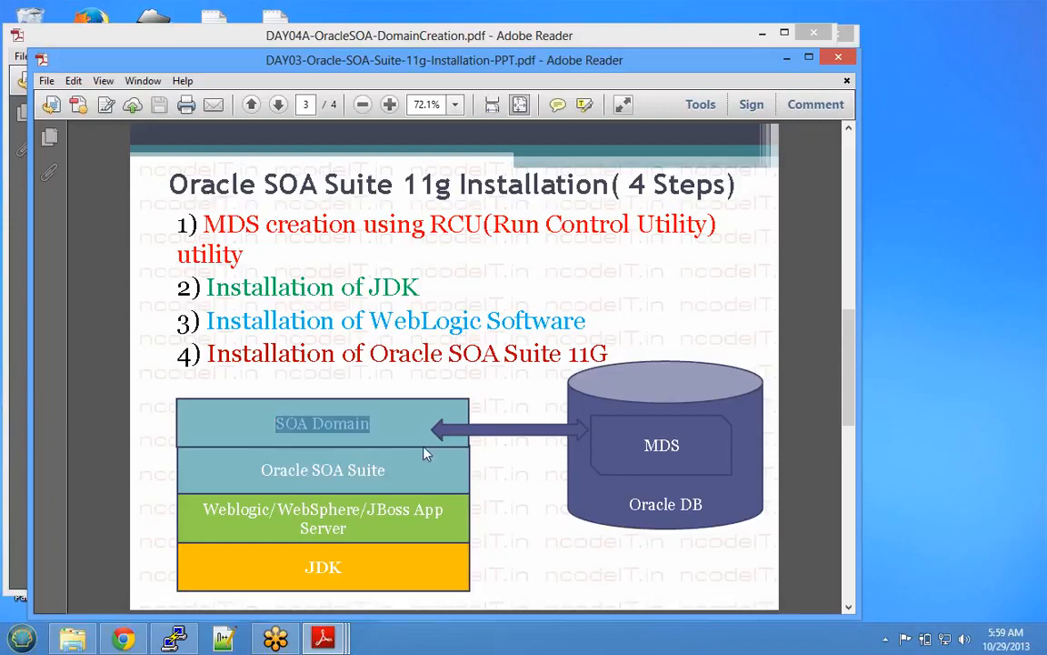
click(786, 60)
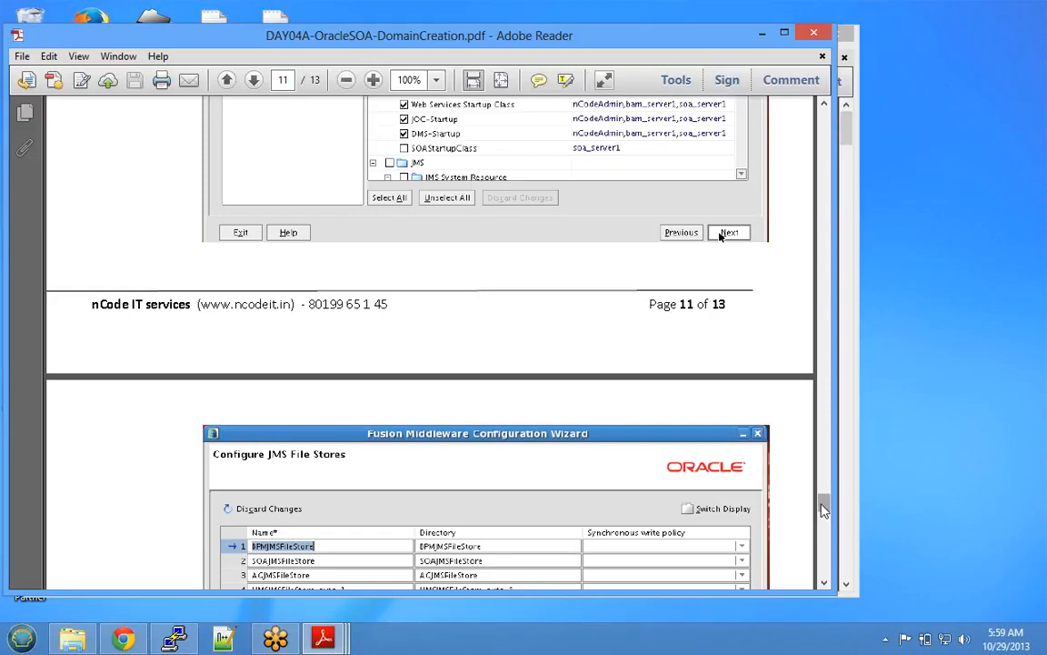
- Scroll the DAY04 domain creation guide to page 2, then minimize Adobe Reader
drag(824, 510, 804, 122)
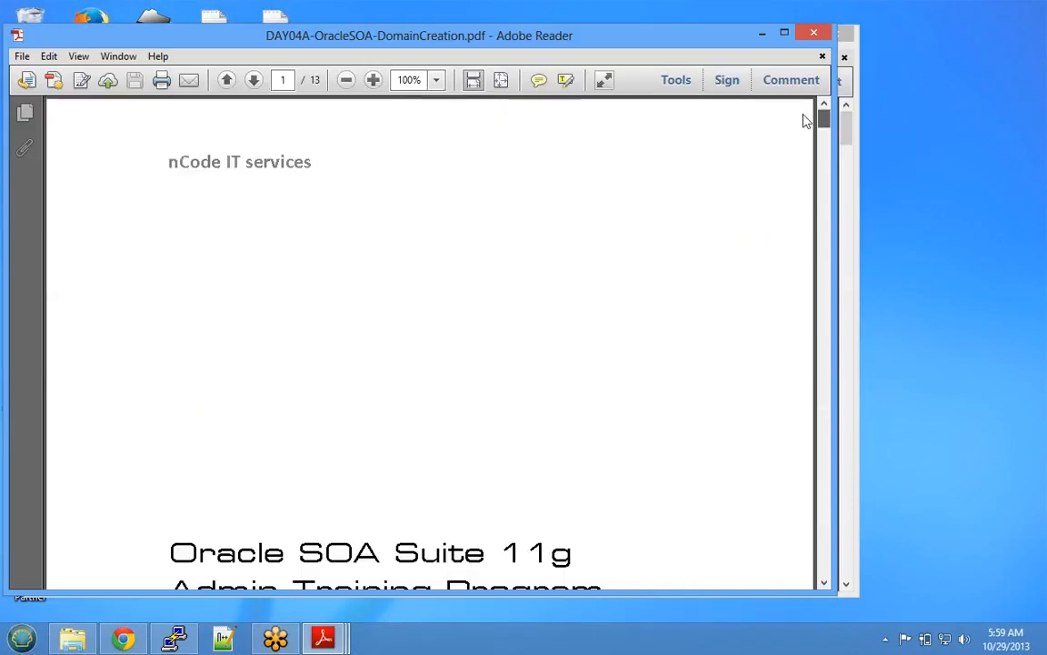
scroll(803, 121, down, 10)
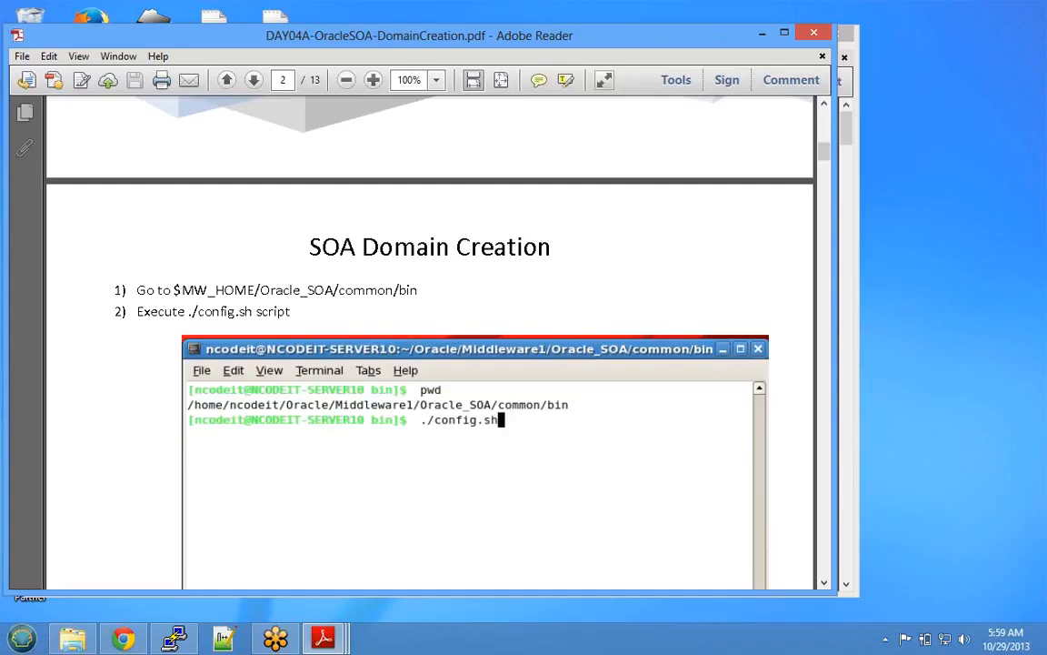
scroll(429, 346, down, 1)
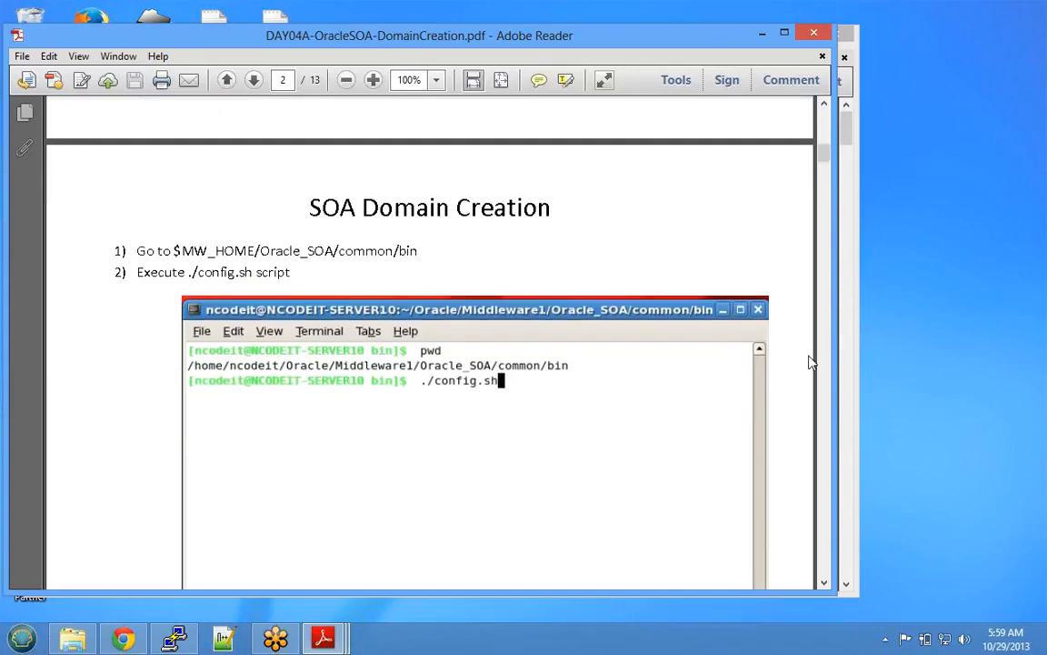
click(765, 33)
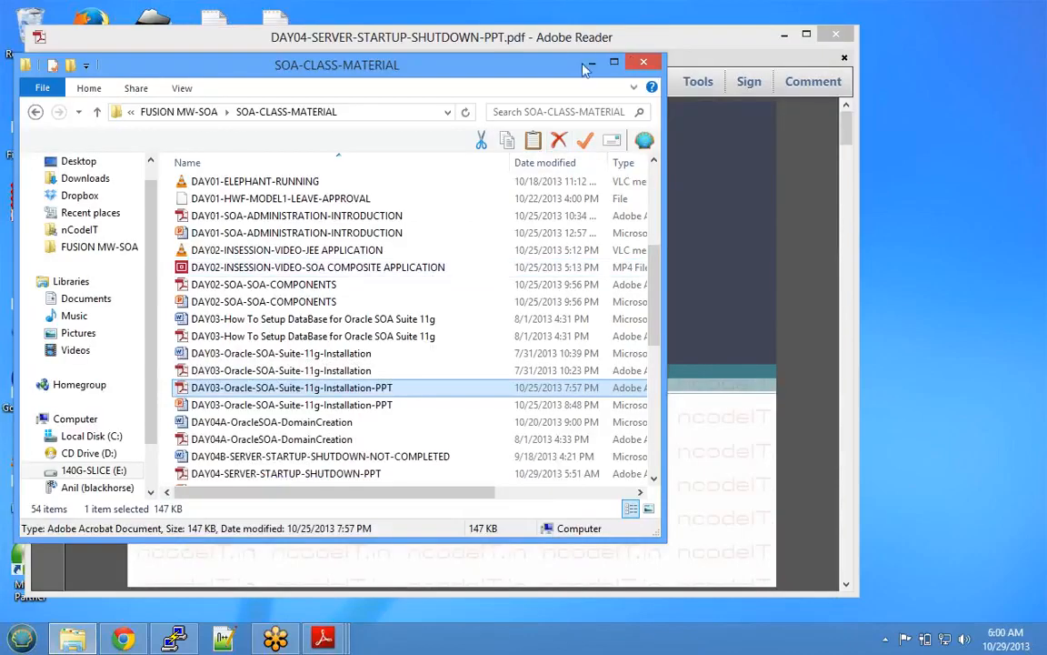
- Close the SOA-CLASS-MATERIAL folder, clear the SOA Domain highlight in the DAY03 slides, and minimize every Reader window
click(641, 62)
click(807, 34)
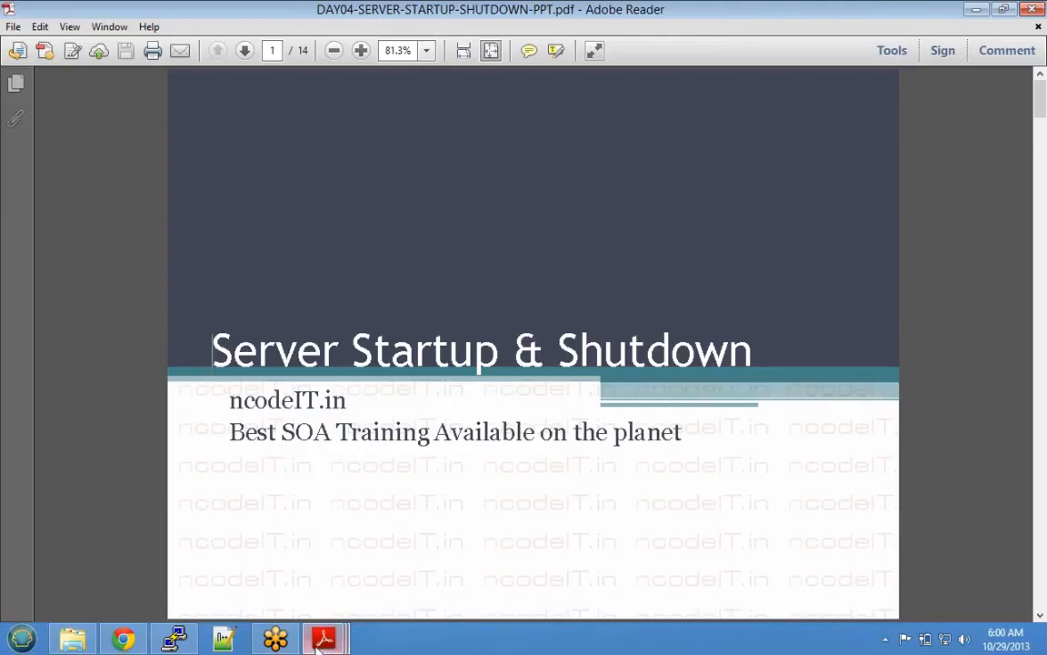
mouse_move(320, 642)
click(470, 510)
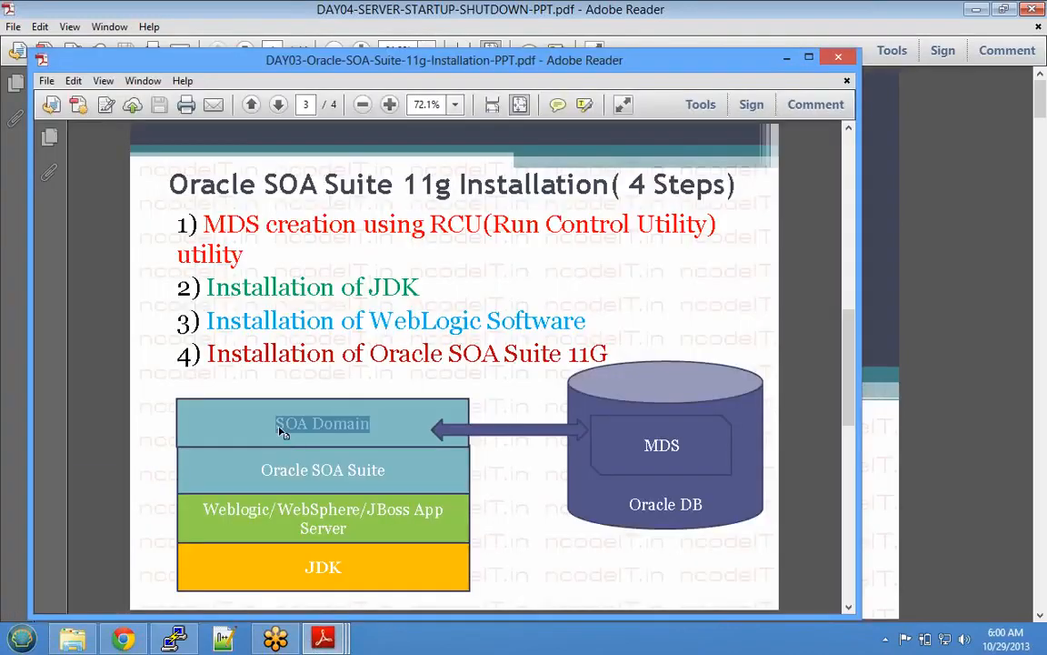
click(279, 426)
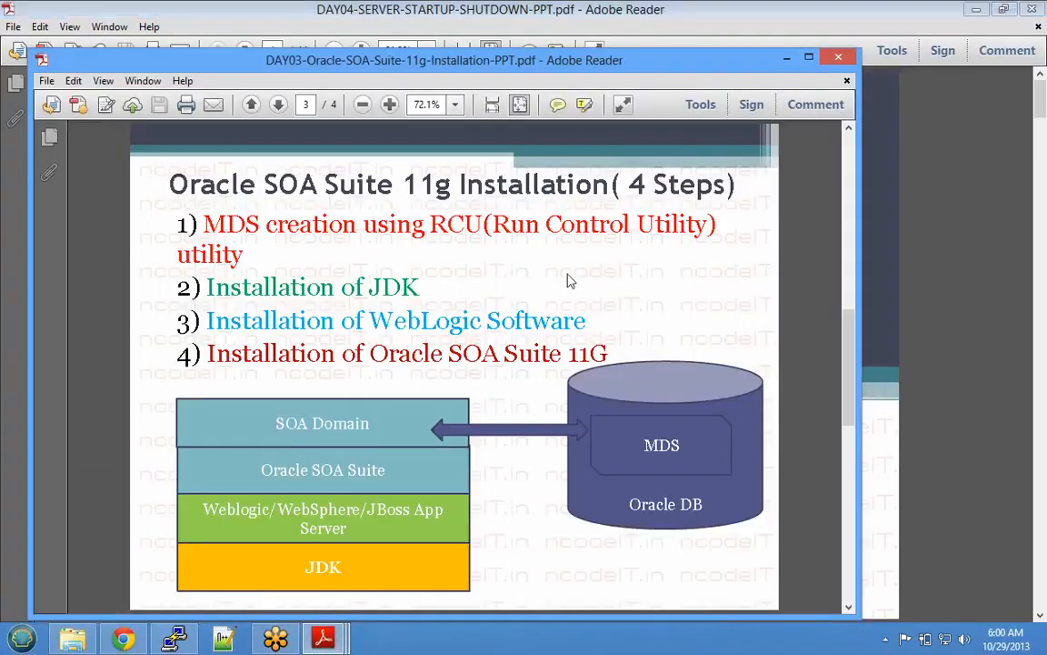
click(787, 57)
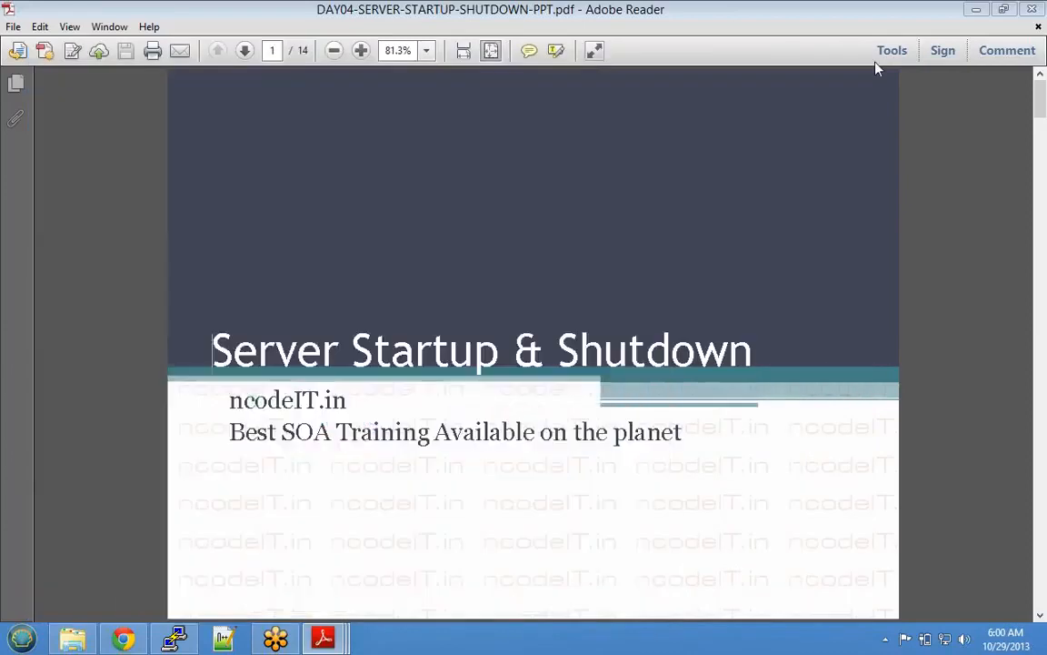
click(976, 11)
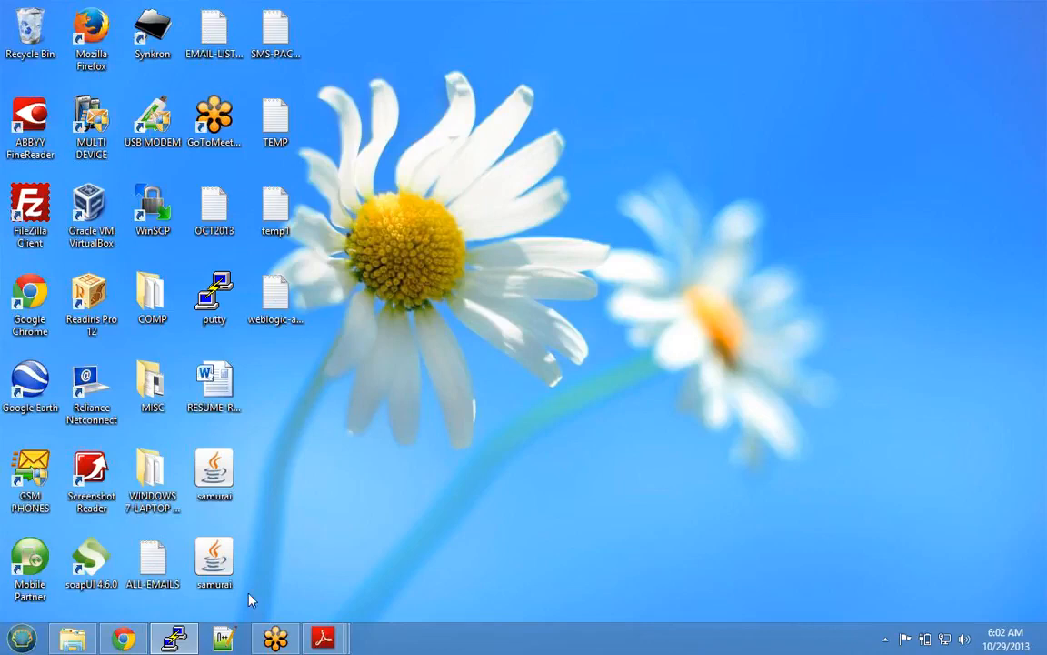
mouse_move(185, 645)
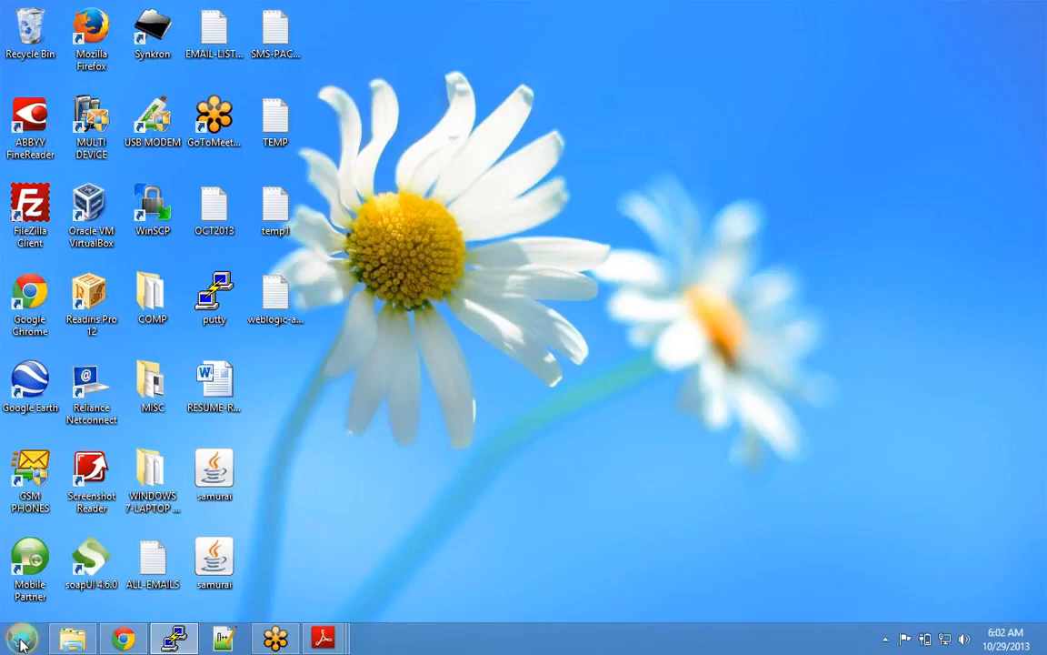
- Launch Xming from the Start menu search
click(20, 642)
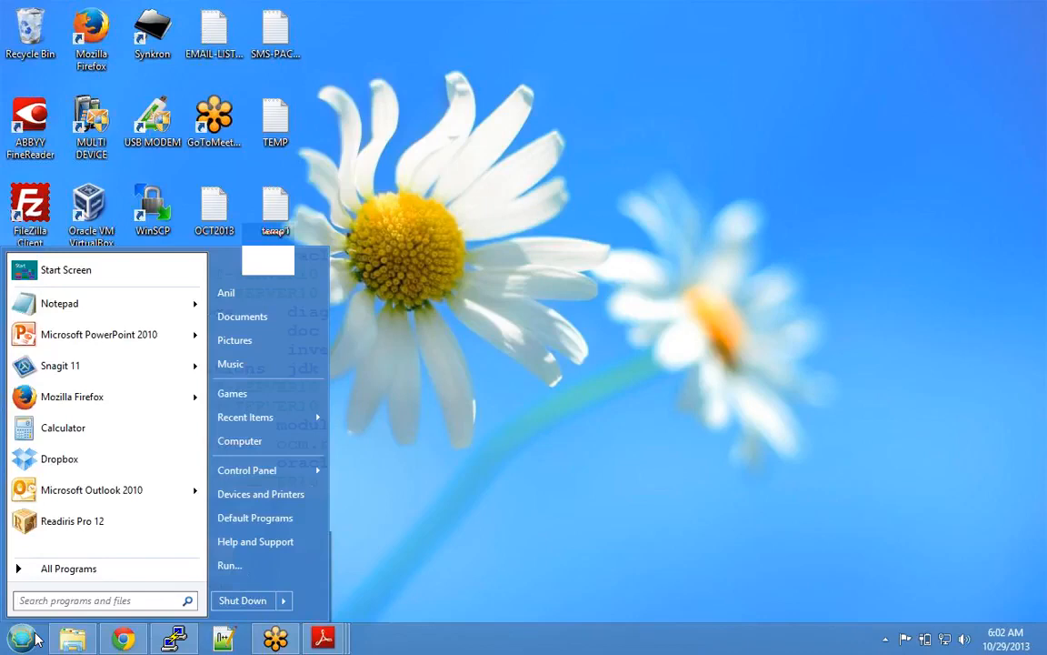
text(xming)
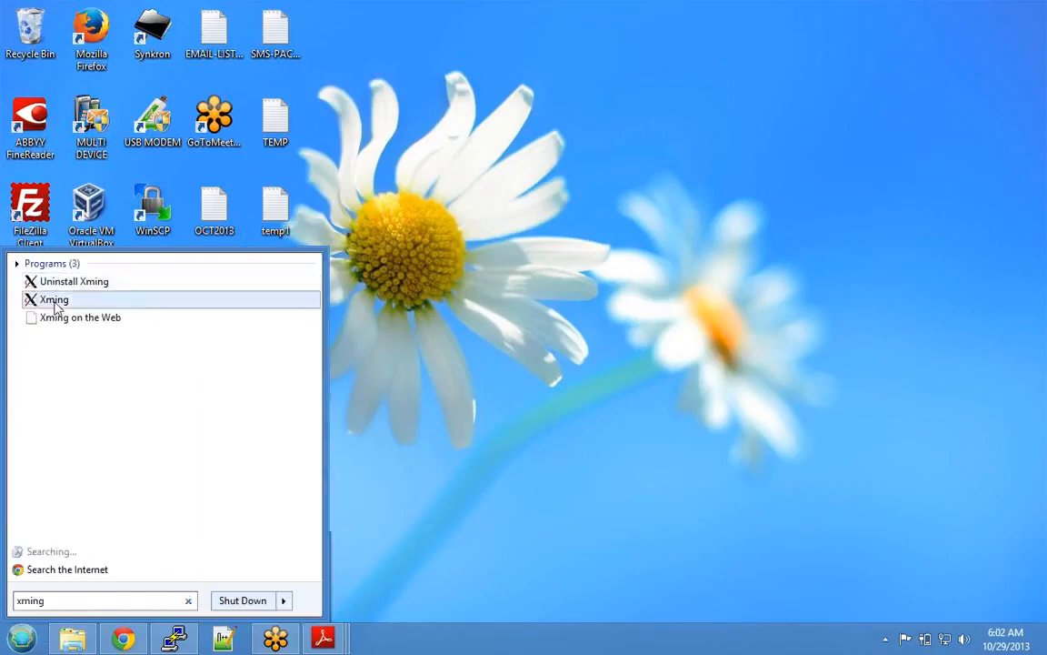
click(54, 300)
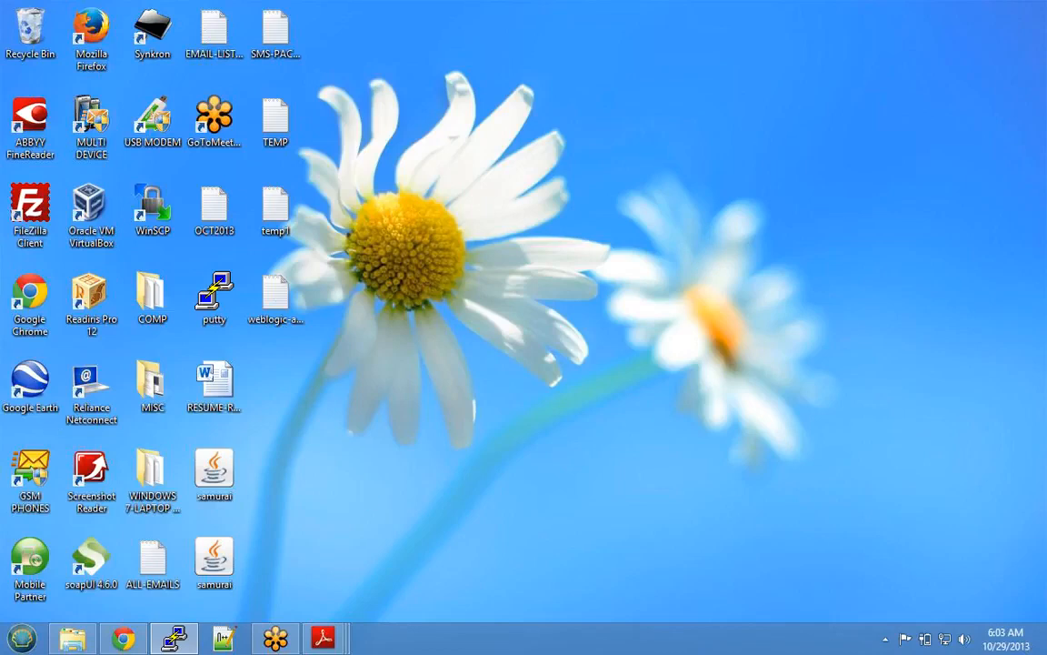
- Check the hidden tray icons for Xming, then return to the Chrome meetings window
click(886, 642)
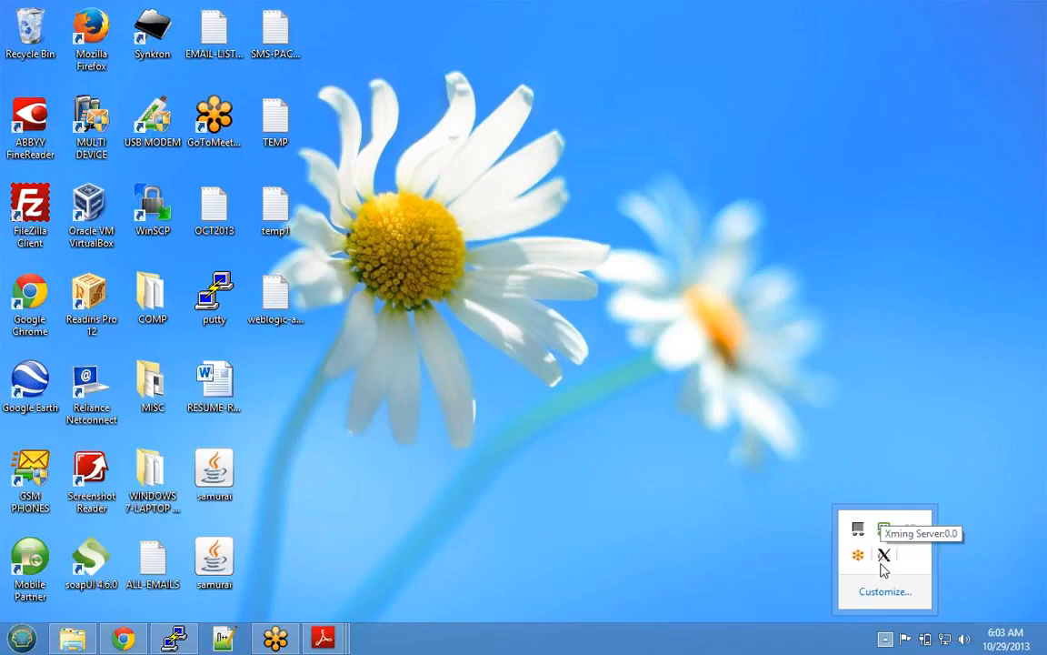
click(797, 562)
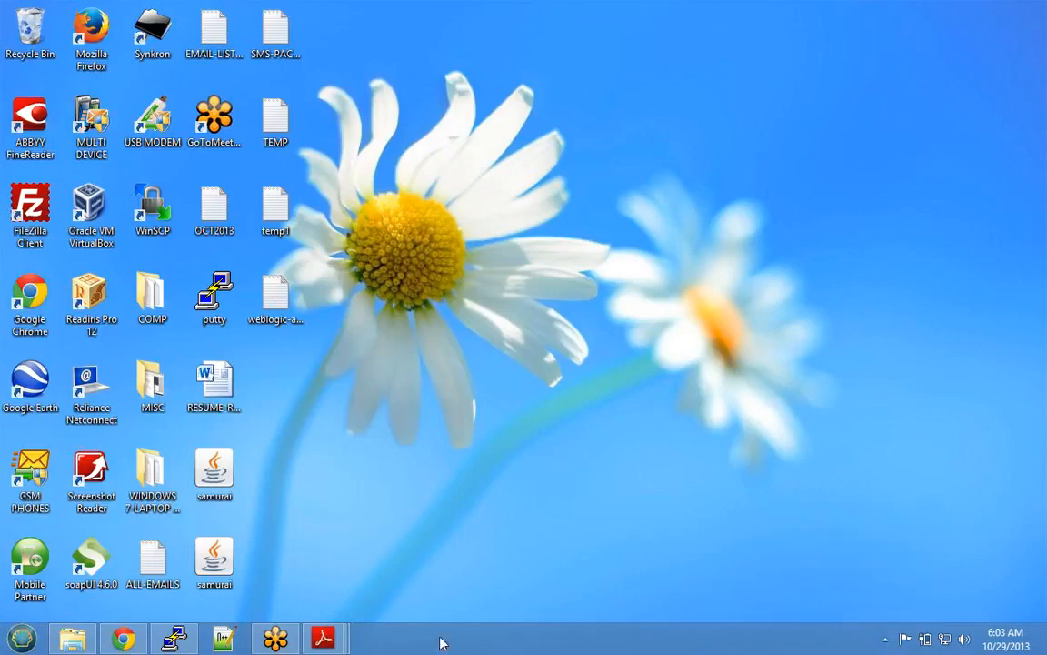
click(120, 639)
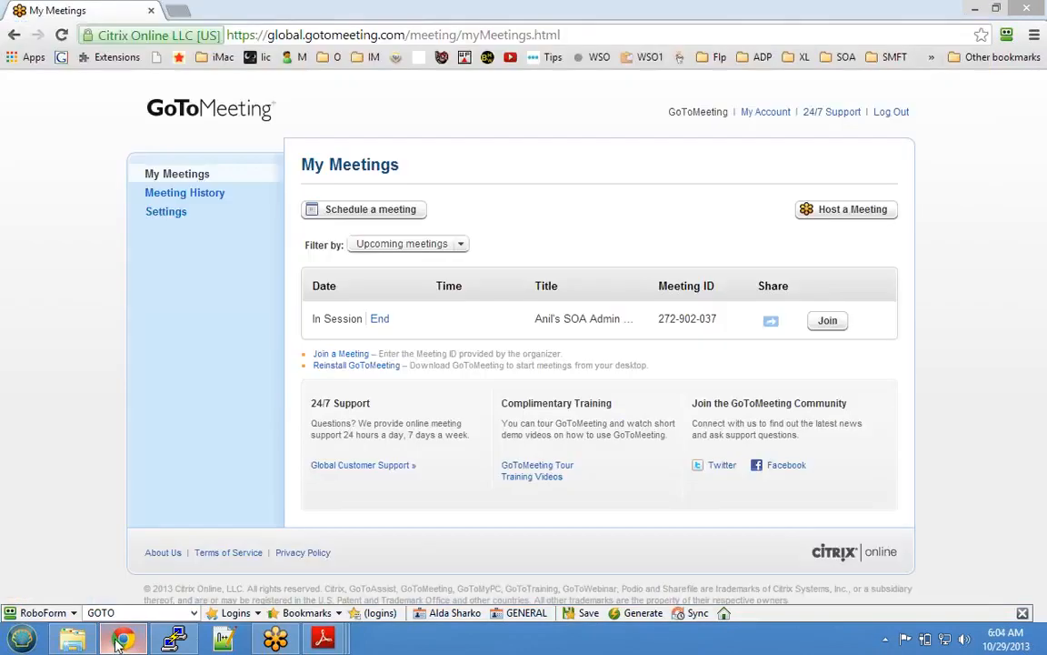
- Search 'download xming server' in a new Chrome tab, then minimize the browser
key(ctrl+t)
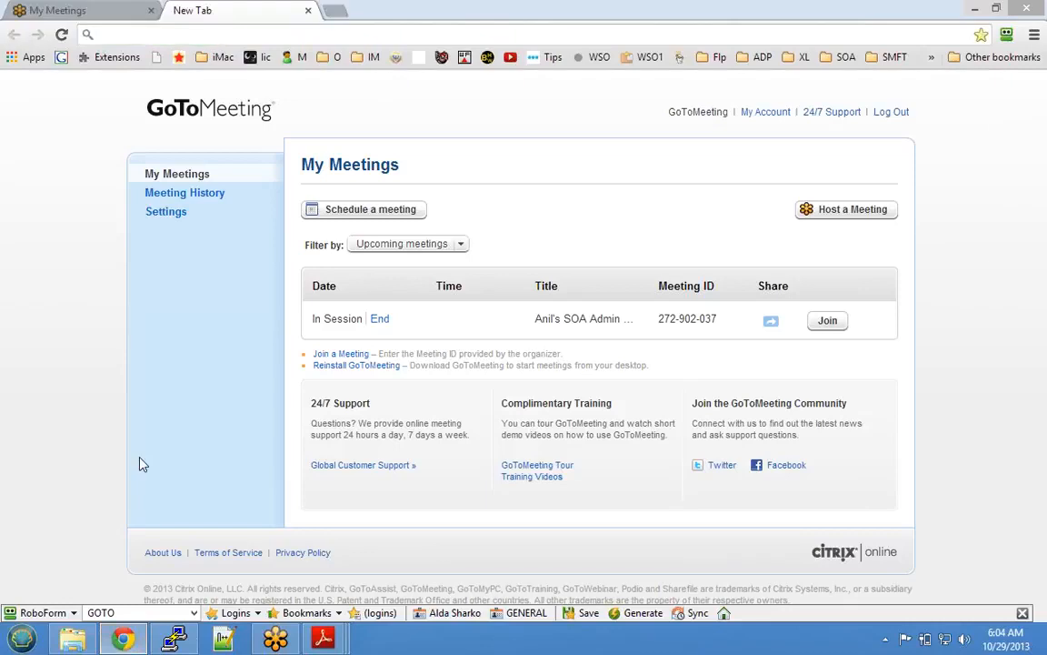
text(download xming server)
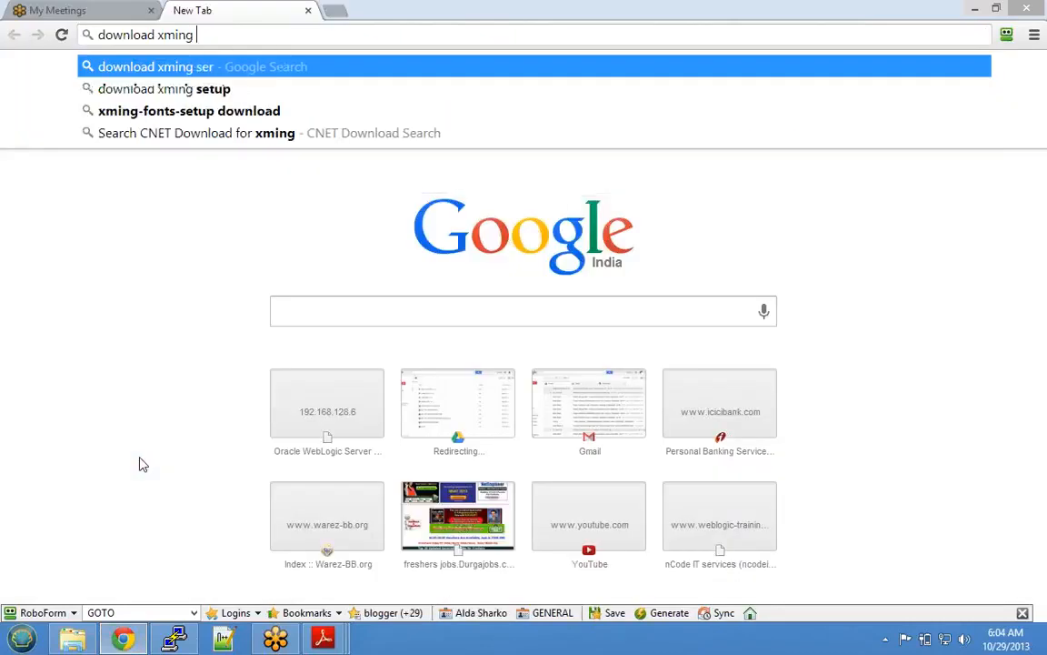
key(Return)
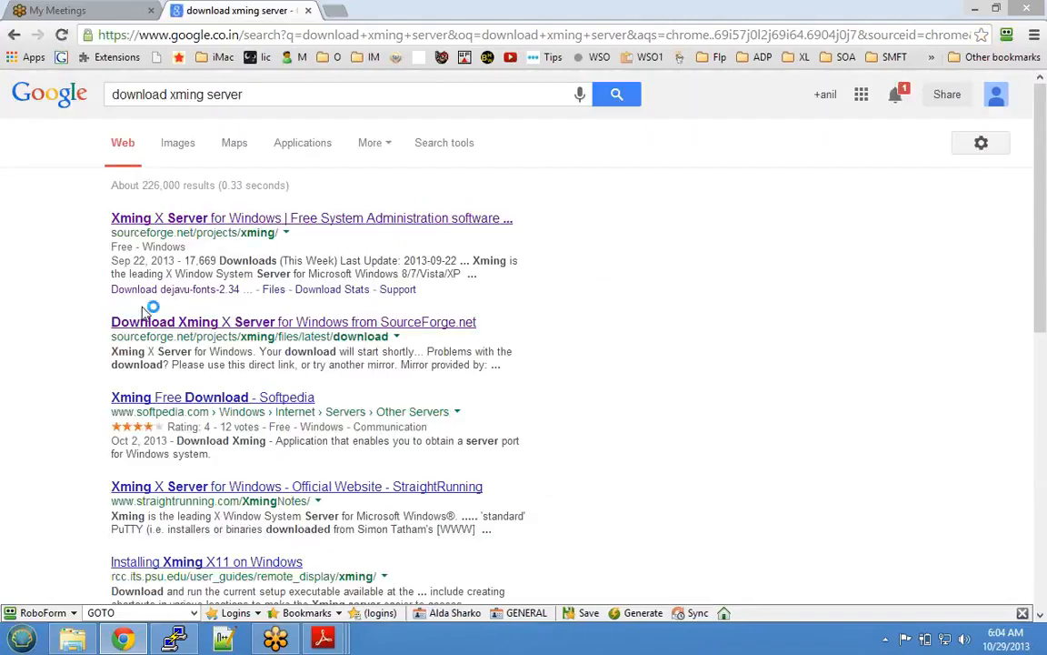
click(134, 647)
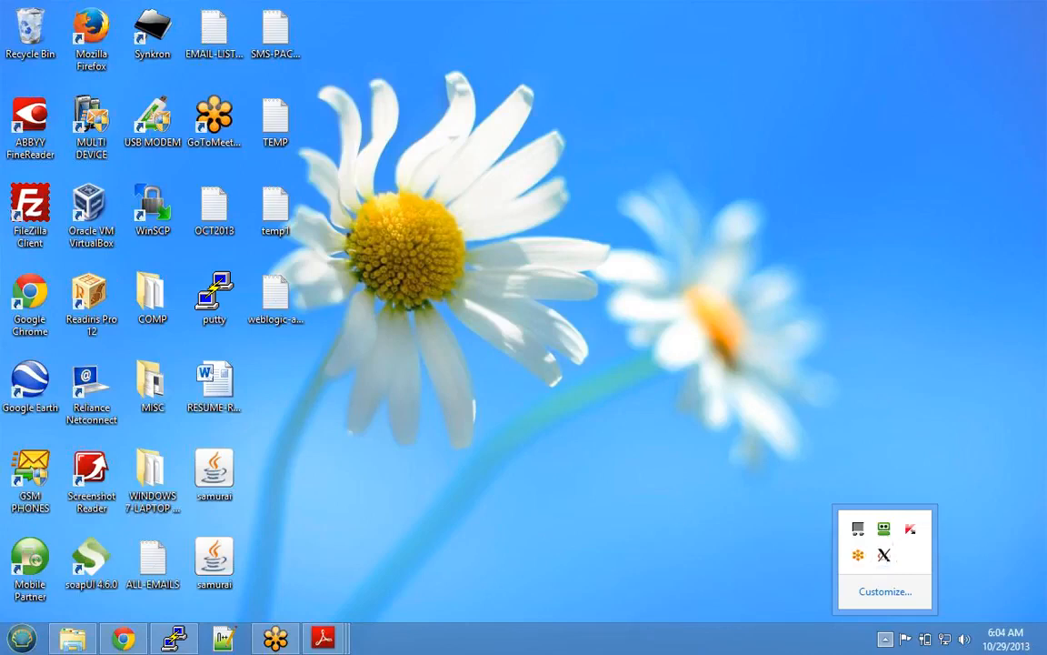
- Dismiss the hidden tray icons popup to leave the bare desktop
click(173, 639)
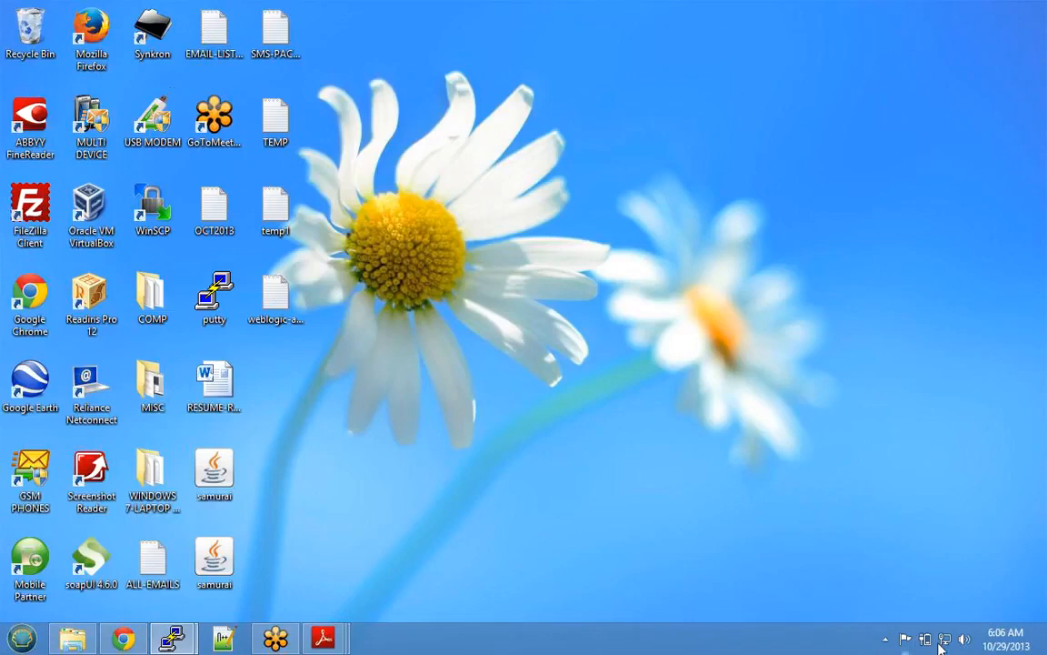
click(886, 639)
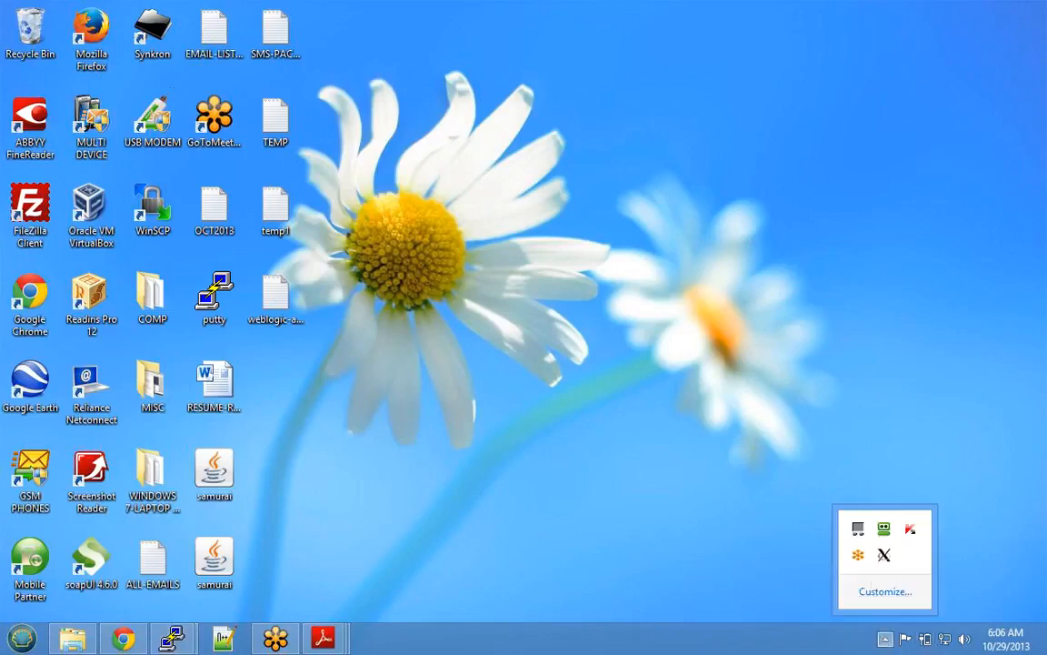
click(173, 640)
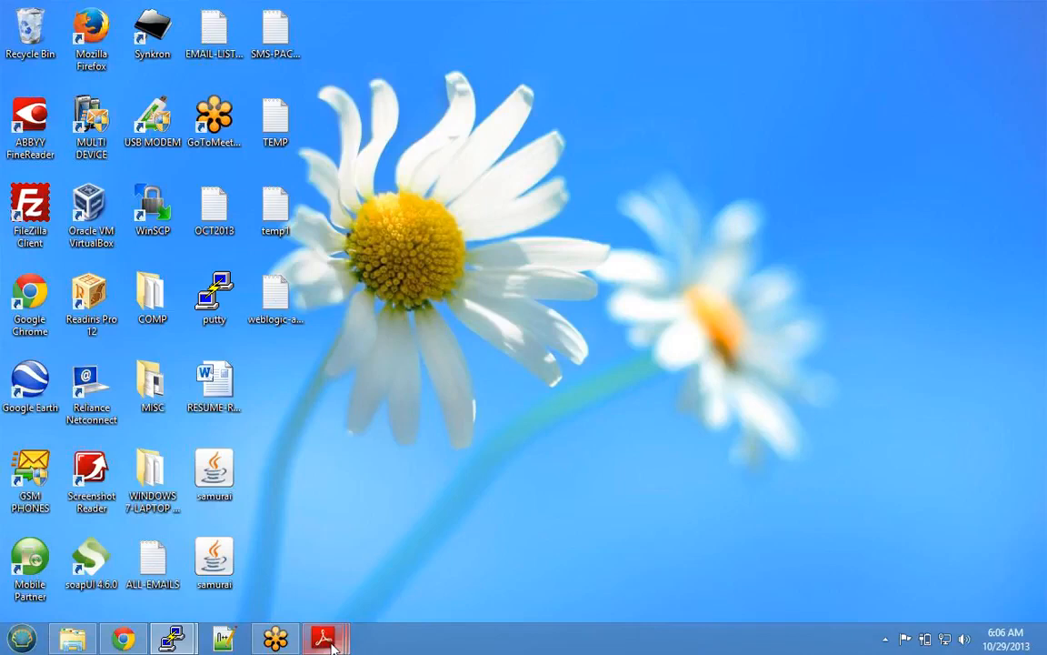
- Restore the Server Startup and Shutdown PDF, then switch to the DAY04A-OracleSOA-DomainCreation guide
mouse_move(331, 642)
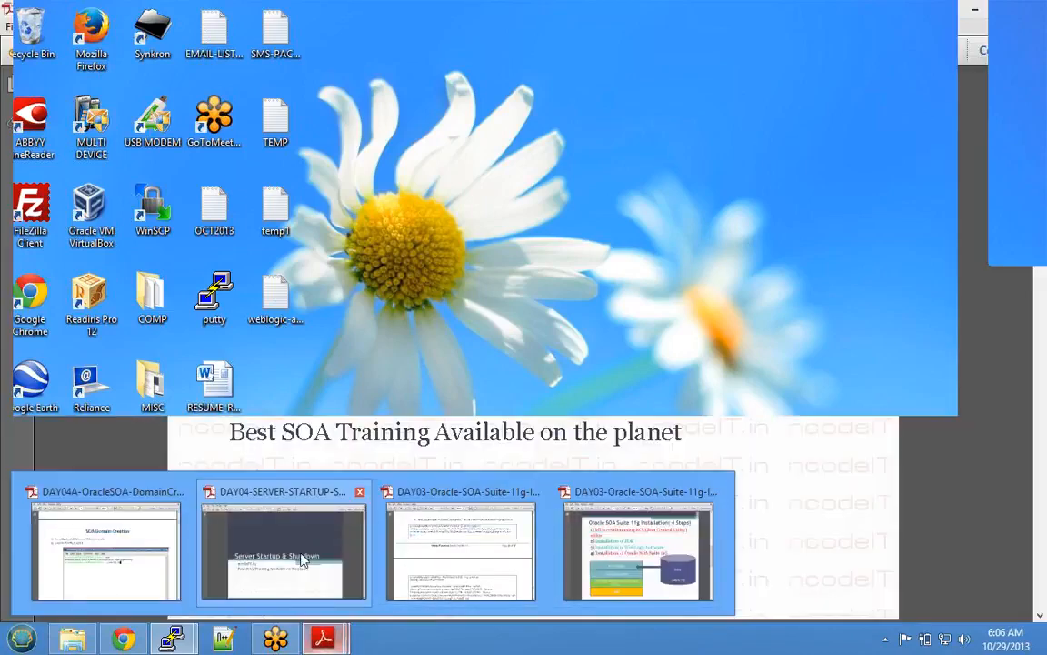
click(303, 558)
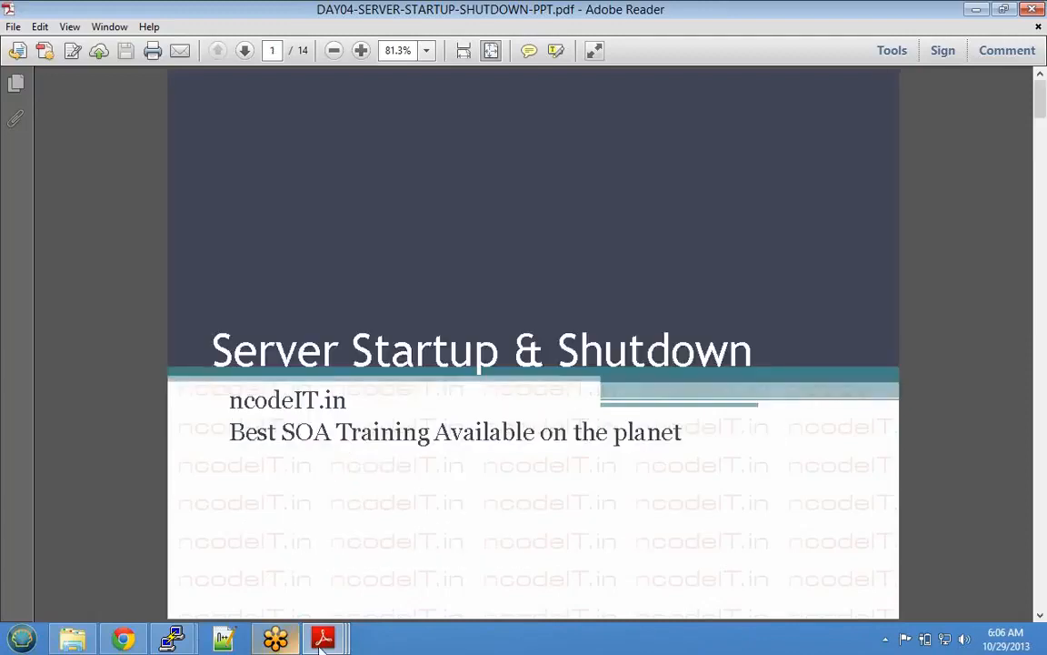
mouse_move(326, 640)
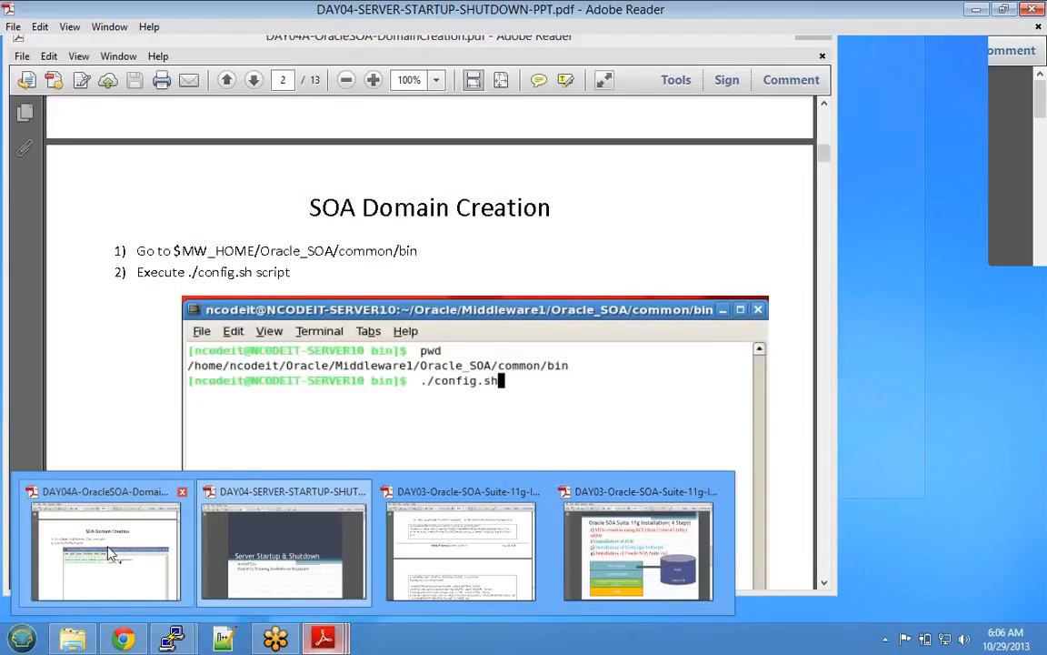
click(108, 552)
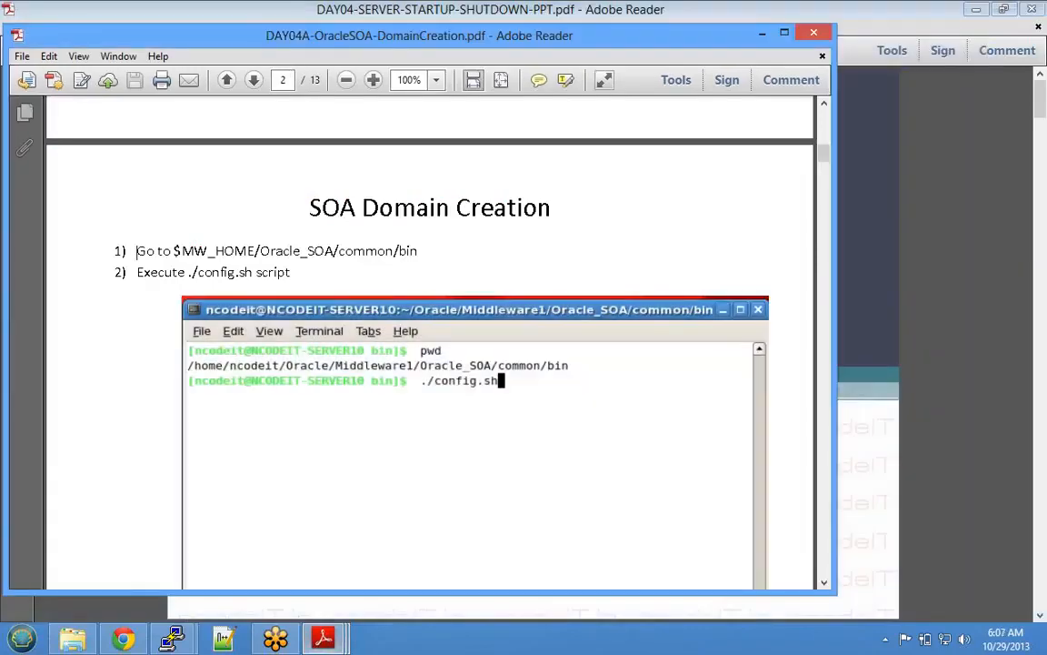
drag(189, 272, 252, 273)
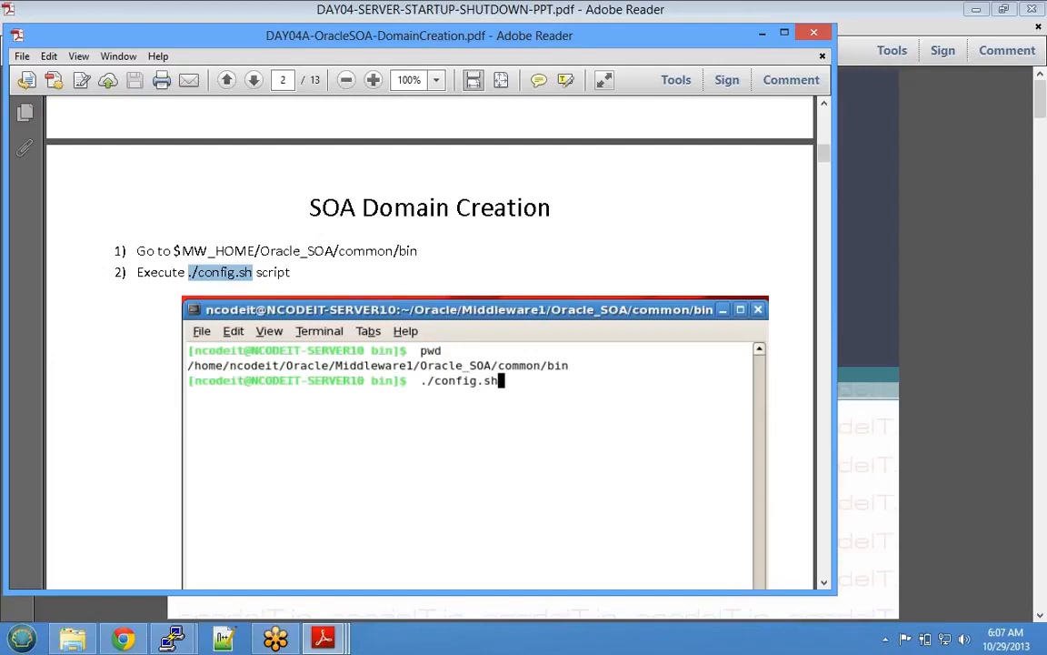
drag(255, 251, 419, 251)
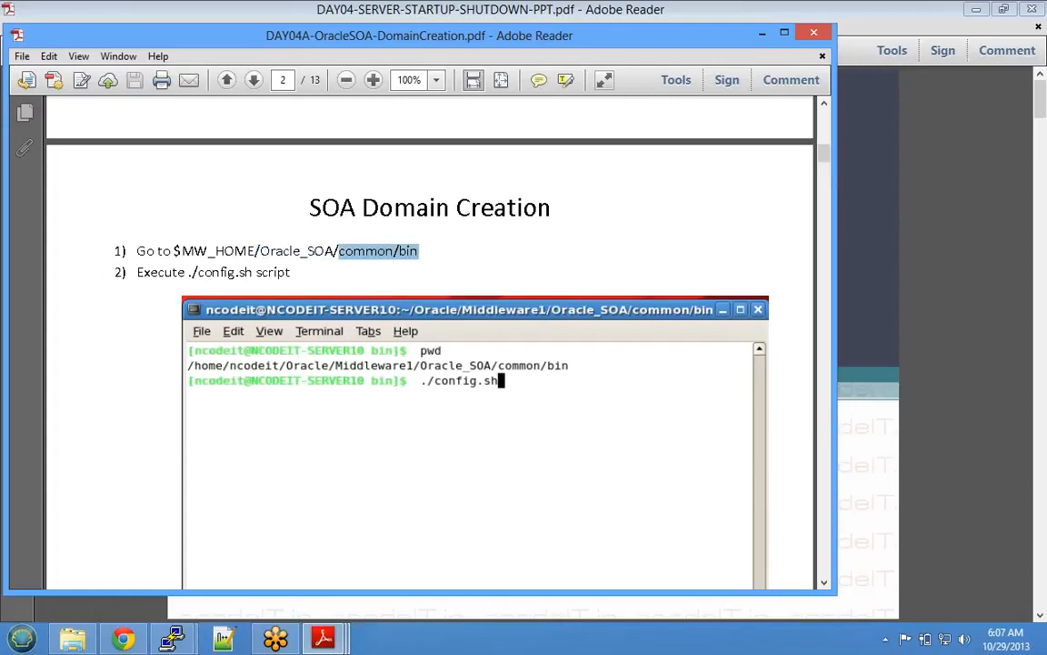
drag(325, 251, 261, 251)
- Bring up the context menu over the terminal screenshot on the SOA Domain Creation page
mouse_move(175, 634)
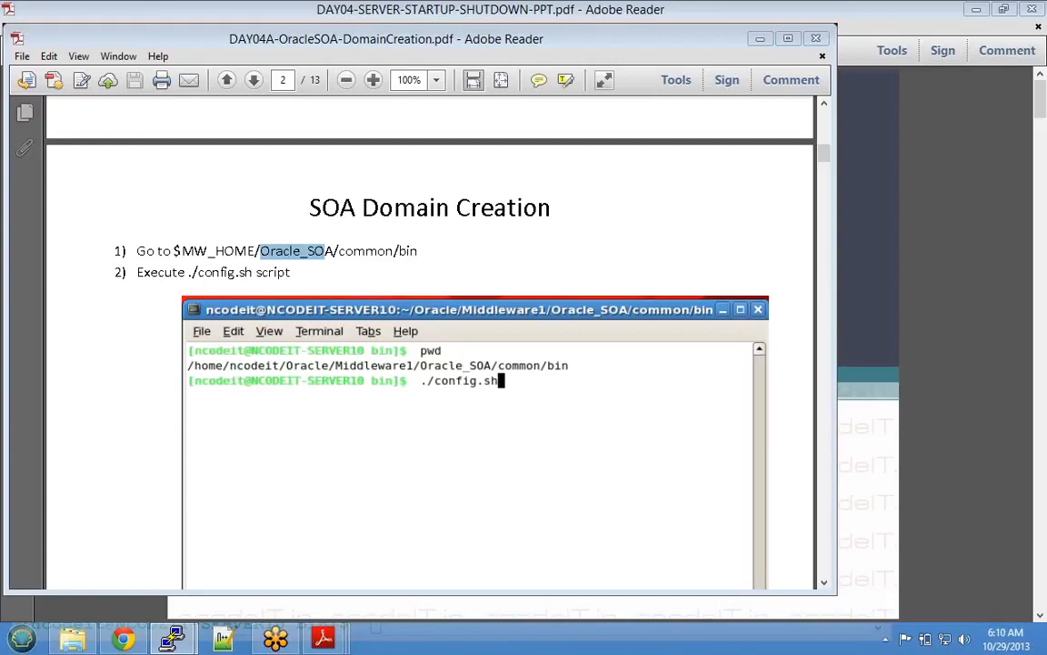
right_click(256, 171)
- Dismiss the context menu and bring Chrome's 'download xming server' results forward
click(326, 407)
click(130, 640)
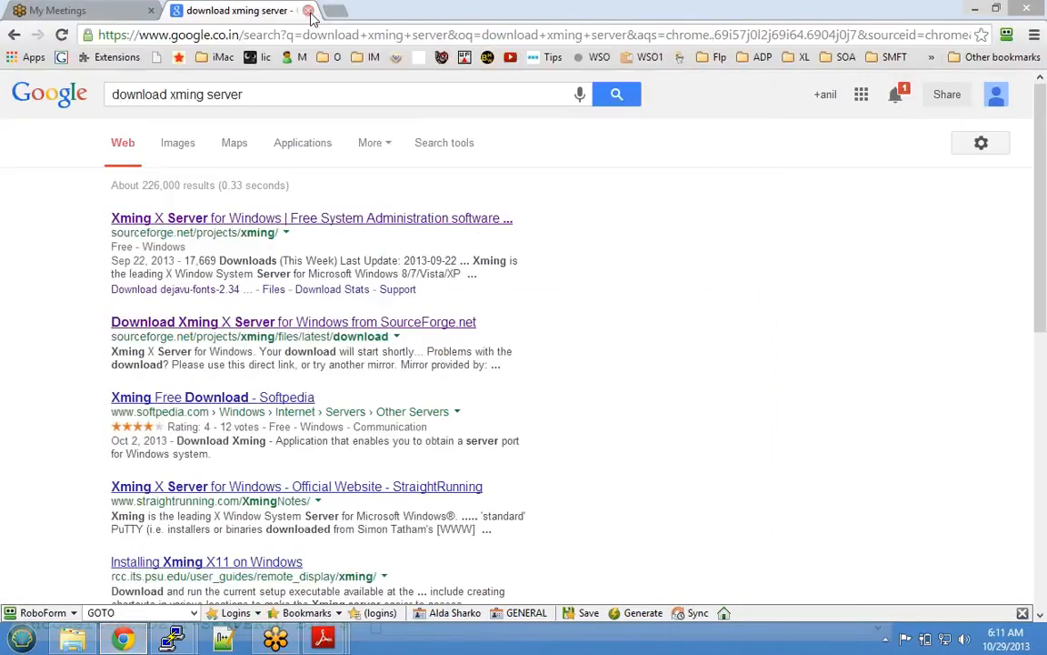
- Close the 'download xming server' tab and minimize Chrome
click(309, 11)
click(123, 640)
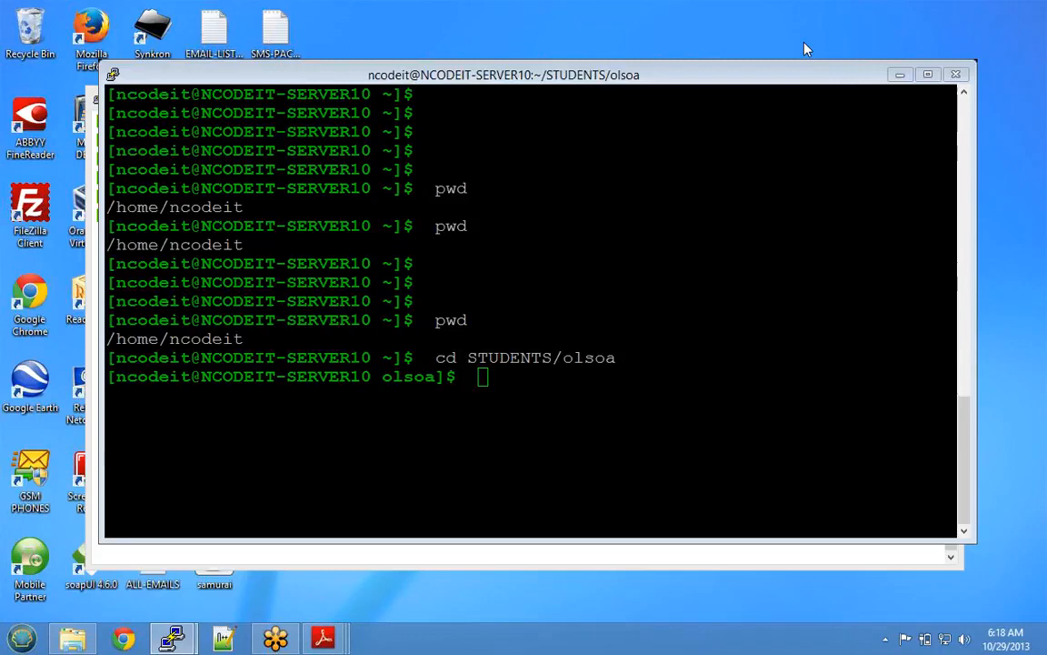
- In the PuTTY shell, list files and change into Oracle/Middleware
click(805, 70)
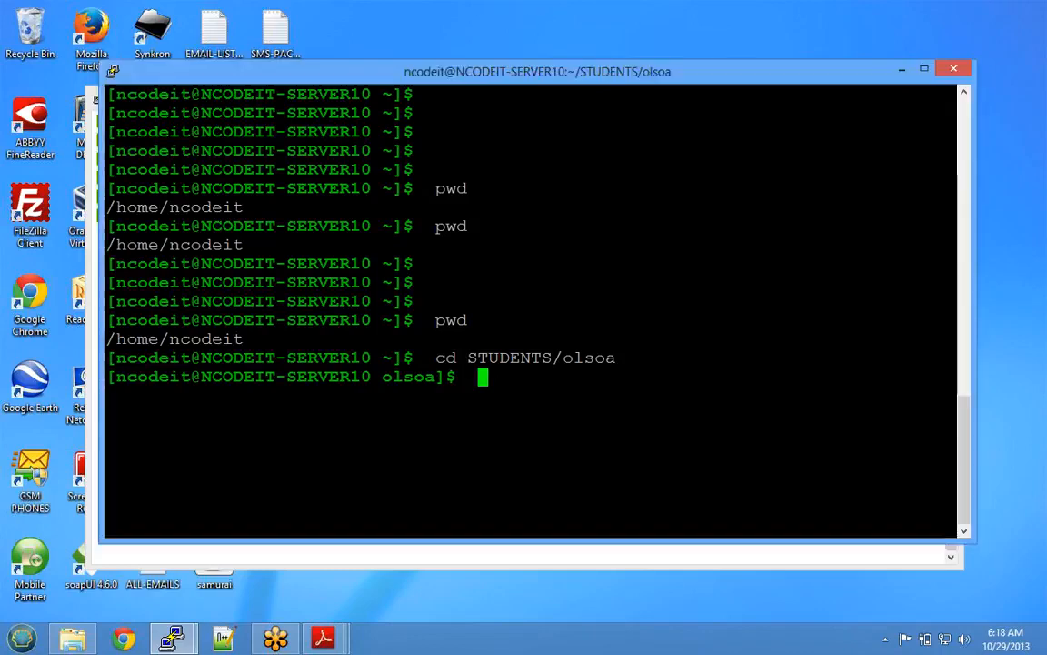
text(ls)
key(Return)
text(cd )
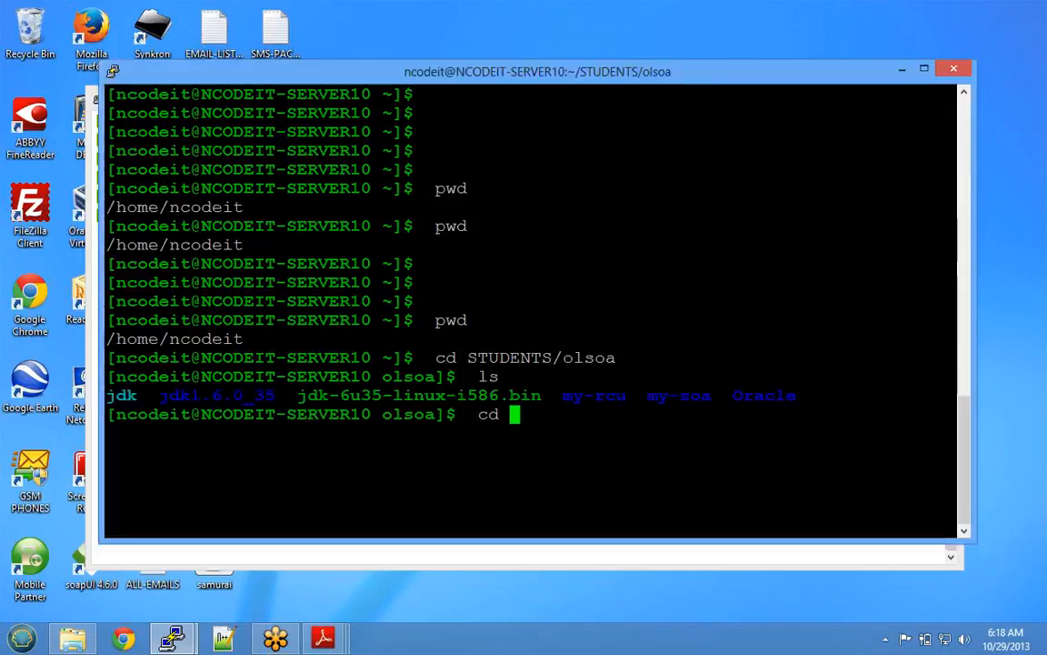
text(Oracle/Midl)
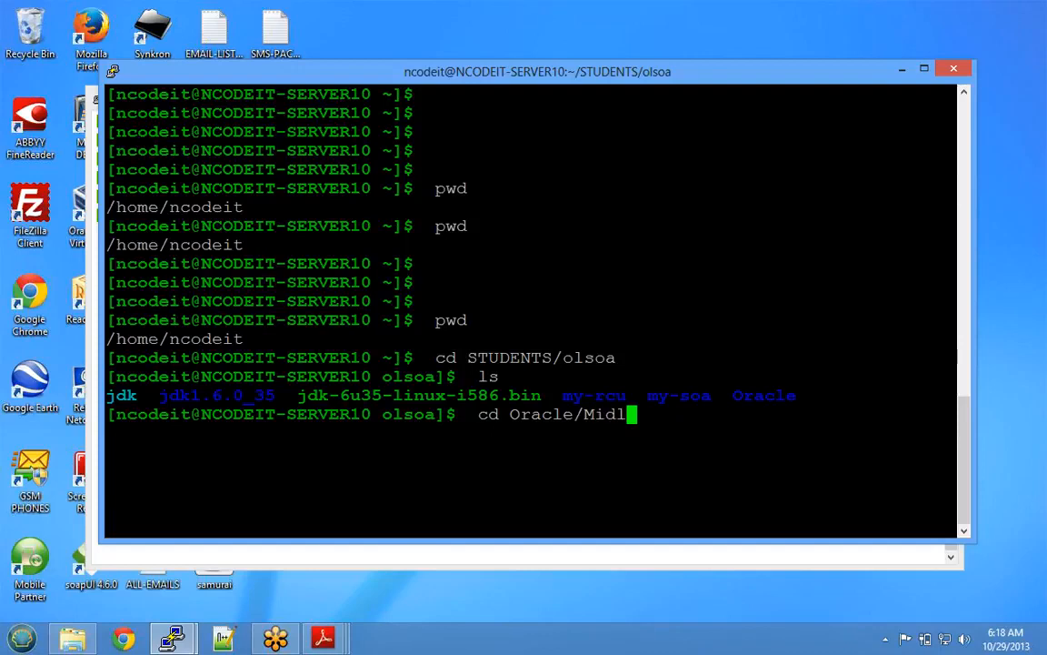
key(Tab)
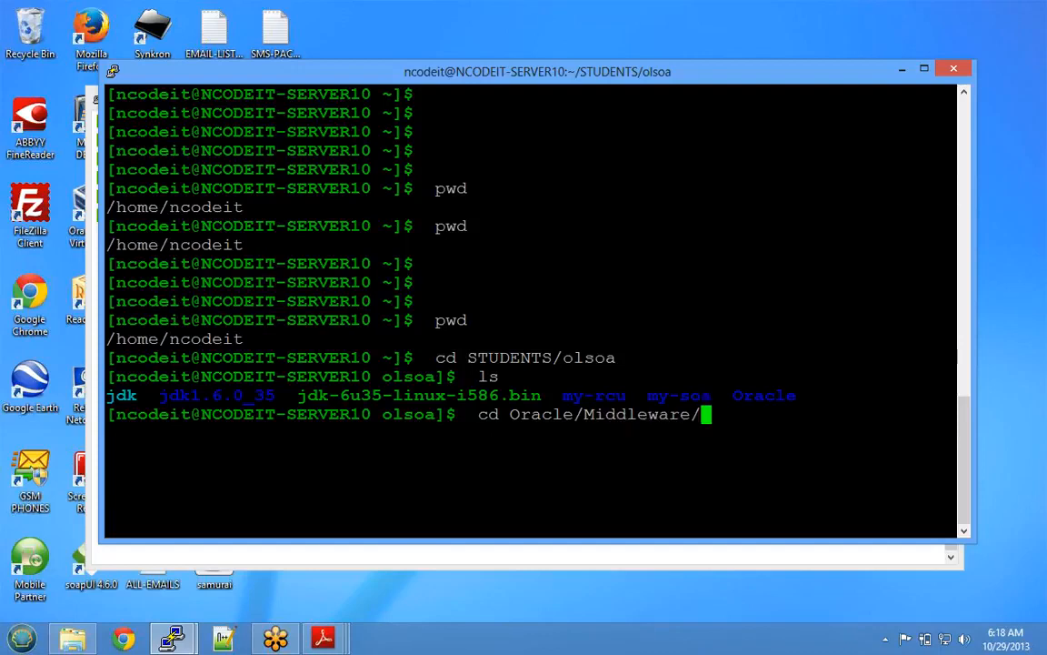
key(Return)
text(ls)
key(Return)
- Change into Oracle_SOA and list its contents to find the common folder
text(cd )
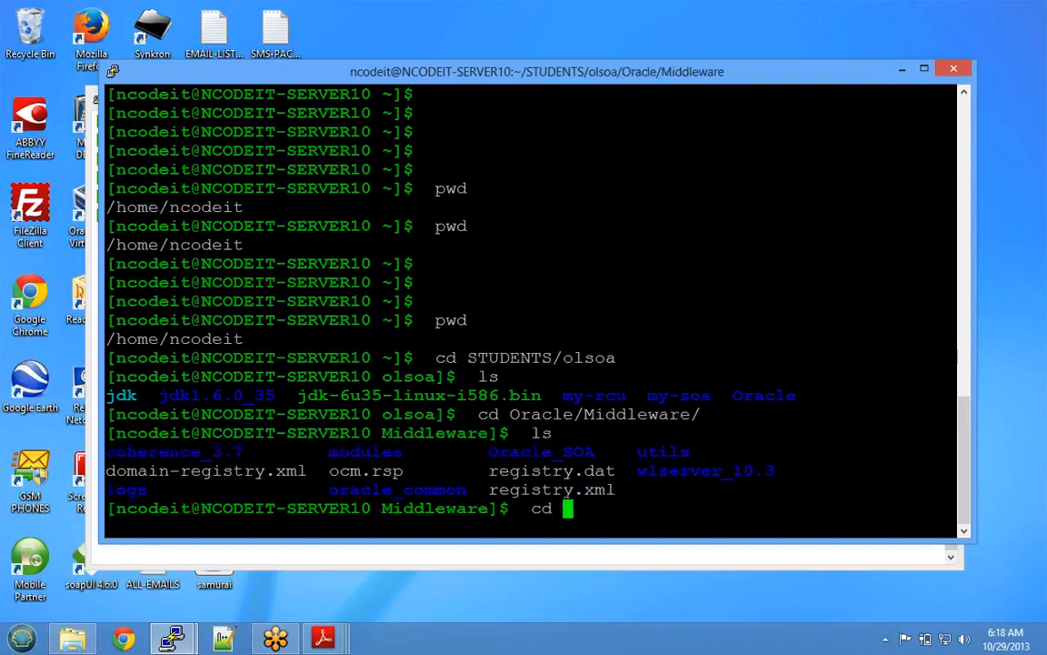
text(Oracle_SOA)
key(Return)
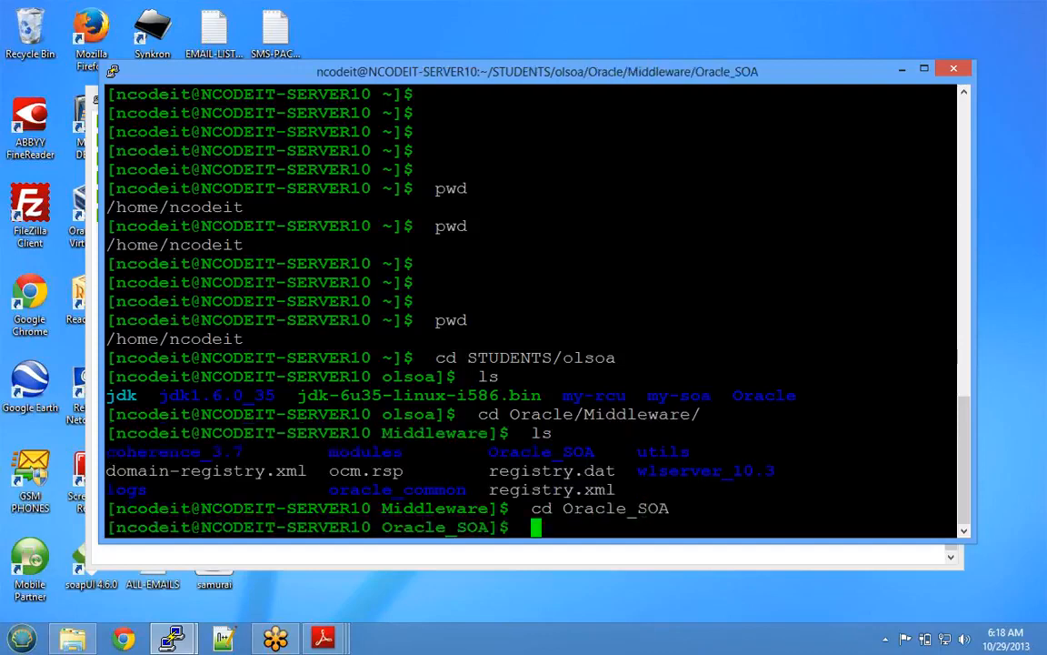
text(LS)
key(Return)
text(ls)
key(Return)
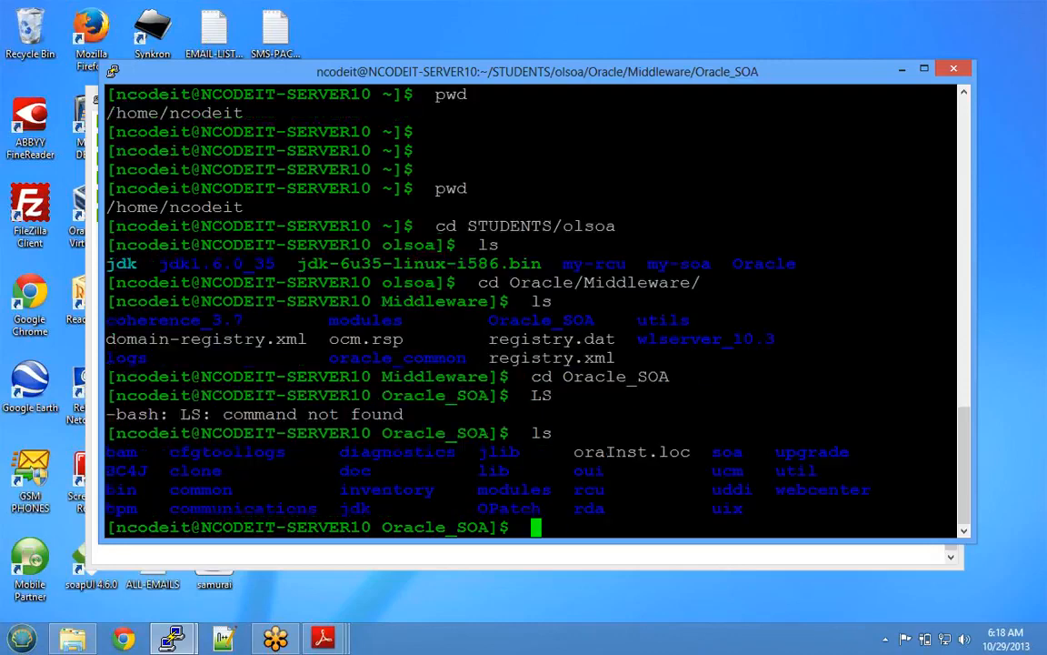
triple_click(201, 490)
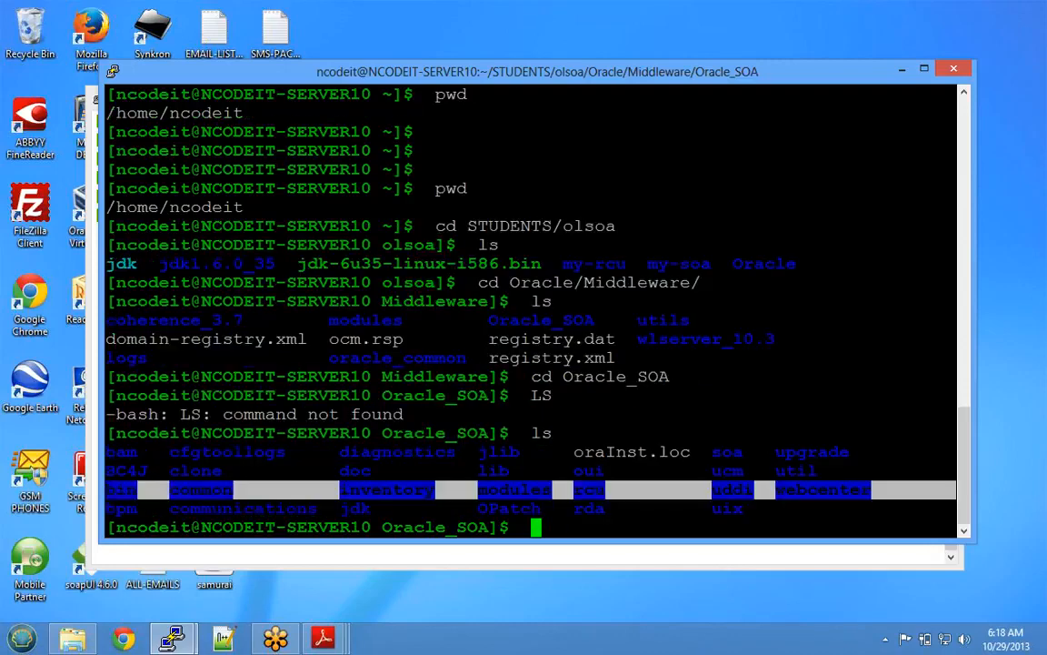
double_click(201, 490)
- Change into common, then bin, and list the bin contents
text(cd co)
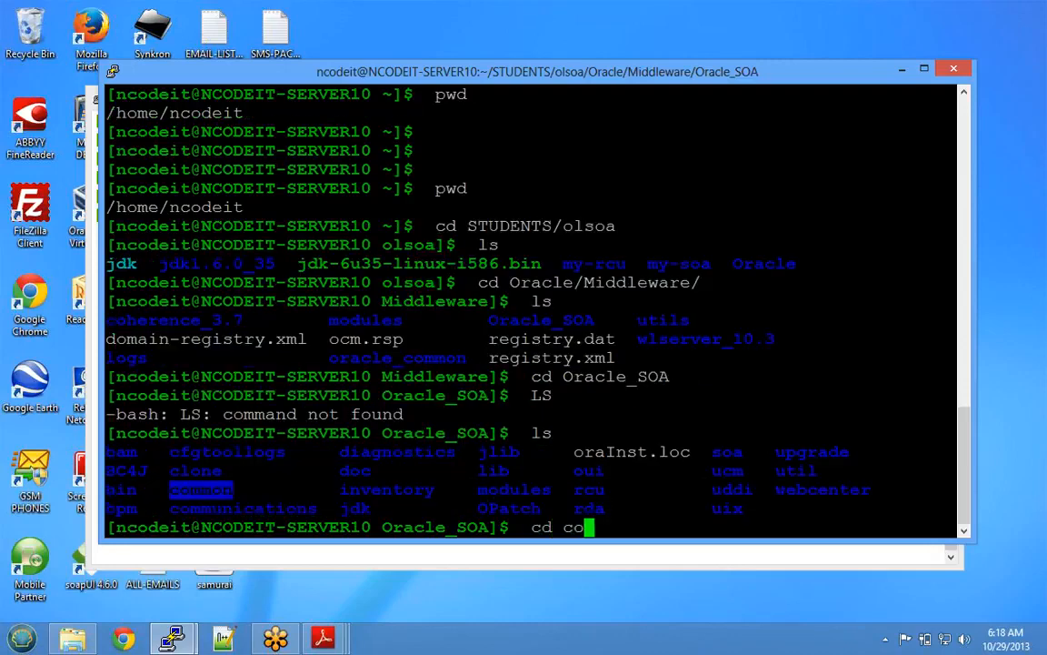
text(mmon)
key(Return)
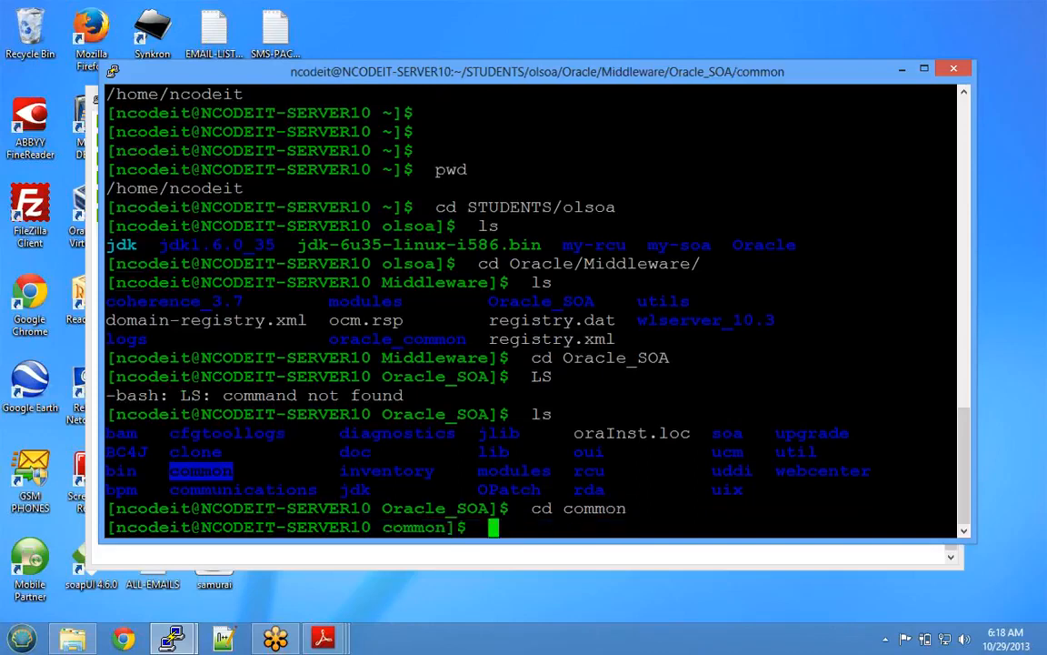
text(ls)
key(Return)
text(cd bin)
key(Return)
text(ls)
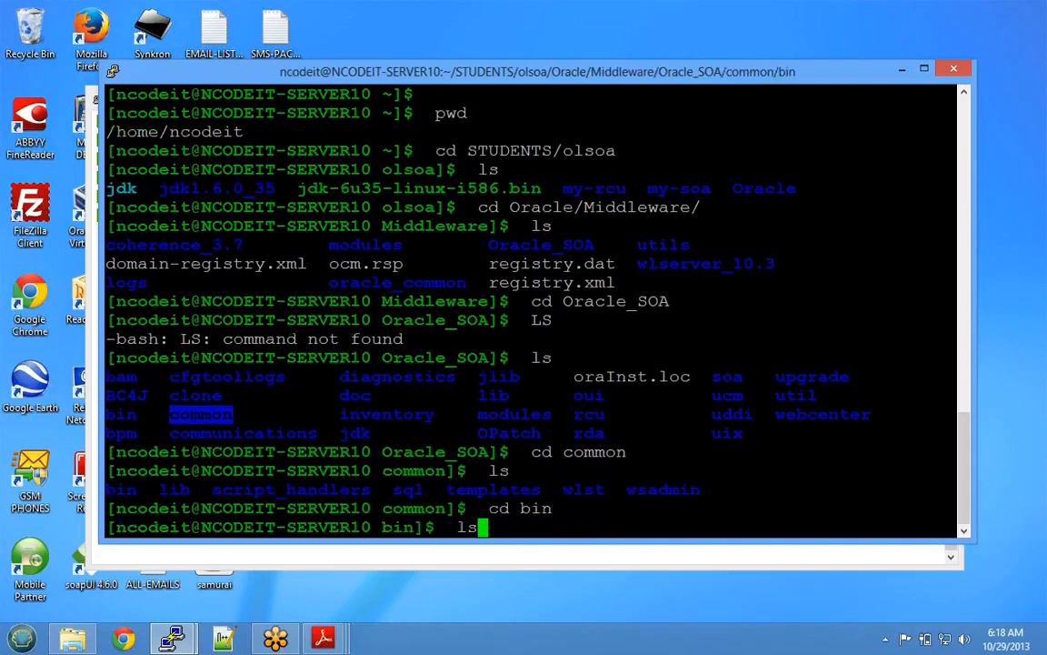
key(Return)
- Confirm the Oracle_SOA/common/bin path with pwd and enter ./config.sh at the prompt
double_click(153, 434)
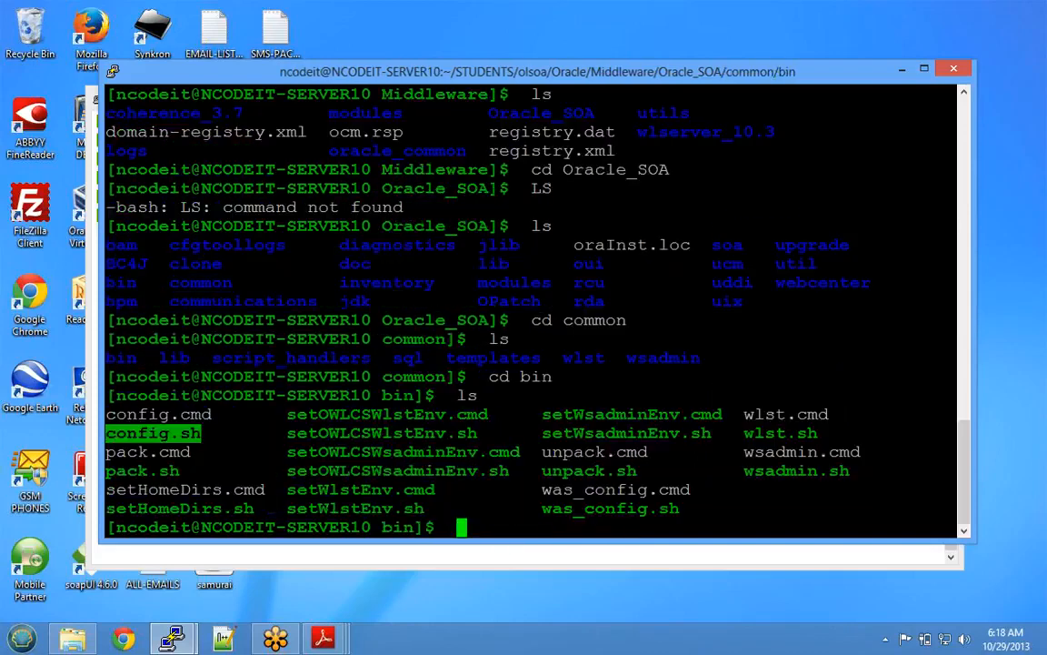
text(pwd)
key(Return)
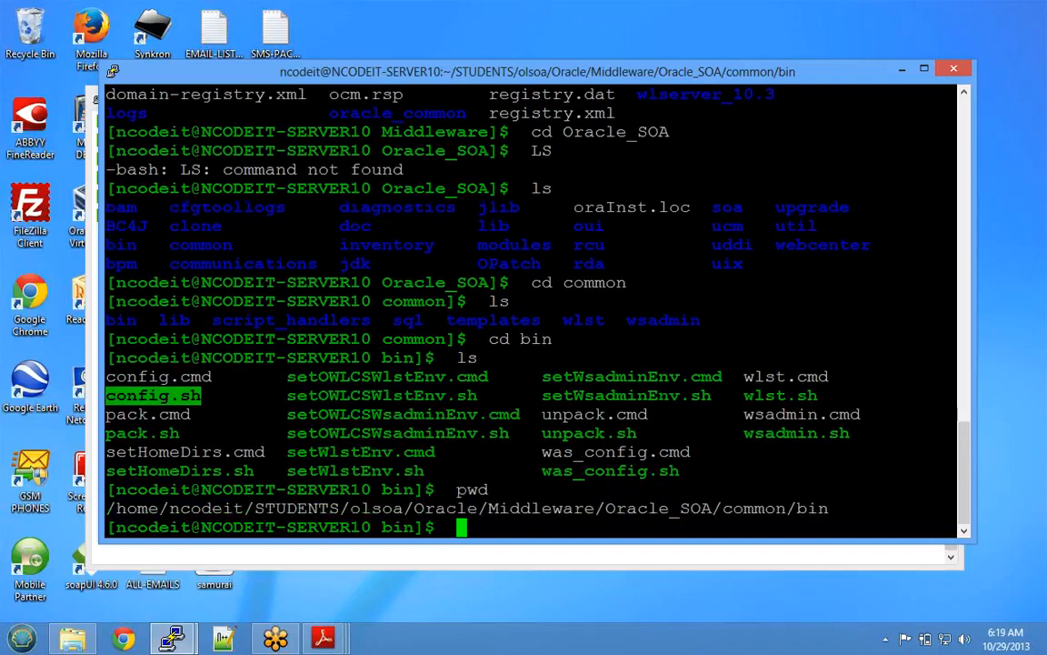
drag(606, 508, 712, 509)
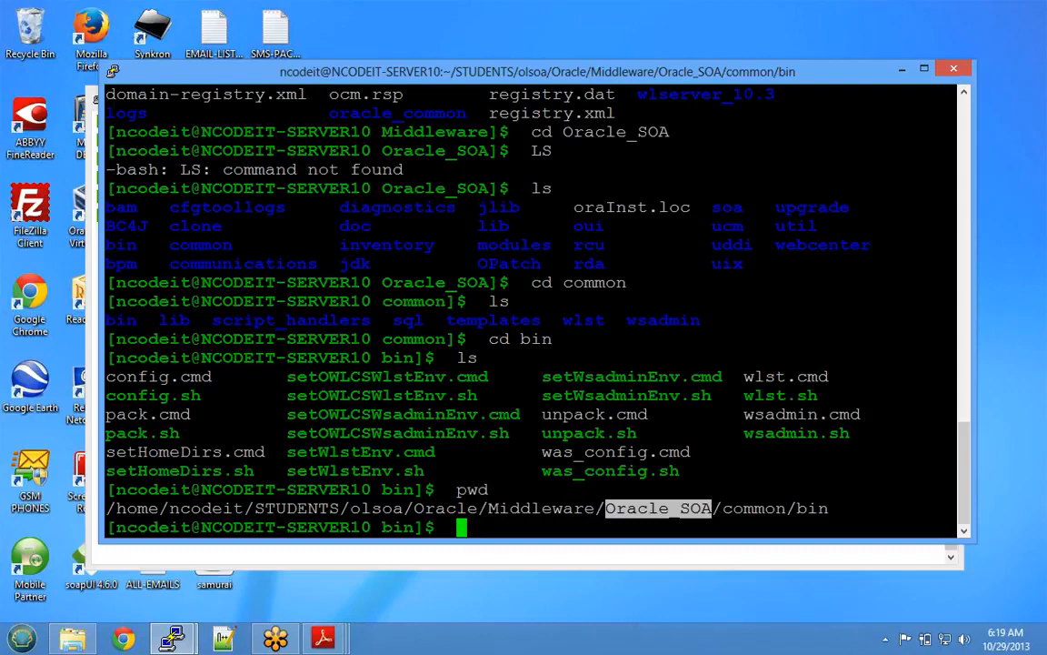
text(./config.sh)
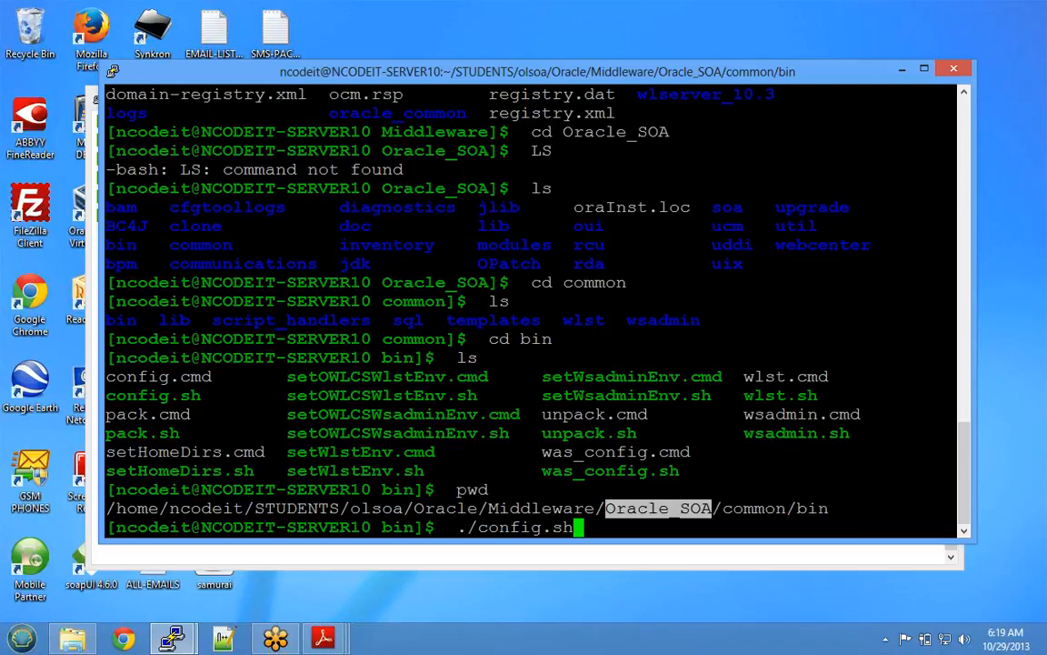
- Run ./config.sh to open the wizard's Welcome page, then switch to ncodeit.in in Chrome
key(Return)
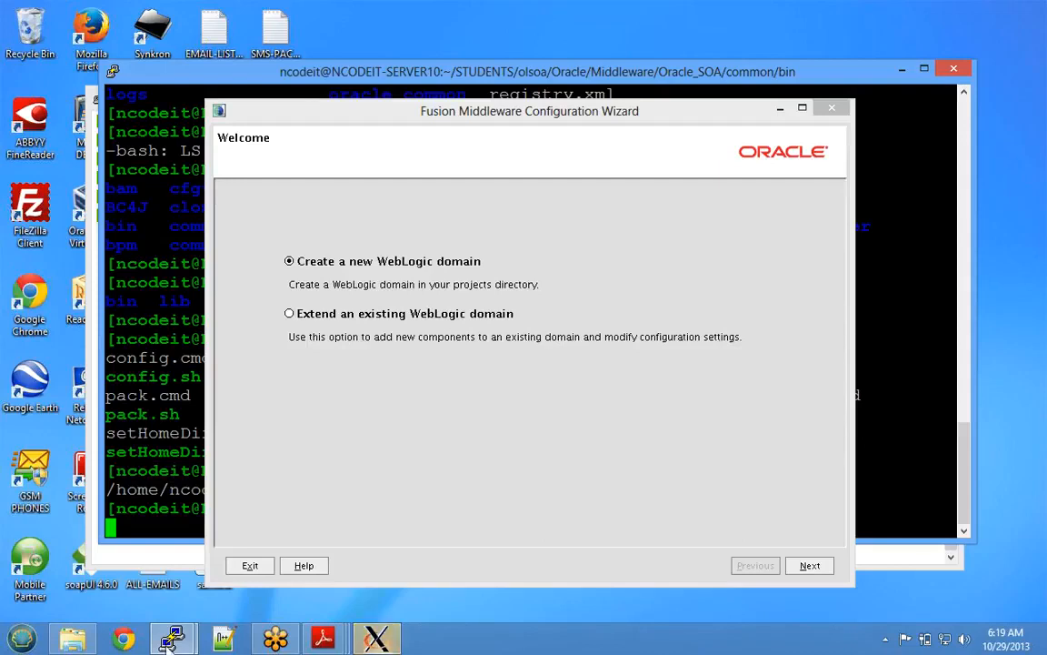
click(118, 640)
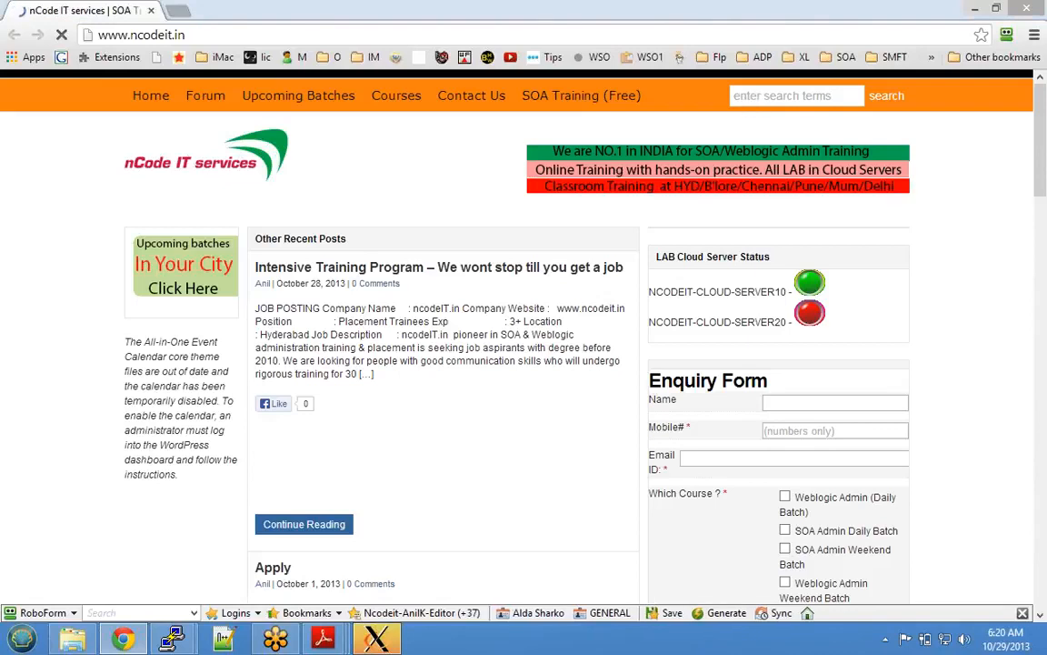
- Search the site for 'xming' and open the article on exporting the GUI
click(751, 98)
text(xming)
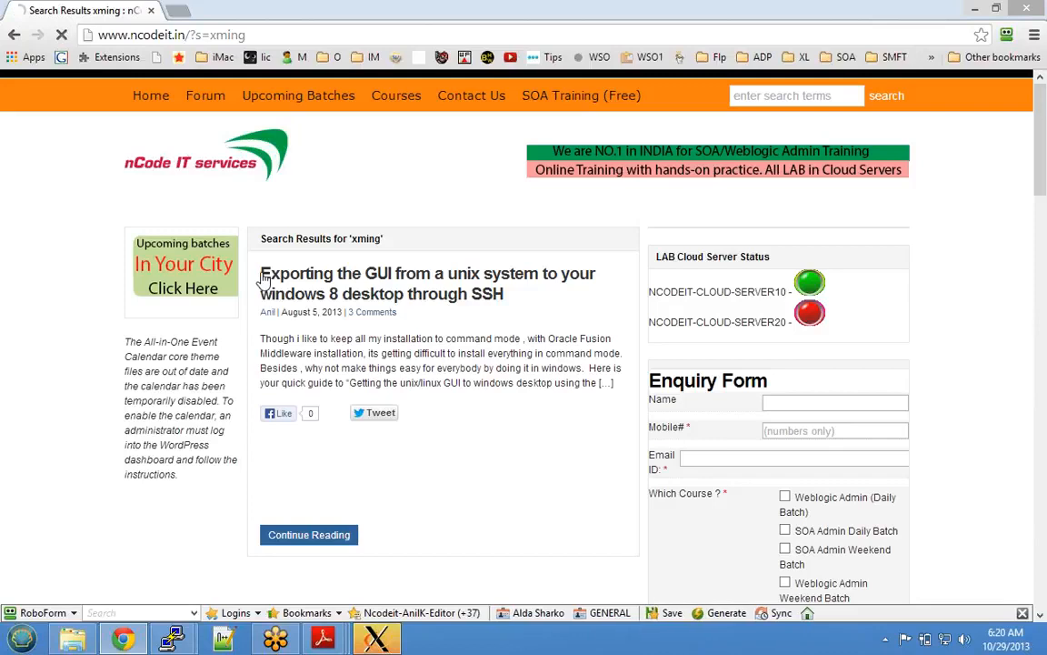
click(440, 279)
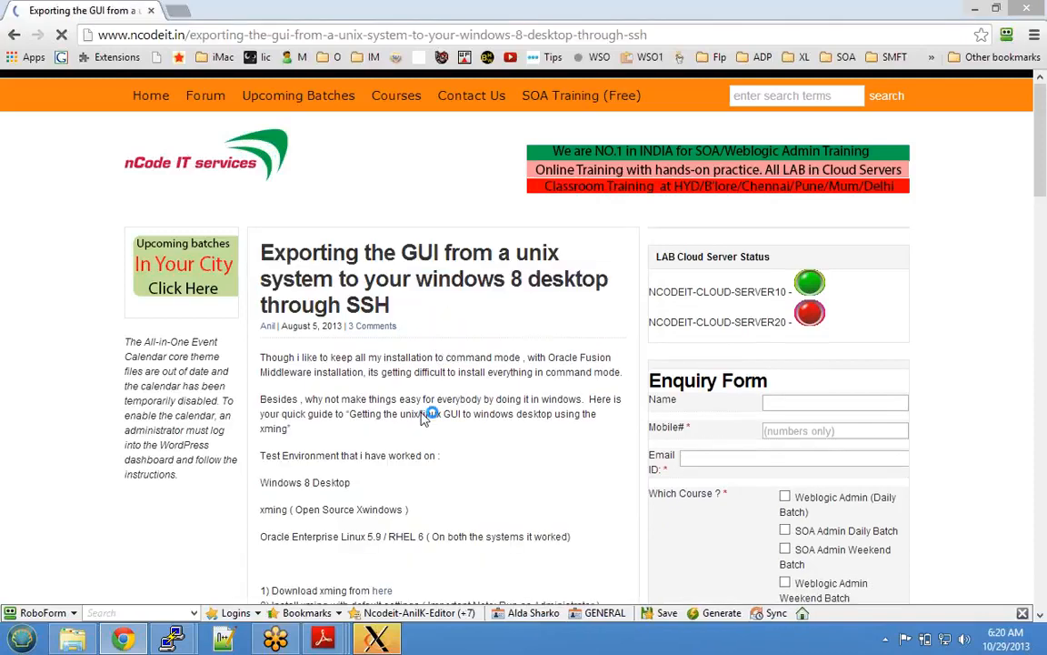
- Scroll down to step 5 and select its X11 forwarding instructions
scroll(437, 327, down, 2)
scroll(411, 420, down, 1)
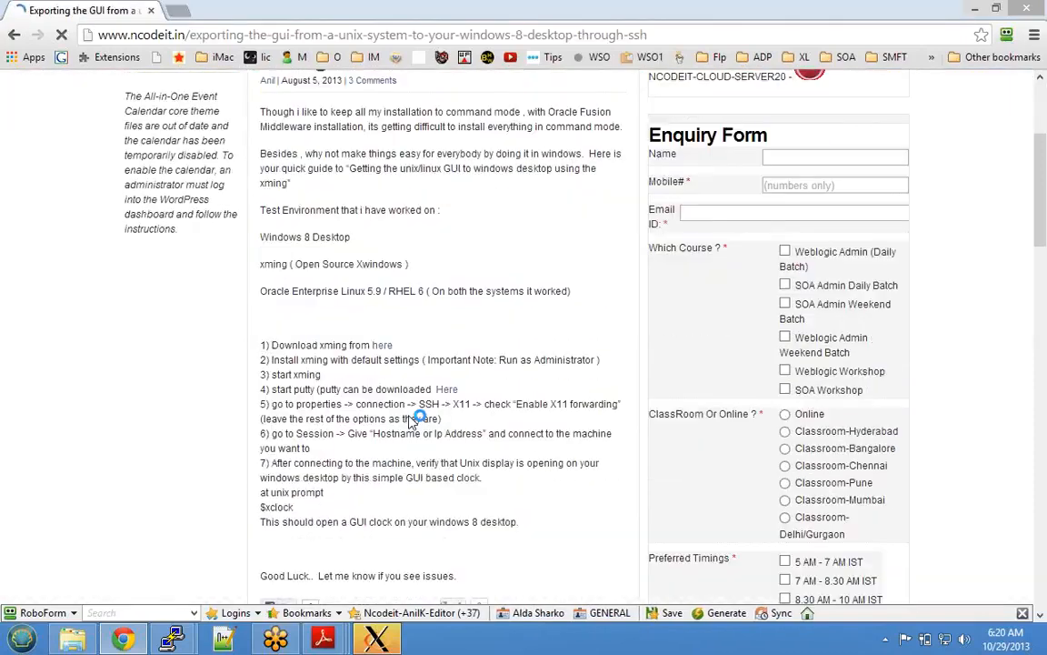
scroll(411, 420, down, 2)
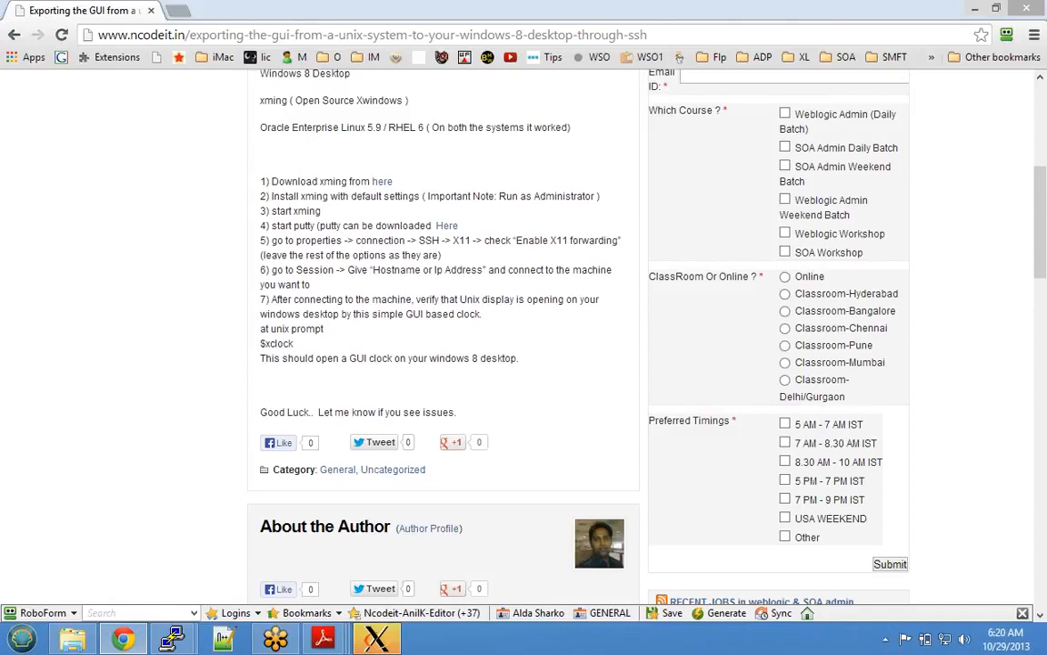
double_click(278, 240)
drag(272, 241, 443, 255)
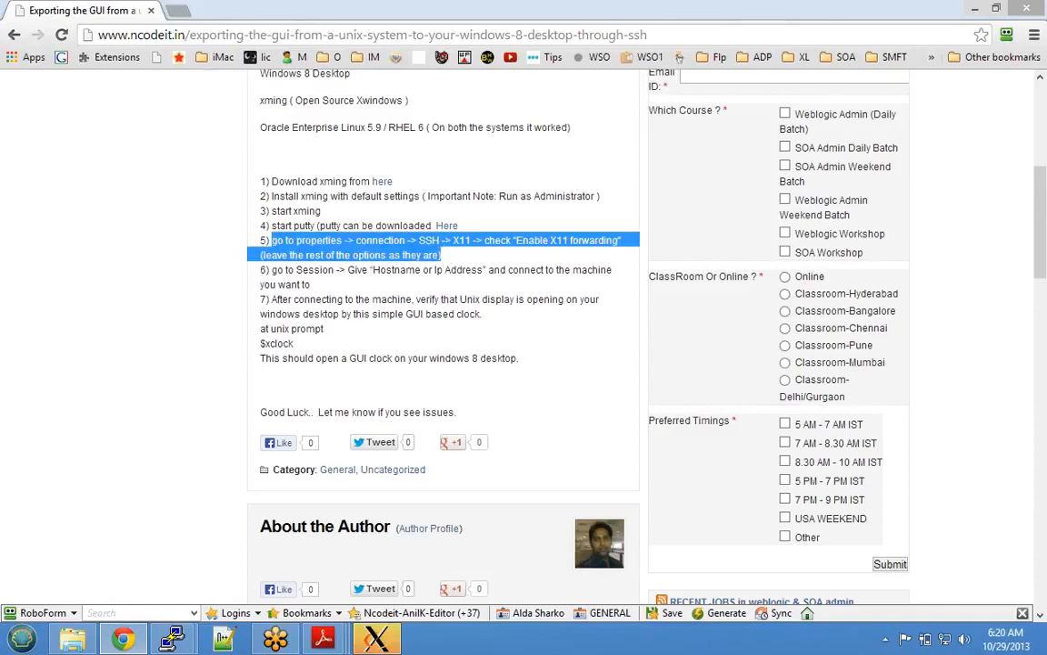
drag(272, 270, 311, 285)
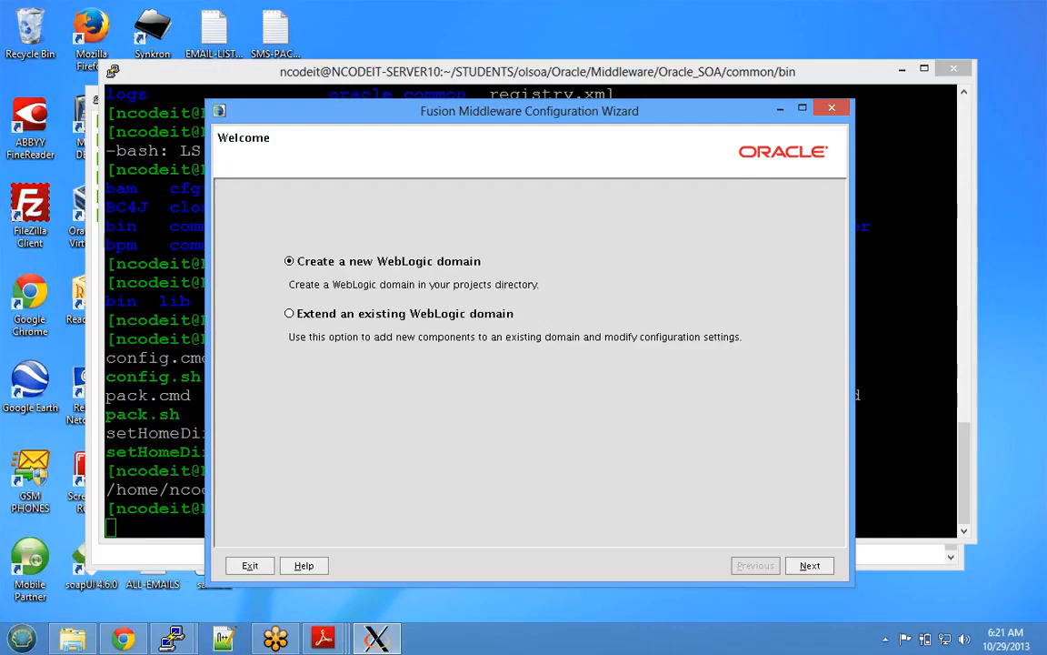
click(325, 642)
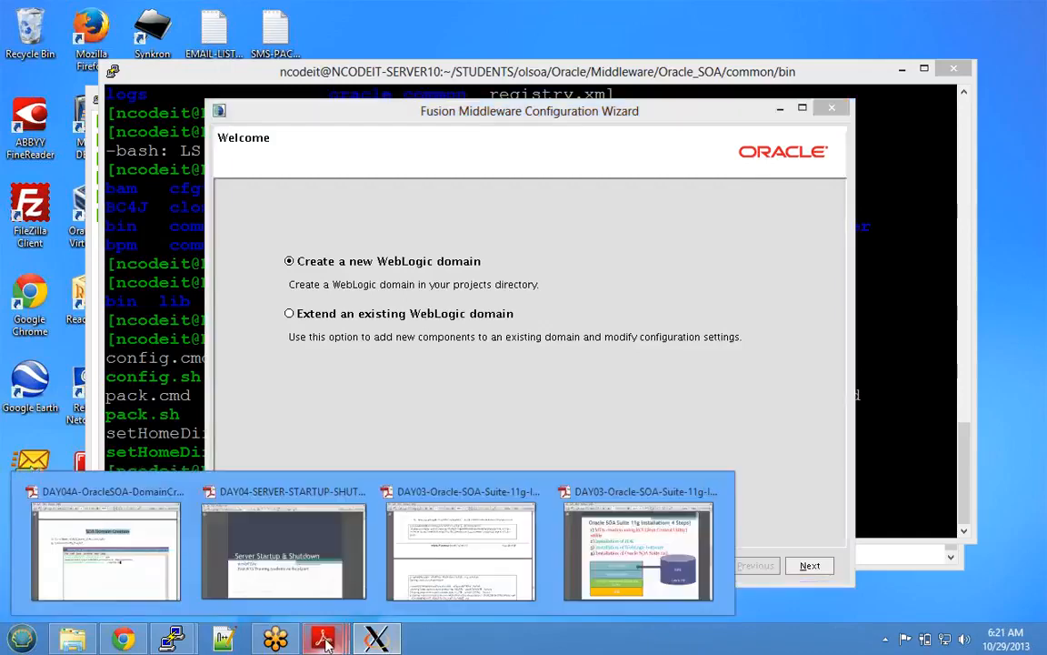
click(105, 550)
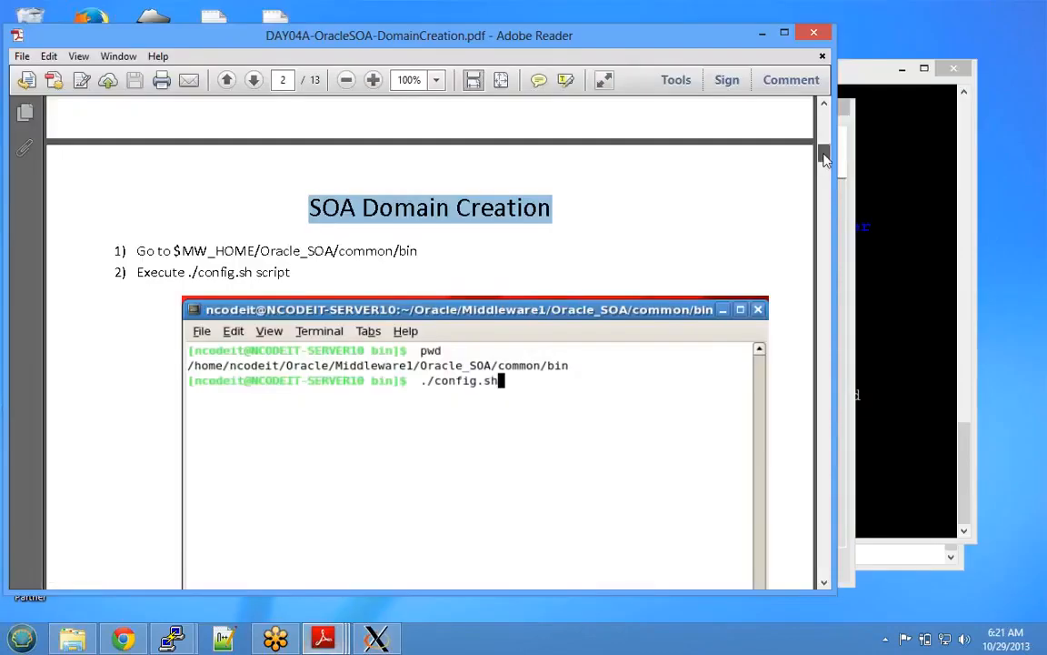
click(551, 210)
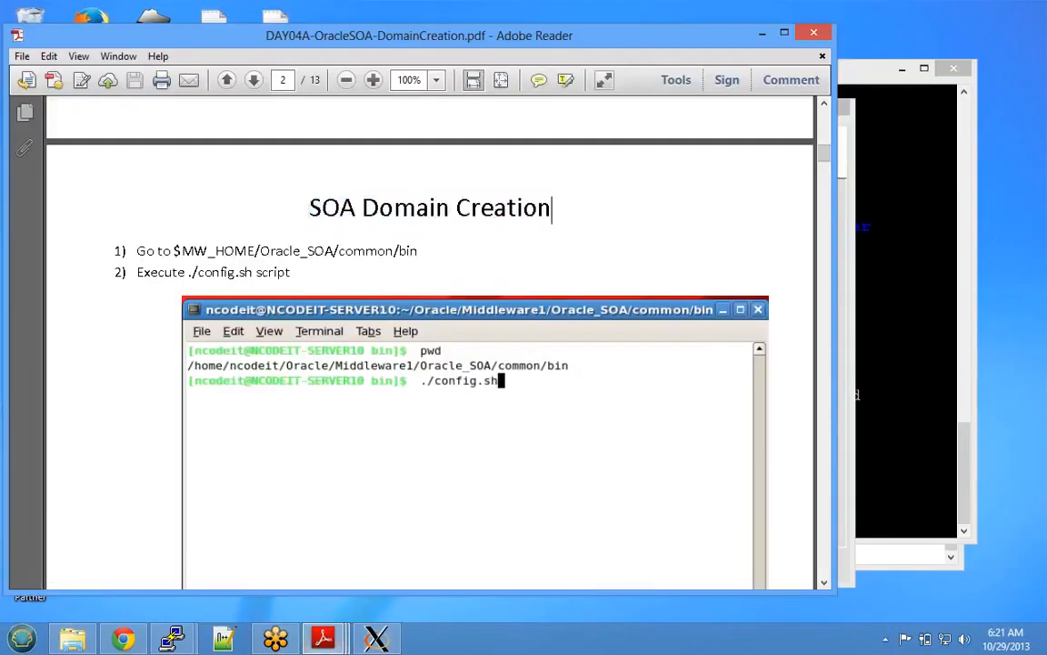
scroll(652, 300, down, 5)
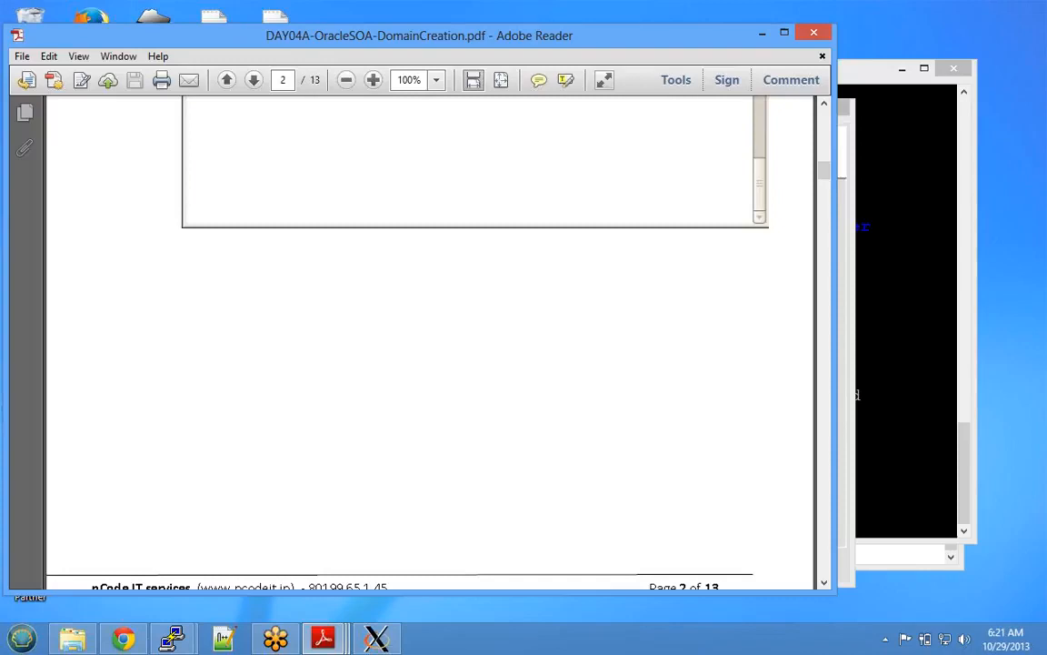
scroll(385, 410, down, 10)
scroll(385, 410, down, 10)
scroll(579, 305, down, 10)
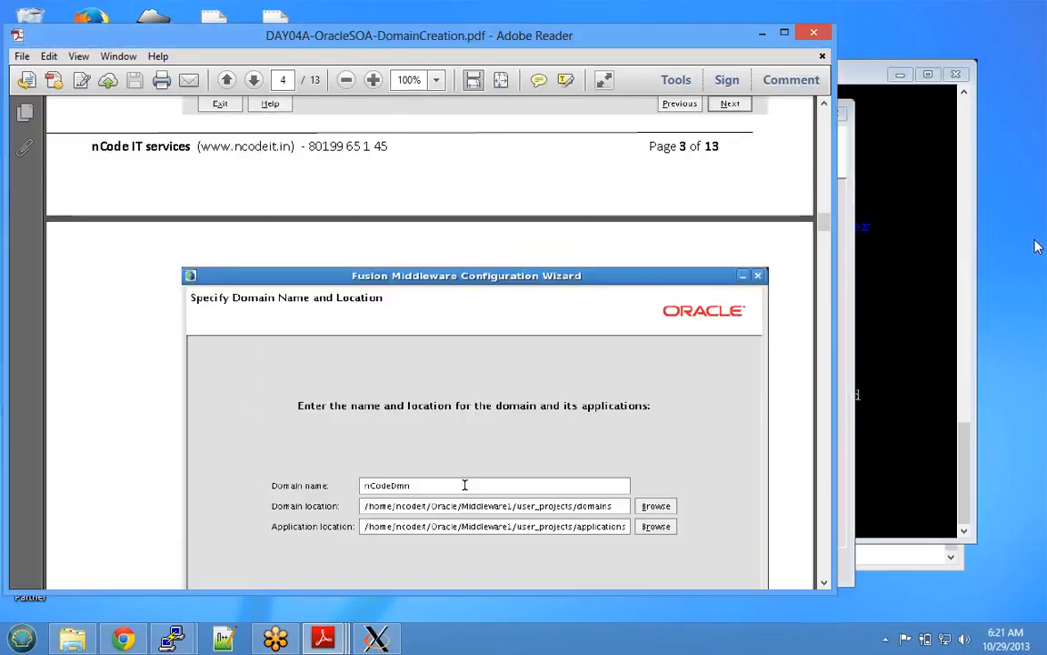
- Close the PDF guide, check the terminal's working directory, and move into STUDENTS
click(817, 39)
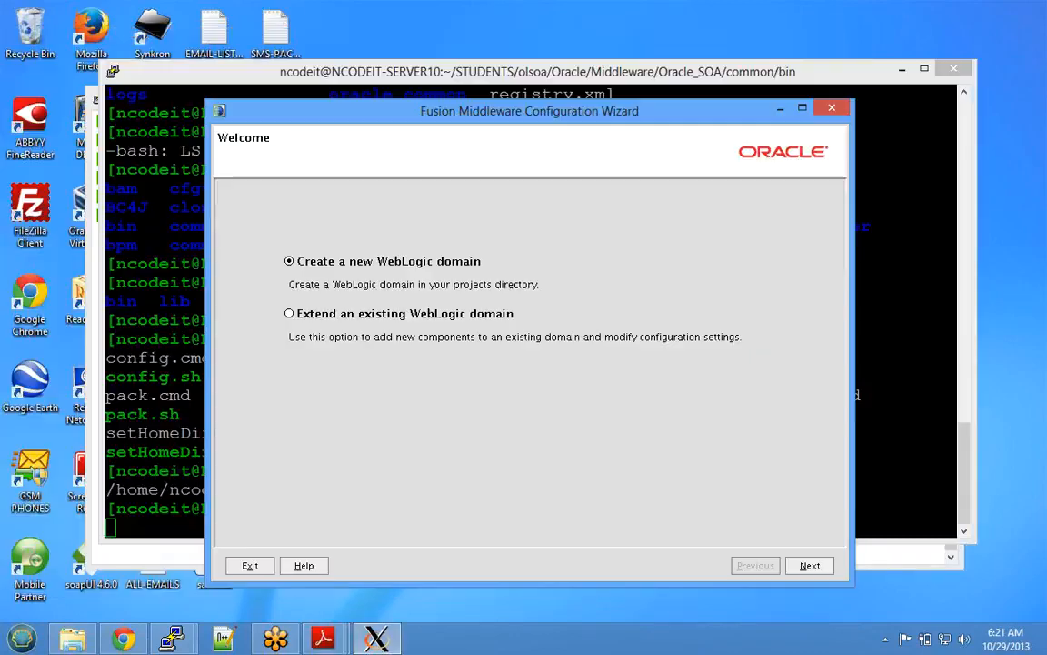
key(alt+Tab)
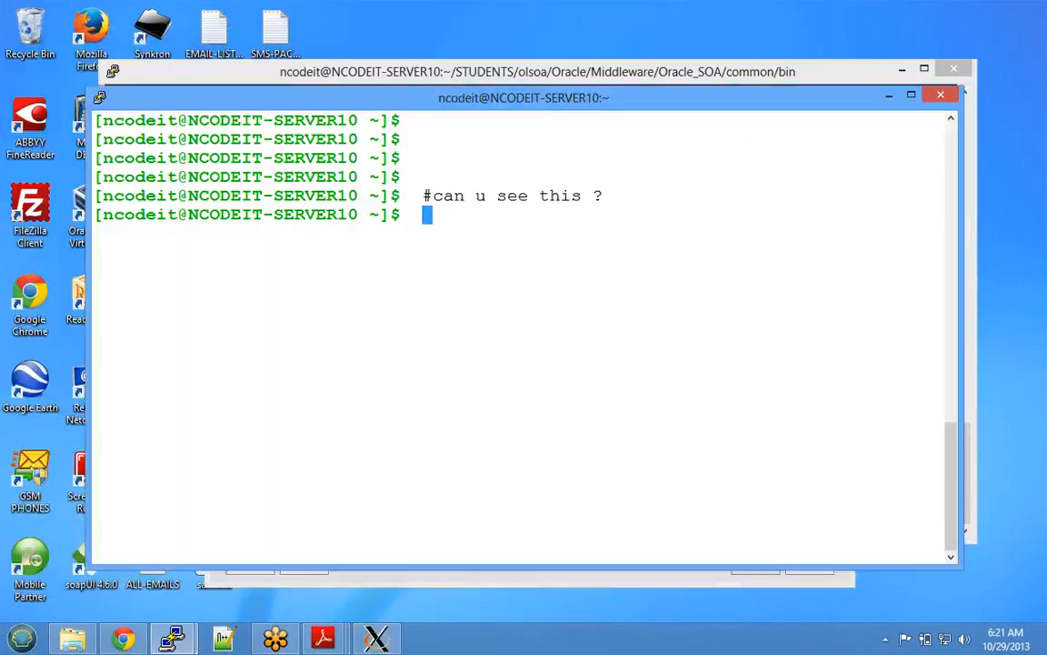
text(pwd)
key(Return)
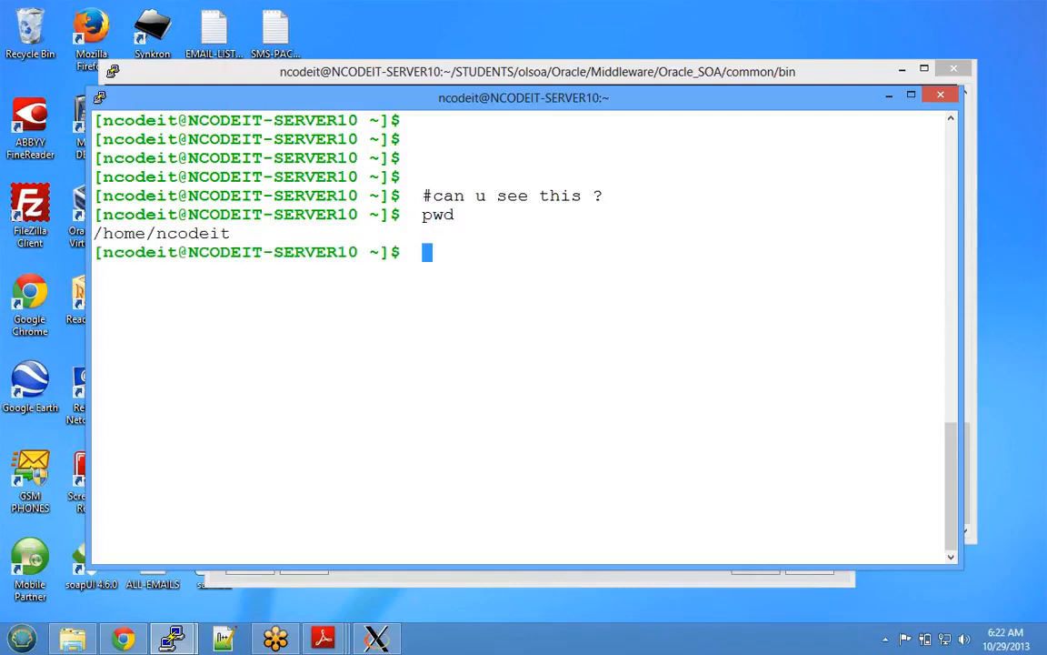
text(cd ol)
key(BackSpace)
key(BackSpace)
text(STUDENTS)
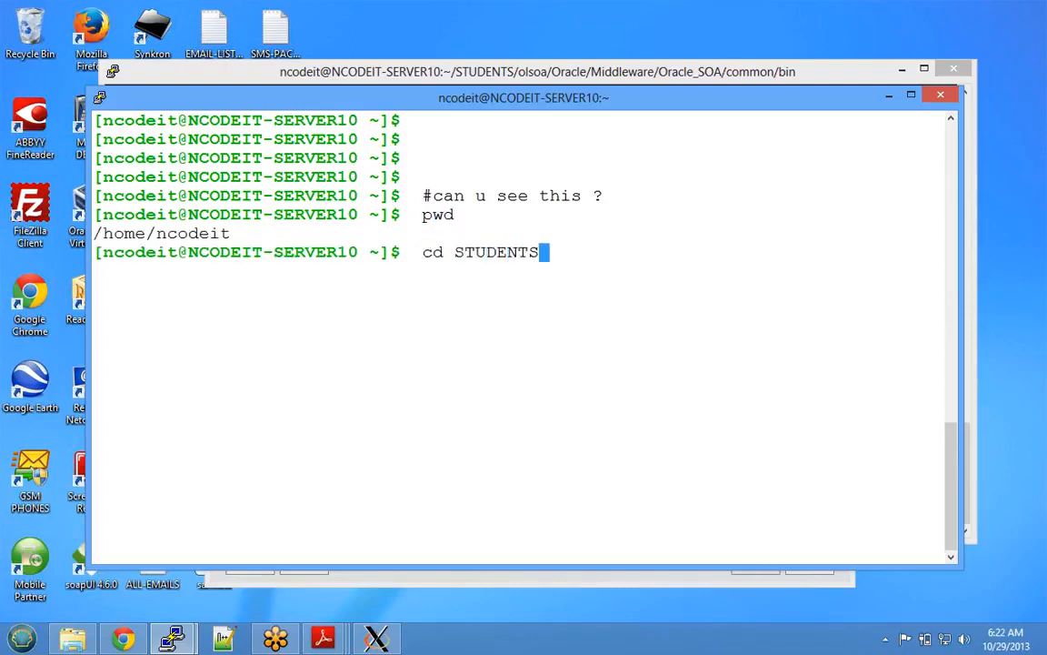
key(Return)
text(ls)
key(Return)
- Move into olsoa and then Oracle/Middleware, listing each folder's contents
text(cd )
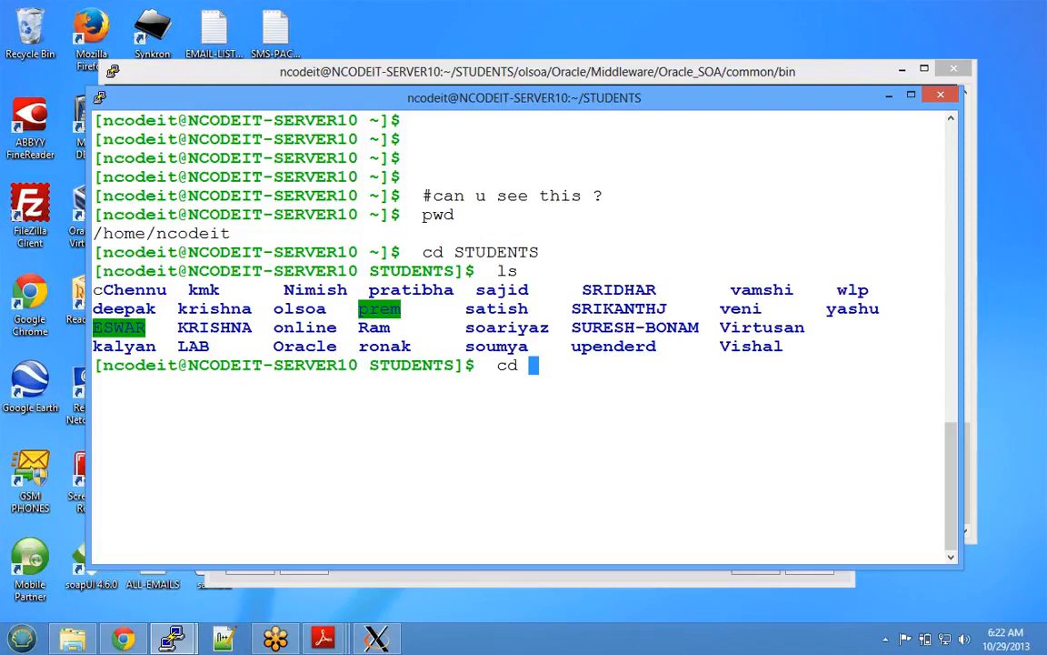
text(olsoa)
key(Return)
text(ls)
key(Return)
text(c)
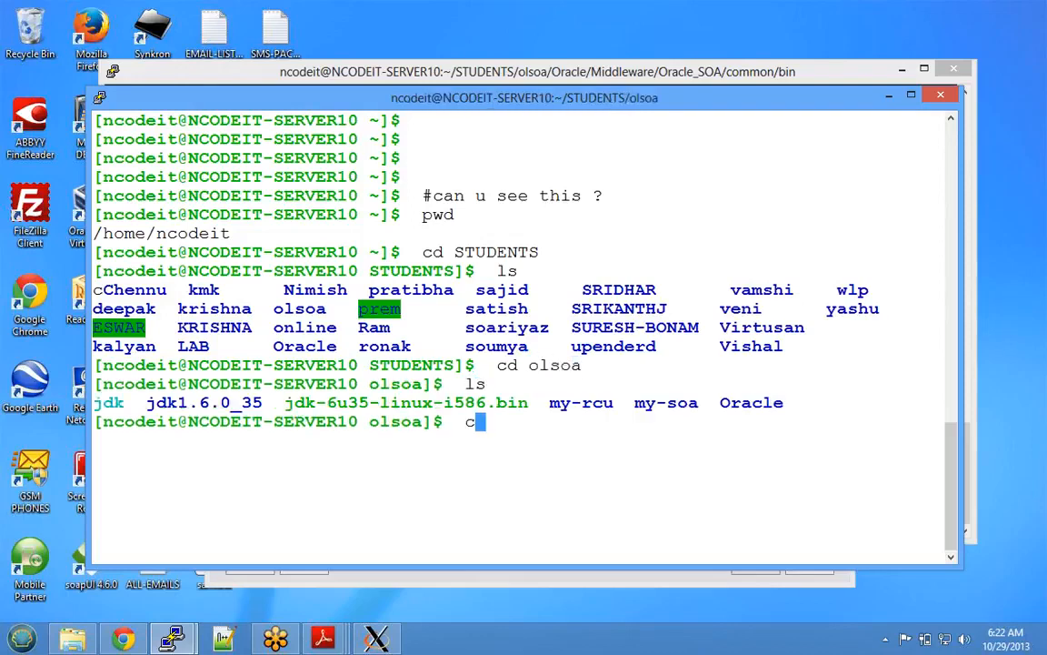
text(d Oracle/Middleware/)
key(Return)
text(ls)
key(Return)
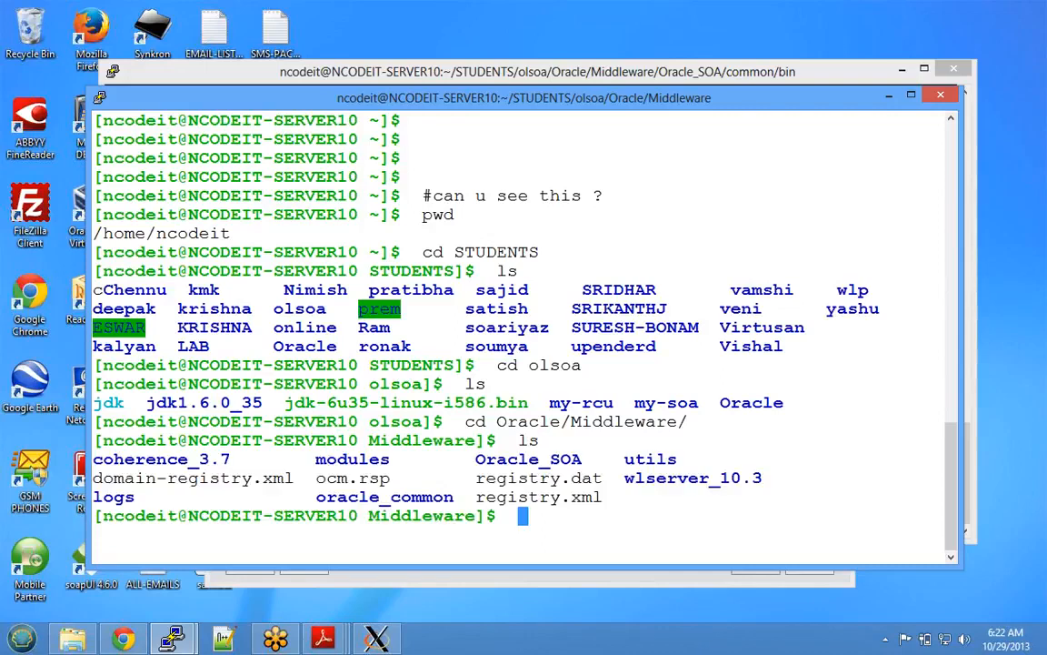
- Run find . -name templates -type d to list every templates directory
text(cd Oral)
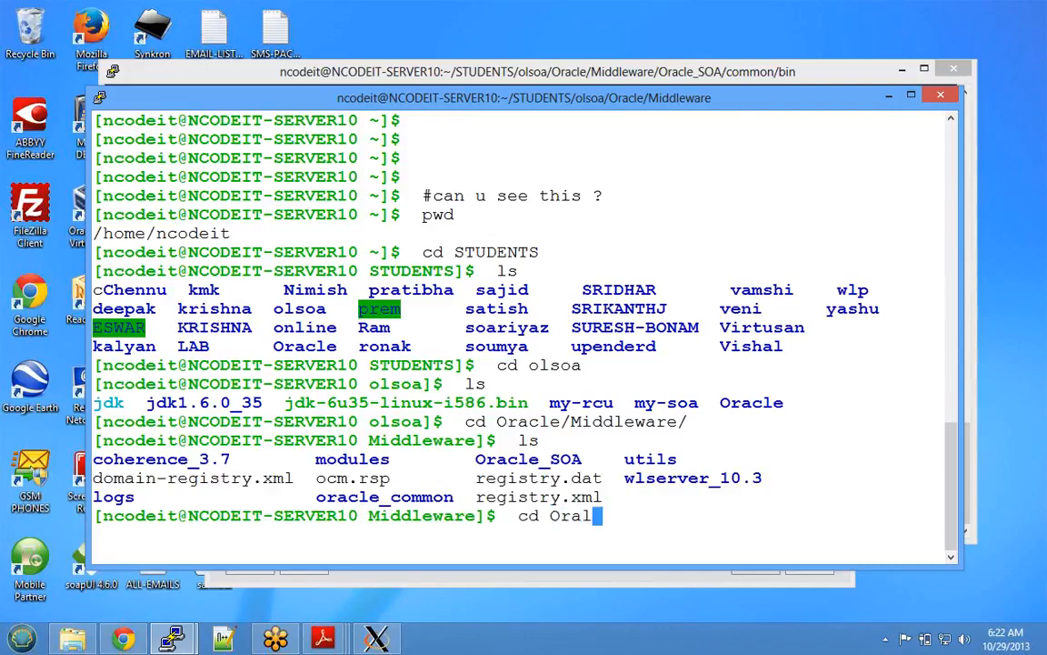
key(BackSpace)
key(BackSpace)
key(BackSpace)
key(BackSpace)
key(BackSpace)
key(BackSpace)
key(BackSpace)
text(find . -na)
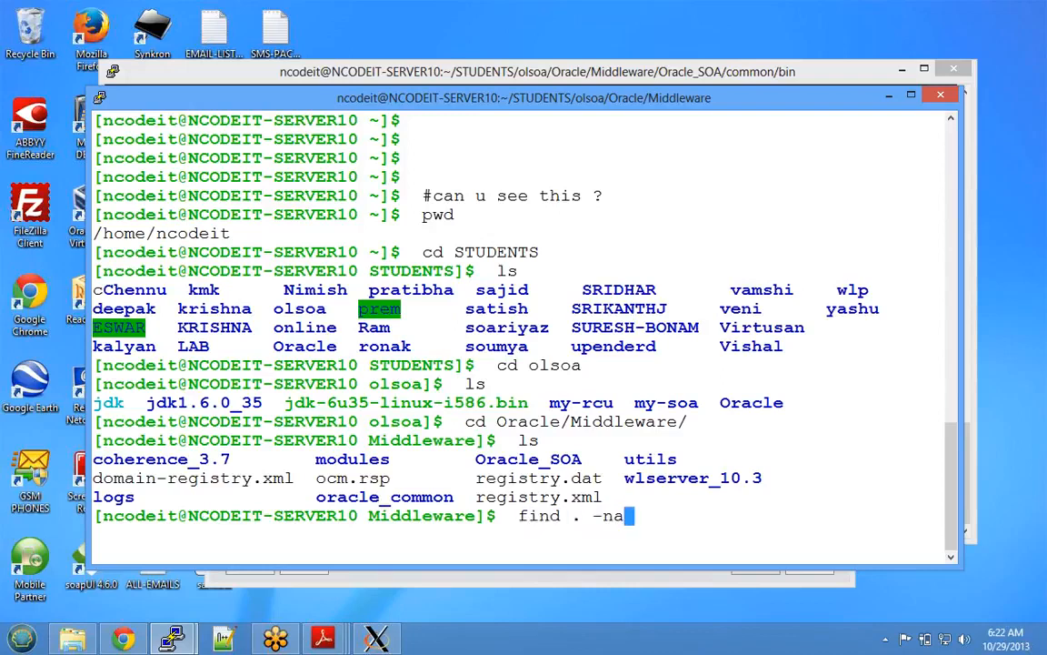
text(me templates -type d)
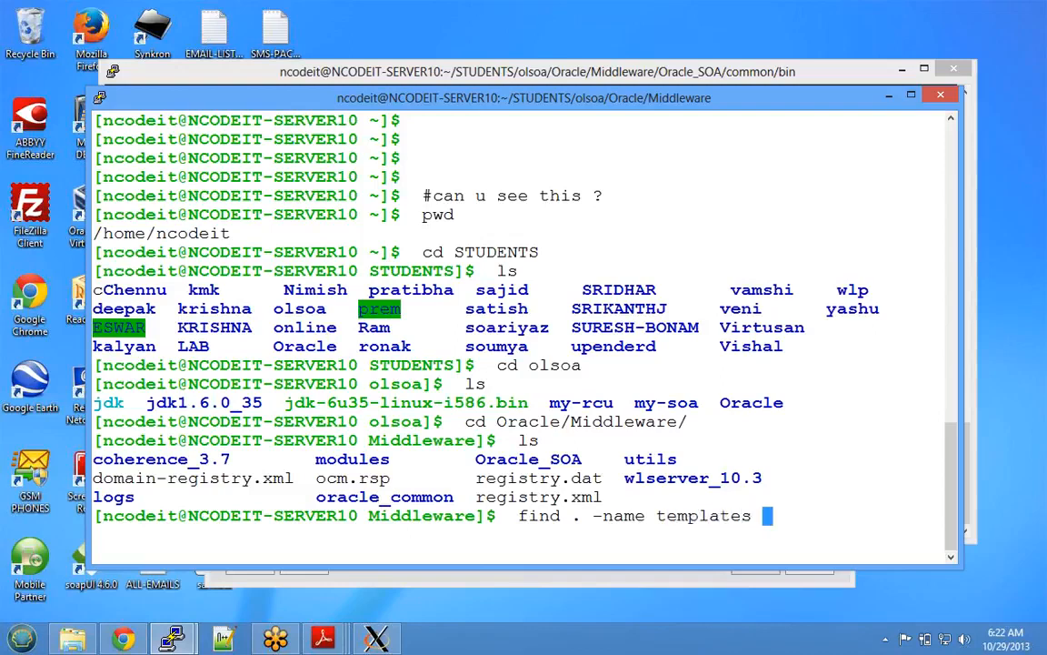
key(Return)
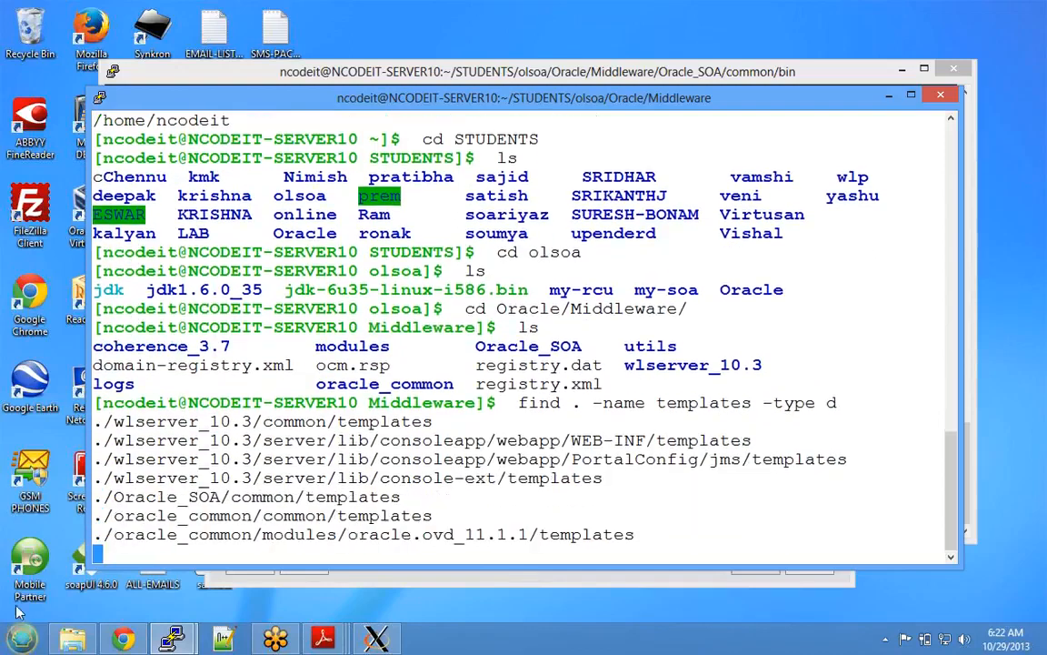
- Change into the copied Oracle_SOA/common/templates path and list its contents
double_click(246, 496)
key(ctrl+c)
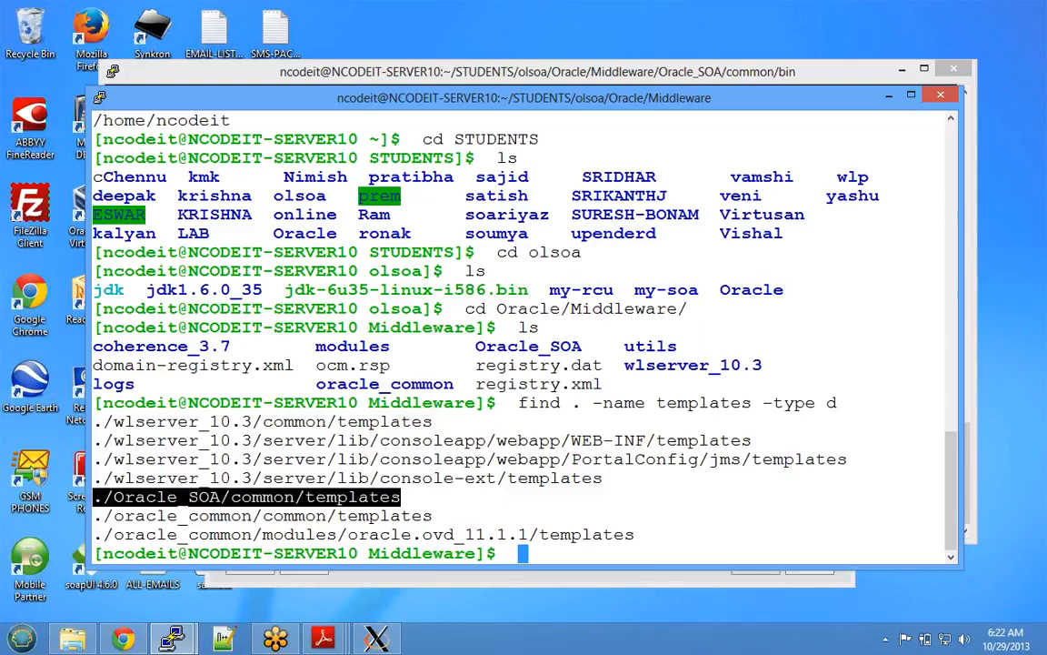
text(cd)
key(shift+Insert)
key(Return)
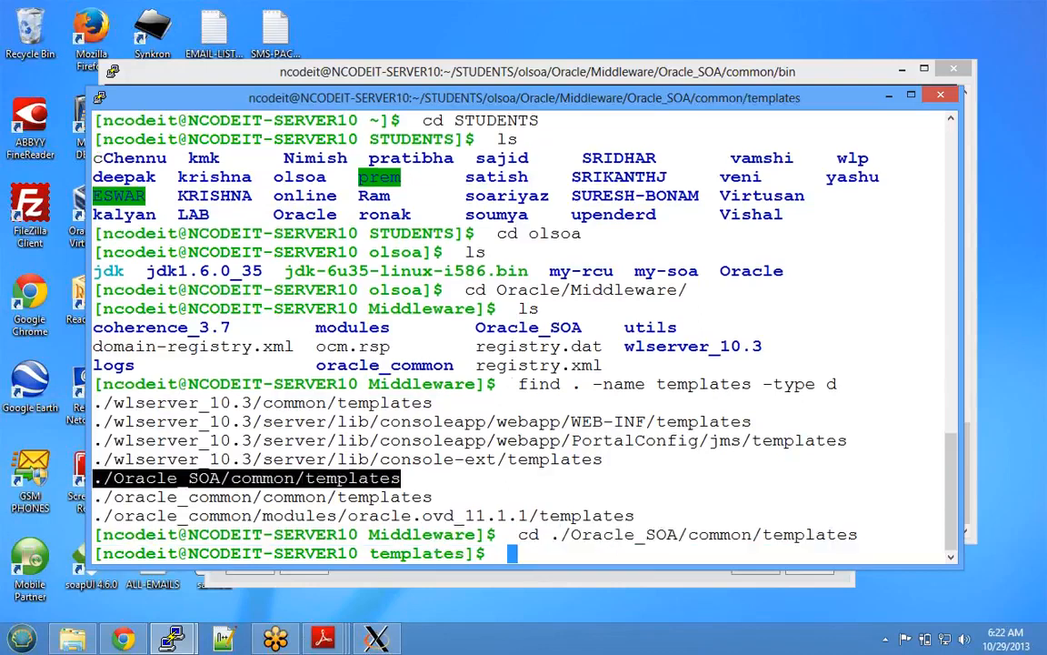
text(ls)
key(Return)
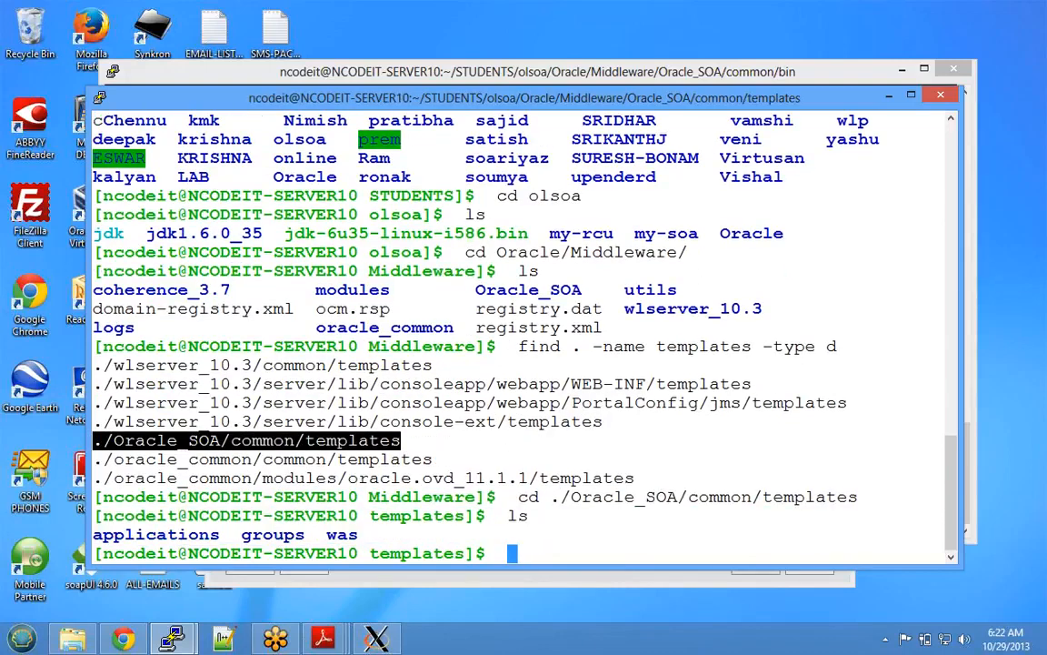
- Change into the applications folder and list its template jars
double_click(157, 535)
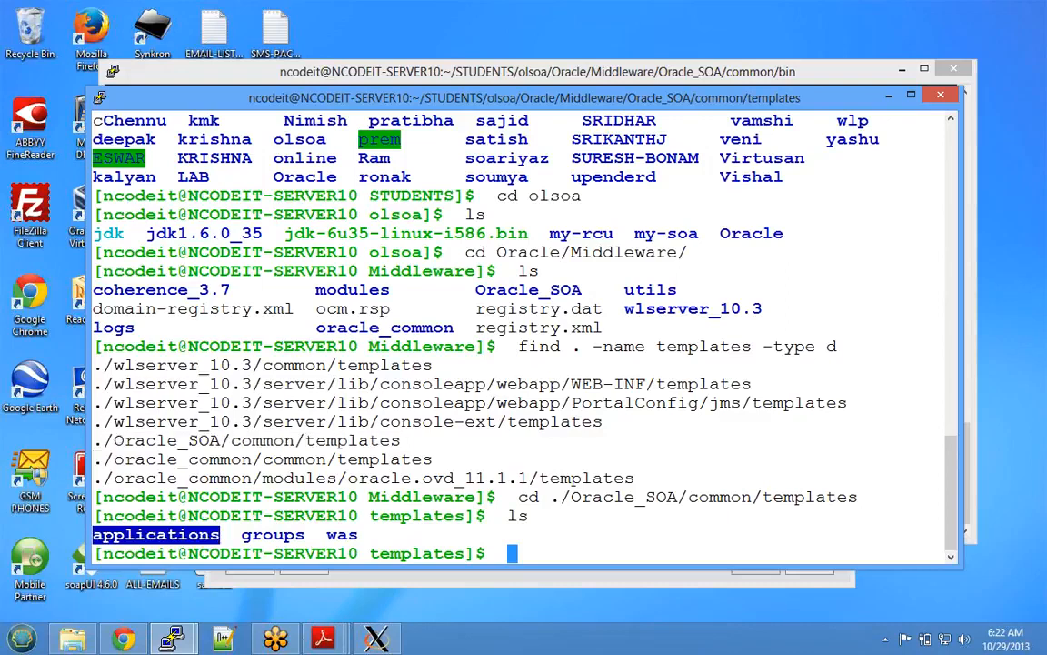
text(cd ap)
key(Tab)
key(Return)
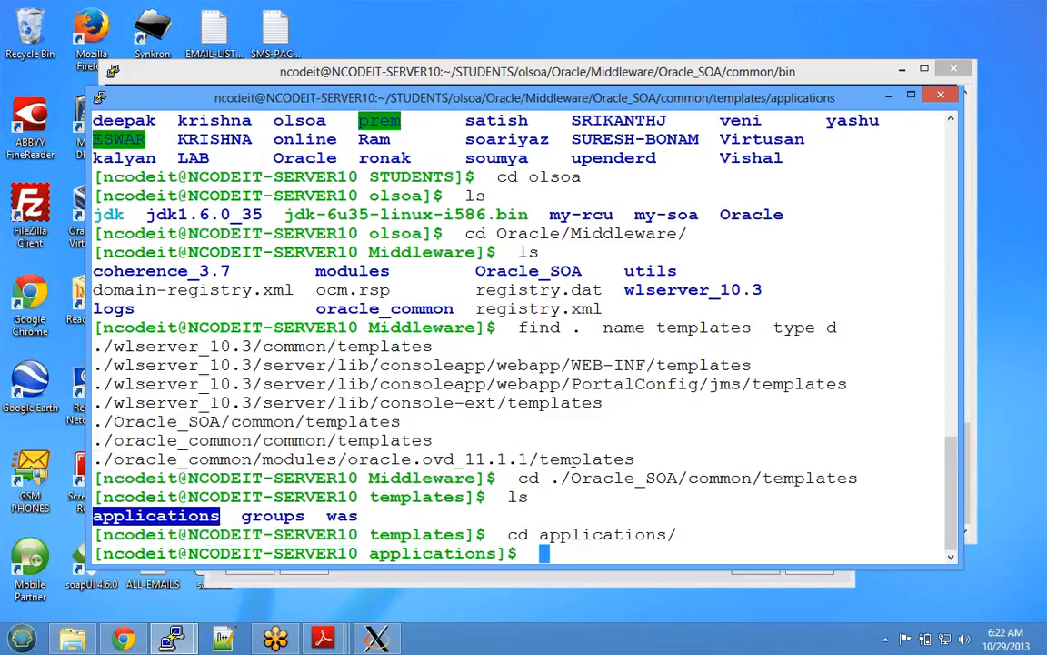
text(ls)
key(Return)
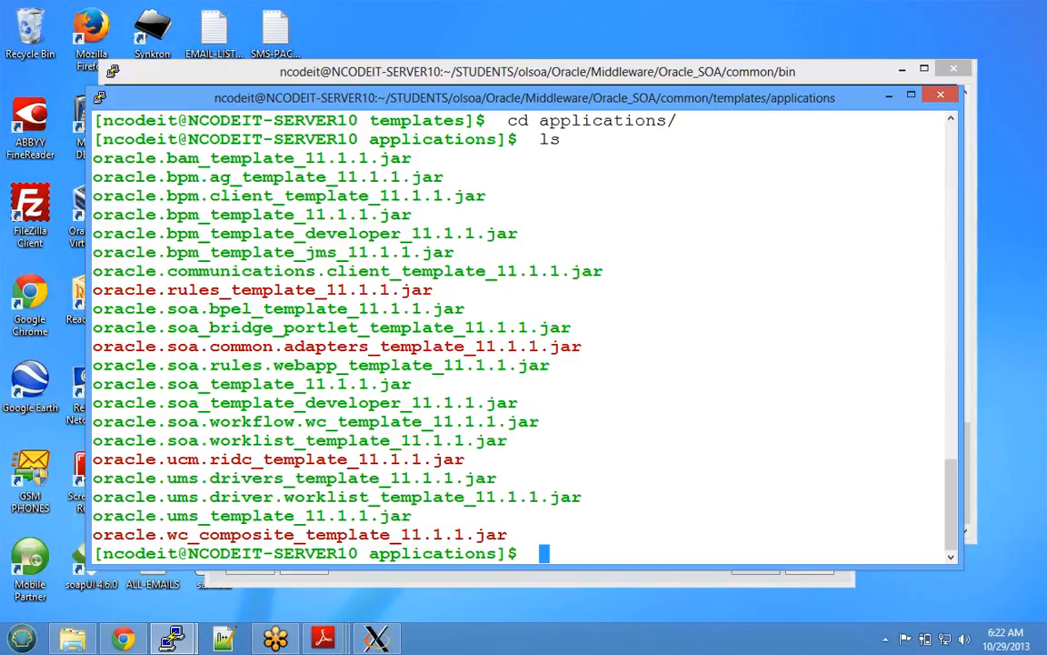
- Review the SOA, BAM and UMS template jars, print the path with pwd, and minimize PuTTY
drag(172, 346, 515, 344)
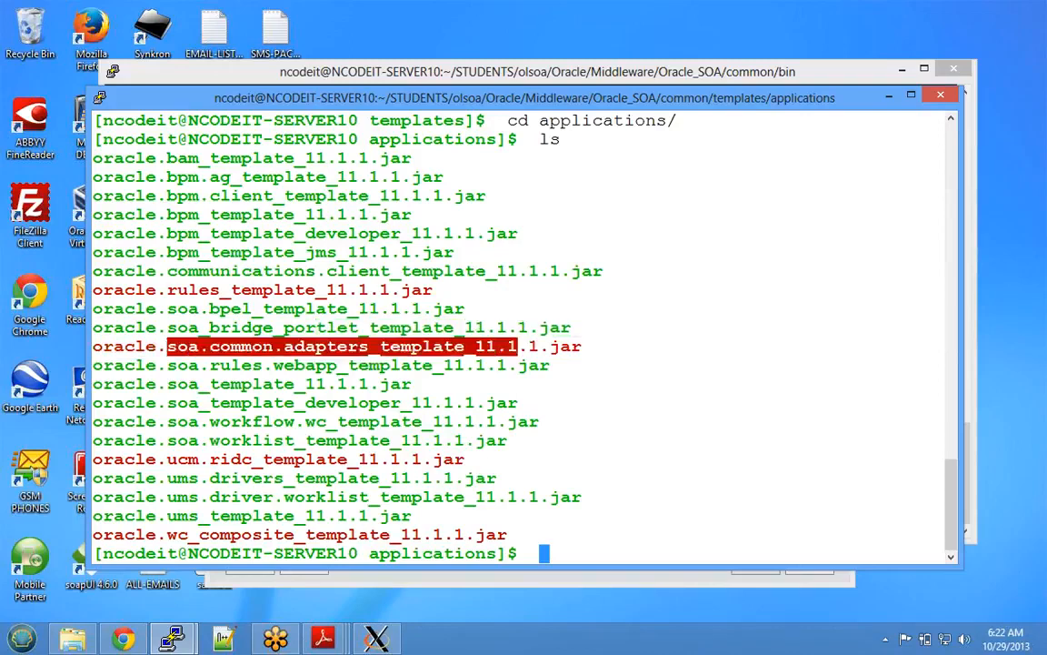
drag(211, 383, 369, 383)
drag(435, 422, 582, 346)
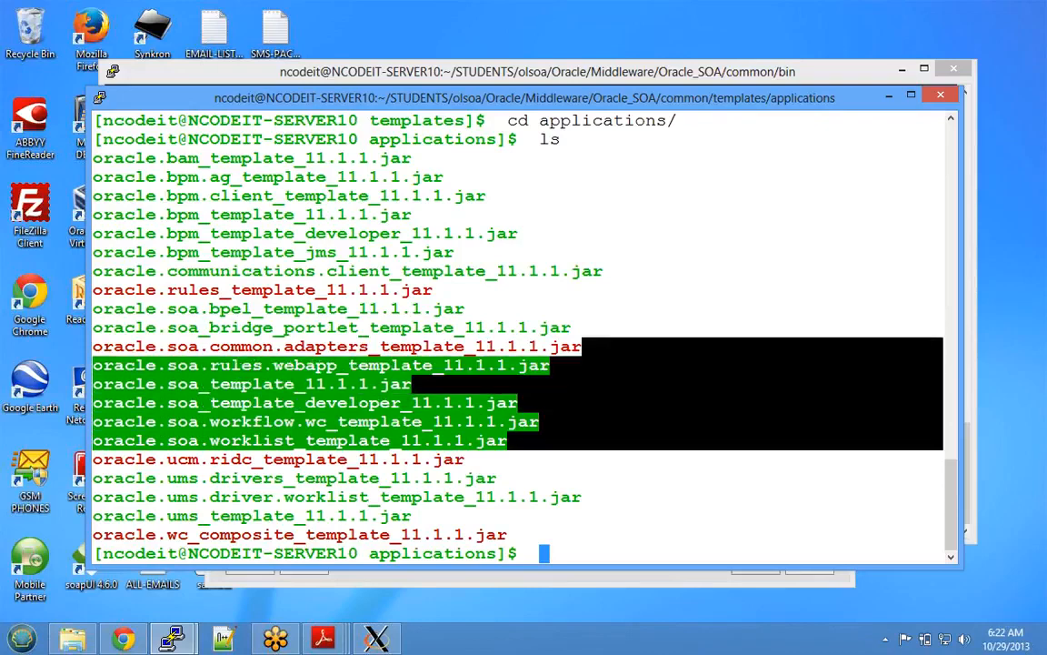
drag(92, 158, 942, 158)
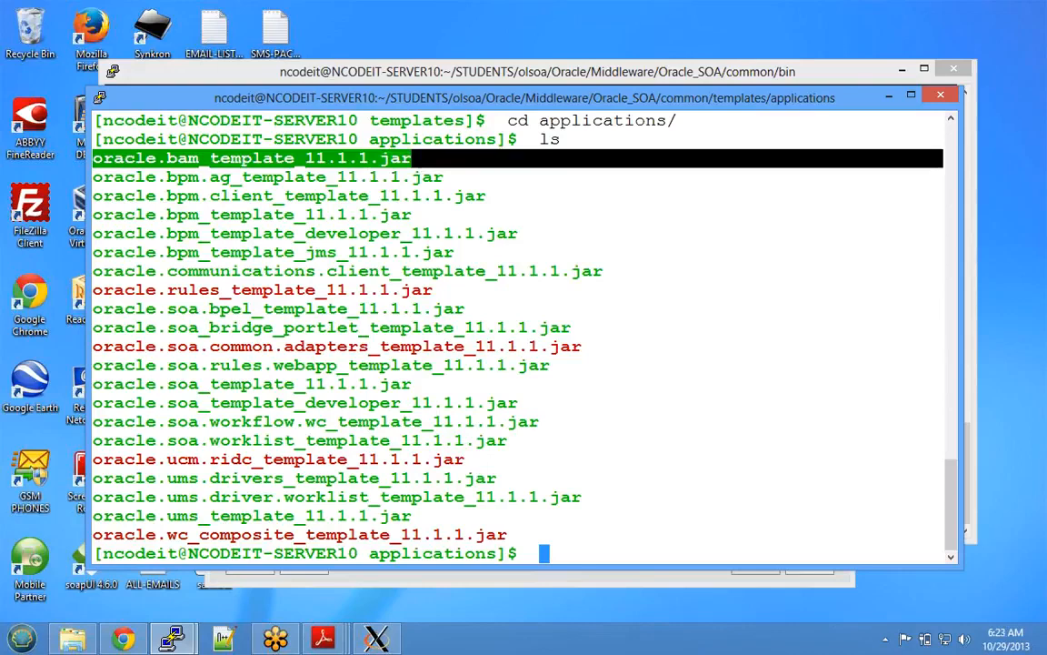
drag(93, 478, 412, 515)
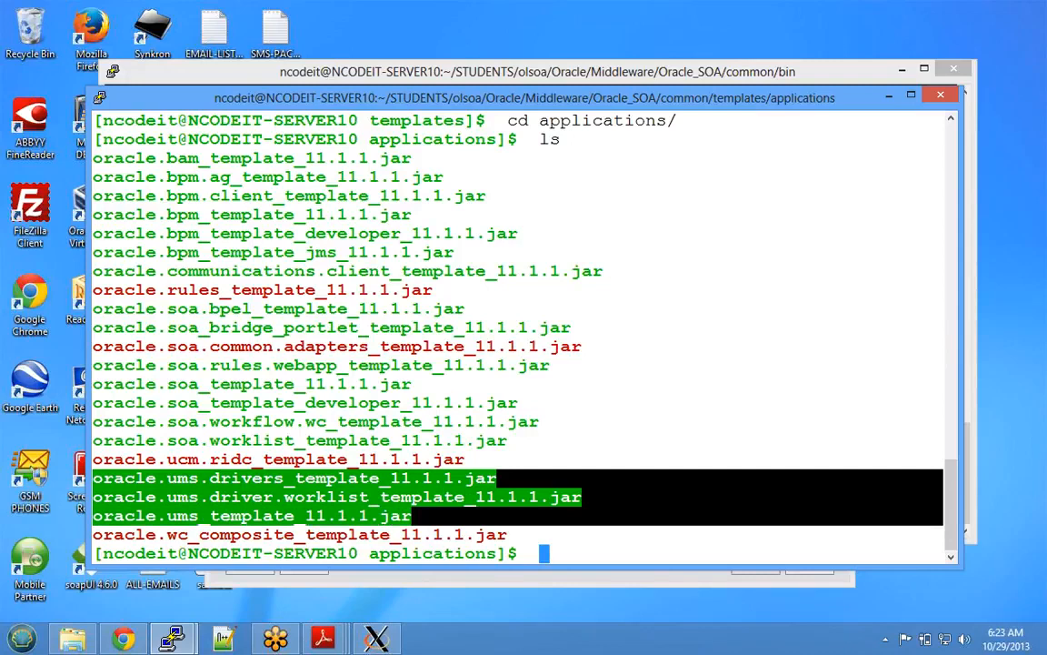
drag(507, 535, 93, 158)
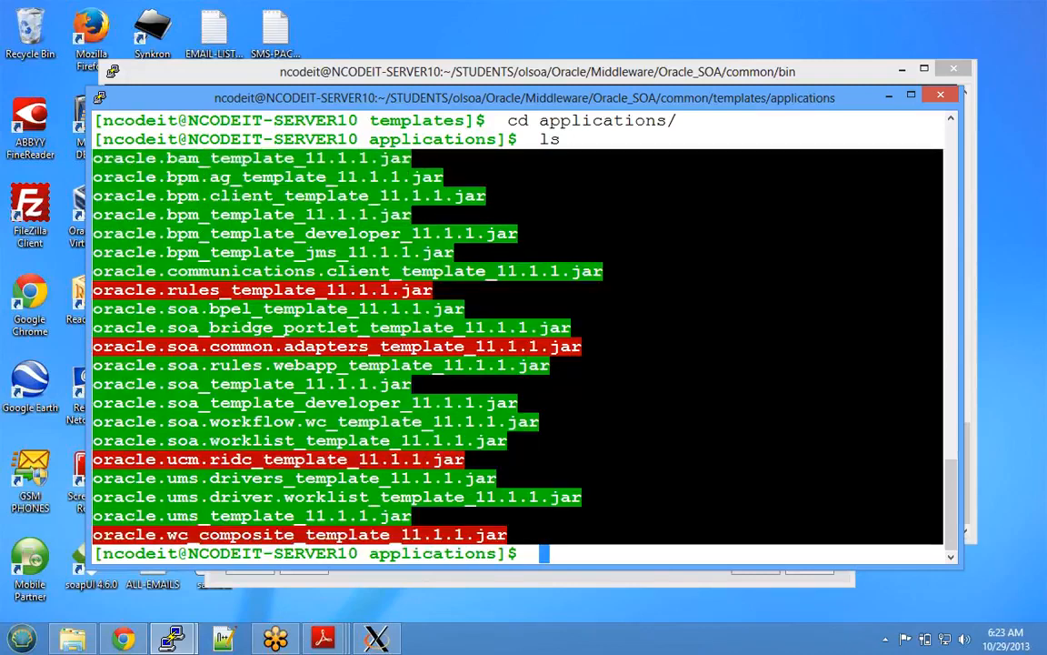
click(546, 346)
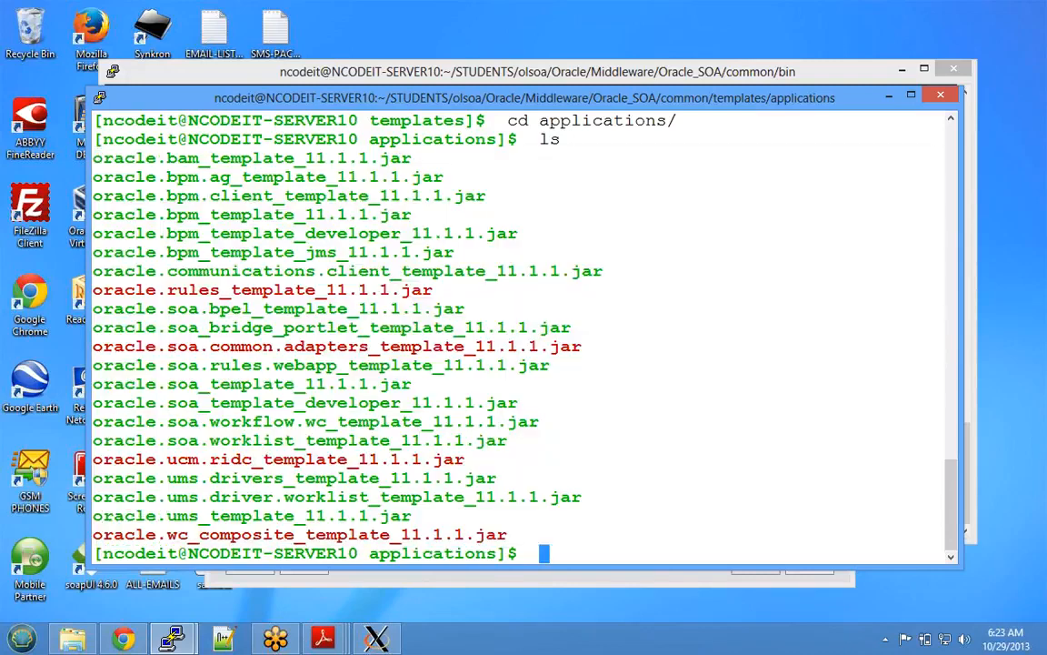
text(pw)
text(d)
key(Return)
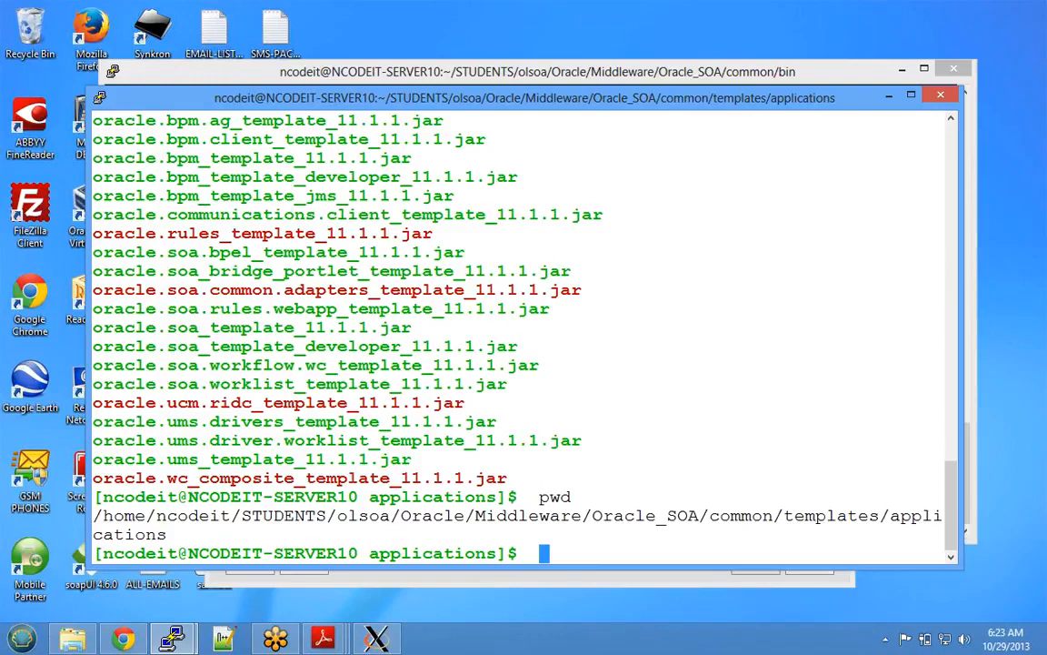
click(888, 98)
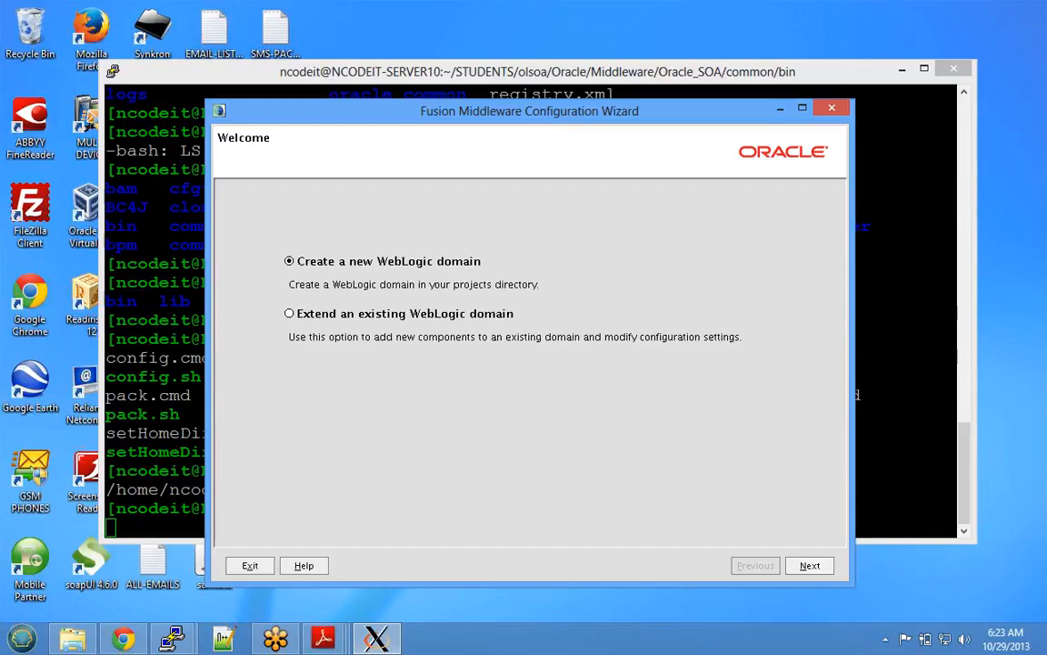
- Keep 'Create a new WebLogic domain' selected and advance to Select Domain Source
click(809, 566)
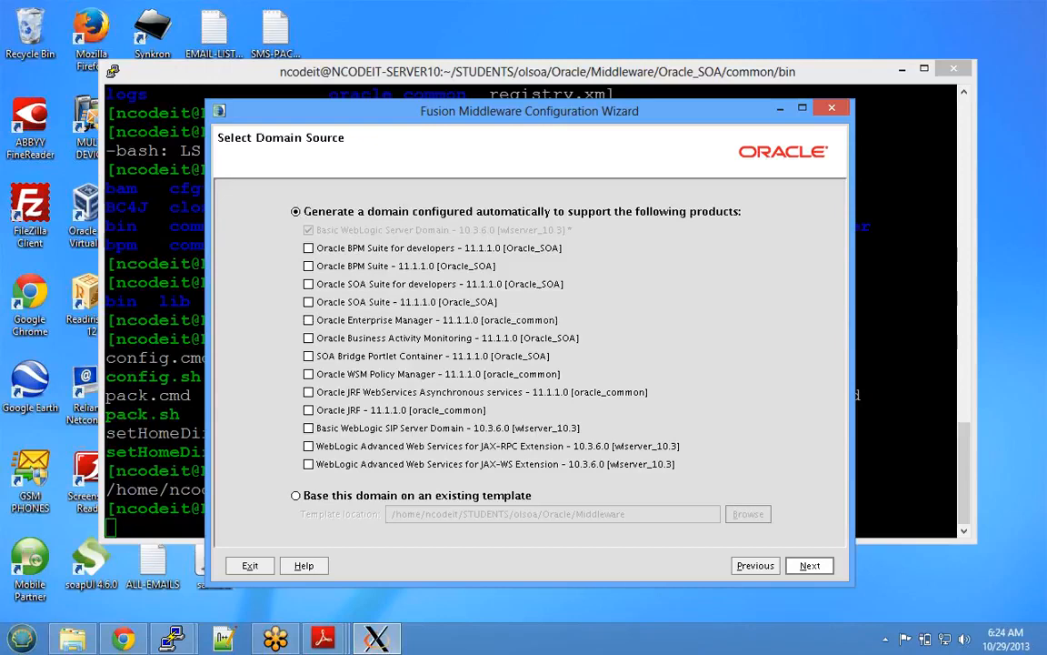
- Tick Oracle SOA Suite, Enterprise Manager and Business Activity Monitoring, then continue to domain naming
click(309, 301)
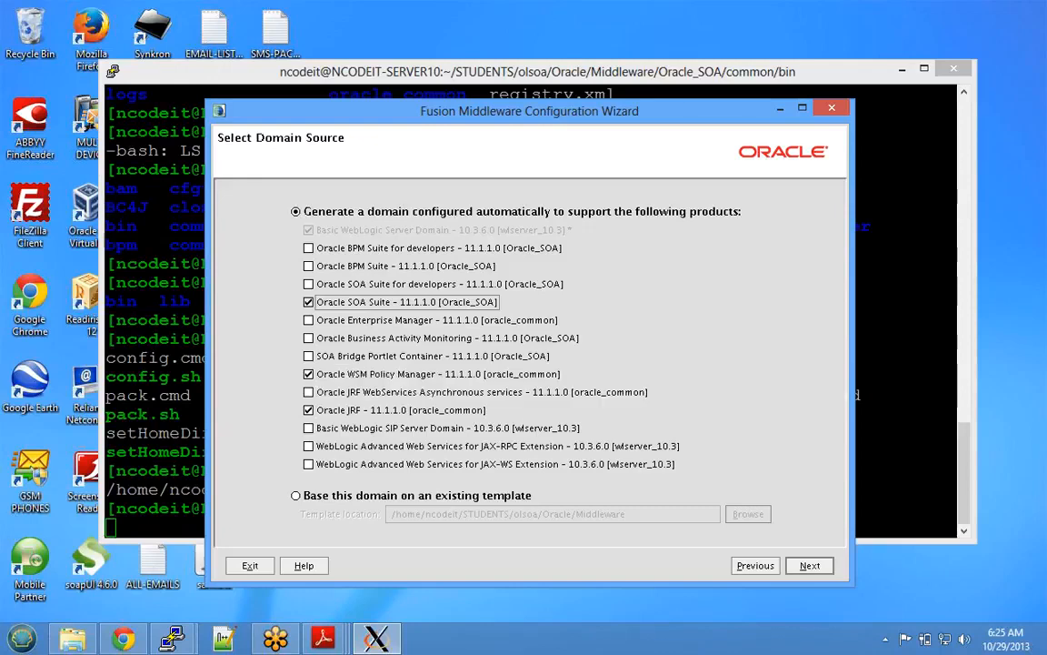
key(space)
click(308, 374)
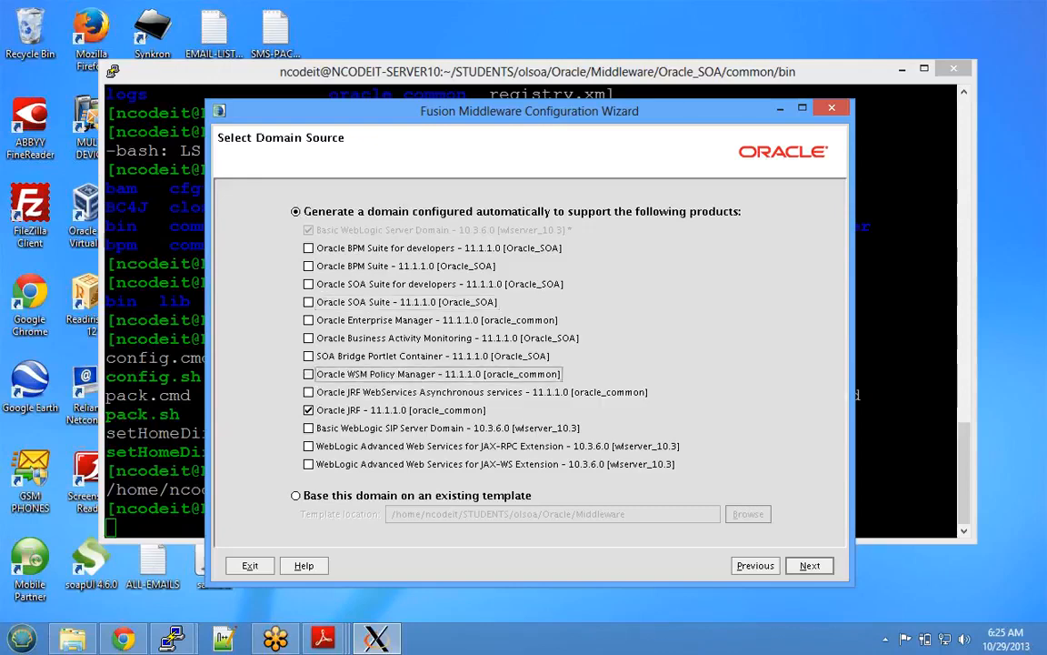
click(308, 410)
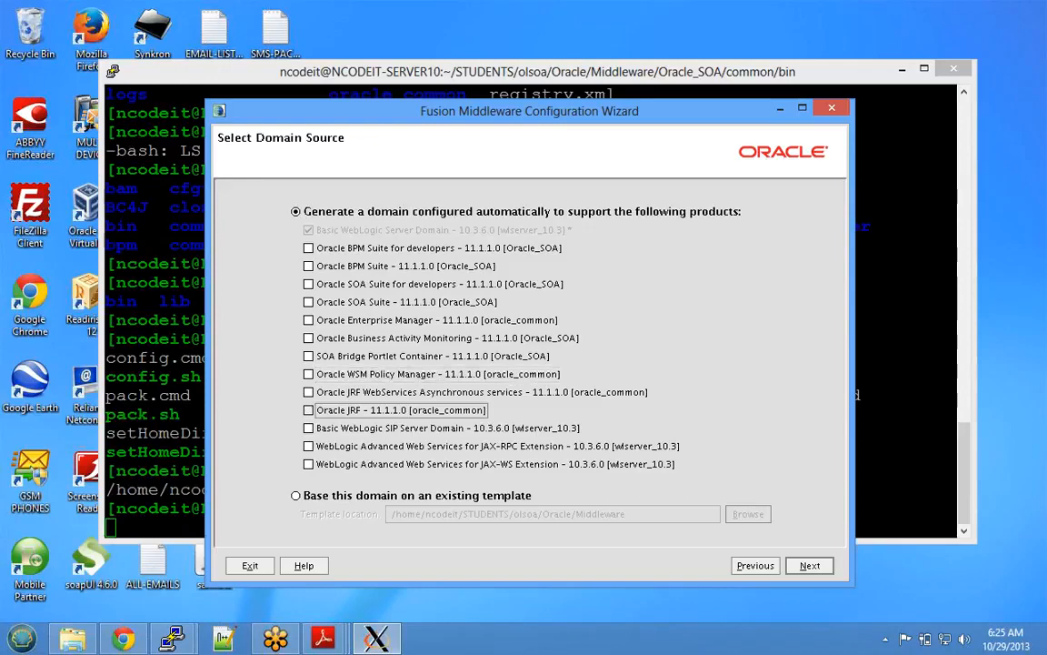
click(308, 302)
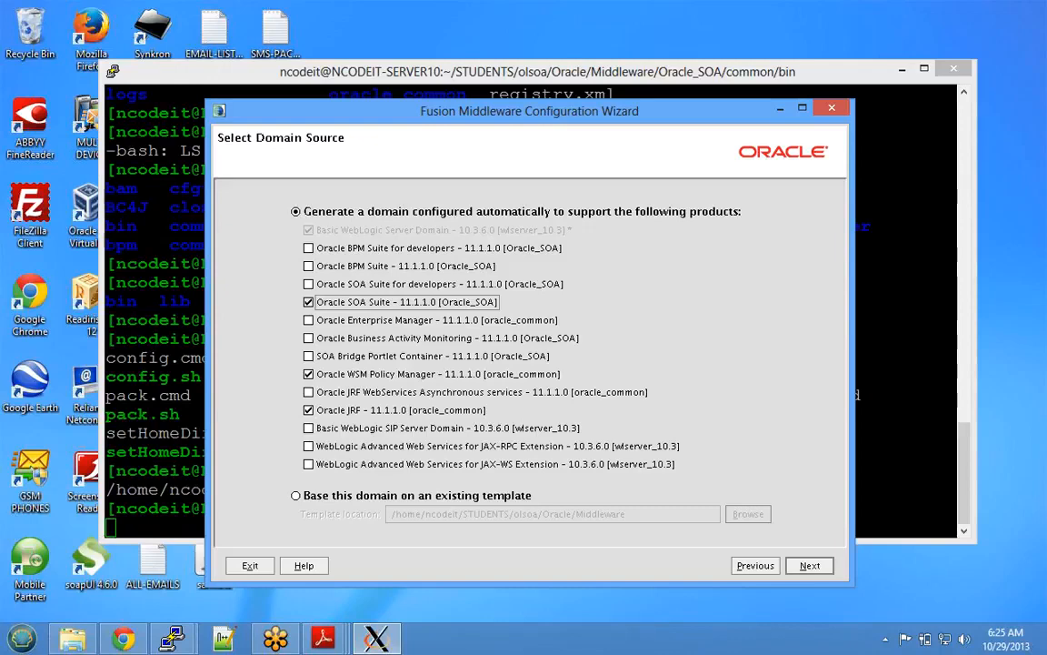
click(308, 320)
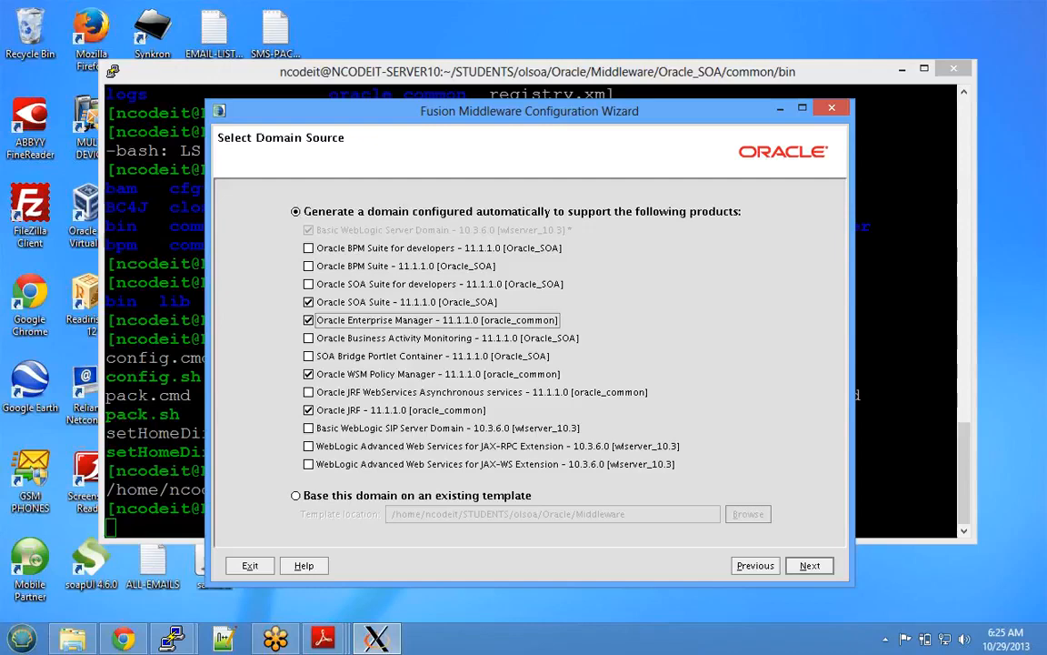
click(308, 338)
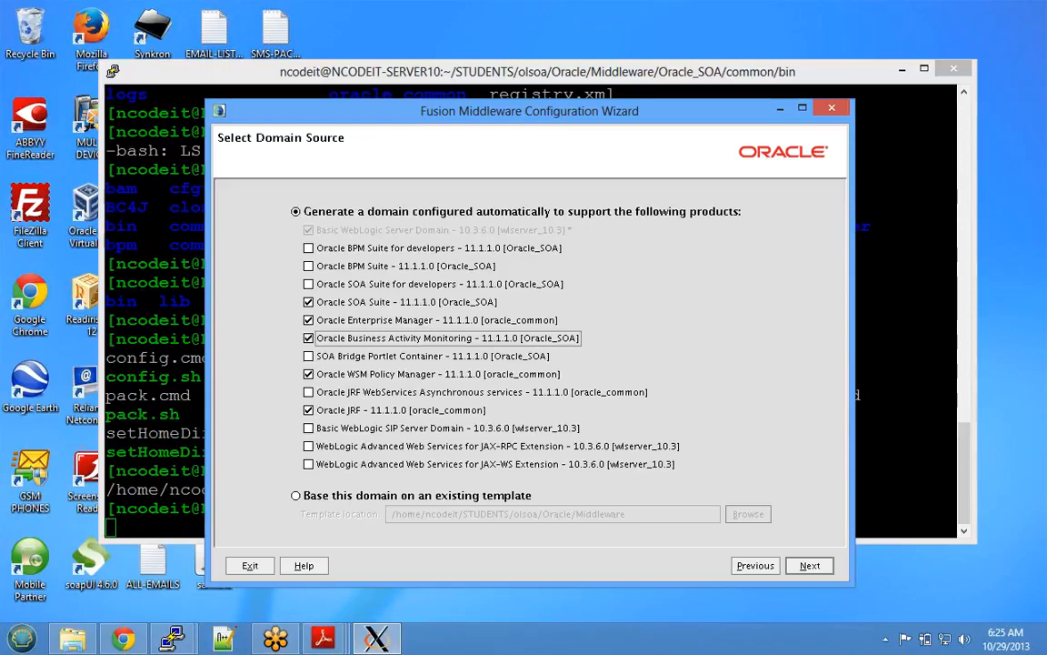
drag(557, 116, 529, 47)
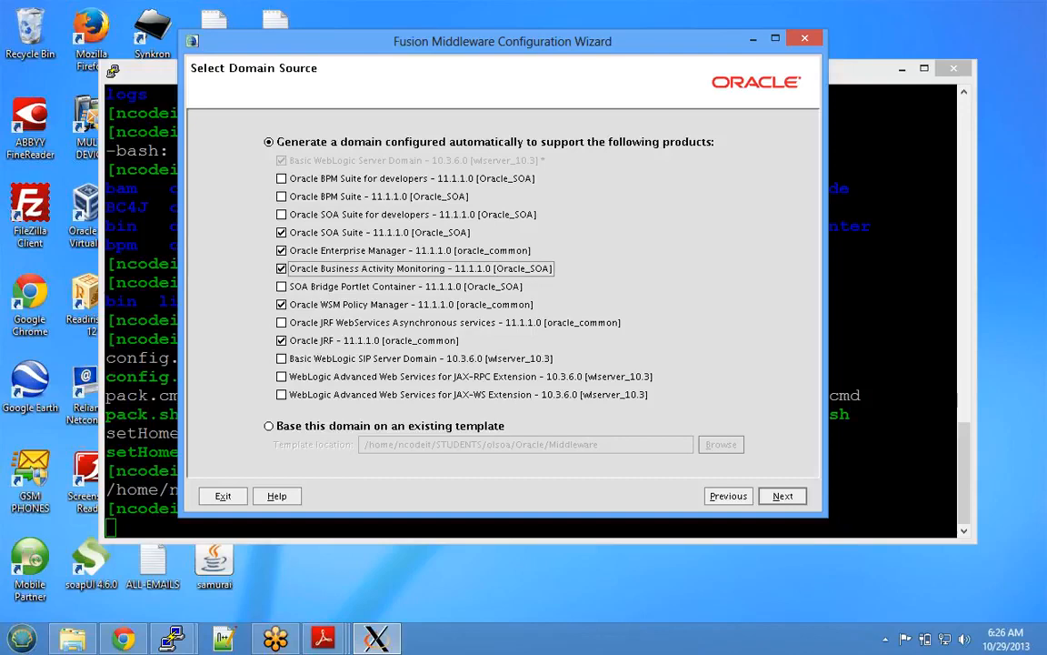
click(783, 497)
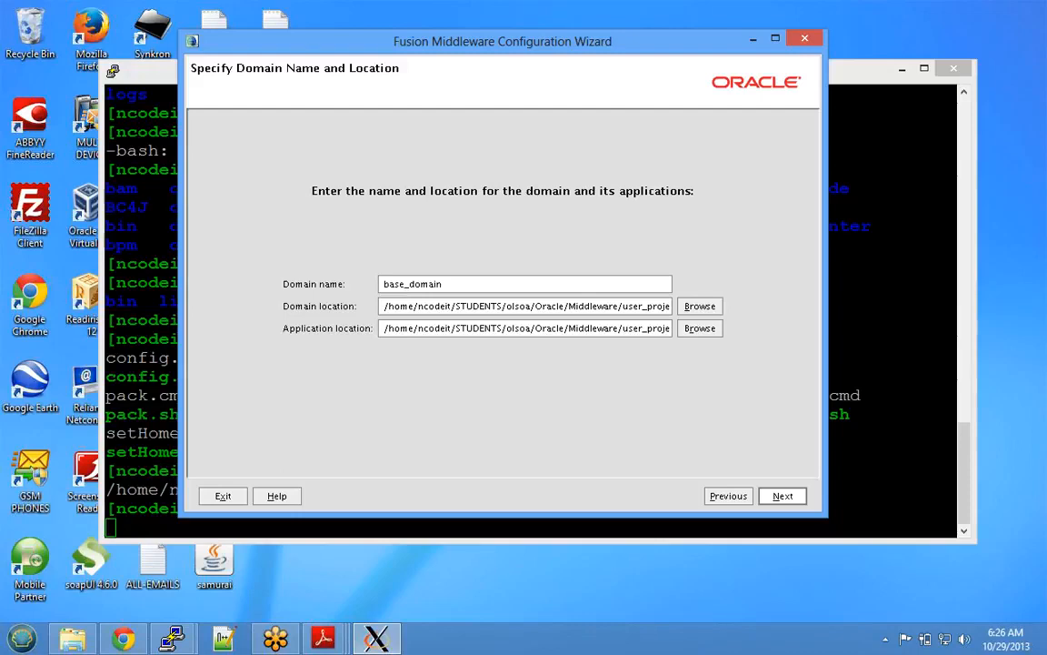
- Replace the default domain name with nCodeSOADomain
double_click(413, 284)
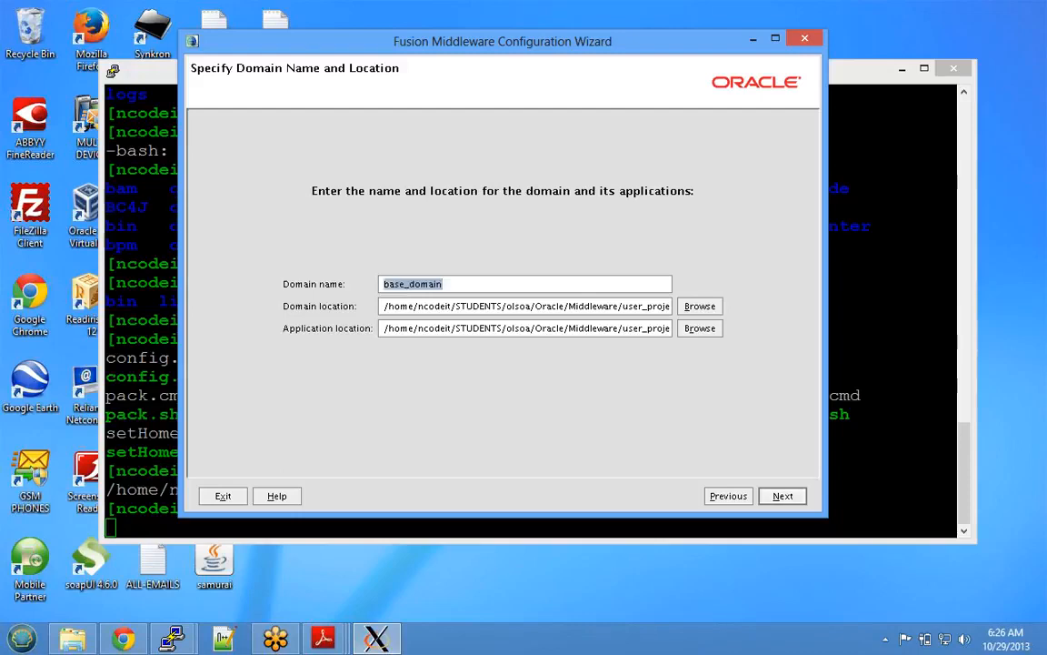
text(nCode)
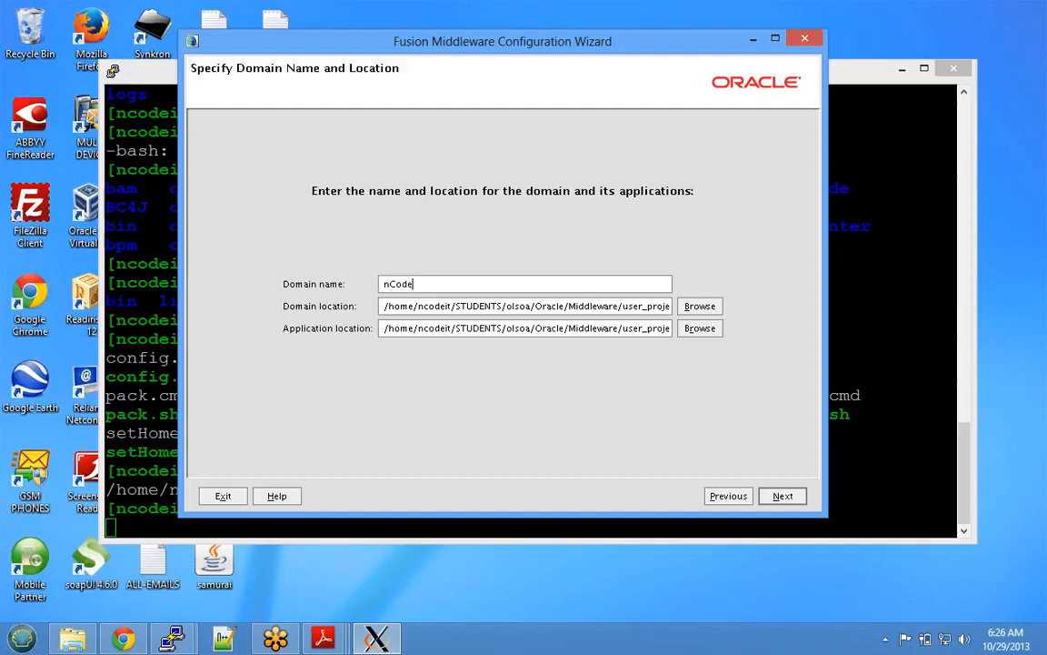
text(SOADomain)
key(shift+Home)
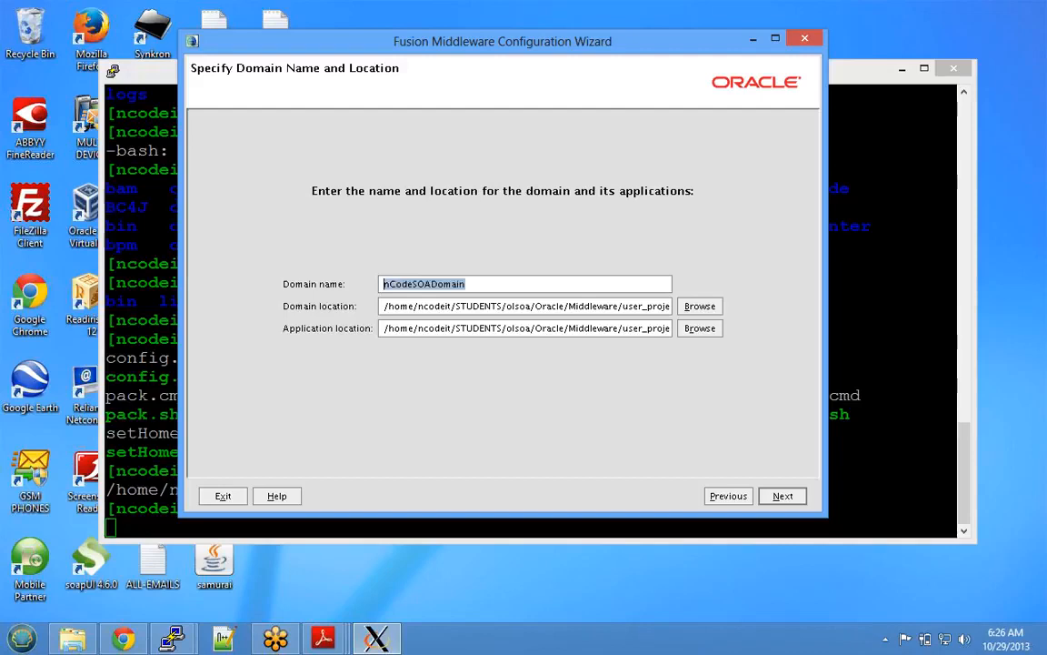
key(Tab)
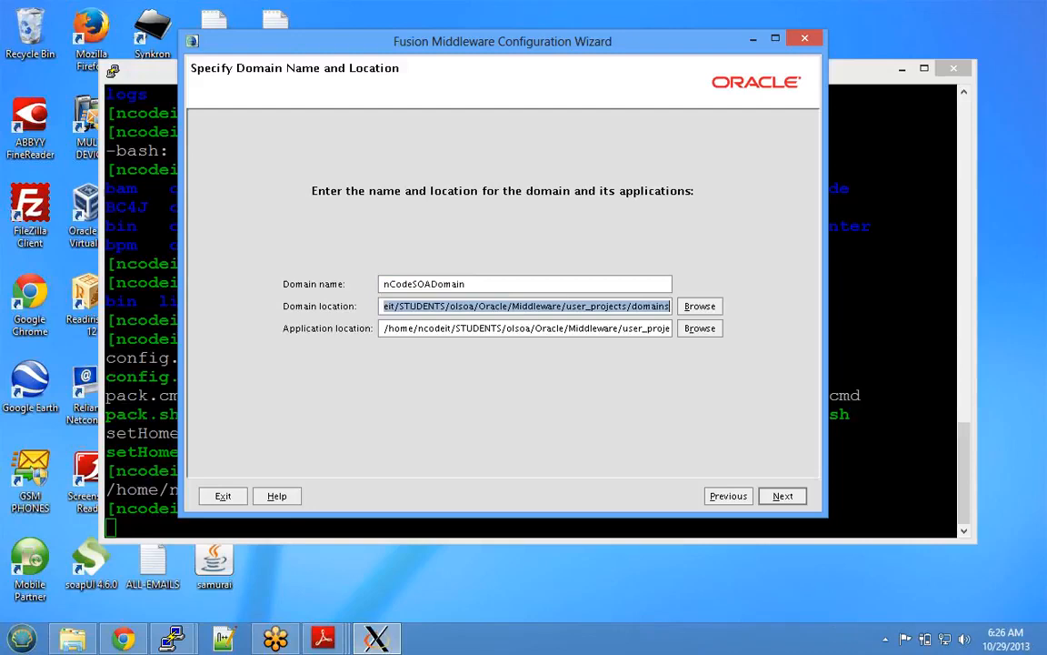
click(600, 306)
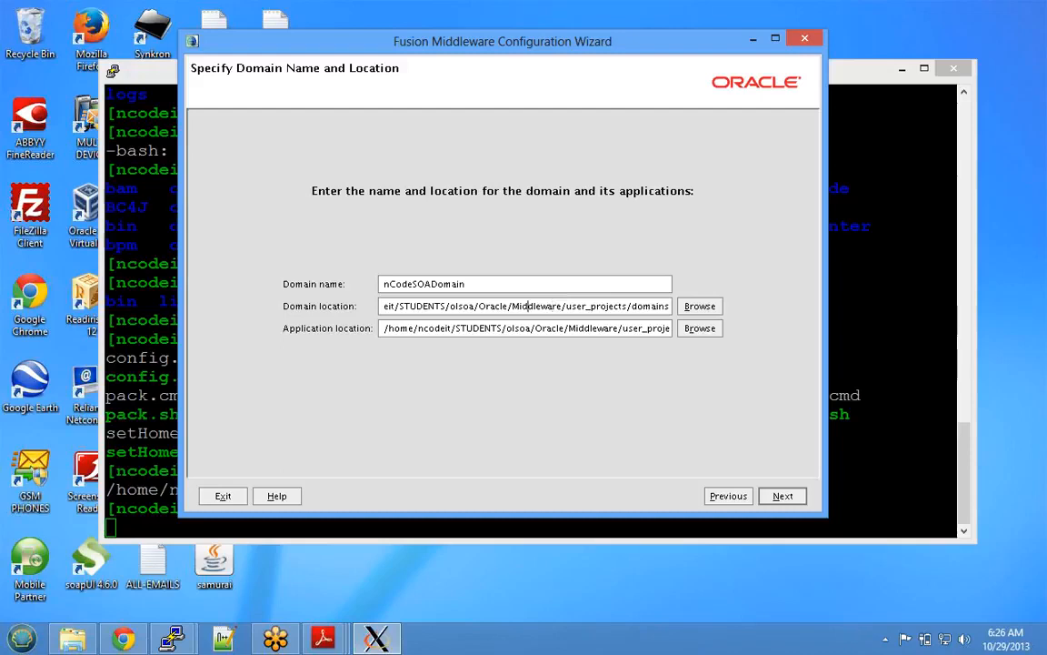
- Keep the user_projects/domains and applications locations and continue to the administrator account page
drag(477, 305, 563, 306)
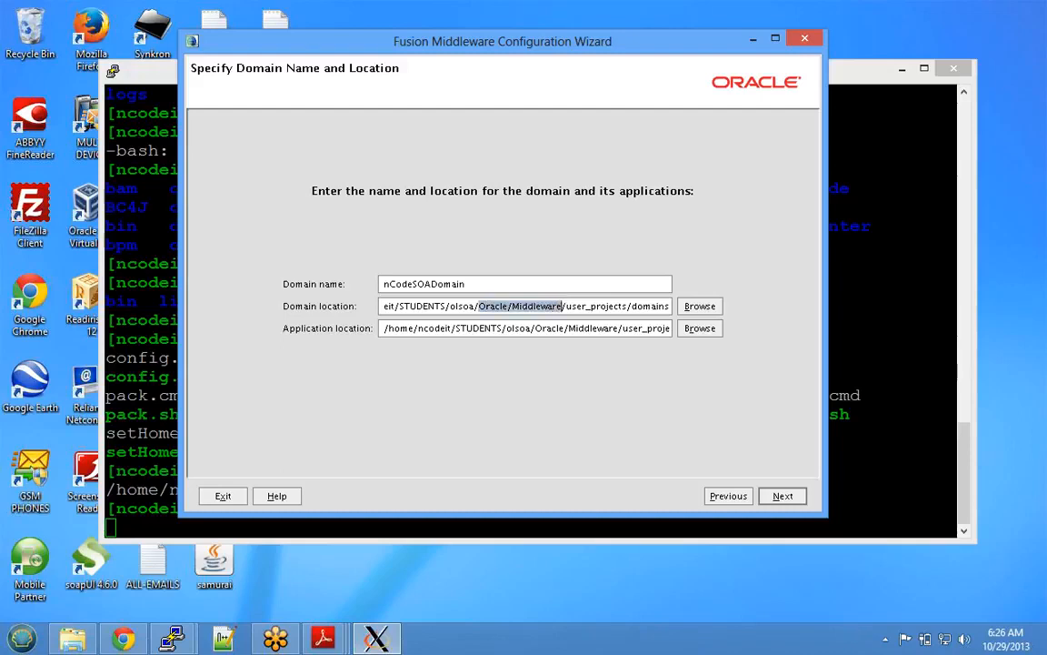
drag(567, 306, 670, 305)
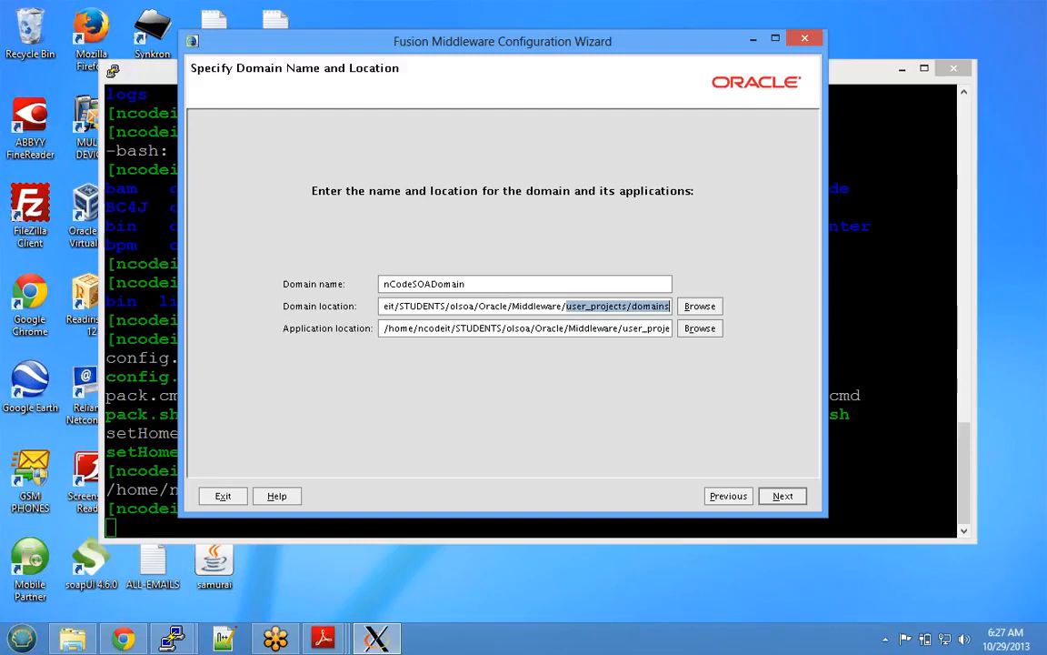
key(Tab)
key(End)
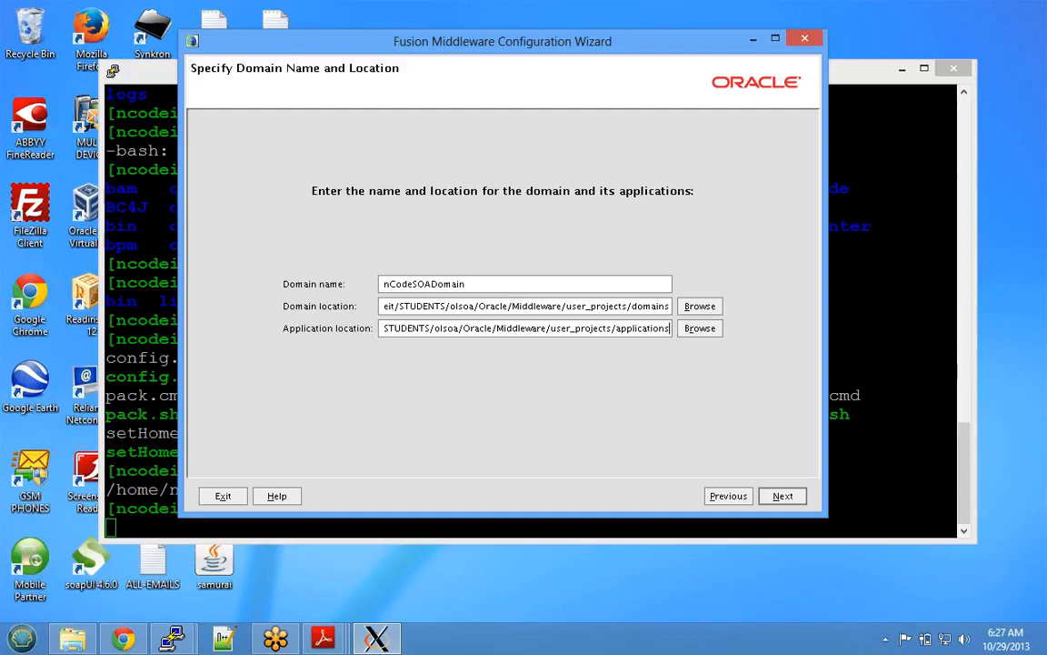
drag(616, 328, 671, 328)
double_click(425, 284)
key(Tab)
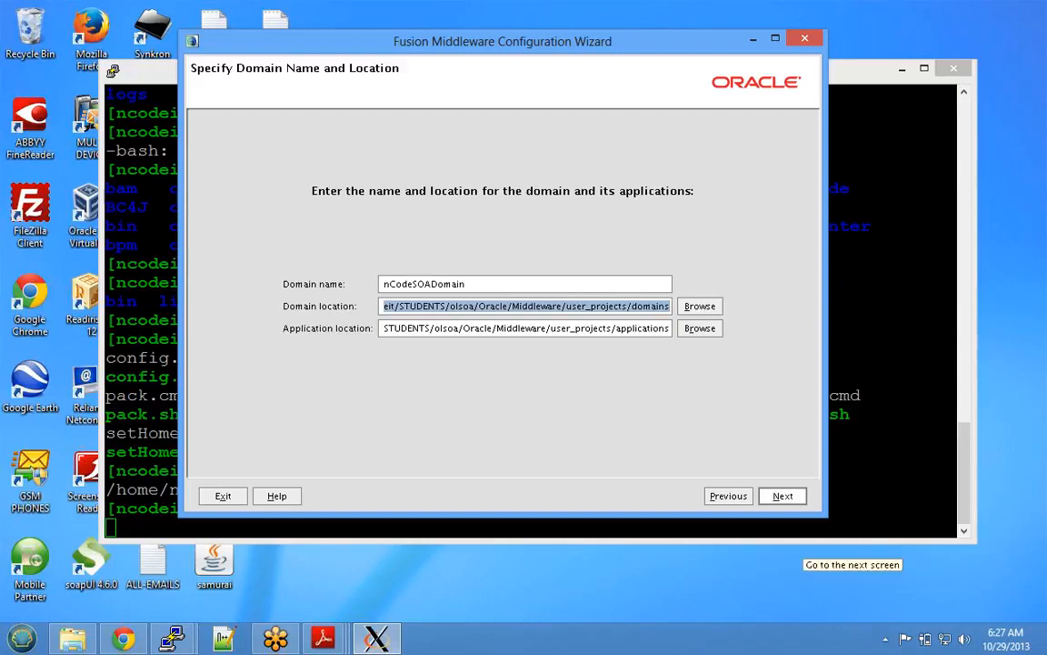
click(783, 496)
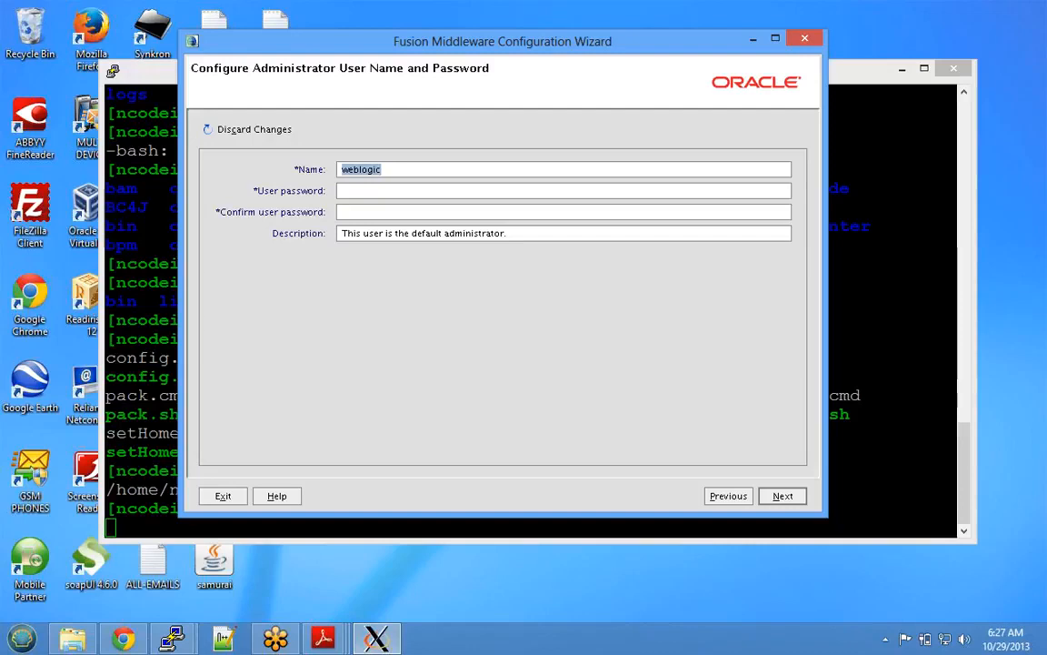
- Enter soaadmin as the administrator user name, enter and confirm its password, and continue
text(soaadmin)
key(Tab)
text(welcome1)
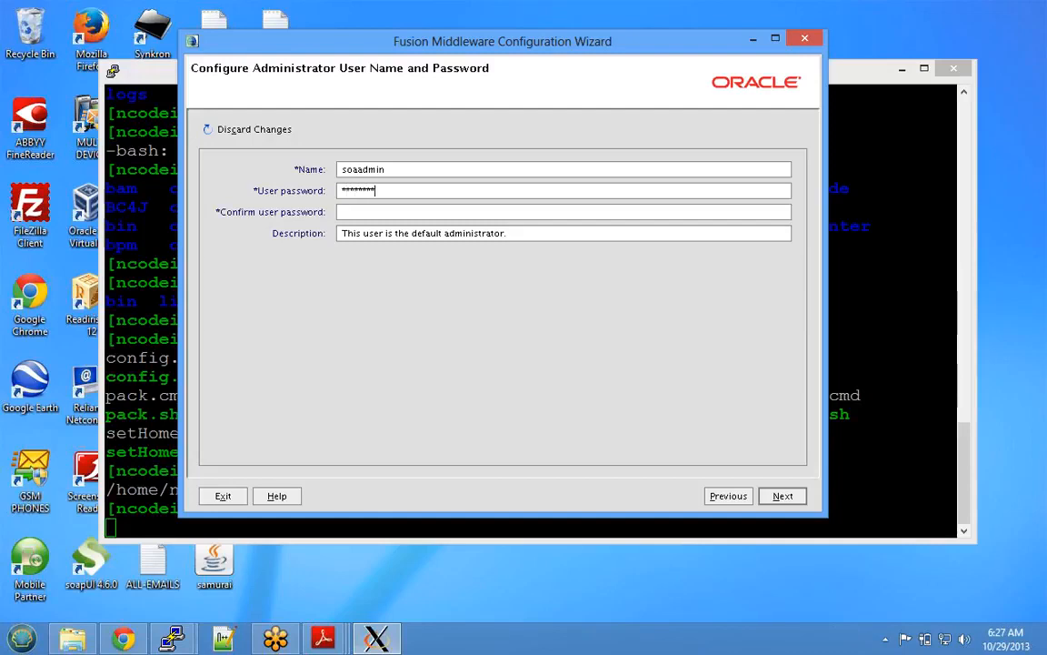
text(***)
key(Tab)
text(************)
key(shift+Tab)
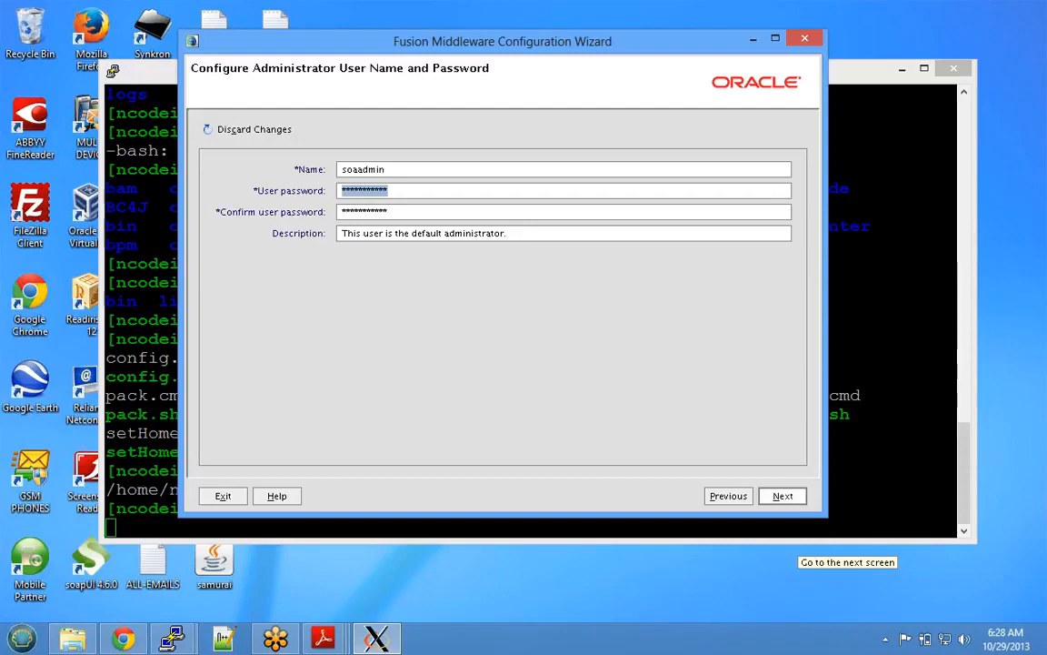
click(783, 496)
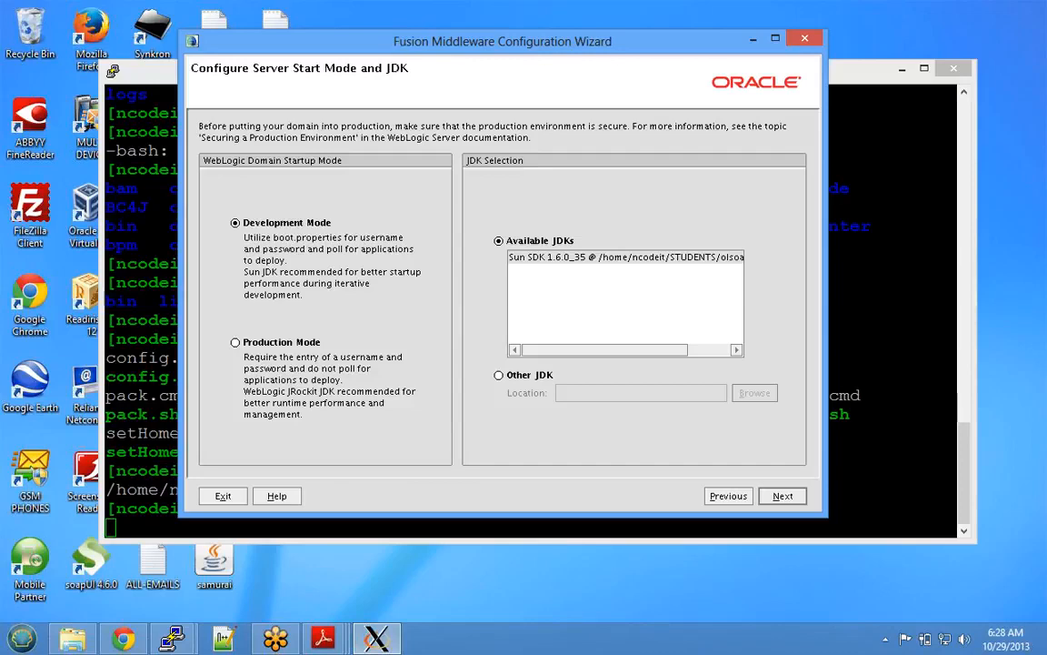
- Choose Production Mode with the Sun SDK 1.6.0_35 JDK and continue
click(235, 342)
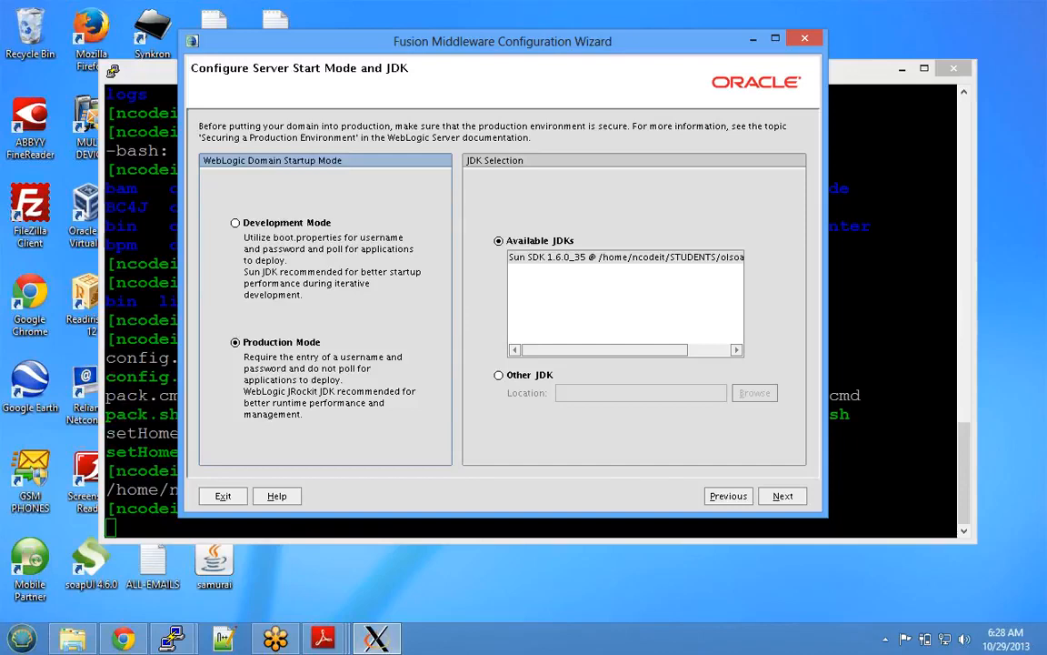
click(626, 257)
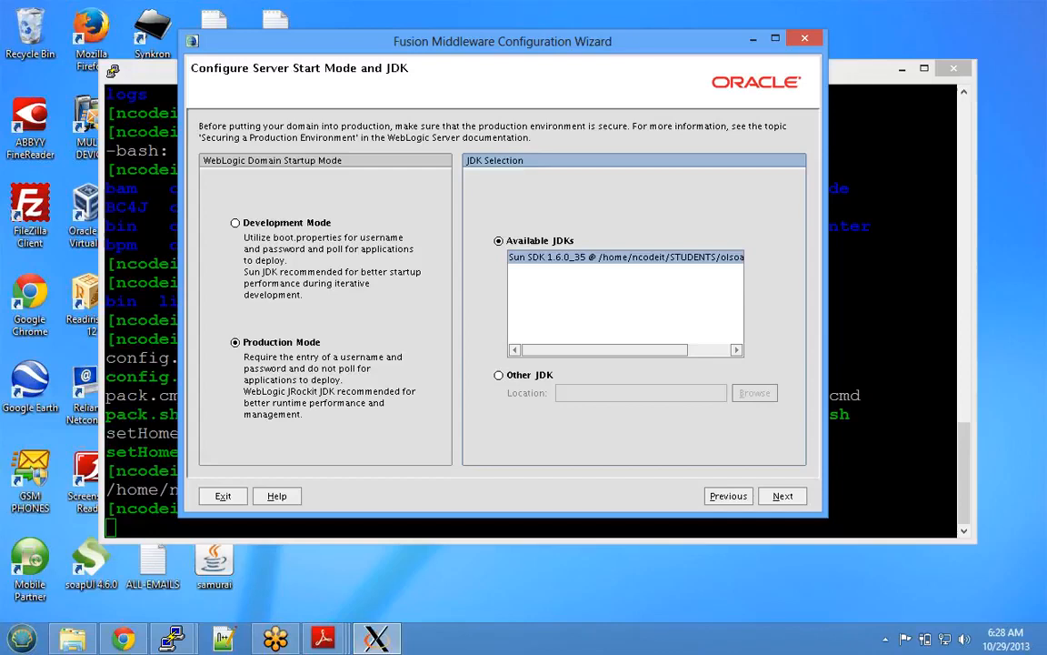
click(782, 496)
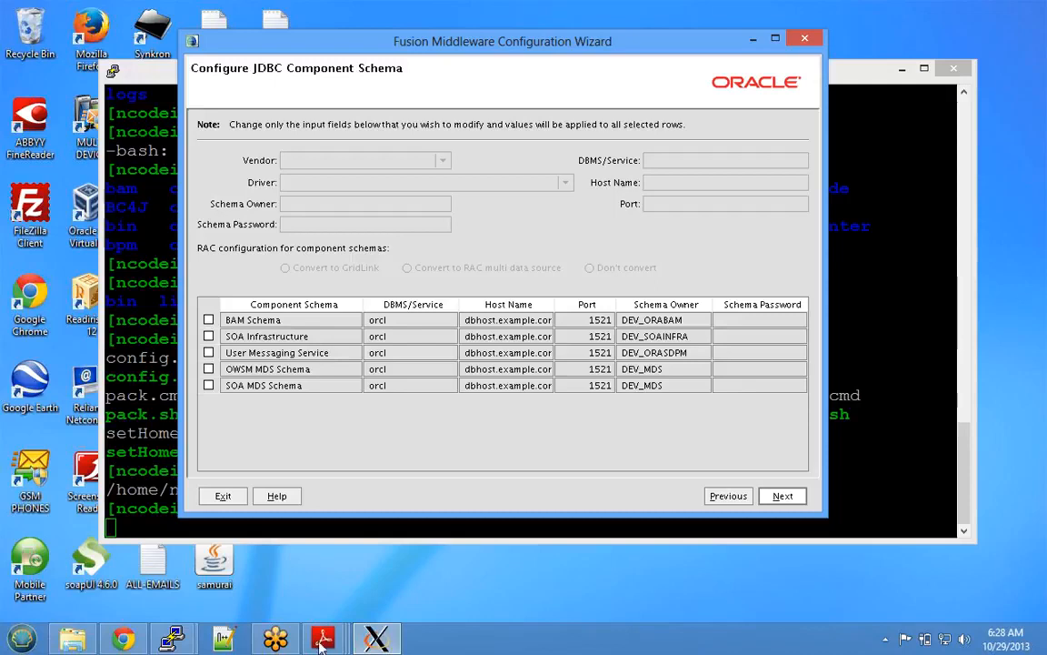
- Bring the SOA Suite installation slides forward, then the PuTTY terminal session
mouse_move(323, 639)
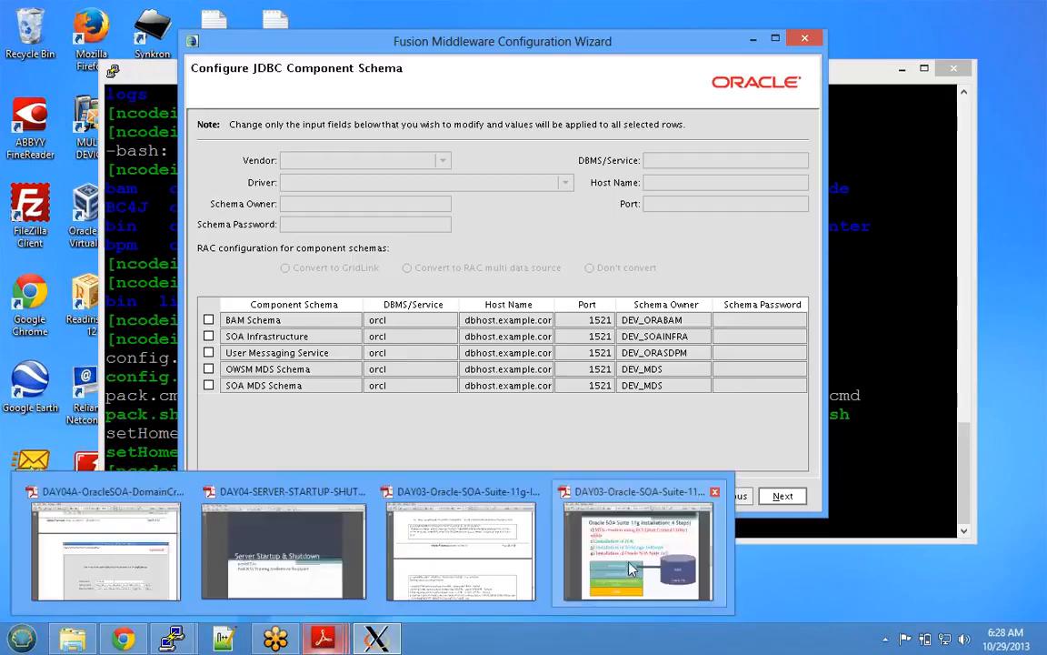
click(633, 568)
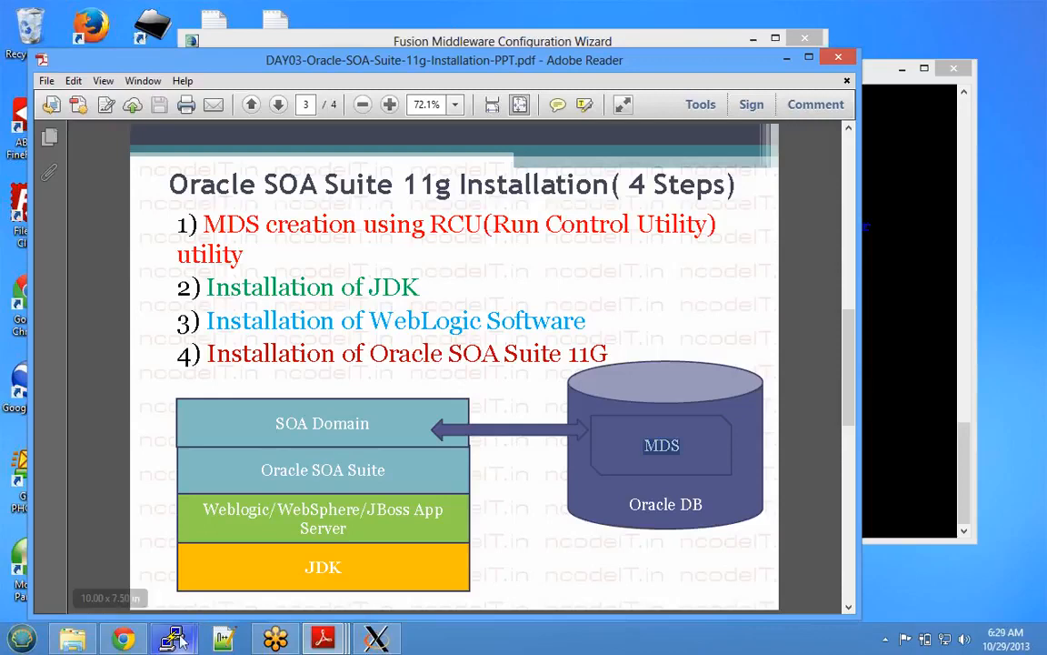
mouse_move(173, 639)
click(143, 574)
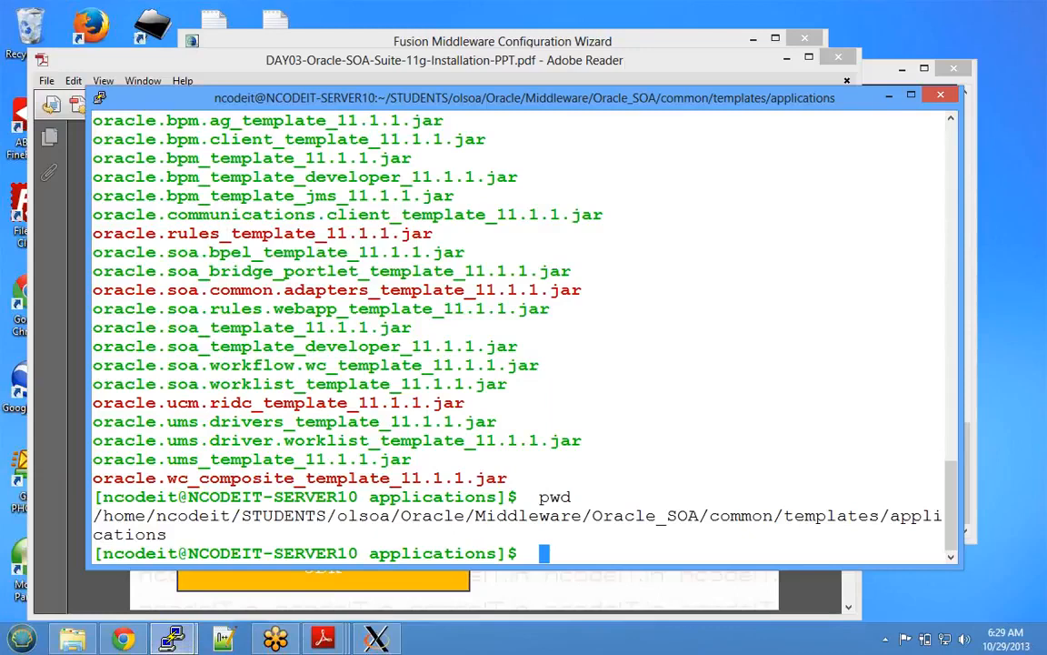
- Run pwd to confirm the terminal is in Oracle_SOA/common/templates/applications
key(Return)
key(Return)
key(Return)
key(Return)
text(pwd)
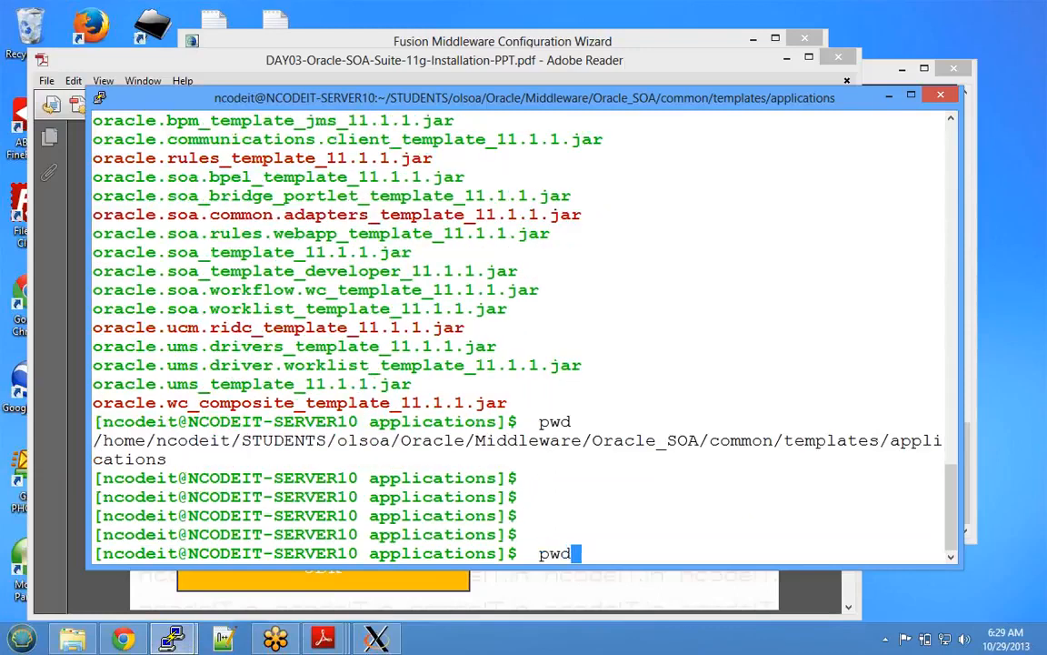
key(Return)
- Glance at the configuration wizard, then return to PuTTY and type su - oracle
click(378, 639)
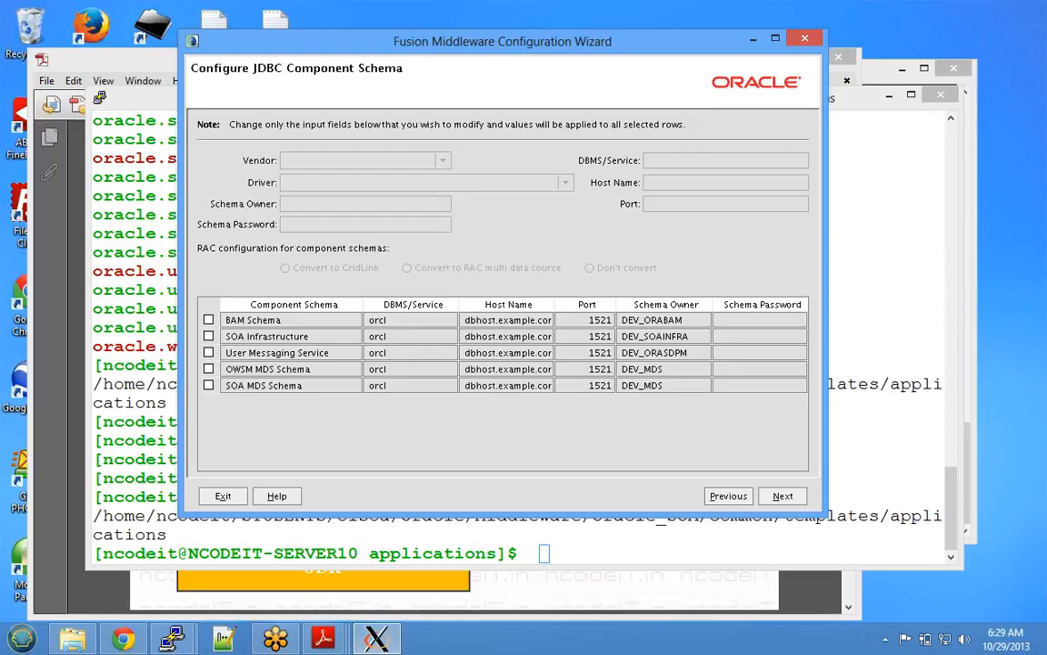
key(alt+Tab)
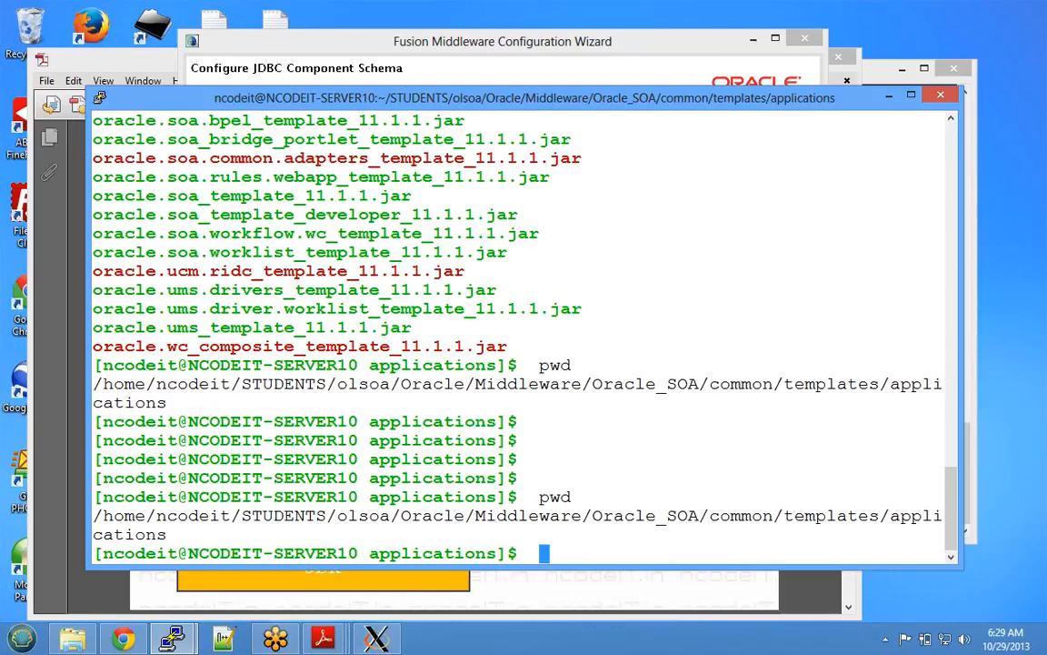
key(Return)
key(Return)
key(Return)
key(Return)
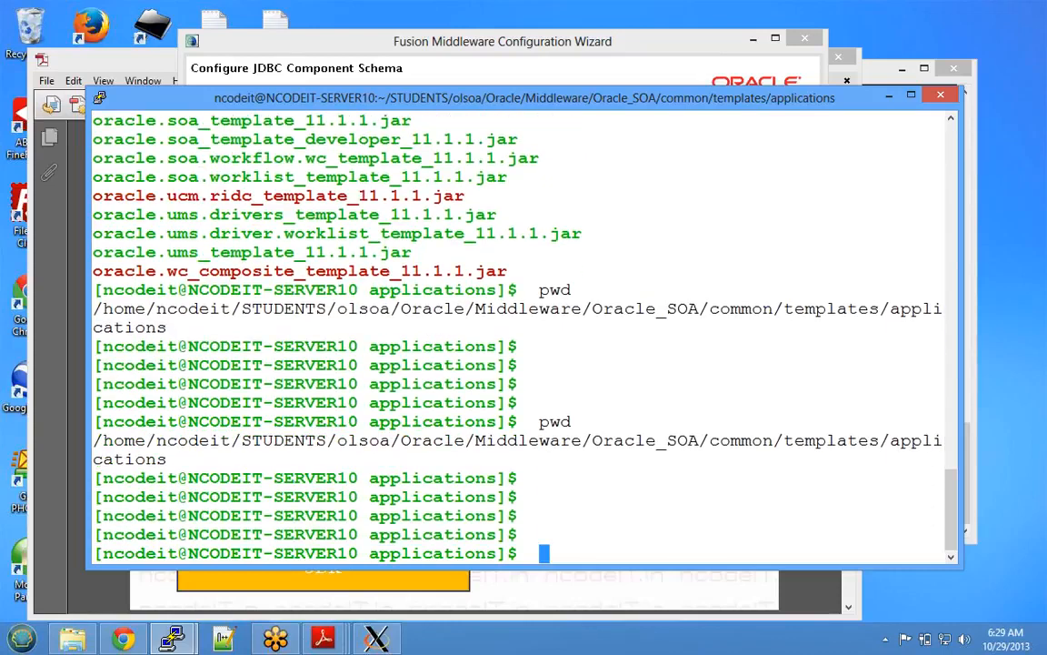
text(su - oracle)
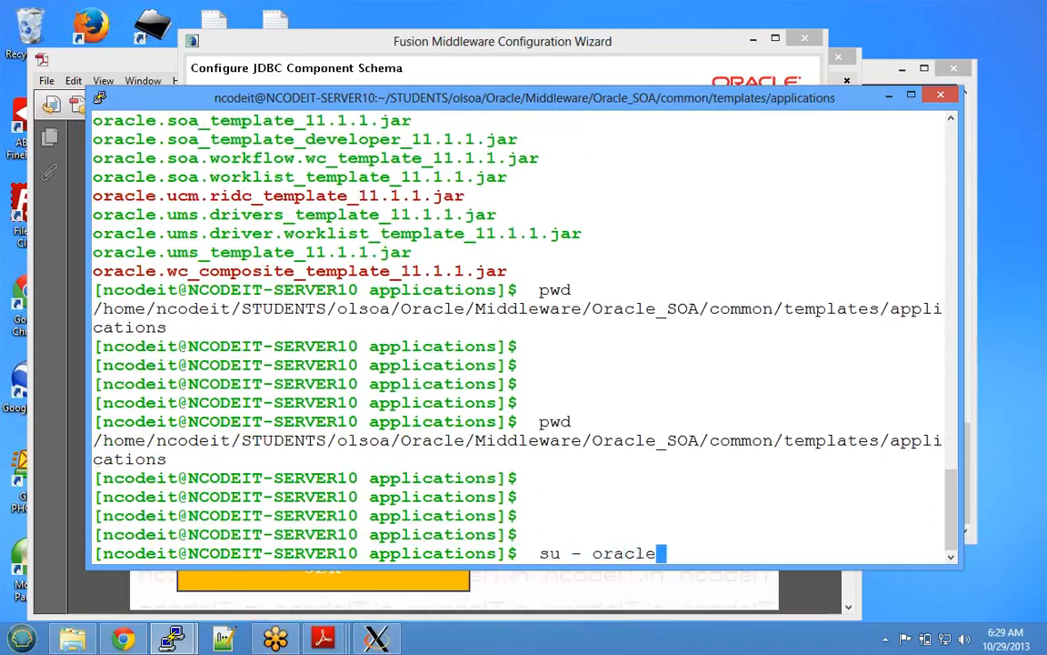
- Switch to the oracle user and open SQL*Plus as sysdba
key(Return)
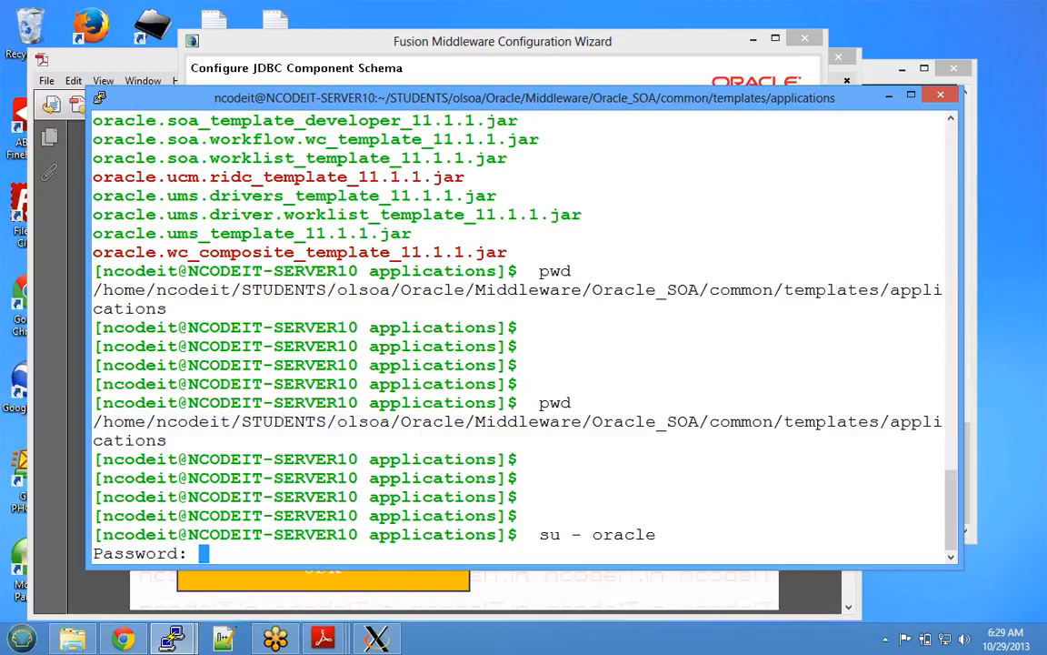
key(Return)
key(Return)
key(Return)
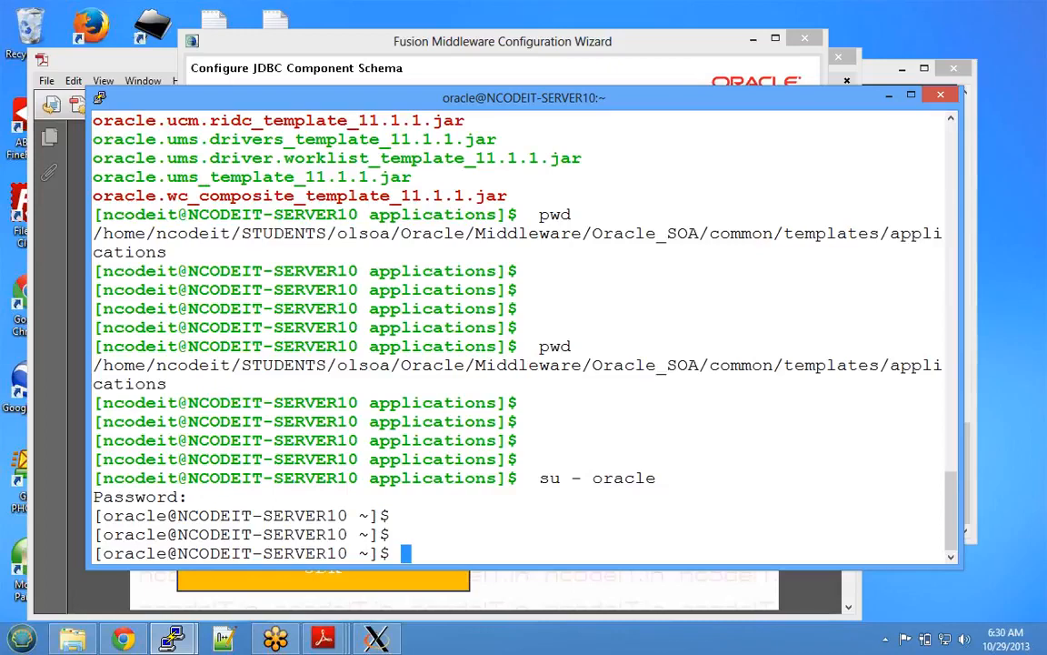
text(sqlplu)
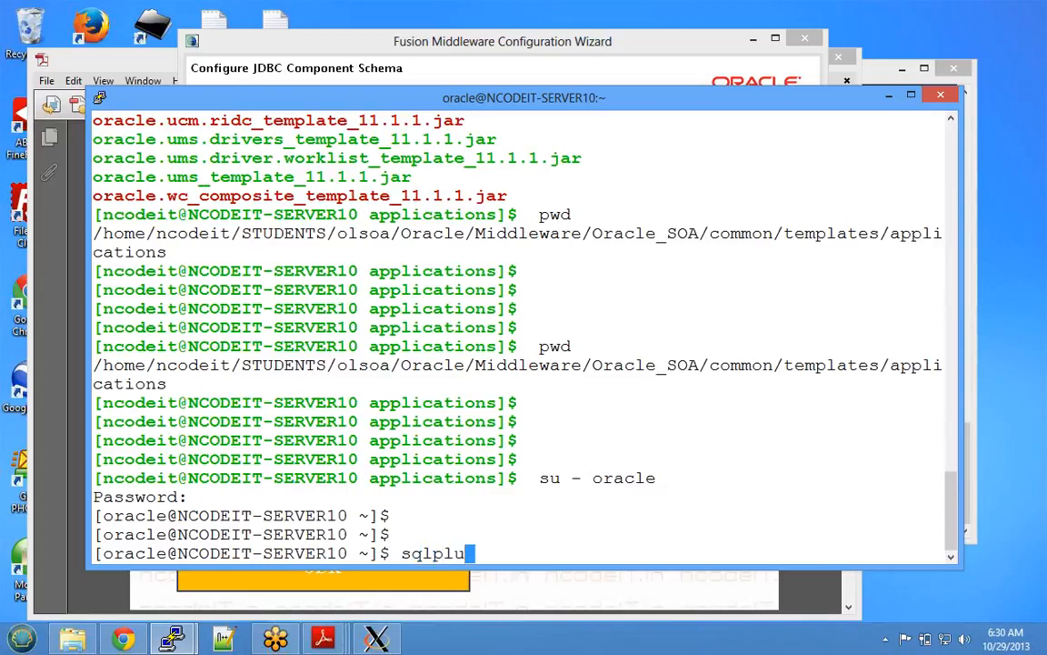
text(s / as sysdba;)
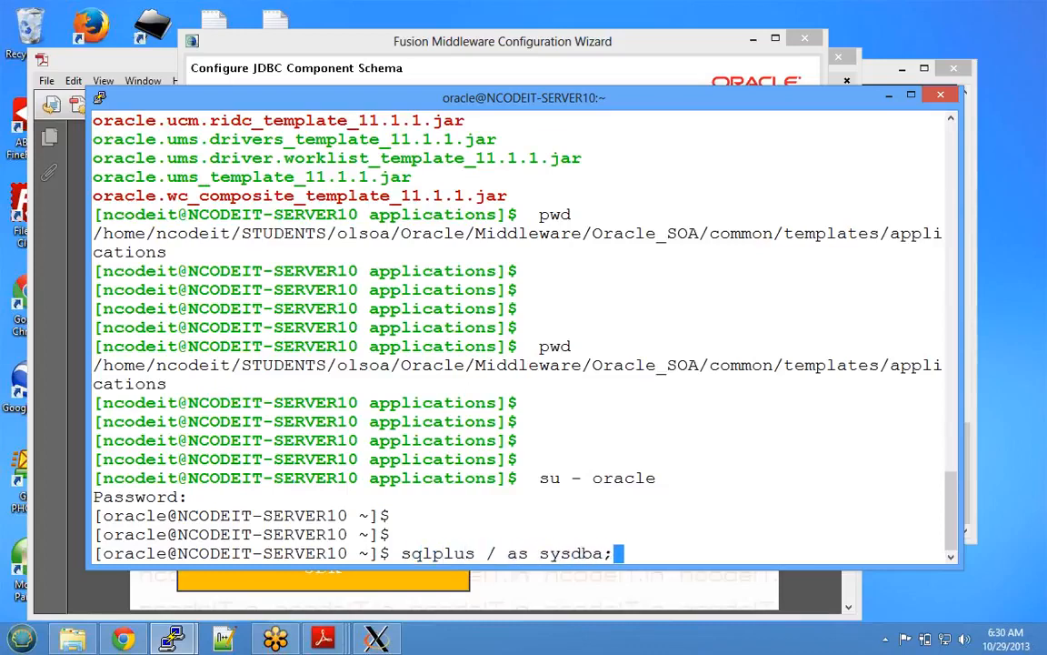
key(Return)
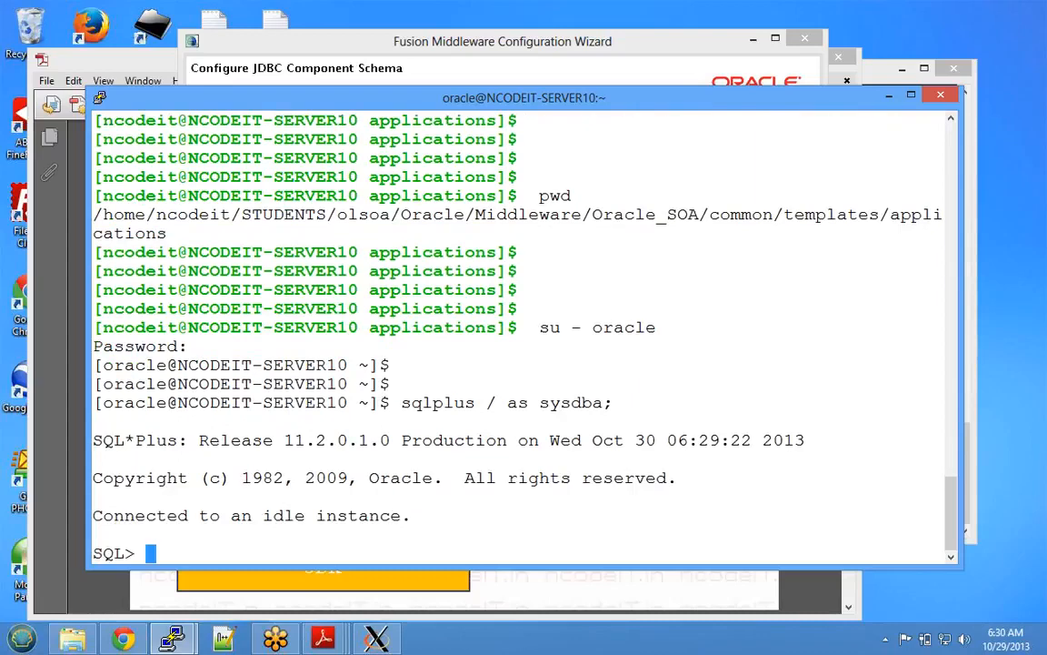
- Start up the database instance with startup, then exit SQL*Plus
text(starutp)
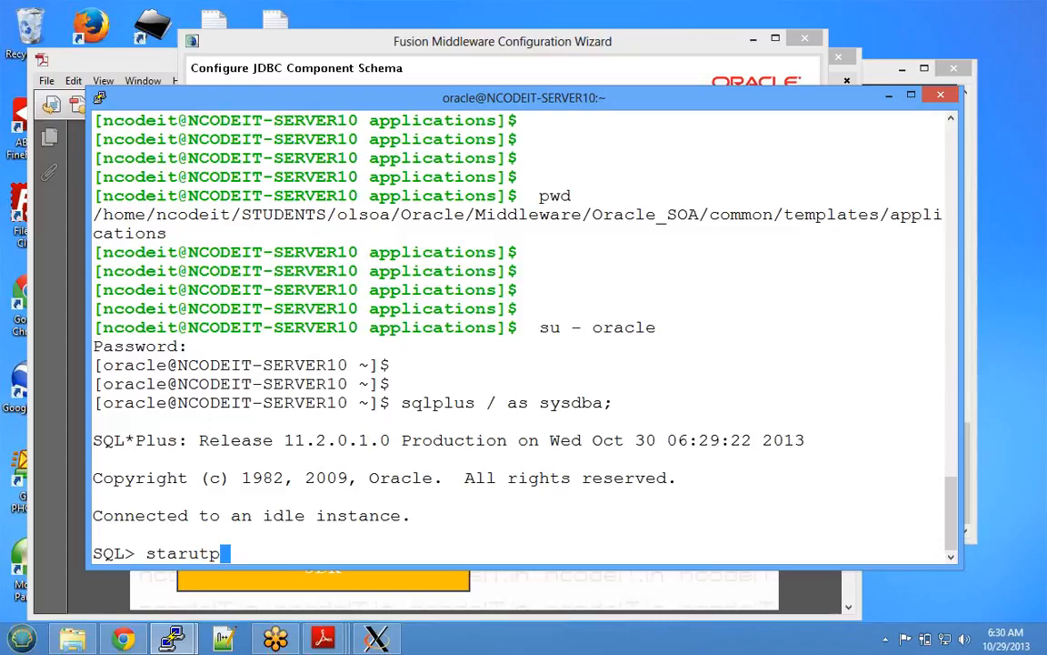
key(BackSpace)
key(BackSpace)
key(BackSpace)
key(BackSpace)
text(rtup)
key(Return)
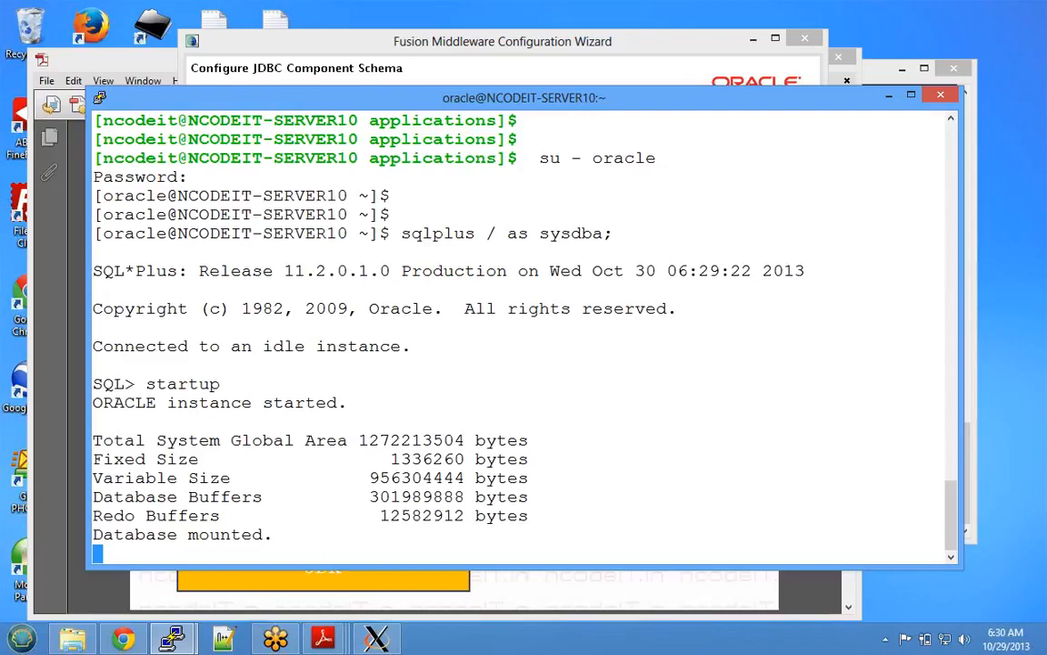
text(exit)
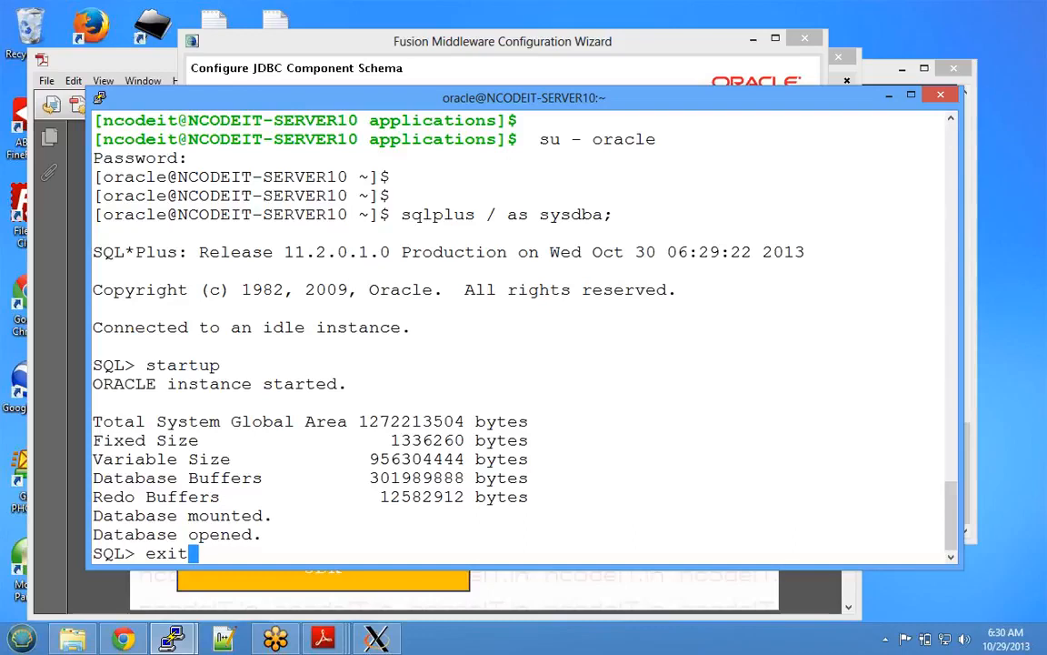
key(Return)
- Start the listener with lsnrctl start LISTENER and mark the NCODEIT service name
text(lsnrct)
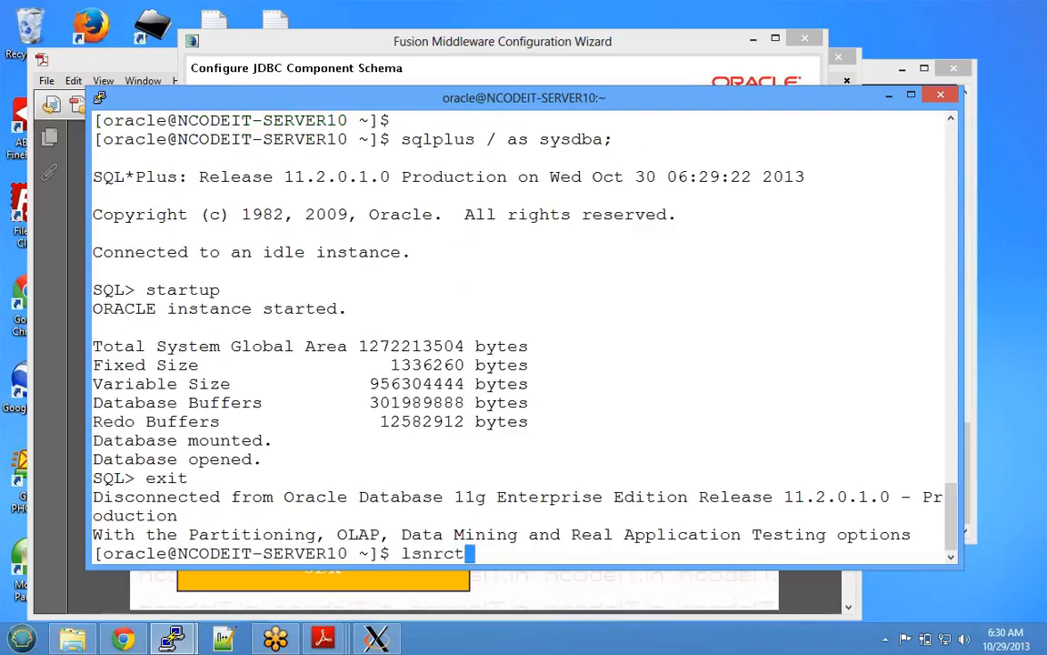
text(l start )
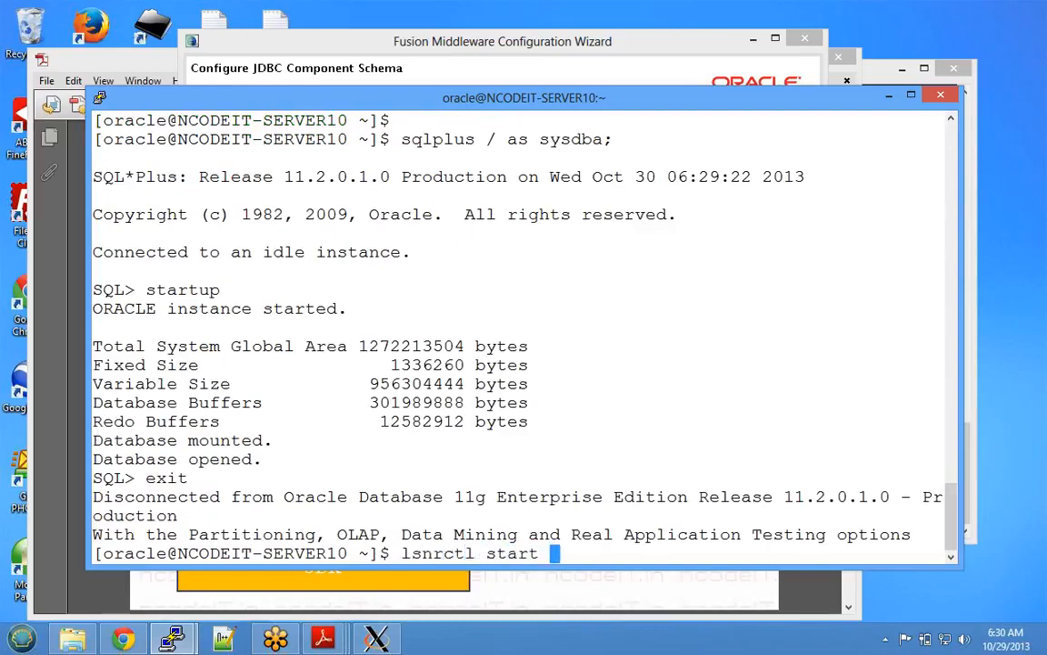
text(LISTENER)
key(Return)
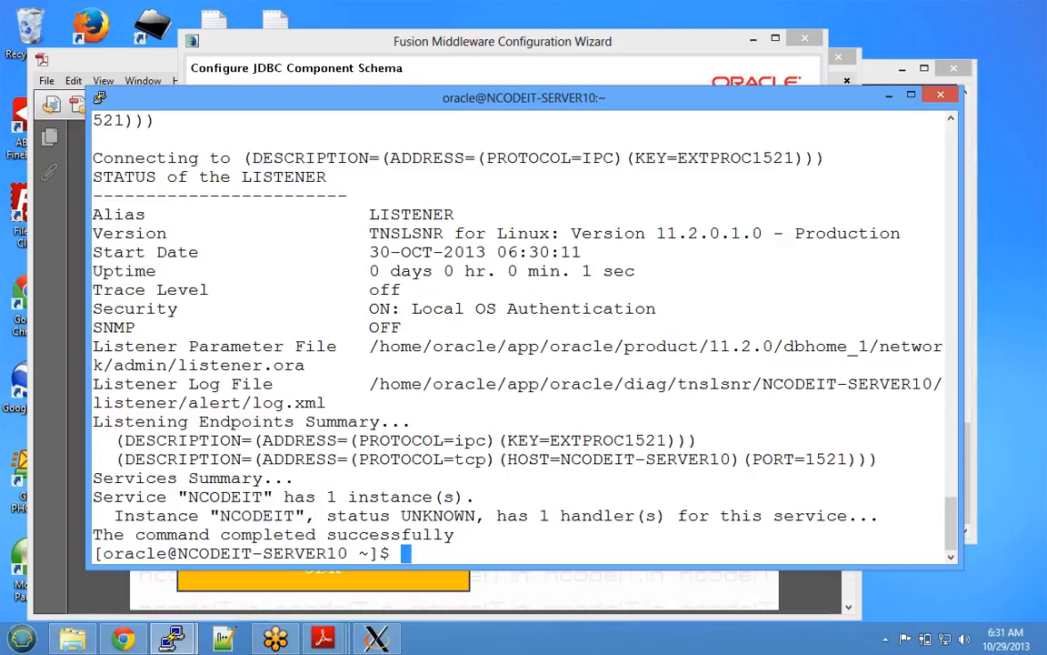
drag(189, 497, 262, 497)
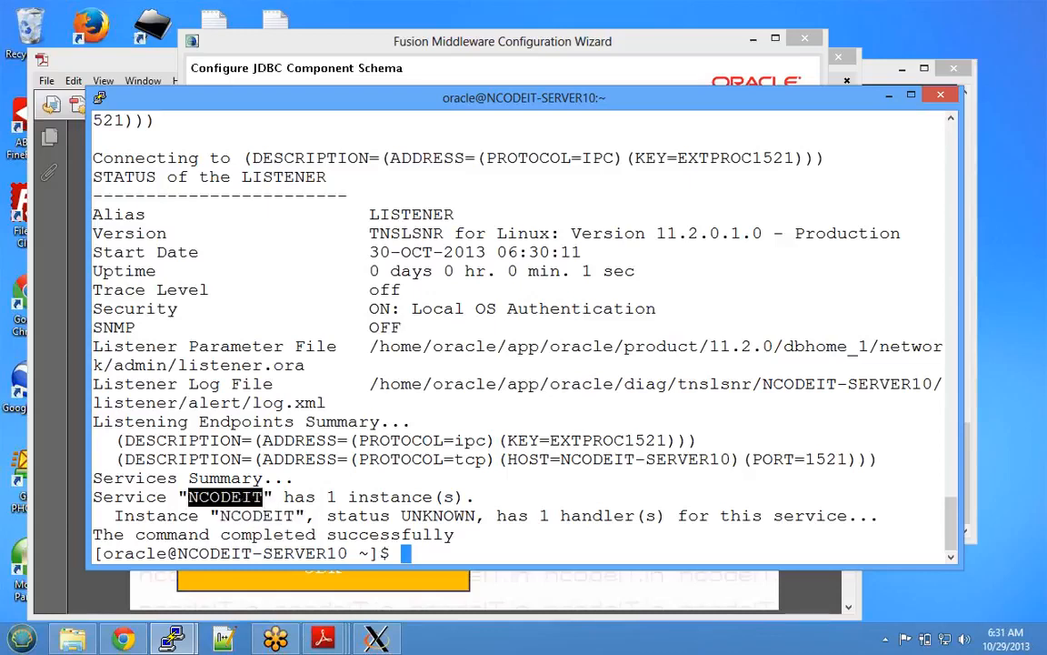
click(890, 96)
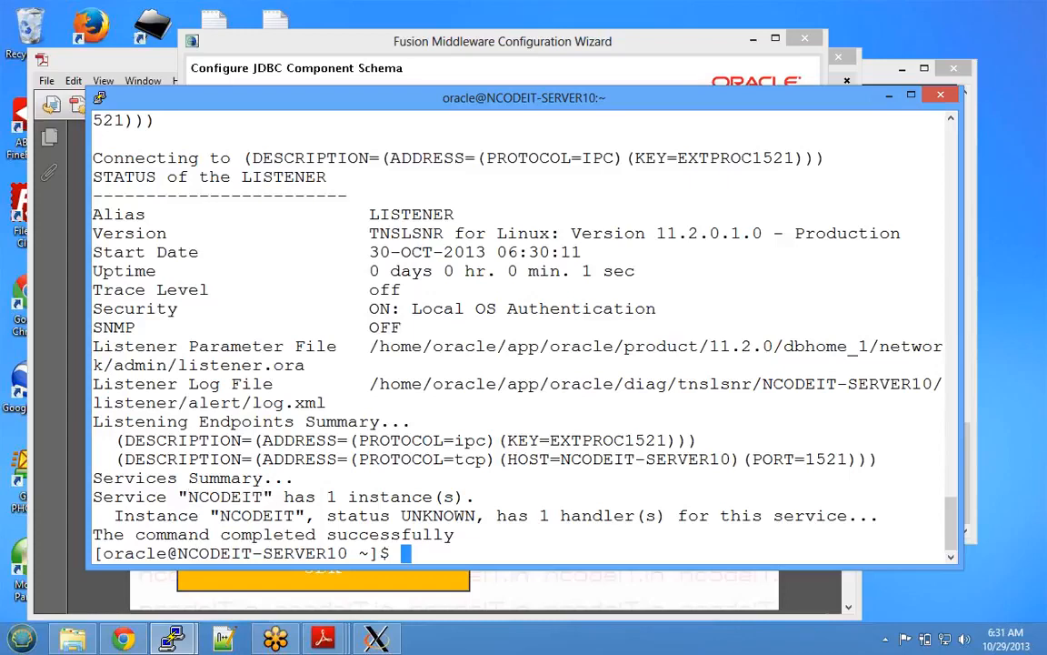
- Connect as sysdba and run 'select username from dba_users;' to find the NCODE33 schemas
text(sqlplus)
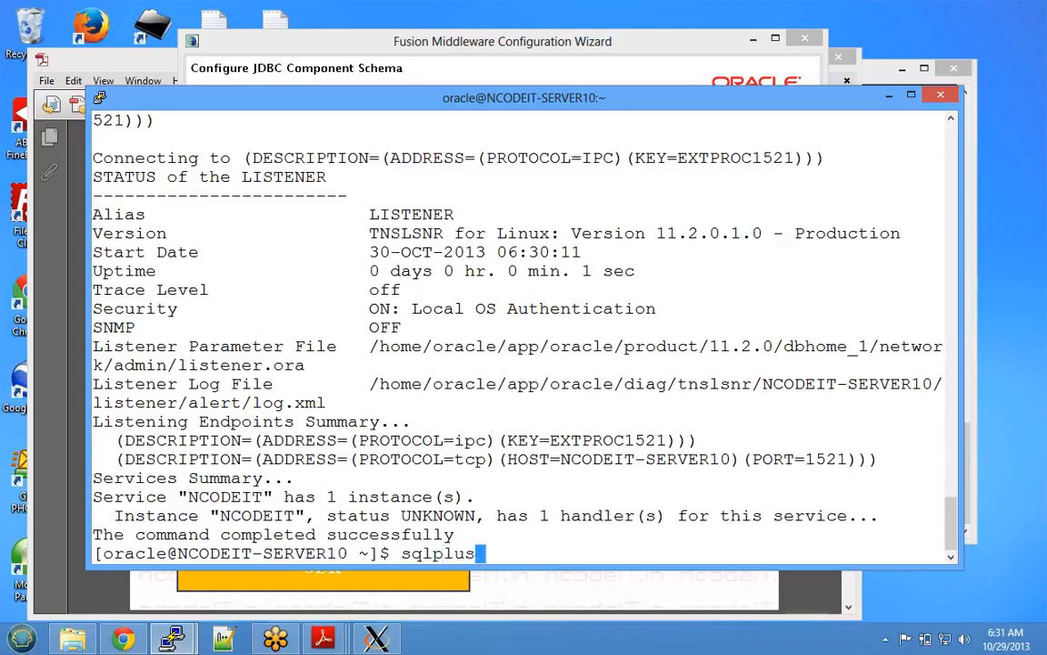
text( / as sysdba;)
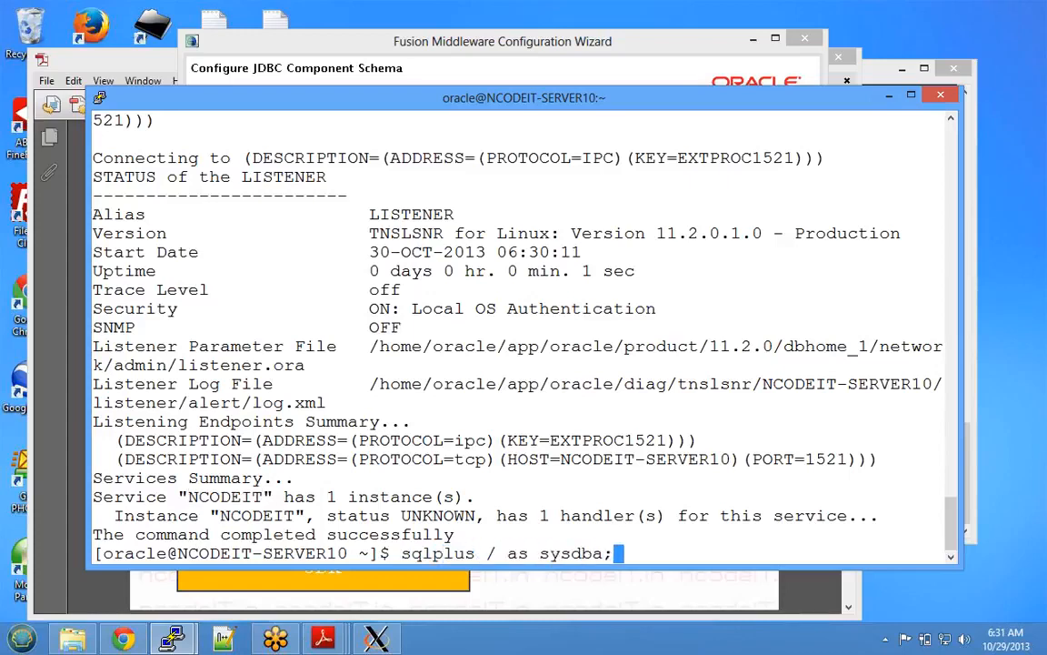
key(Return)
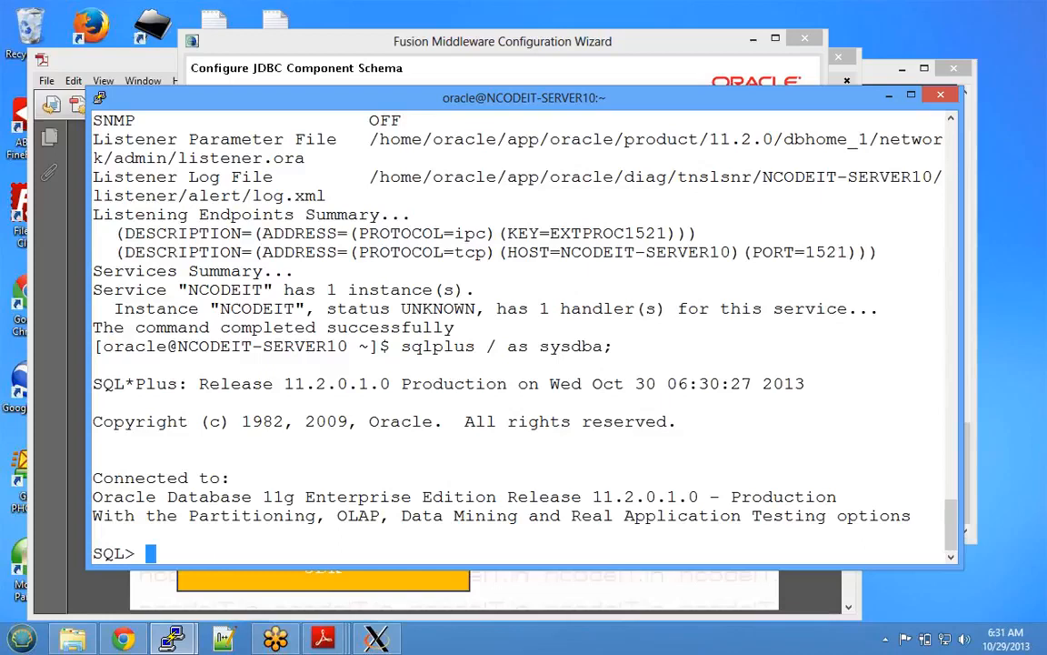
text(s)
key(BackSpace)
text(selec)
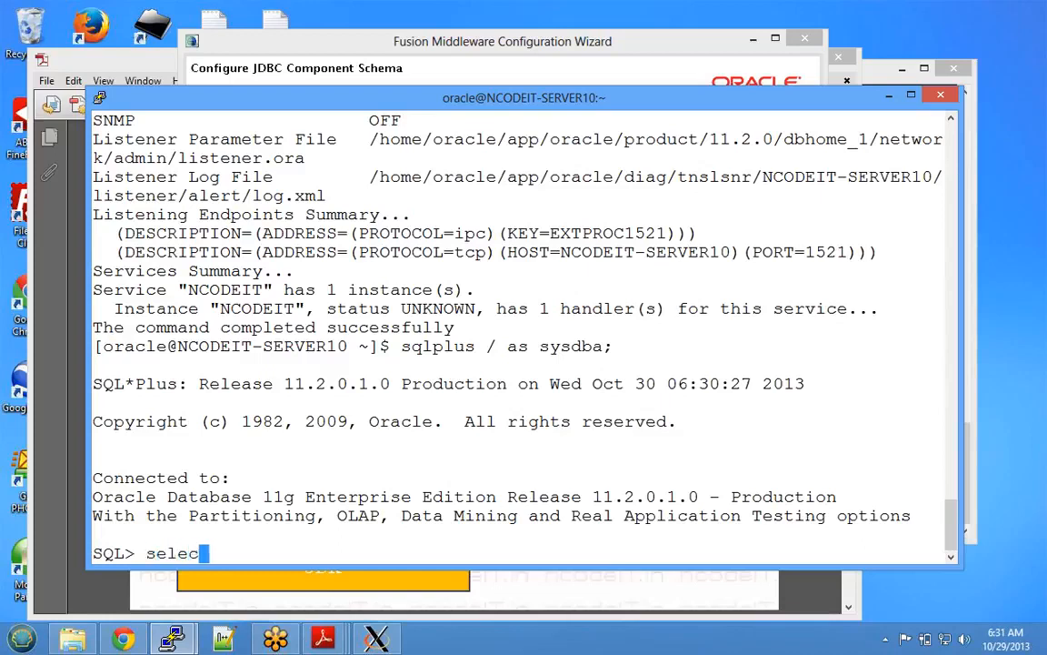
text(t users)
key(BackSpace)
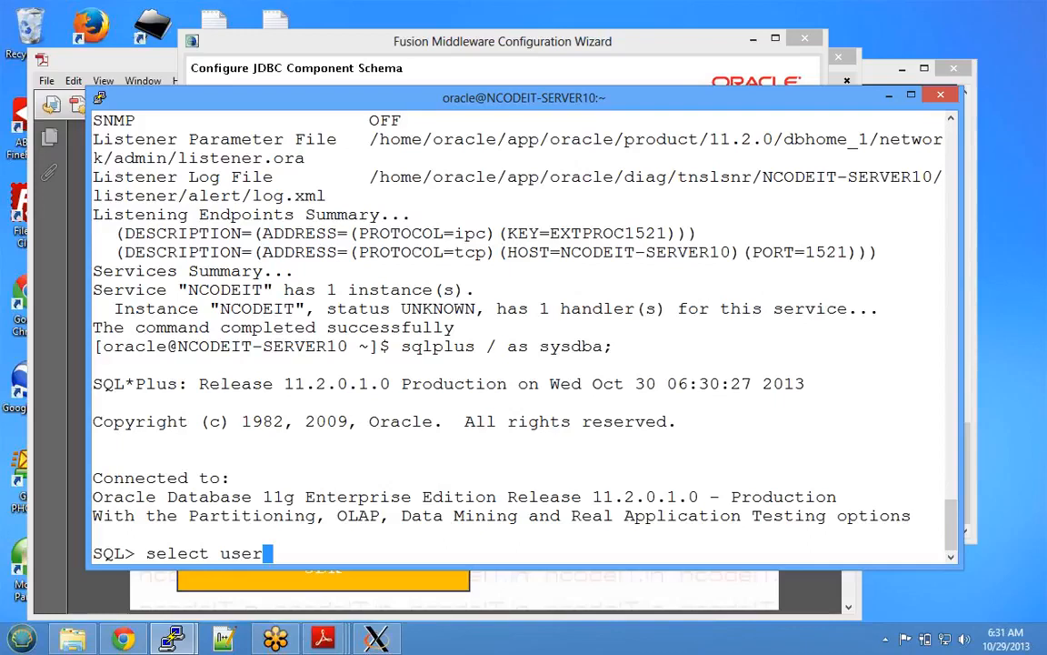
text(name fro)
text(m dba_u)
key(BackSpace)
text(d)
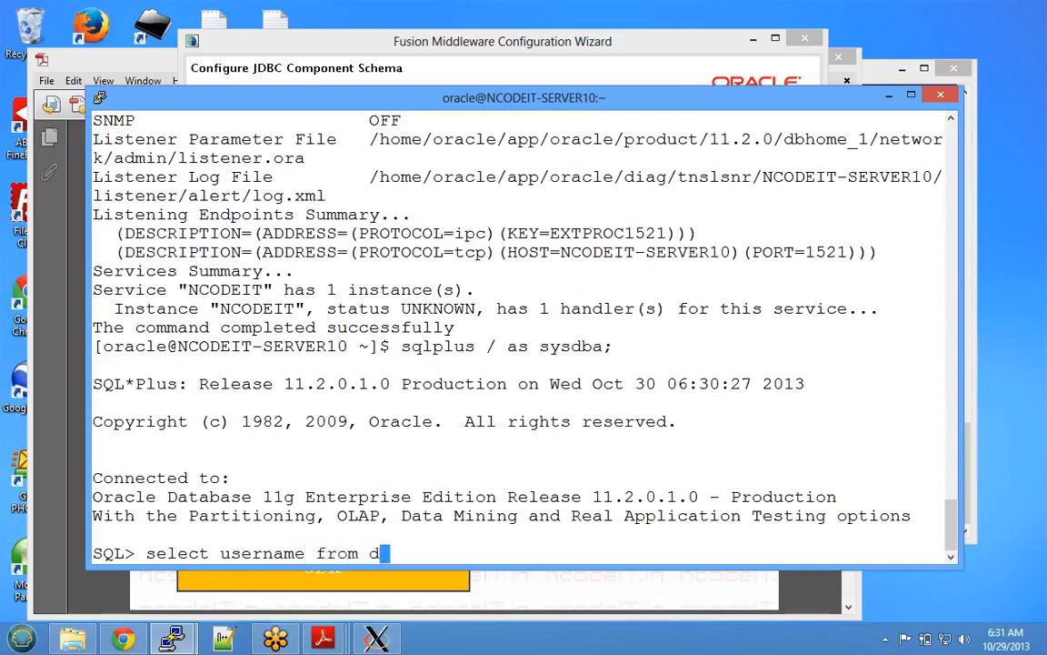
text(ba_users;)
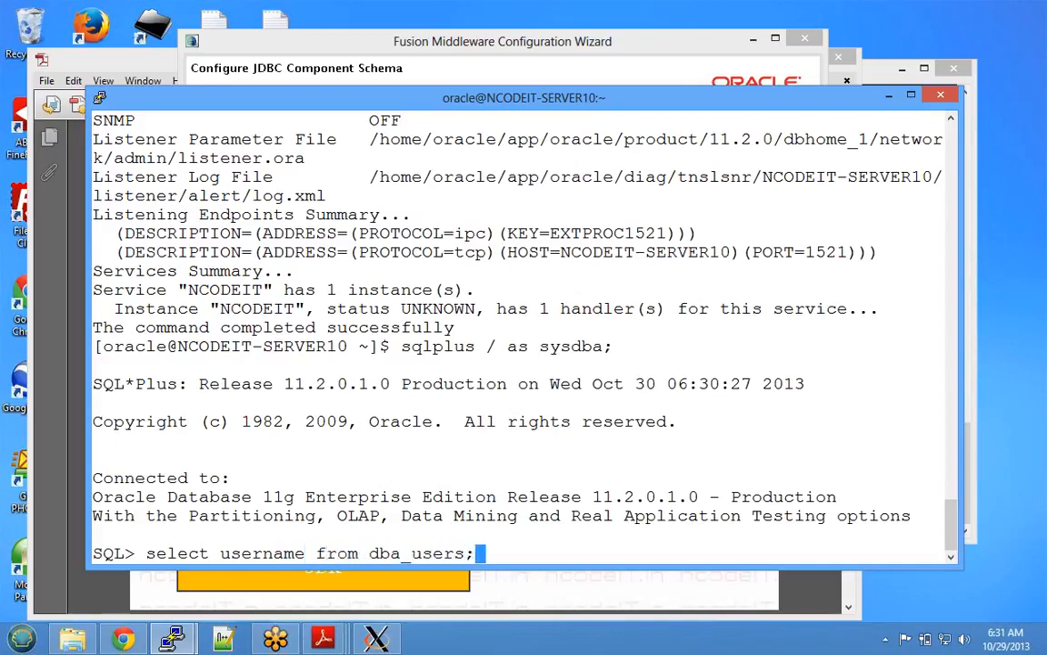
key(Return)
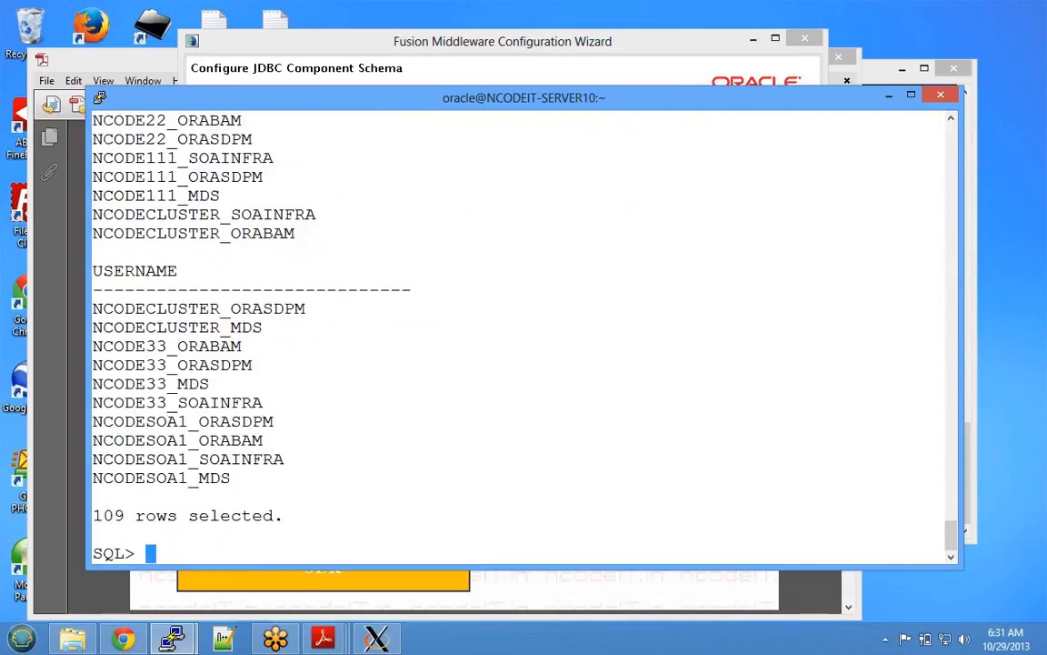
drag(93, 346, 262, 402)
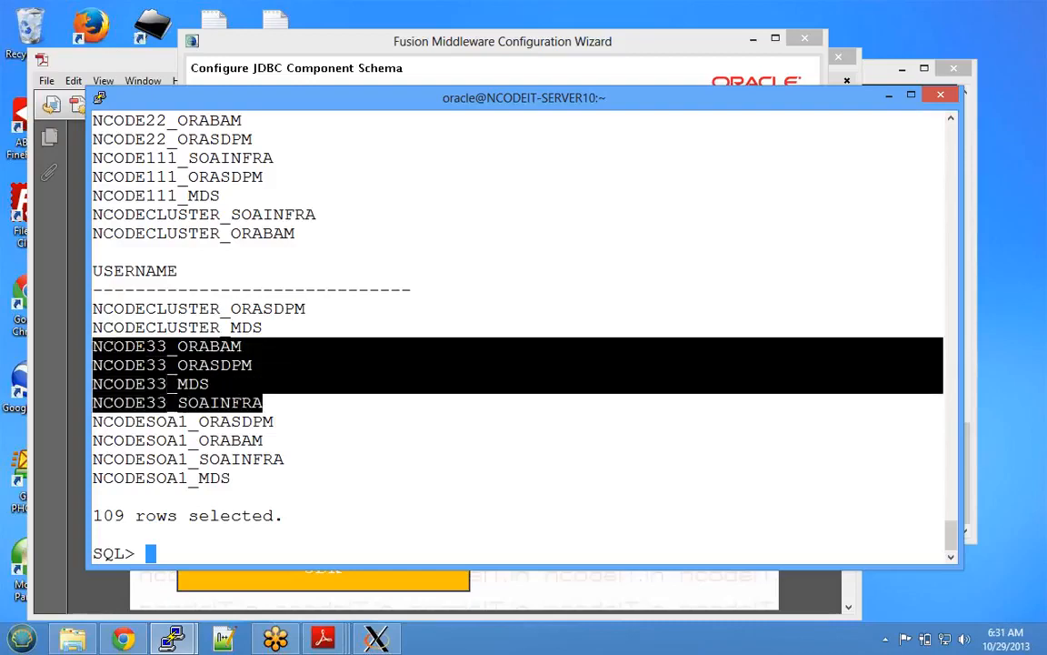
click(263, 402)
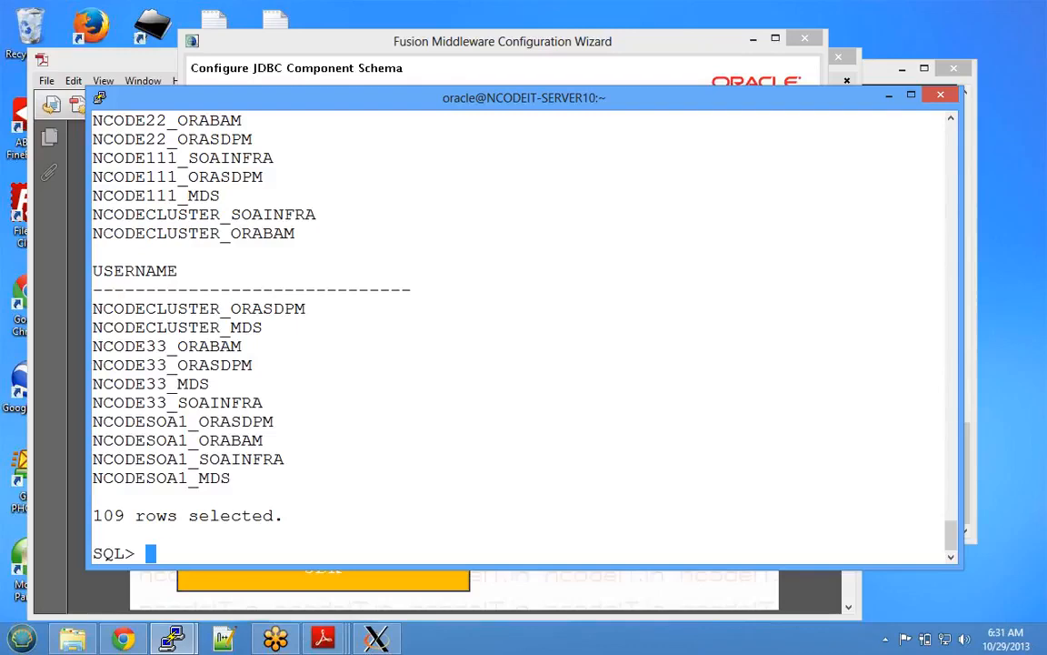
- Run 'select username,created from dba_users;' and mark the four NCODE33 rows
text(select )
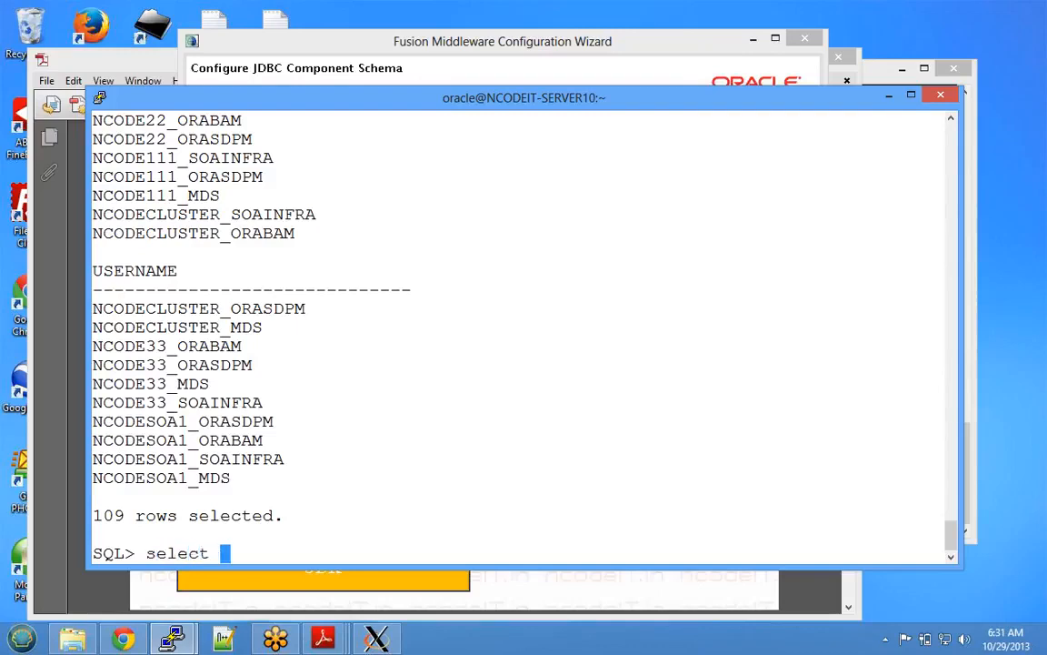
text(username,crea)
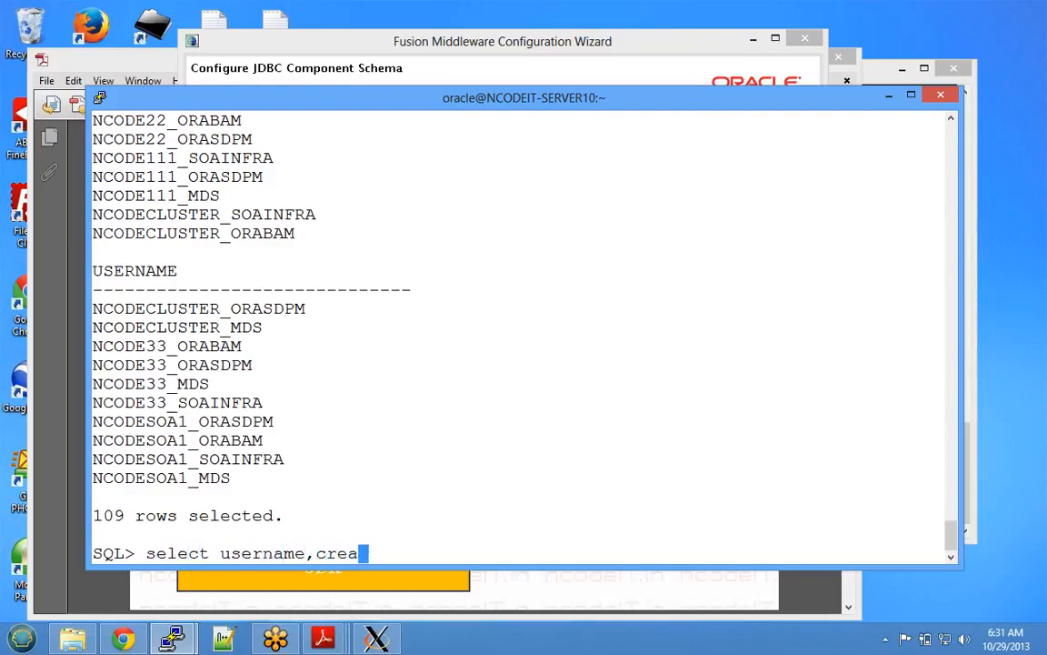
text(ted fr)
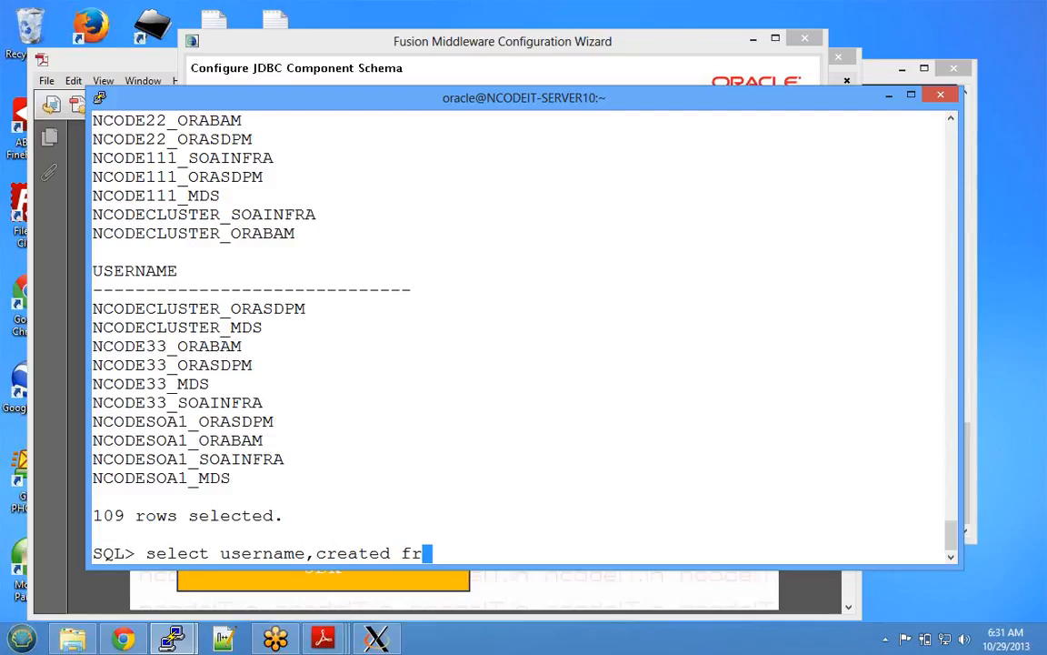
text(om dba_users;)
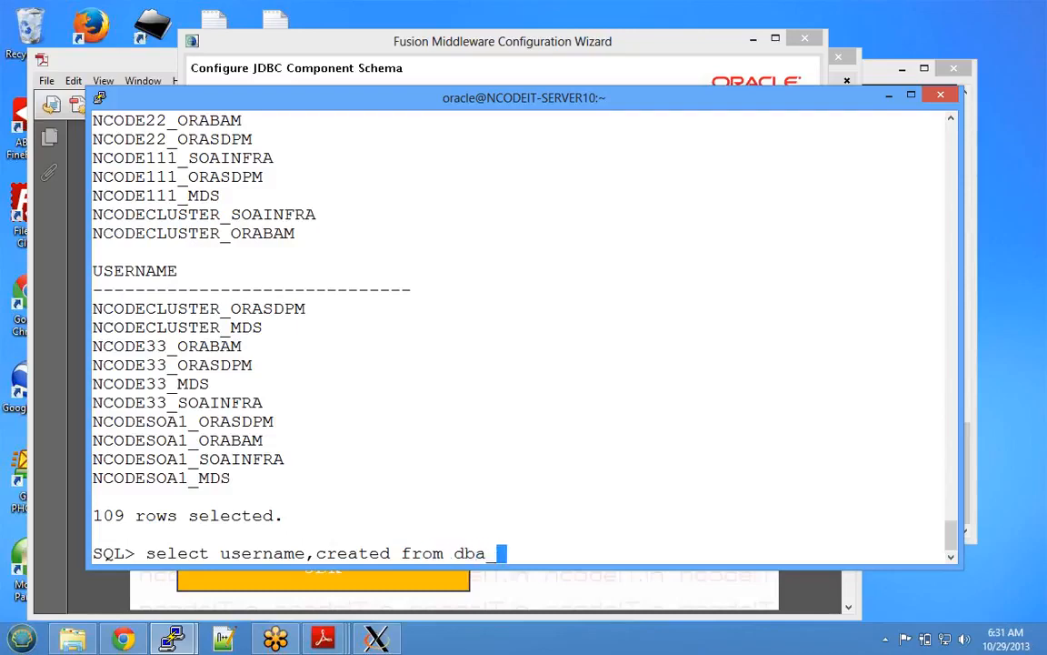
key(Return)
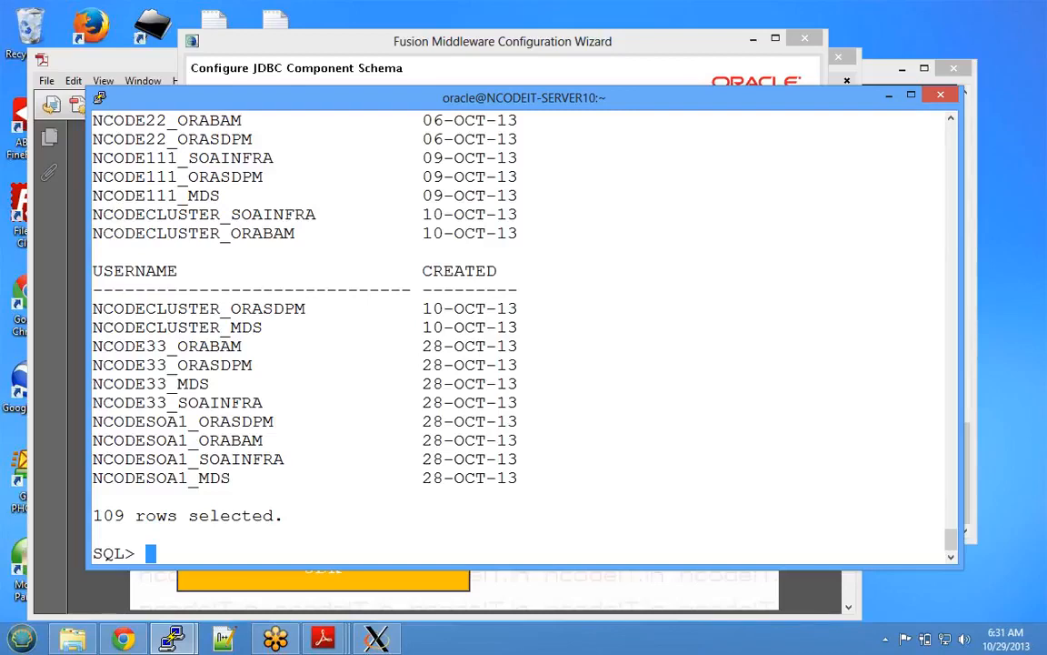
drag(93, 346, 93, 421)
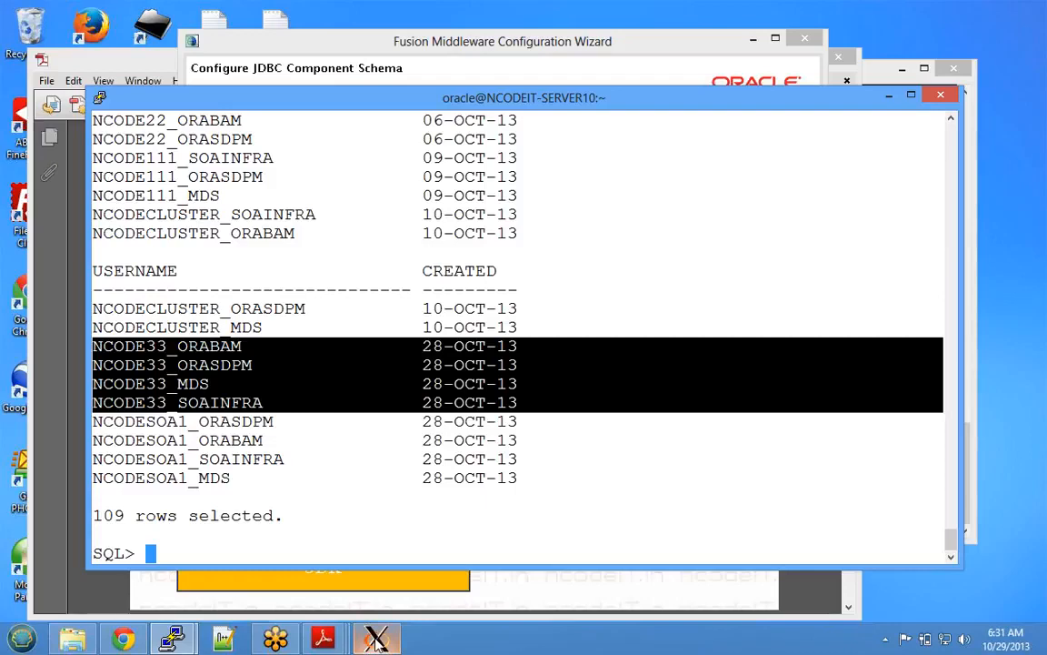
- In the wizard, select BAM Schema and change its service from orcl to ncodeit
mouse_move(376, 641)
click(341, 495)
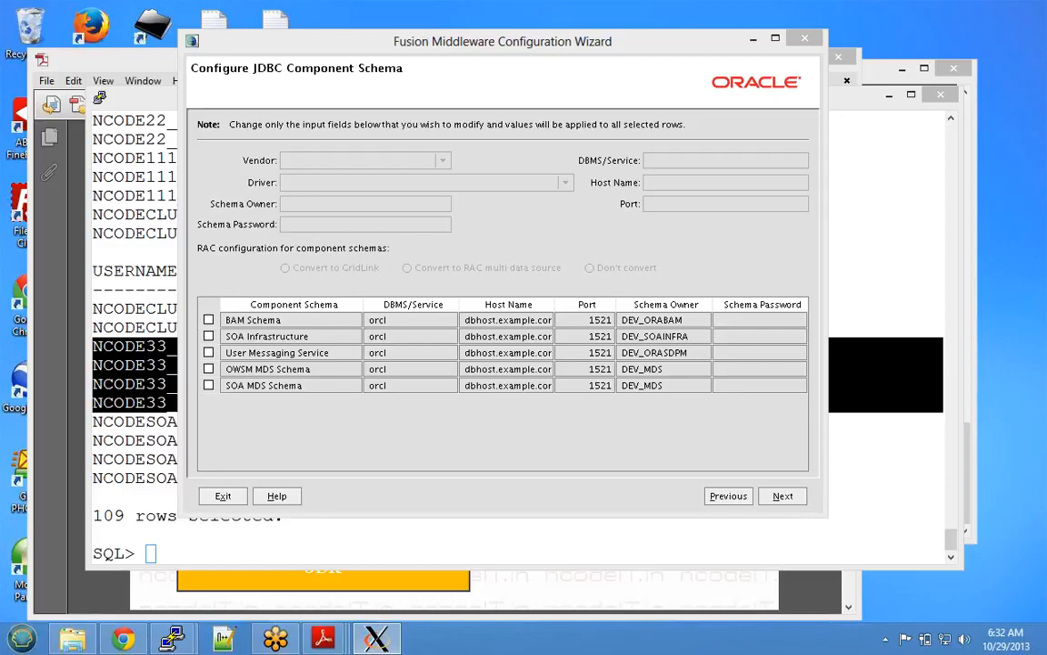
click(209, 320)
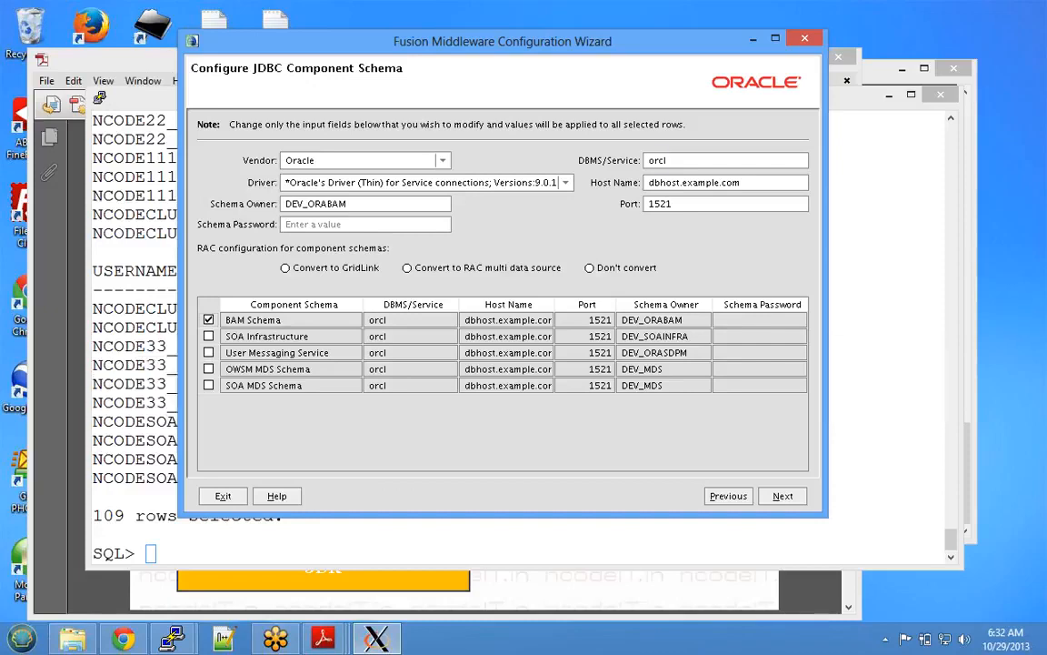
double_click(658, 160)
text(ncodeit)
- Set the BAM Schema driver to Oracle's Thin driver for Instance connections
click(565, 182)
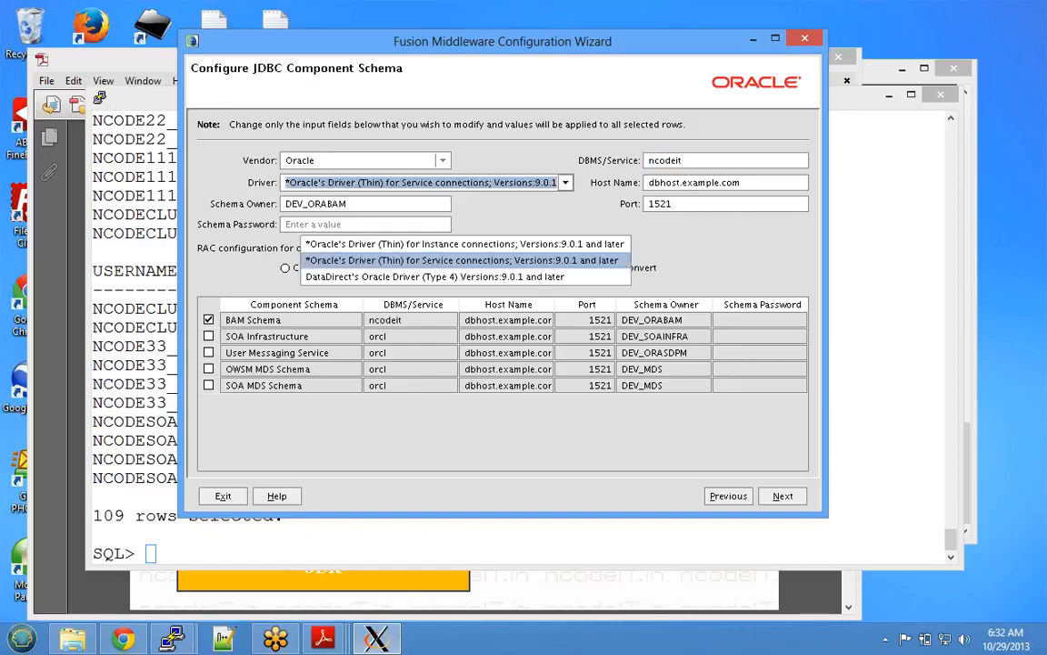
key(Up)
key(Down)
key(Up)
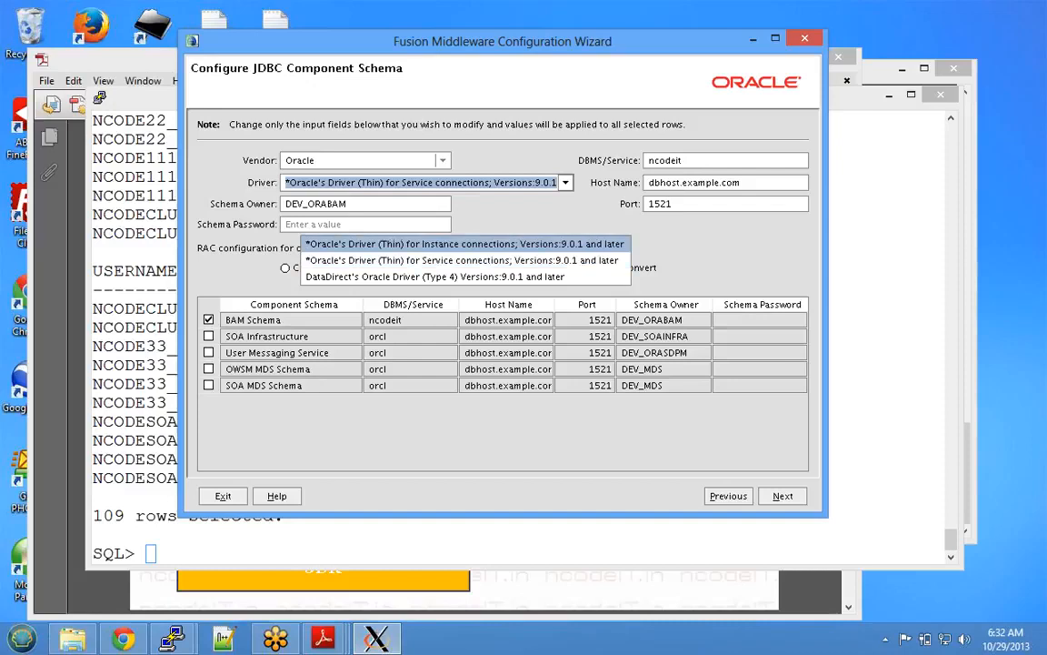
key(Return)
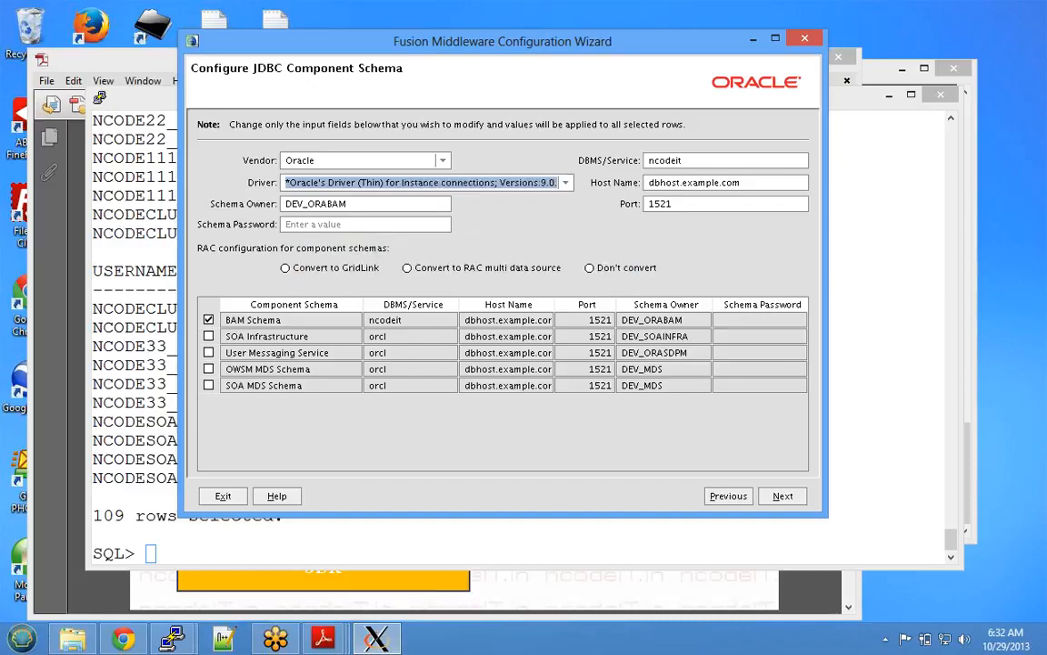
click(310, 203)
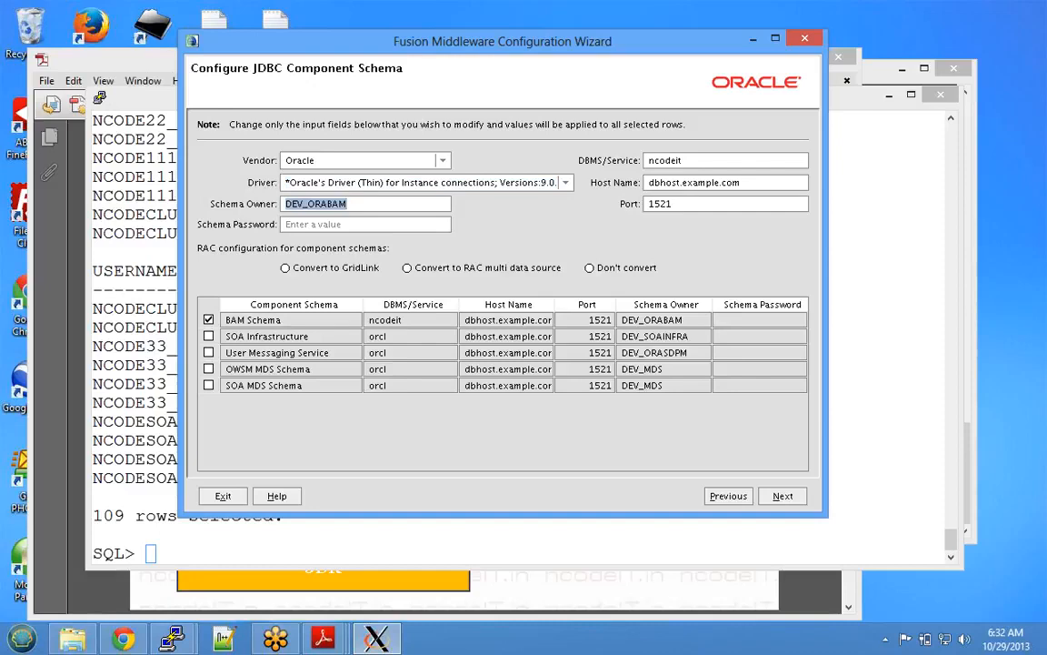
- Set BAM Schema owner to NCODE33_ORABAM, enter its password, and host 192.168.128.6
click(309, 203)
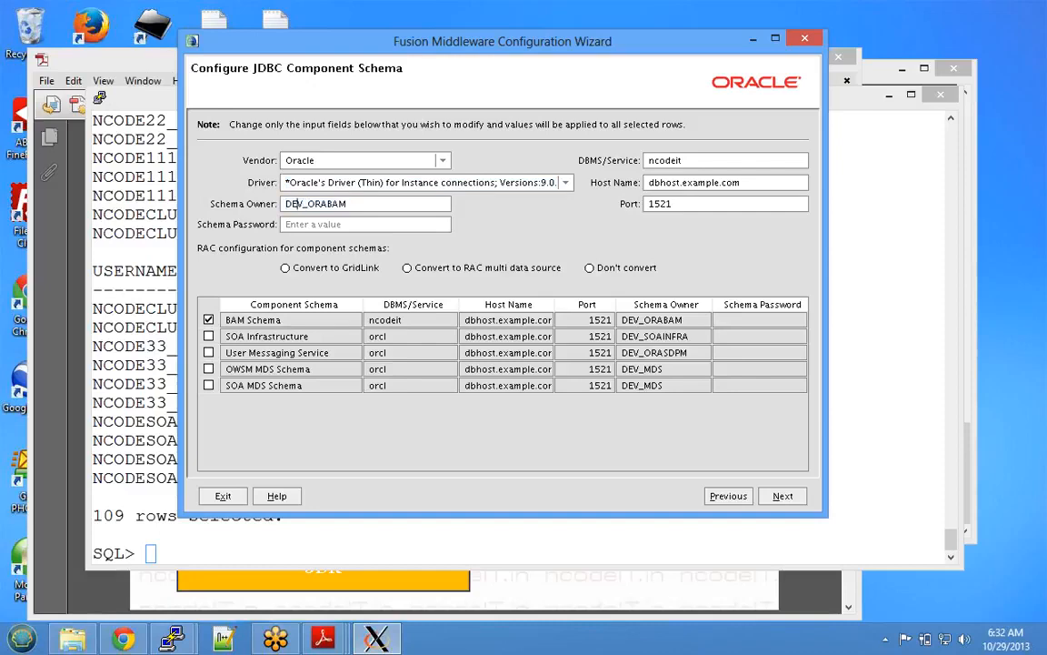
key(BackSpace)
key(BackSpace)
key(BackSpace)
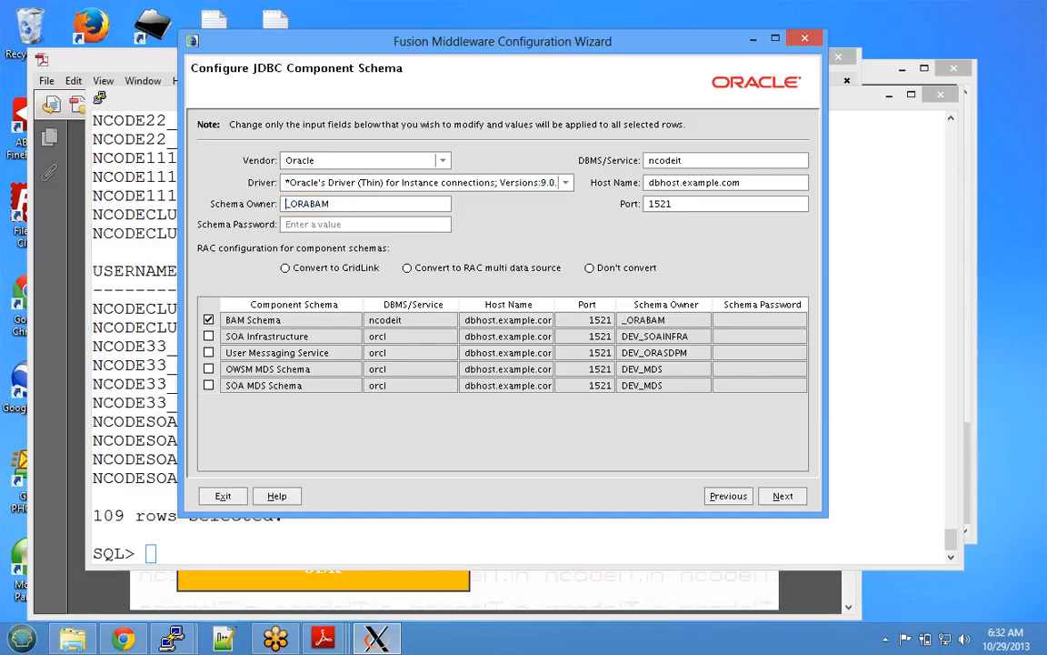
text(NCODE3)
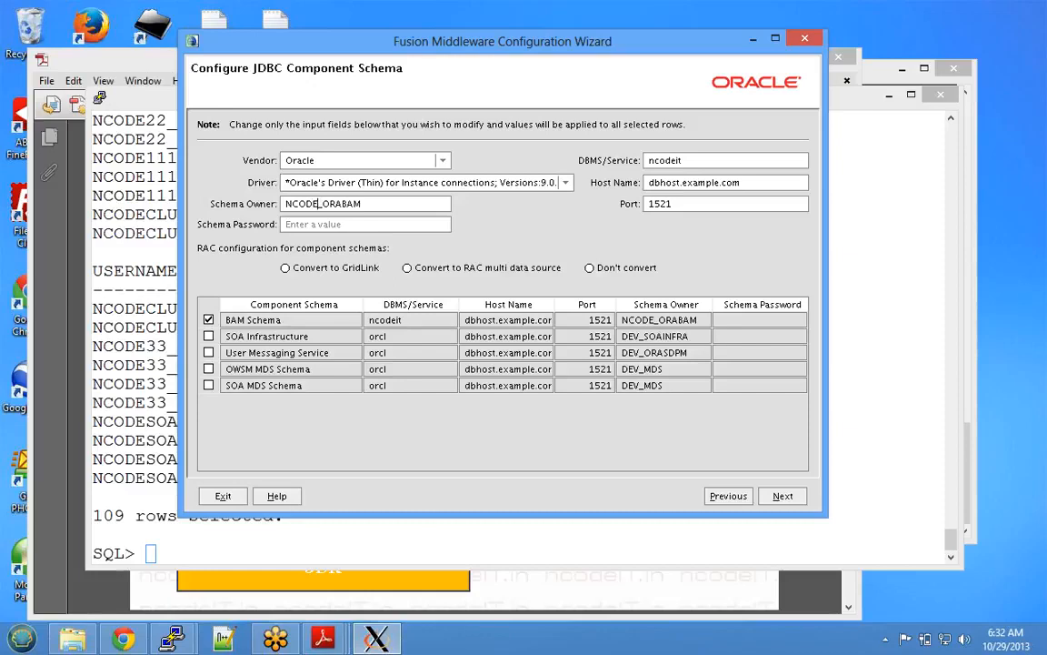
text(3)
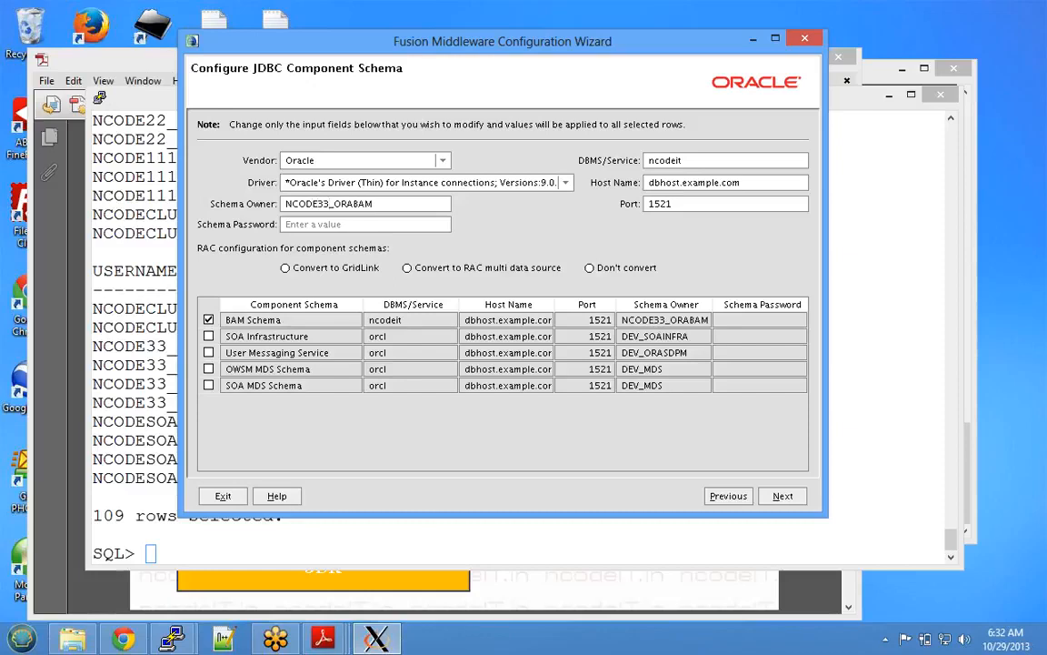
click(365, 224)
text(********)
key(Tab)
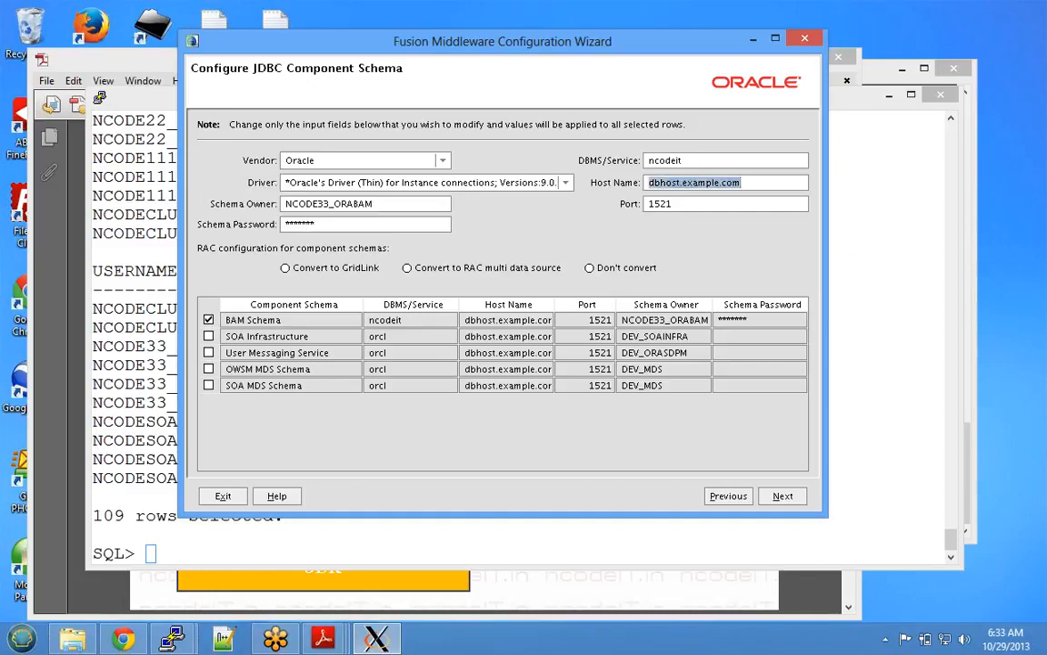
key(Tab)
key(shift+Tab)
text(192.16)
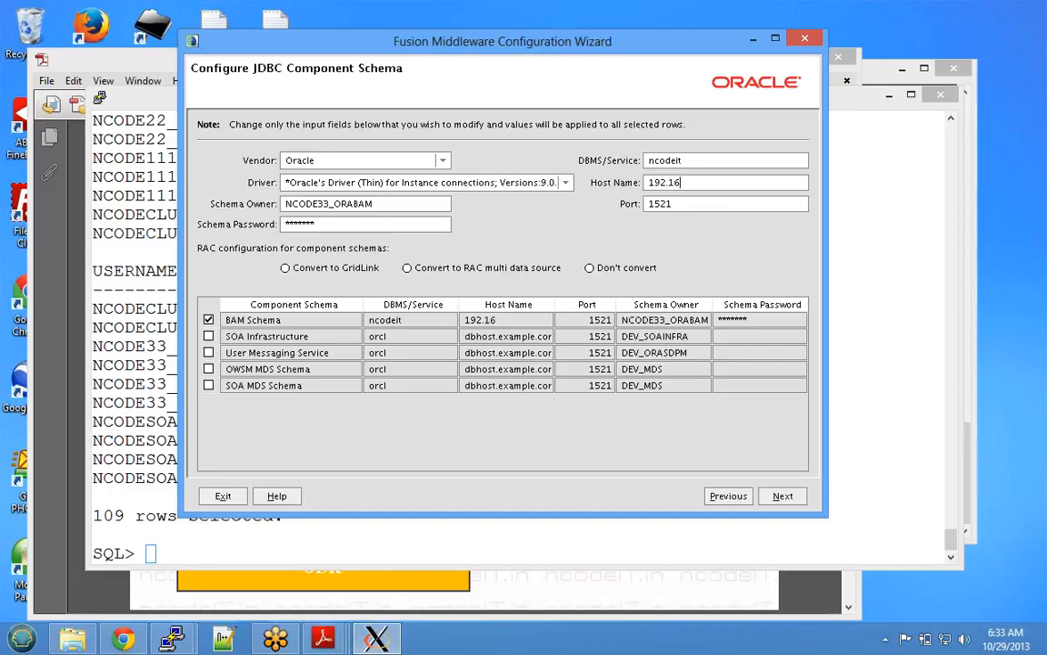
text(8.128.)
text(6)
key(shift+Home)
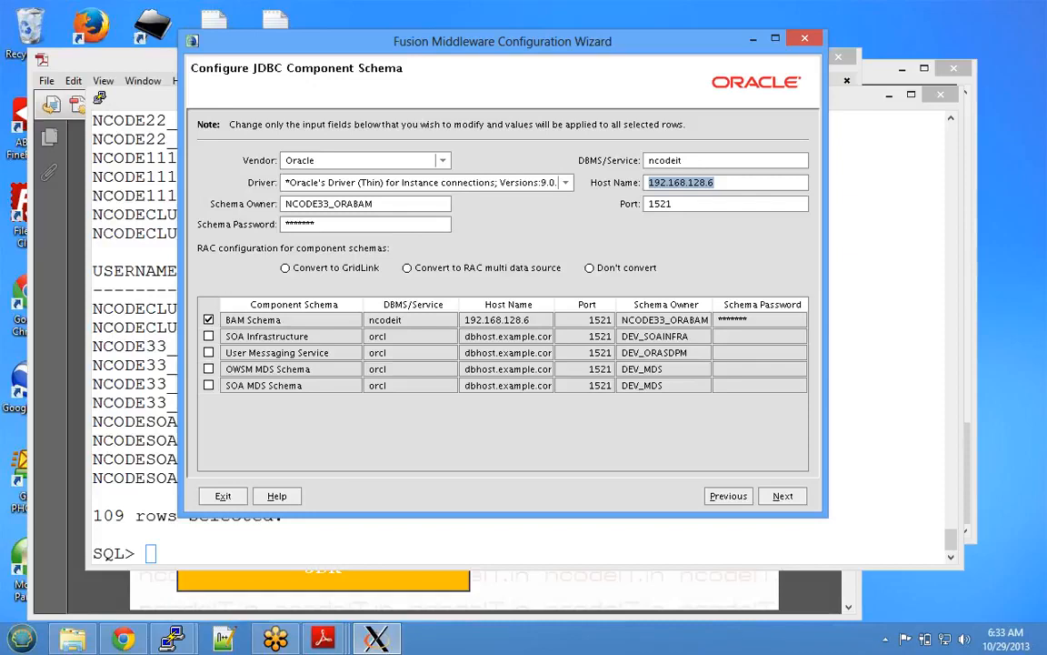
- Keep BAM Schema on port 1521 and close its connection editing
key(Tab)
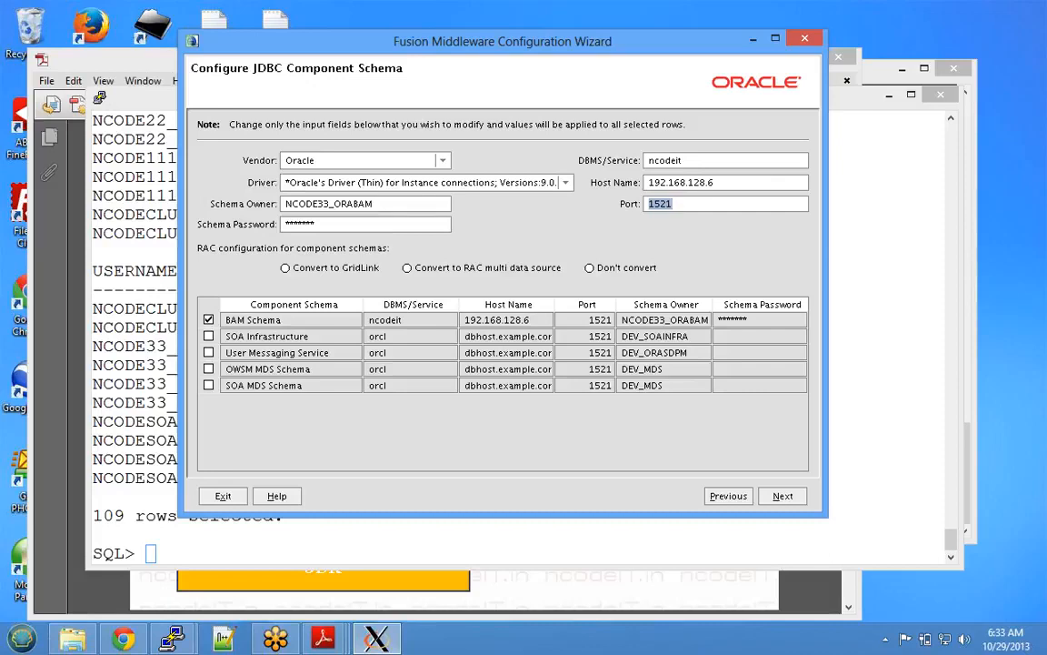
click(209, 320)
click(208, 320)
click(209, 320)
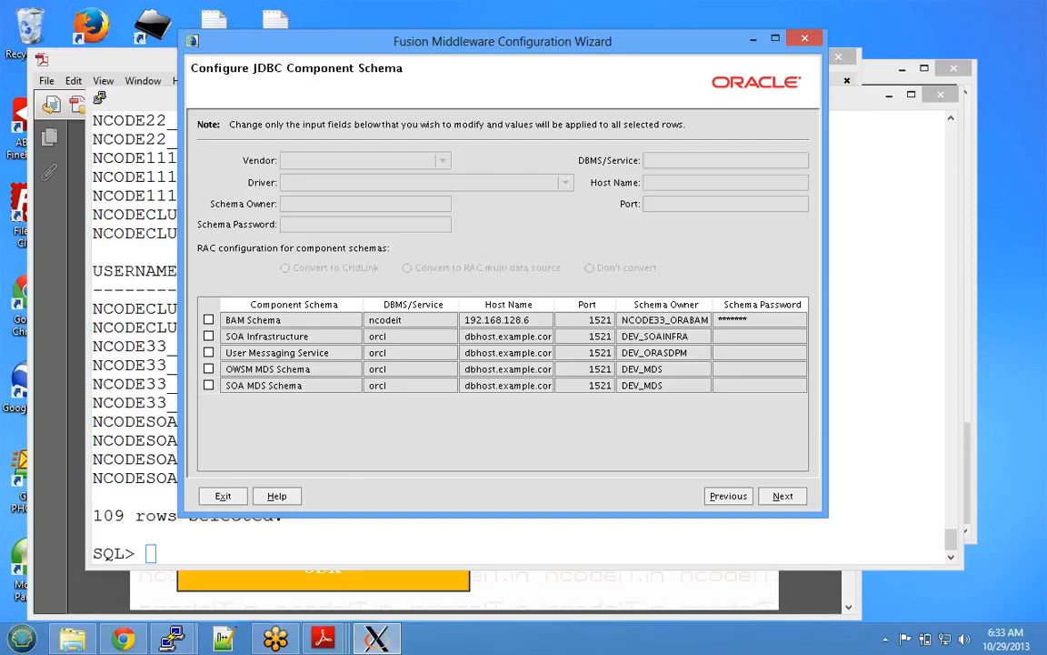
- Point SOA Infrastructure at ncodeit on 192.168.128.6 with the instance driver and an NCODE33 owner
click(210, 336)
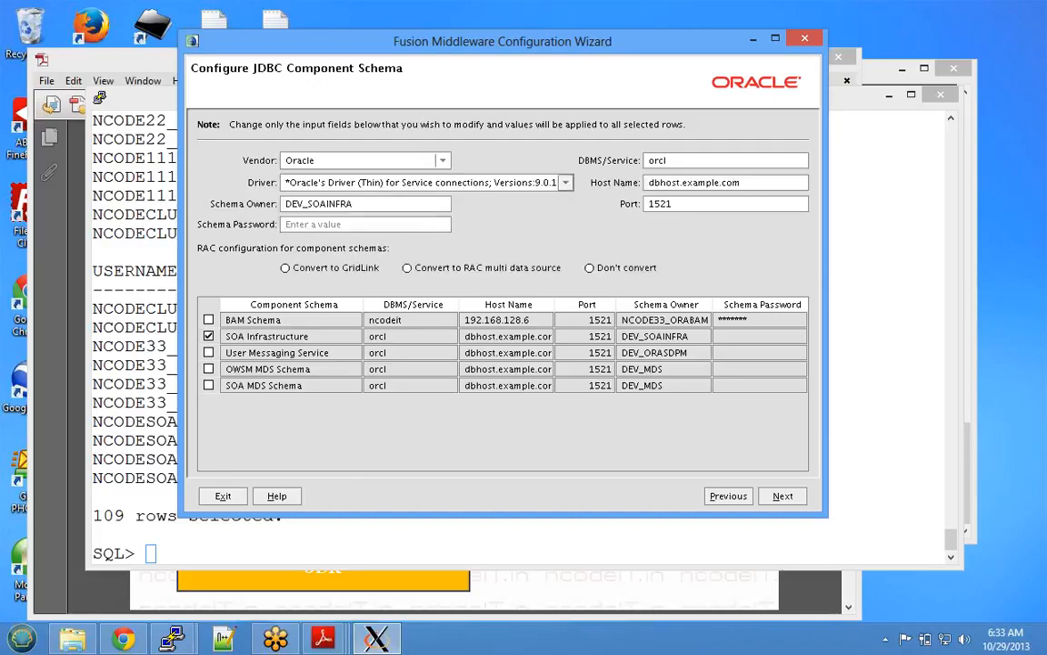
click(566, 181)
click(364, 221)
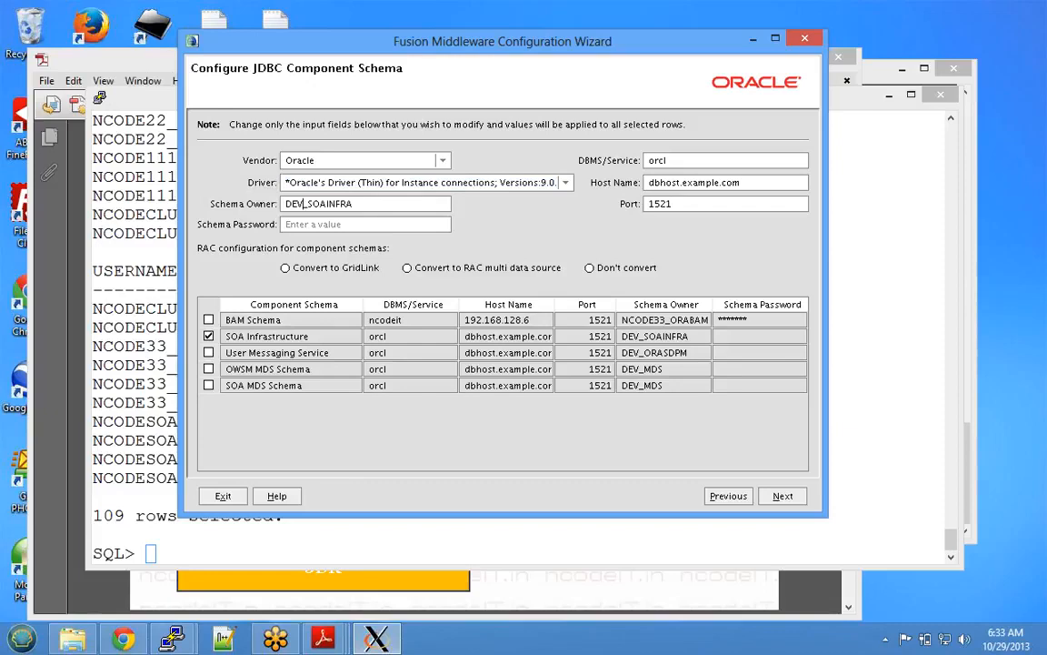
key(BackSpace)
key(BackSpace)
key(BackSpace)
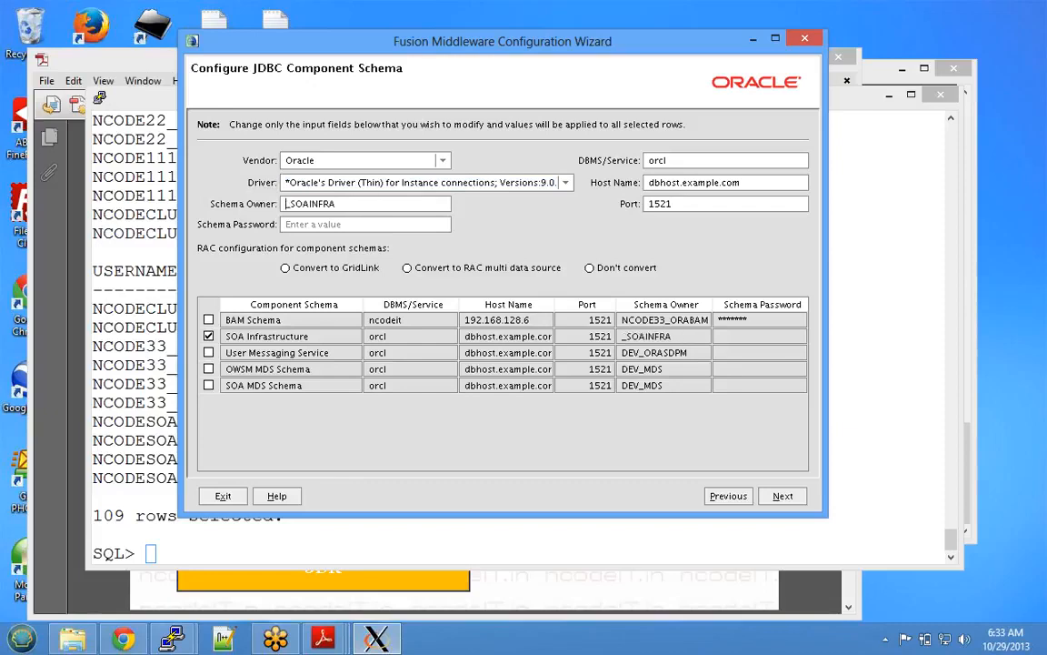
text(NCODE33)
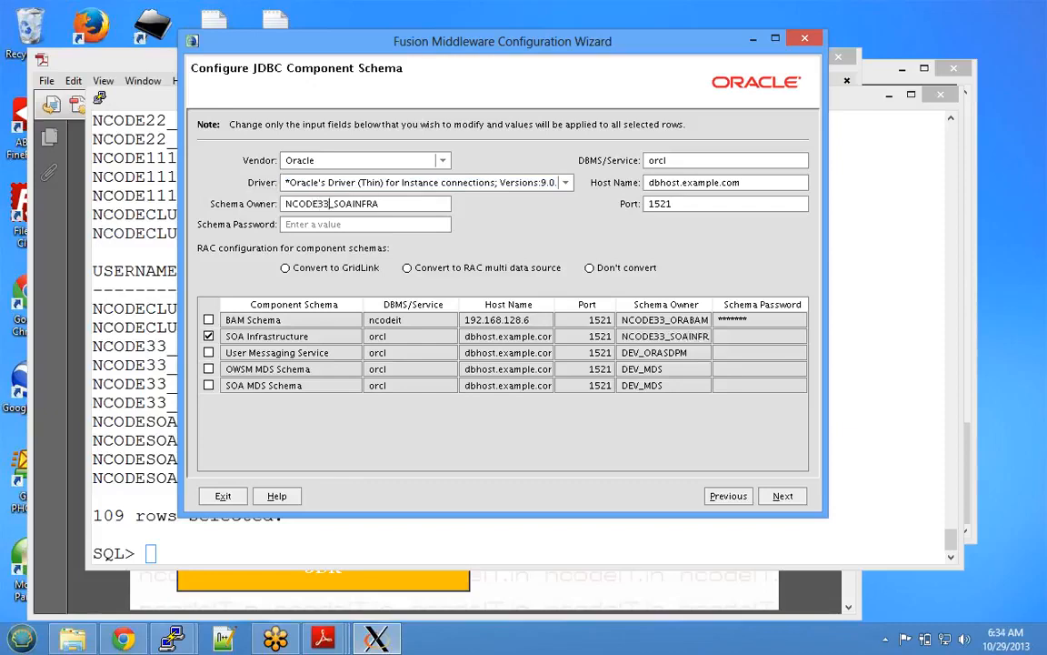
key(Tab)
text(*******)
key(Tab)
text(ncodeit)
key(Tab)
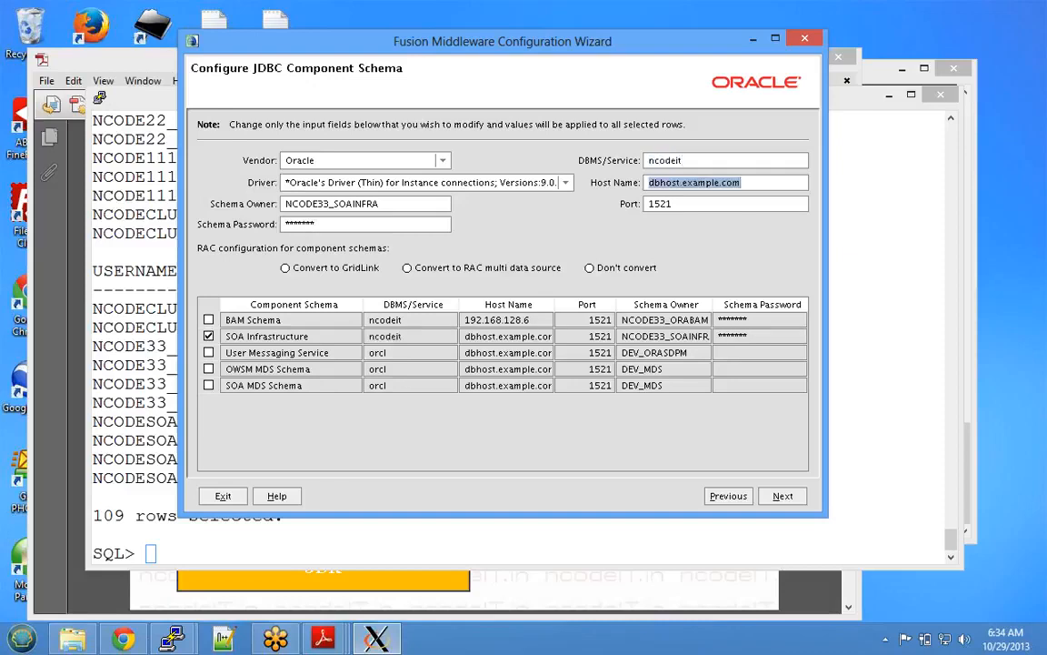
text(192.168.128.6)
key(Tab)
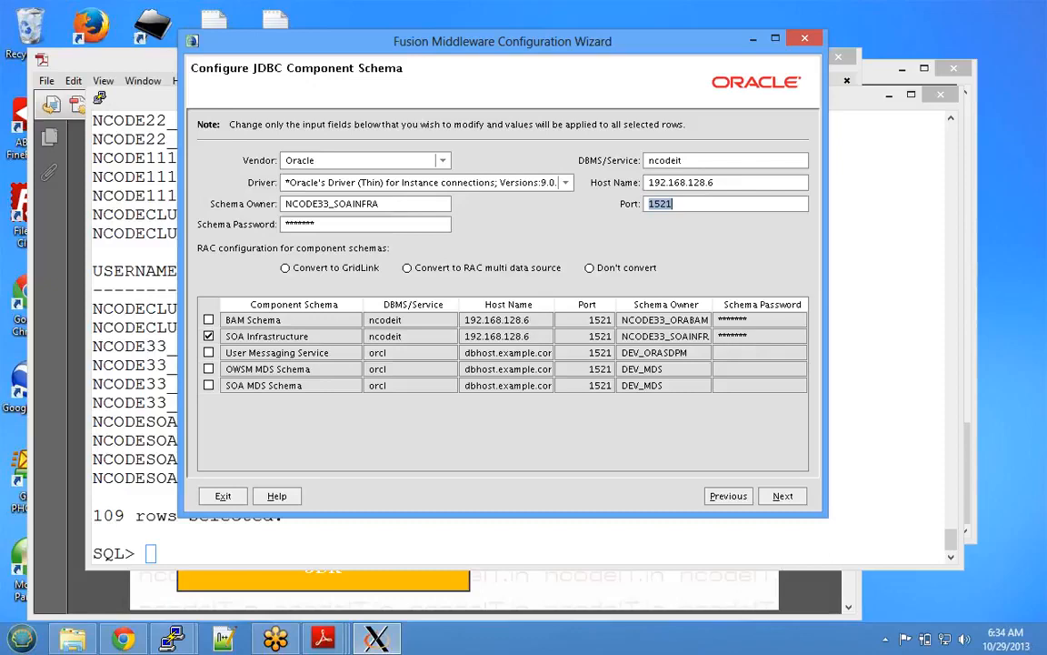
click(209, 336)
- Give User Messaging Service the instance driver, NCODE33 owner, password, service ncodeit and host 192.168.128.6
click(209, 353)
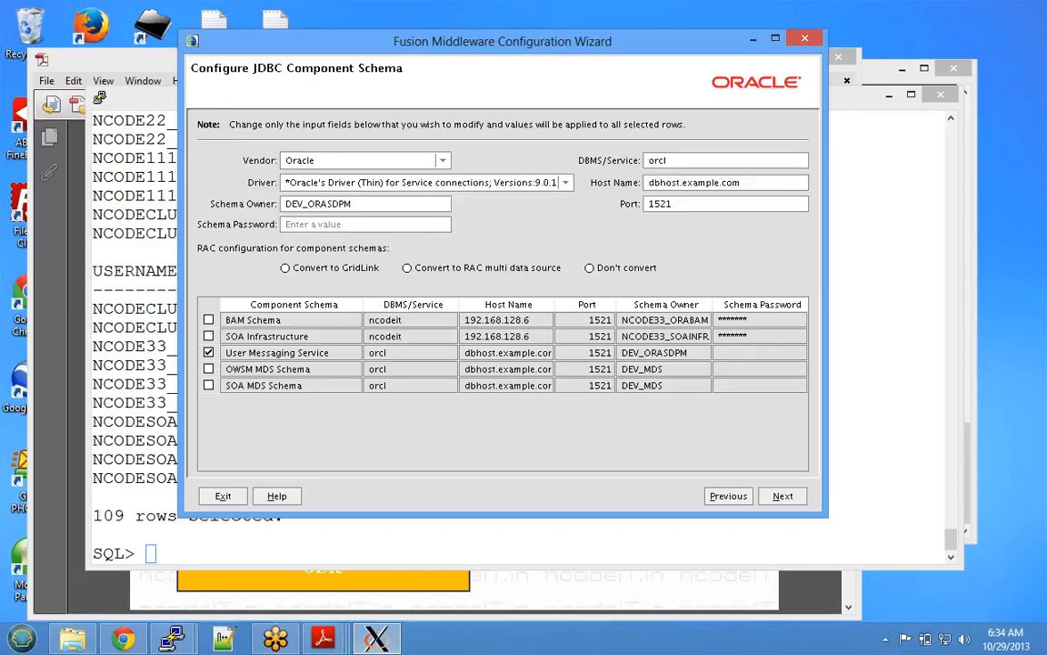
click(565, 183)
click(509, 243)
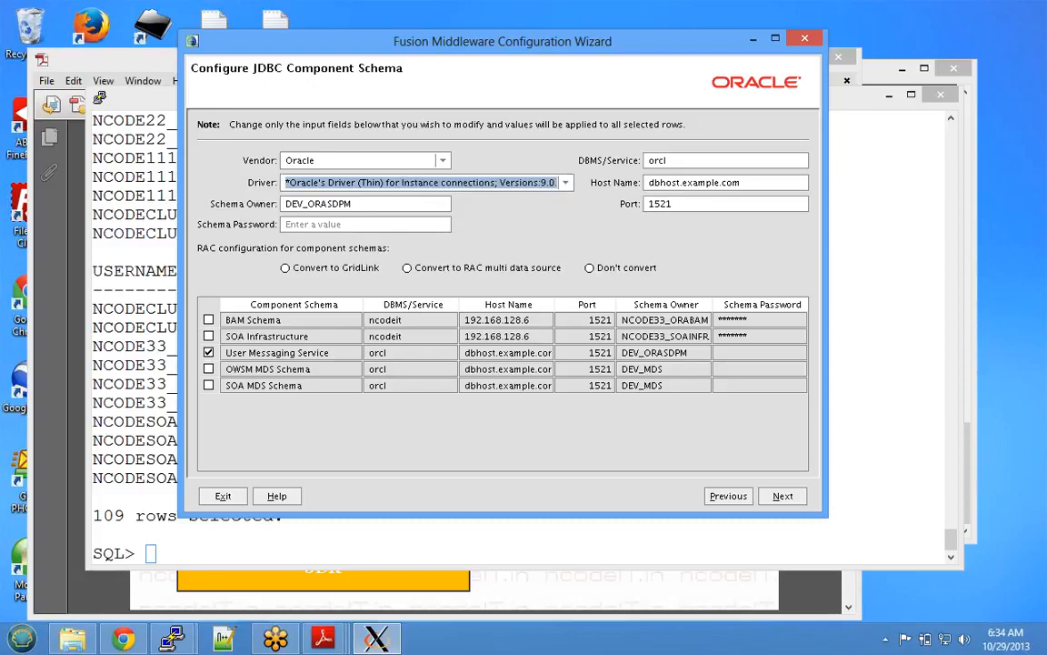
key(Tab)
click(304, 204)
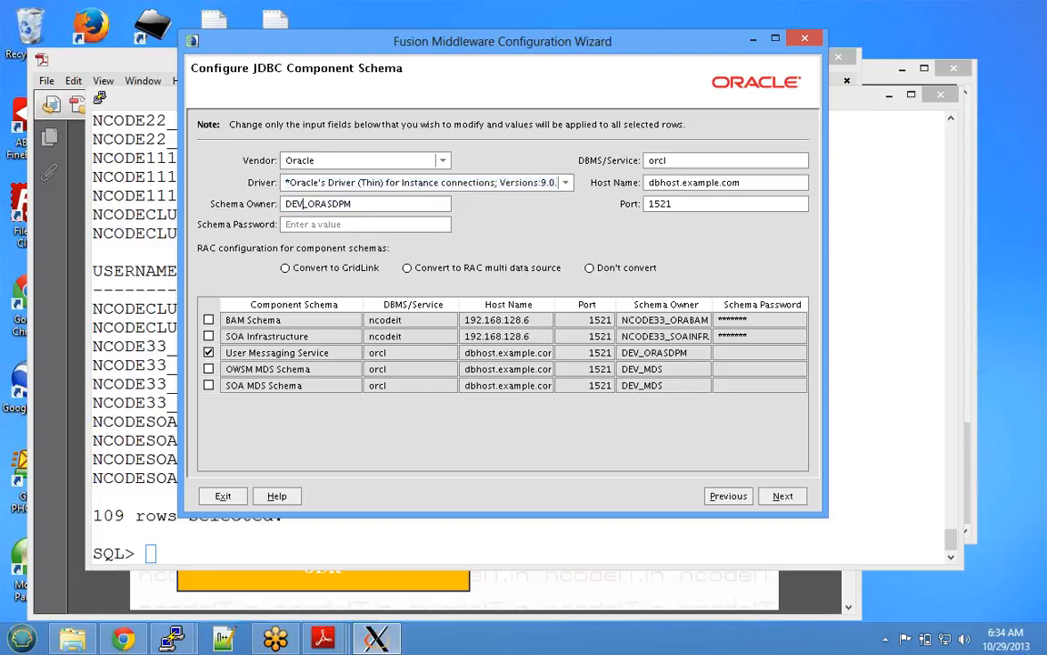
key(BackSpace)
key(BackSpace)
key(BackSpace)
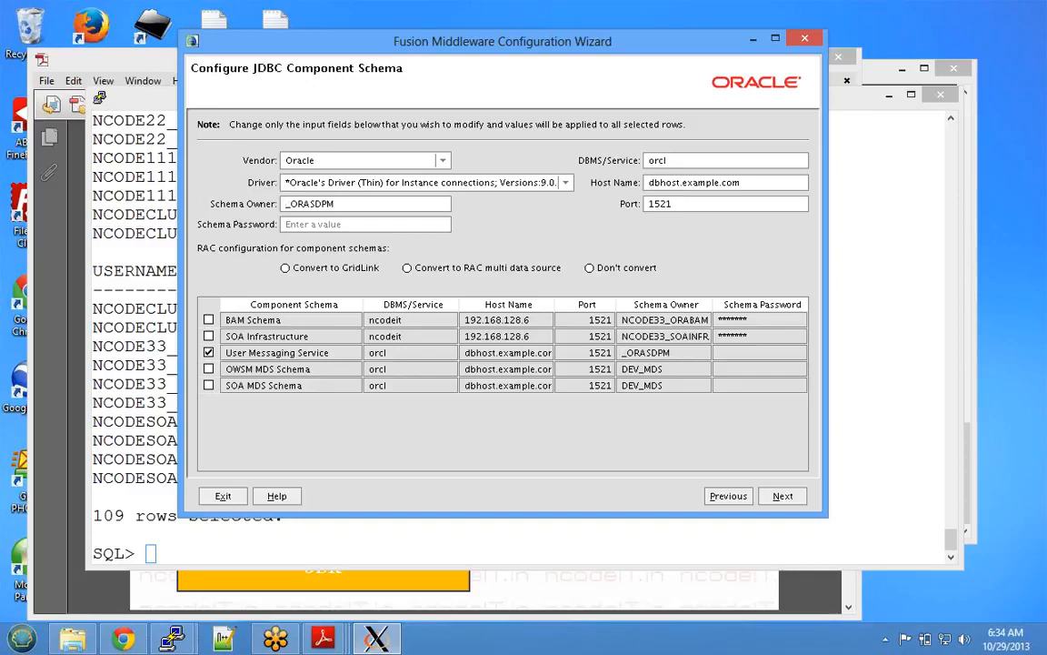
text(NCODE33)
key(Tab)
text(w)
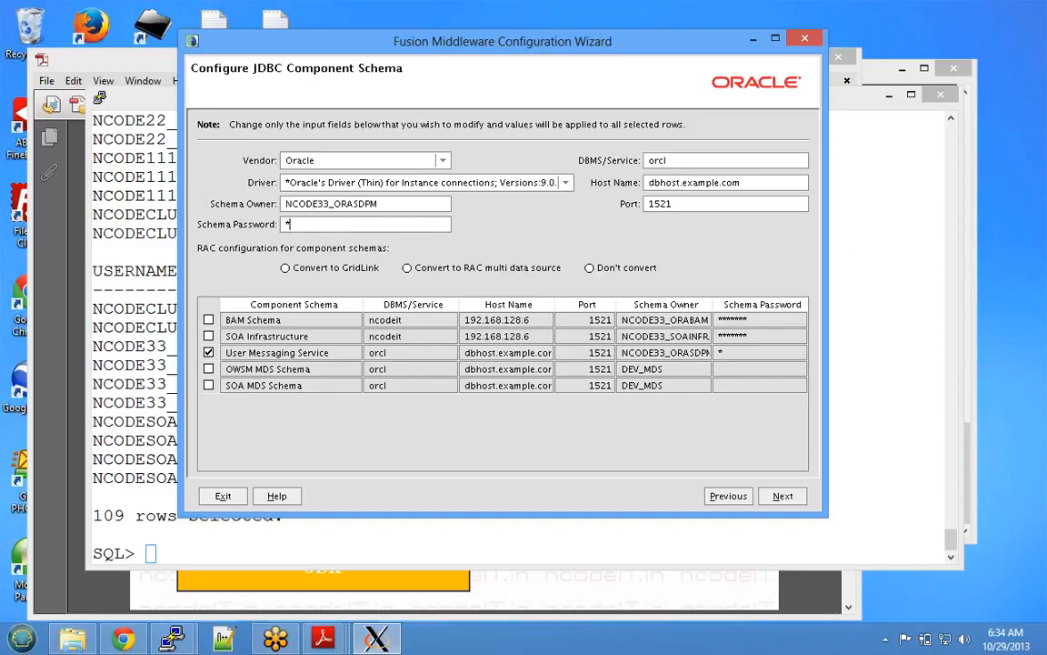
text(elcome1)
key(Tab)
text(ncodeit)
key(Tab)
text(192.168.128.6)
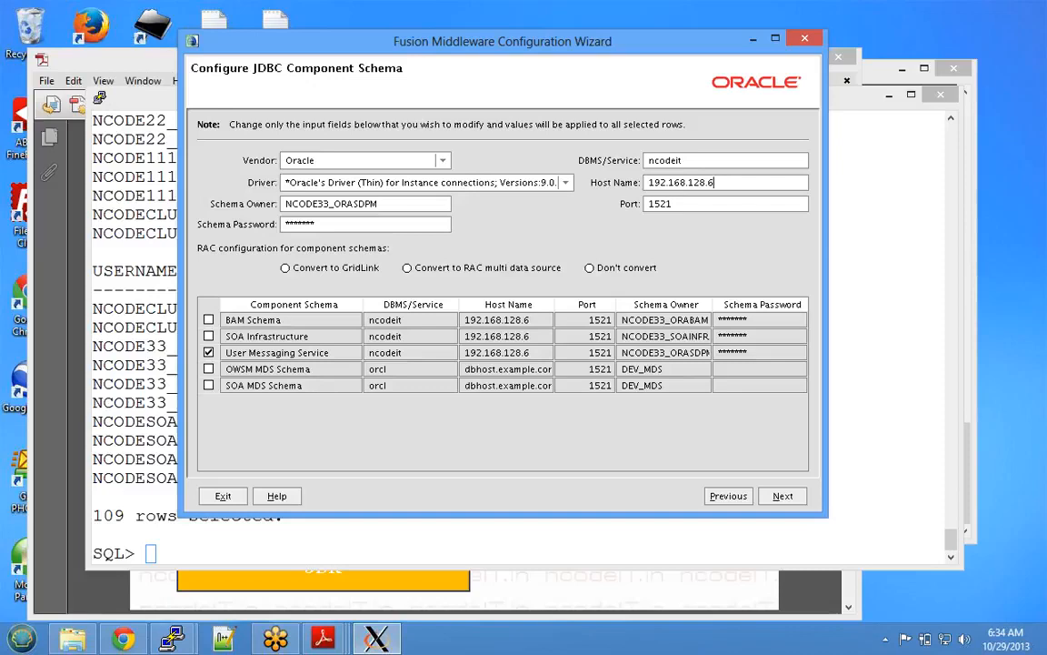
- Switch OWSM MDS Schema to the instance-connection driver with schema owner prefix NCODE33
click(209, 353)
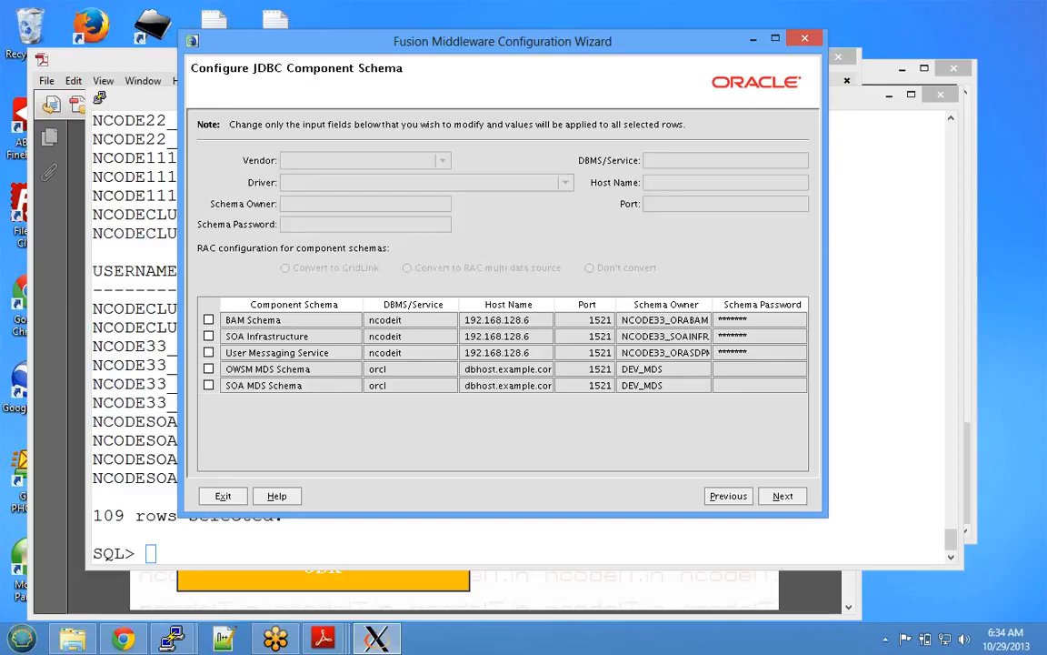
click(209, 370)
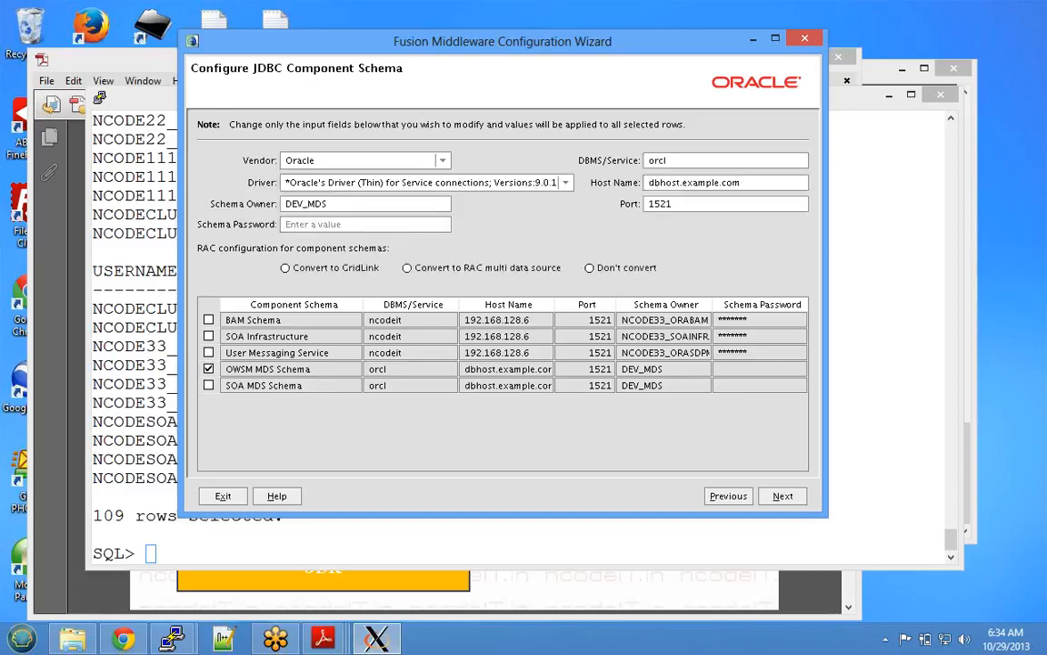
click(565, 182)
click(565, 182)
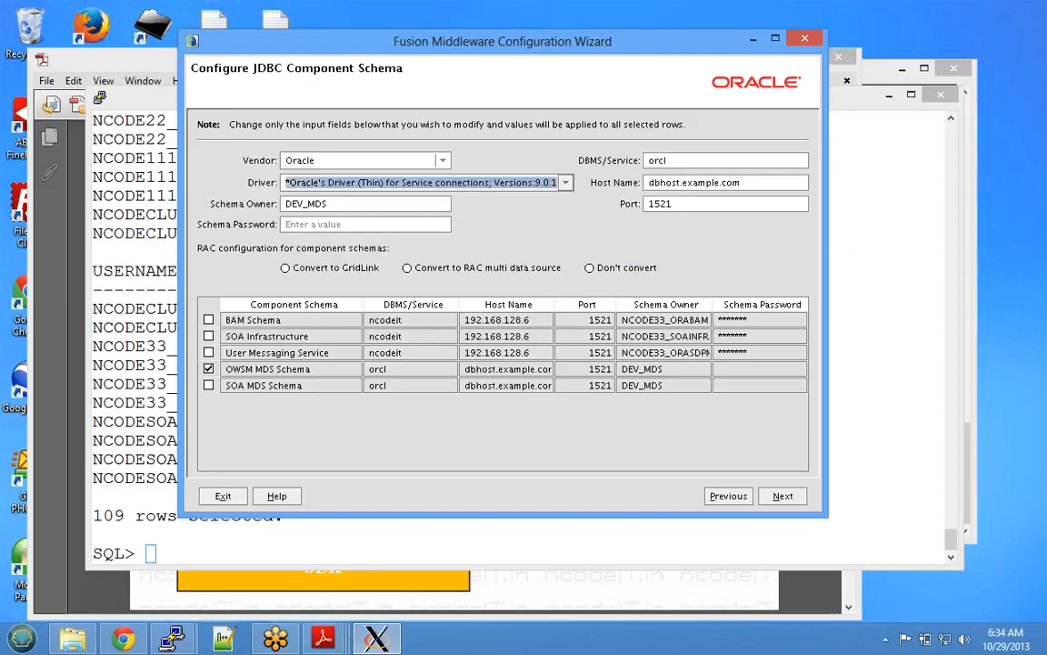
click(564, 182)
click(465, 244)
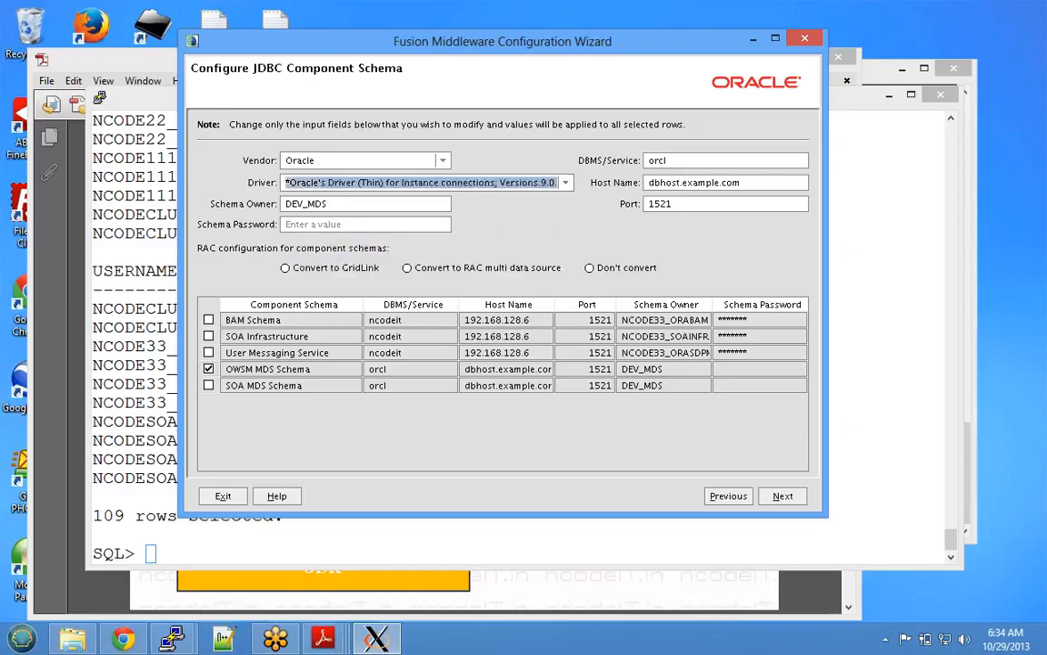
click(326, 204)
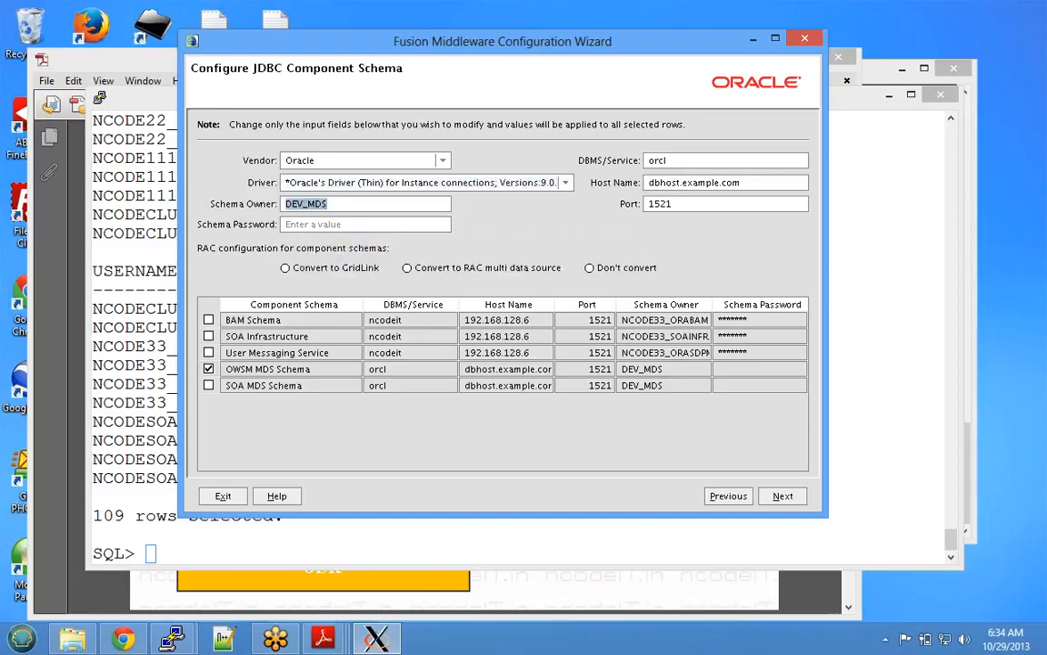
click(304, 203)
key(BackSpace)
key(BackSpace)
key(BackSpace)
text(N)
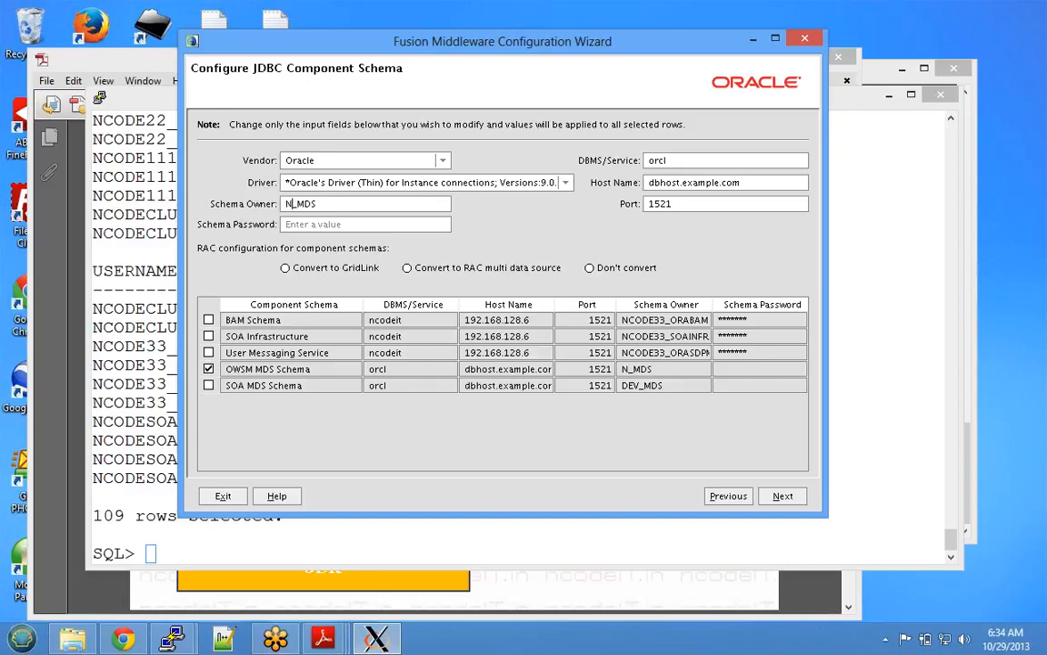
text(CODE33)
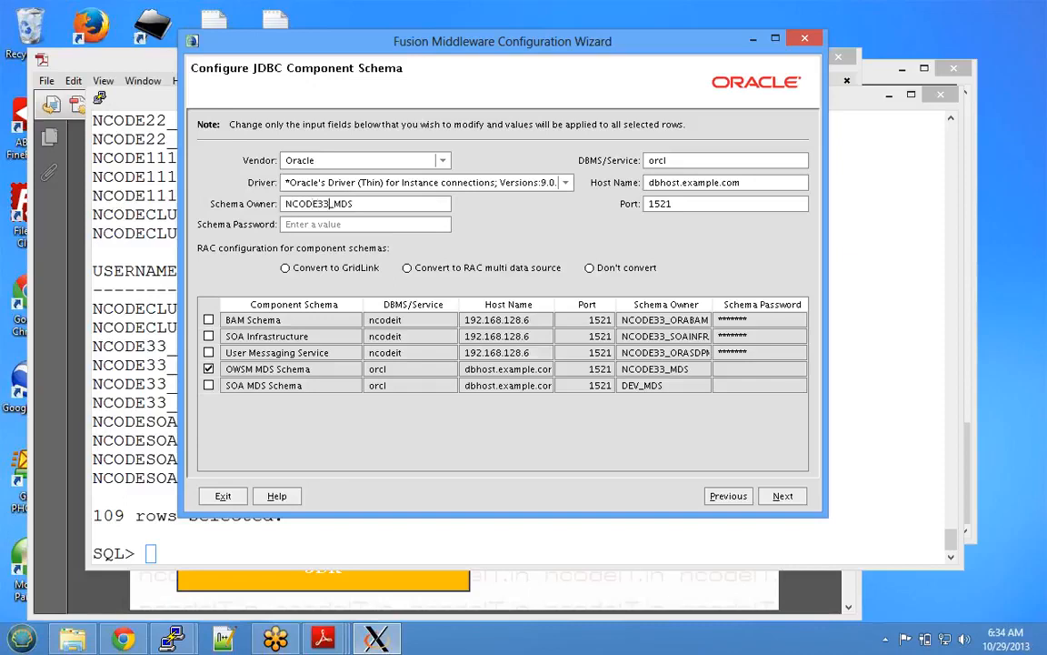
- Enter the OWSM MDS password, service ncodeit and host 192.168.128.6
click(314, 224)
text(****)
key(BackSpace)
key(BackSpace)
key(BackSpace)
key(BackSpace)
text(*******)
key(Tab)
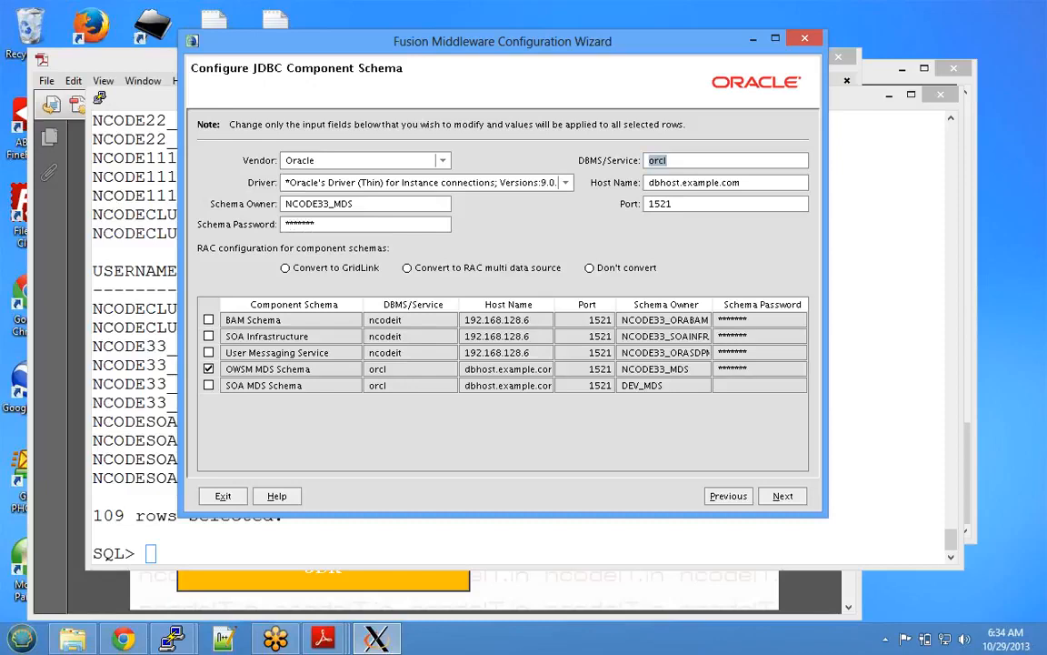
text(ncodeit)
key(Tab)
text(192.168.128.6)
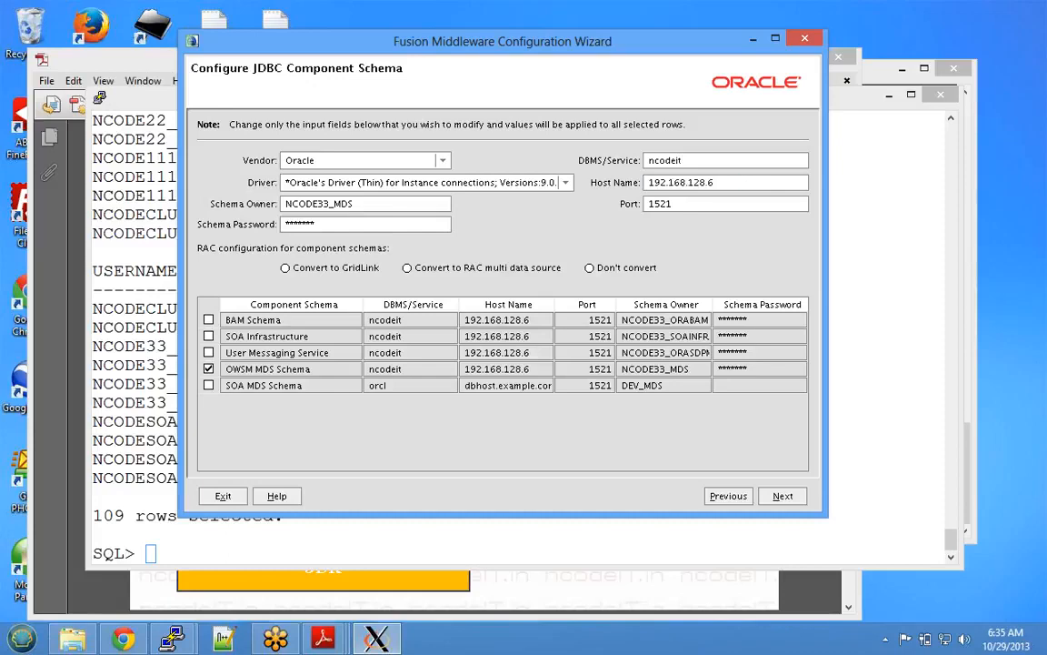
click(209, 369)
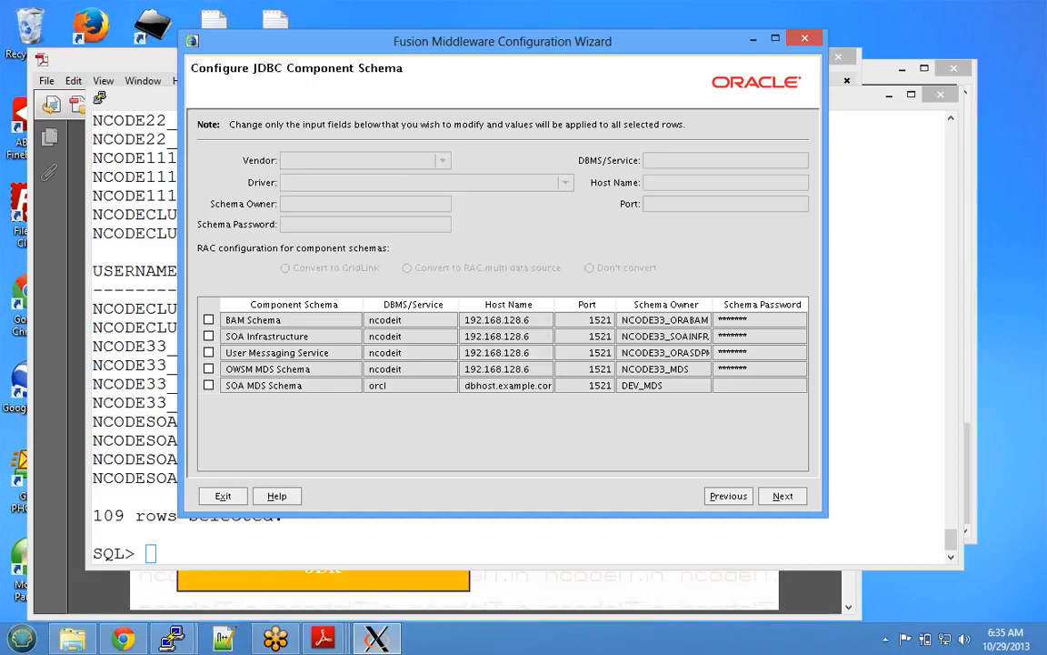
- Switch SOA MDS Schema to the instance-connection driver with schema owner prefix NCODE33
click(209, 385)
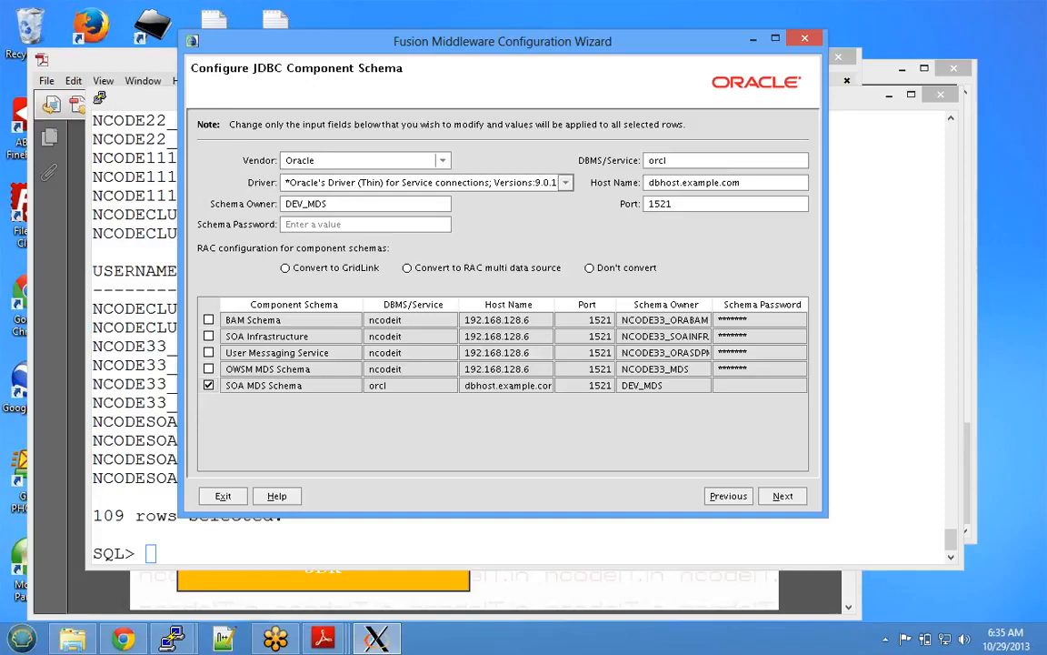
key(alt+Down)
key(Up)
key(Return)
key(Tab)
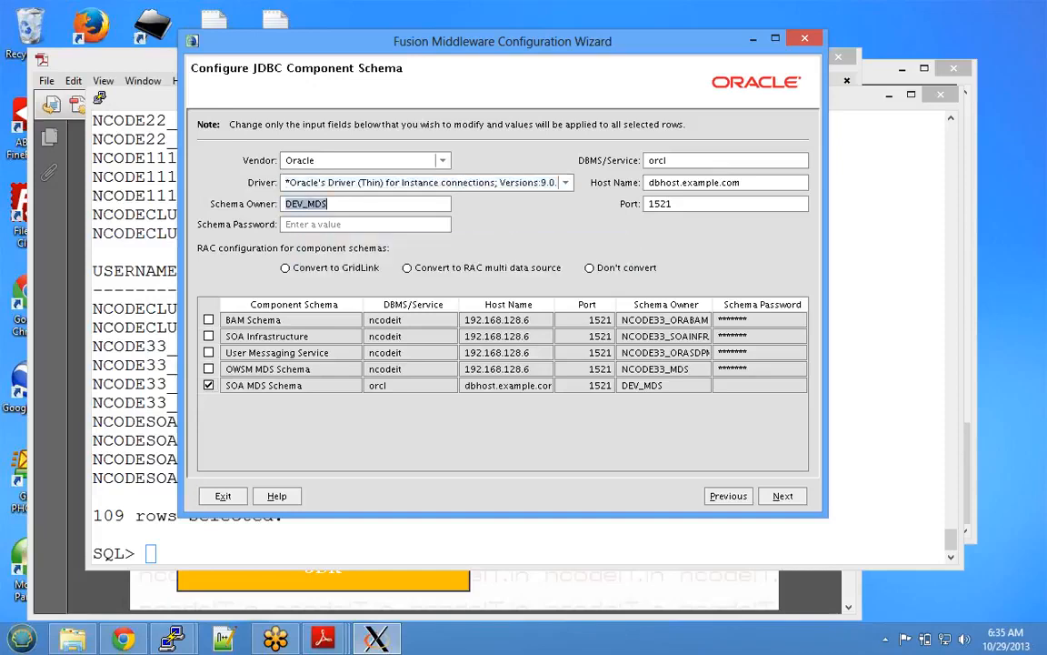
click(303, 203)
key(BackSpace)
key(BackSpace)
key(BackSpace)
text(NCO)
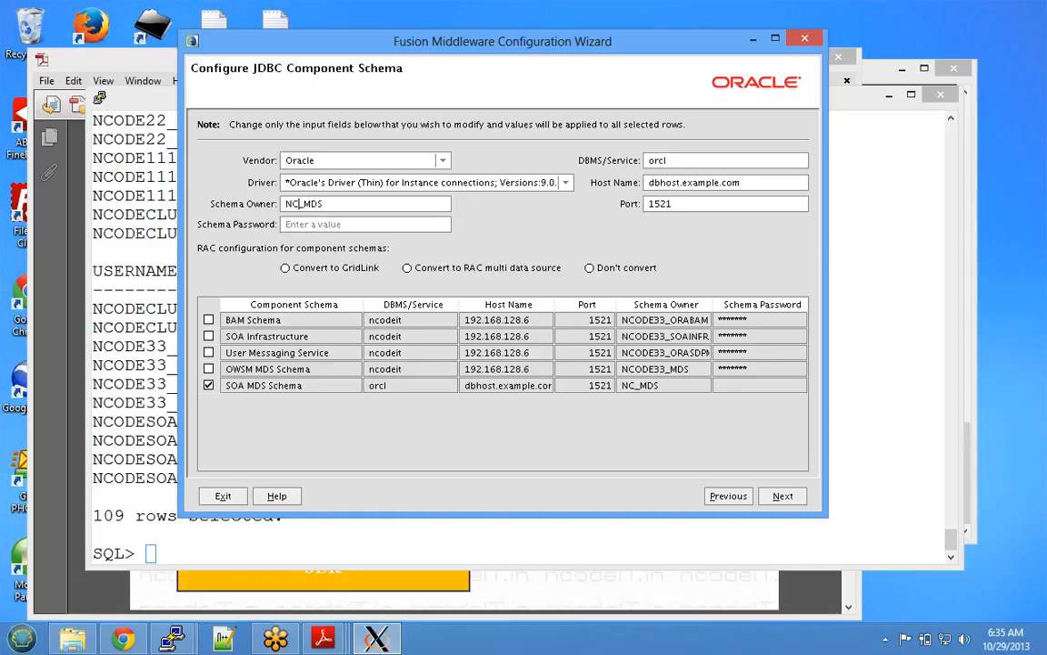
text(DE33)
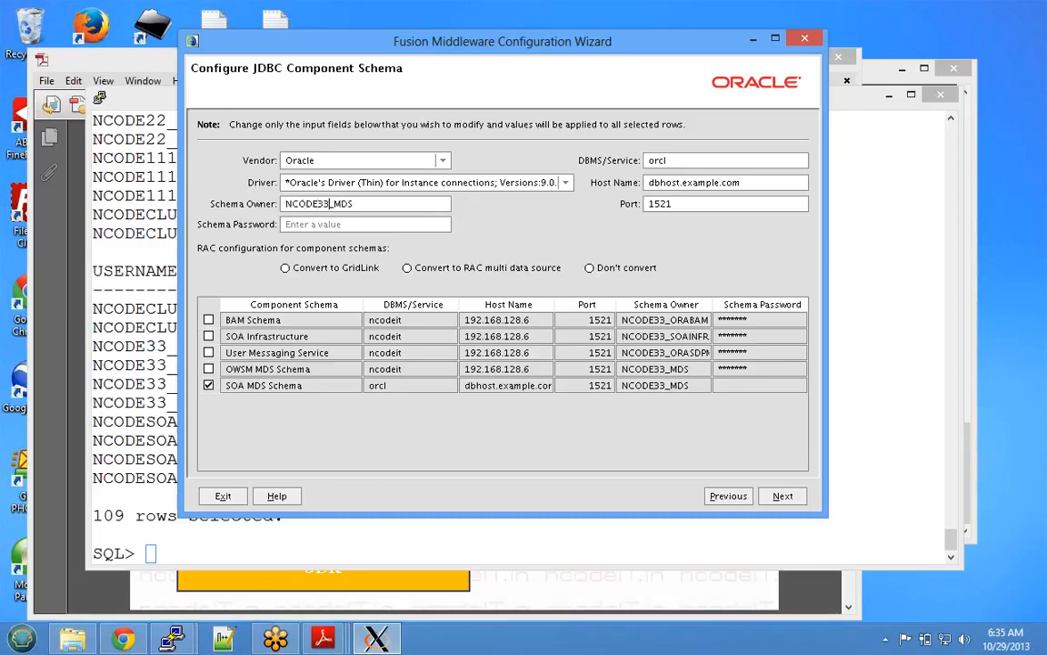
- Enter the SOA MDS password, service ncodeit and host 192.168.128.6
key(Tab)
text(*******)
key(Tab)
text(ncodeit)
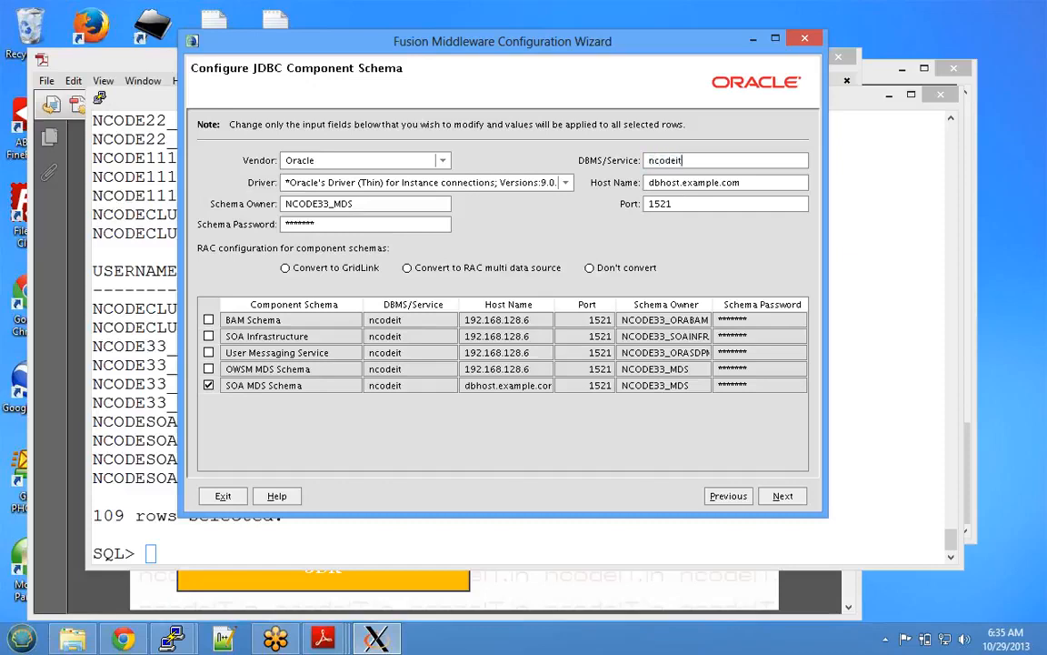
key(Tab)
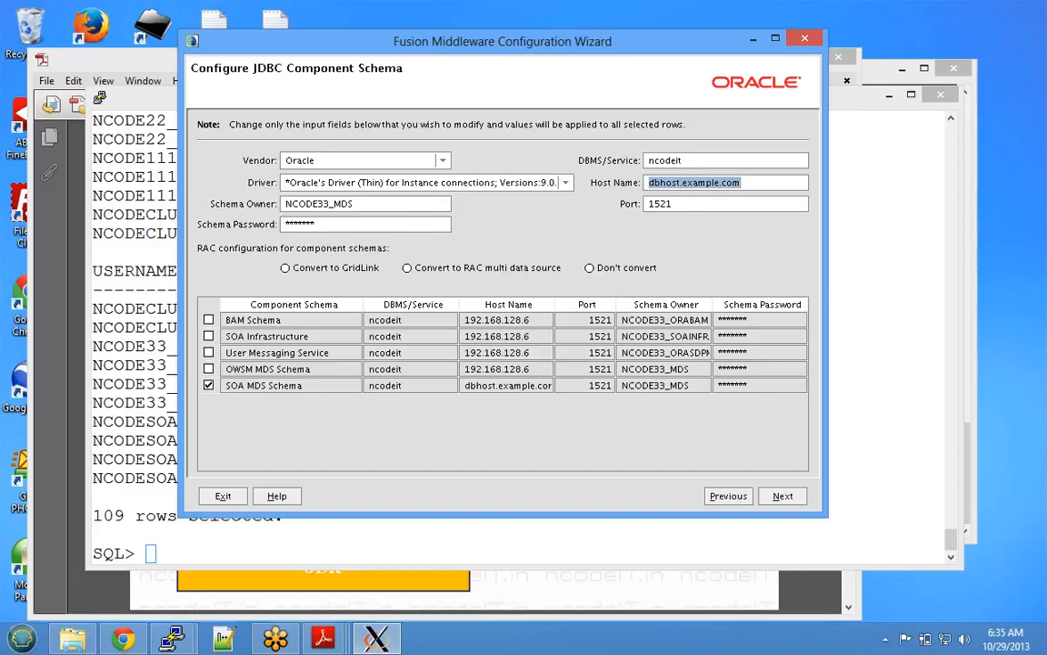
text(192.168.128.6)
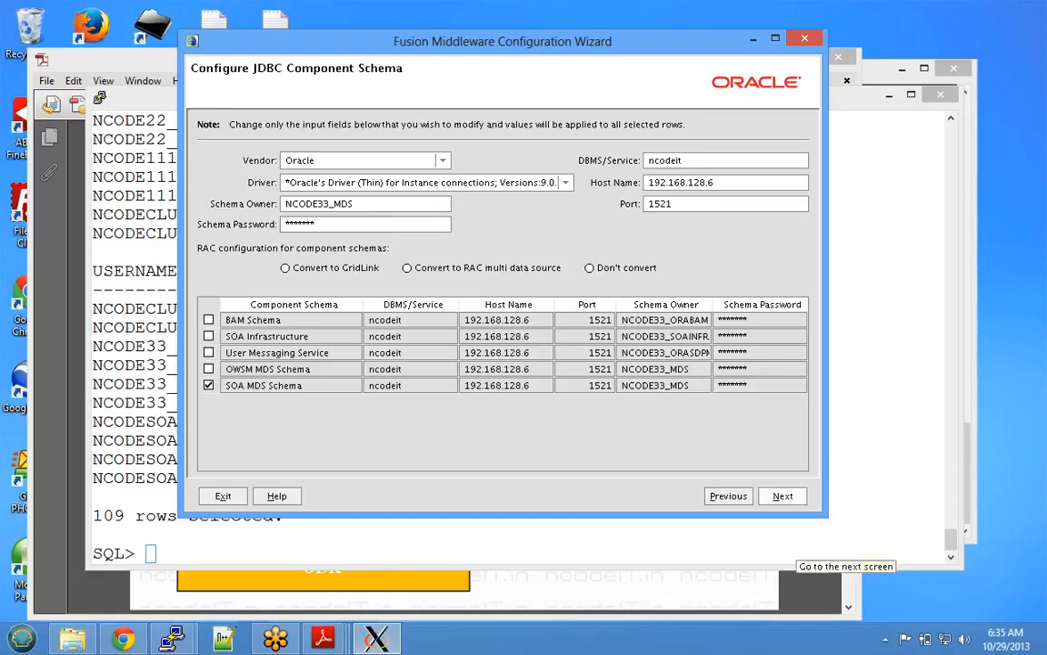
- Run the JDBC connection tests for all five schemas and continue once they pass
click(783, 495)
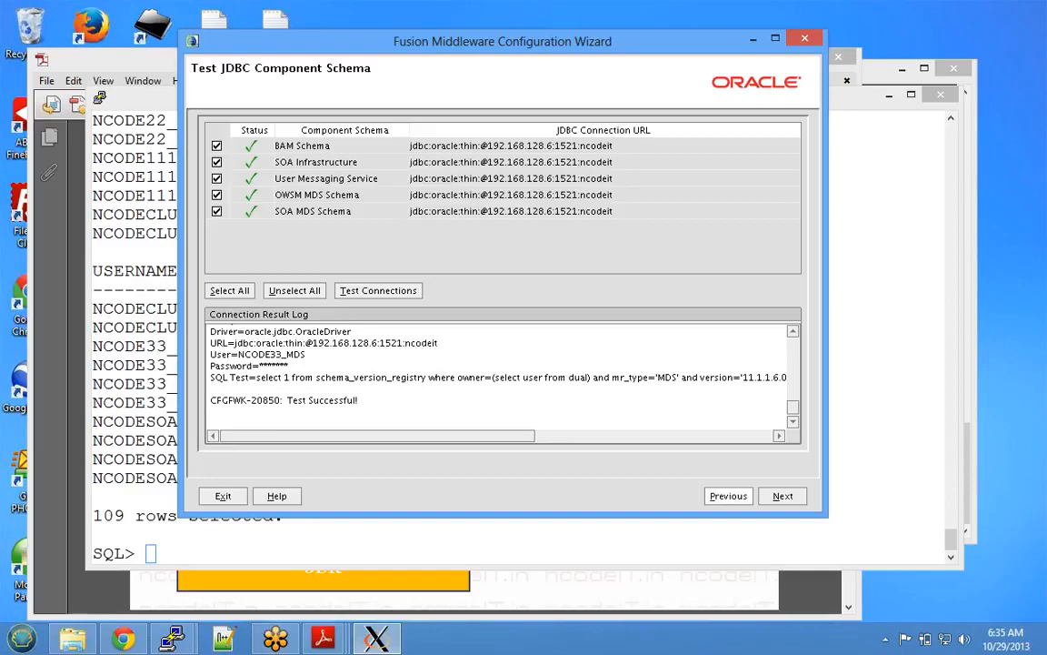
click(783, 497)
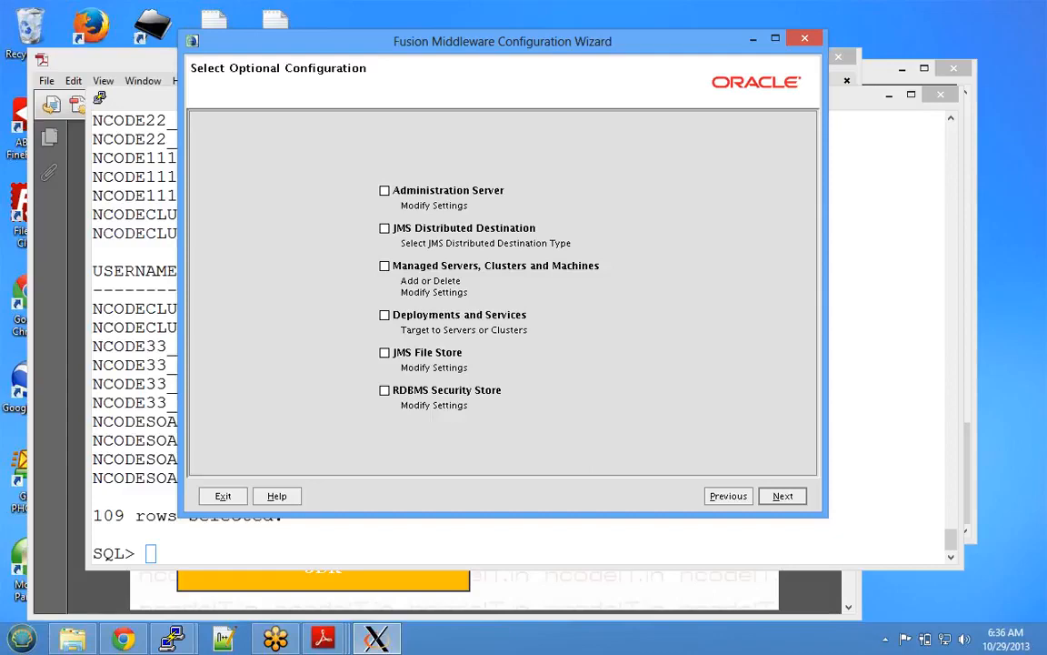
- Select Administration Server and JMS Distributed Destination as optional configuration
click(384, 191)
click(384, 228)
- Also select Managed Servers/Clusters/Machines, Deployments and Services, and JMS File Store, then continue
click(384, 266)
click(385, 315)
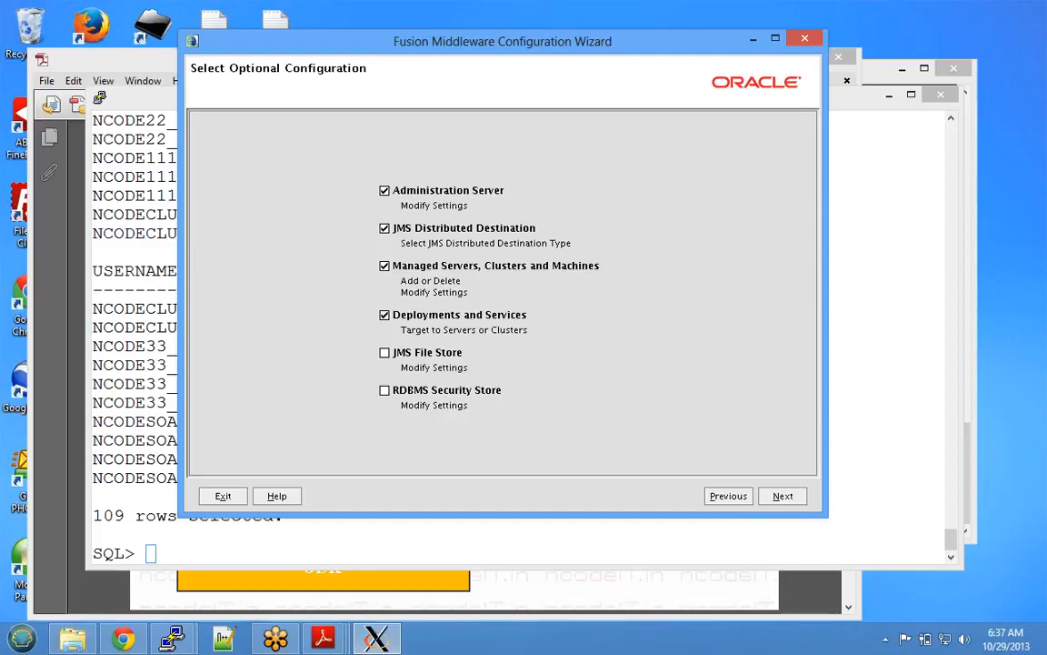
click(385, 353)
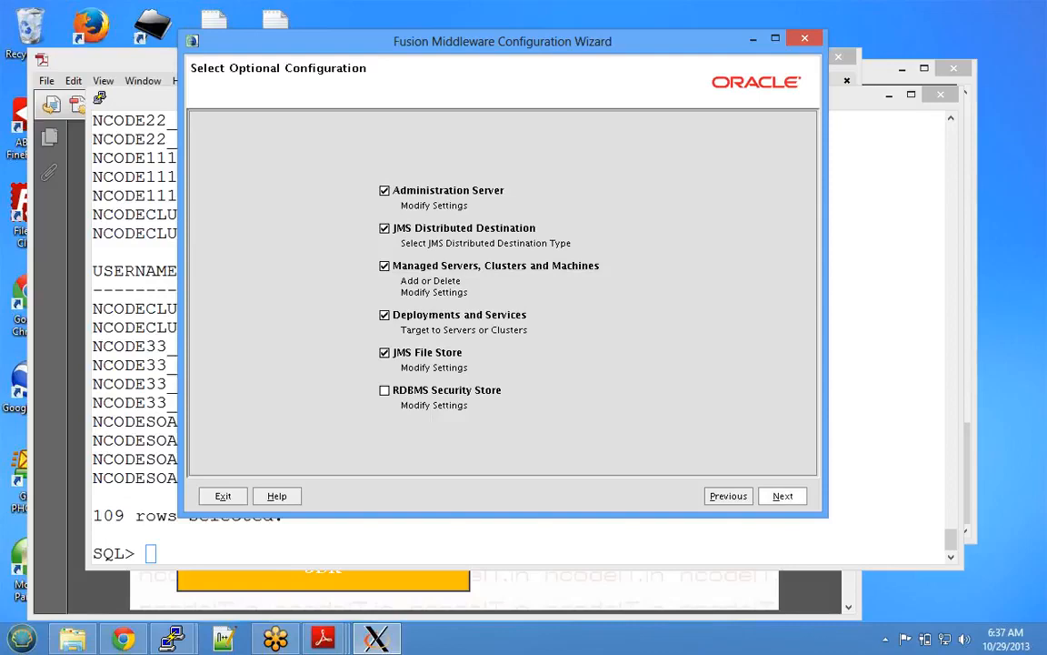
click(783, 495)
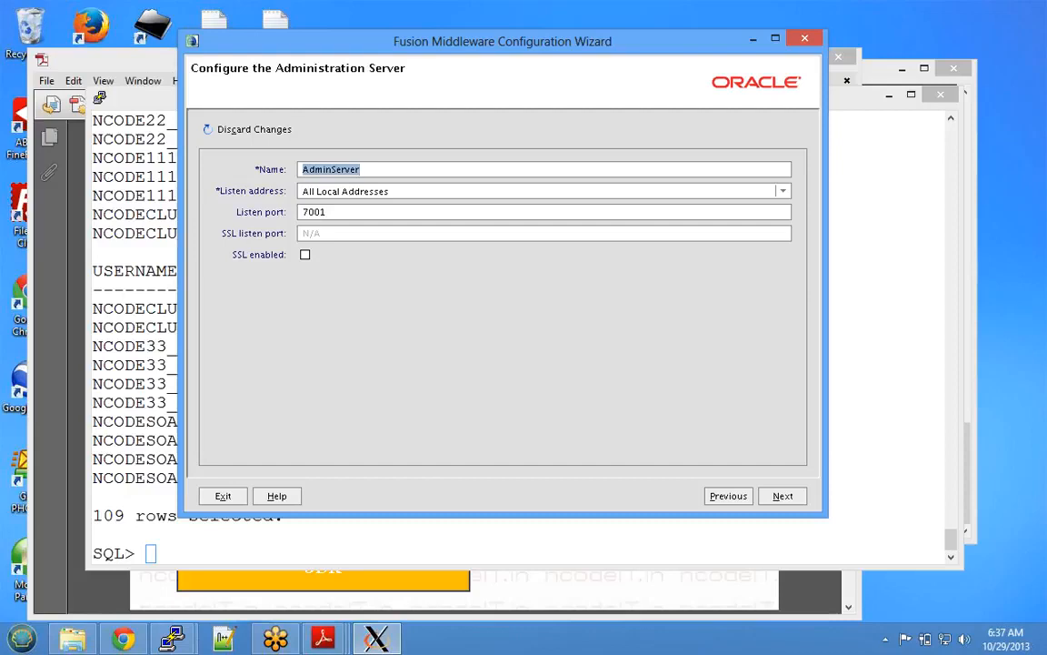
- Name the admin server nCodeSOAAdm, listening on 192.168.128.6 at port 7001
click(362, 169)
key(ctrl+a)
text(nCodeAd)
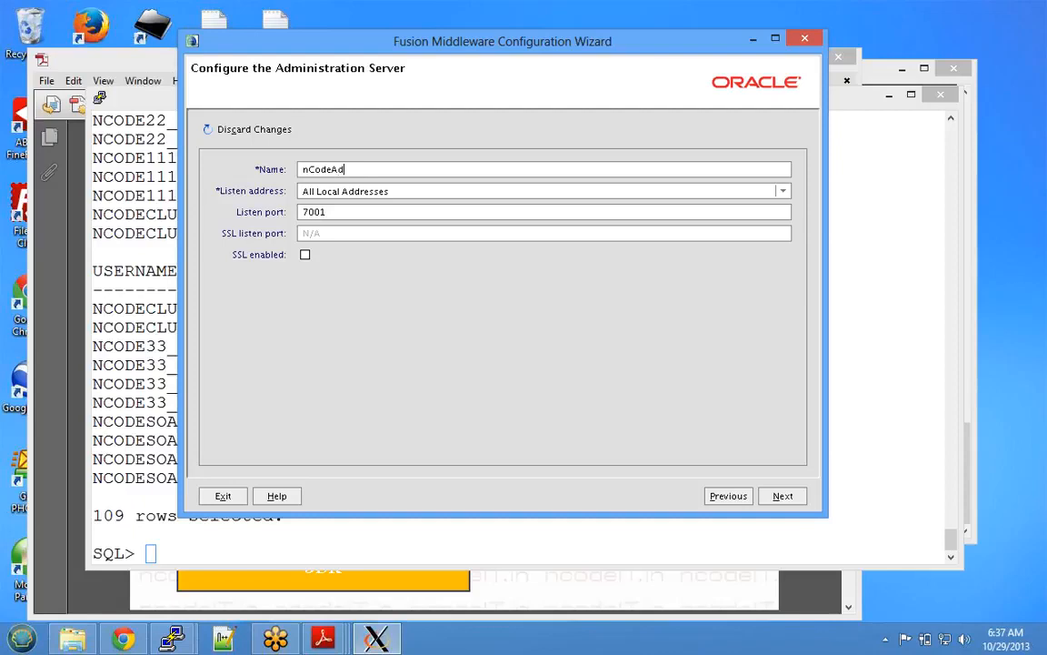
key(BackSpace)
key(BackSpace)
text(SOAAdm)
key(Tab)
text(19)
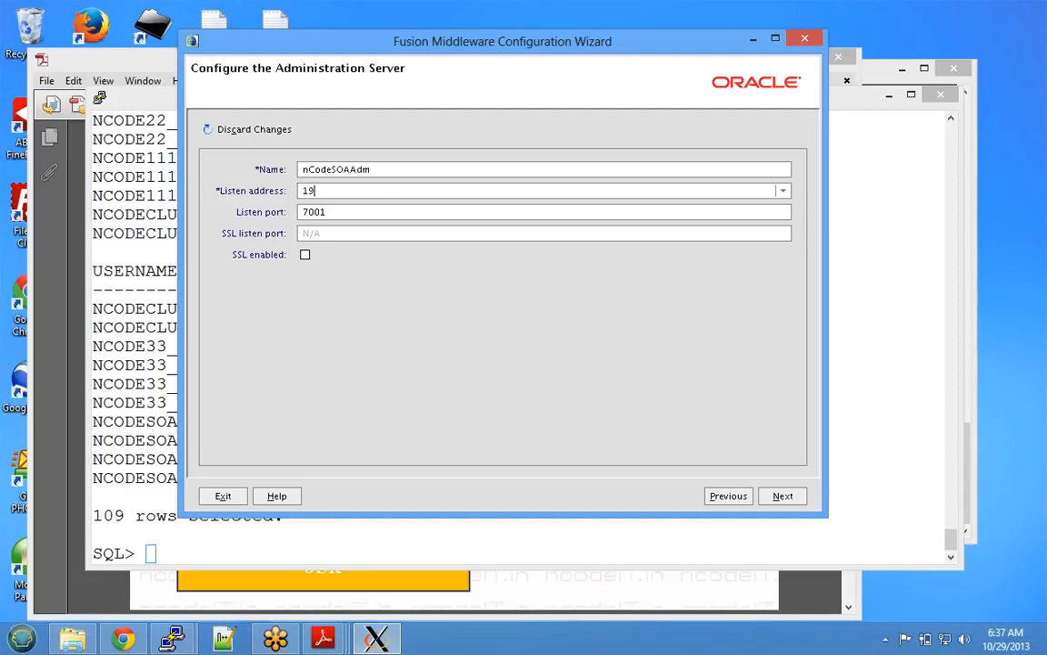
text(2.168.128.6)
key(Tab)
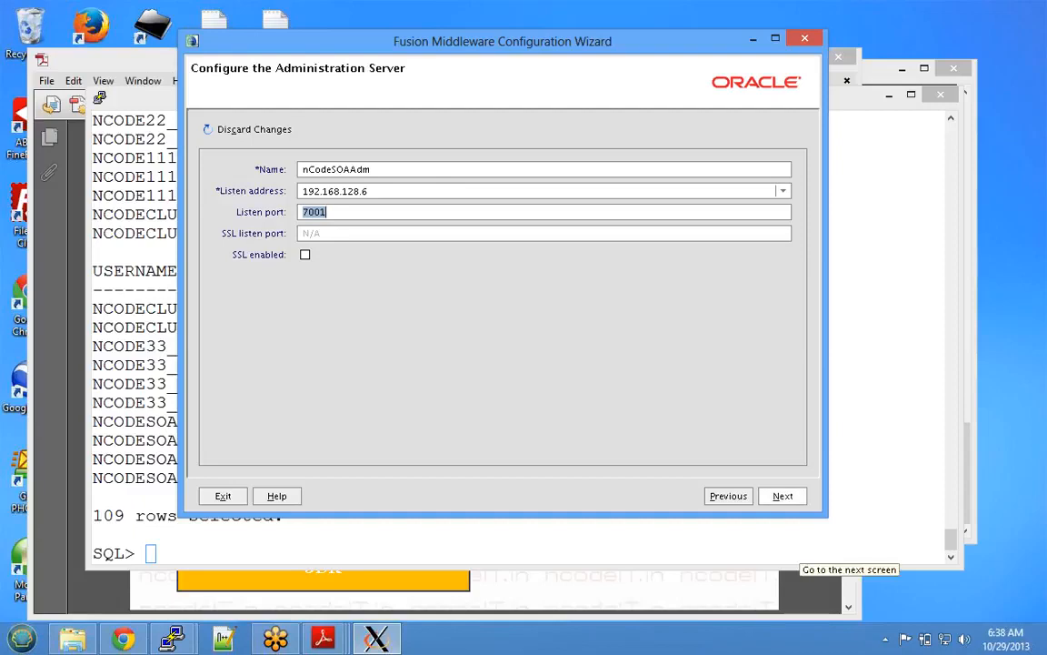
click(783, 496)
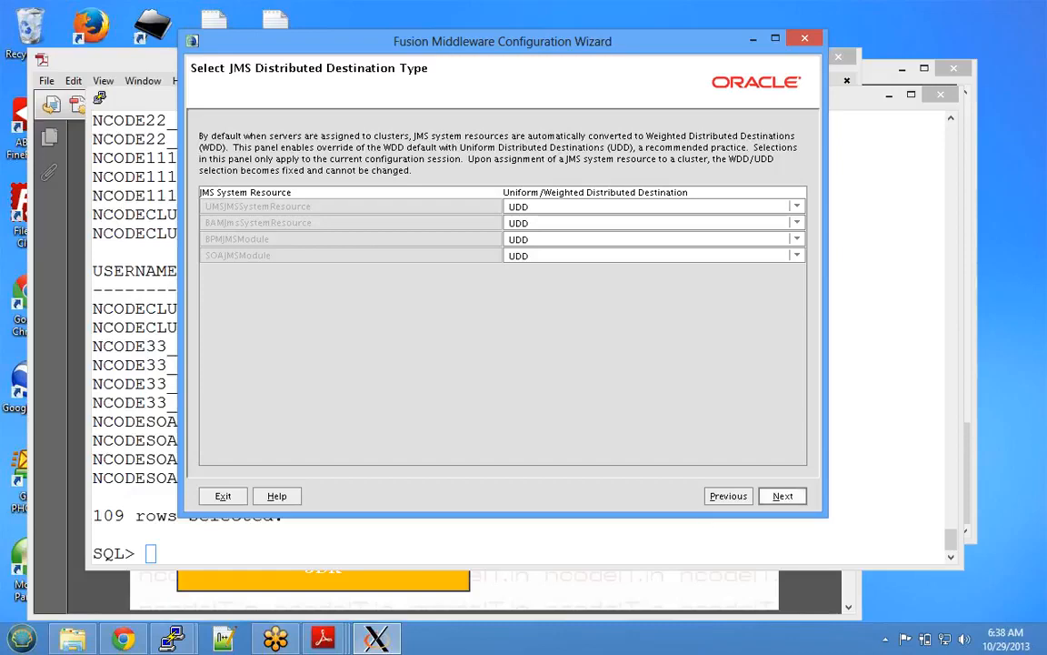
- Keep UDD for all four JMS modules and advance to managed servers
key(Return)
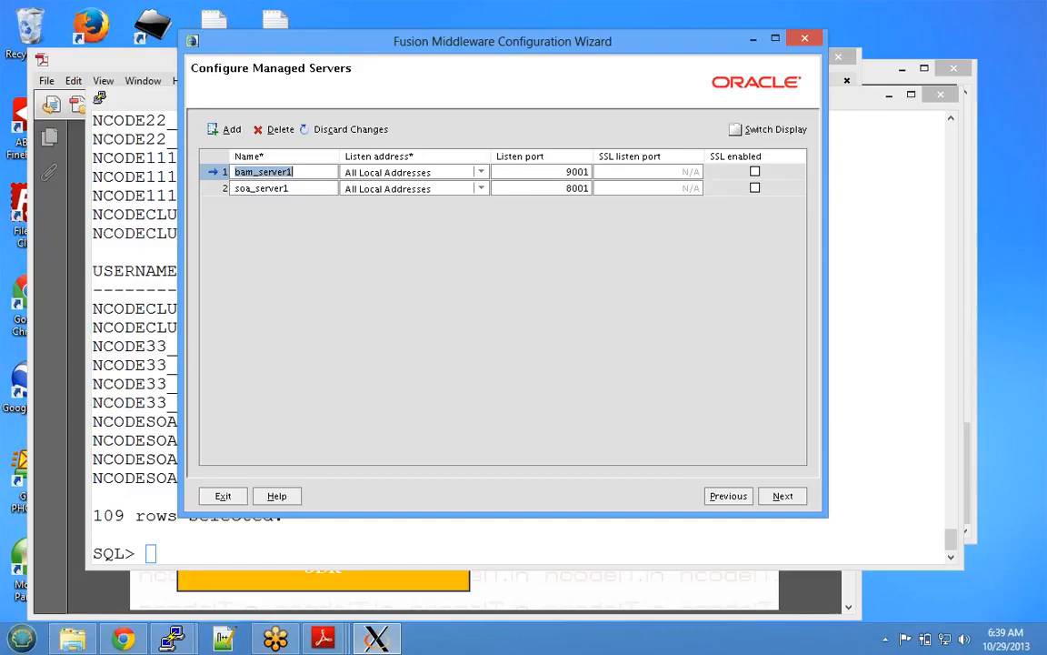
- Set the listen address 192.168.128.6 on bam_server1 and soa_server1, then continue
key(Tab)
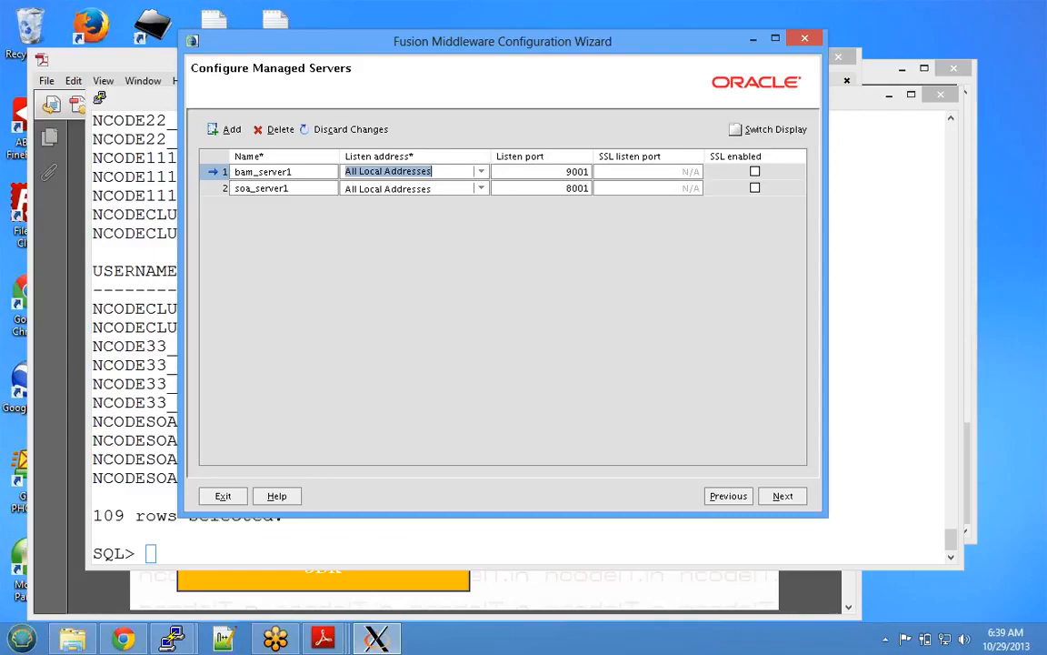
text(192.168.128.6)
key(Return)
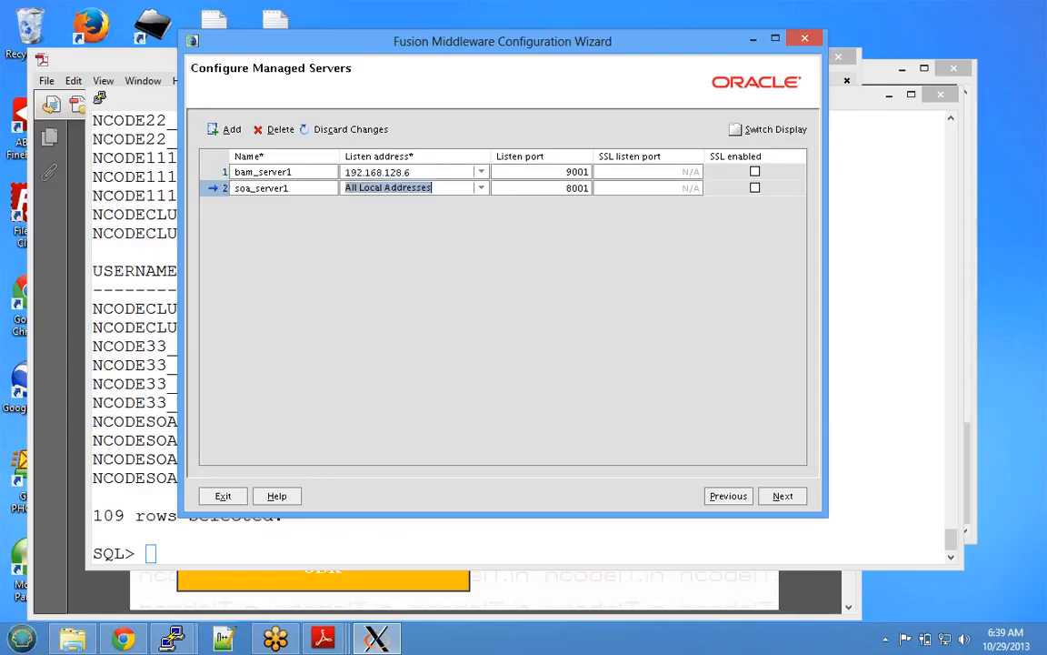
text(192.168.128.6)
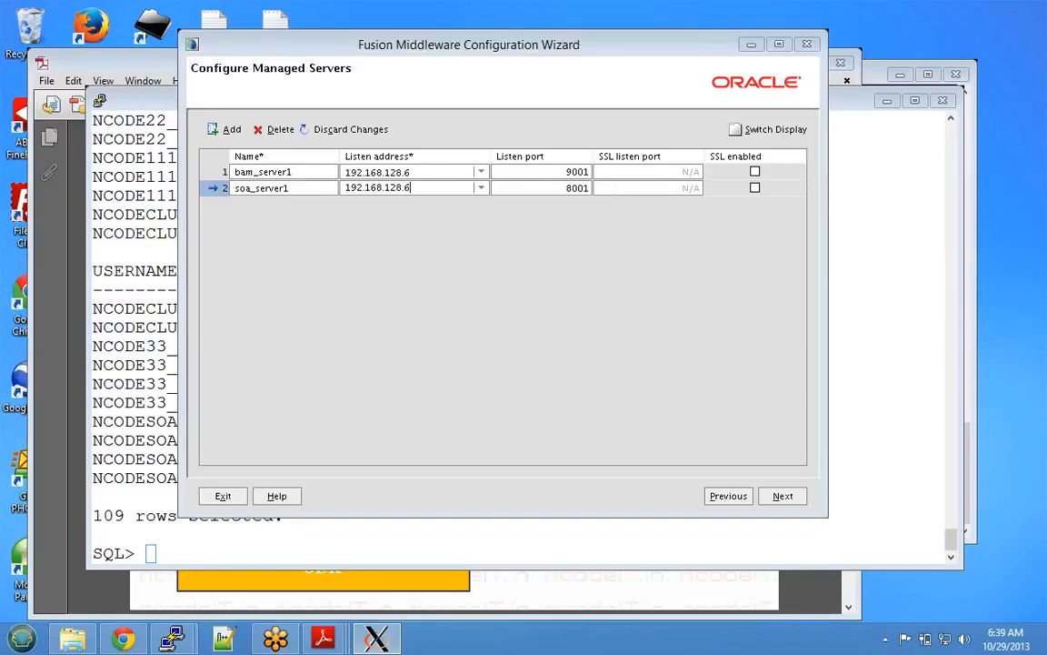
click(807, 49)
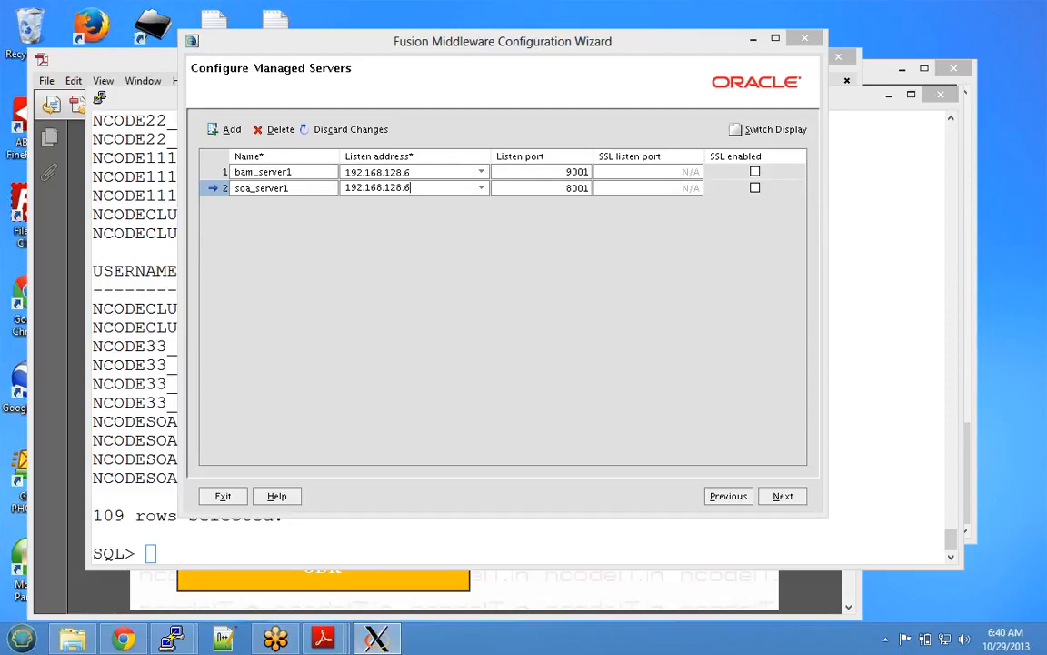
click(783, 496)
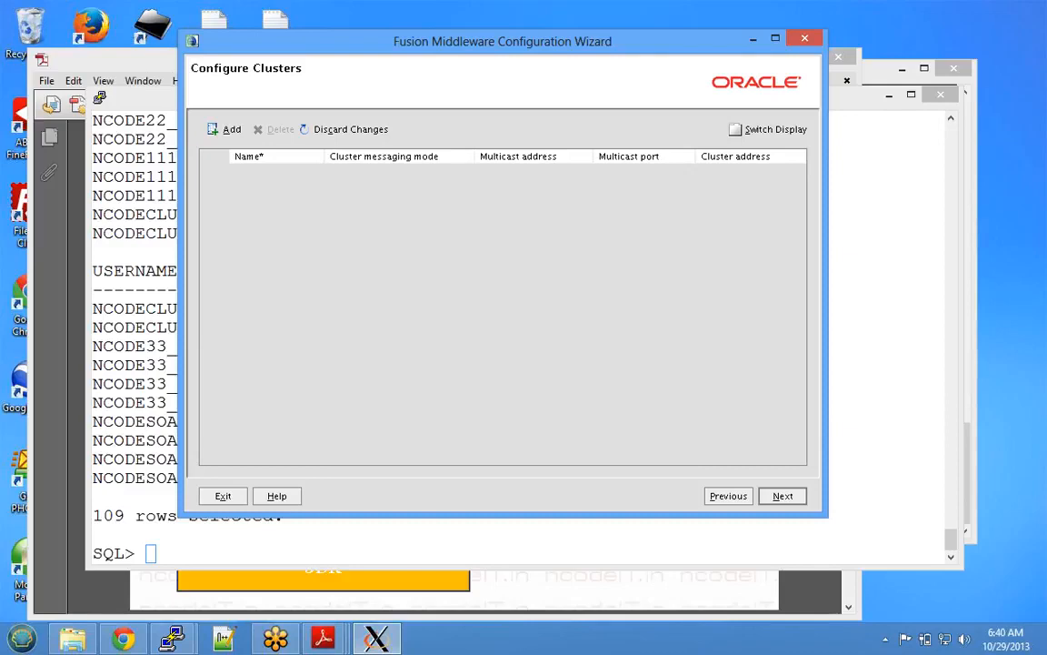
- Skip clusters and create machine M1 with node manager address 192.168.128.6
key(Return)
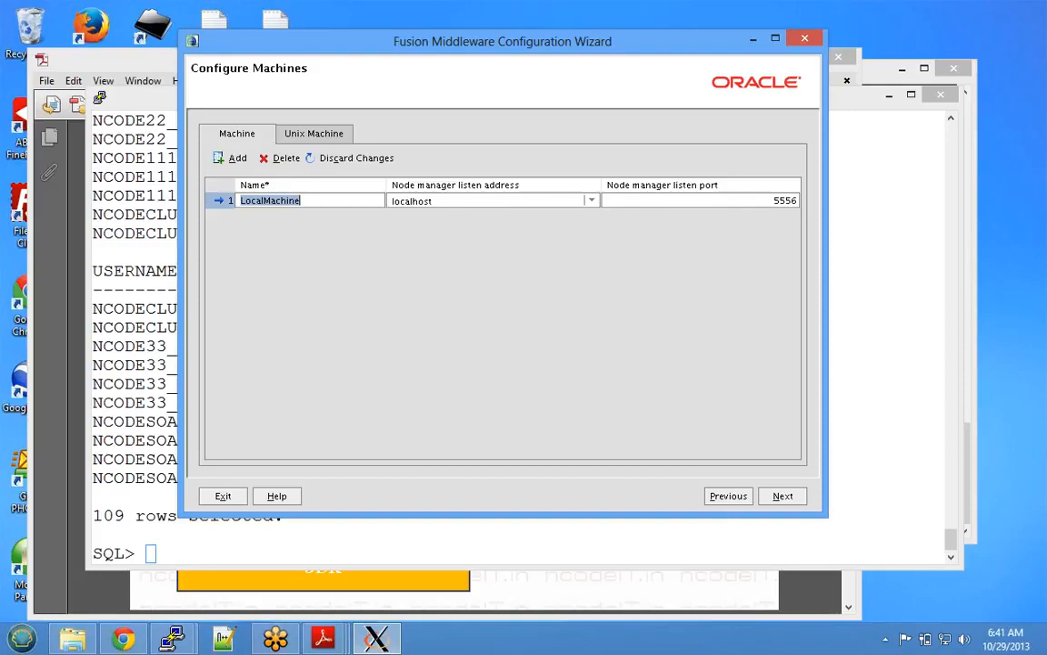
text(M1)
key(Tab)
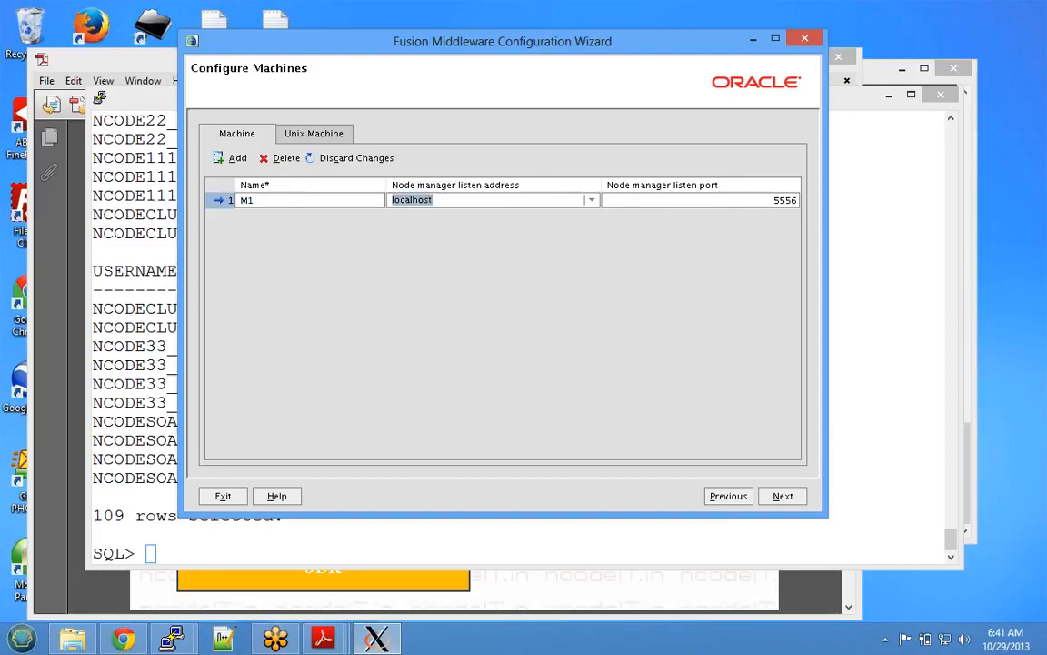
text(192.168.128.6)
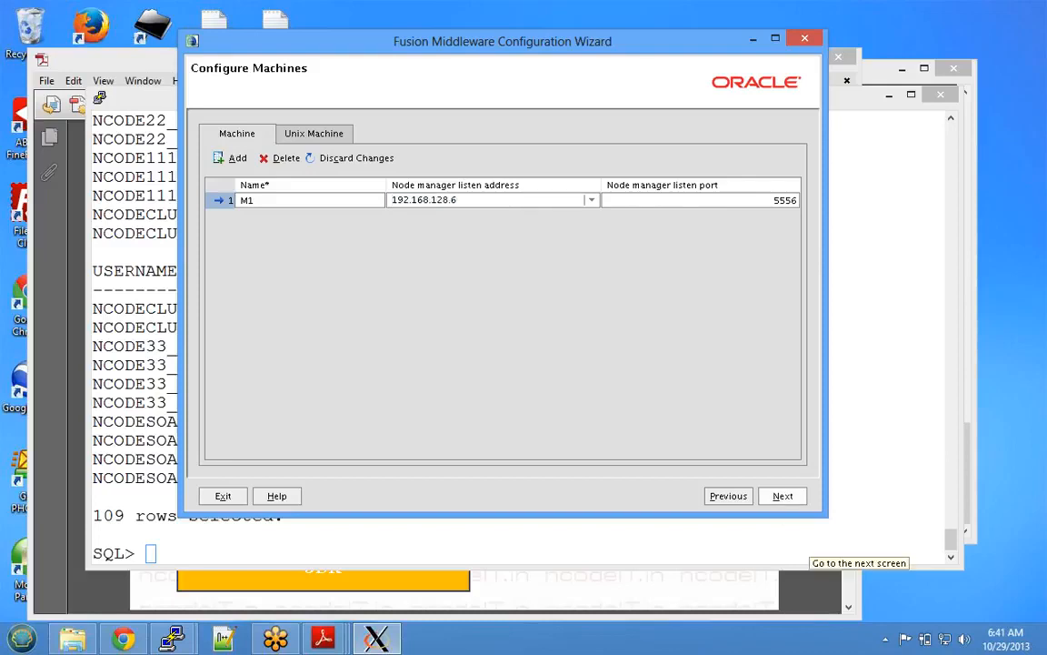
click(782, 496)
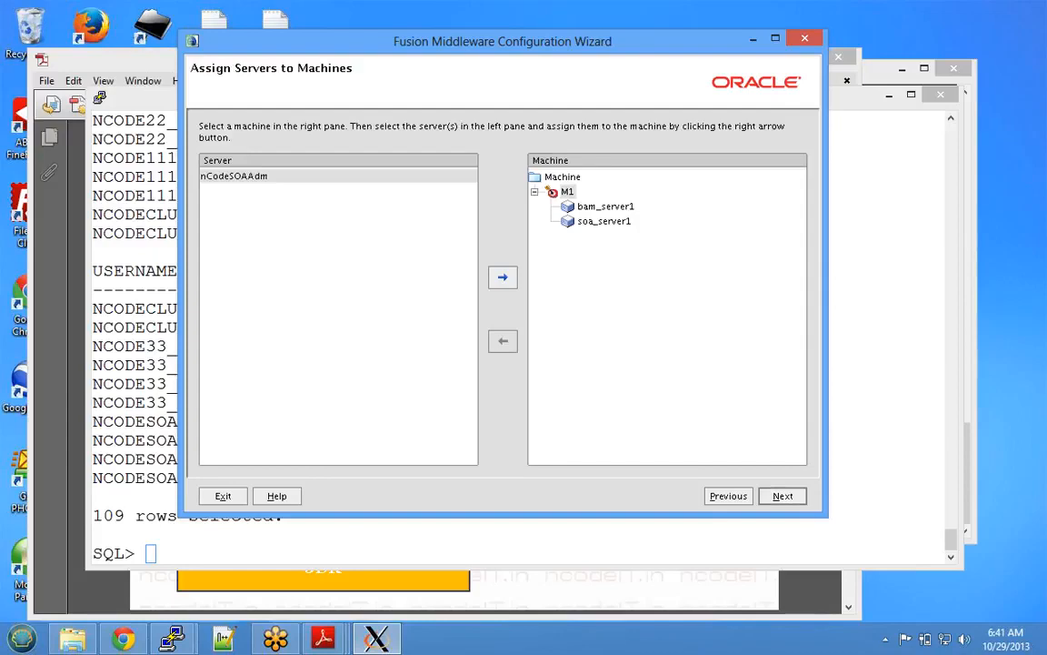
- Assign nCodeSOAAdm to machine M1 and advance to the Target Deployments page
click(502, 276)
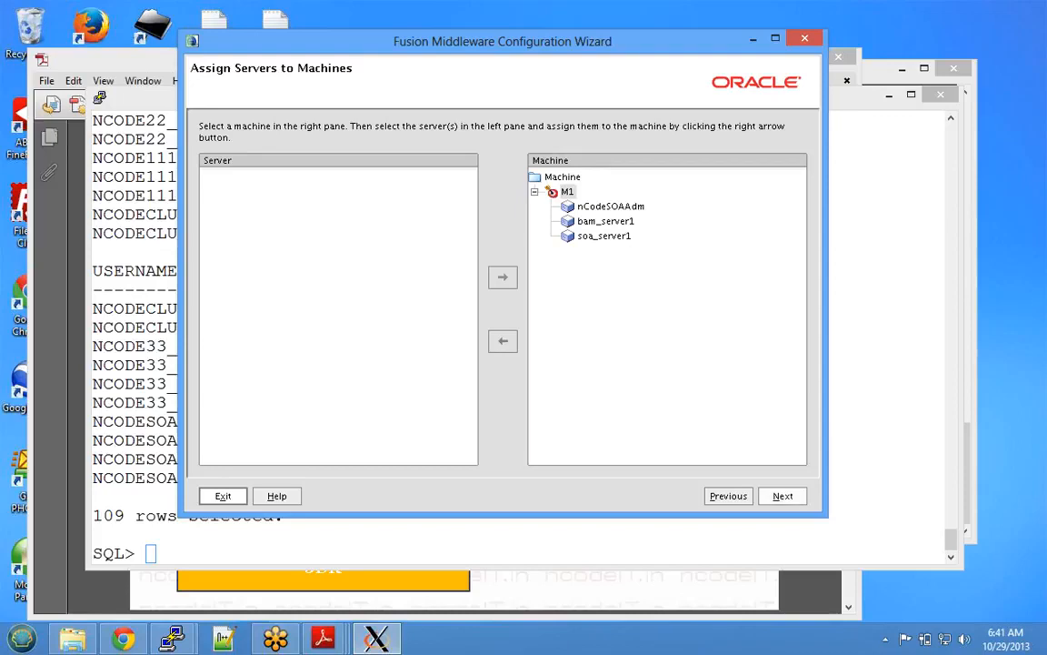
click(783, 495)
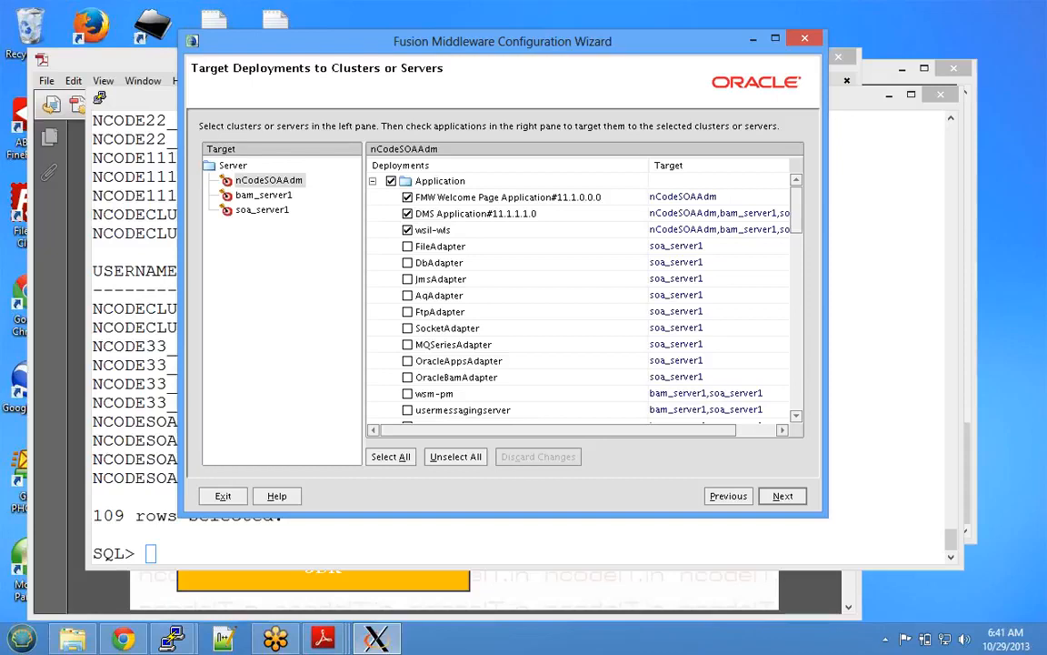
- Review the Application and Library deployment targets, keep the defaults, and continue
scroll(582, 296, down, 2)
scroll(582, 296, down, 4)
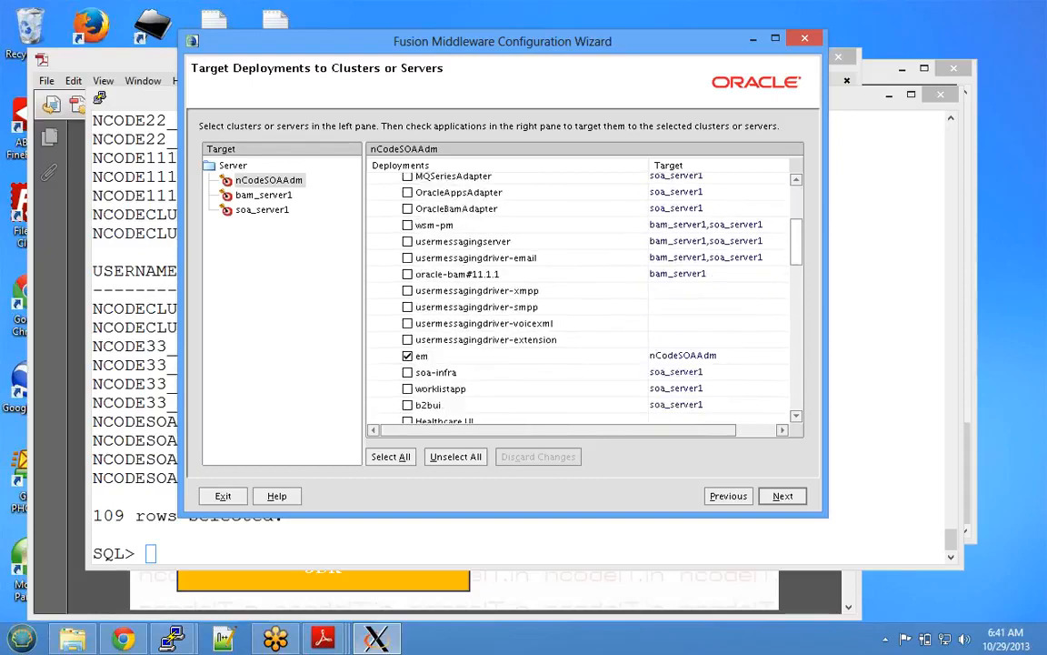
scroll(582, 296, down, 1)
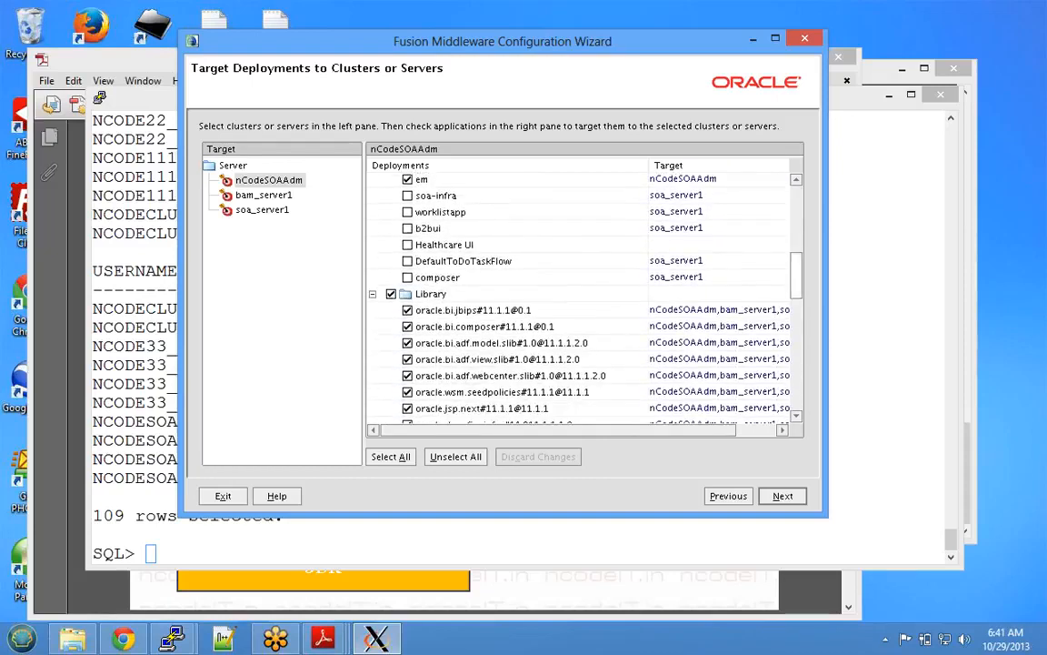
scroll(582, 296, down, 6)
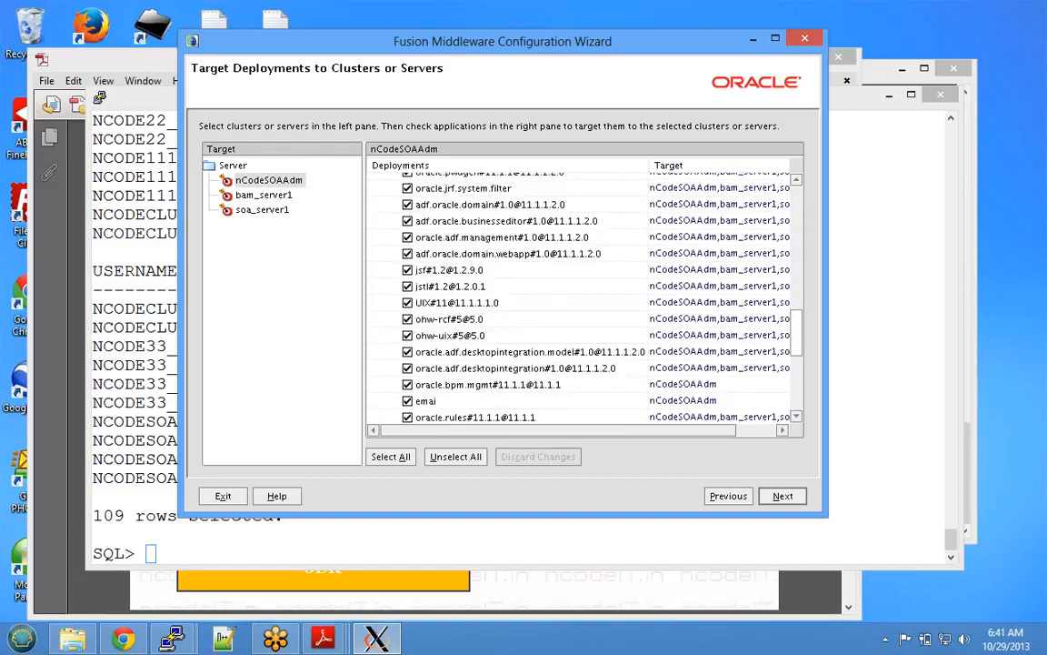
scroll(582, 295, down, 7)
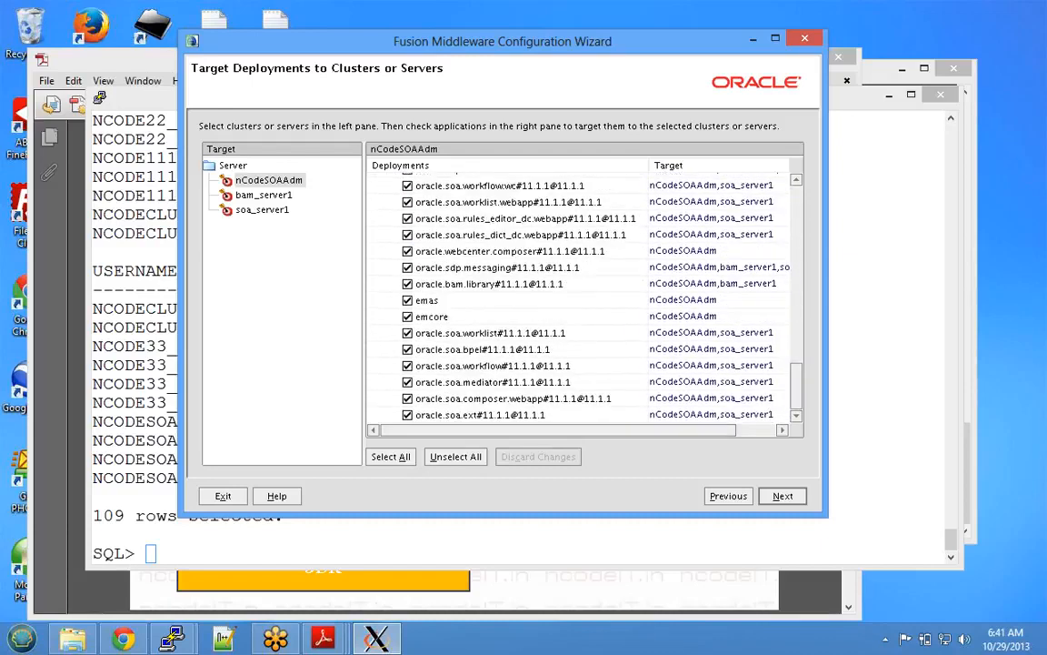
mouse_move(558, 431)
mouse_down()
mouse_move(600, 430)
mouse_move(558, 430)
mouse_up()
scroll(581, 300, up, 10)
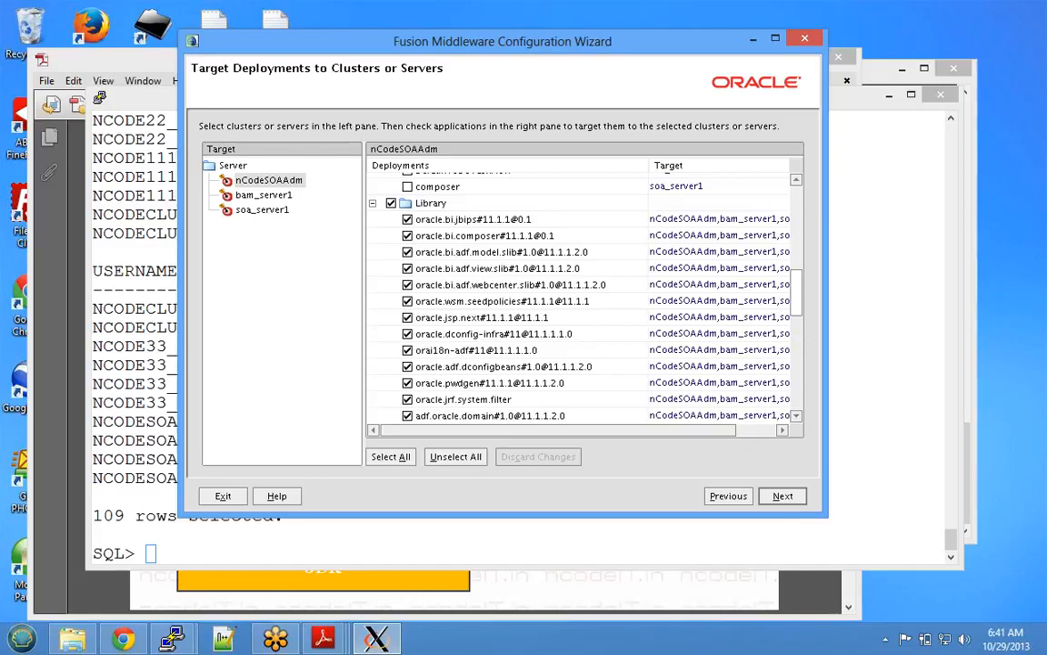
scroll(582, 291, down, 3)
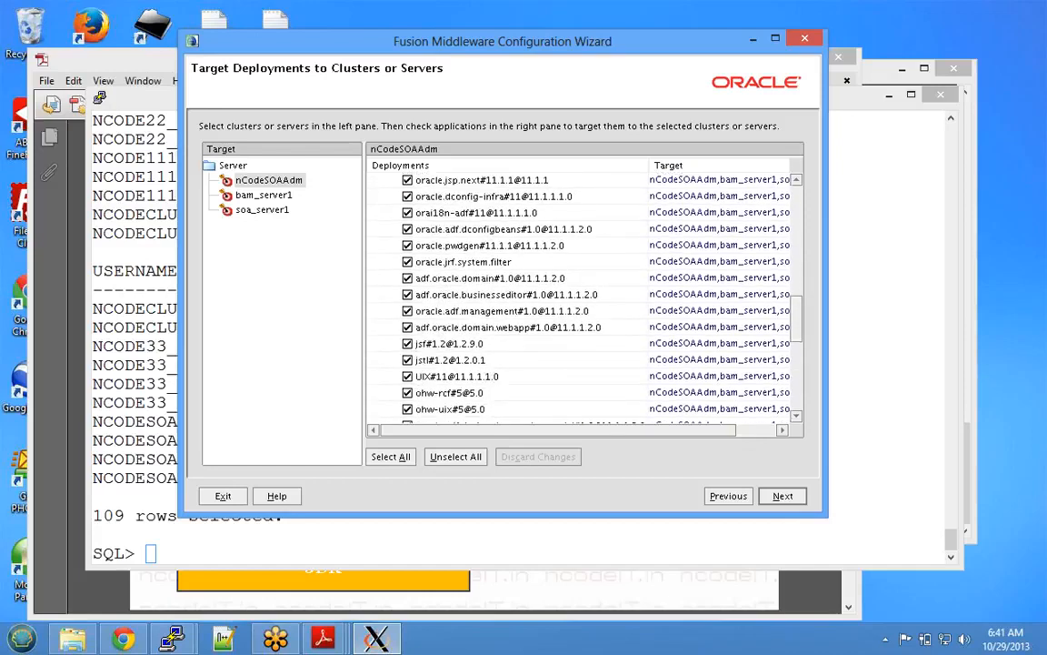
scroll(581, 291, down, 8)
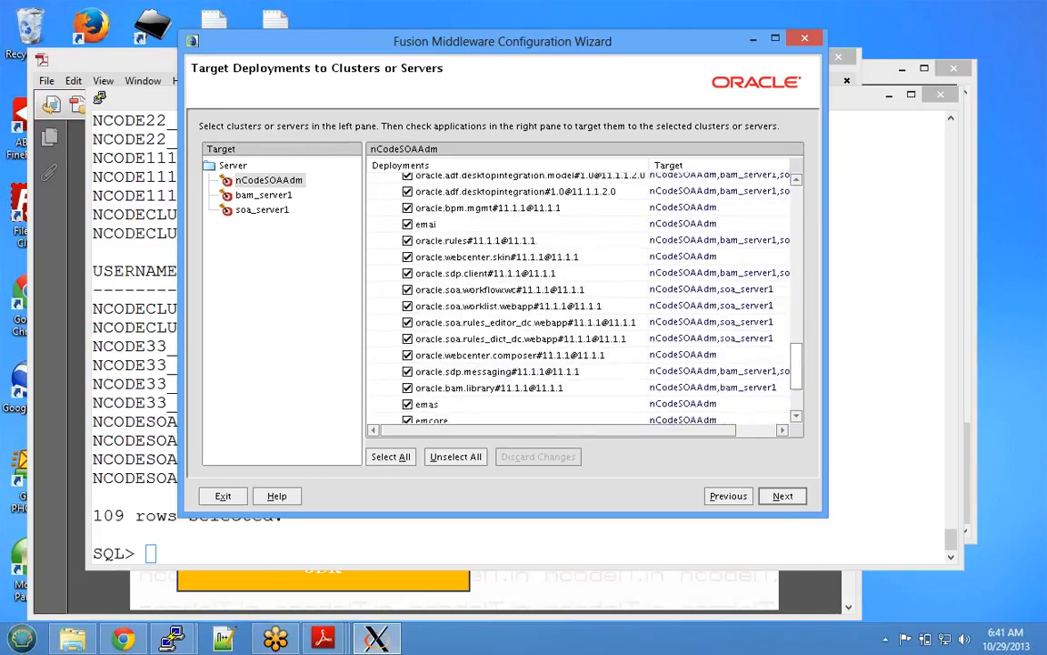
scroll(582, 291, up, 8)
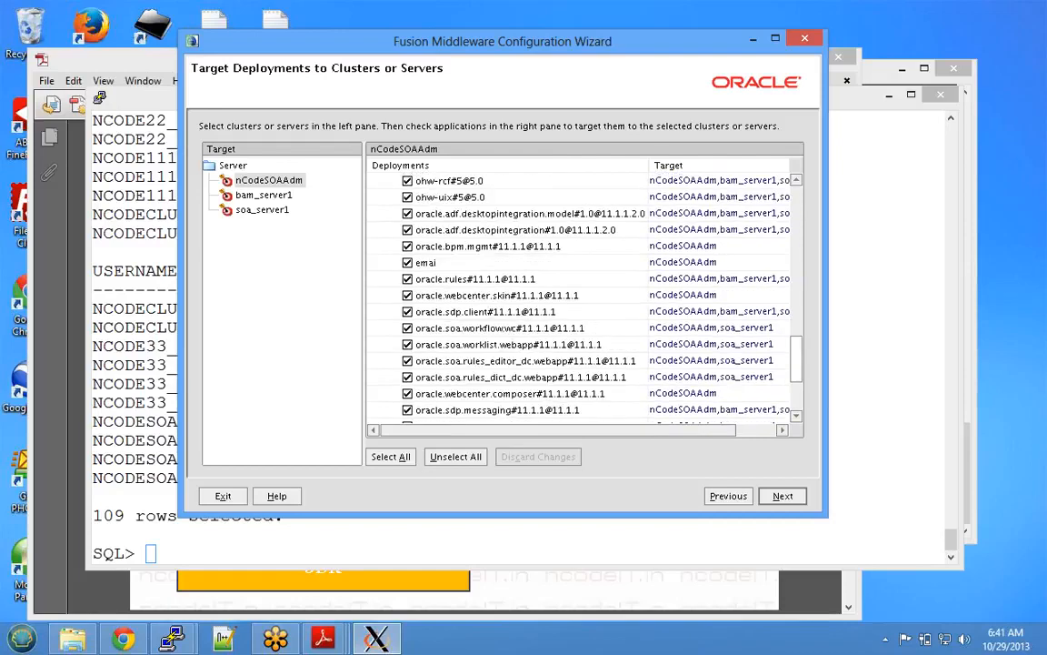
scroll(582, 291, up, 5)
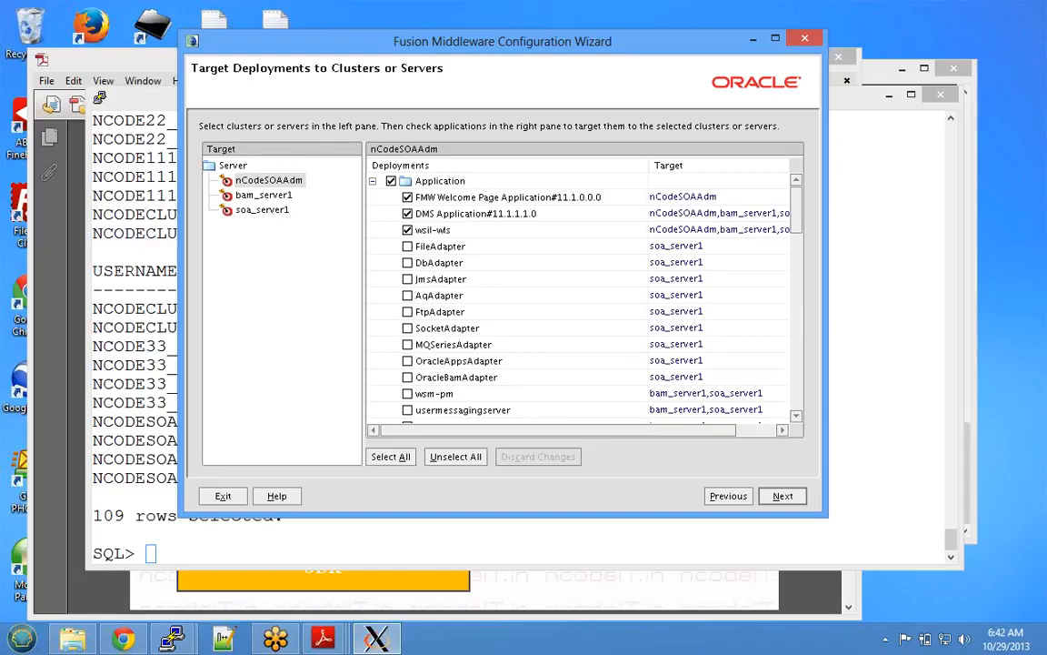
drag(581, 430, 621, 430)
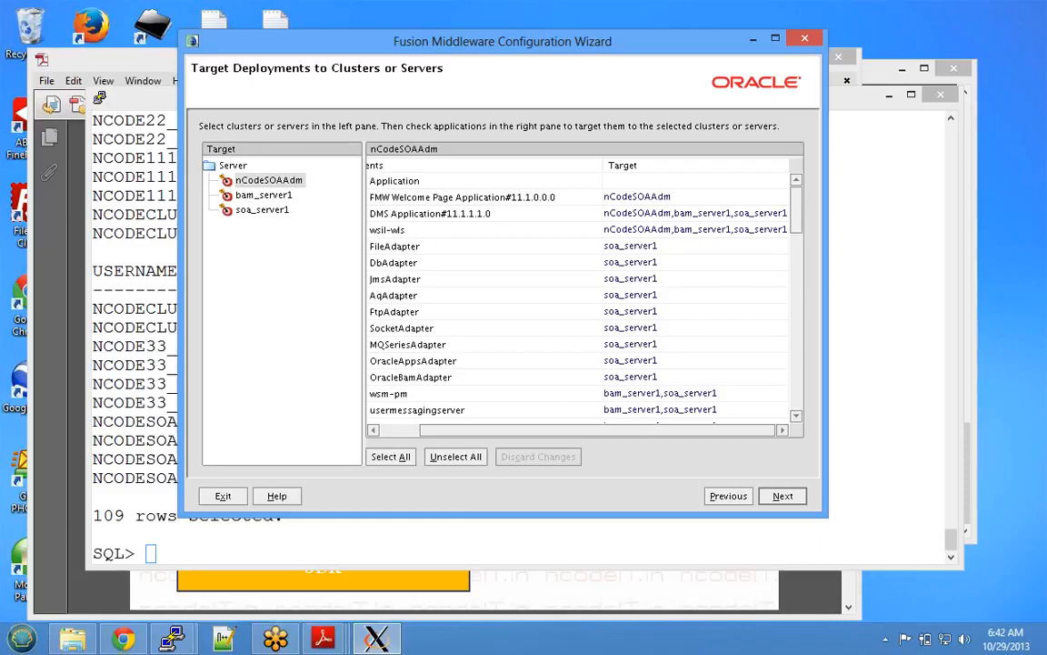
scroll(582, 295, down, 1)
scroll(582, 296, down, 2)
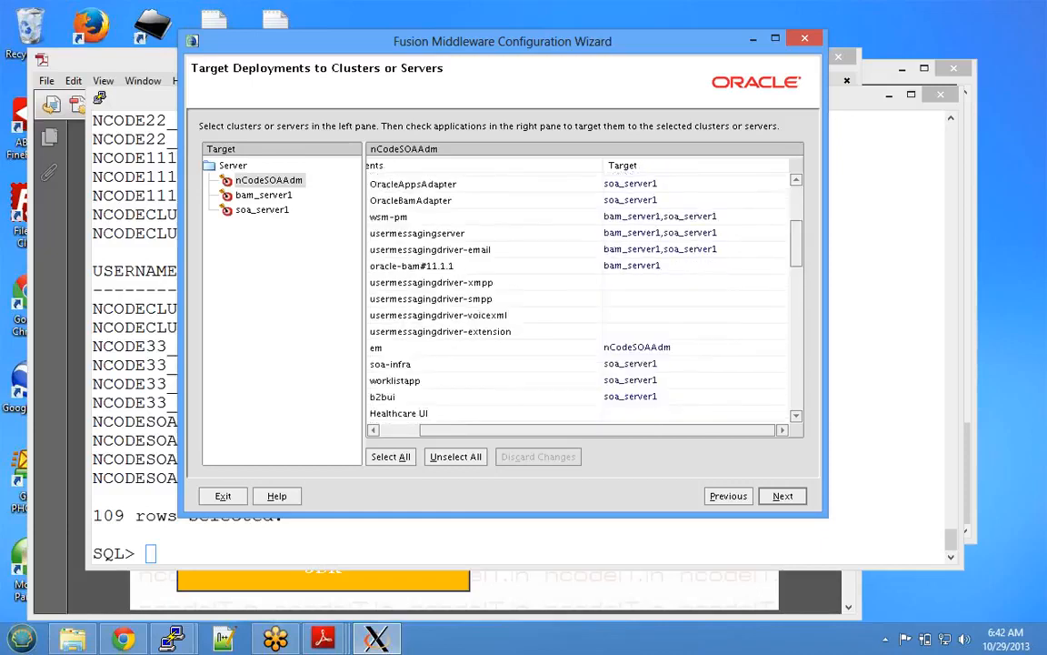
drag(597, 430, 558, 430)
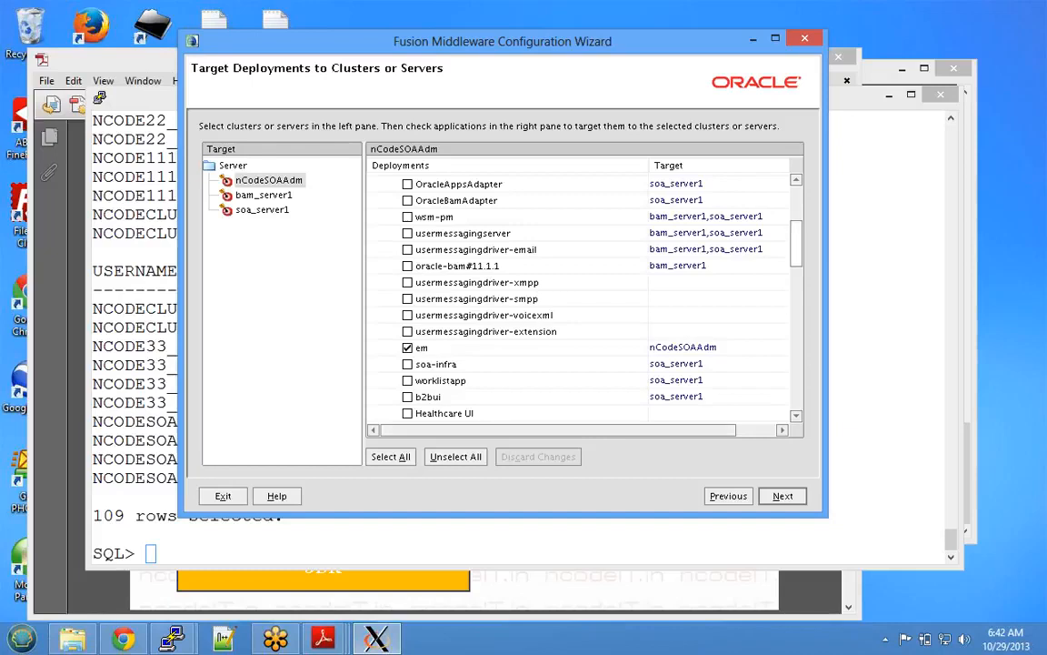
scroll(582, 291, down, 6)
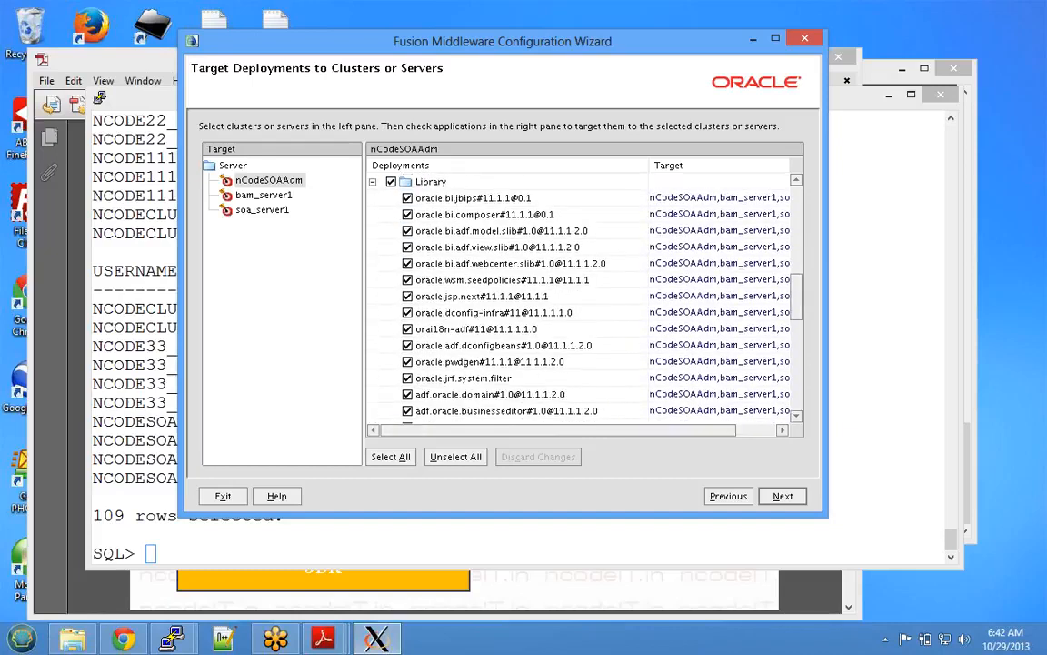
click(782, 495)
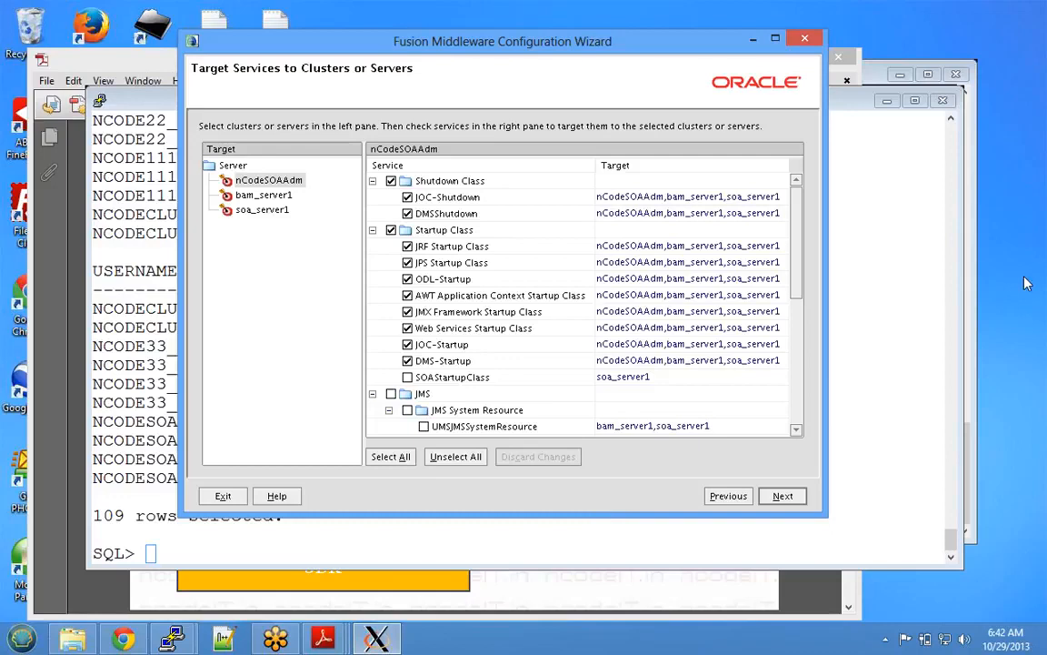
- Review the JMS, JDBC and Self Tuning service targets, keep the defaults, and continue
click(1041, 239)
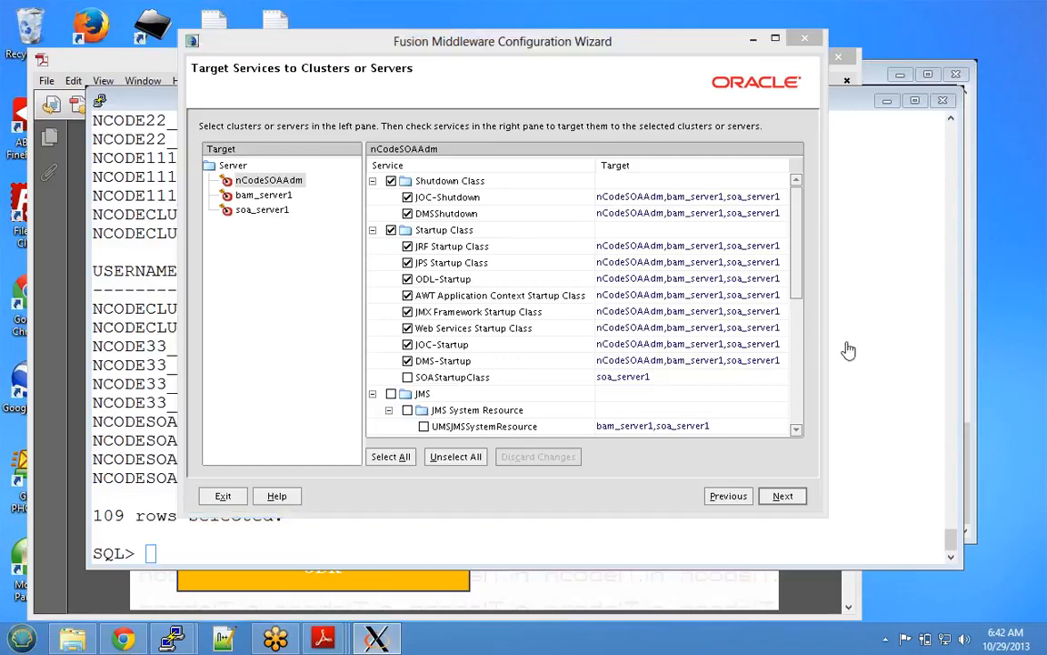
click(810, 39)
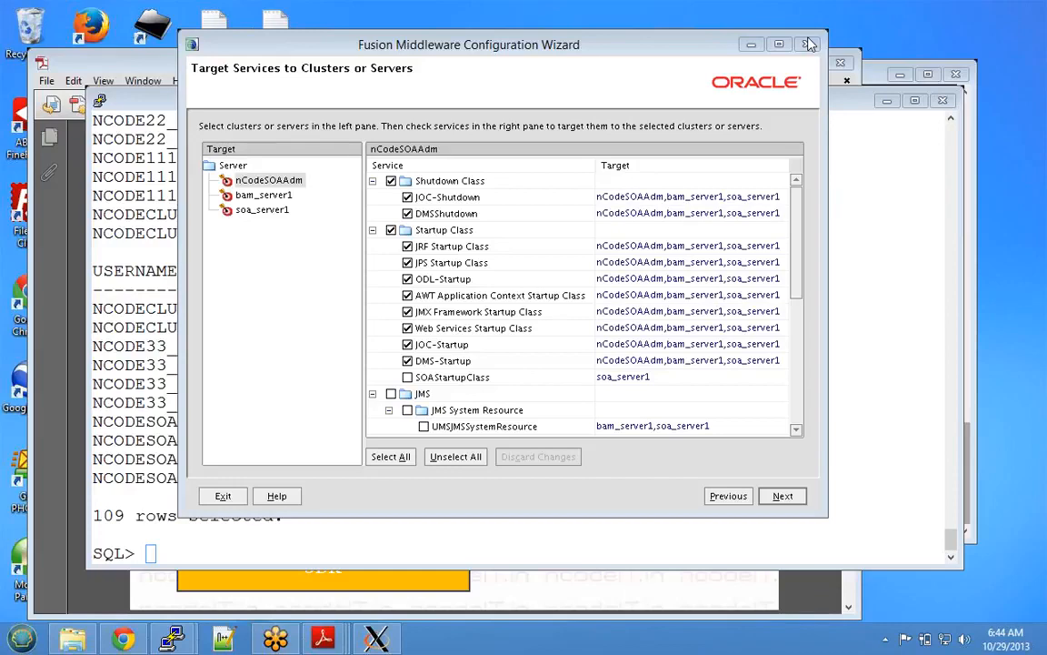
scroll(582, 300, down, 3)
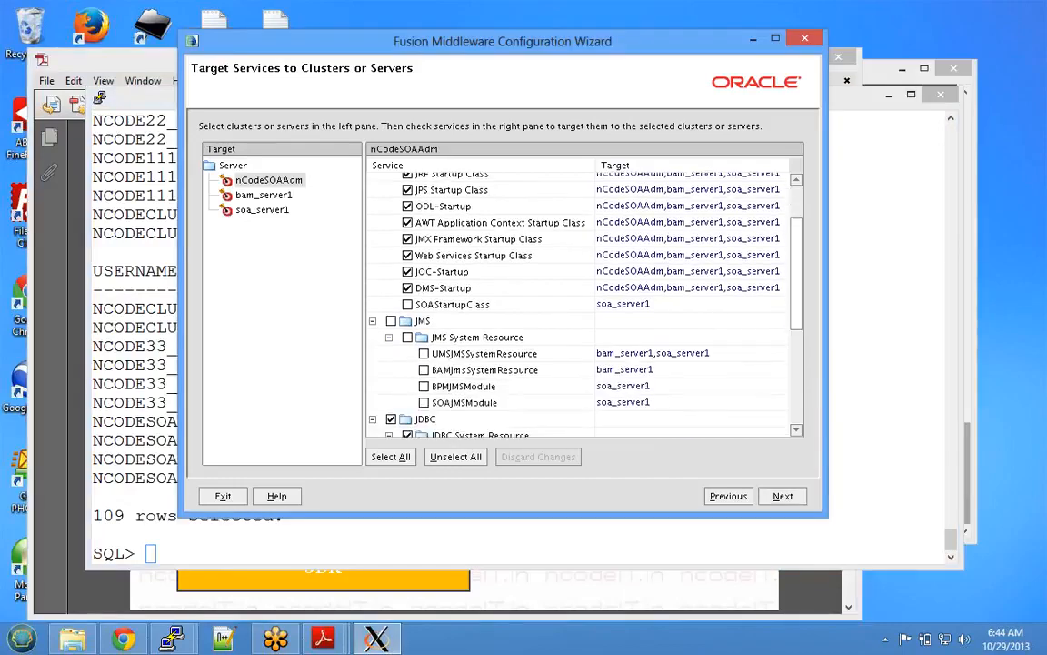
scroll(582, 300, up, 3)
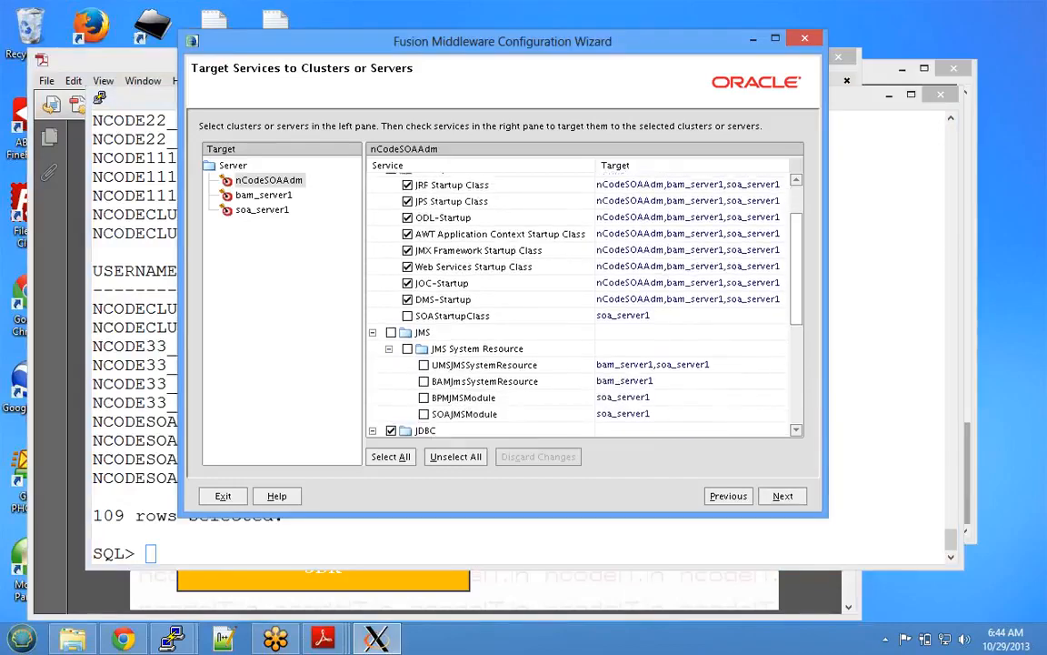
scroll(582, 300, down, 6)
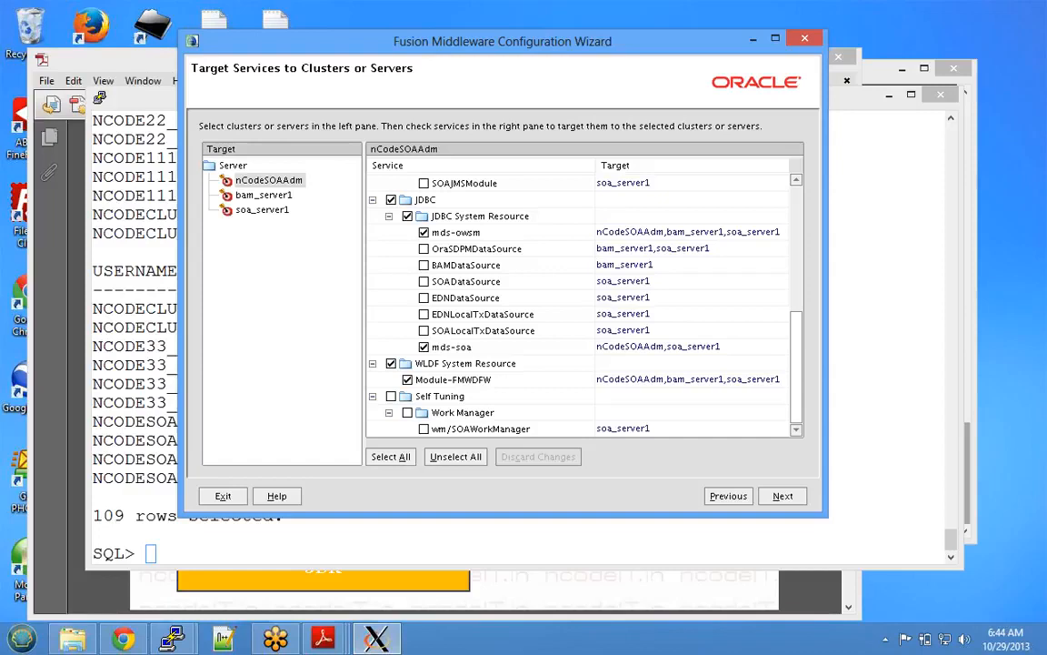
scroll(582, 304, up, 2)
scroll(582, 305, up, 4)
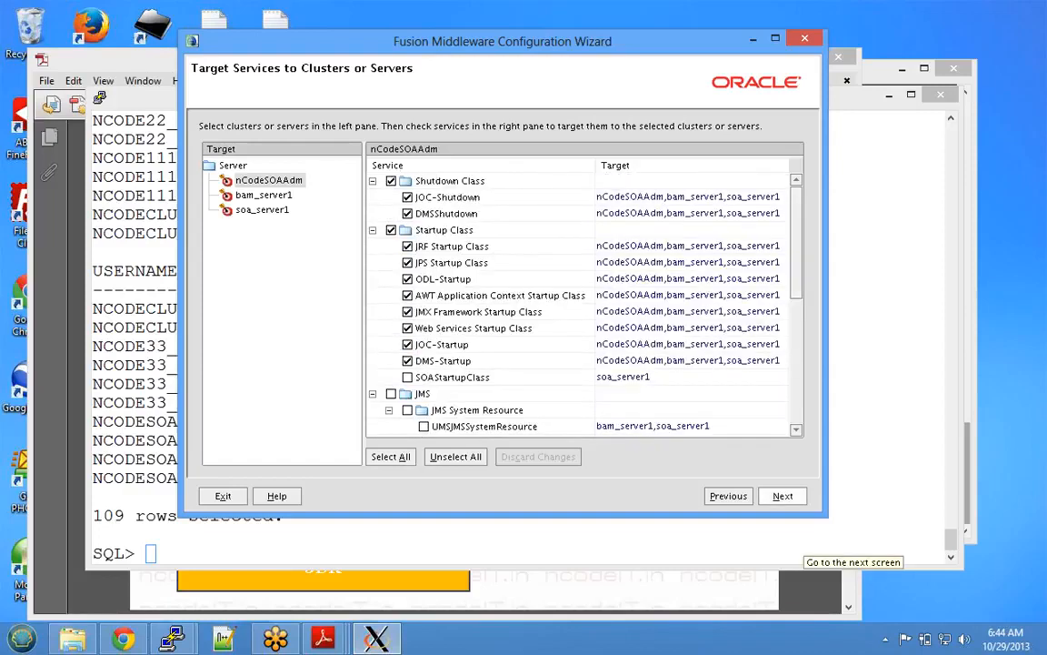
click(782, 496)
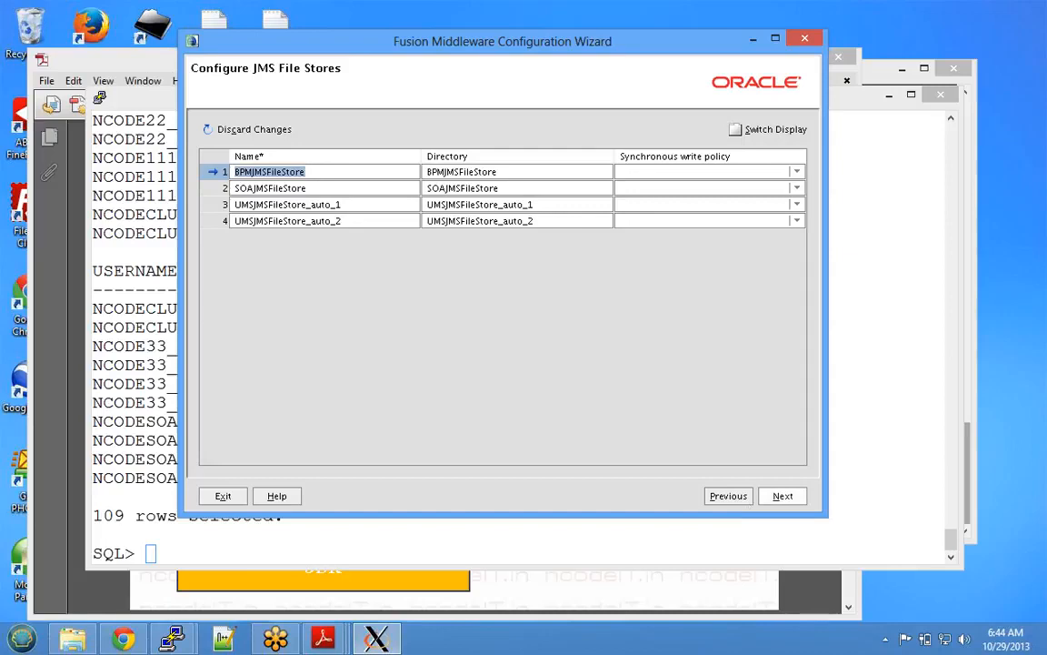
- Leave BPMJMSFileStore, SOAJMSFileStore and both UMSJMSFileStore_auto stores unchanged and continue to the summary
click(784, 496)
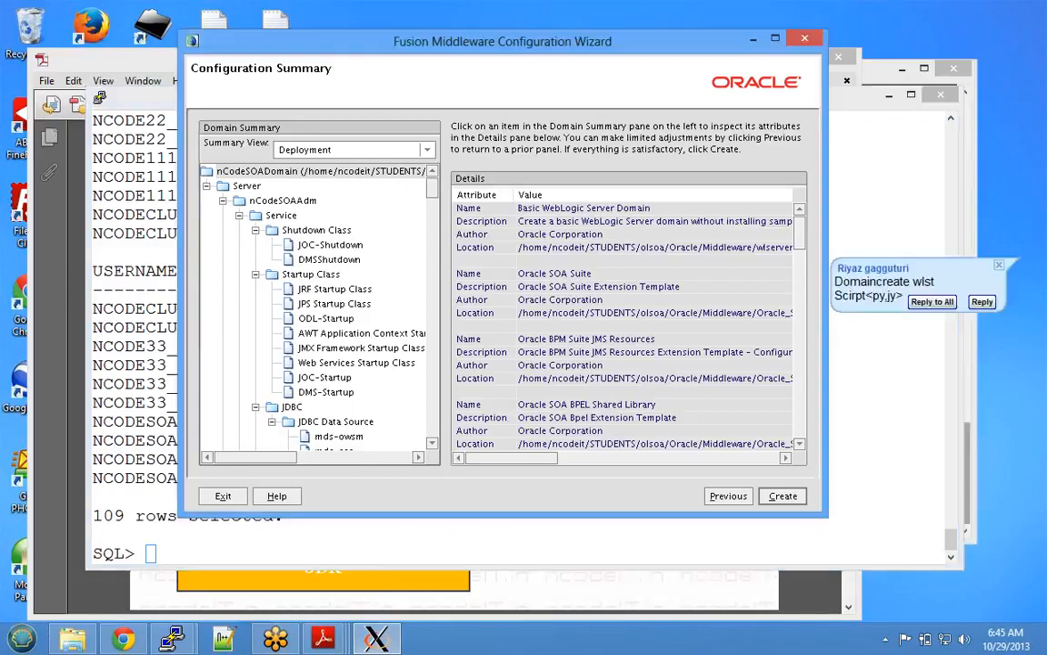
click(1040, 245)
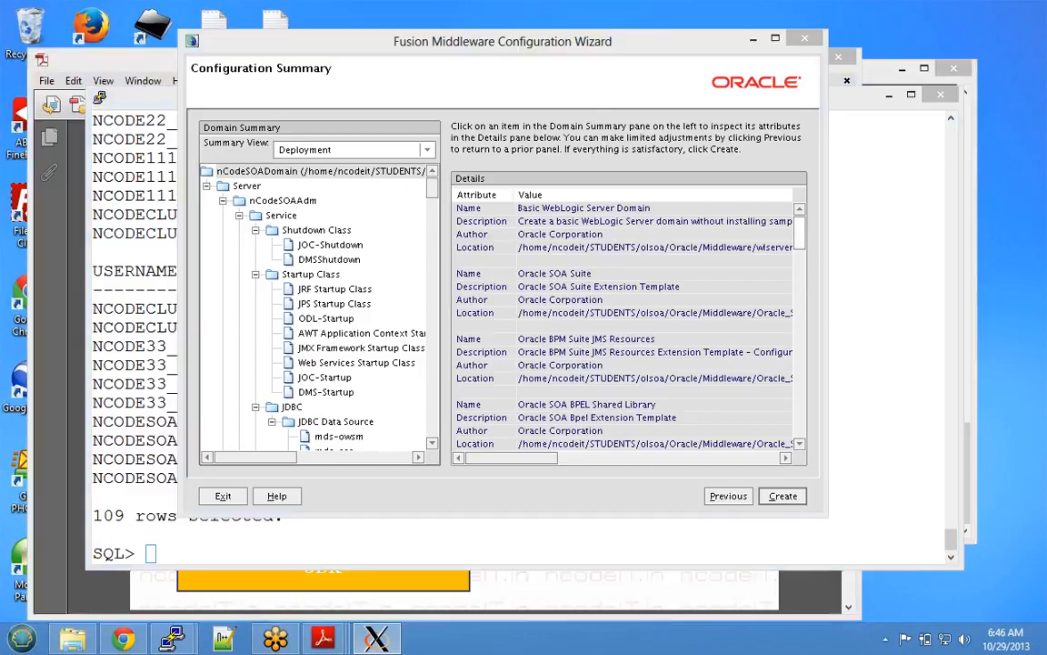
- Scroll through the Details pane to review the WebLogic, SOA and BPM templates
scroll(628, 319, down, 10)
scroll(628, 318, down, 10)
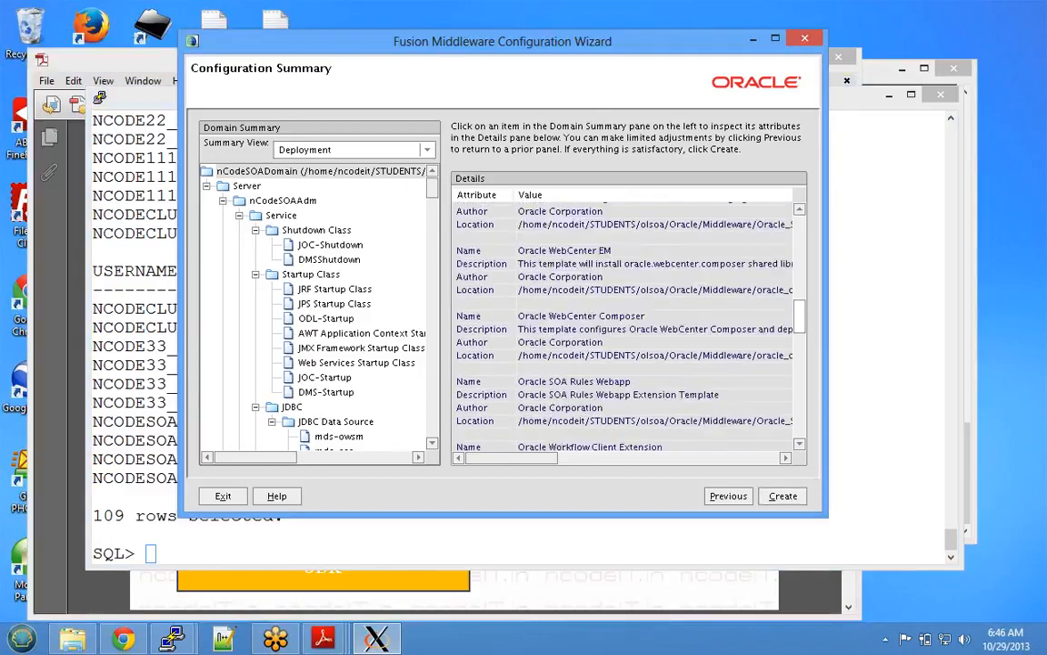
scroll(627, 318, down, 1)
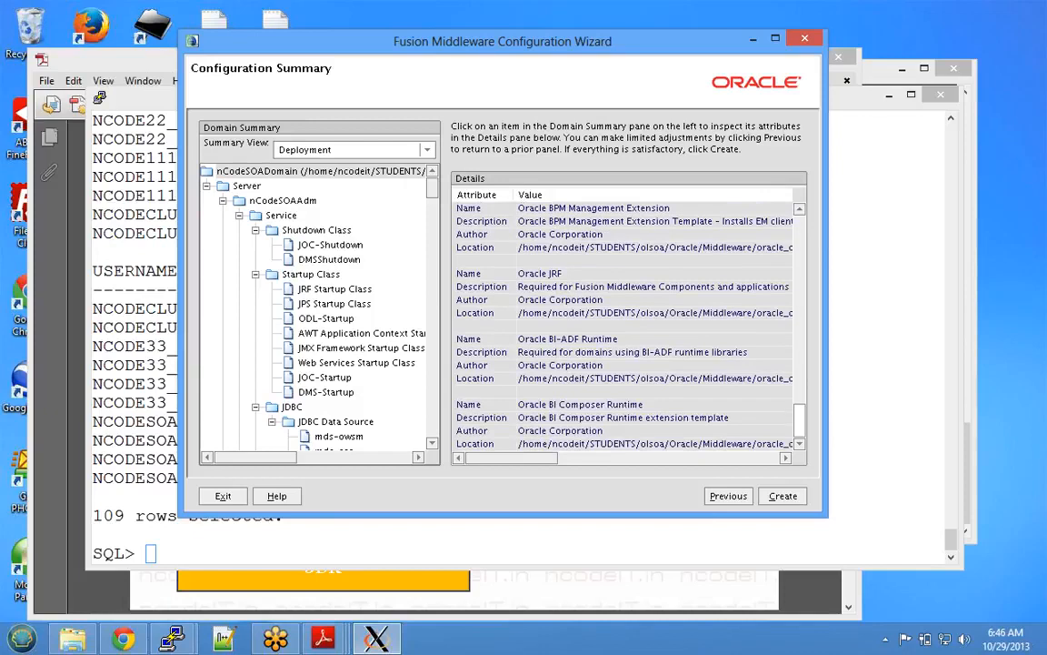
scroll(627, 318, up, 10)
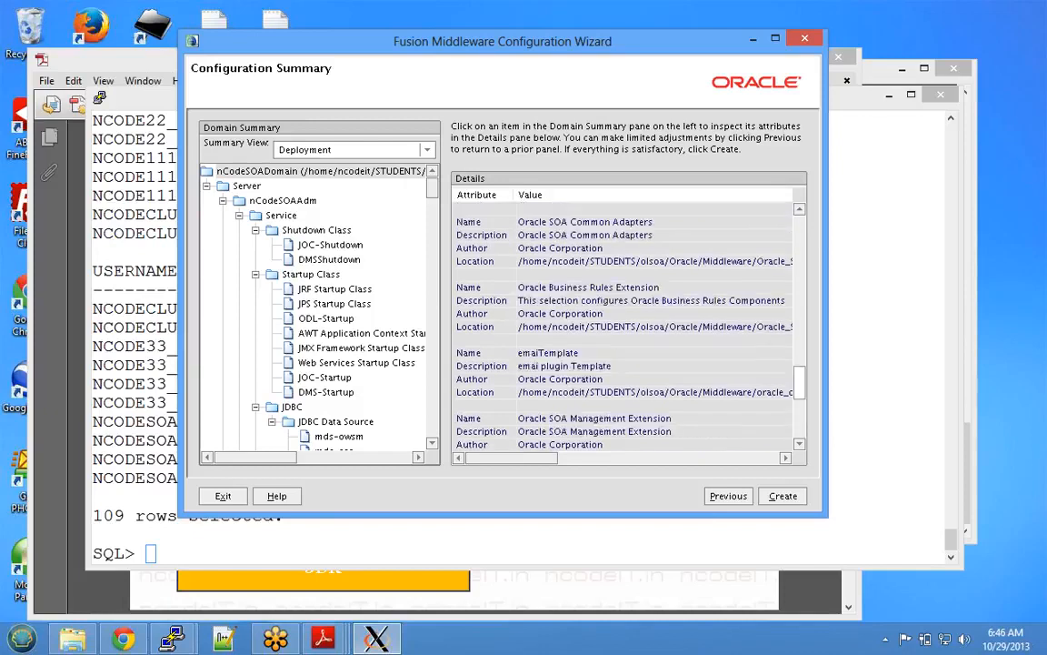
scroll(628, 318, up, 3)
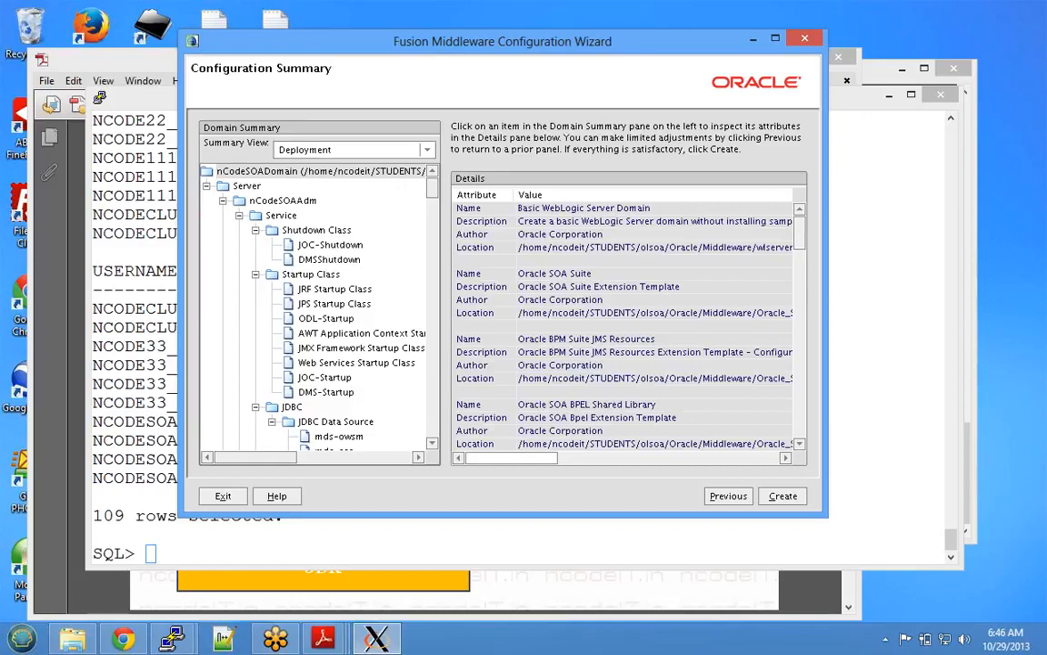
click(672, 459)
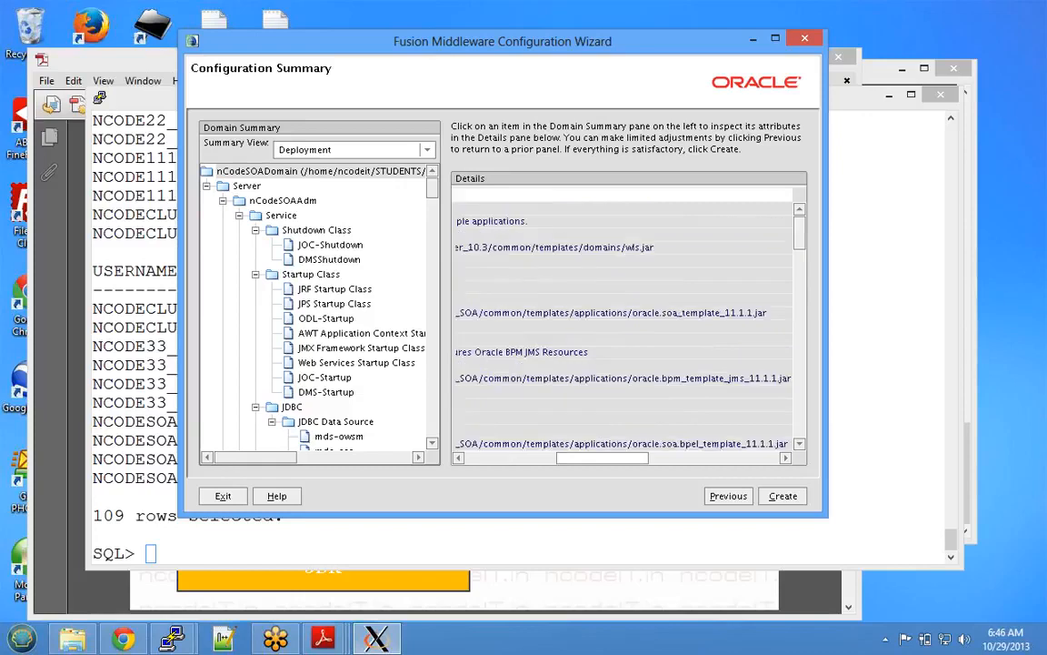
drag(602, 459, 503, 458)
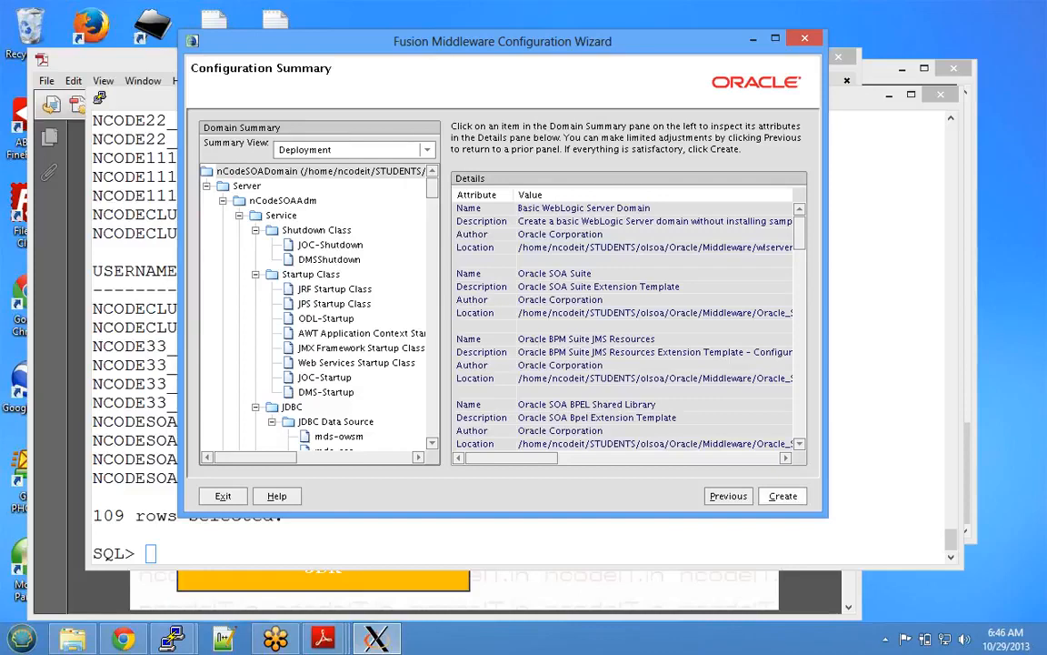
- Create the nCodeSOADomain domain and let progress reach 70%
click(783, 496)
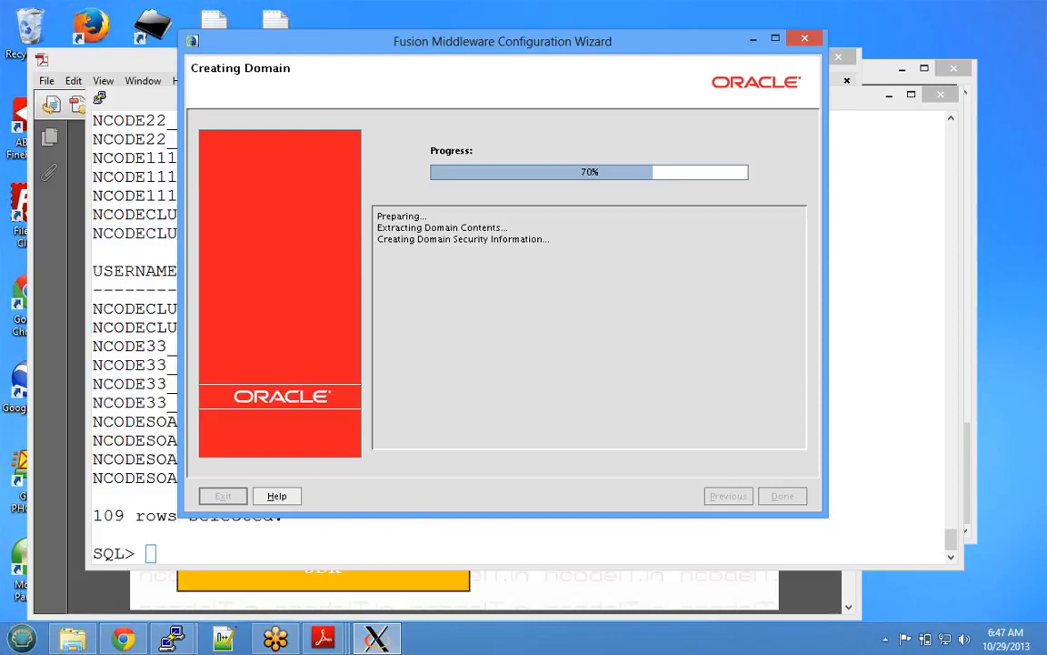
click(1035, 43)
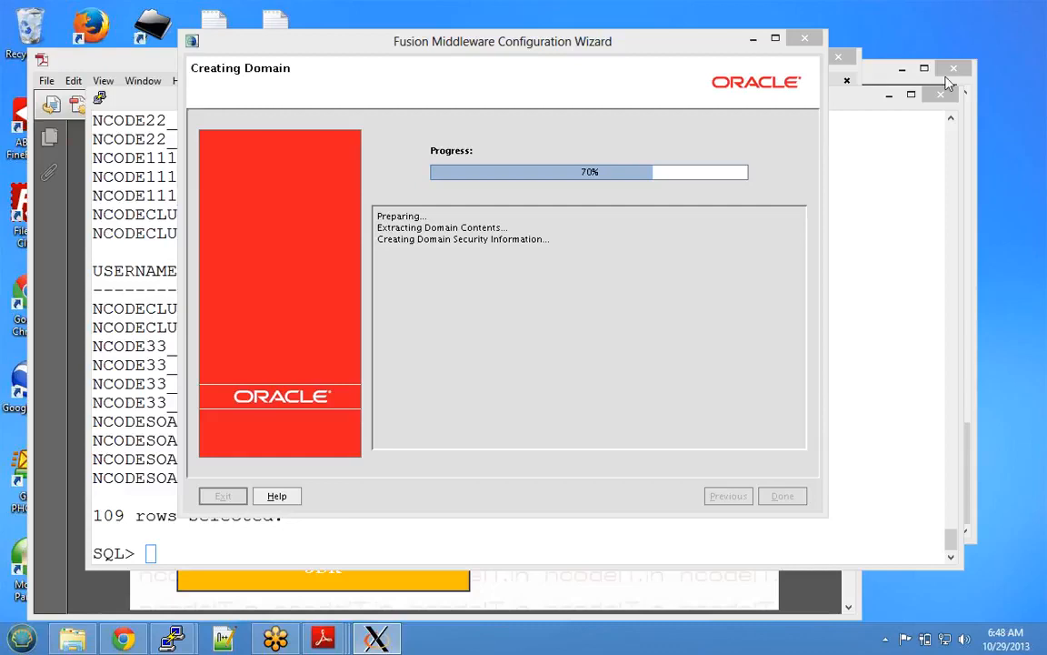
- Wait for creation to finish, mark the domain location and Admin Server URL, then close the wizard
click(1038, 43)
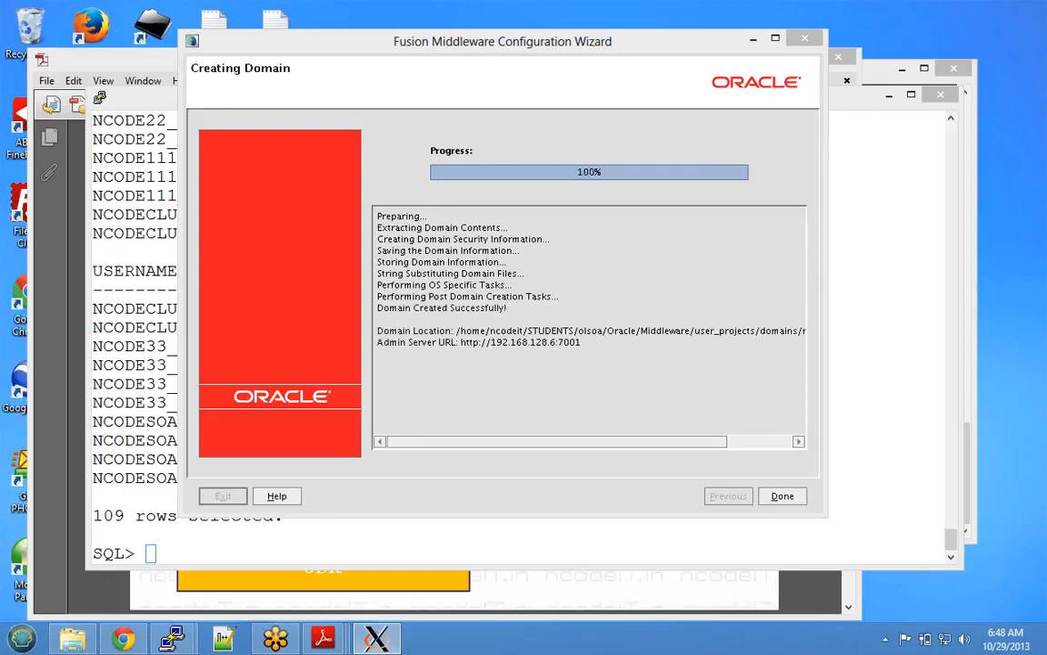
drag(457, 330, 804, 333)
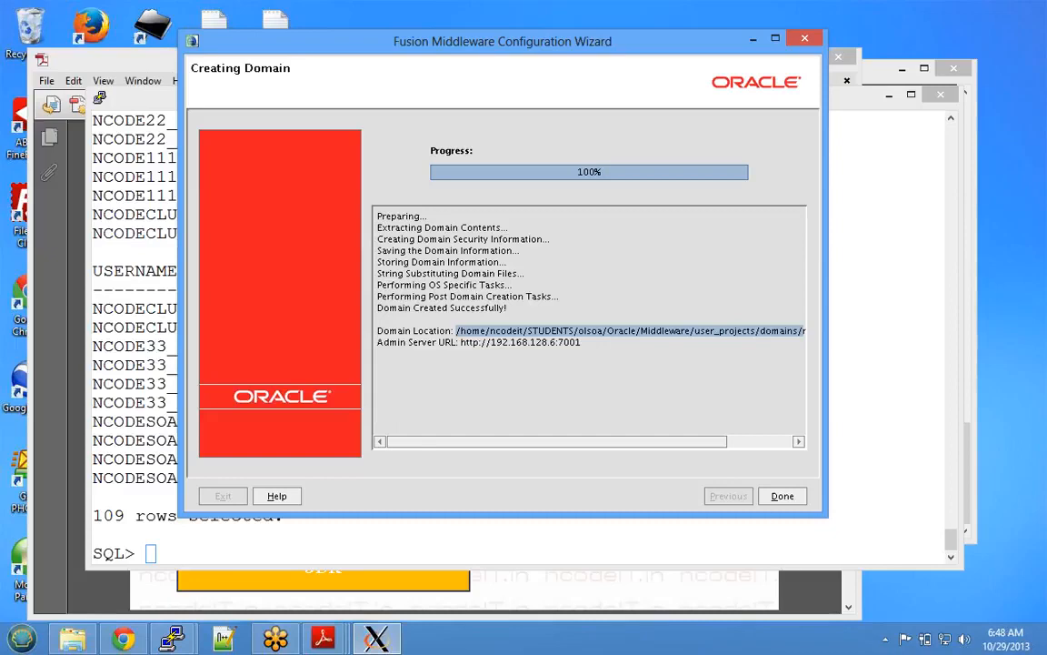
drag(461, 343, 581, 343)
click(783, 496)
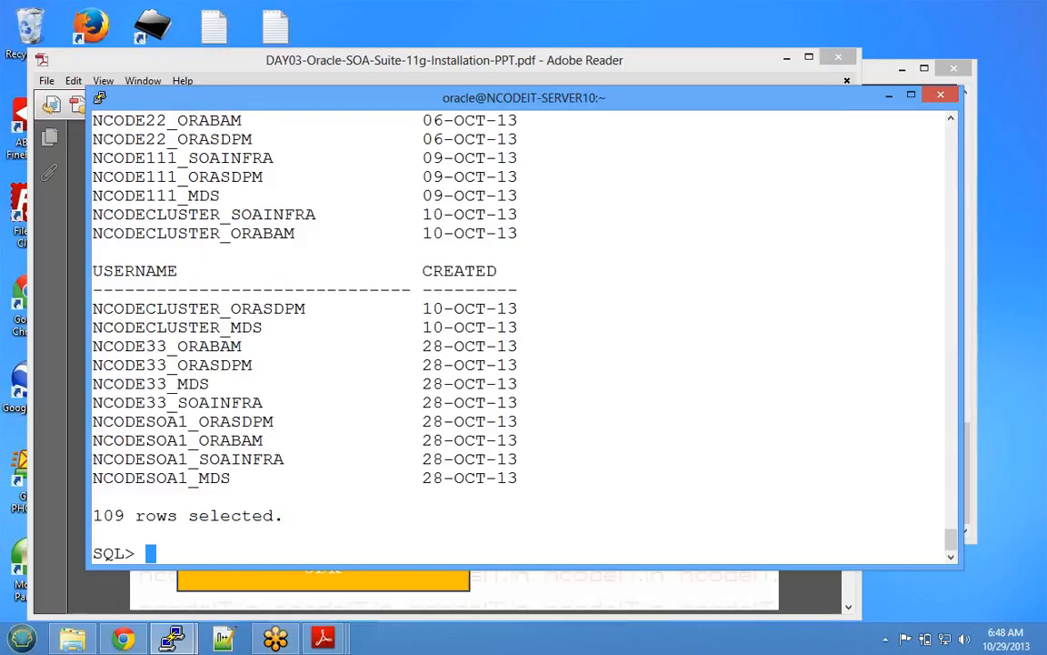
- Bring the ncodeit PuTTY session to the front and print the current folder with pwd
click(174, 639)
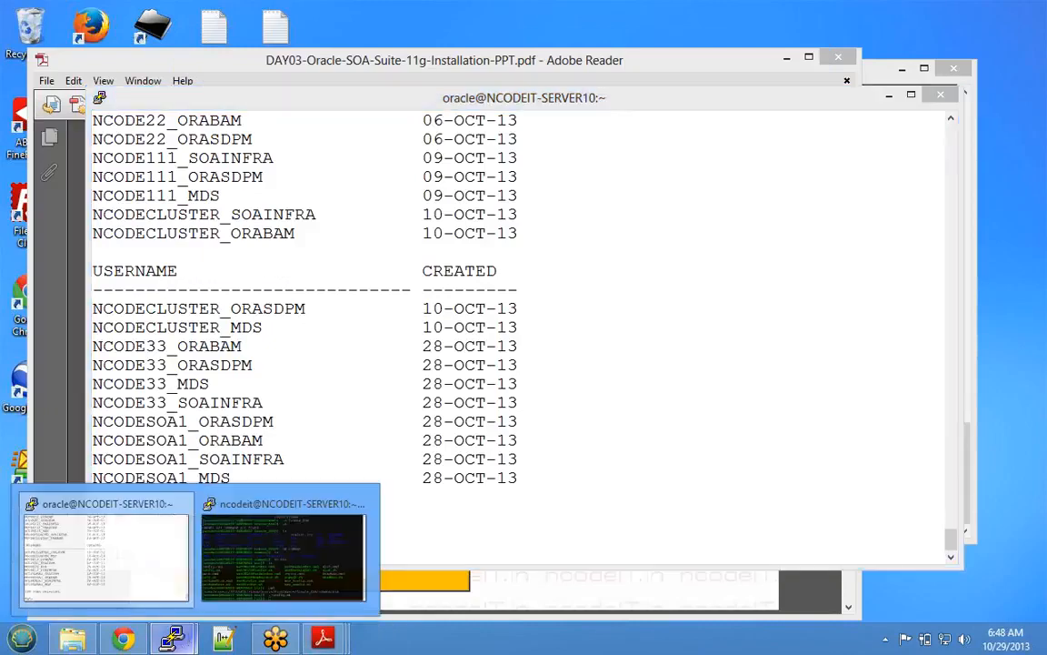
click(284, 554)
key(Return)
key(Return)
key(Return)
key(Return)
text(PWD)
key(Return)
text(pwd)
key(Return)
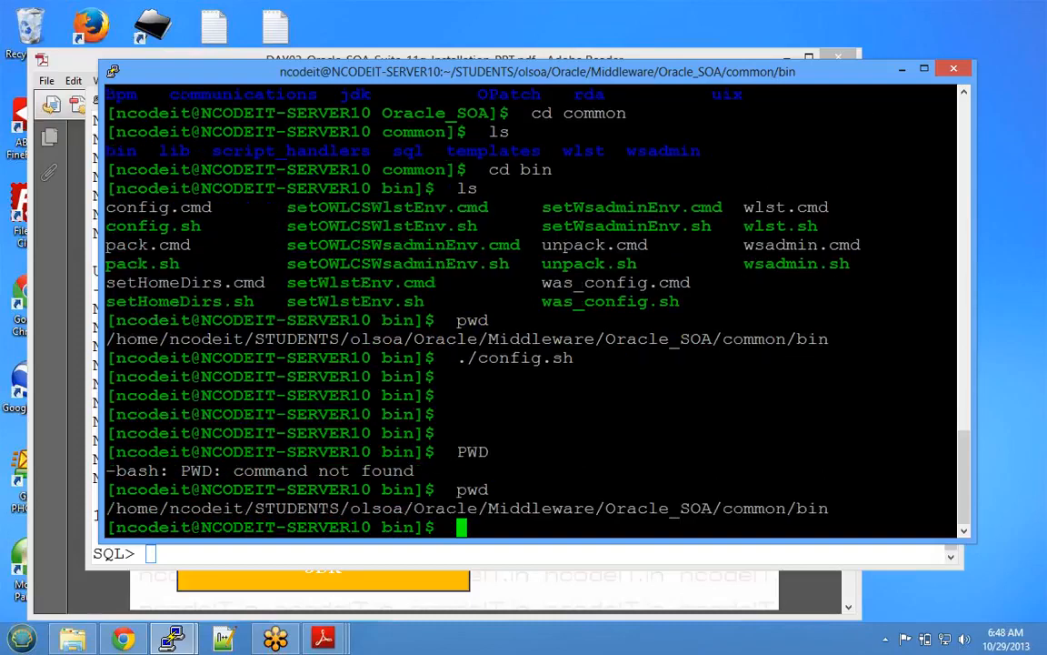
- Go up from common/bin to Oracle_SOA, then to Middleware, listing contents and printing paths
text(cd ../../)
key(Return)
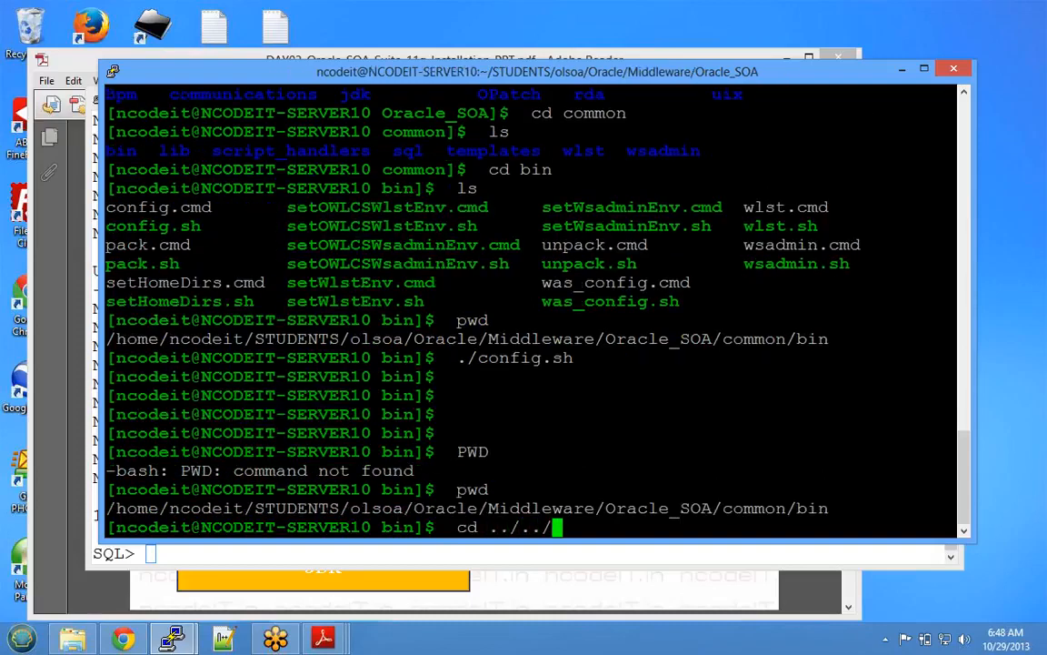
text(ls)
key(Return)
text(pwd)
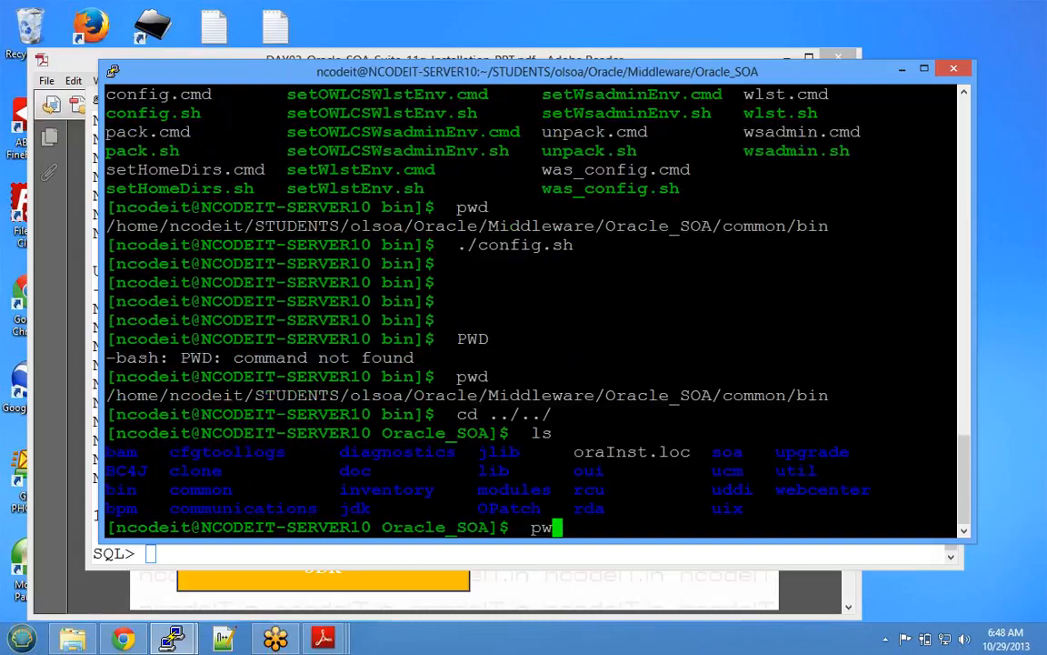
key(Return)
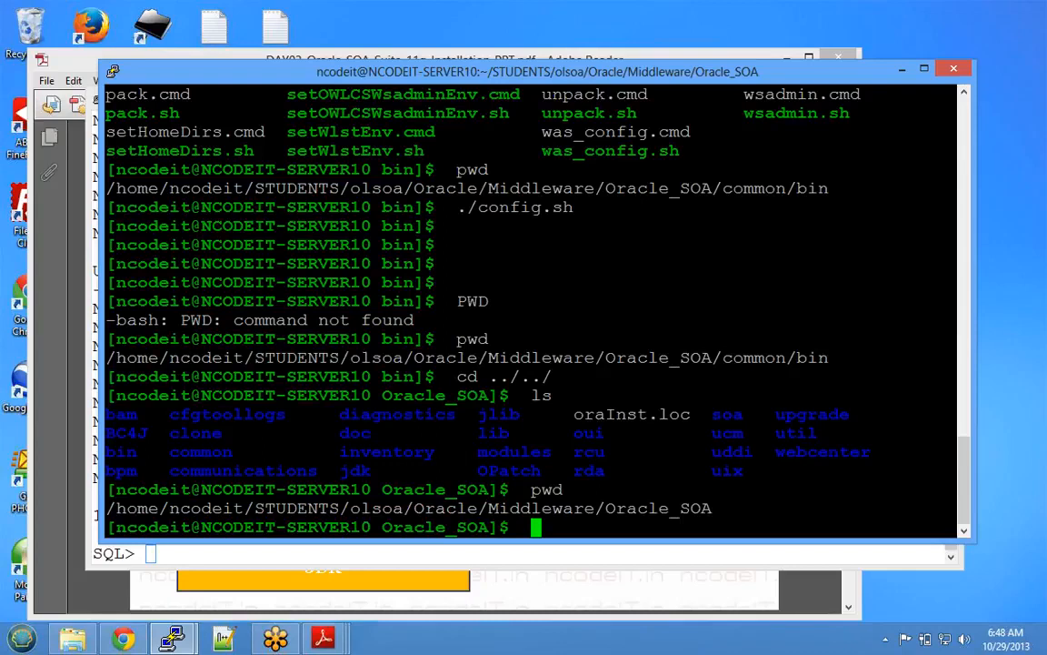
text(cd ../)
key(Return)
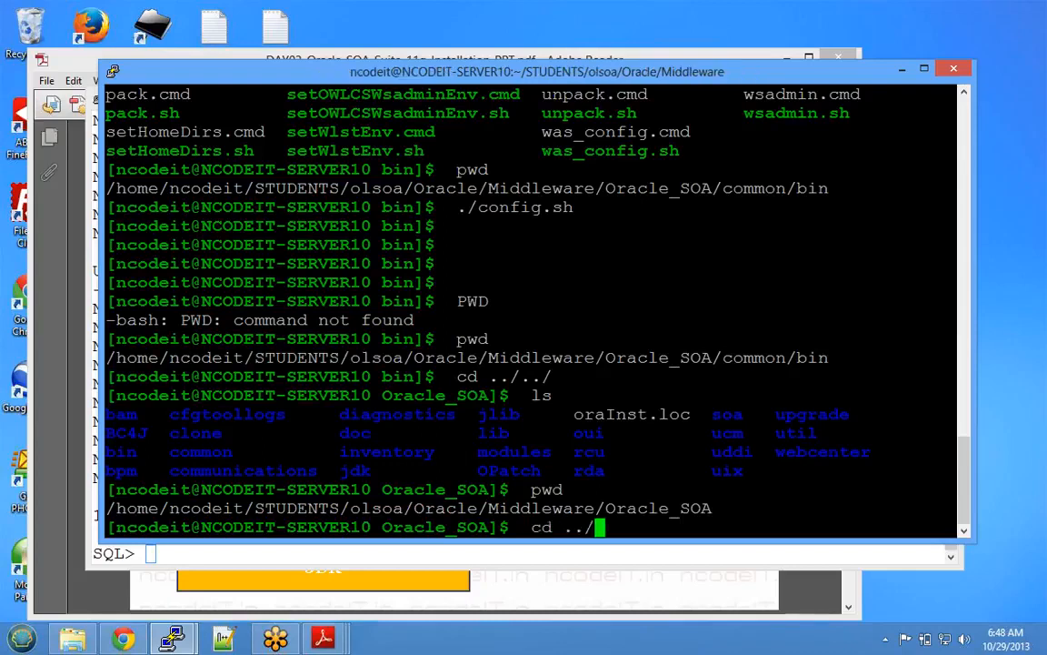
text(pwd)
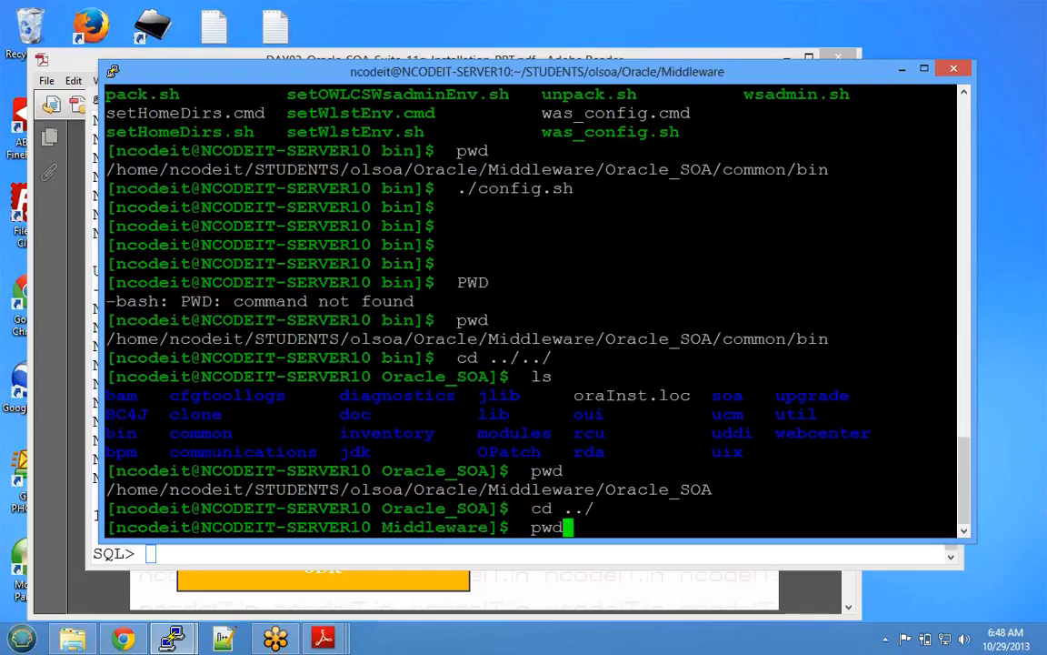
key(Return)
- List Middleware, then enter user_projects and domains, listing each folder
drag(592, 509, 417, 509)
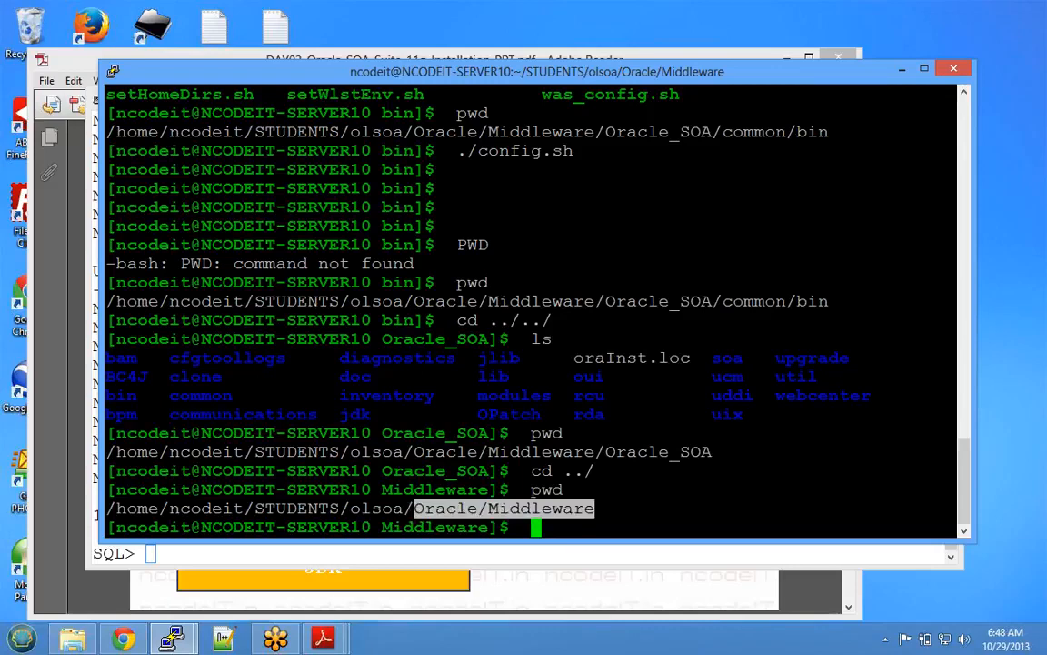
text(ls)
key(Return)
text(cd)
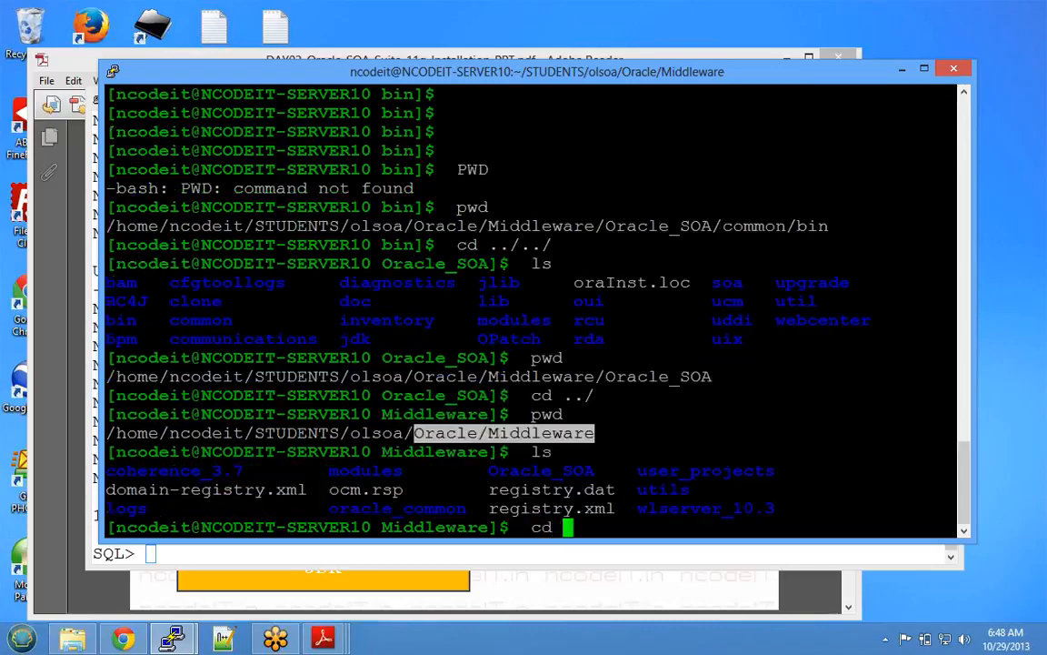
double_click(705, 471)
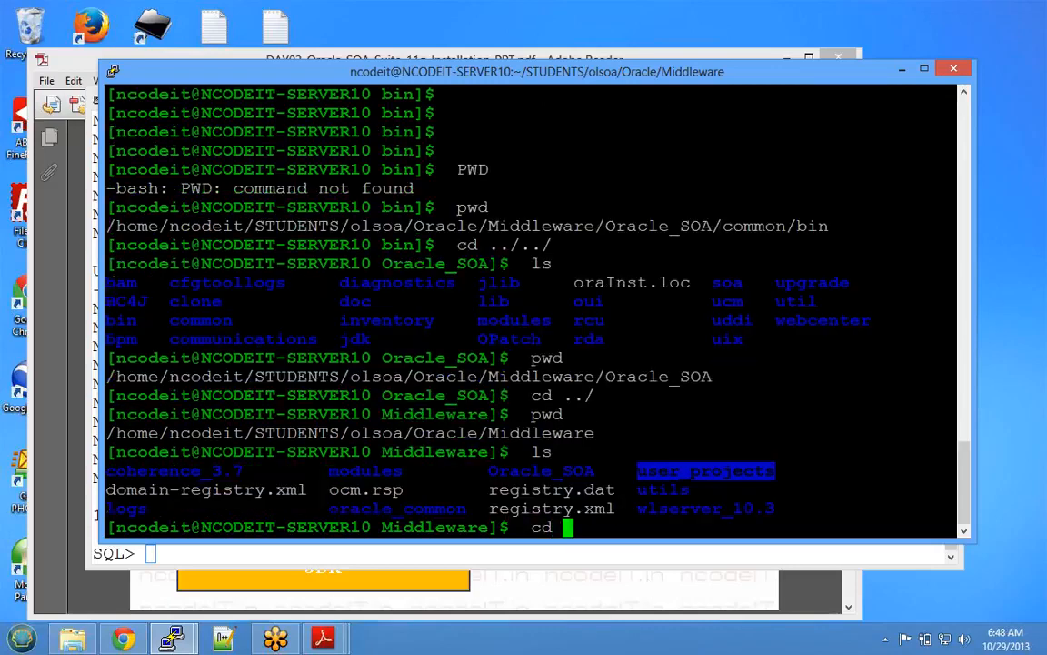
right_click(705, 471)
key(Return)
text(ls)
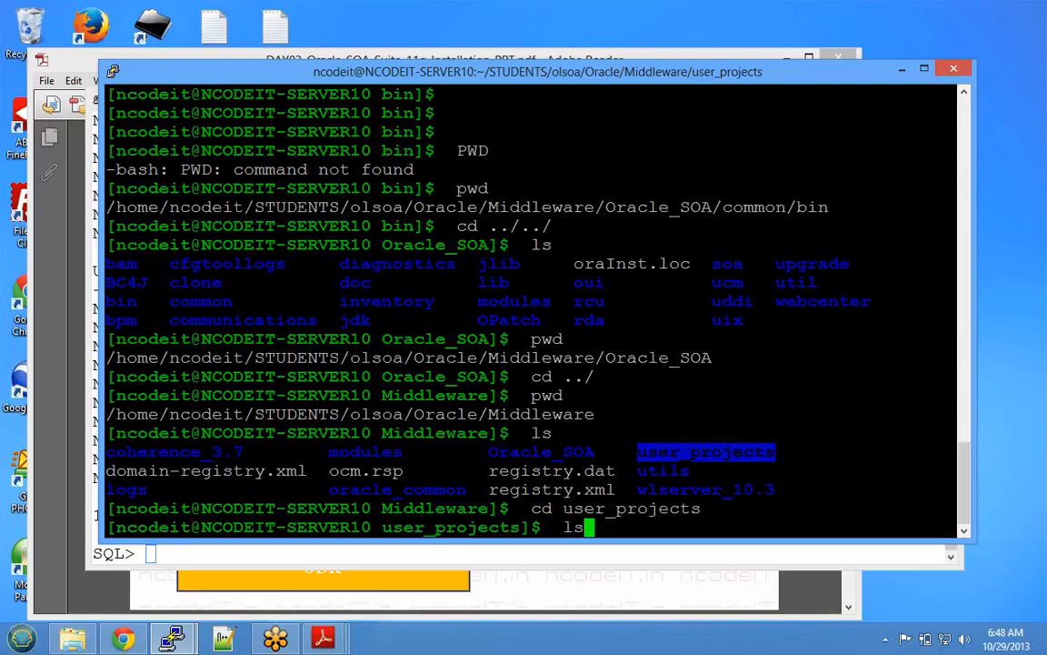
key(Return)
text(cd)
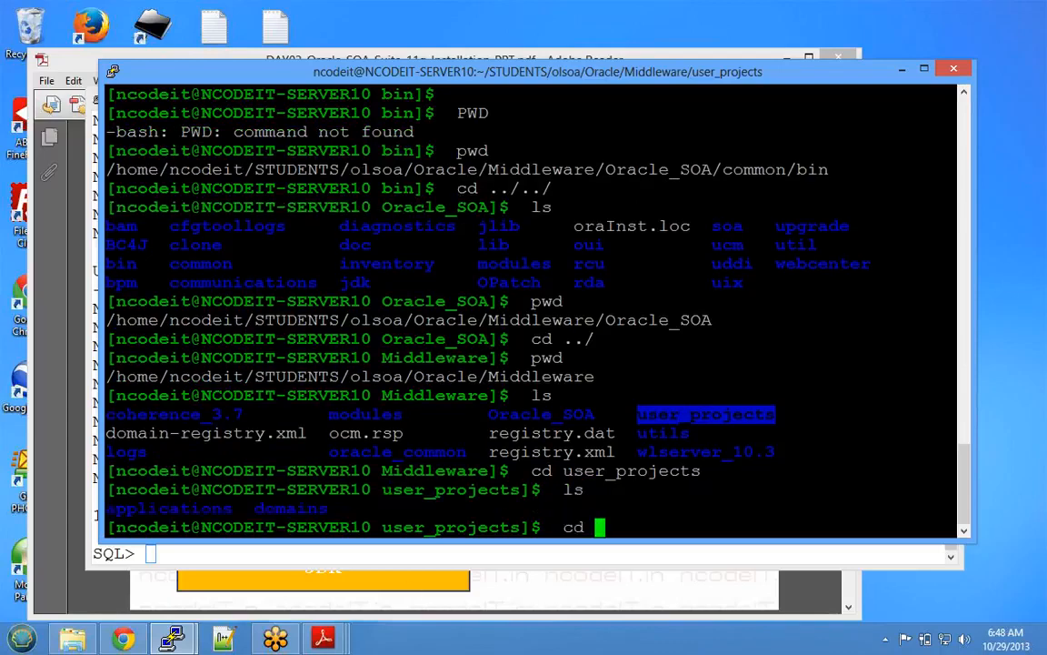
double_click(291, 508)
right_click(291, 508)
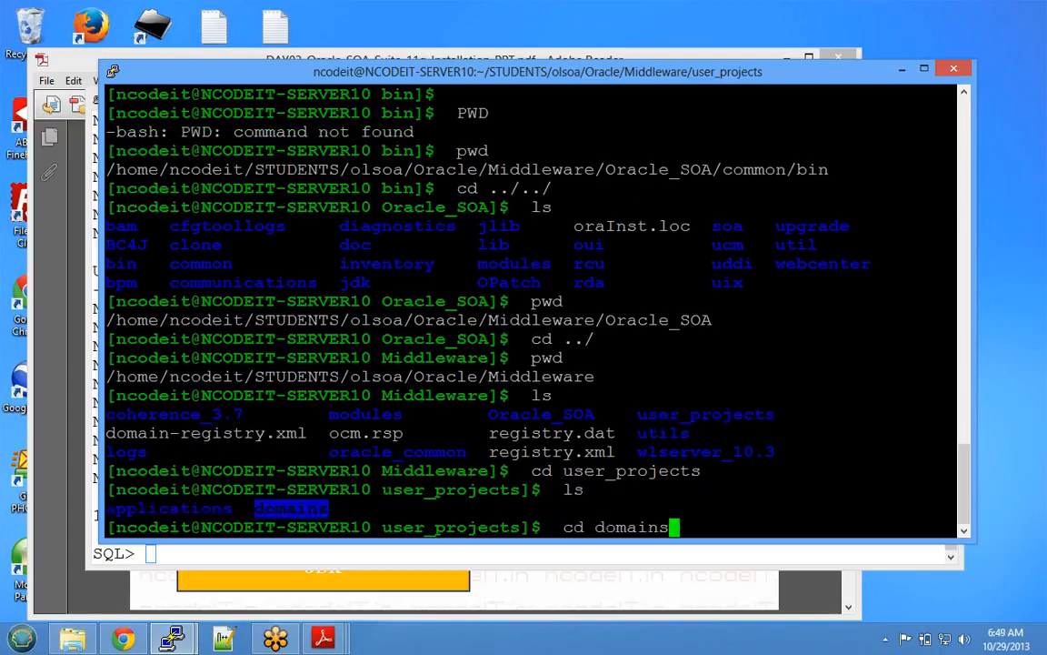
key(Return)
text(ls)
key(Return)
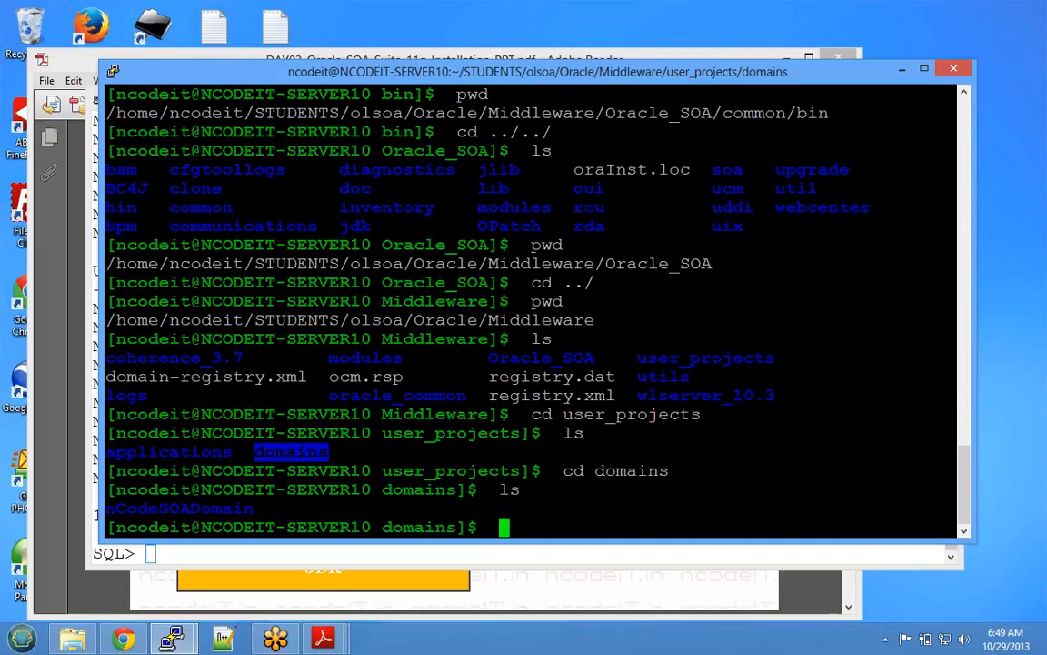
- Enter nCodeSOADomain, list it, and point out the UMS, SOA and BPM JMS file store folders
double_click(180, 508)
key(ctrl+c)
text(cd)
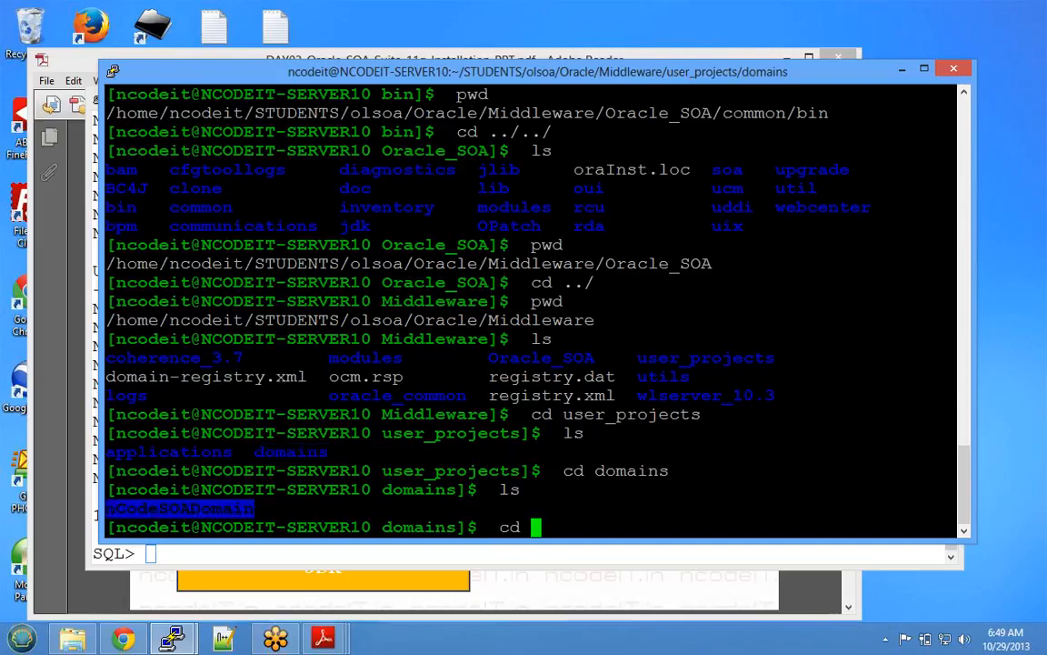
key(shift+Insert)
key(Return)
text(ls)
key(Return)
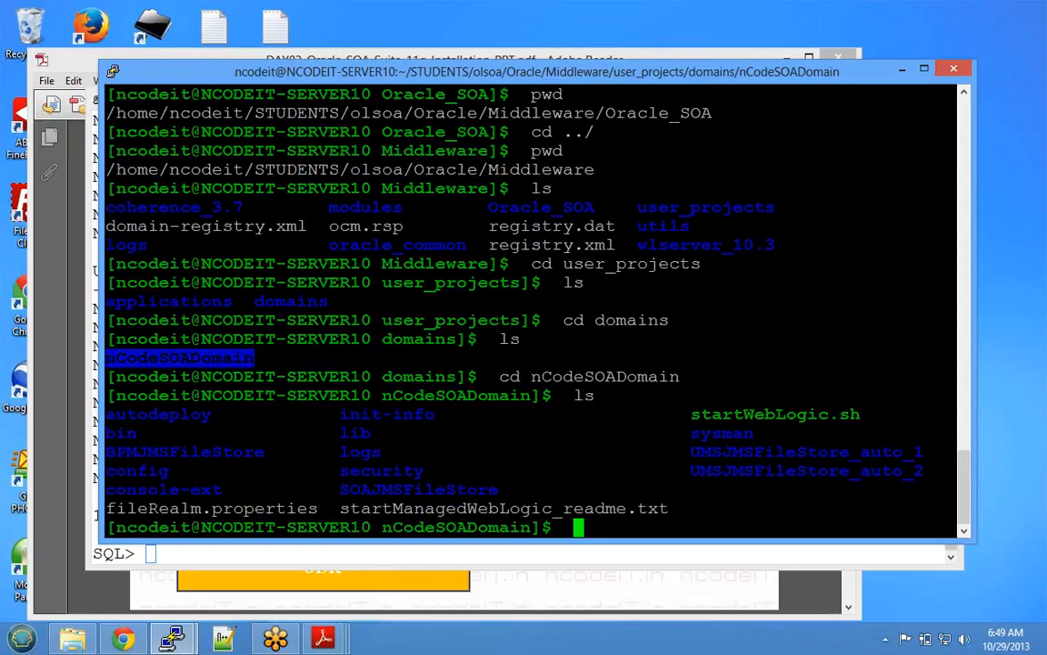
drag(109, 414, 158, 434)
click(209, 450)
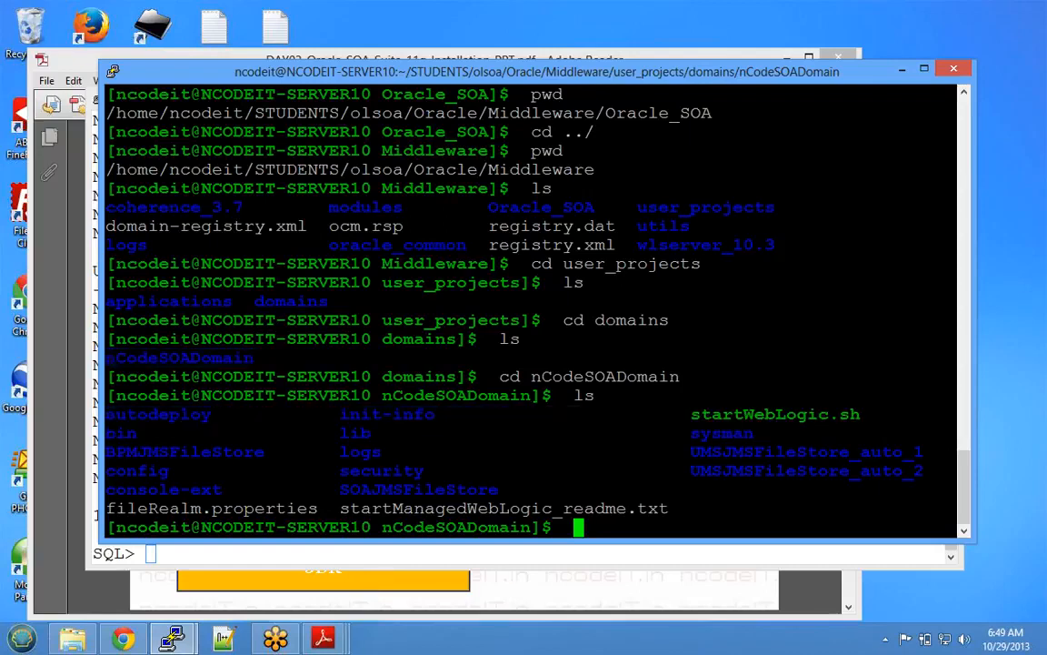
drag(692, 452, 923, 452)
drag(692, 471, 924, 471)
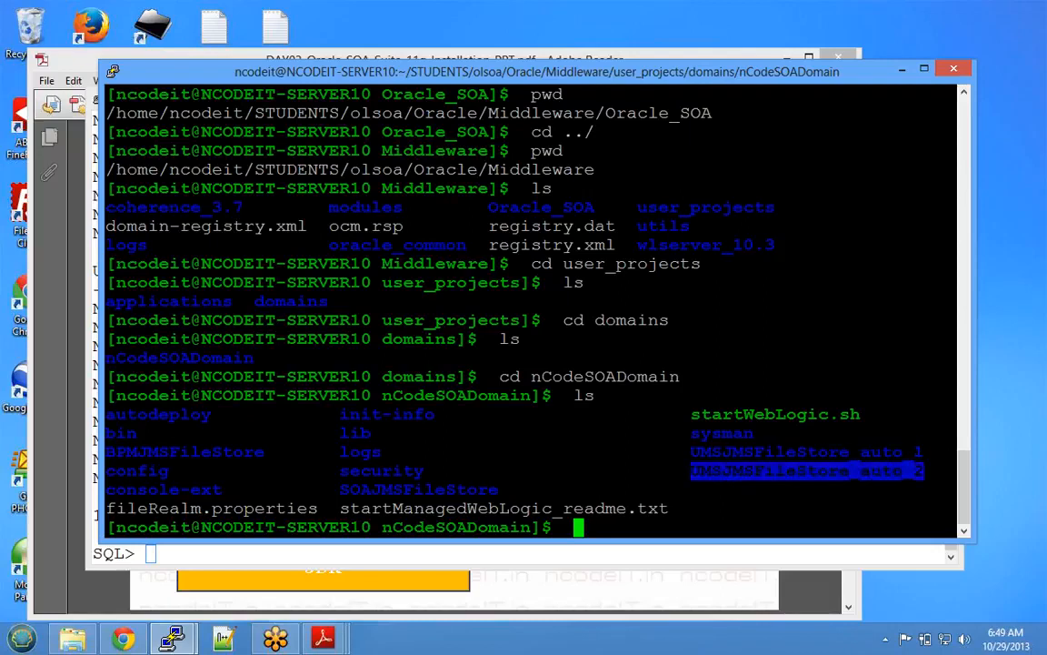
drag(340, 489, 498, 489)
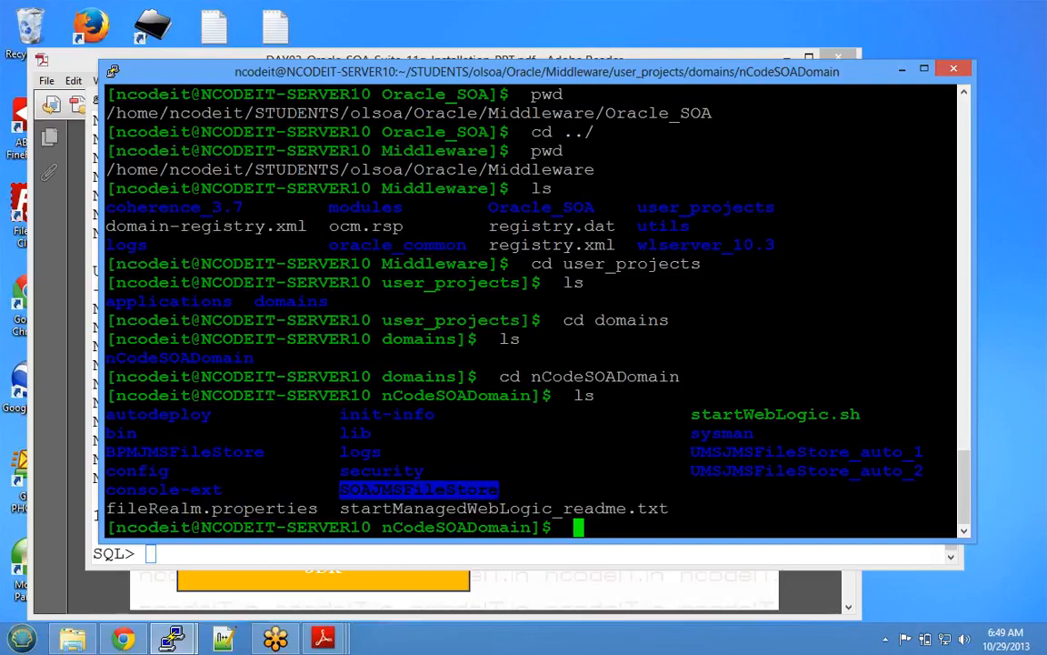
drag(106, 452, 265, 452)
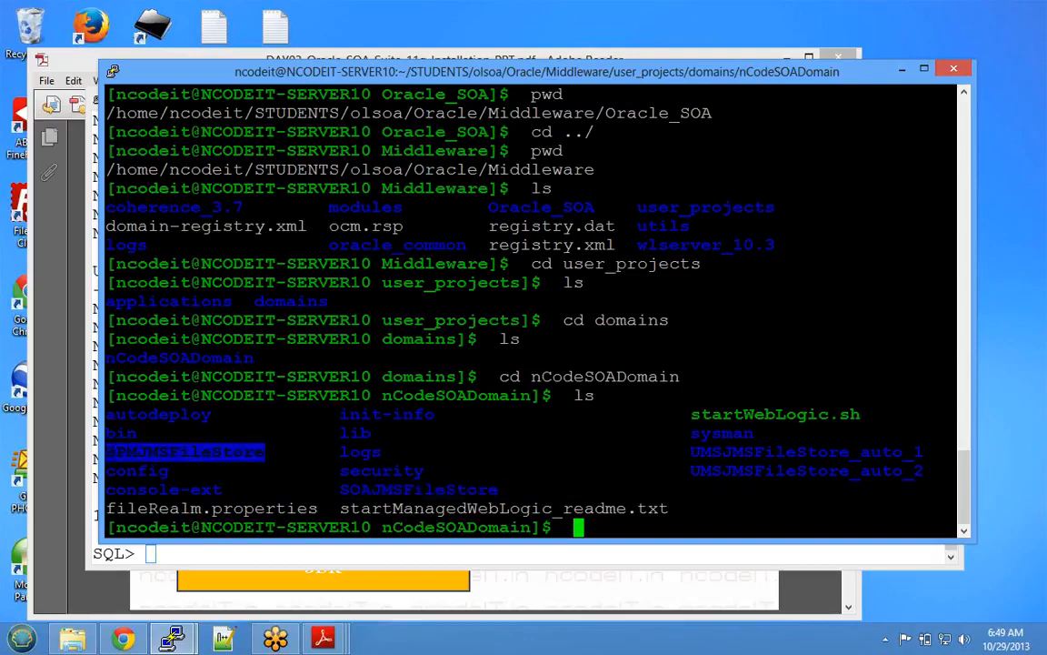
- Enter config, then fmwconfig, listing each and printing the fmwconfig path
text(cd conf)
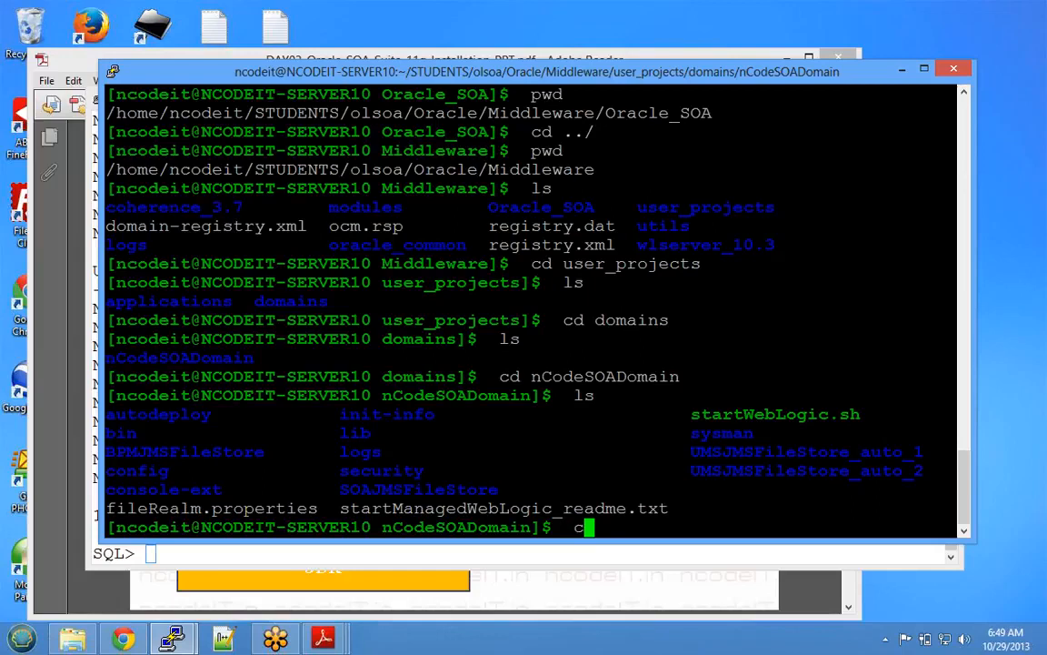
text(ig)
key(Return)
text(ls)
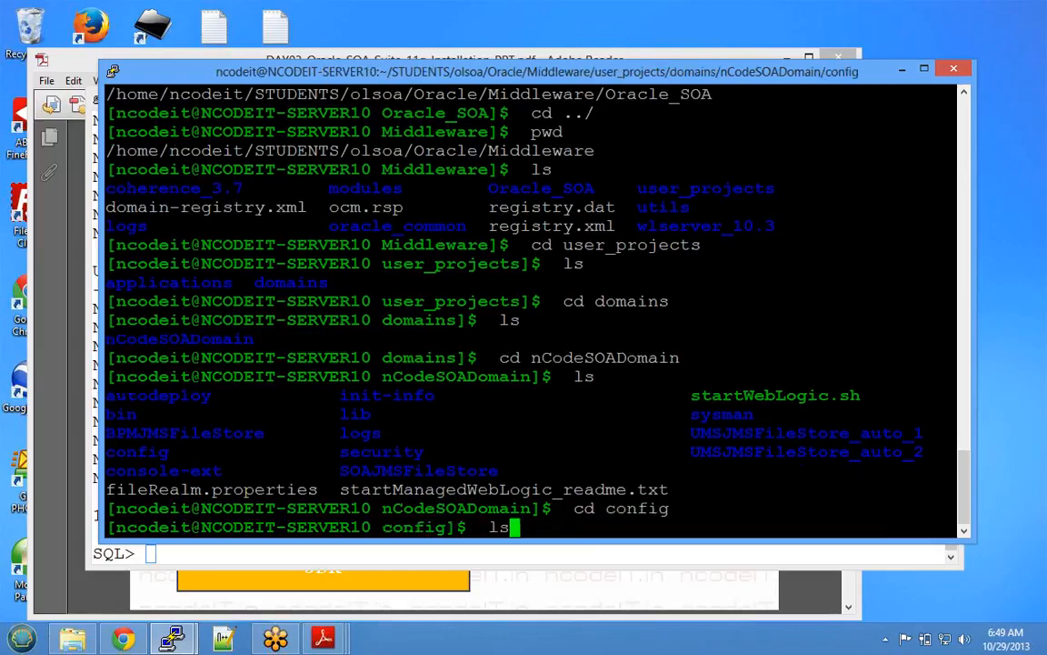
key(Return)
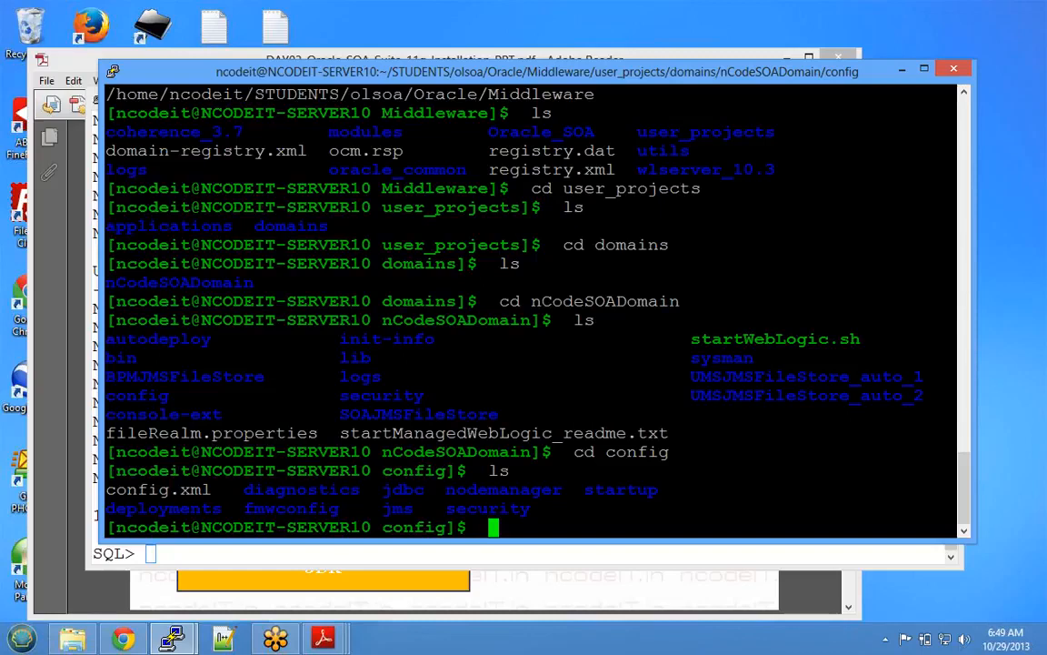
drag(243, 509, 346, 509)
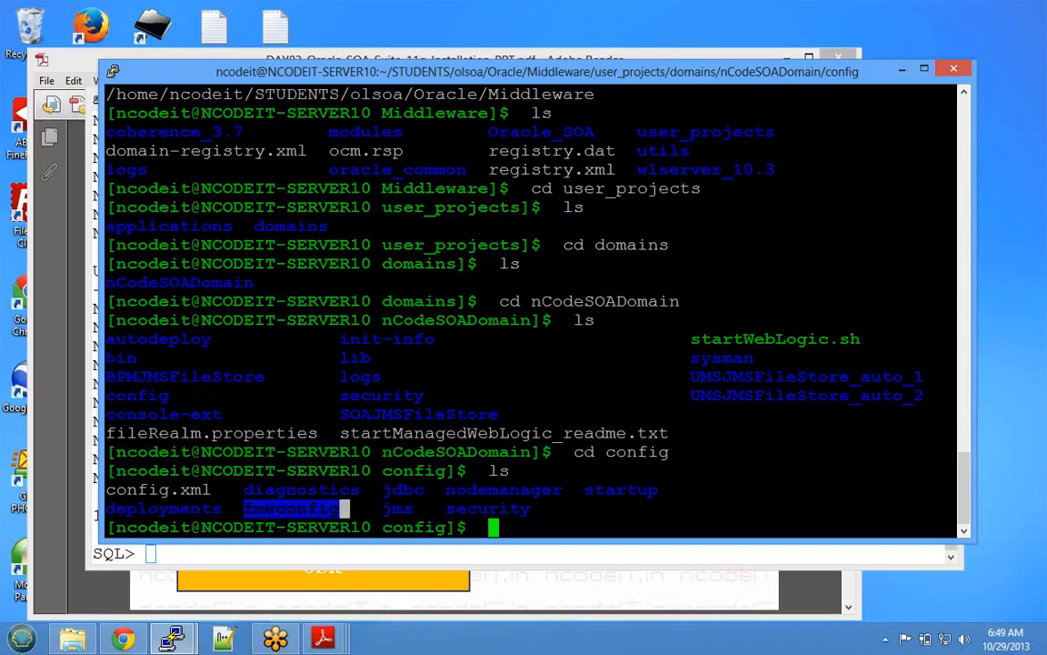
text(cd fmw)
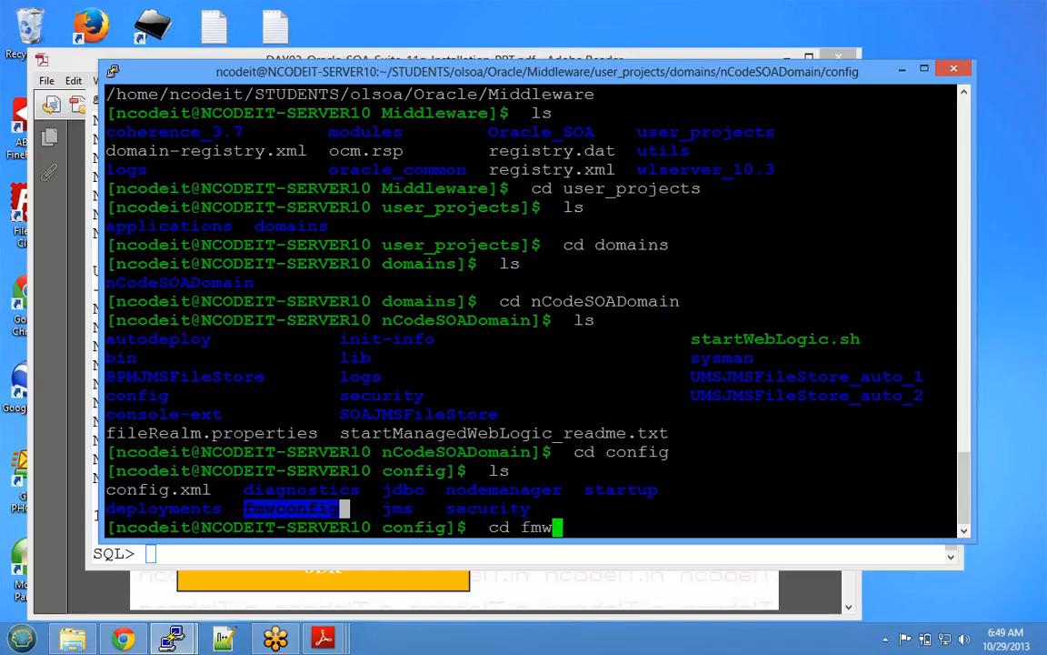
text(config)
key(Return)
text(ls)
key(Return)
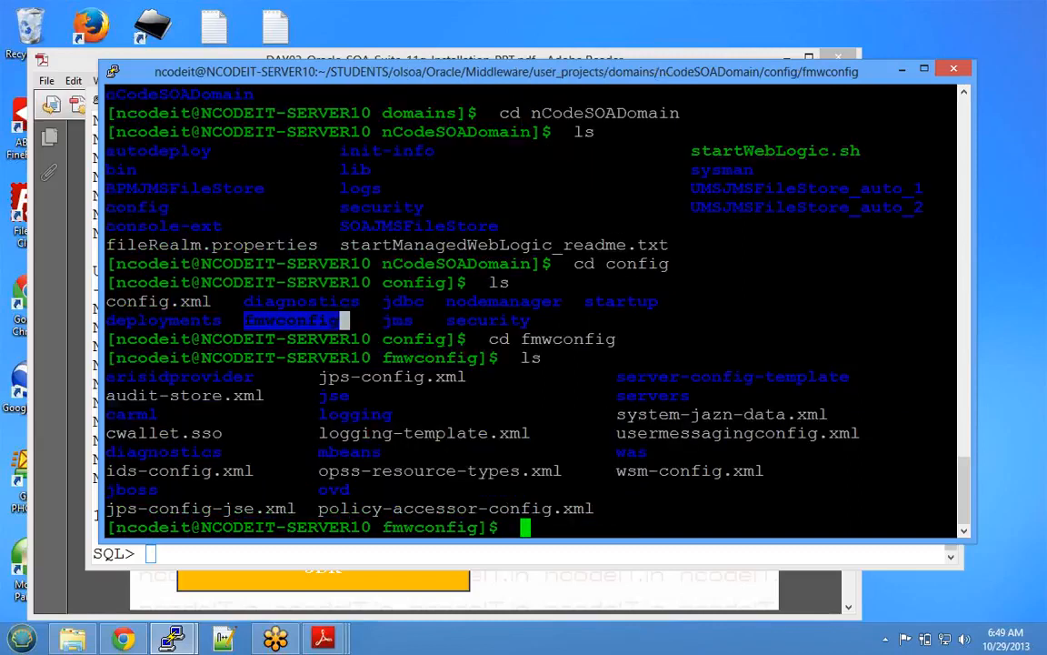
drag(106, 376, 589, 509)
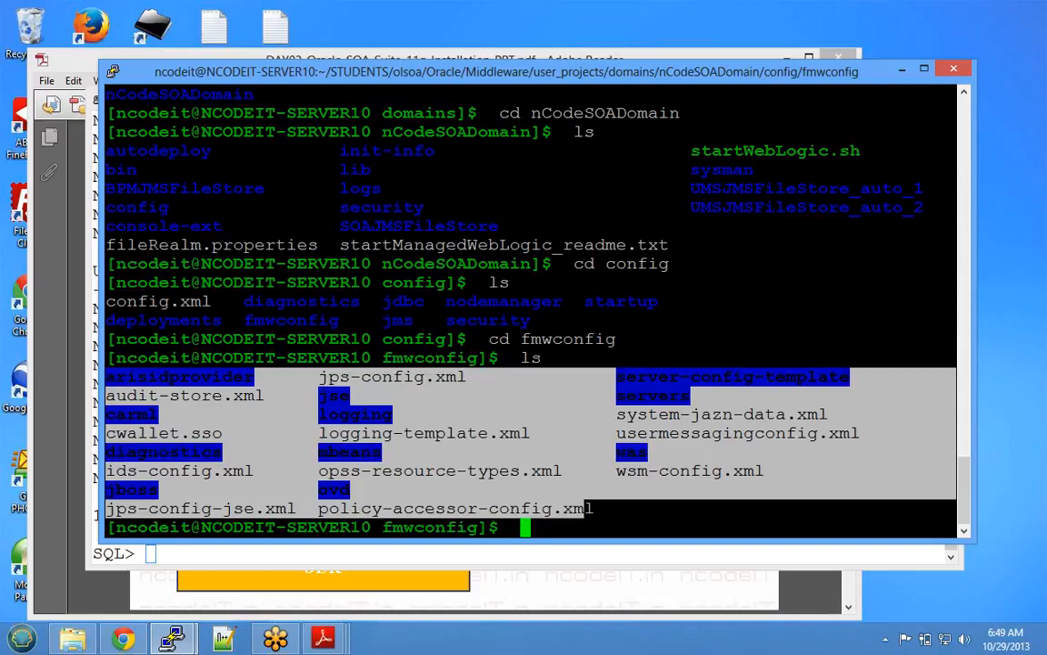
click(591, 509)
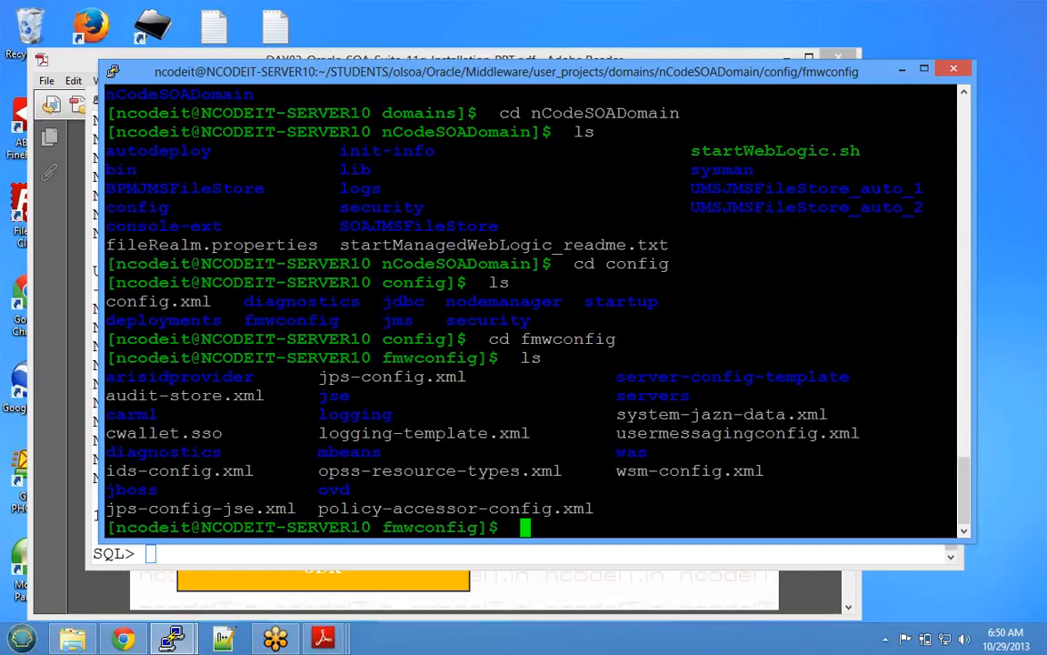
text(pwd)
key(Return)
- Return to config, list it, and point out the fmwconfig, jdbc, jms and nodemanager folders
text(cd ../)
key(Return)
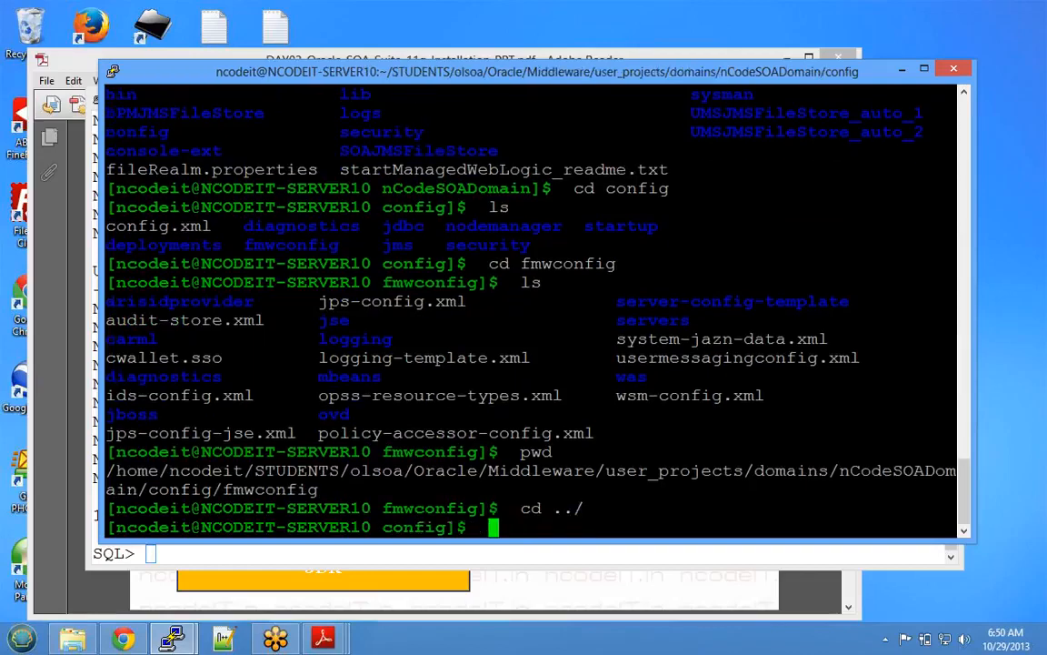
text(ls)
key(Return)
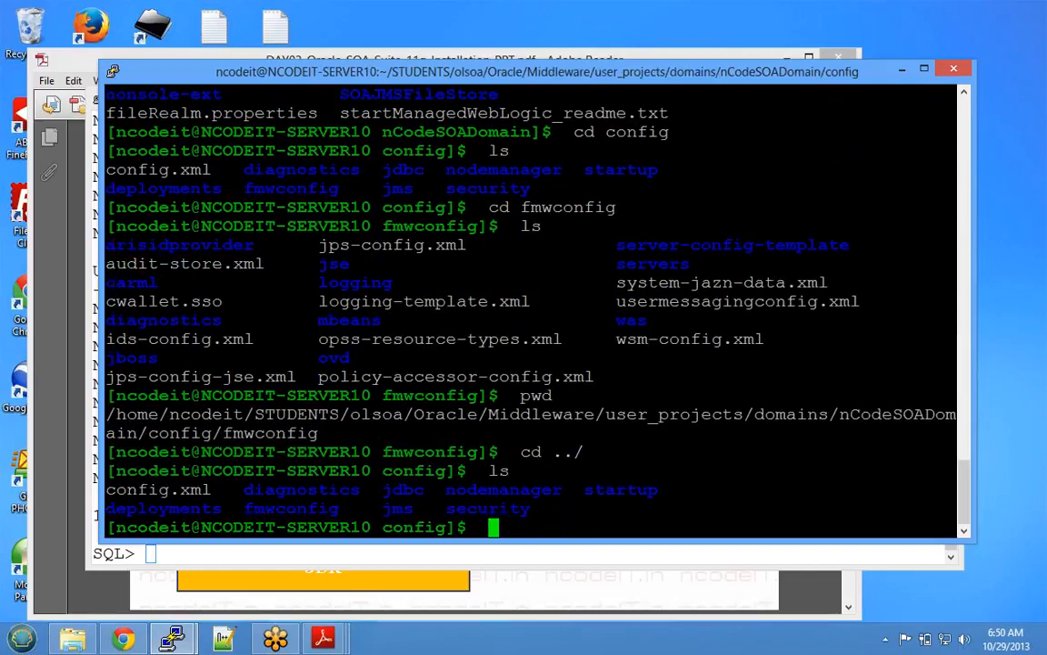
drag(244, 509, 339, 509)
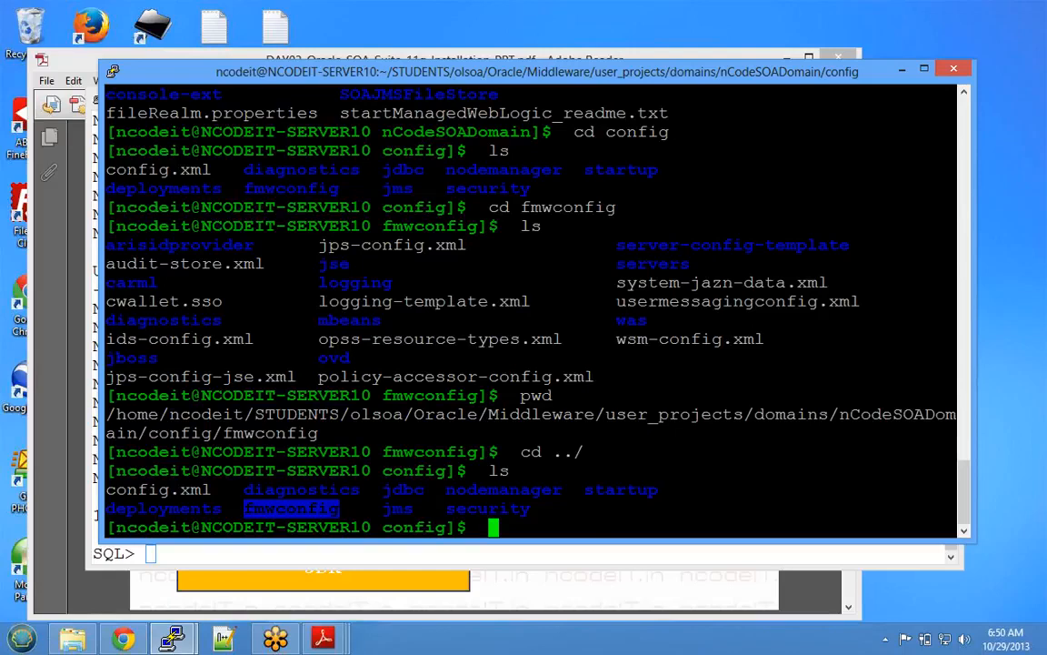
click(339, 509)
double_click(344, 509)
click(345, 510)
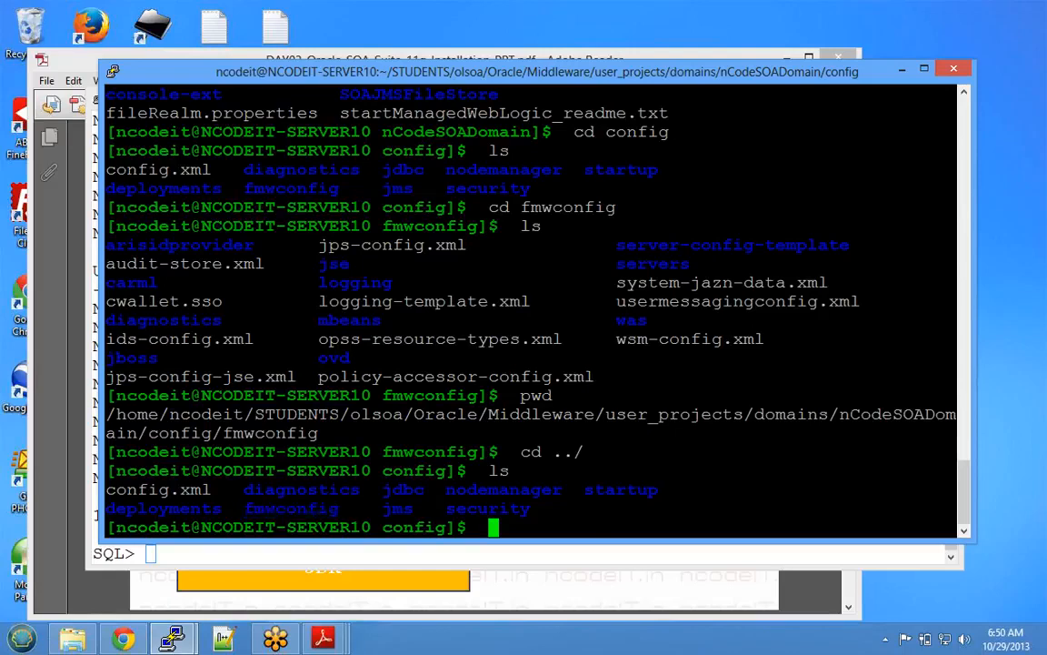
double_click(404, 490)
double_click(409, 508)
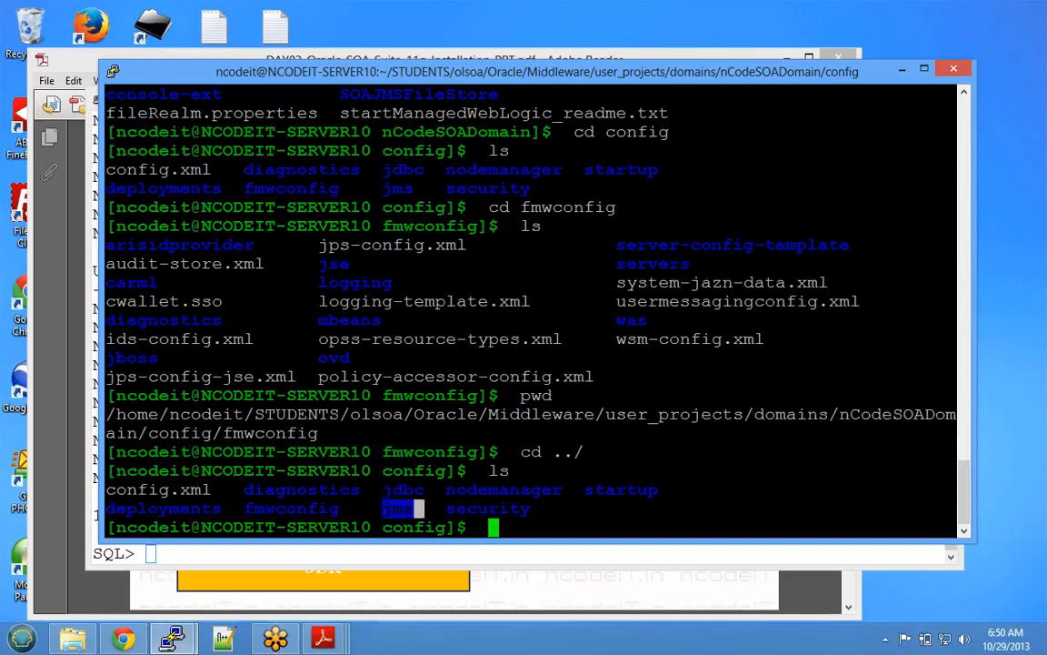
drag(438, 490, 561, 490)
click(561, 491)
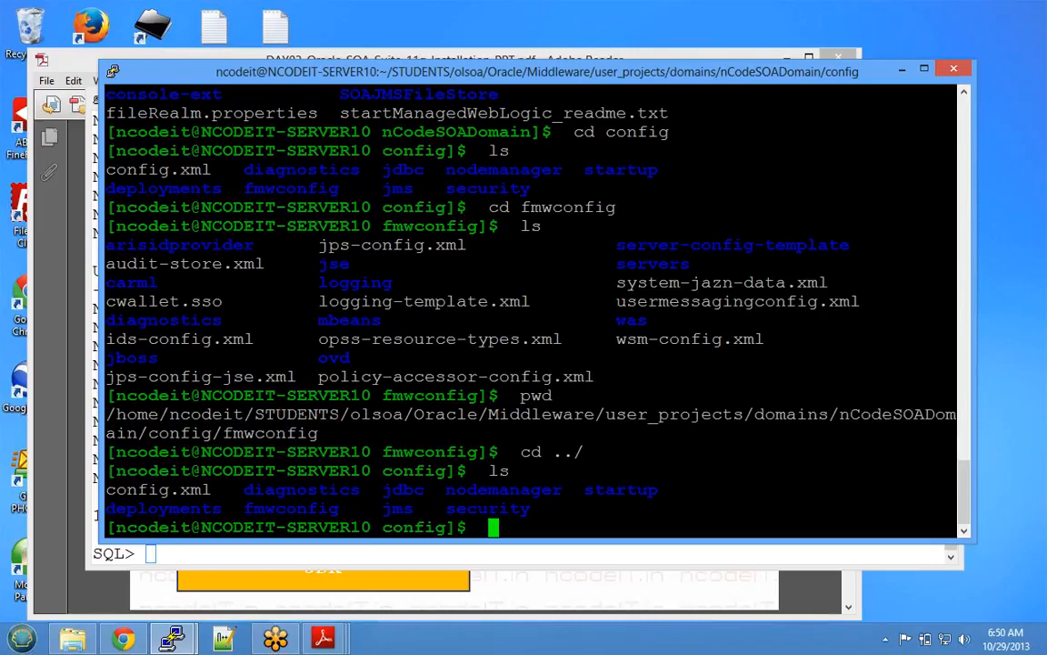
- Enter nodemanager, display nm_password.properties with cat, and print the folder path
double_click(505, 490)
text(cd)
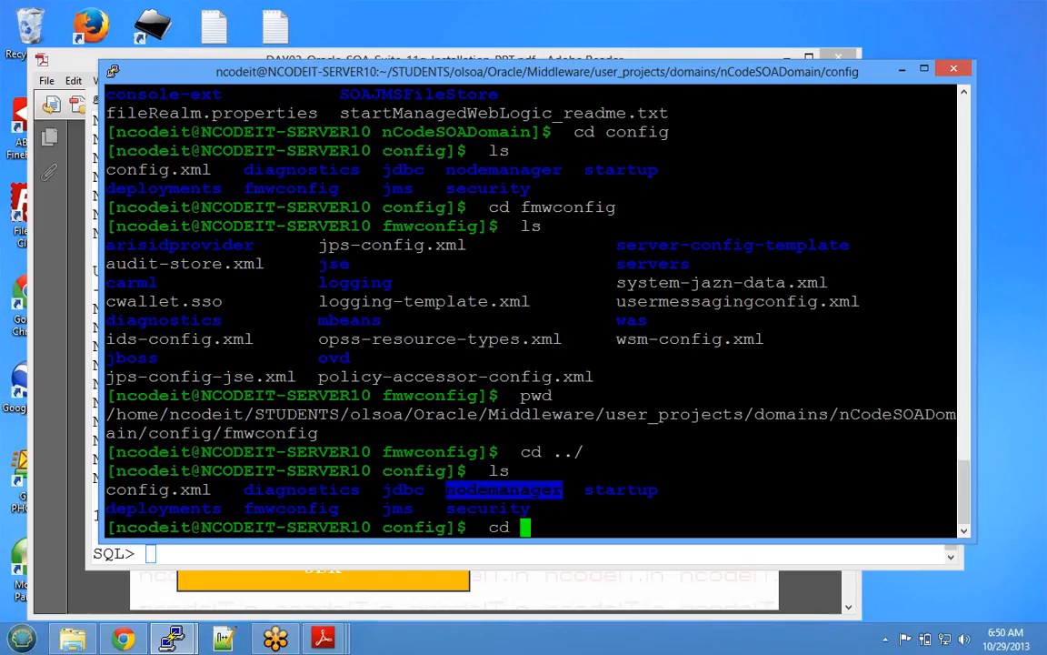
right_click(505, 490)
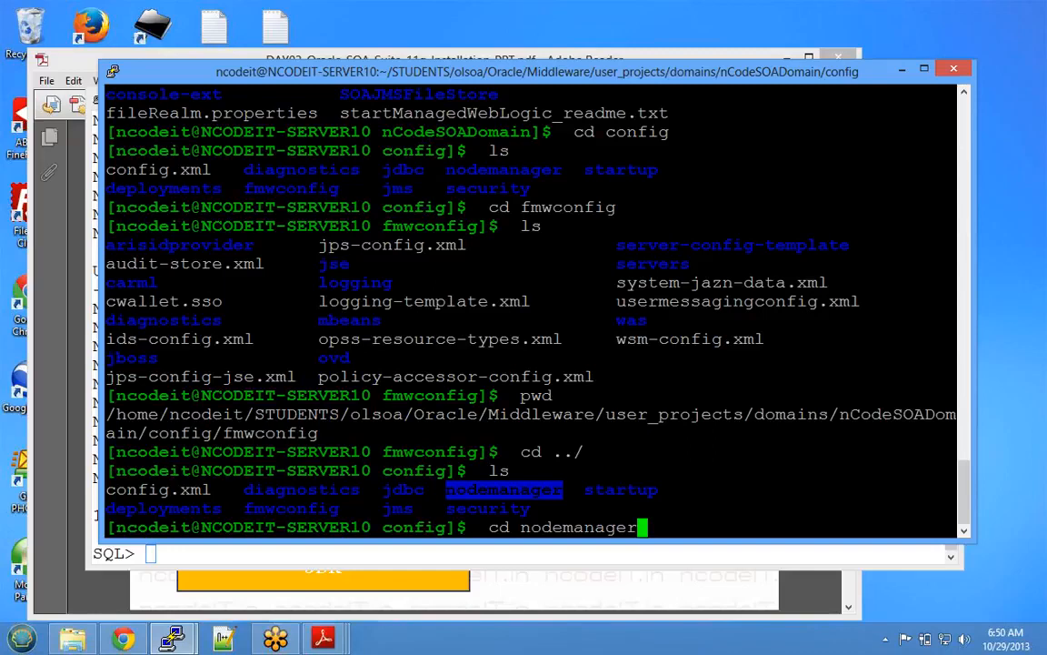
key(Return)
text(ls)
key(Return)
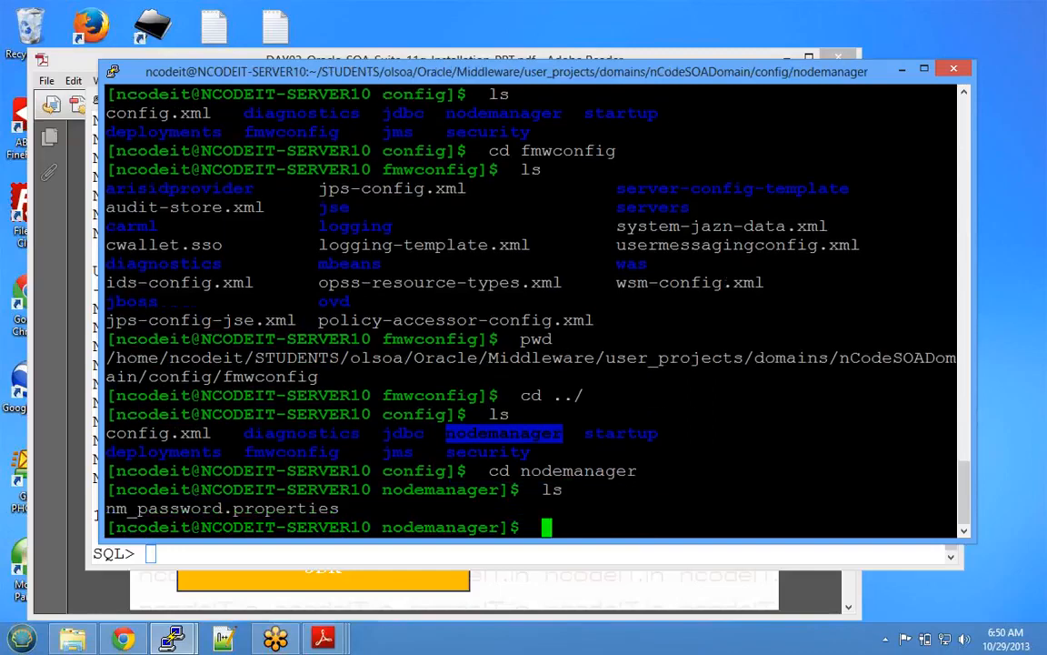
drag(105, 509, 339, 509)
text(cat)
right_click(339, 508)
key(Return)
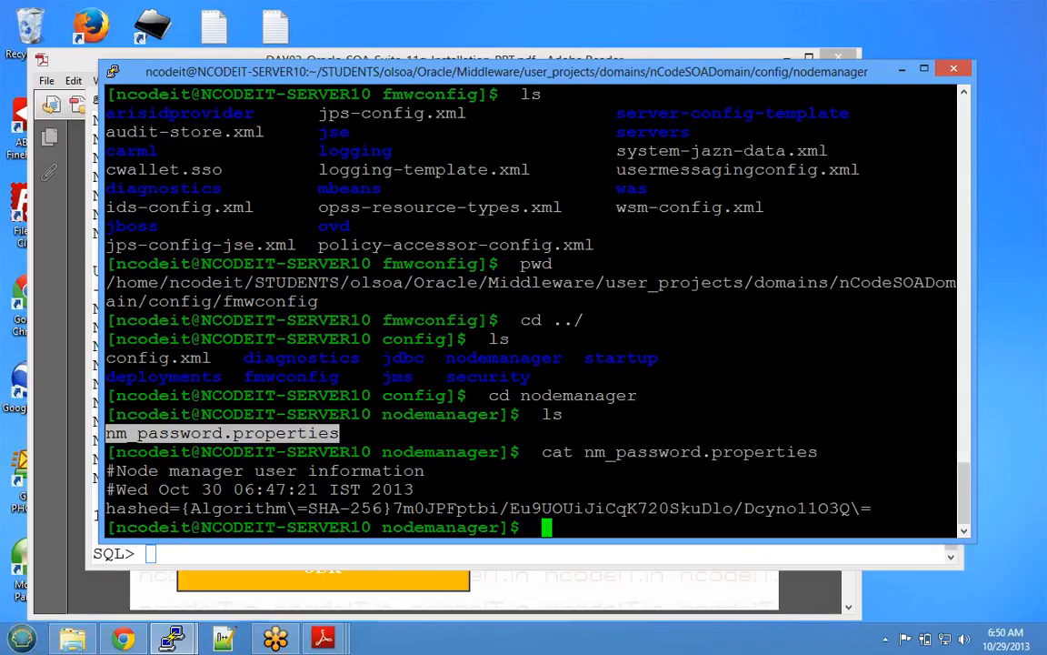
text(pwd)
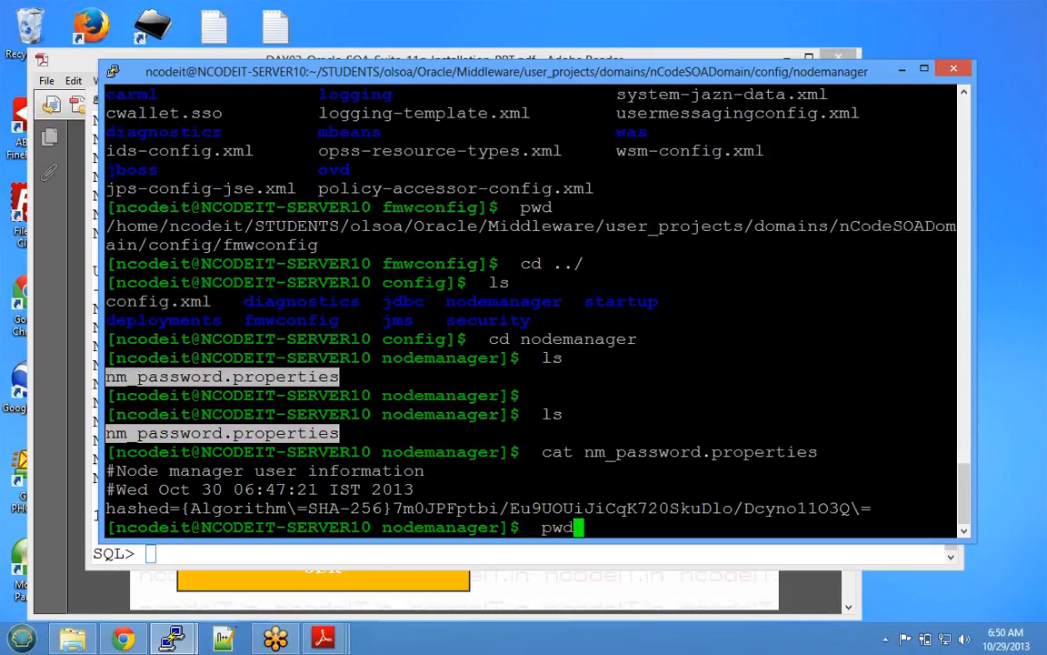
key(Return)
- Go up twice with cd ../ and list nCodeSOADomain, showing startWebLogic.sh
text(cd ../)
key(Return)
text(ls)
key(Return)
text(cd ../)
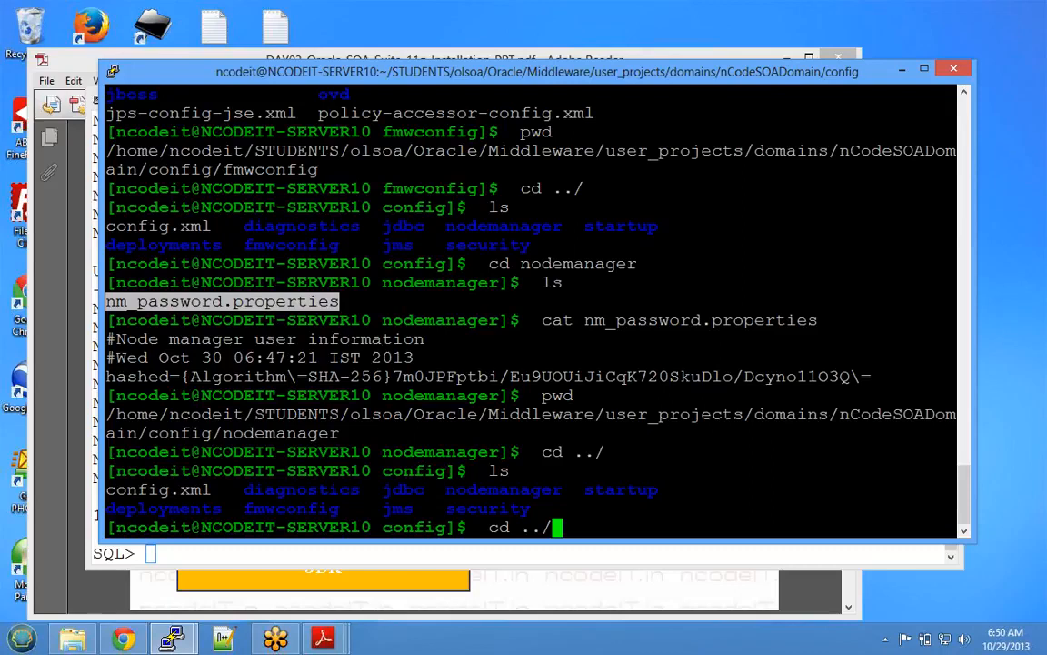
key(Return)
text(ls)
key(Return)
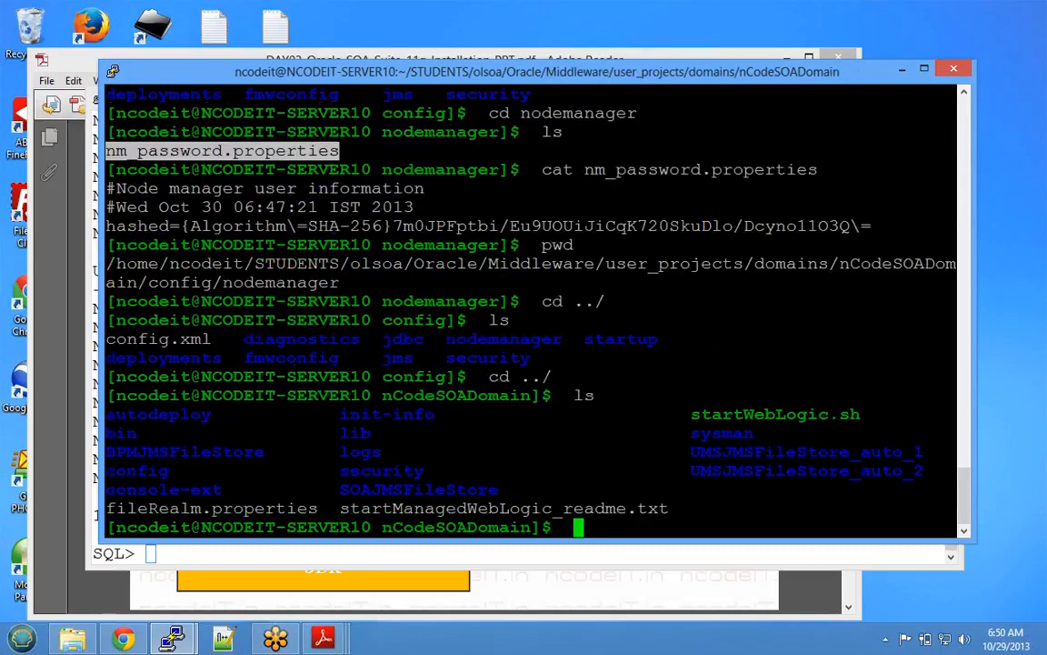
- Change into the domain's config folder, correcting the 'cofnig' typo, and list its contents
double_click(137, 471)
text(cd cofnig)
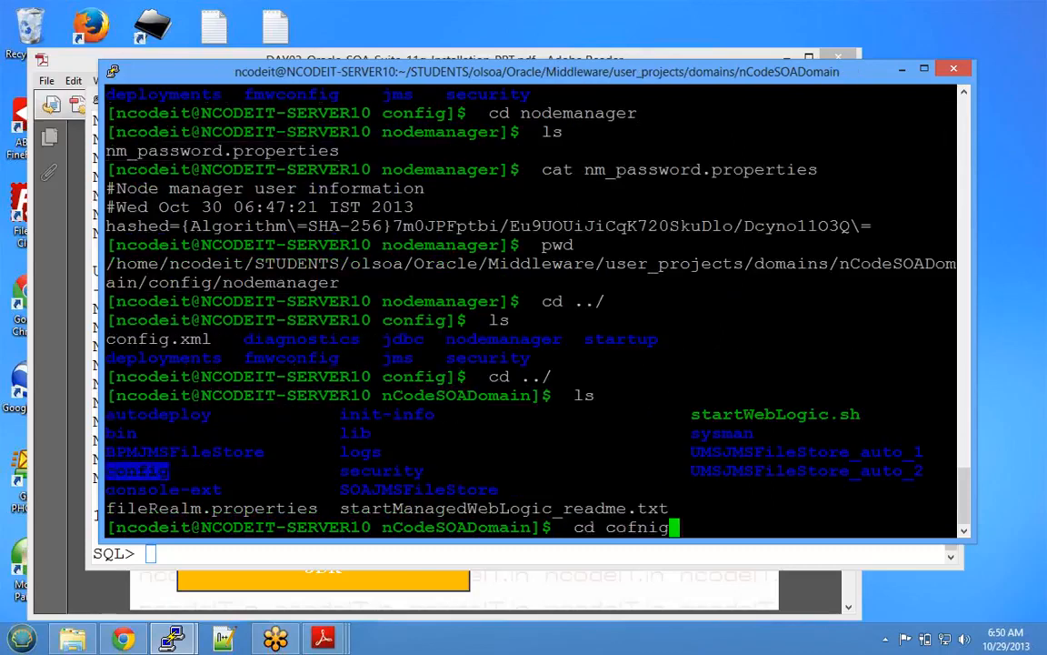
key(Return)
text(cd config)
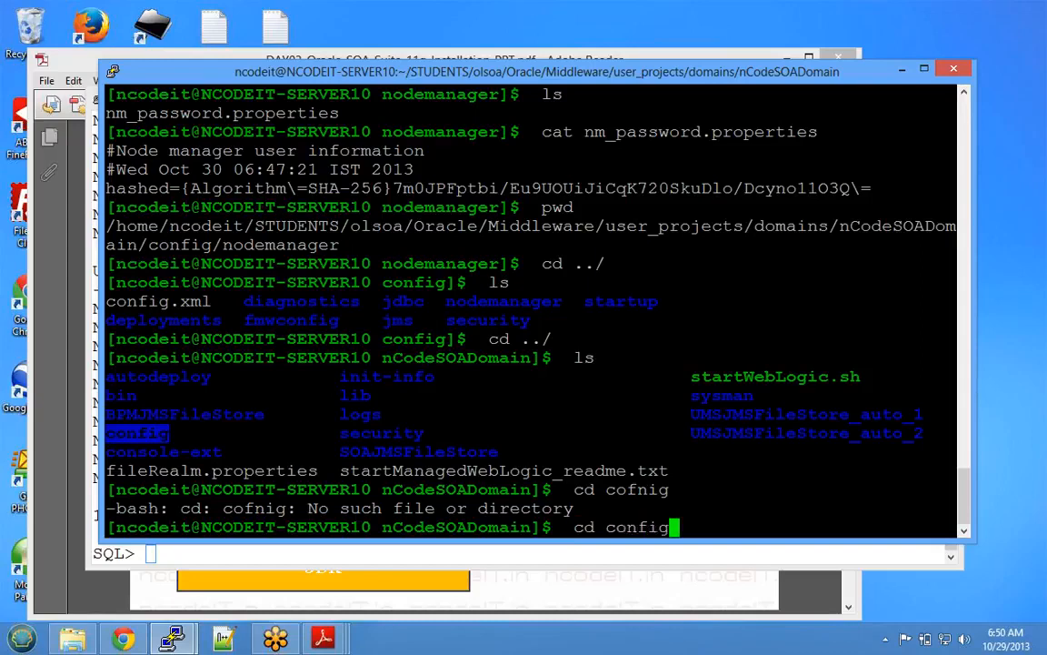
key(Return)
text(ls)
key(Return)
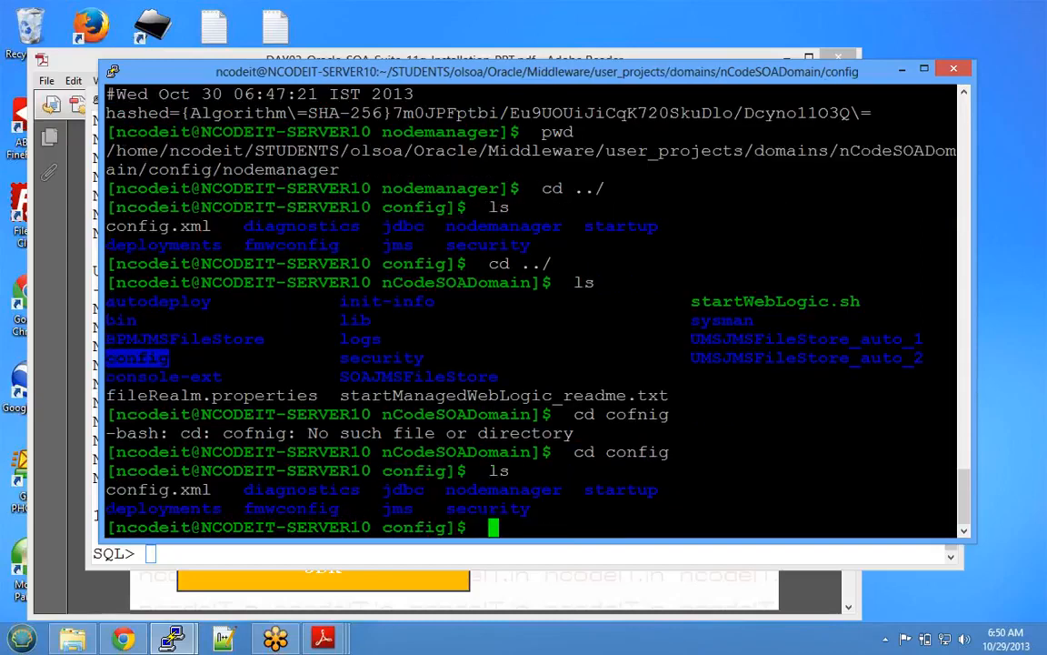
- Open config.xml in the less pager
double_click(159, 491)
key(ctrl+c)
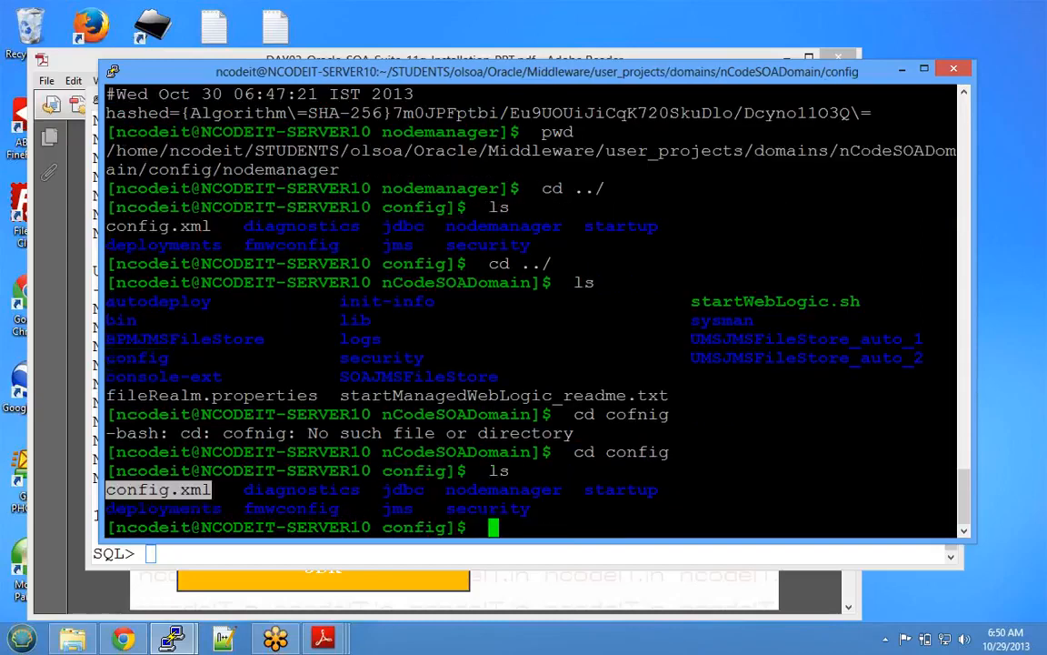
text(less)
key(shift+Insert)
key(Return)
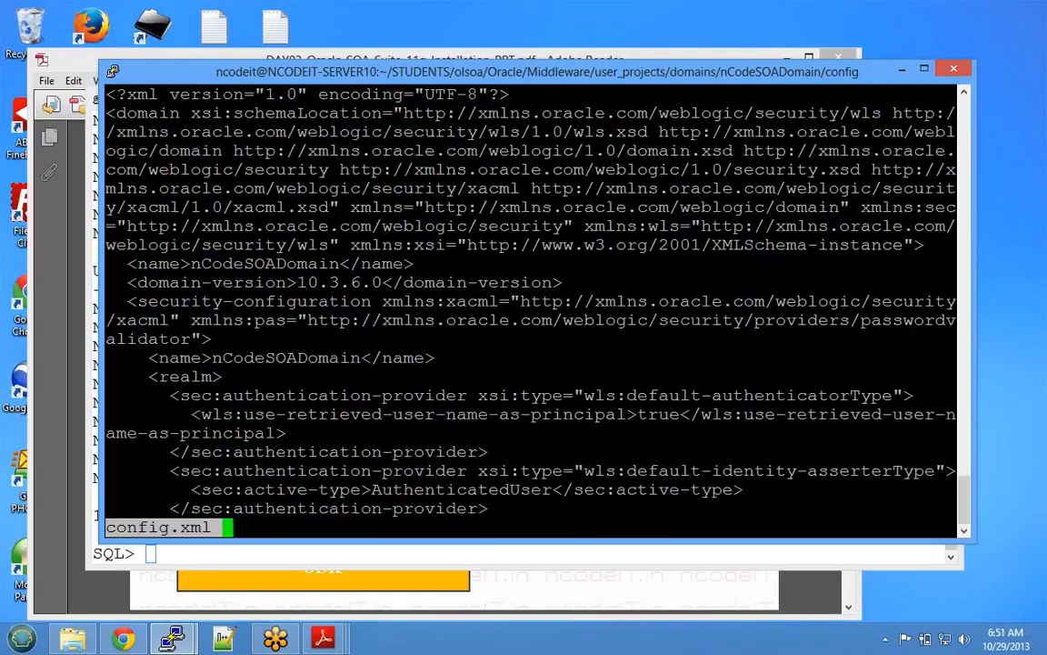
- Page through config.xml, highlighting nCodeSOADomain, bam_server1, nCodeSOAAdm and soa_server1, then quit to the prompt
drag(212, 358, 360, 357)
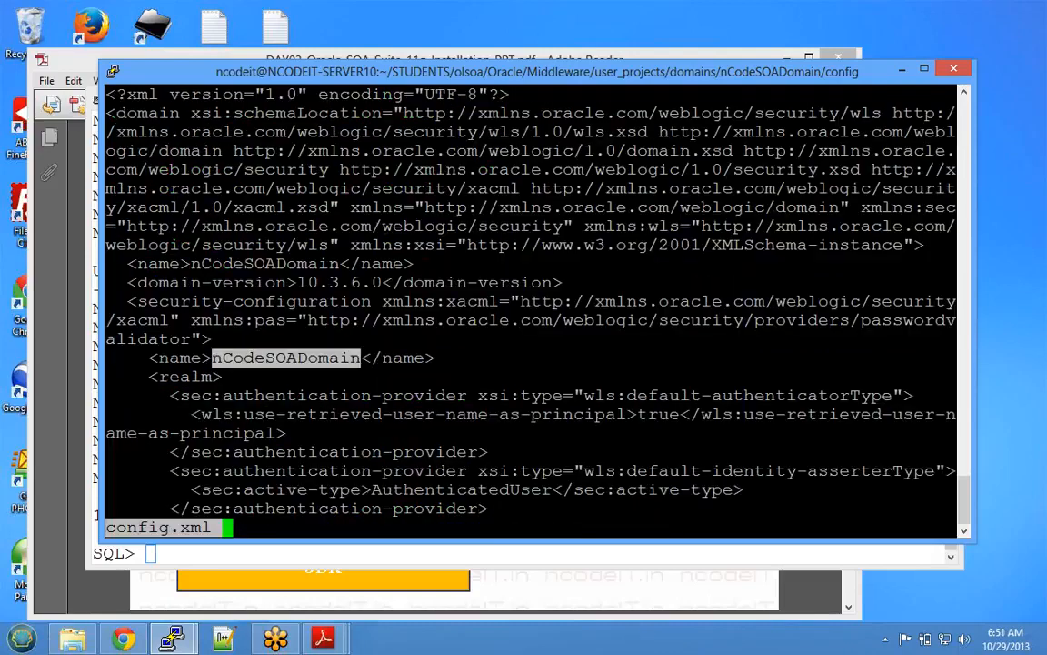
key(space)
key(space)
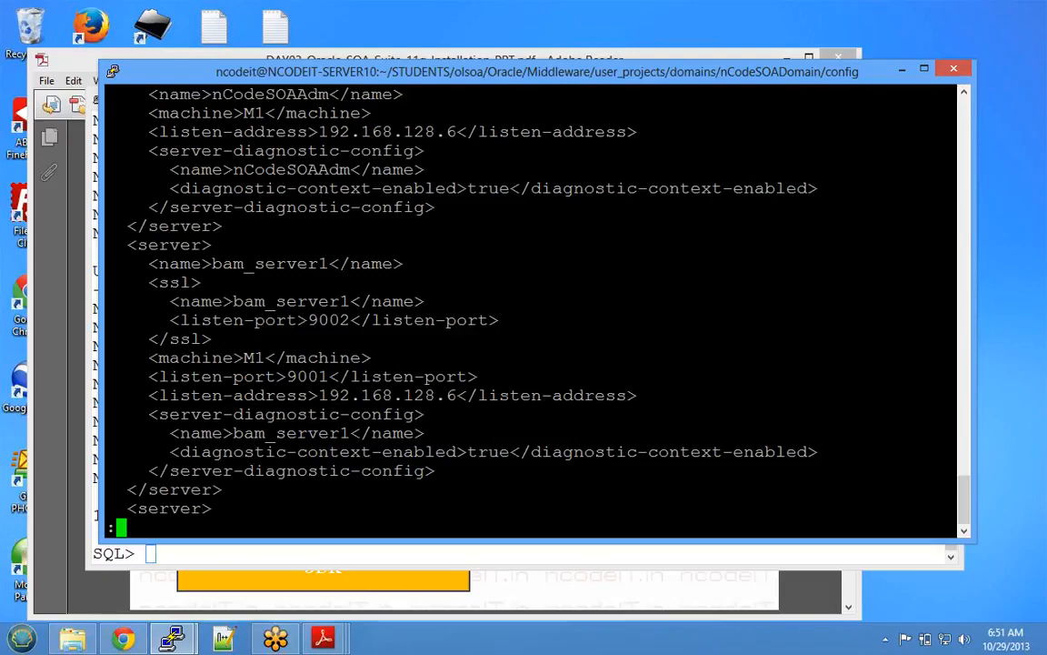
drag(213, 264, 328, 264)
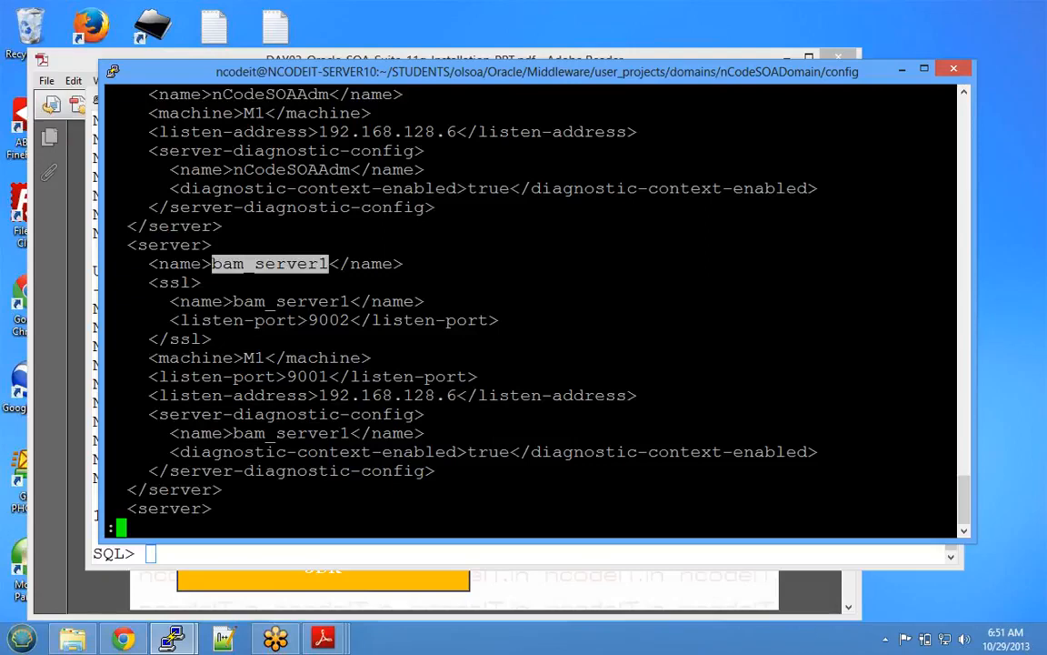
drag(213, 94, 339, 94)
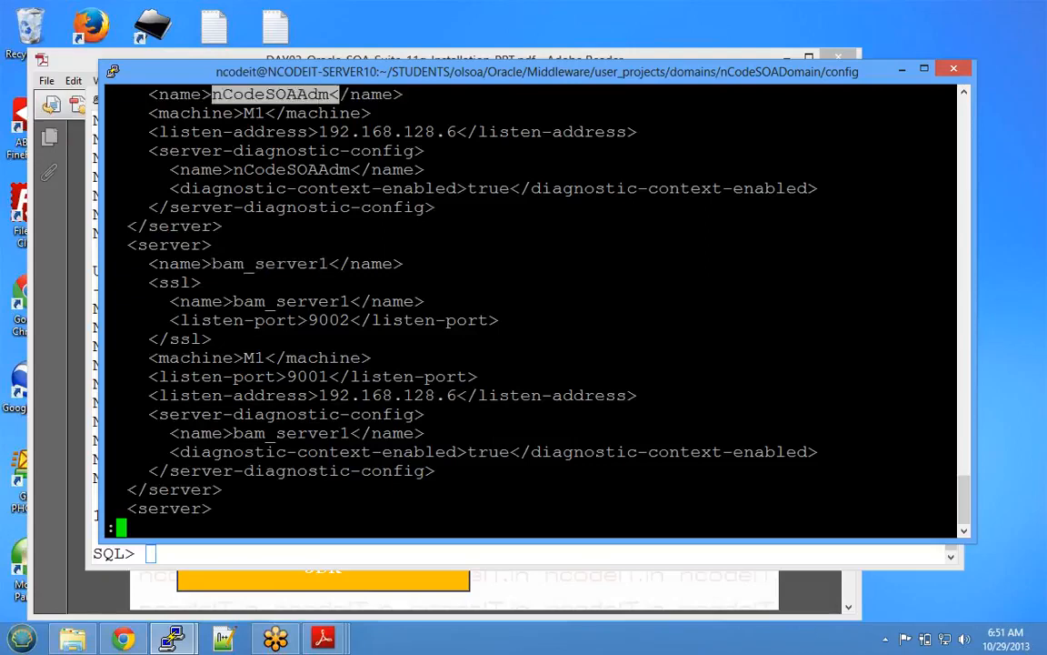
key(space)
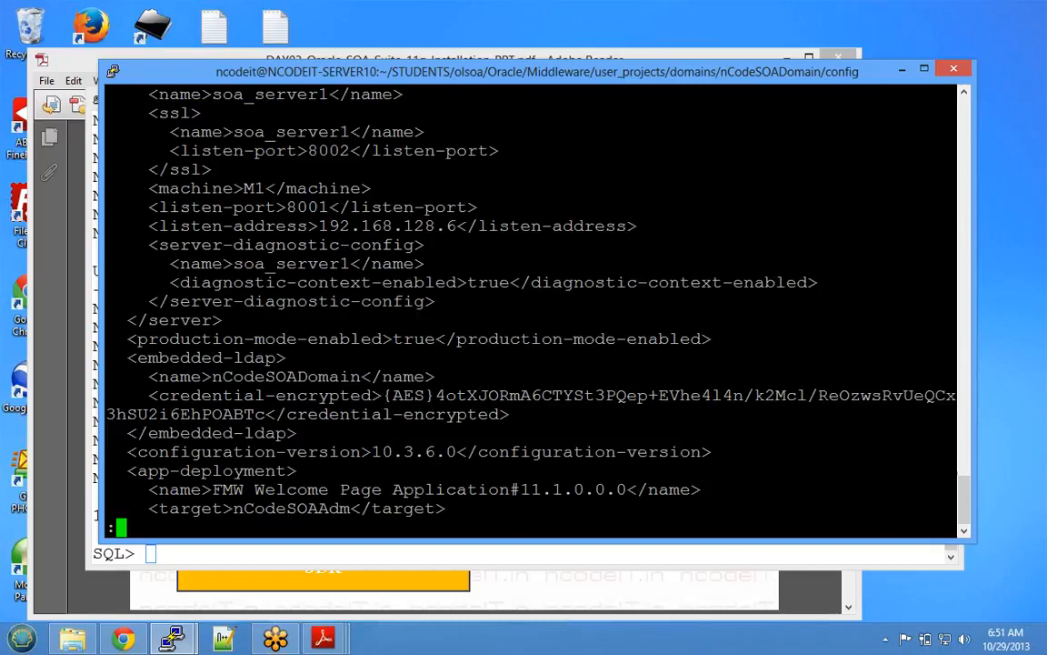
drag(234, 132, 349, 132)
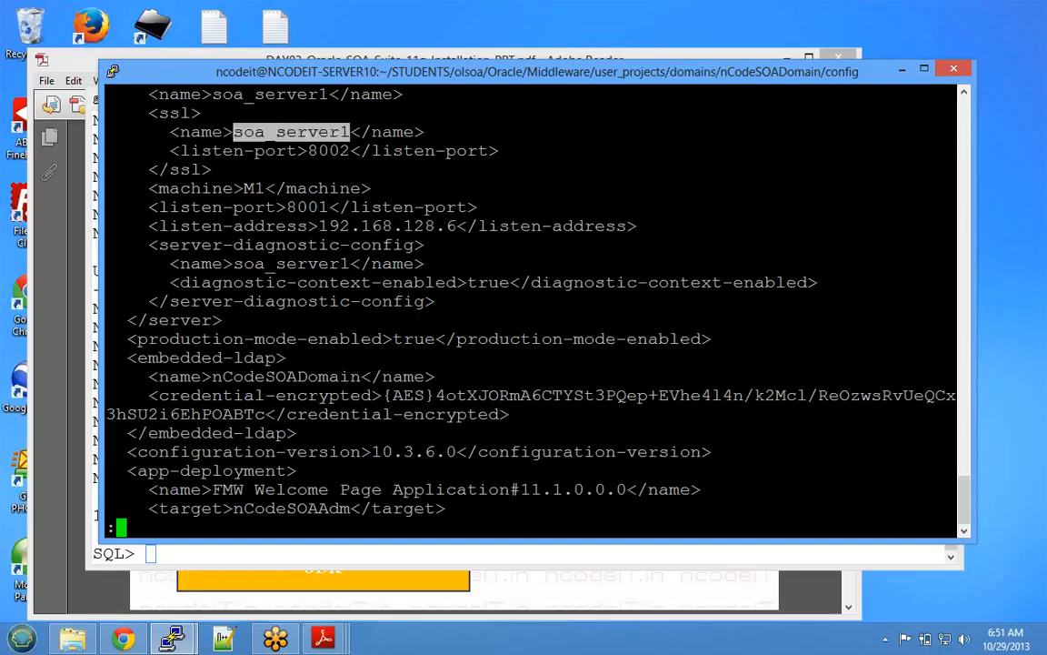
key(q)
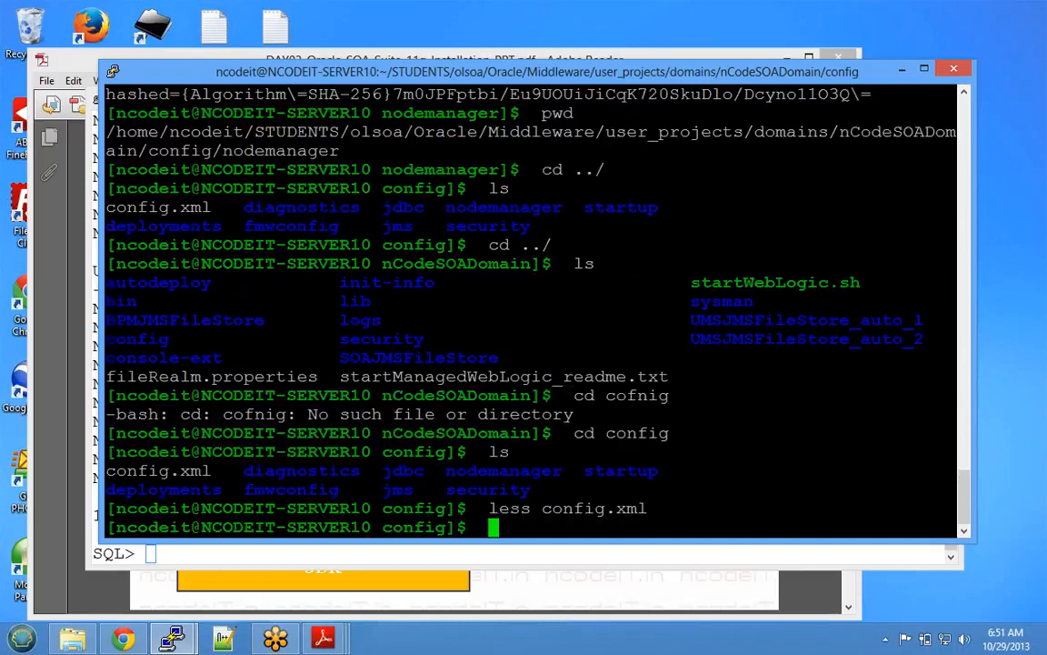
key(Return)
key(Return)
key(Return)
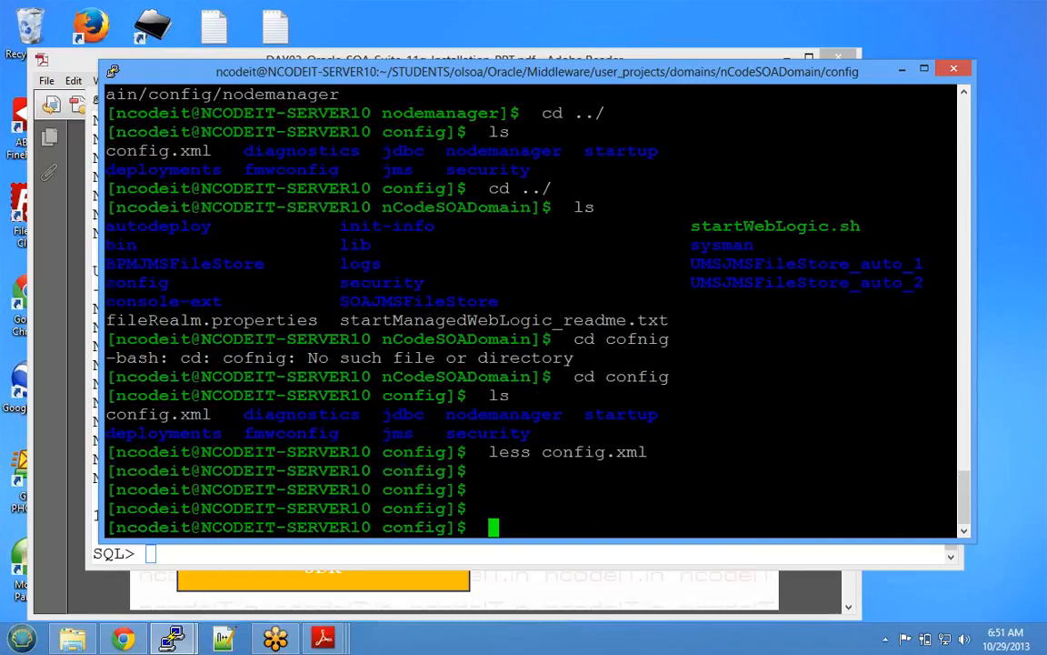
- Bring the DAY04-SERVER-STARTUP-SHUTDOWN deck forward in Adobe Reader and advance one slide
mouse_move(325, 635)
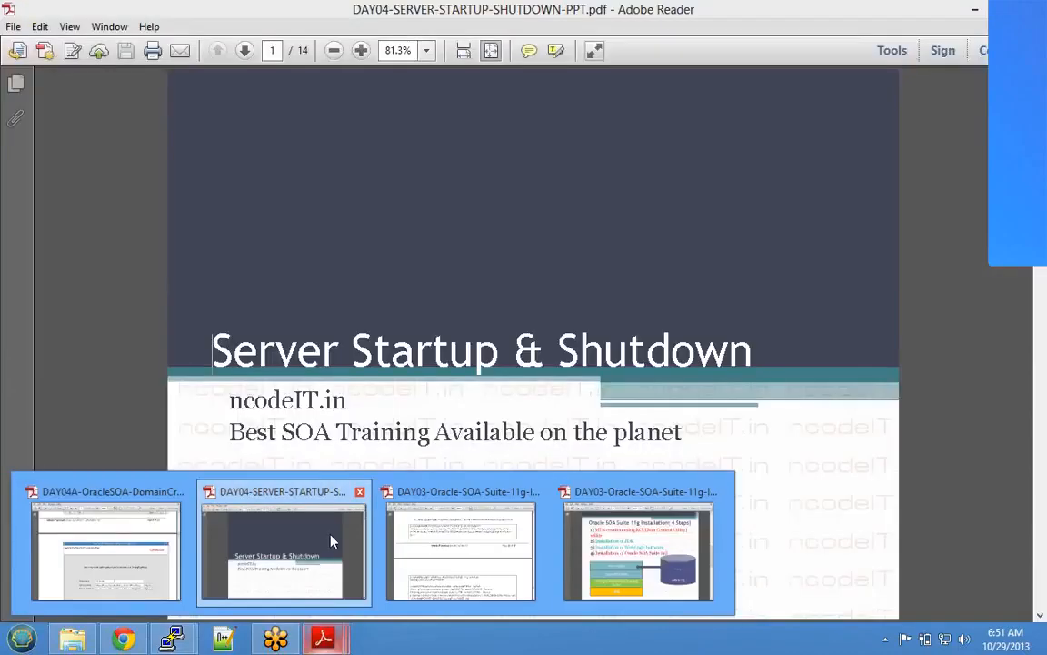
click(331, 546)
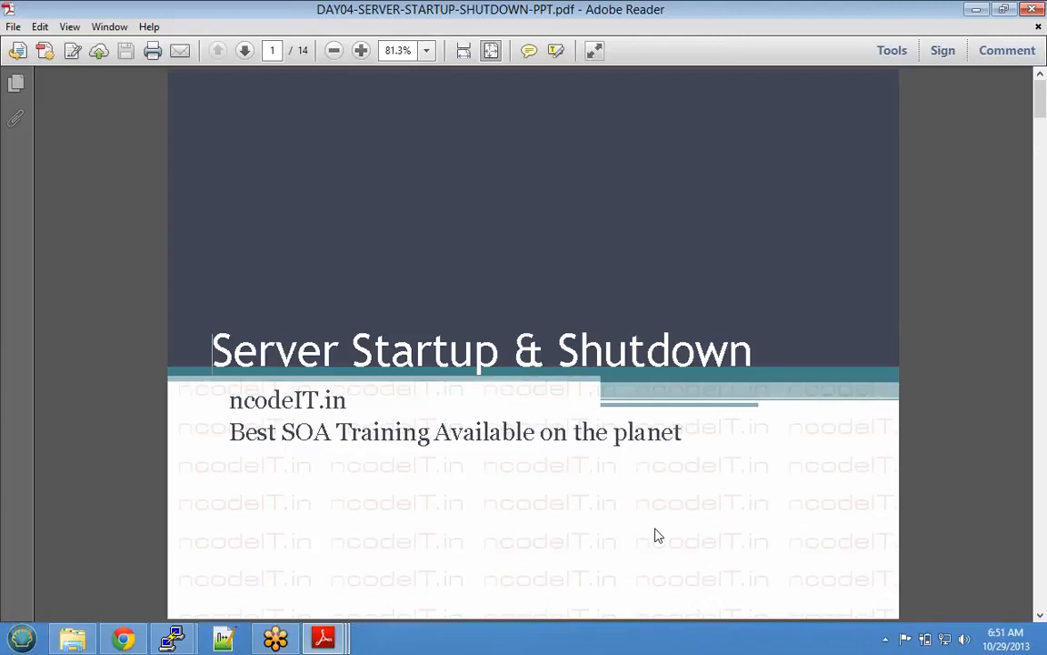
key(Page_Down)
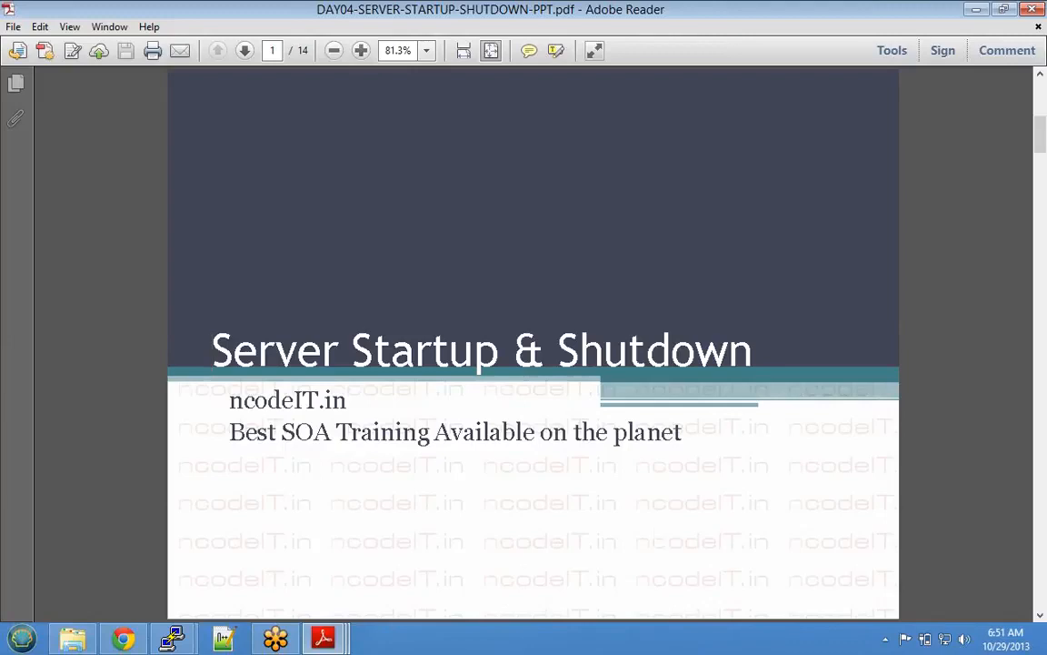
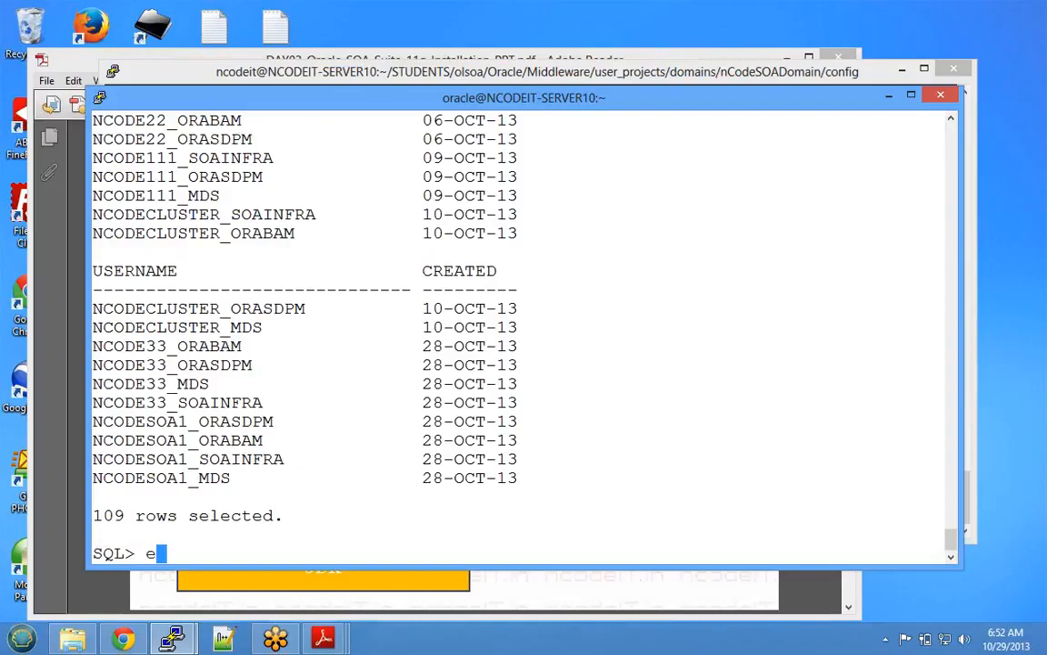
- Exit SQL*Plus, clear the screen and list the oracle home folder
key(Return)
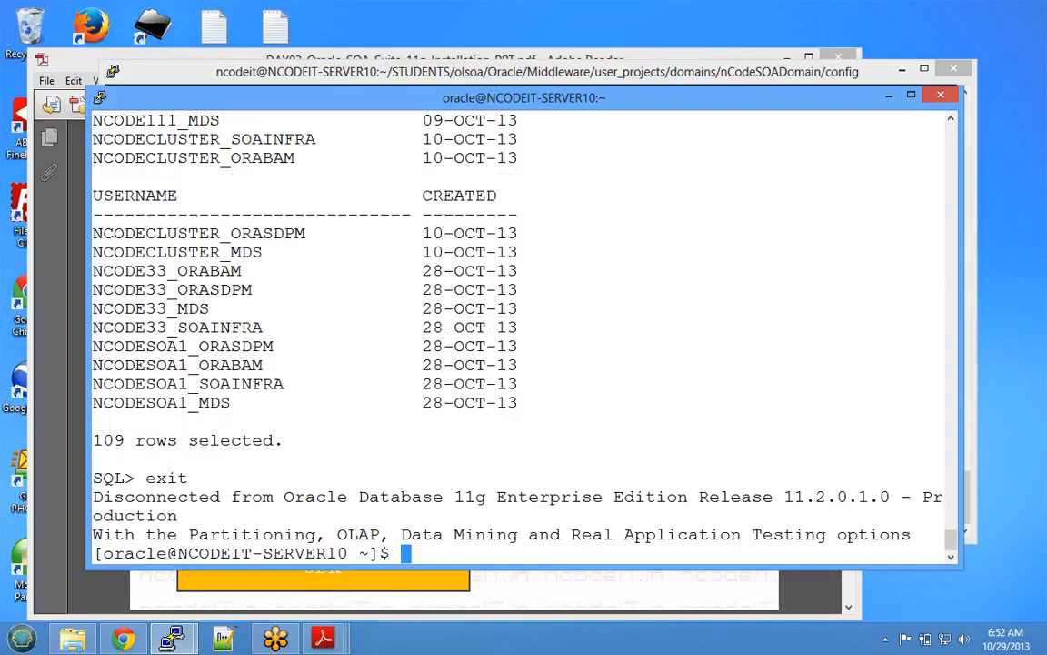
key(ctrl+l)
text(ls)
key(Return)
key(Return)
key(Return)
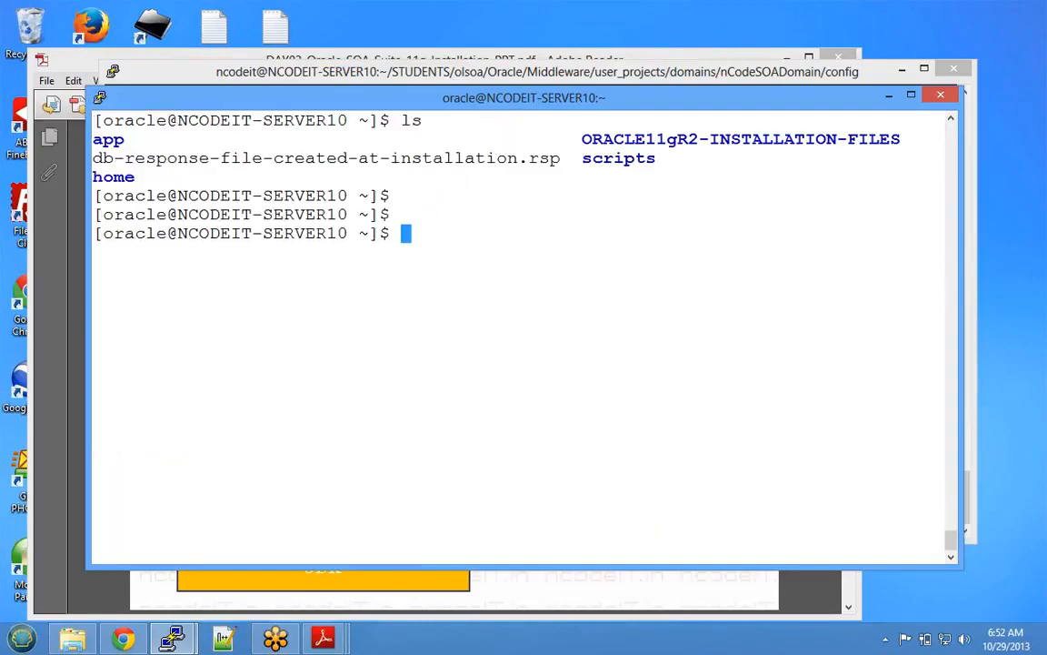
text(cd)
key(Return)
text(ls)
key(Return)
- Try changing into STUDENTS/olsoa and then STUDENTS from the oracle shell
text(cd STUD)
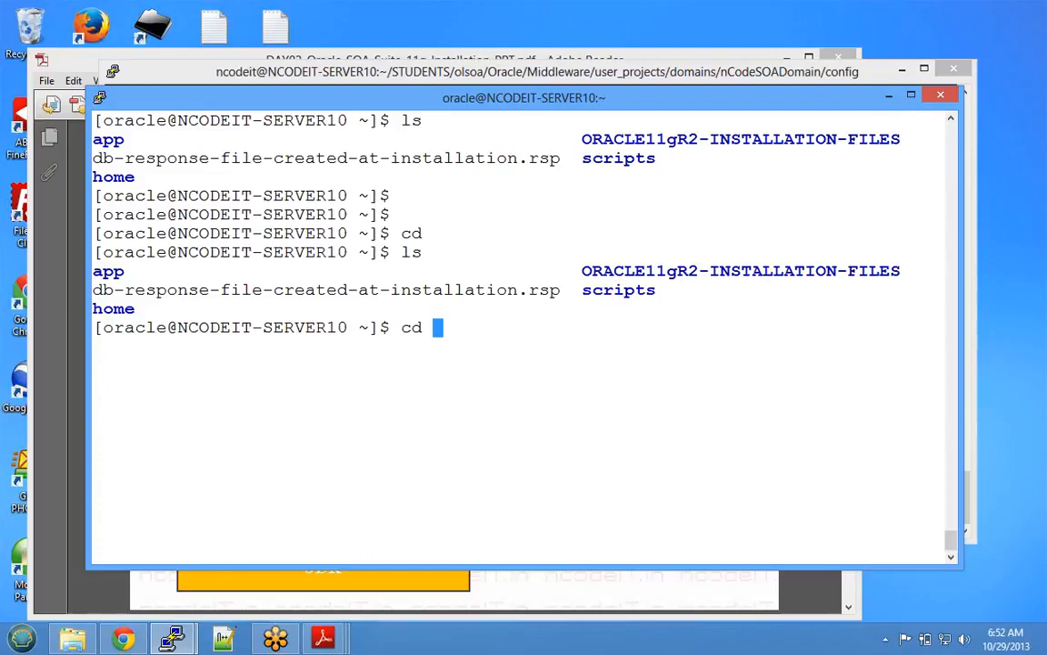
text(ENTS/ora)
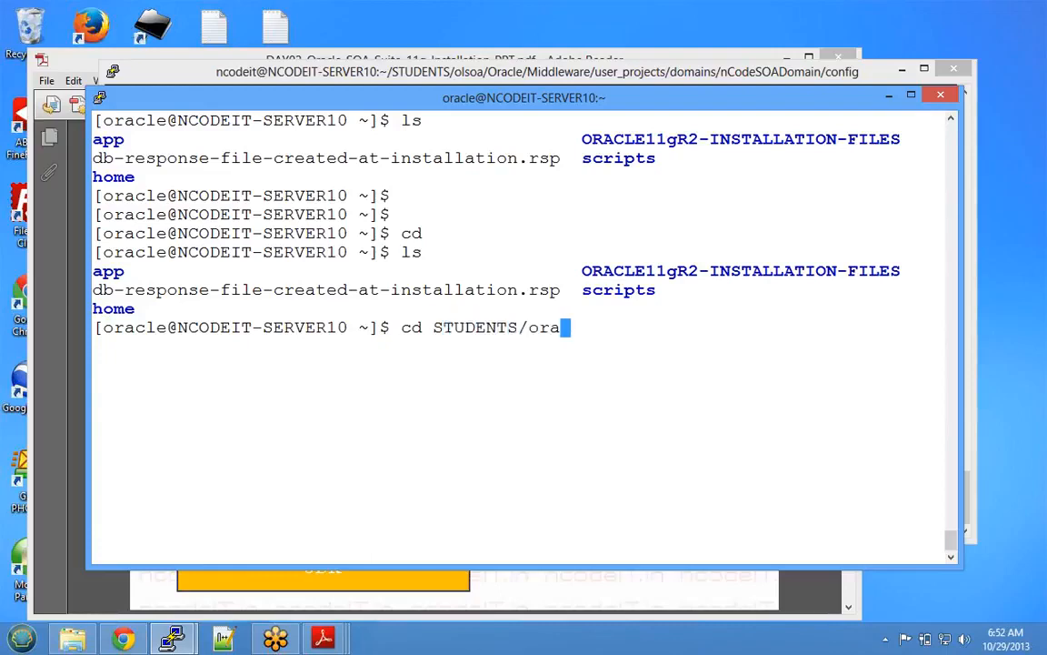
key(BackSpace)
key(BackSpace)
key(BackSpace)
text(olsoa)
key(Return)
text(ls)
key(Return)
text(c)
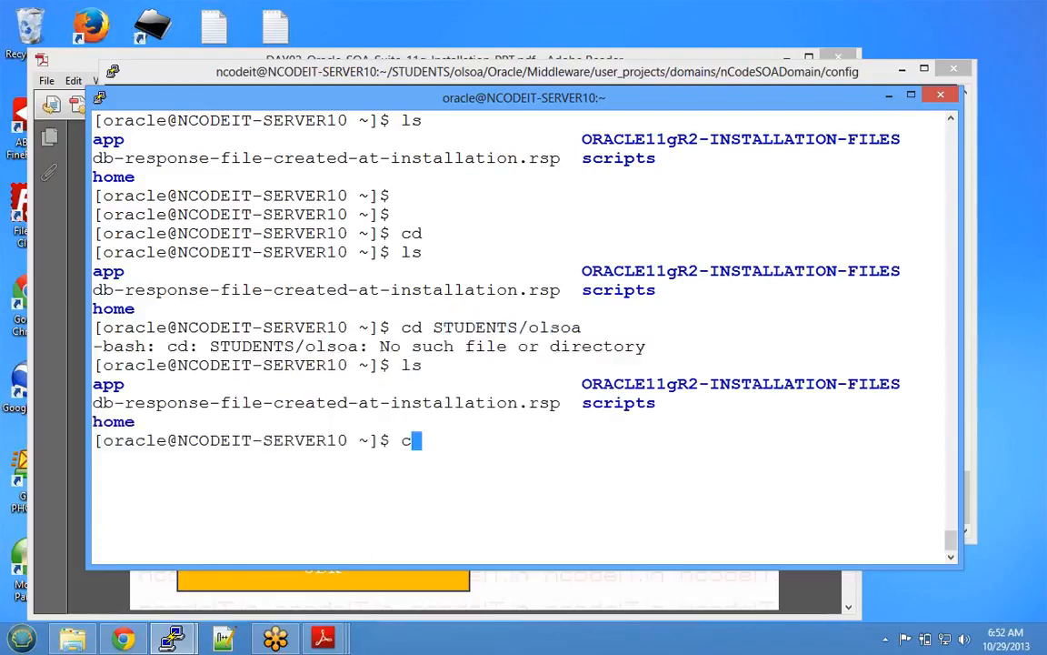
text(d STUDENTS/)
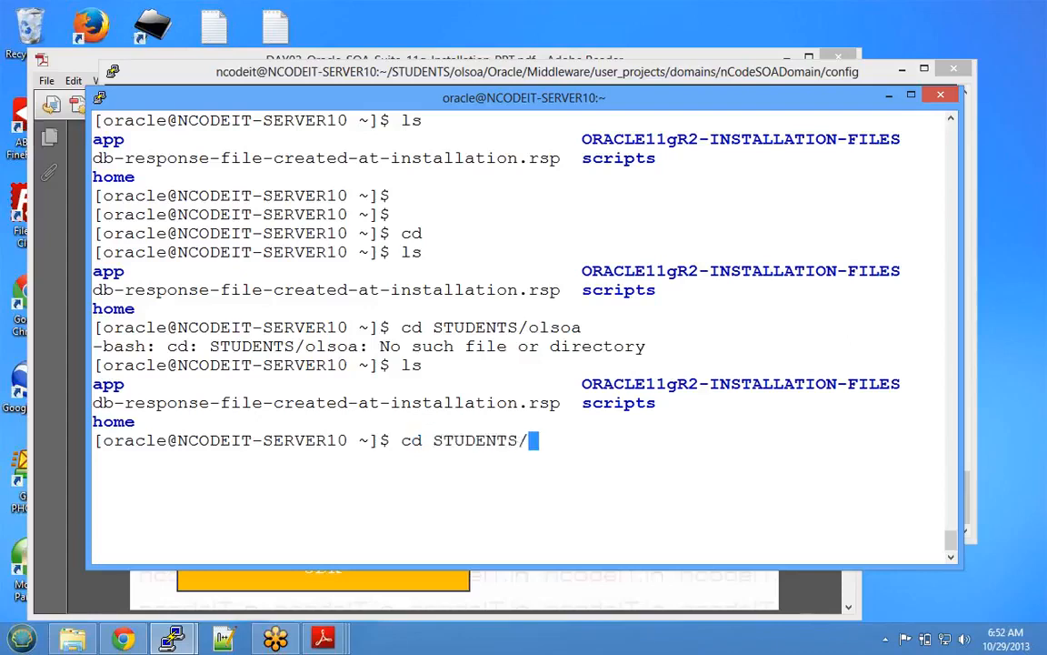
key(Return)
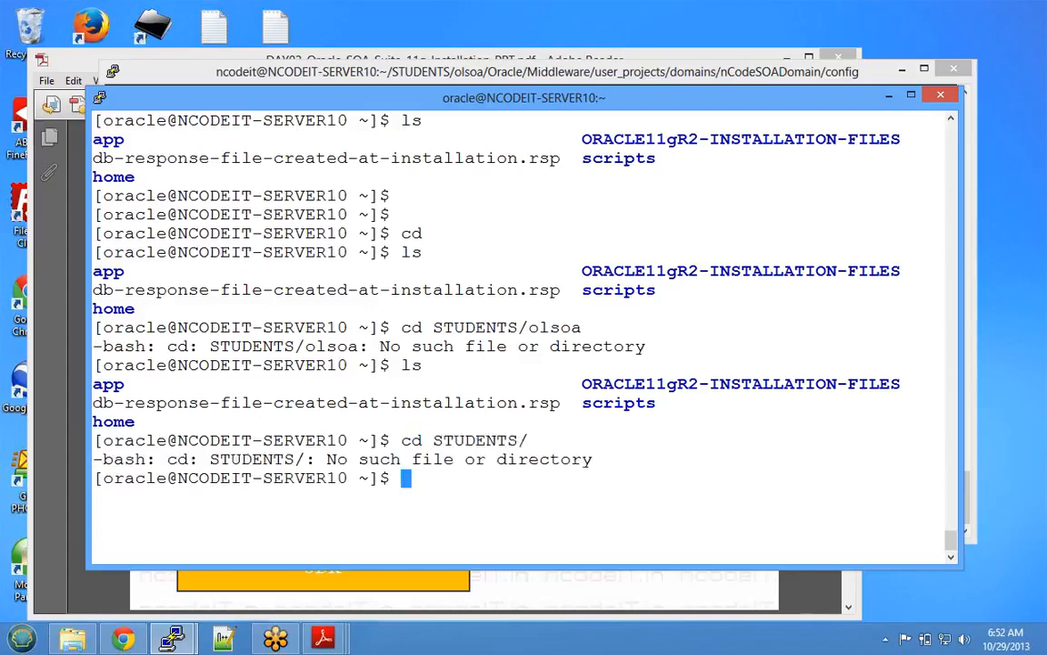
text(l)
key(BackSpace)
text(cd)
key(BackSpace)
key(BackSpace)
- Log out of the oracle user's shell, clear the terminal and return home
text(exit)
key(Return)
text(clear)
key(Return)
key(Return)
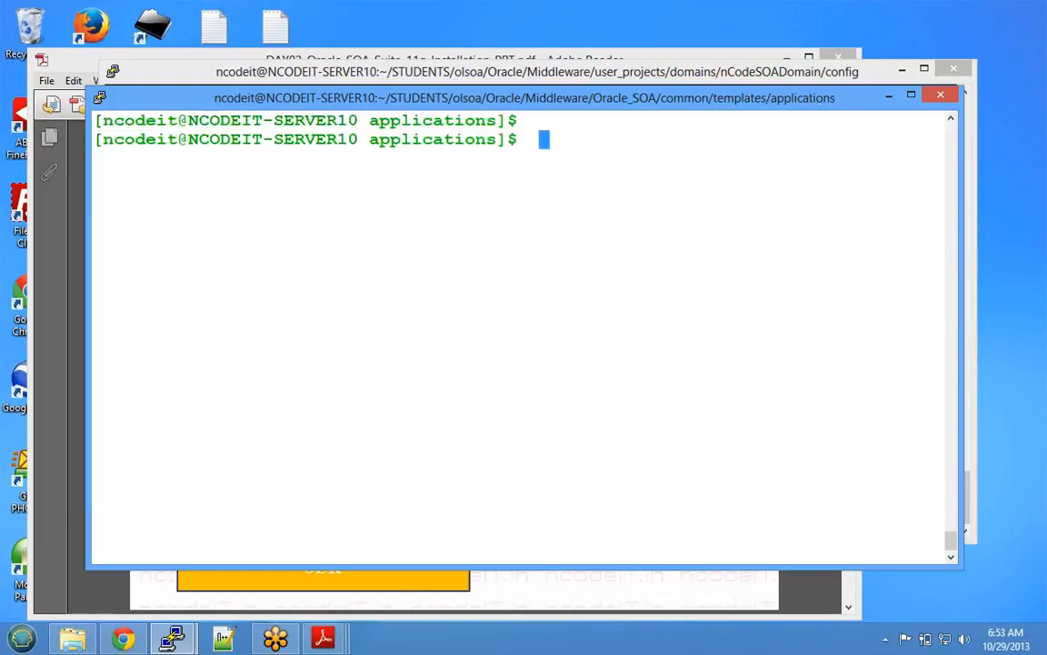
text(cd)
key(Return)
text(ls)
key(Return)
text(cd )
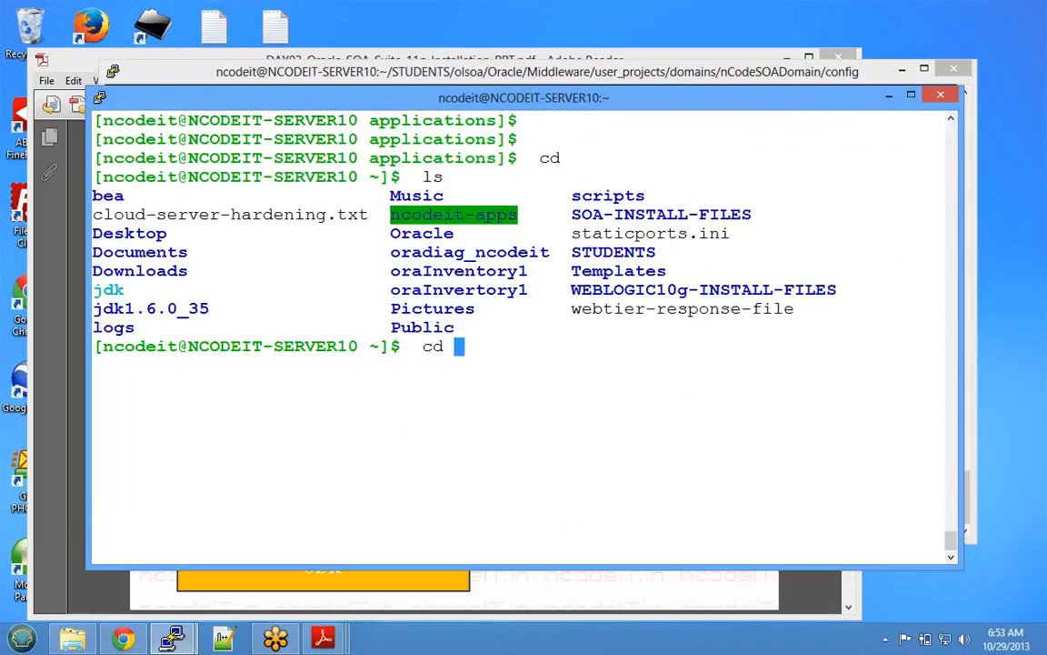
text(STUDENTS)
key(Return)
text(ls)
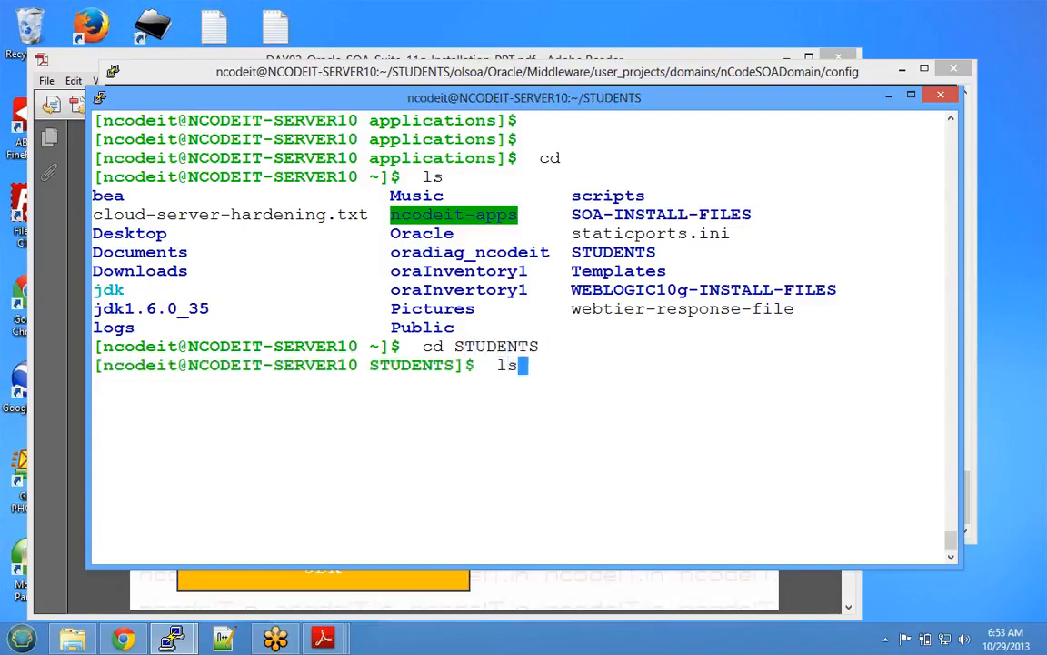
key(Return)
text(cd olsoa)
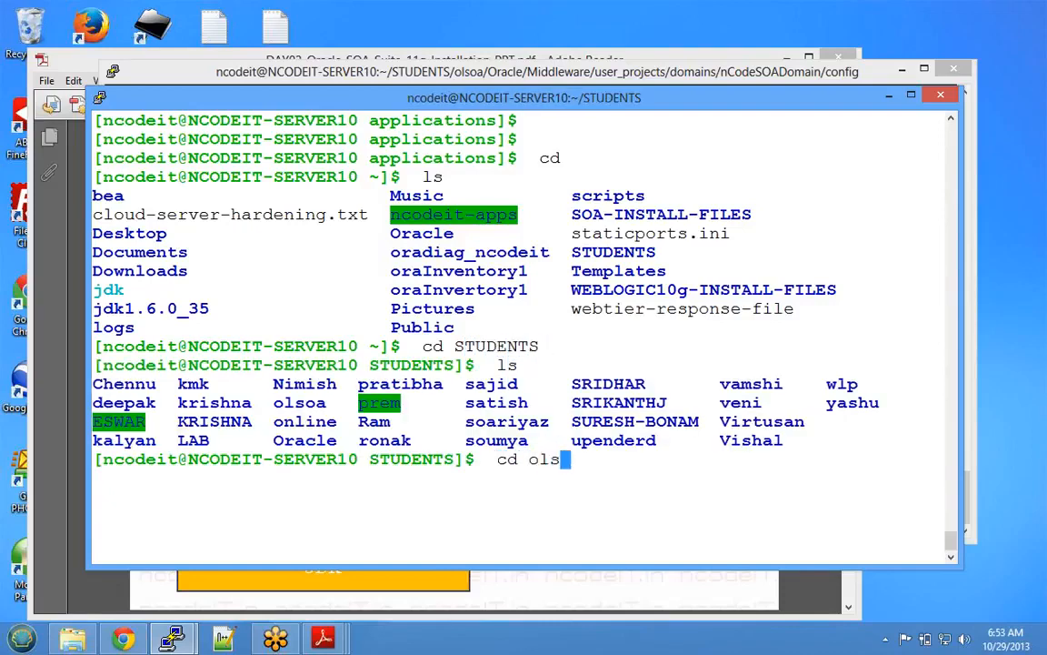
key(Return)
text(ls)
key(Return)
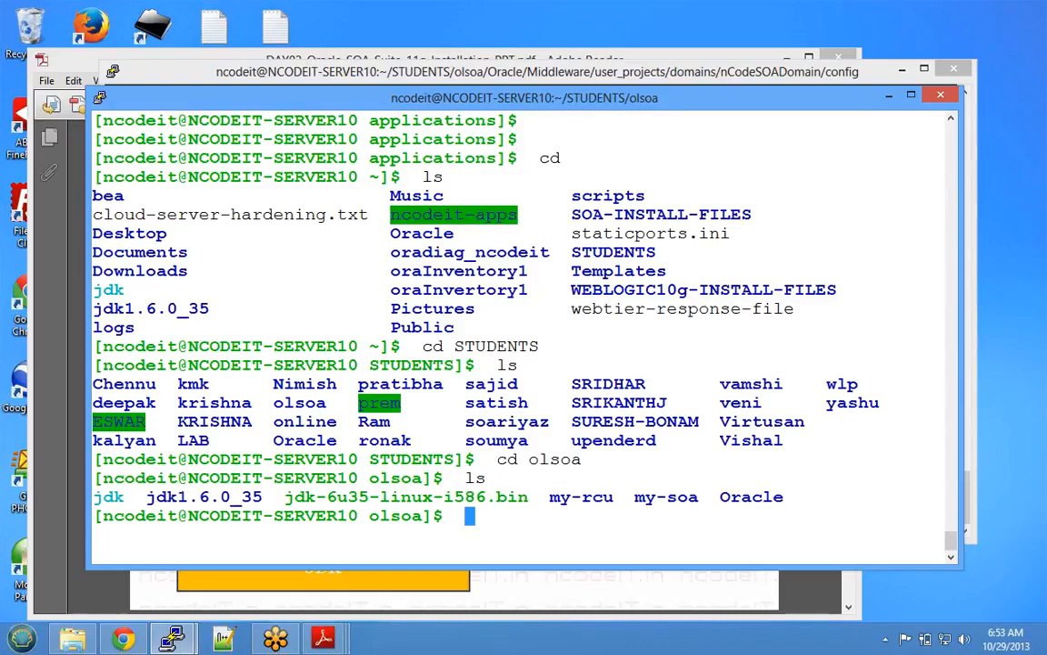
- Descend through Oracle/Middleware, user_projects and domains, listing their contents
text(cd Oracle)
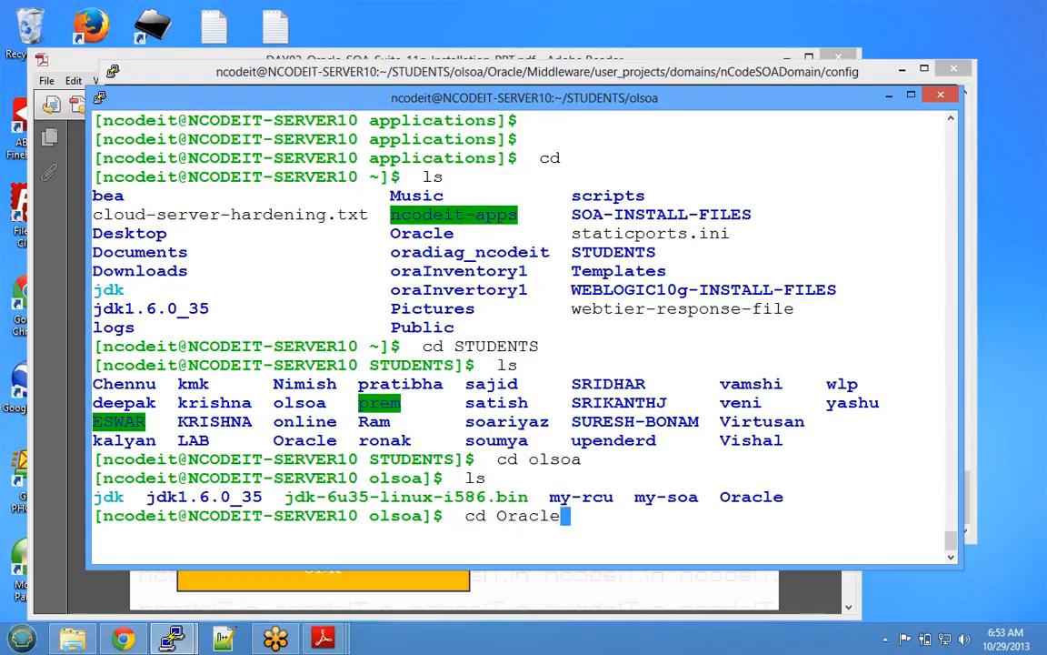
key(Tab)
text(M)
key(Tab)
key(Return)
text(ls)
key(Return)
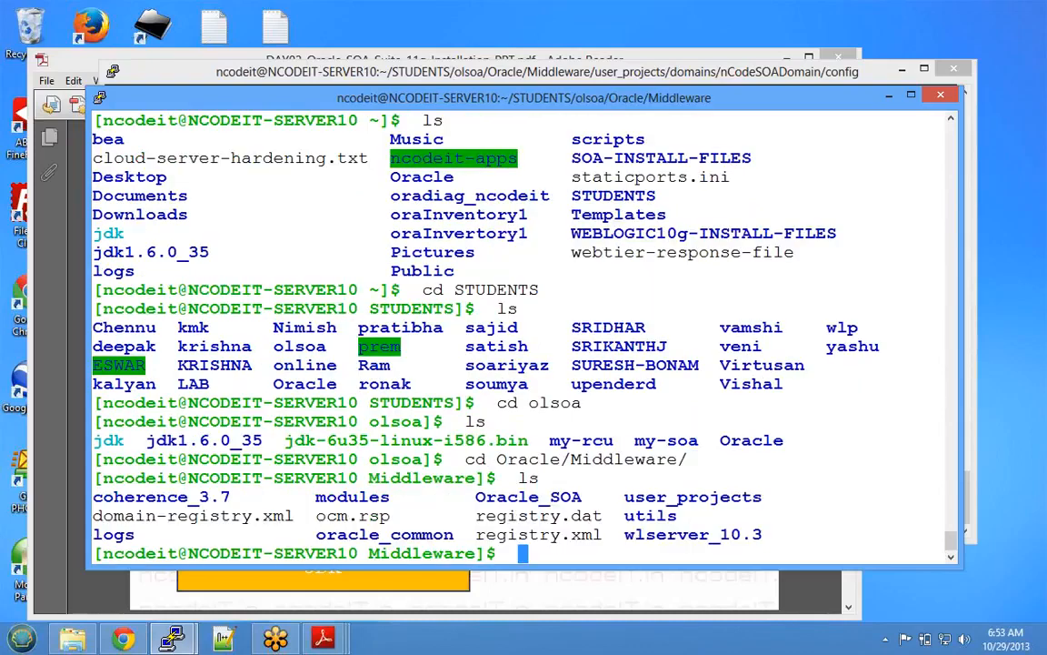
text(cd user)
key(Tab)
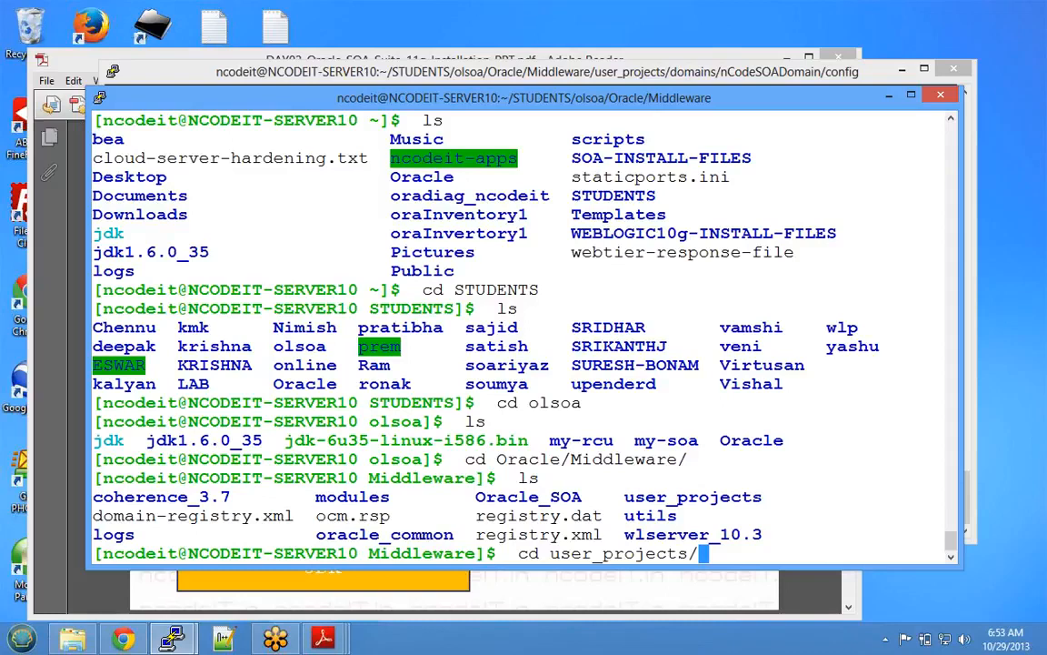
key(Return)
text(ls)
key(Return)
text(cd d)
key(Tab)
key(Return)
text(ls)
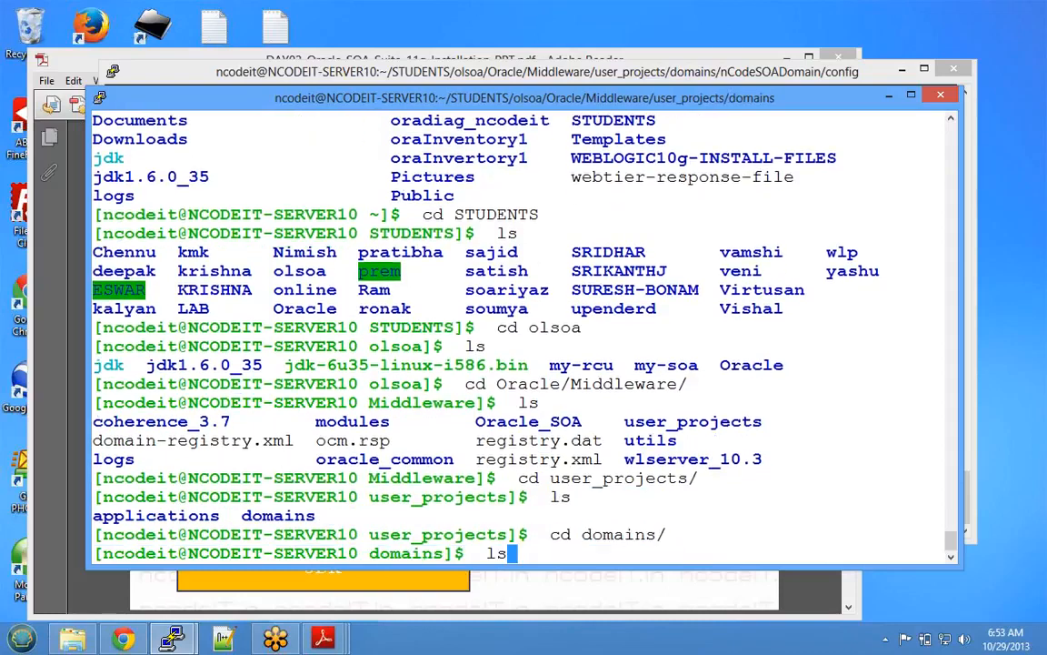
key(Return)
- Enter nCodeSOADomain, print its path, and list the start and stop scripts in bin
text(cd n)
key(Tab)
key(Return)
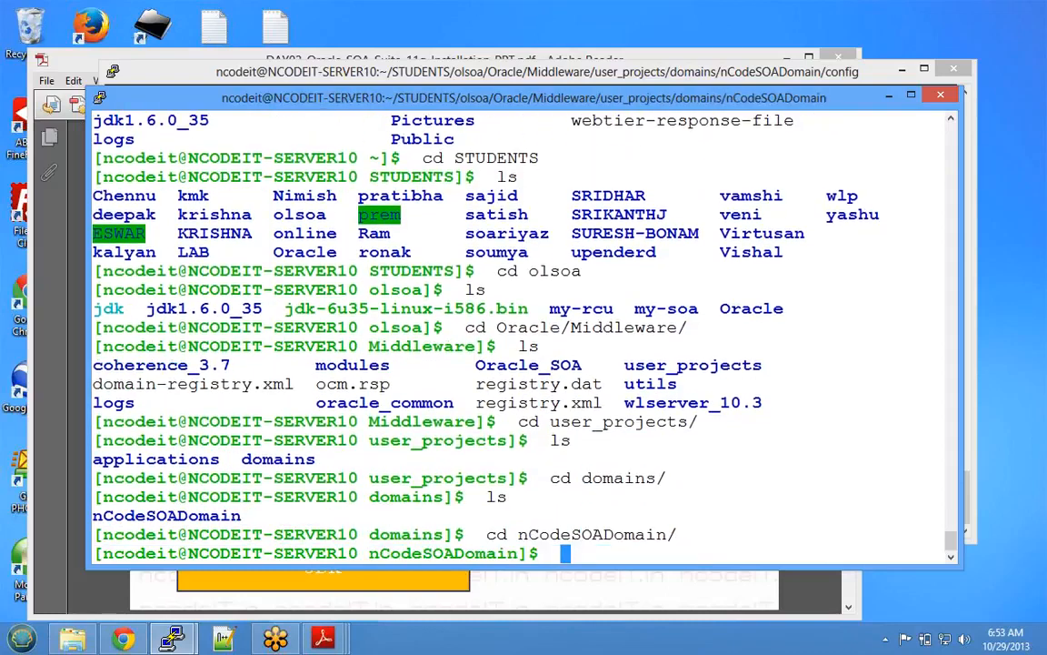
text(ls)
key(Return)
text(pwd)
key(Return)
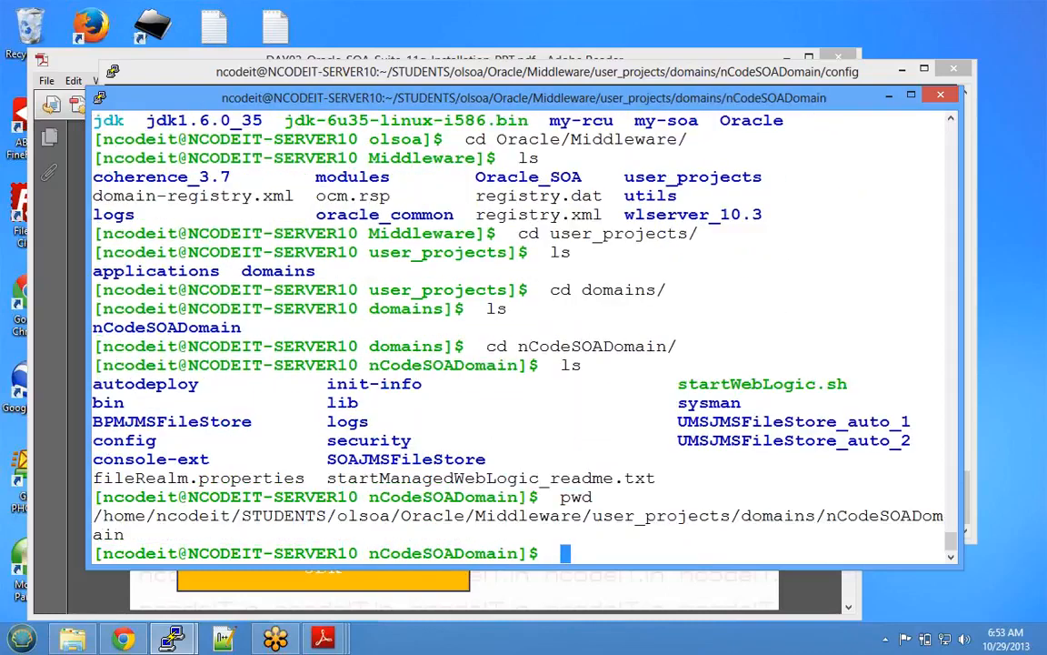
text(cd bin)
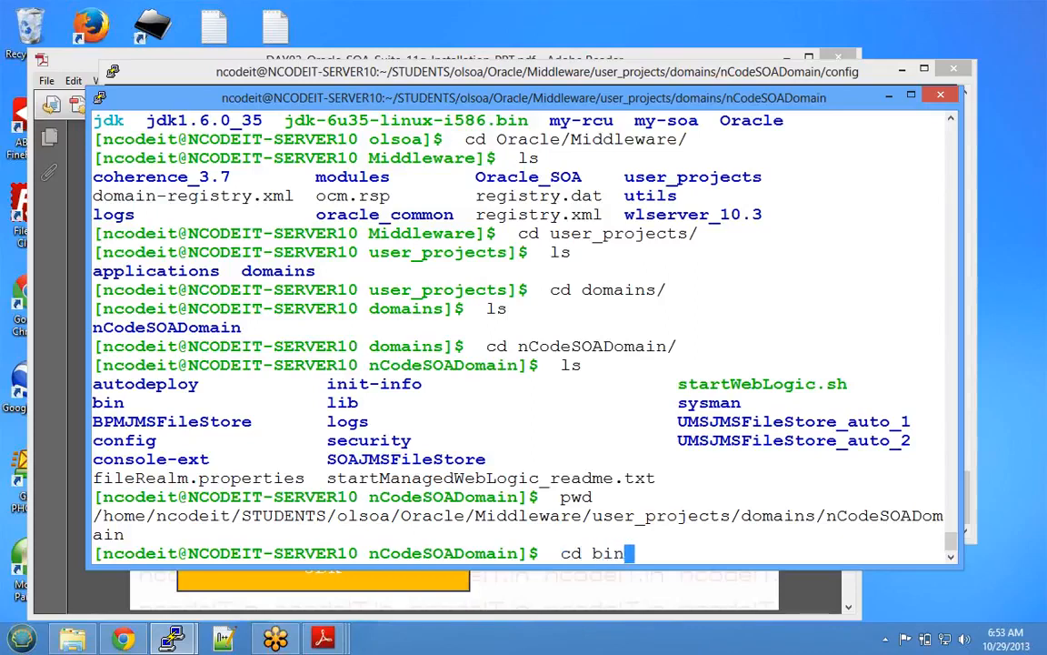
key(Return)
text(ls)
key(Return)
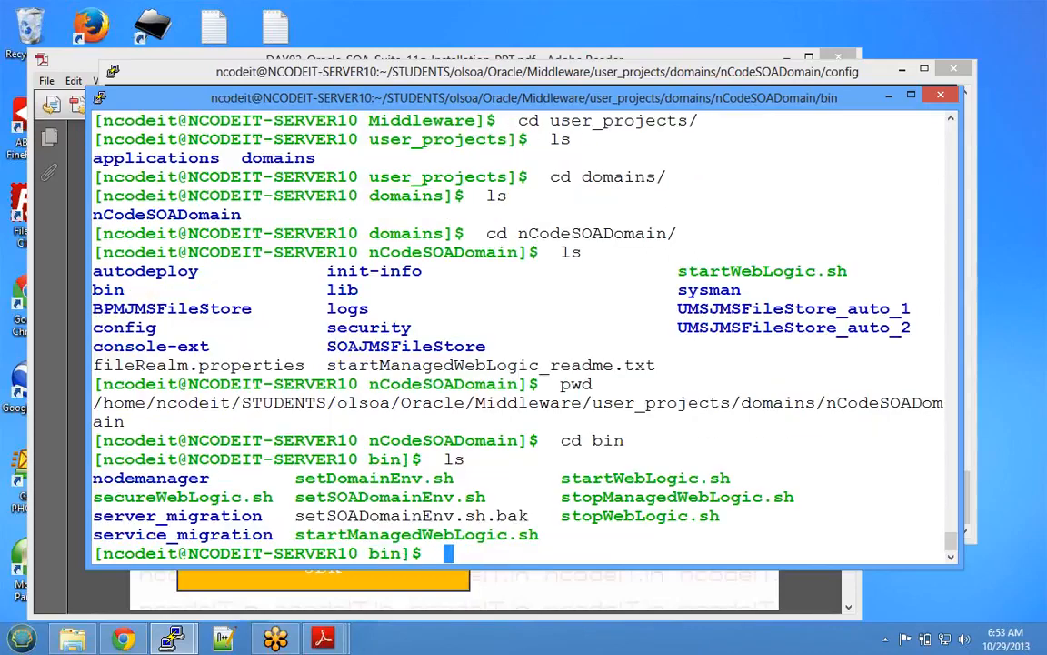
mouse_move(322, 638)
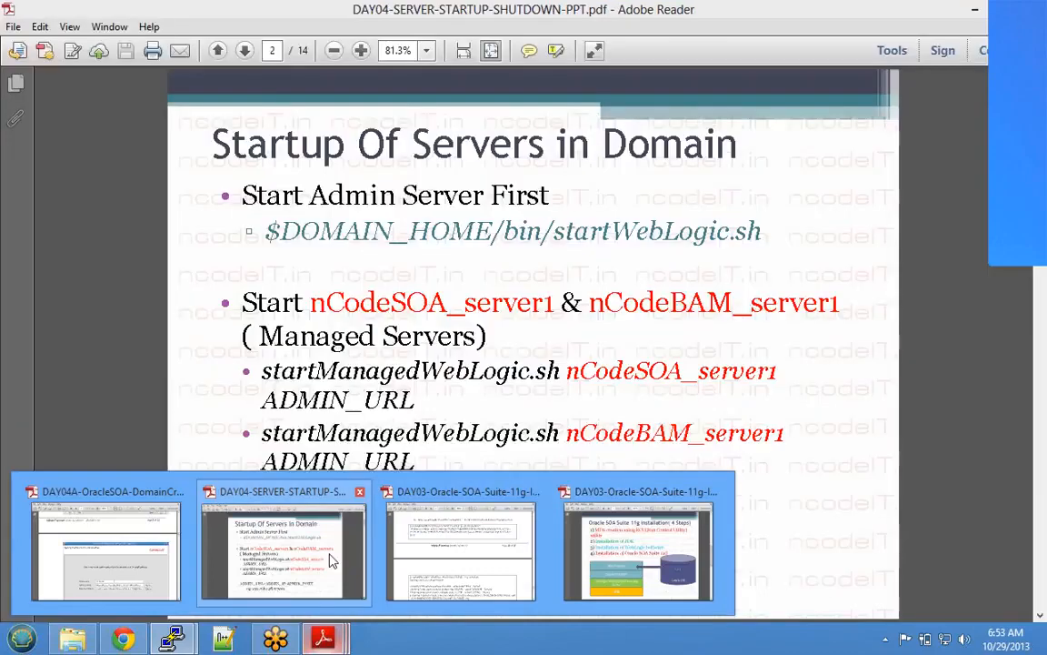
click(300, 546)
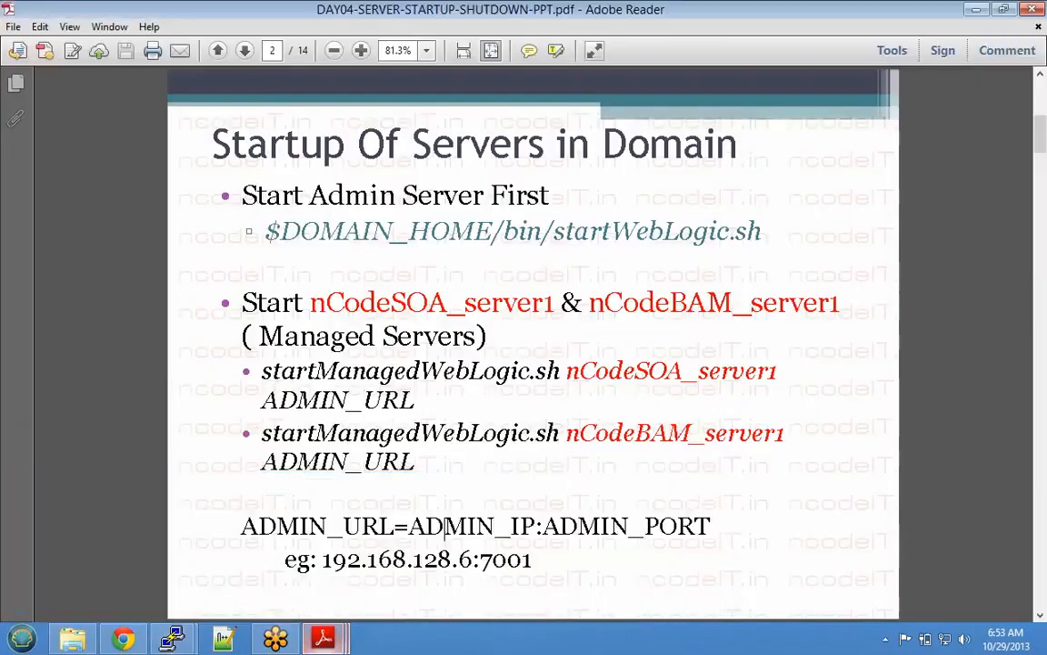
drag(265, 231, 761, 232)
click(554, 231)
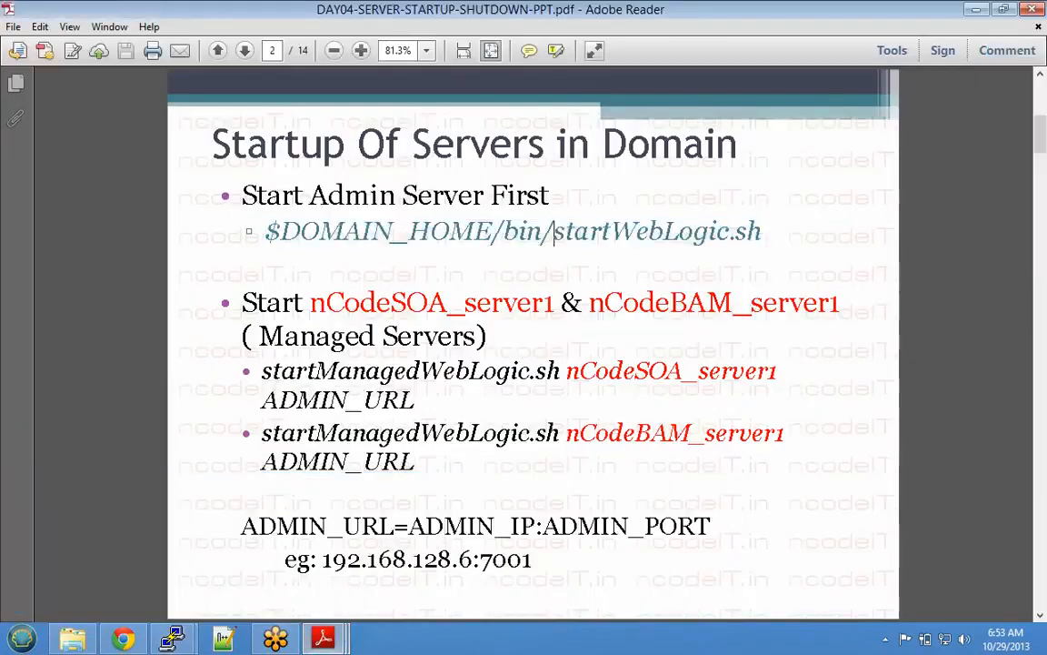
drag(554, 231, 762, 232)
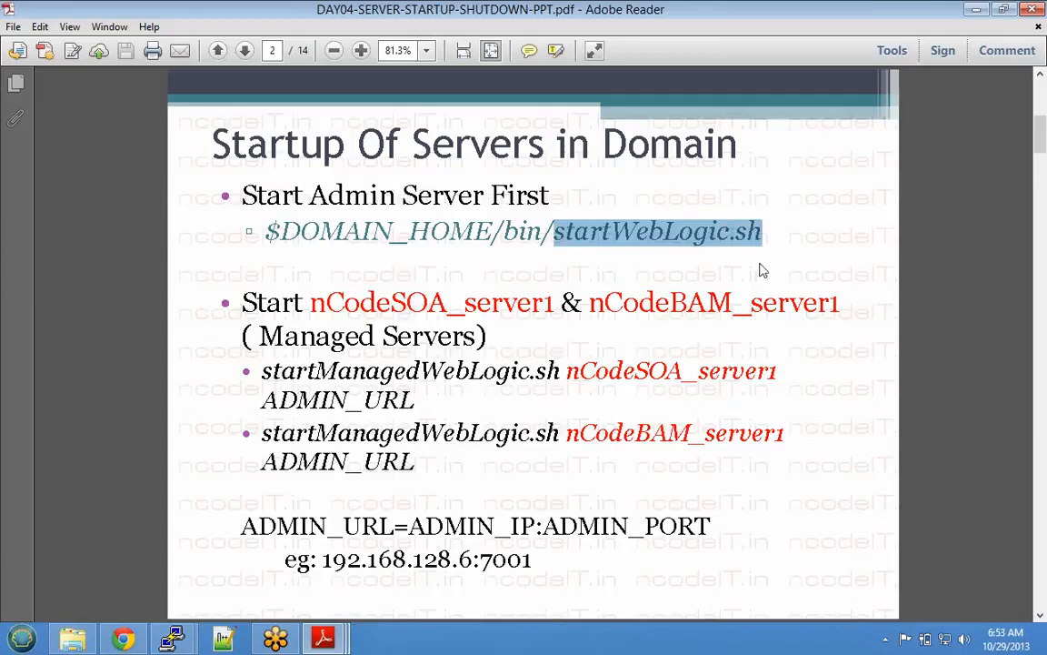
click(762, 232)
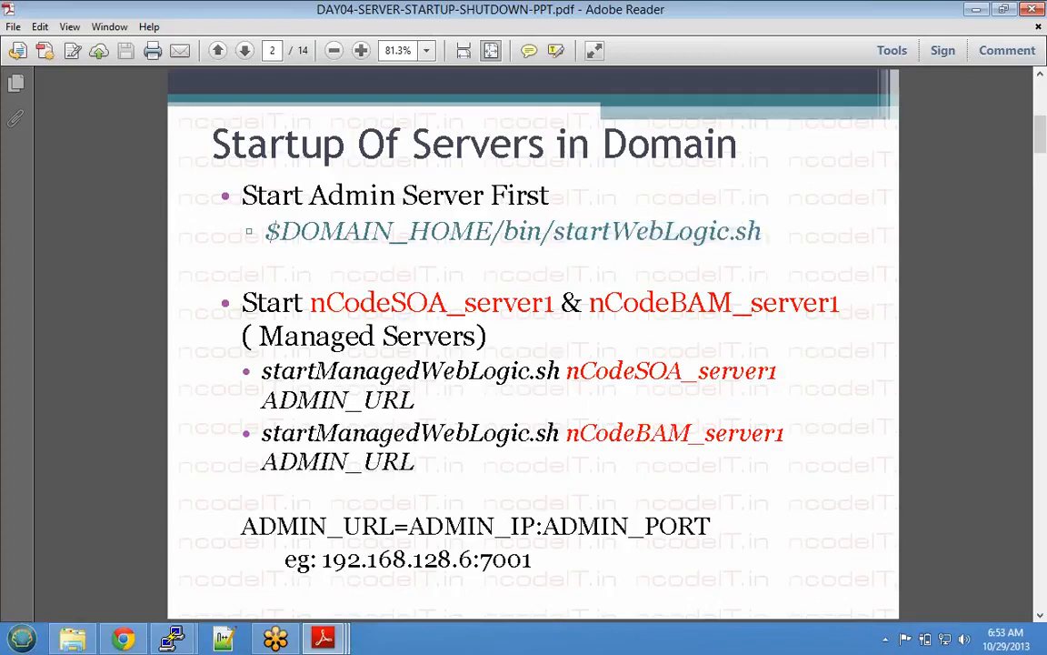
click(971, 11)
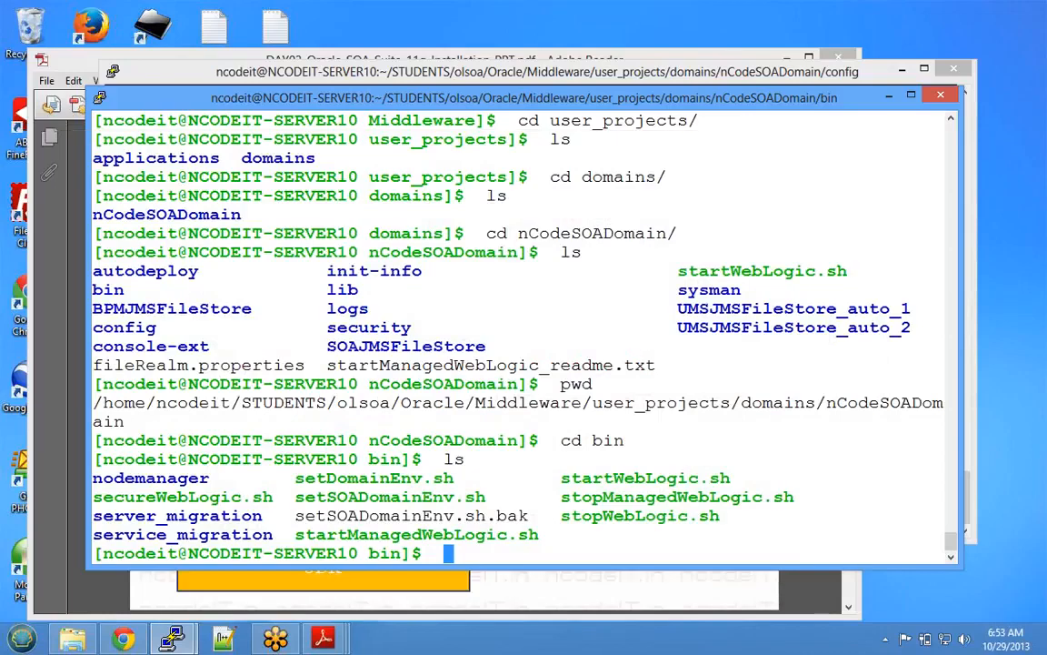
- Run ./startWebLogic.sh from the bin folder to start the admin server
double_click(646, 479)
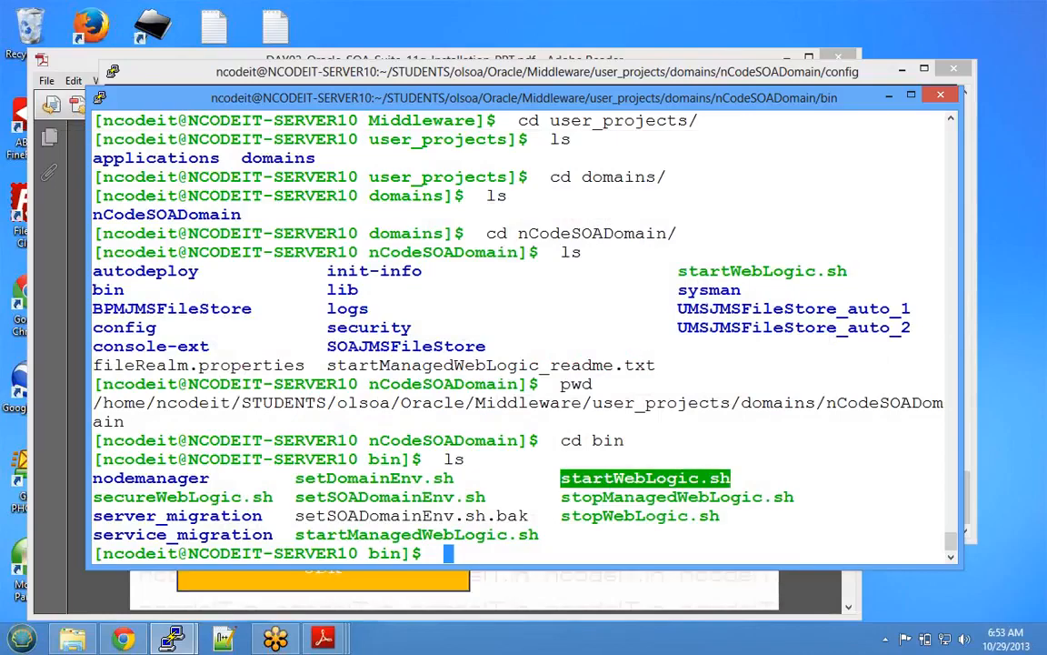
text(./startW)
key(Tab)
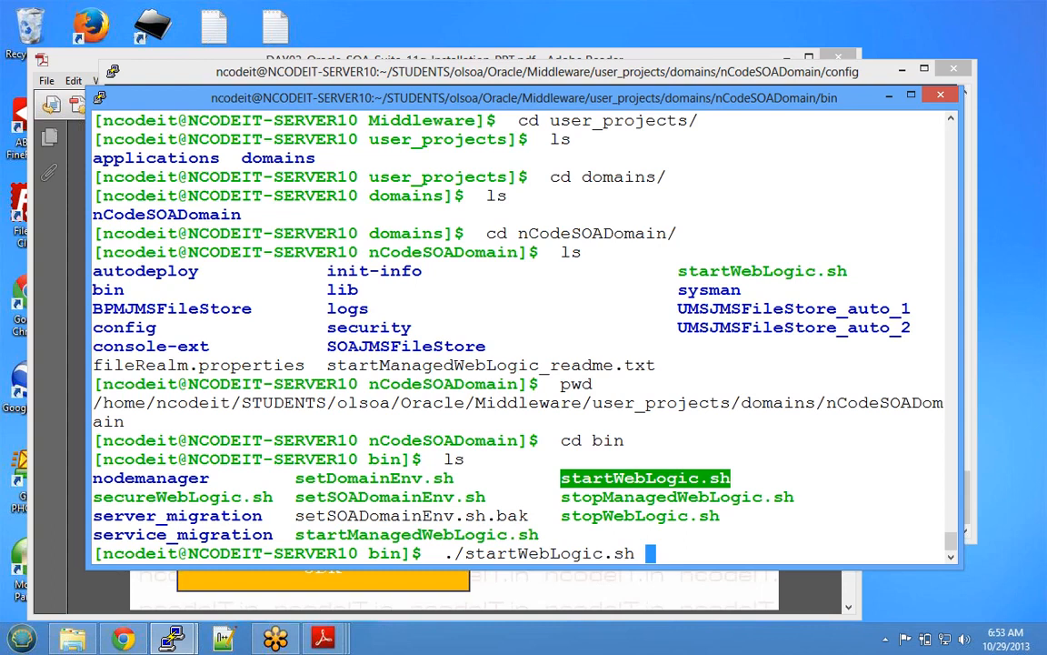
key(Return)
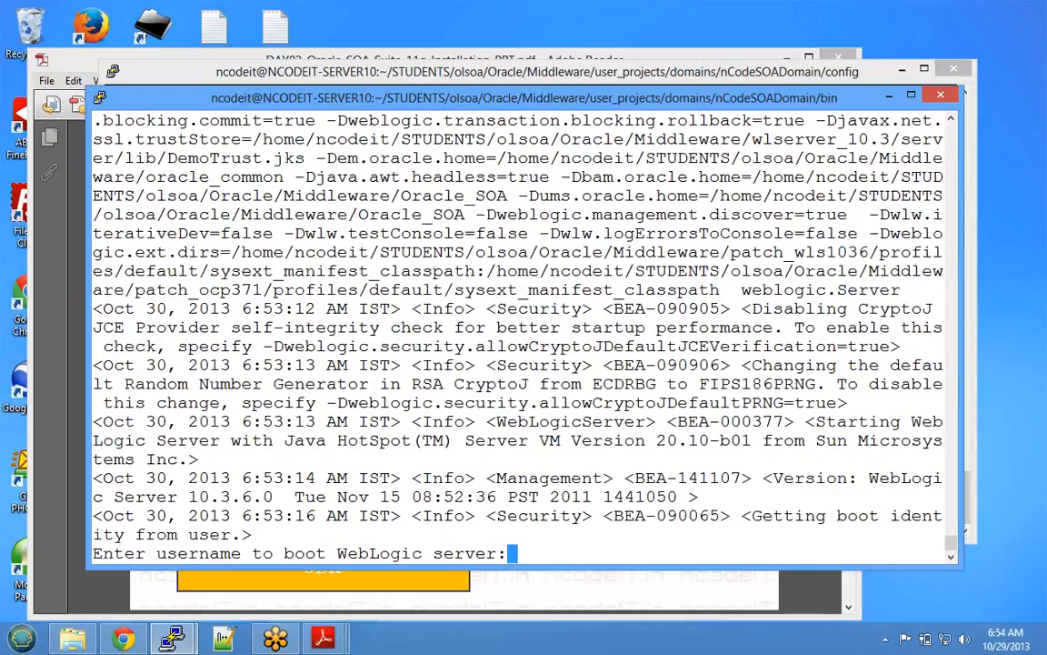
- Enter the admin username and password at the WebLogic boot prompts
text(soaadmin)
key(Return)
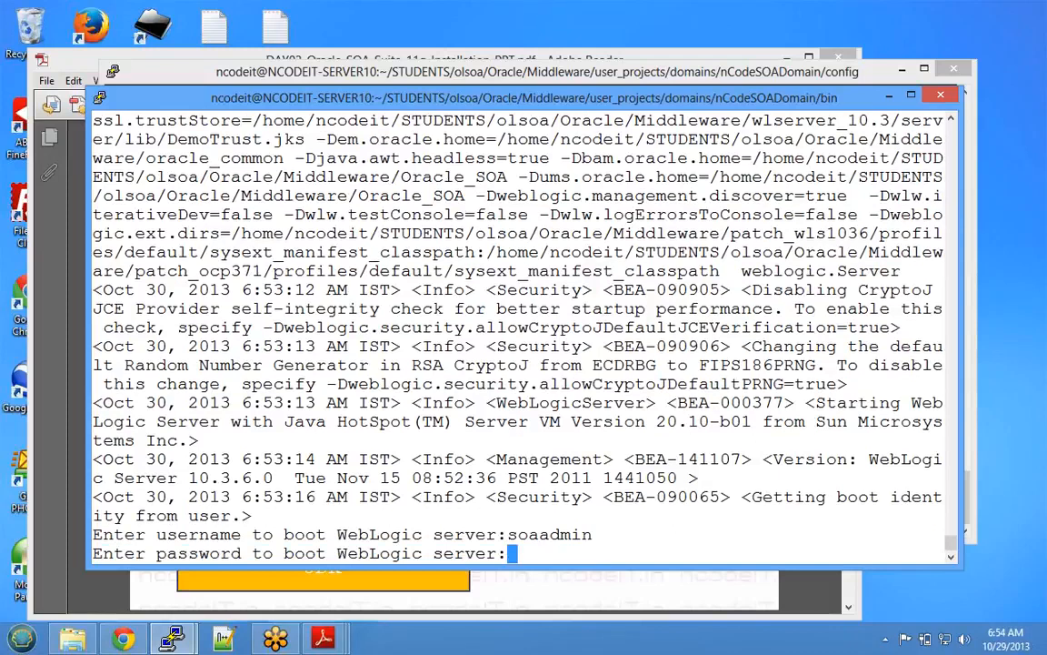
key(Return)
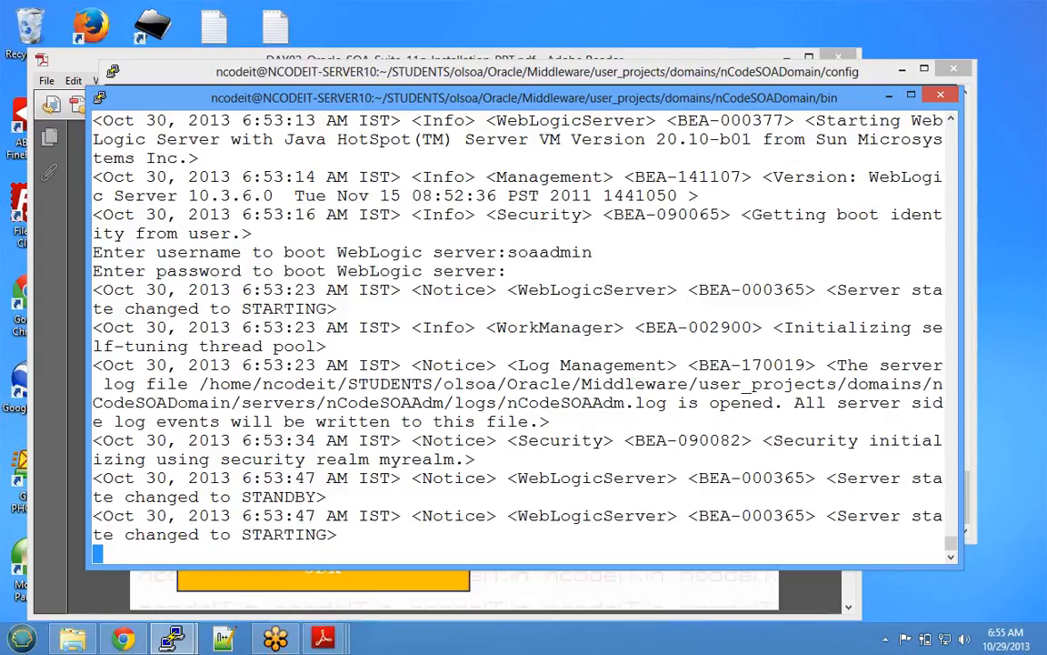
- Point out the log-file and security realm lines in the startup log, then shift the log window left
drag(166, 384, 273, 516)
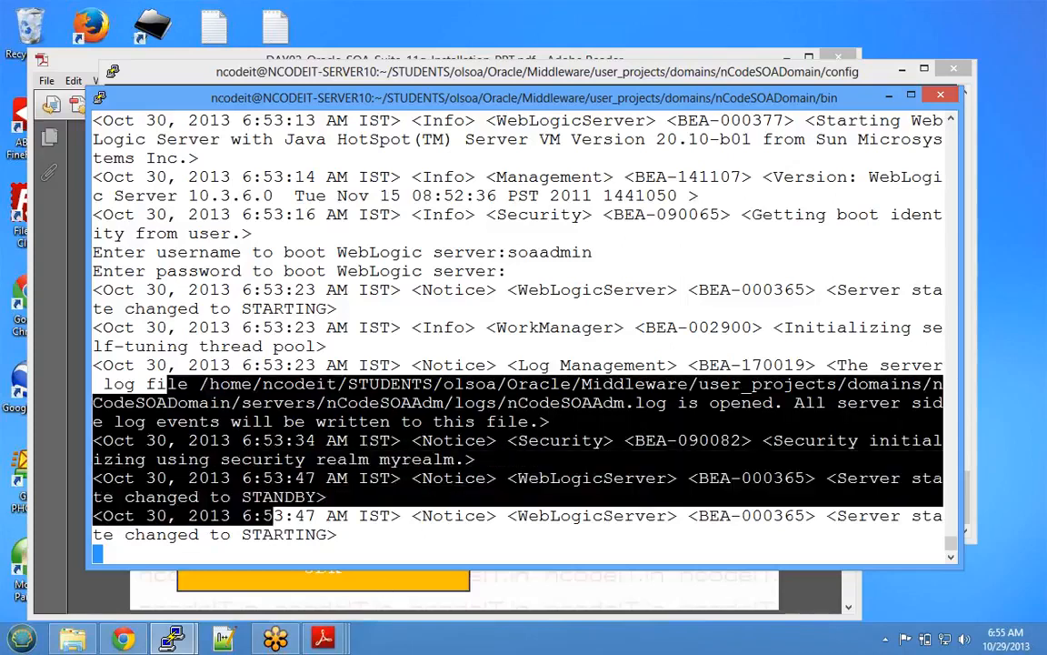
click(272, 516)
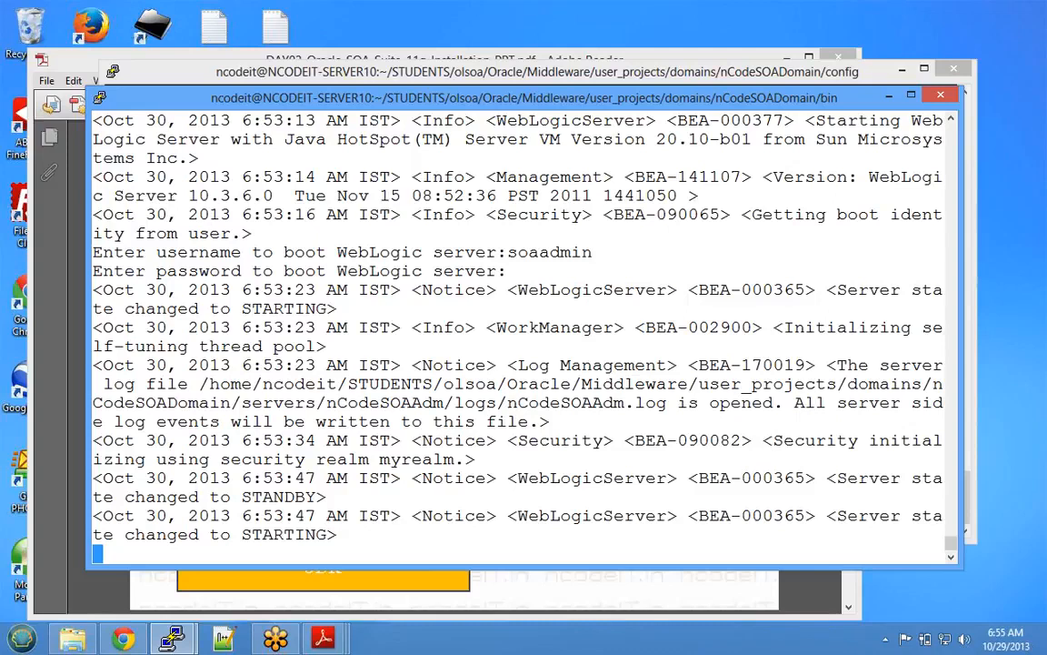
drag(307, 104, 236, 110)
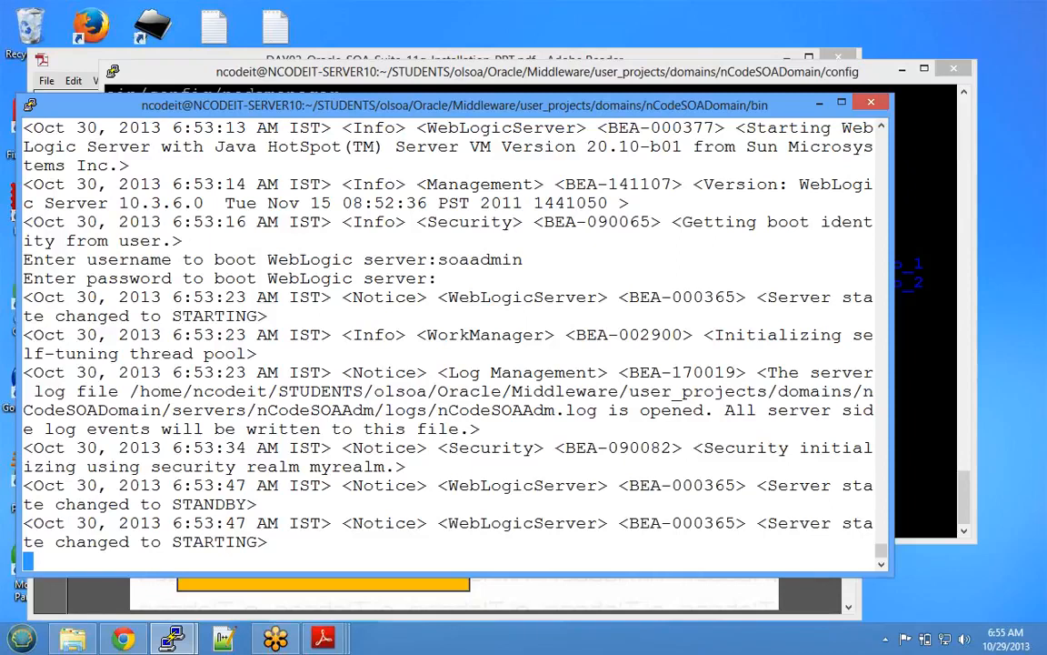
click(1038, 48)
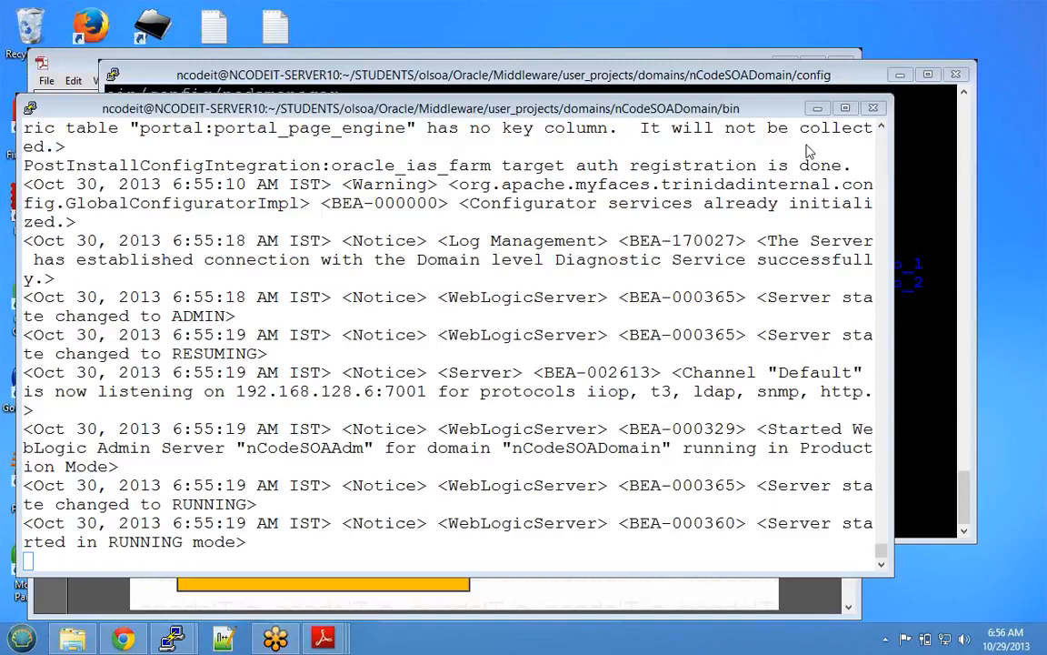
- Wait until the admin server log reports 'Server started in RUNNING mode'
click(810, 38)
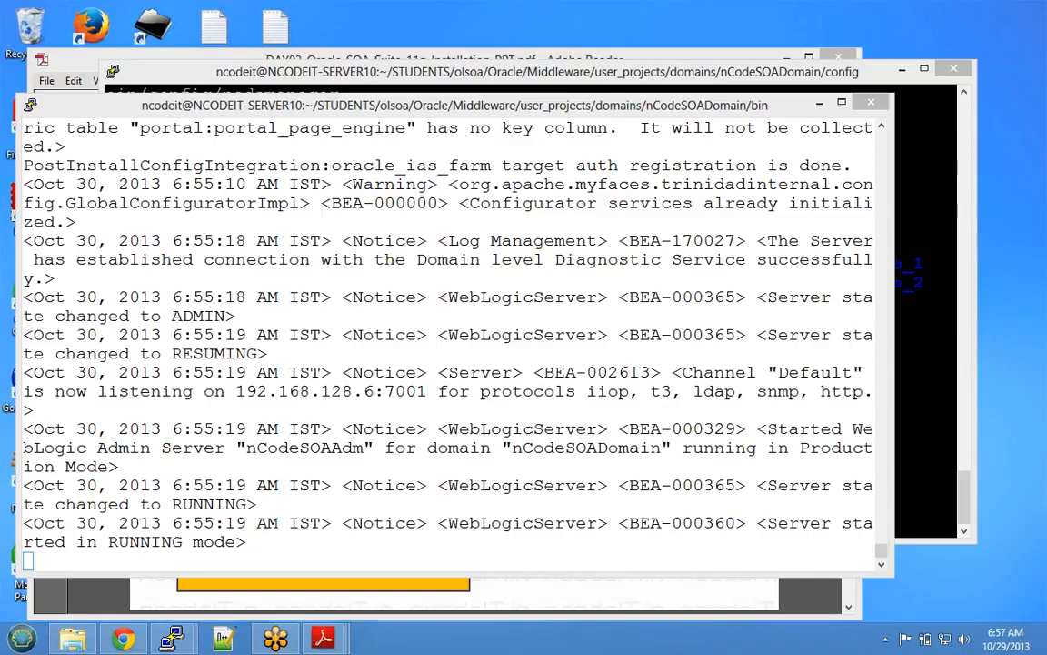
- Highlight the log lines from ADMIN through RUNNING state
drag(247, 543, 204, 316)
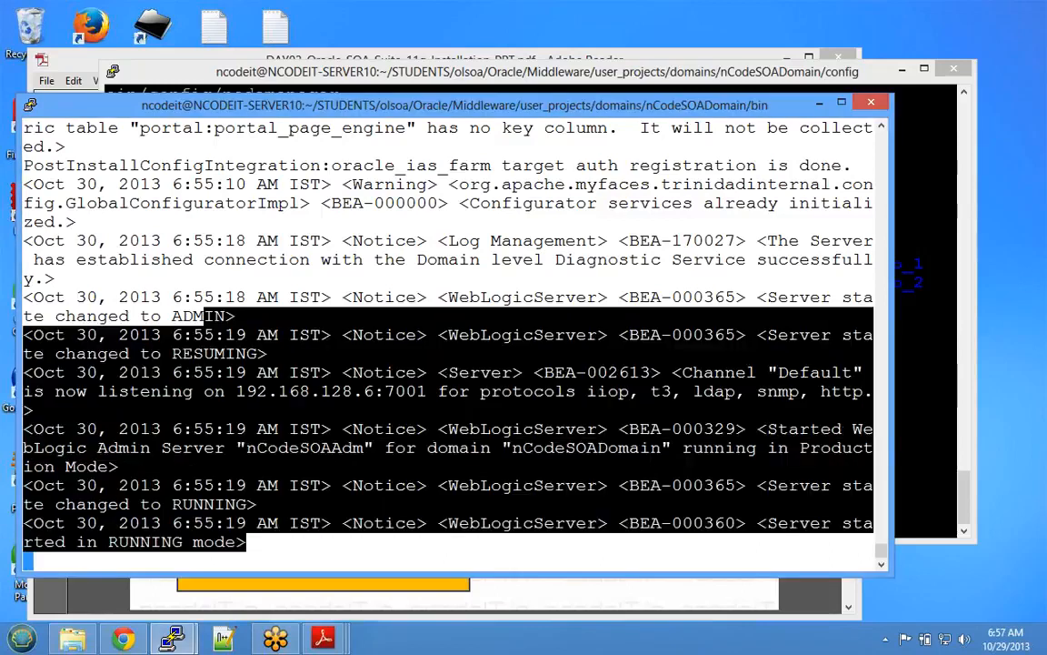
click(204, 317)
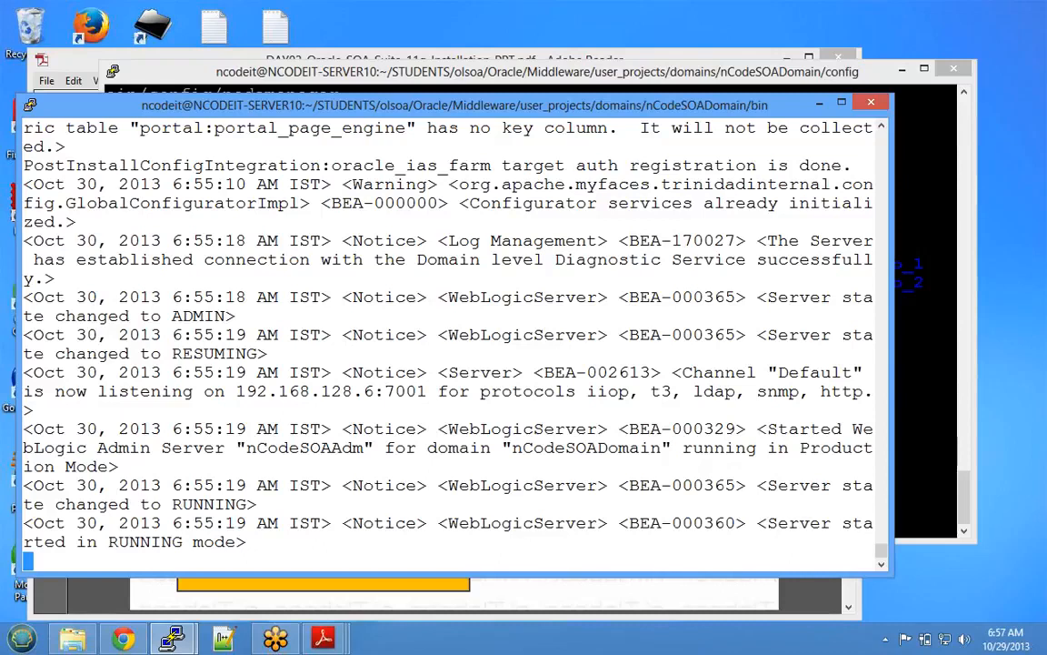
click(1035, 239)
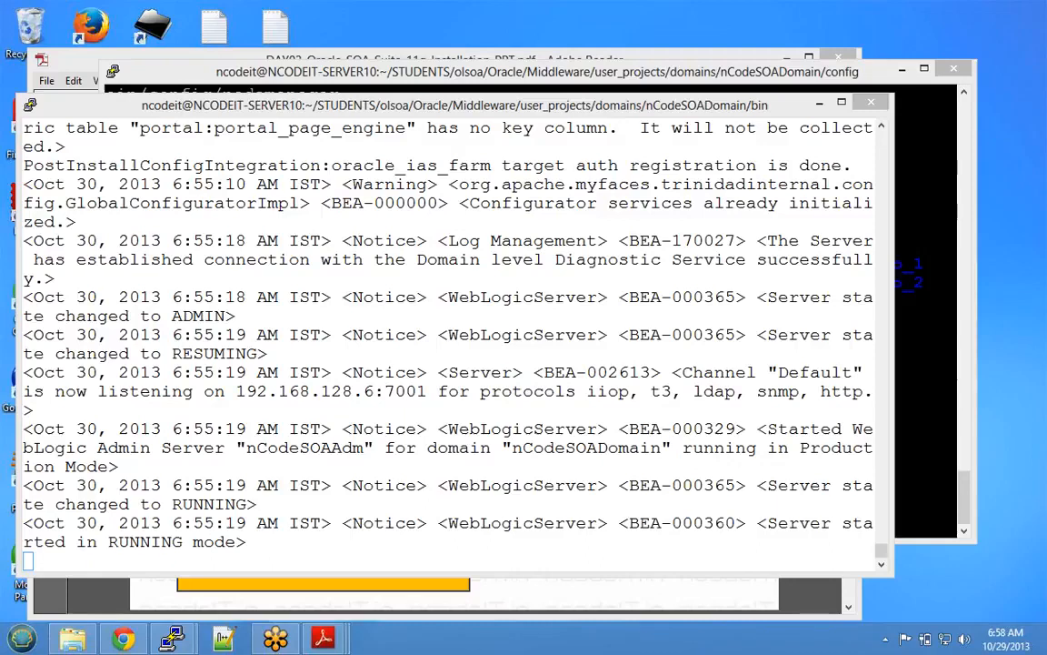
- Copy 192.168.128.6:7001 from the log and return to the config-folder terminal
drag(235, 391, 426, 391)
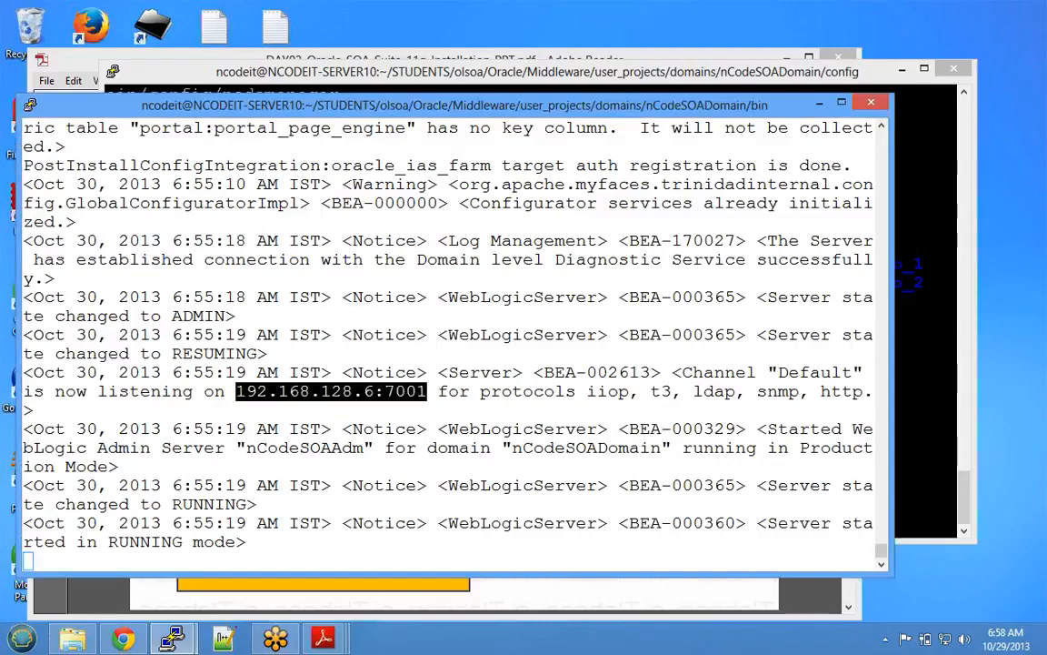
key(alt+Tab)
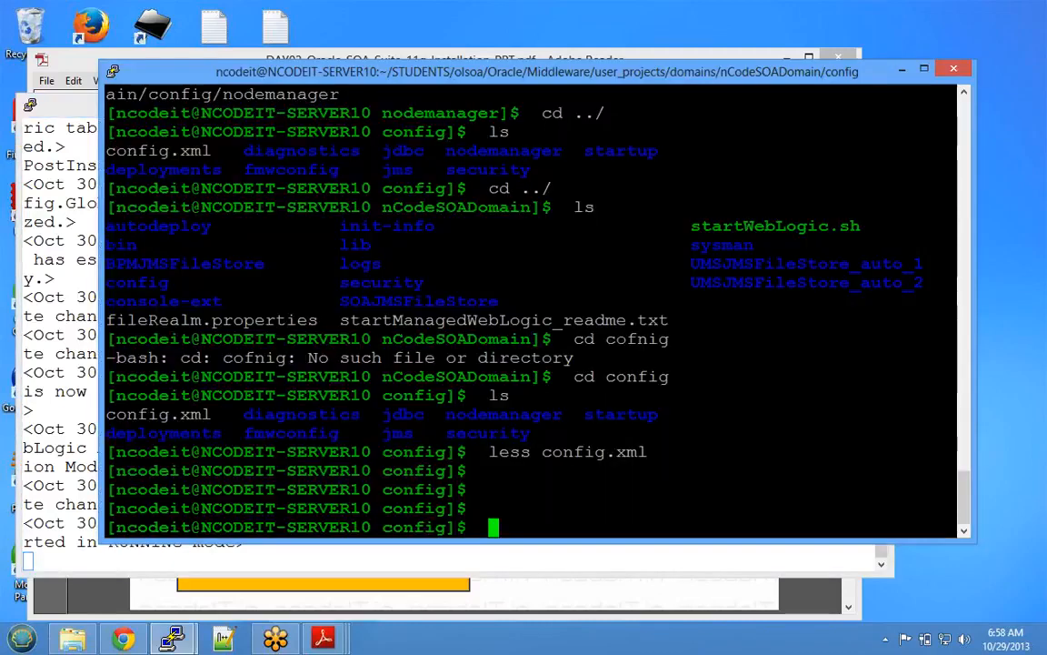
key(Return)
key(Return)
key(Return)
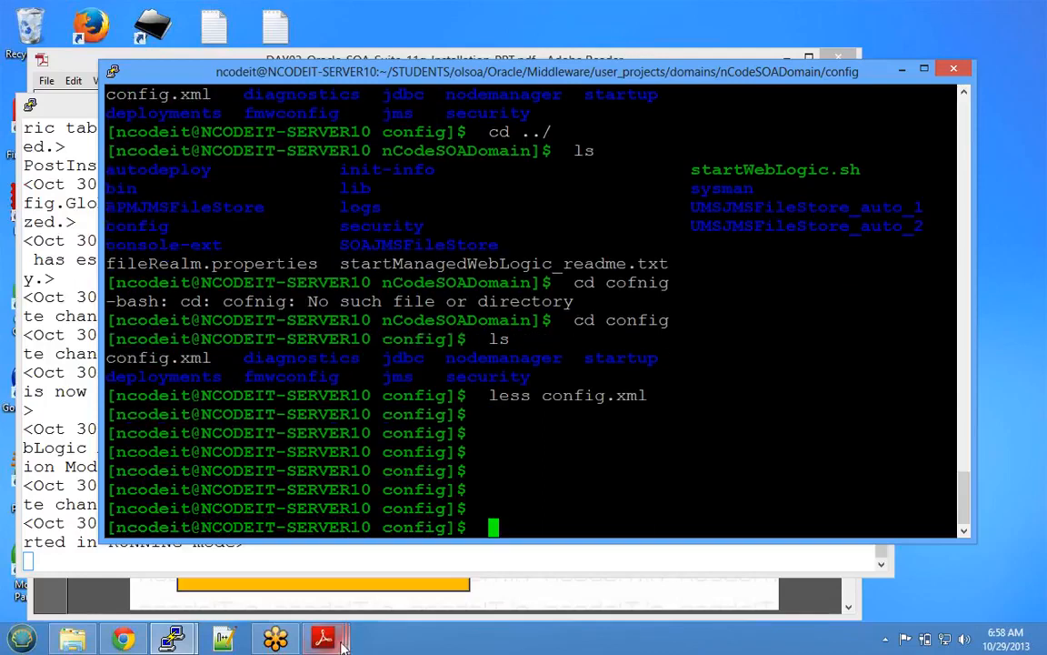
mouse_move(328, 639)
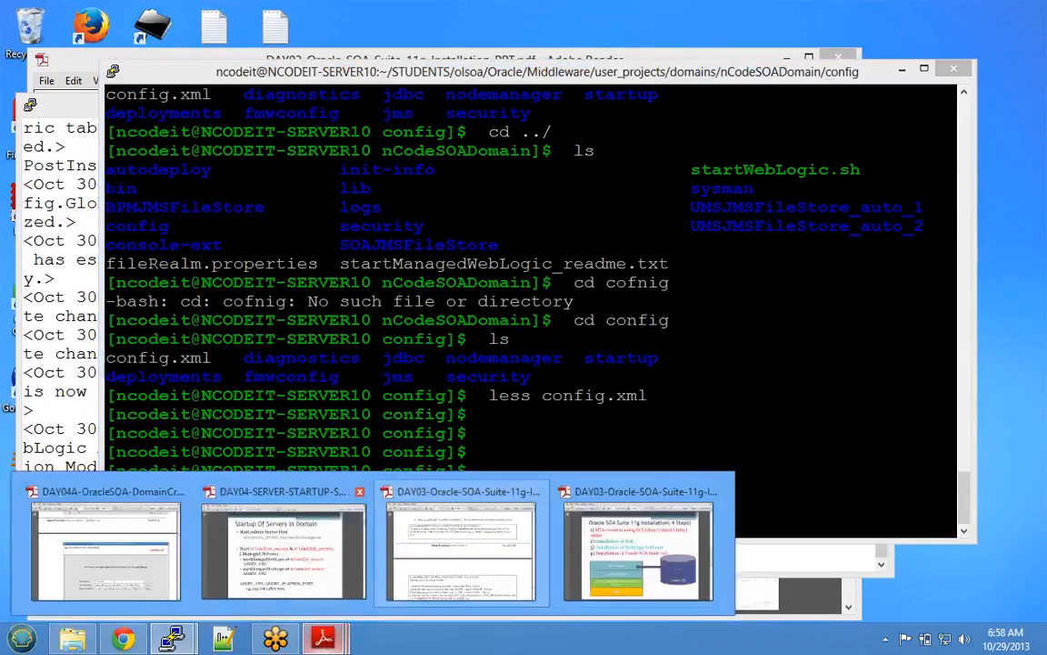
- Highlight startManagedWebLogic.sh, nCodeSOA_server1 and ADMIN_URL on the startup slide, then minimize Adobe Reader
click(283, 551)
double_click(409, 371)
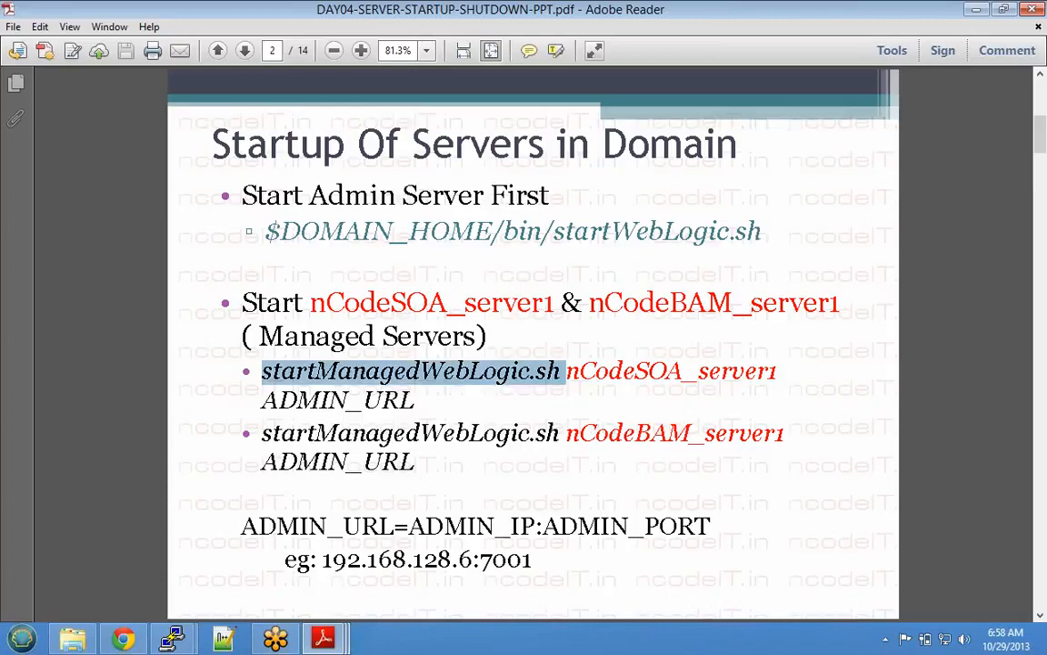
drag(566, 371, 779, 371)
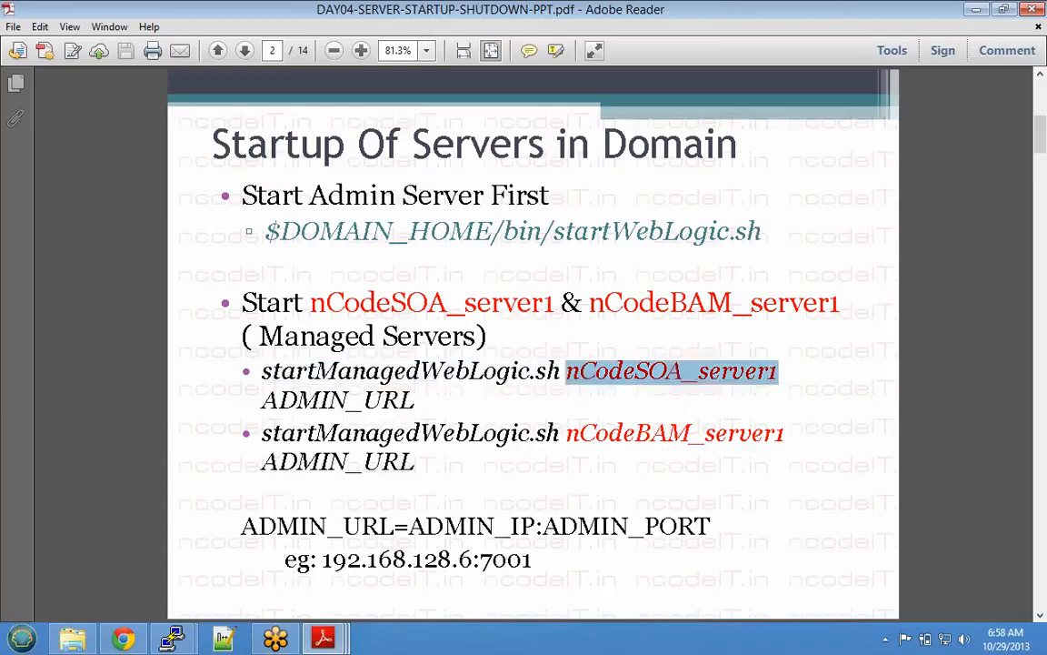
double_click(339, 401)
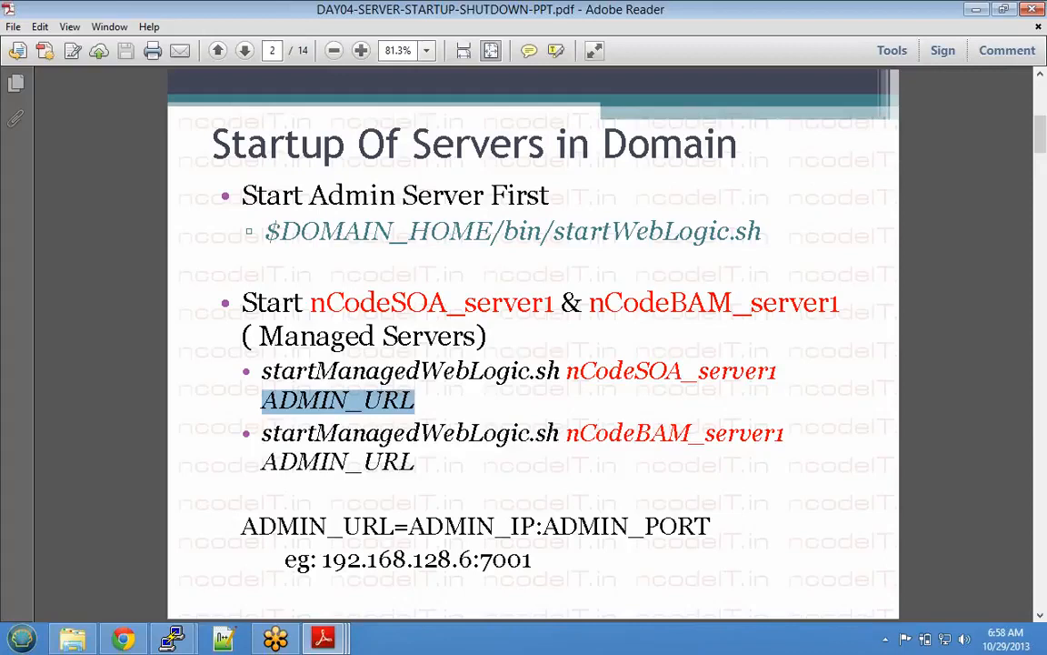
click(974, 10)
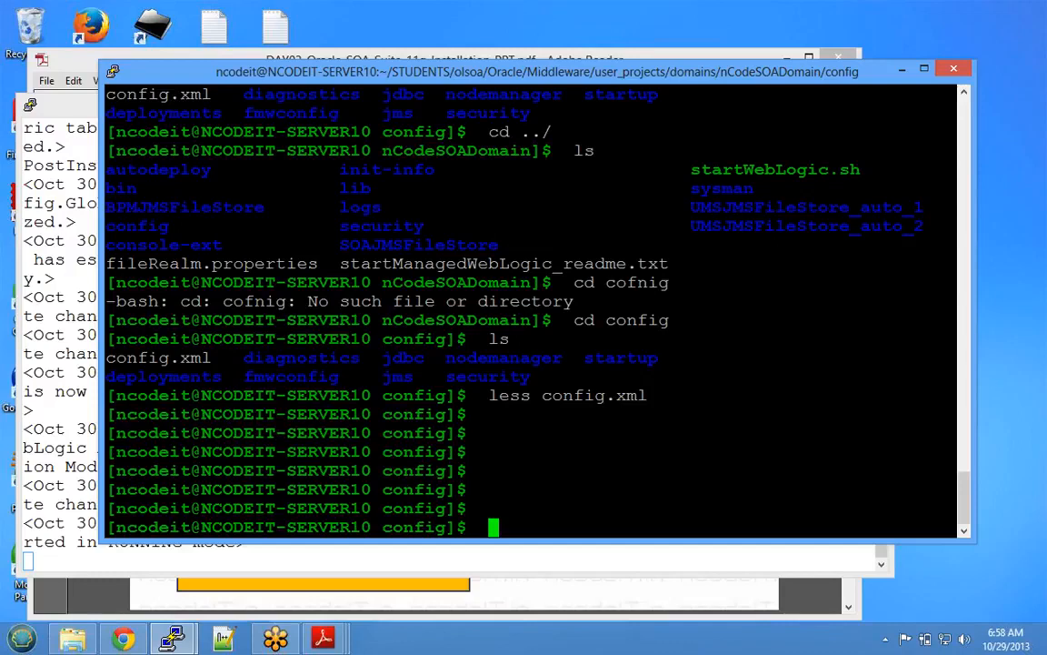
- Change into STUDENTS/olsoa/Oracle/Middleware/user_projects/domains/nCodeSOADomain and list it
key(Return)
key(Return)
key(Return)
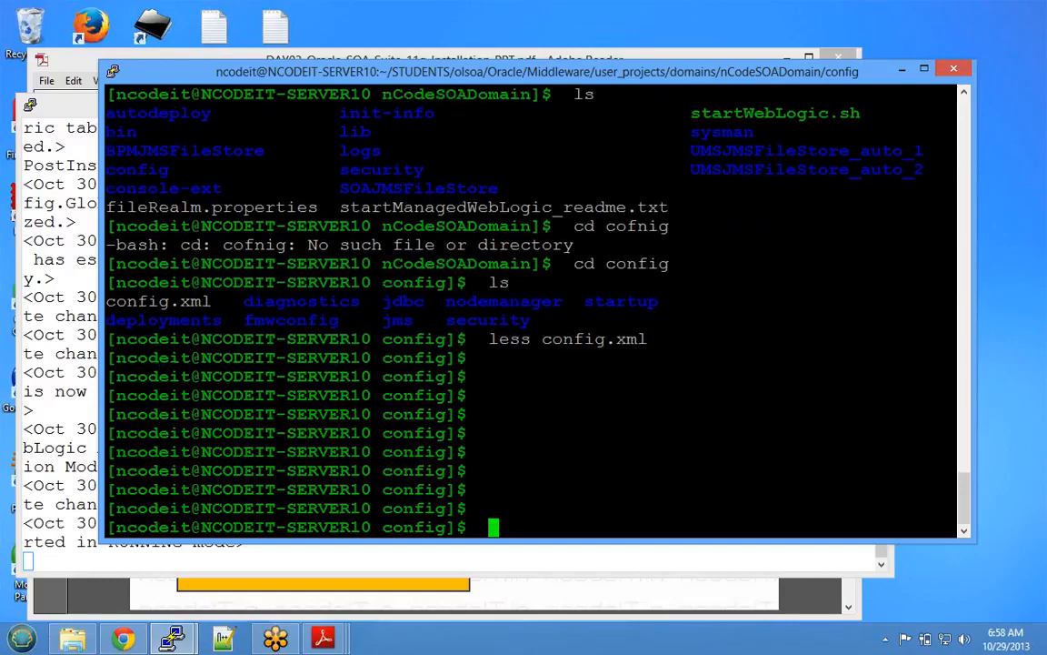
text(cd)
key(Return)
text(cd S)
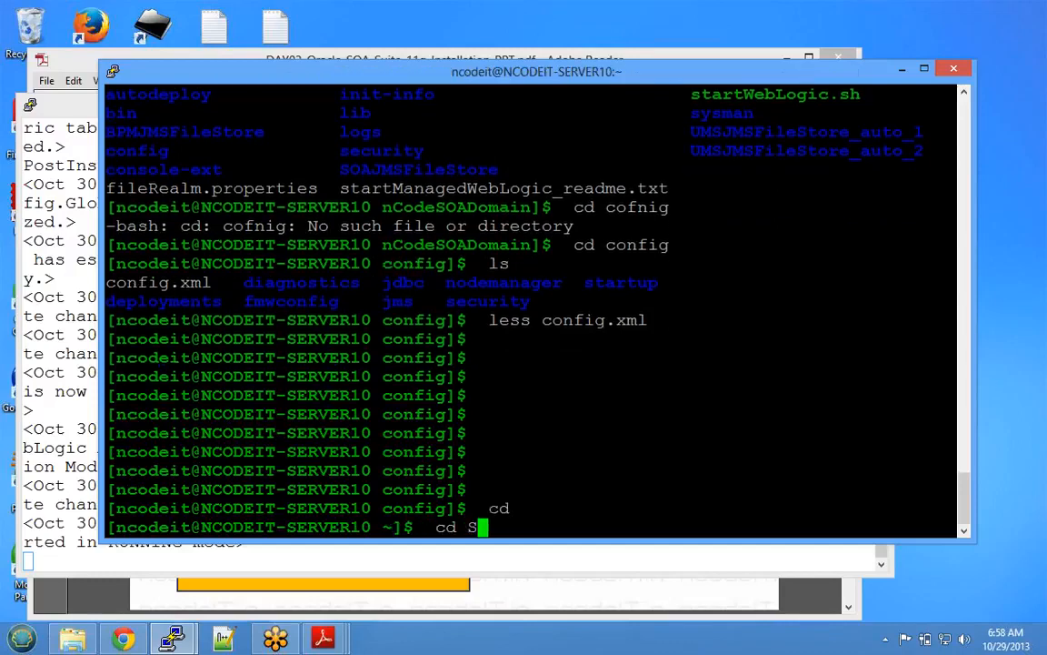
text(TUDENTS/olsoa/)
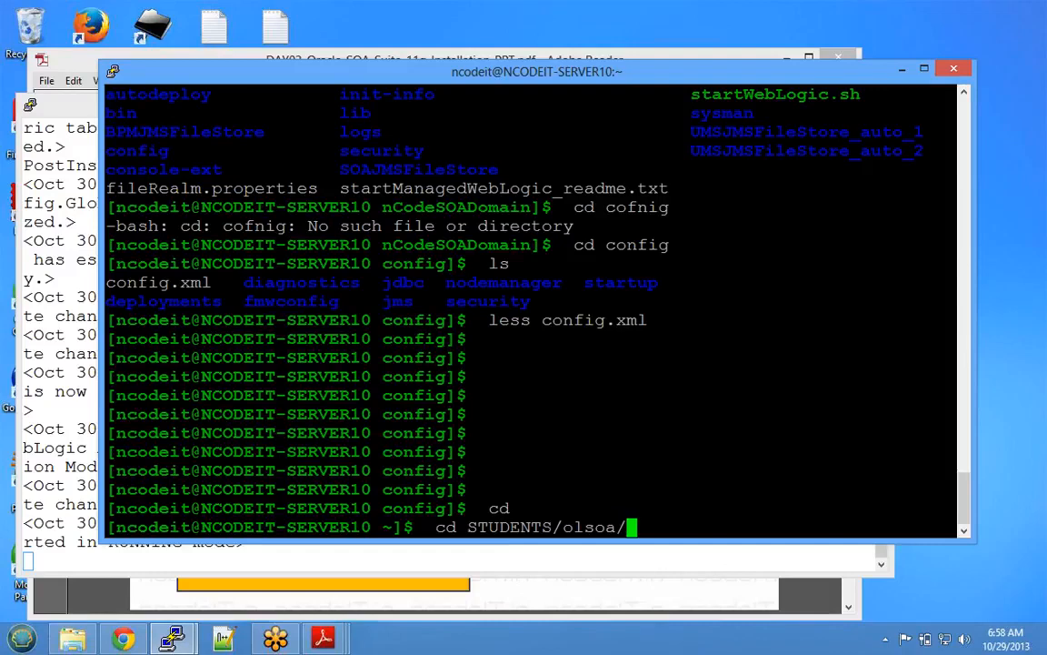
text(Oracle/)
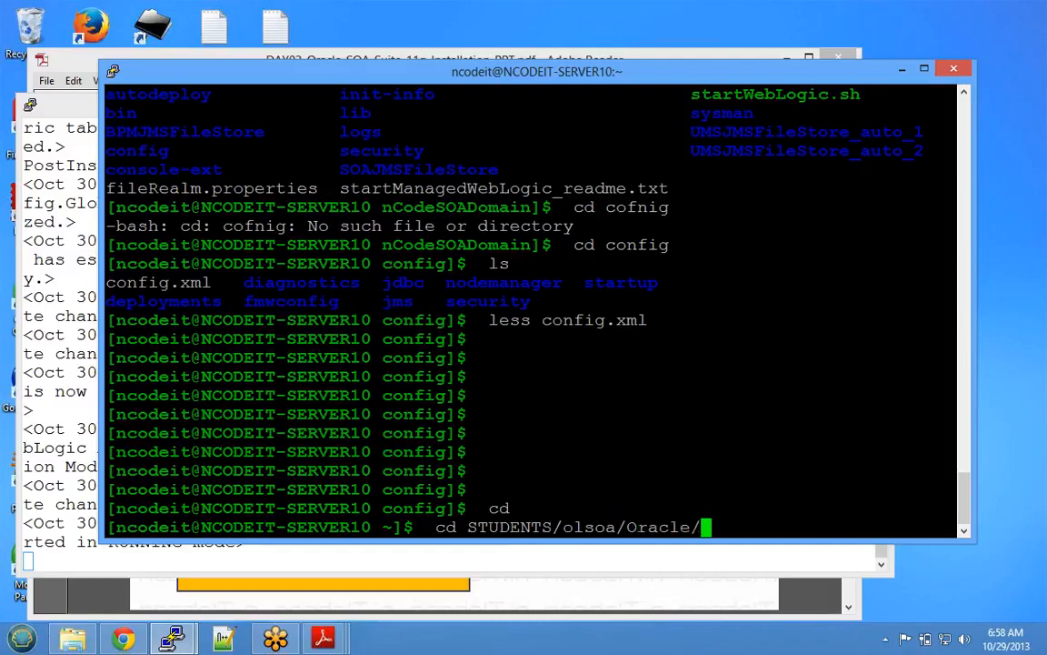
text(M)
key(Tab)
text(us)
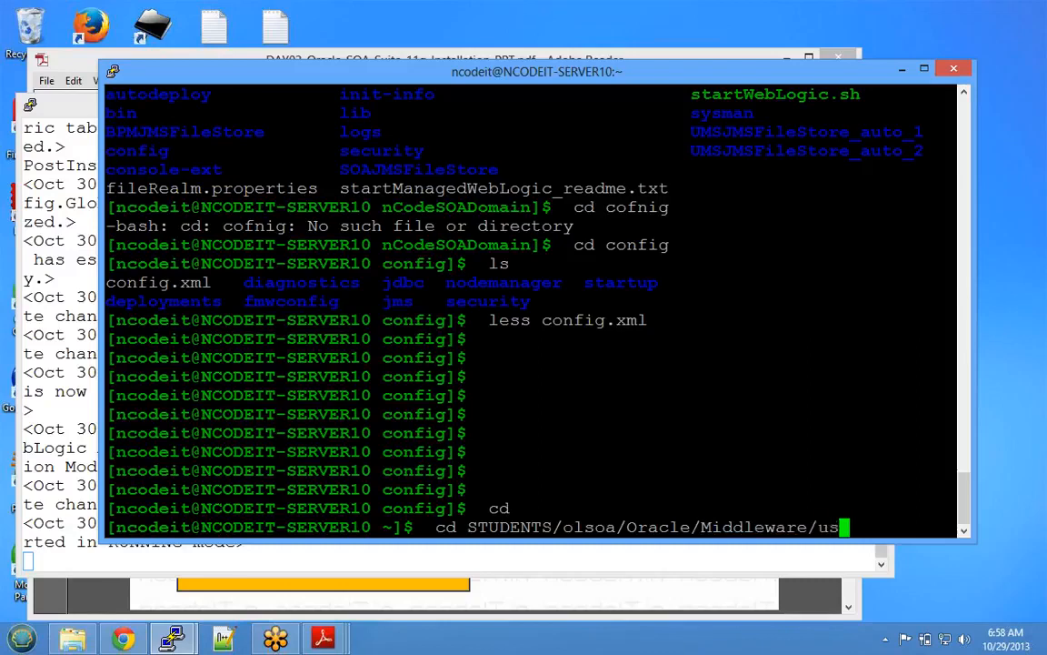
key(Tab)
text(d)
key(Tab)
text(n)
key(Tab)
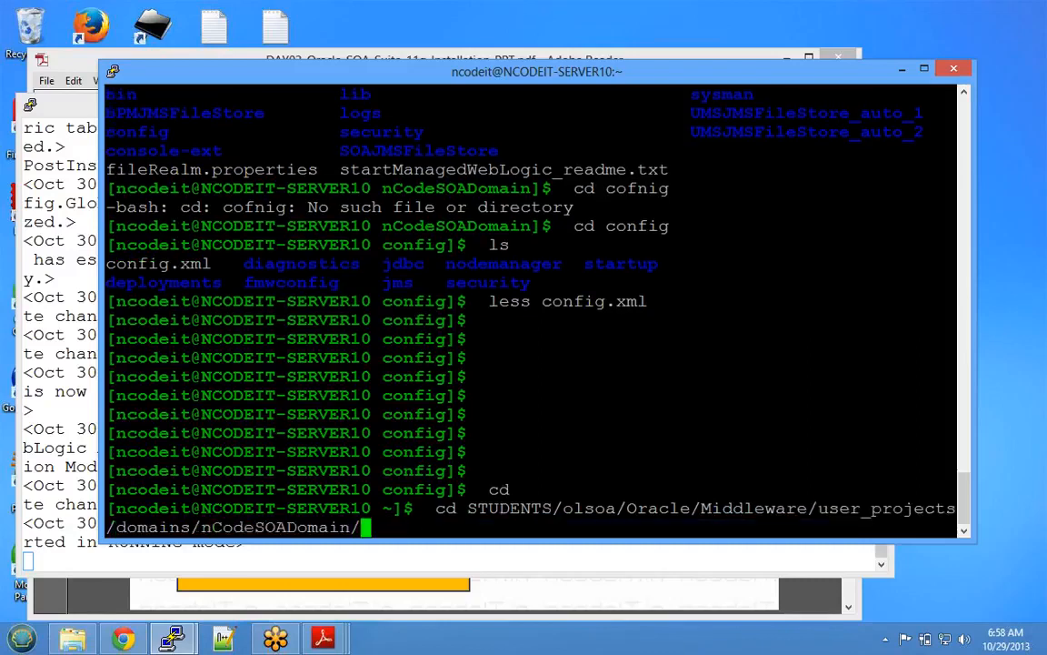
key(Return)
text(ls)
key(Return)
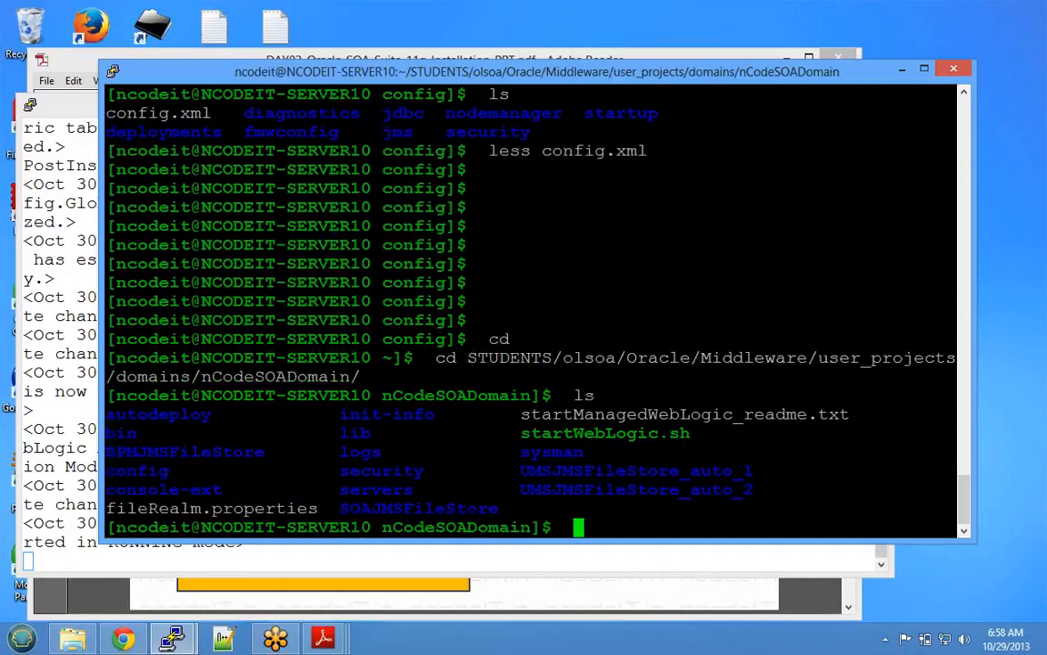
- In bin, type ./startManagedWebLogic.sh soa_server1 192.168.128.6:7001 without running it
text(cd bin)
key(Return)
text(ls)
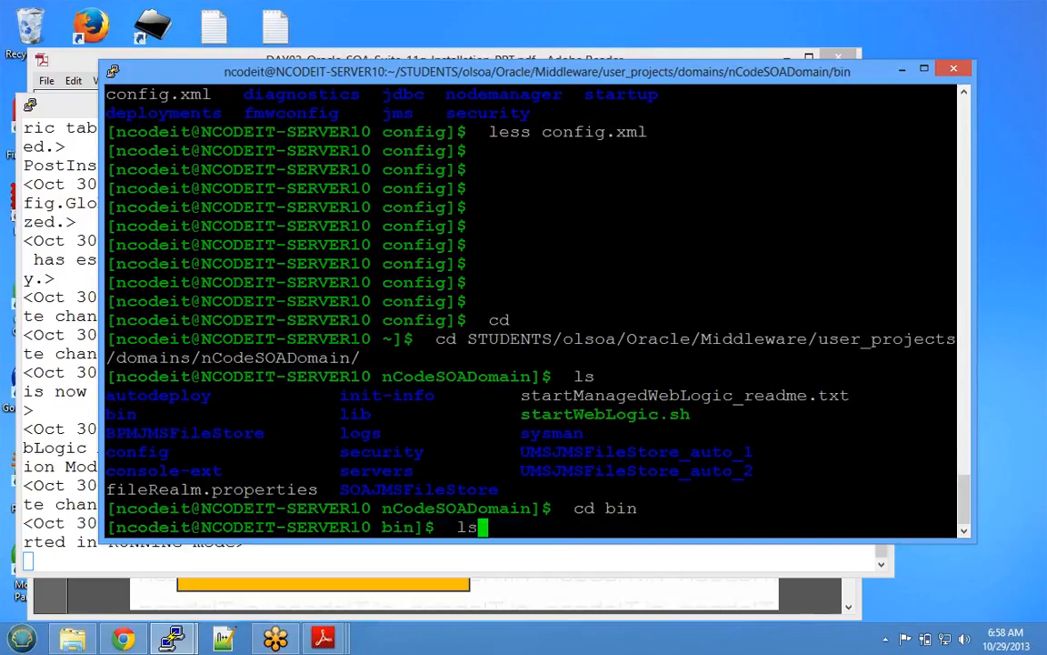
key(Return)
text(./startM)
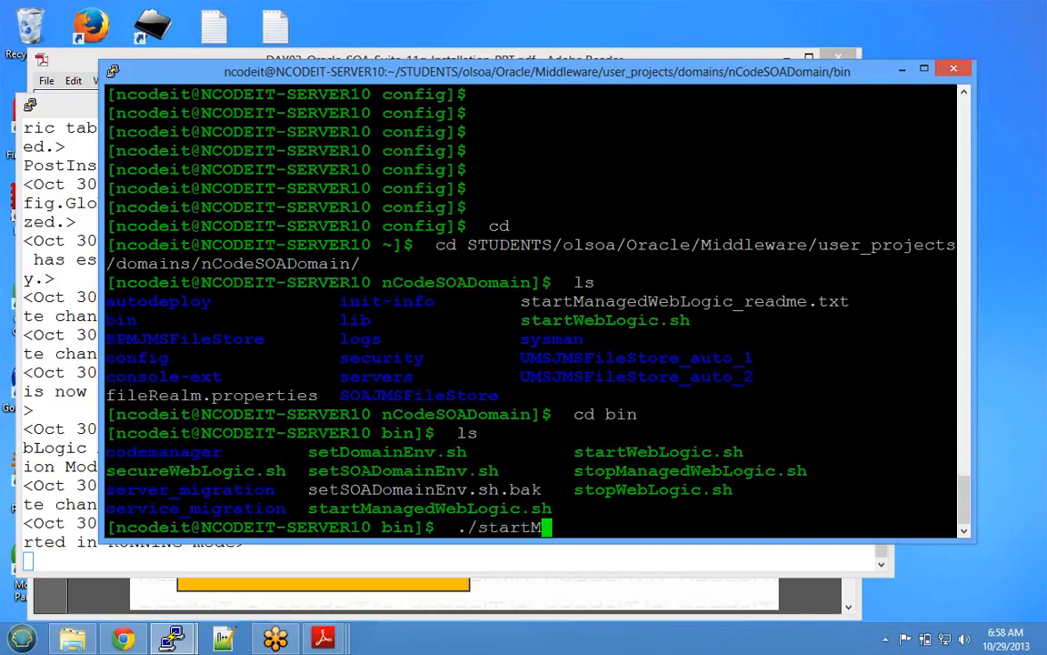
key(Tab)
text(s)
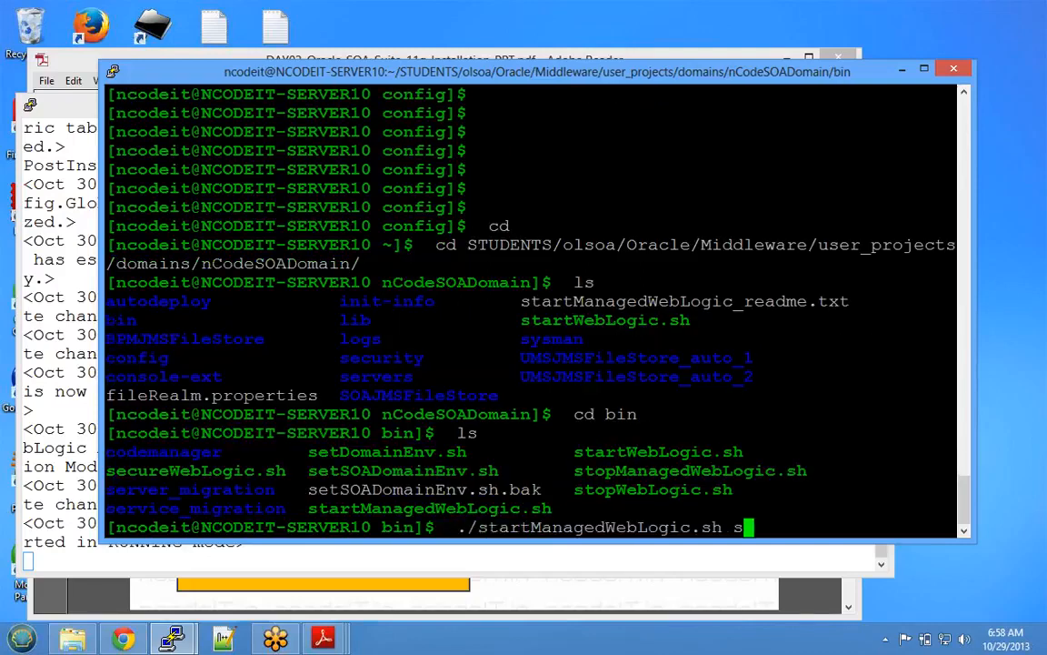
text(oa_server1 )
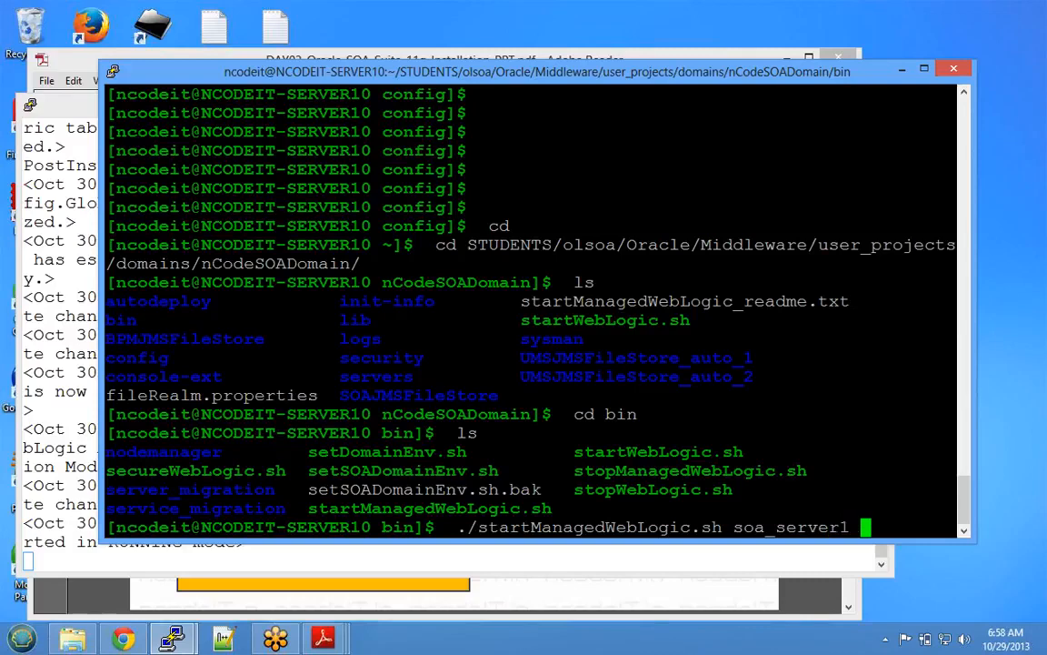
text(192.168.)
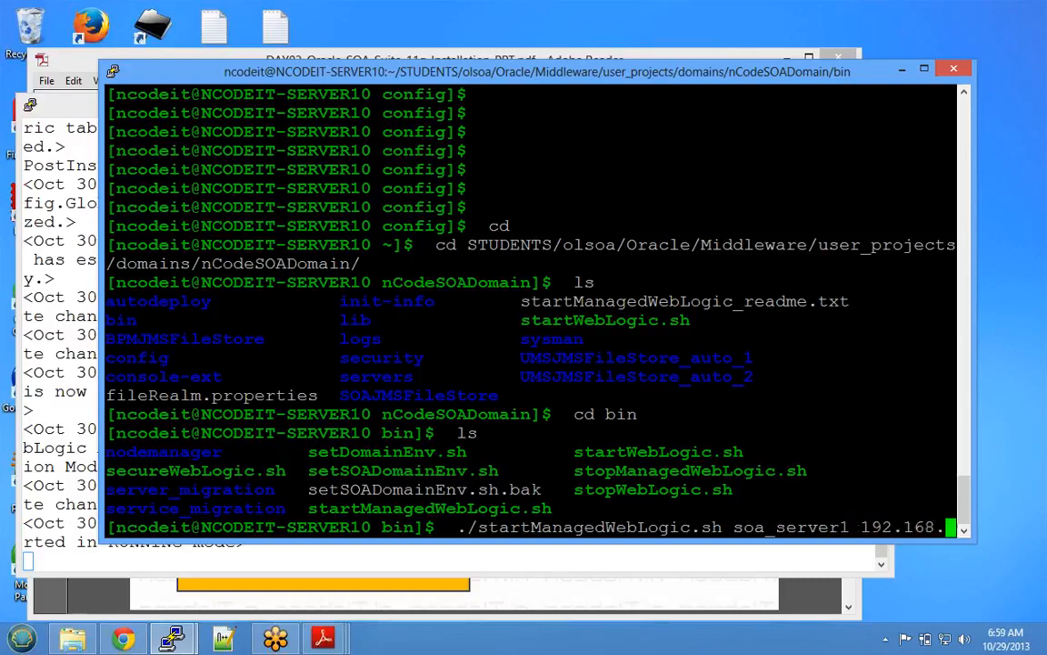
text(128.)
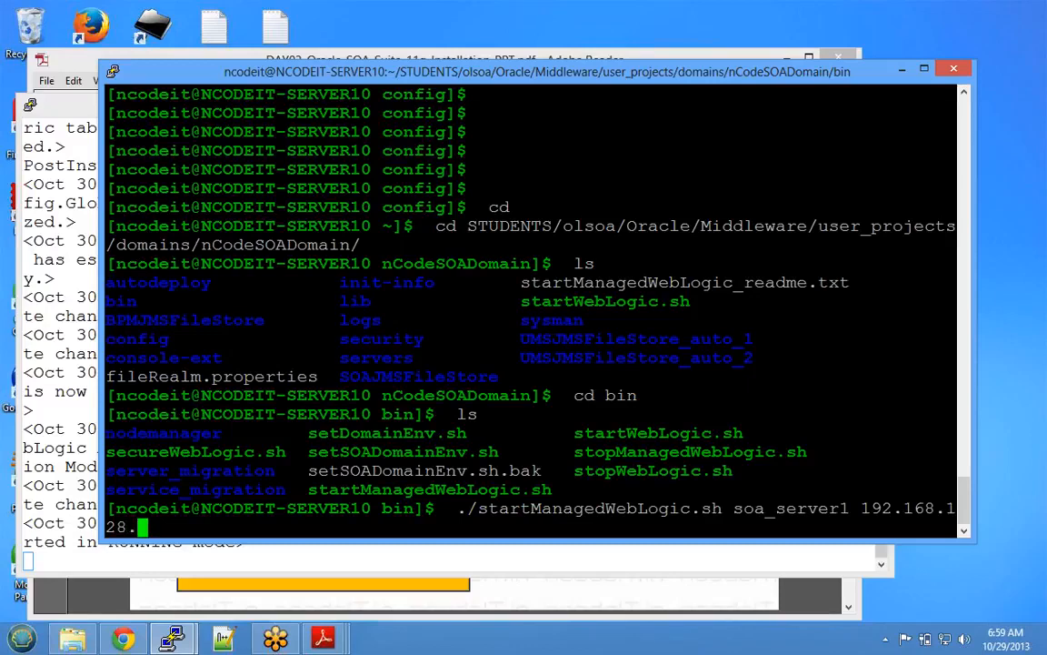
text(6:7001)
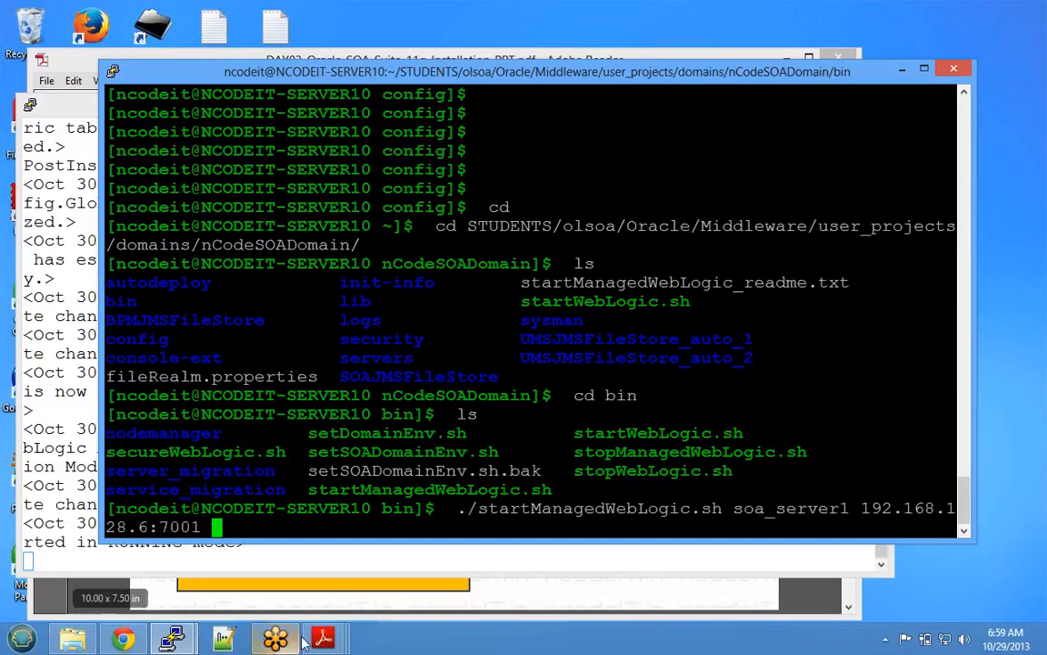
mouse_move(320, 636)
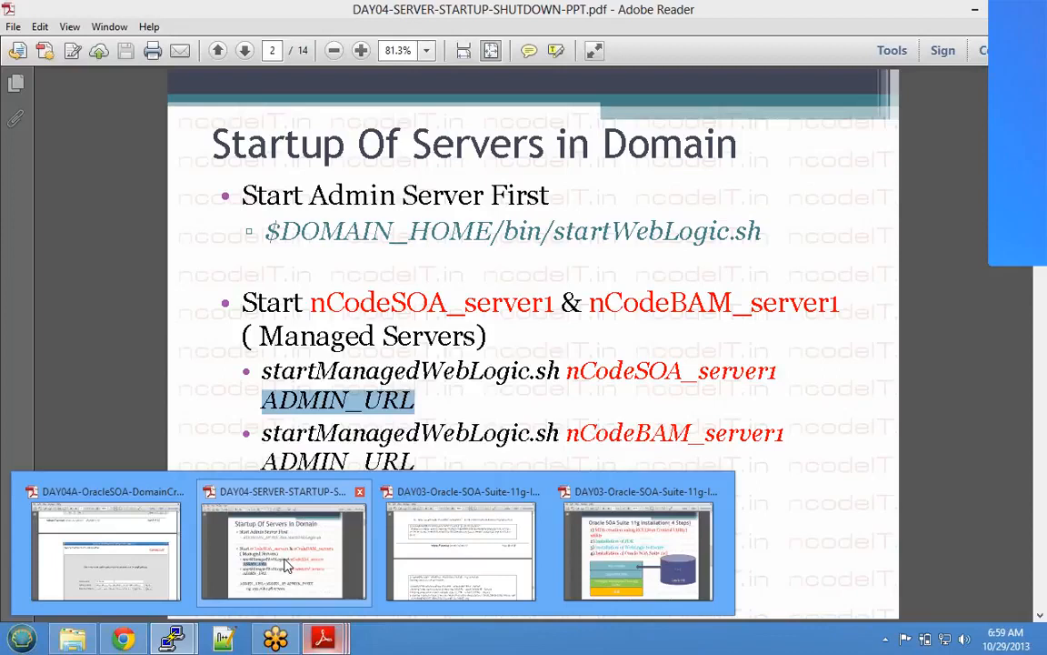
click(309, 602)
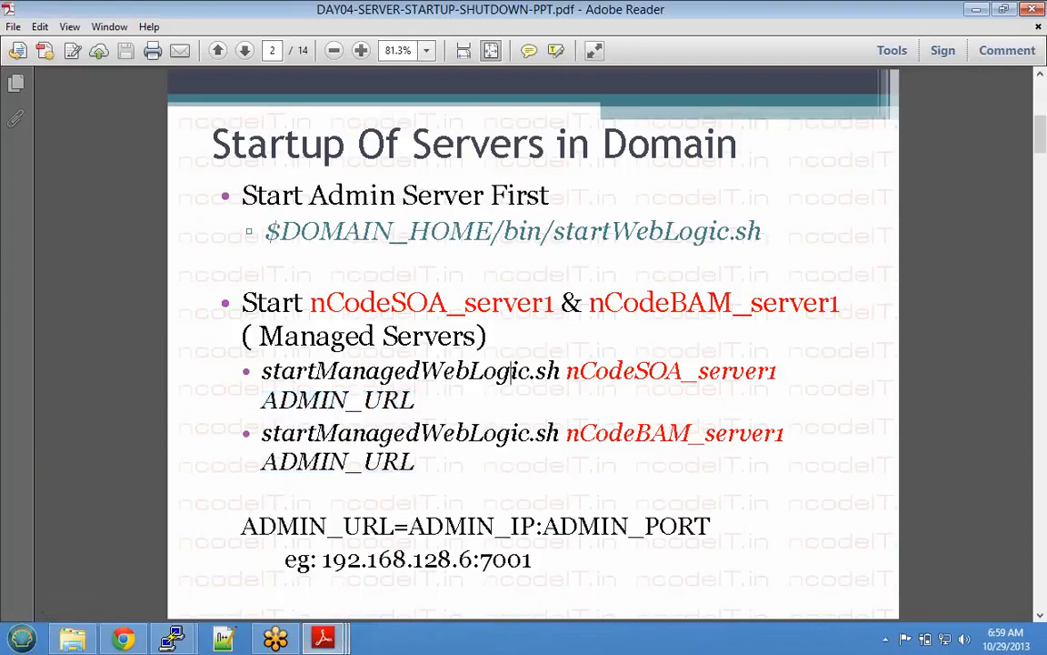
triple_click(512, 371)
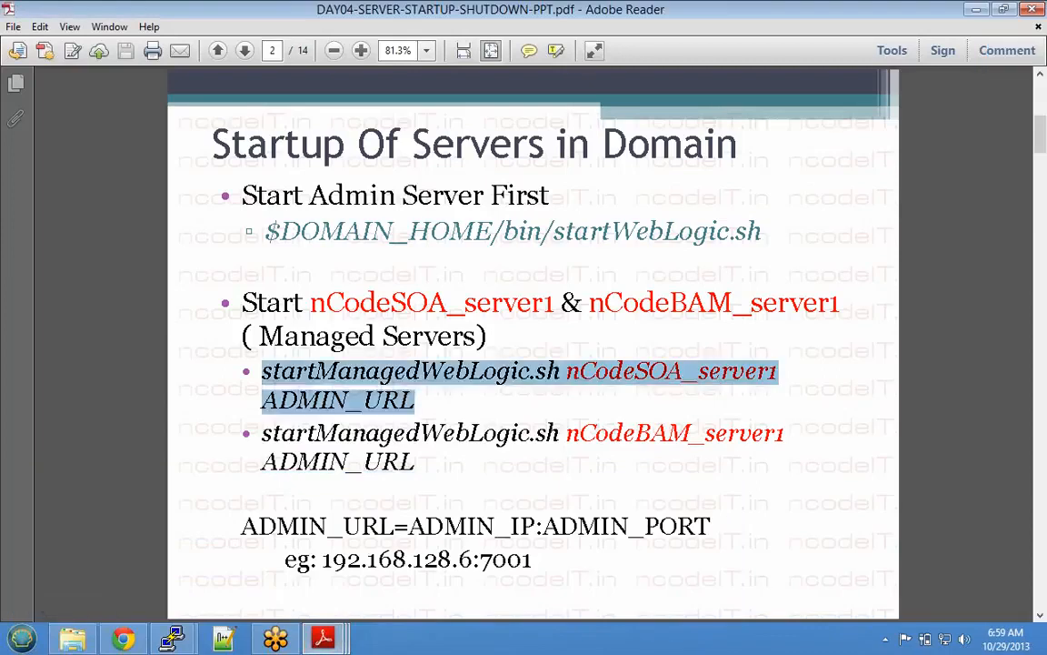
click(974, 10)
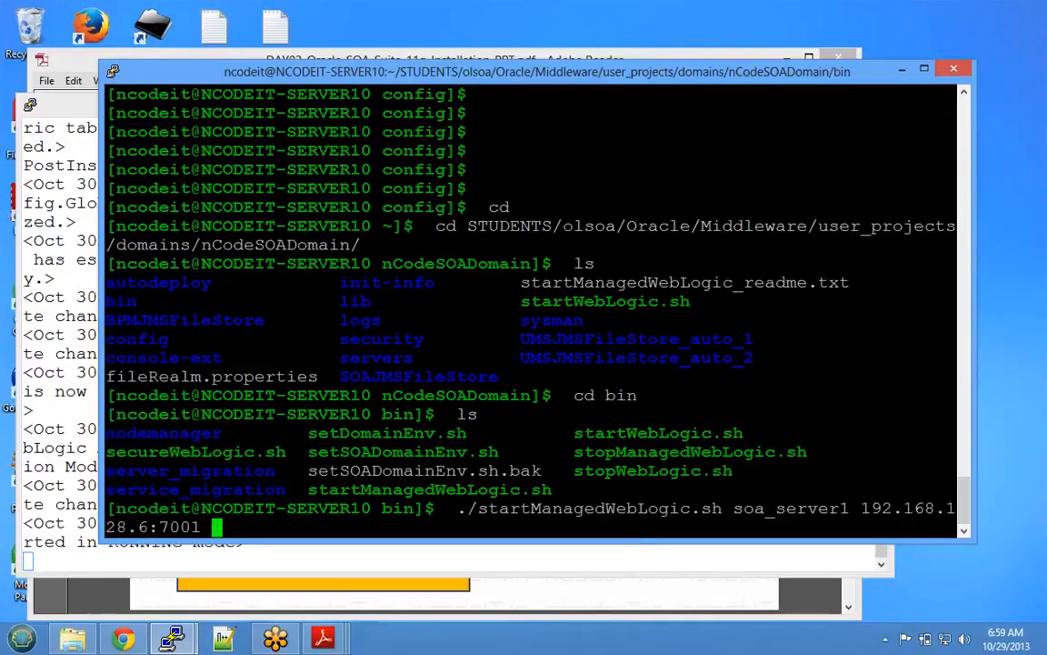
- Run startManagedWebLogic.sh for soa_server1 and enter the boot username and password
drag(733, 509, 829, 508)
click(800, 509)
key(Return)
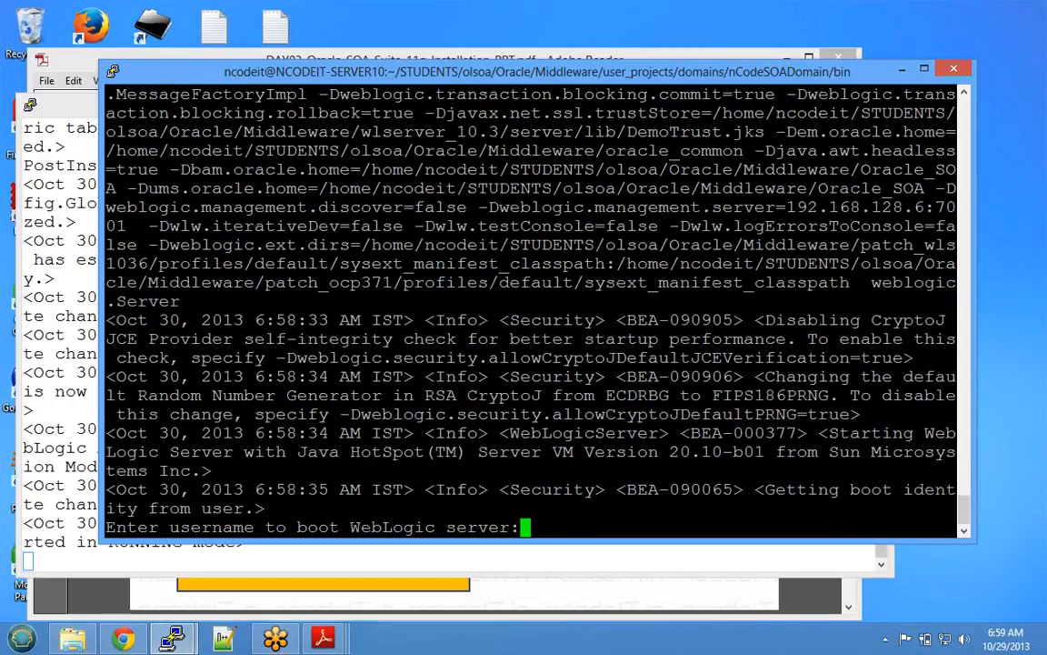
text(soa)
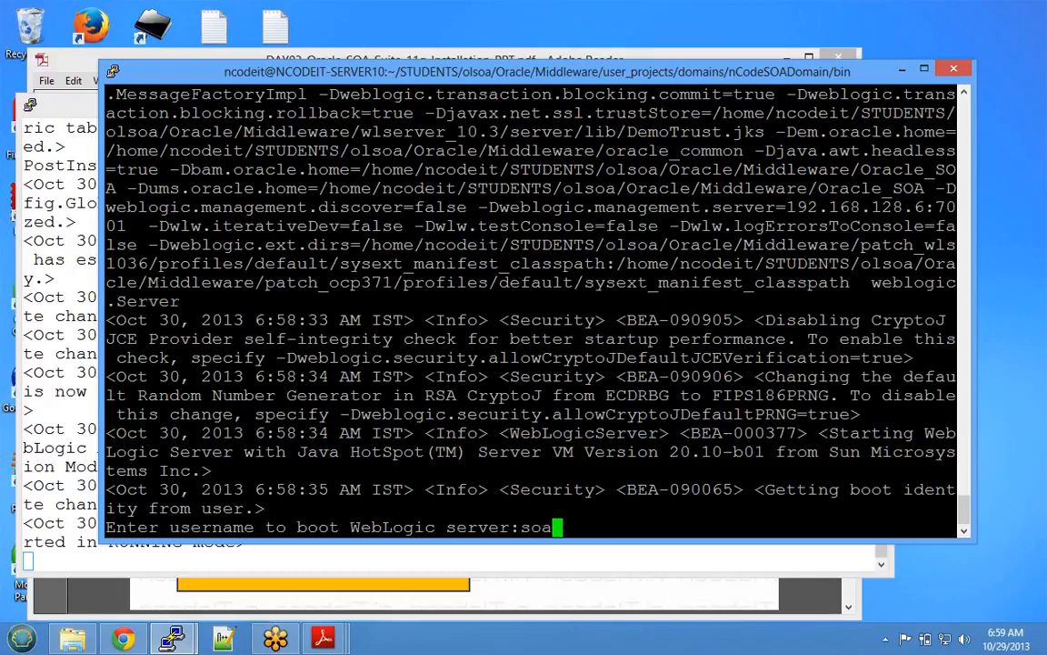
text(admin)
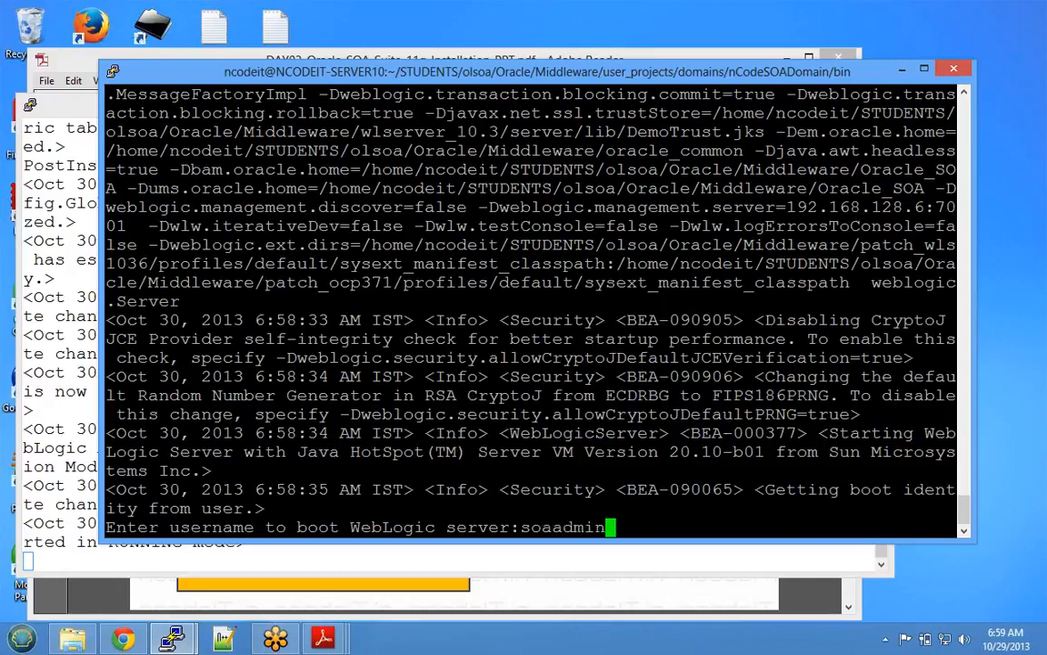
key(Return)
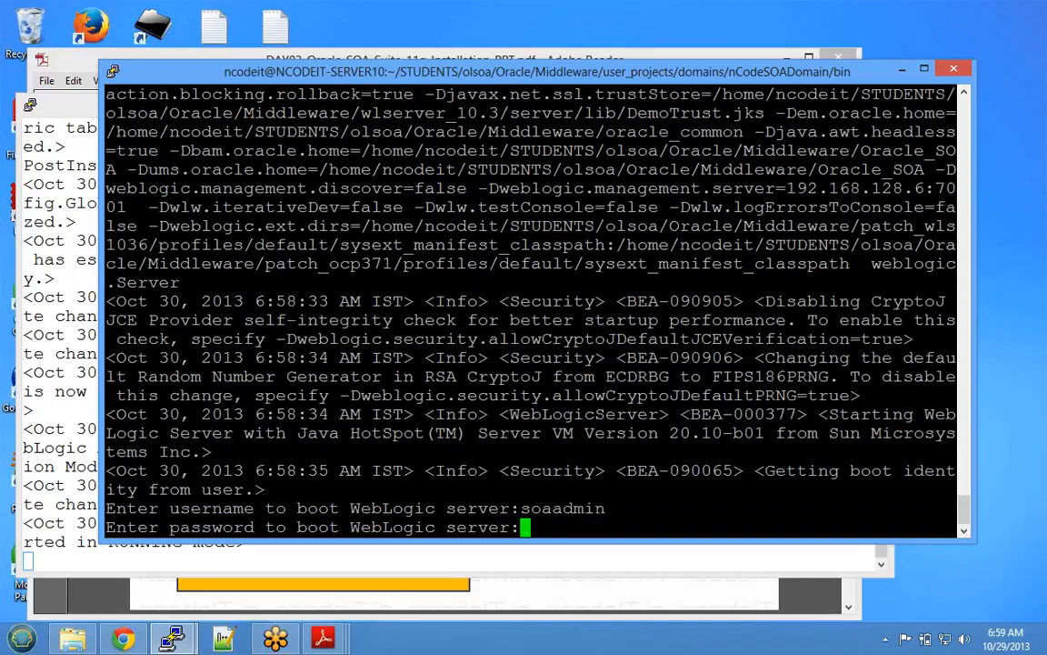
key(Return)
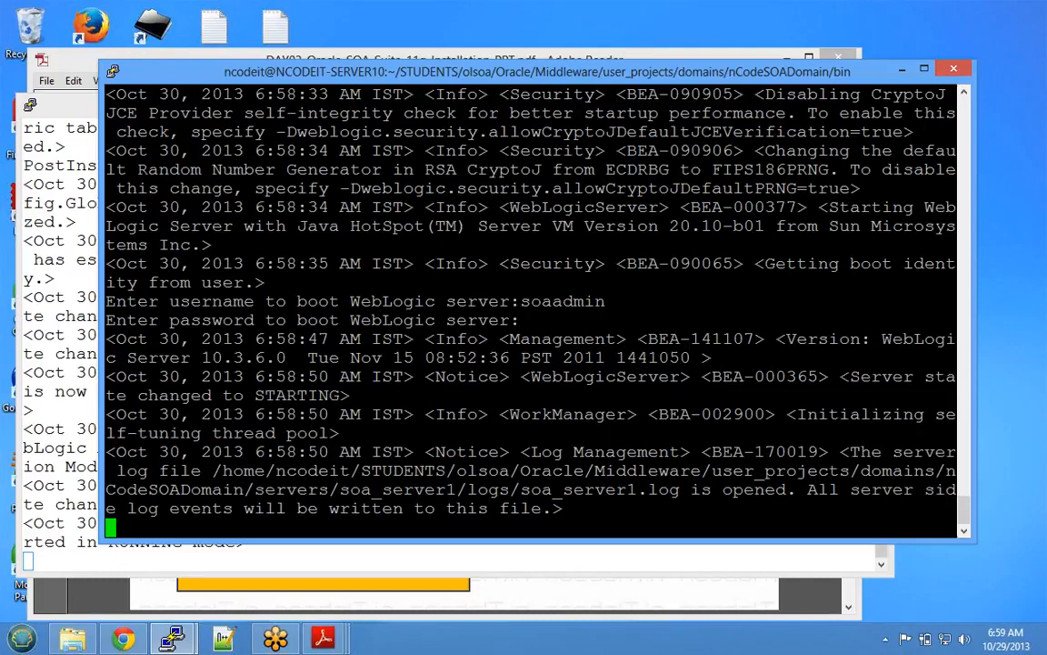
click(111, 71)
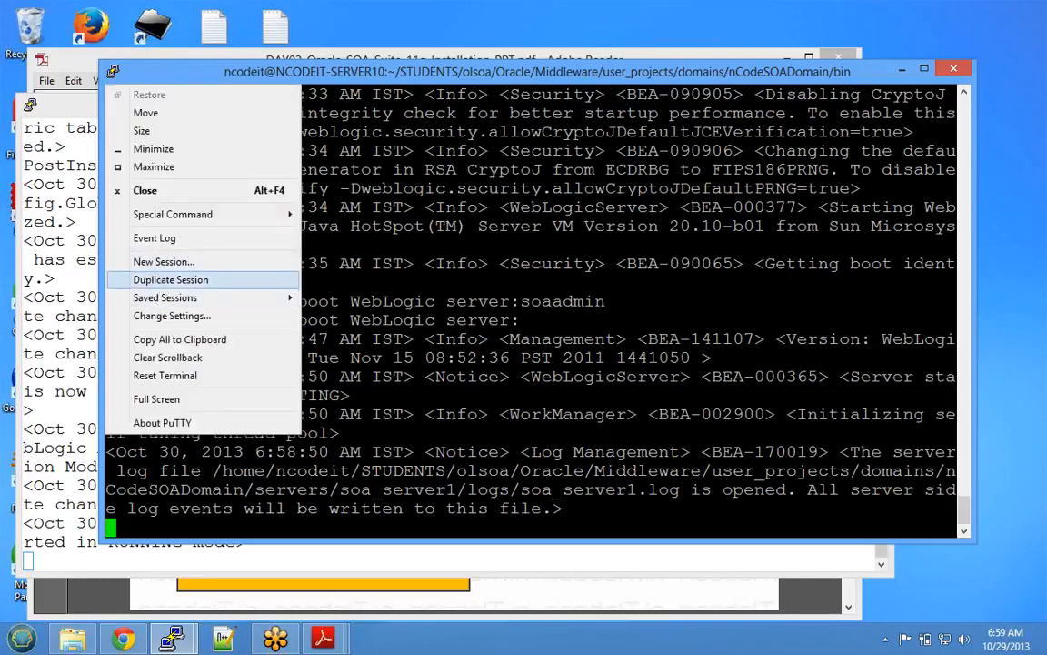
- Duplicate the PuTTY session and log in with the account username and password
click(170, 279)
drag(311, 53, 474, 17)
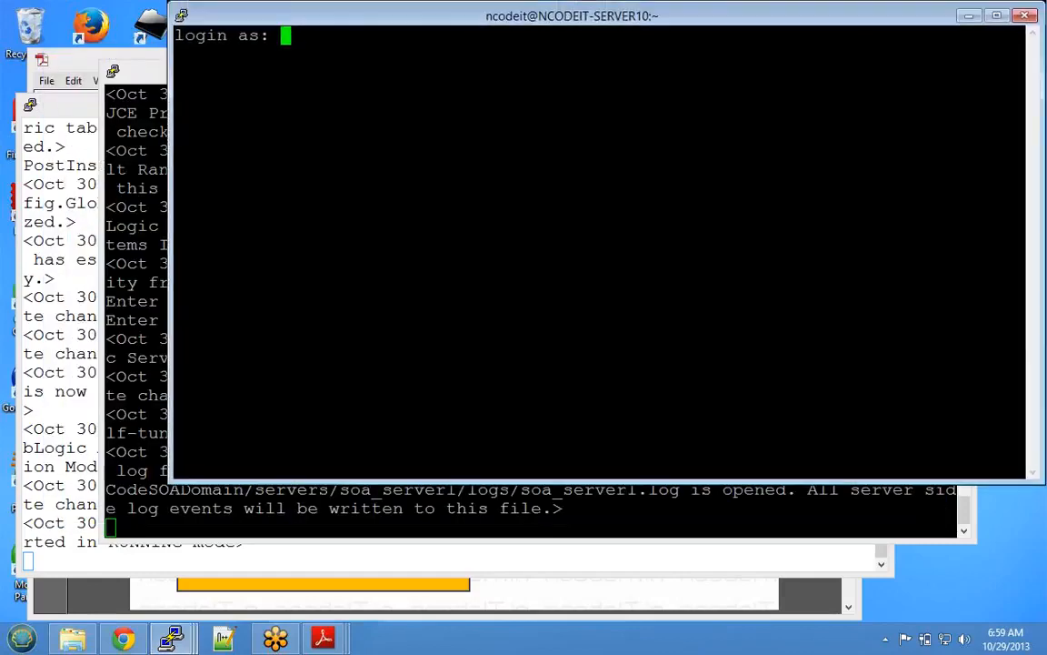
text(so)
key(BackSpace)
key(BackSpace)
text(ncodeit)
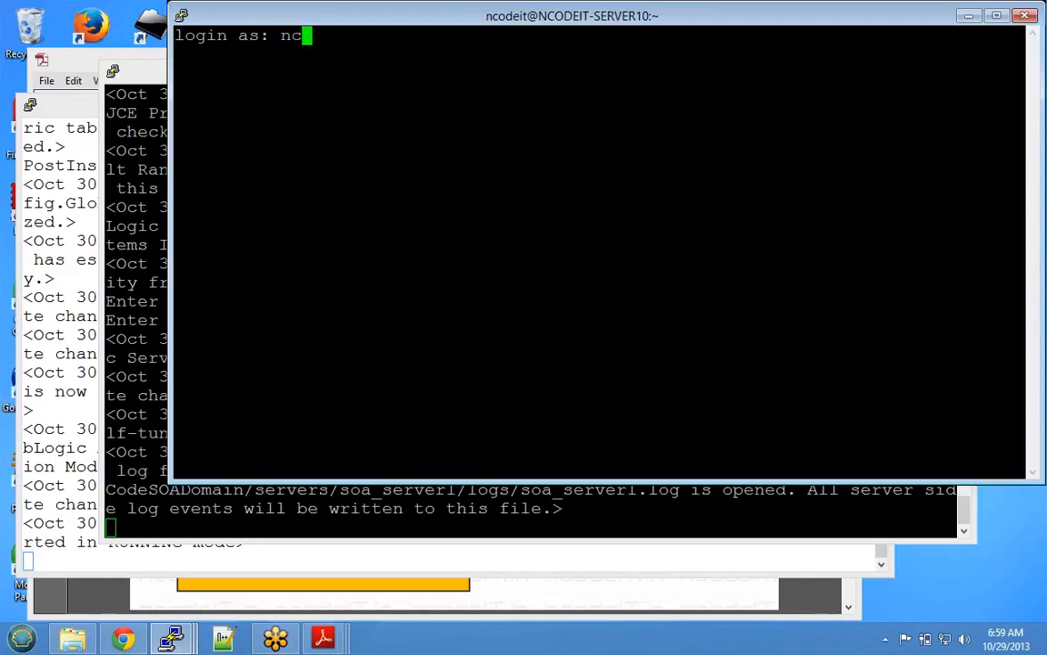
key(Return)
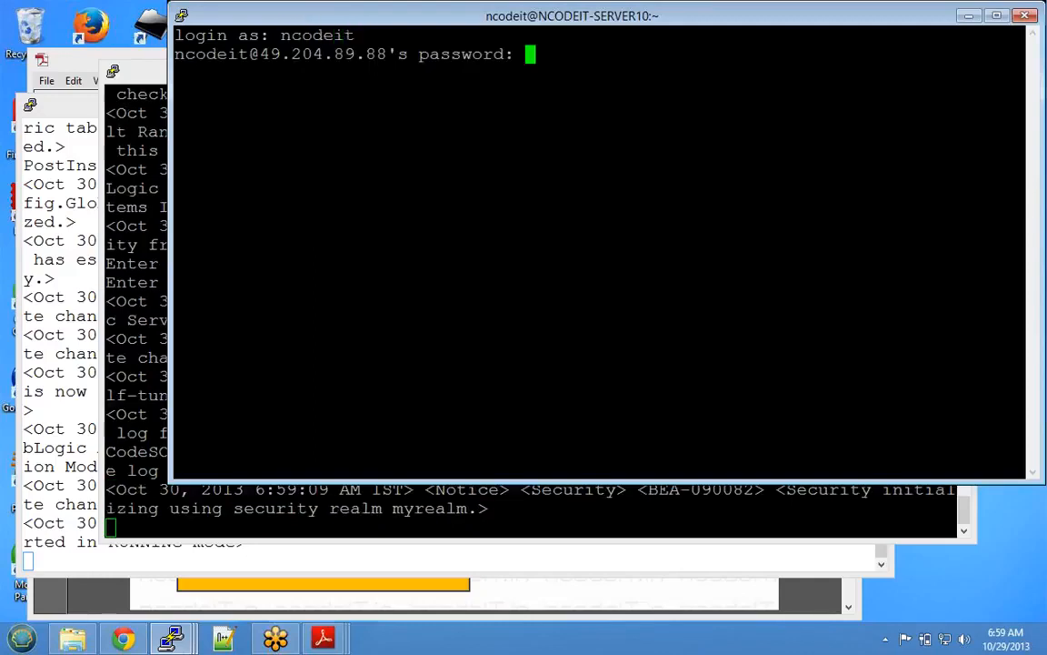
key(Return)
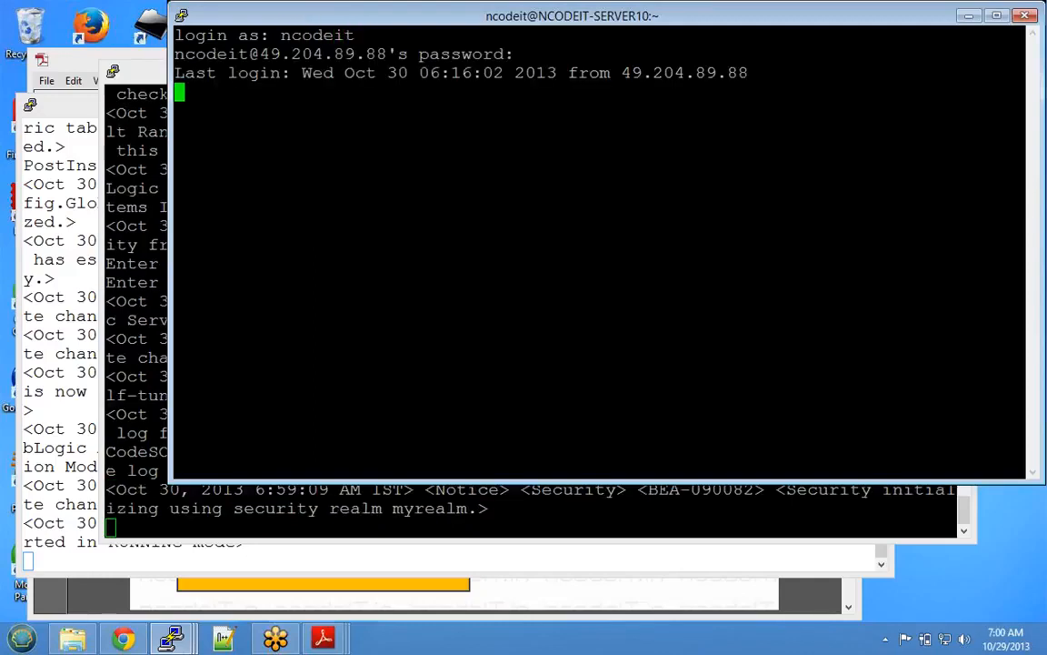
- Accept the server guidelines with Y and clear the new session's screen
text(Y/N :Y)
key(Return)
text(cl)
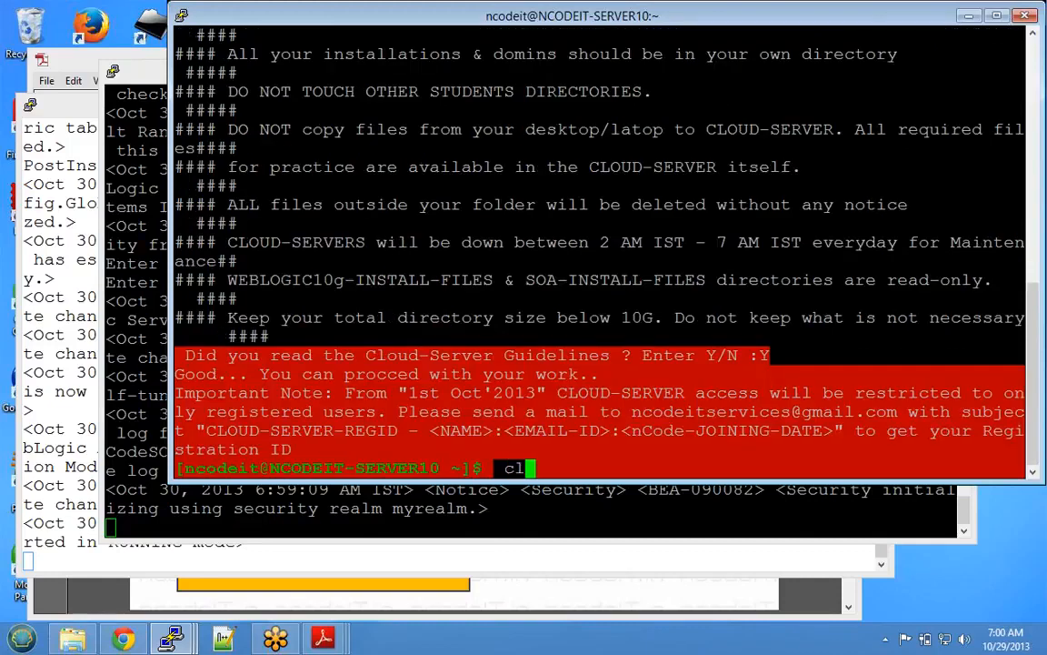
text(ear)
key(Return)
key(Return)
key(Return)
key(Return)
text(cd)
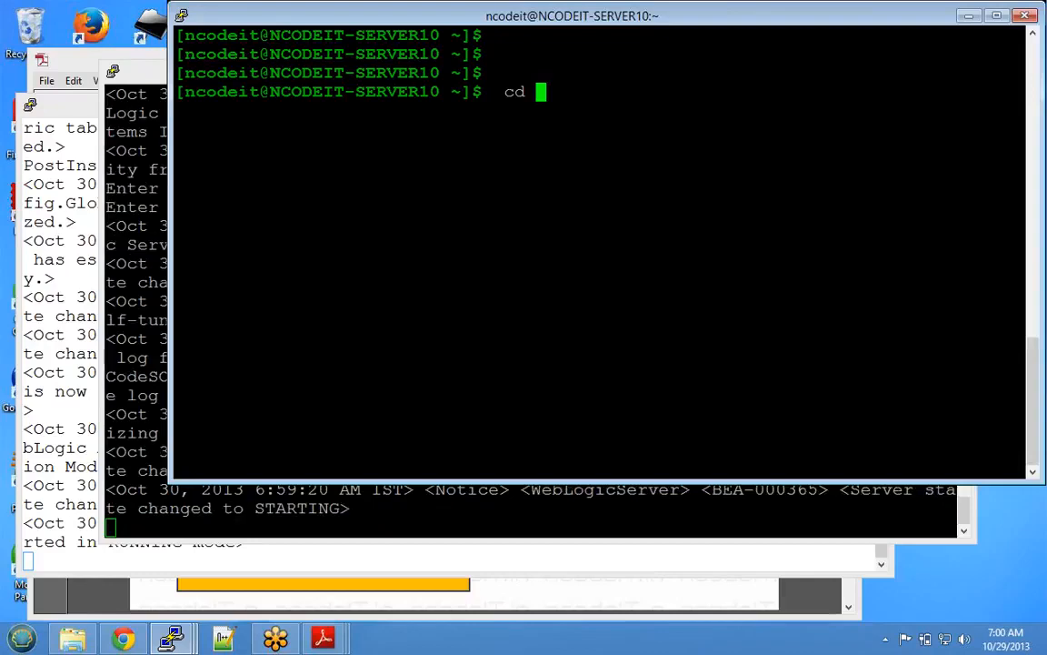
key(alt+Tab)
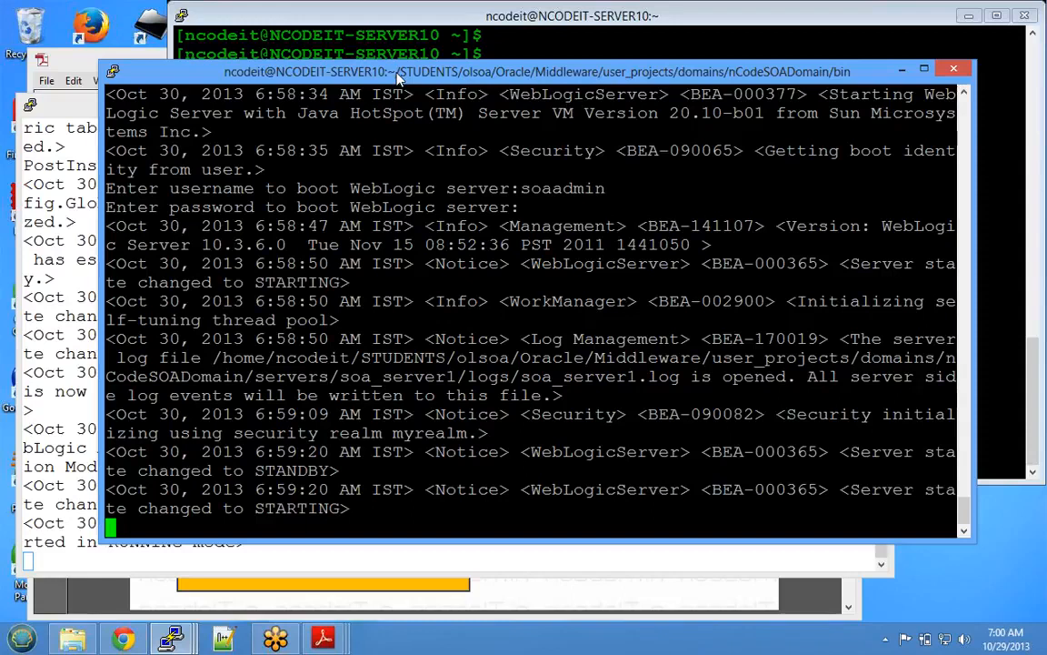
- Arrange the windows with the WebLogic log terminal on top and the new shell terminal below it
drag(398, 74, 313, 16)
drag(377, 484, 378, 294)
click(391, 373)
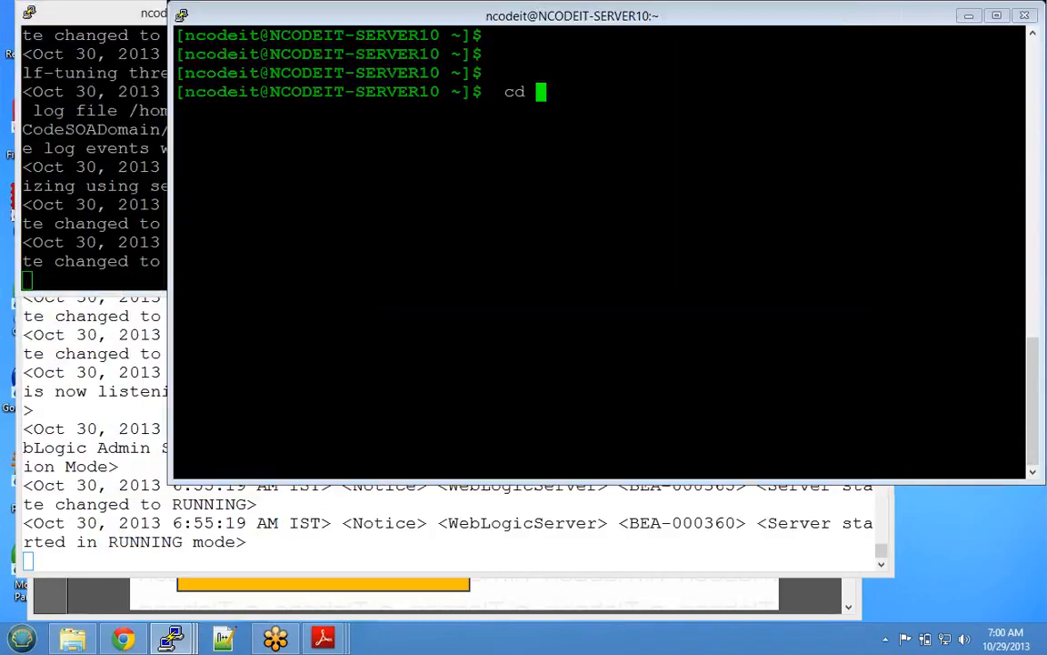
drag(543, 10, 408, 72)
drag(434, 545, 433, 351)
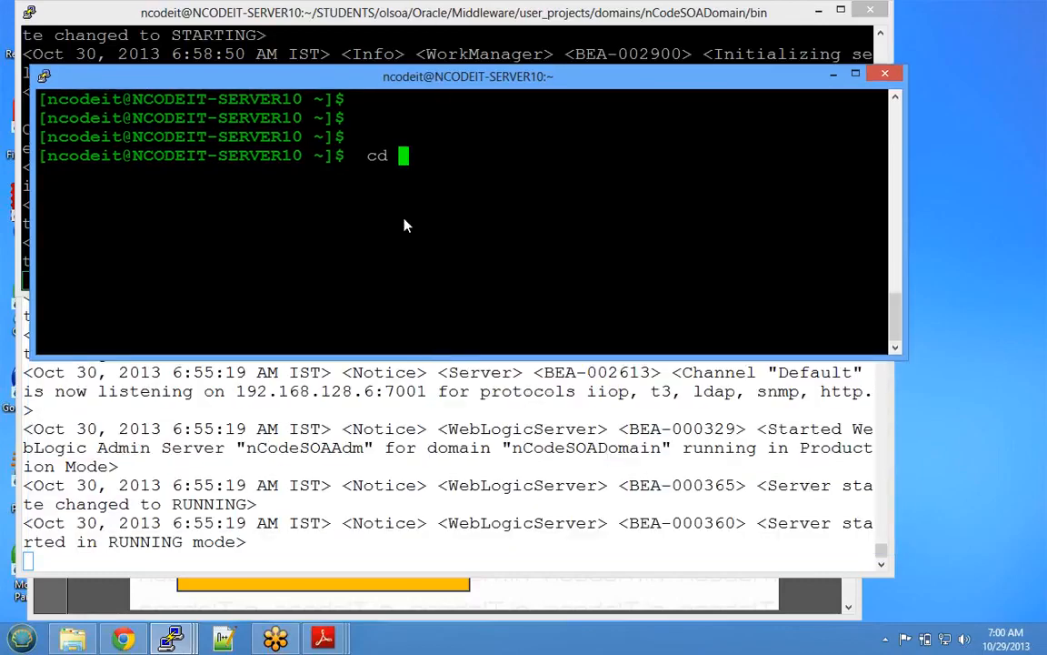
drag(442, 81, 425, 311)
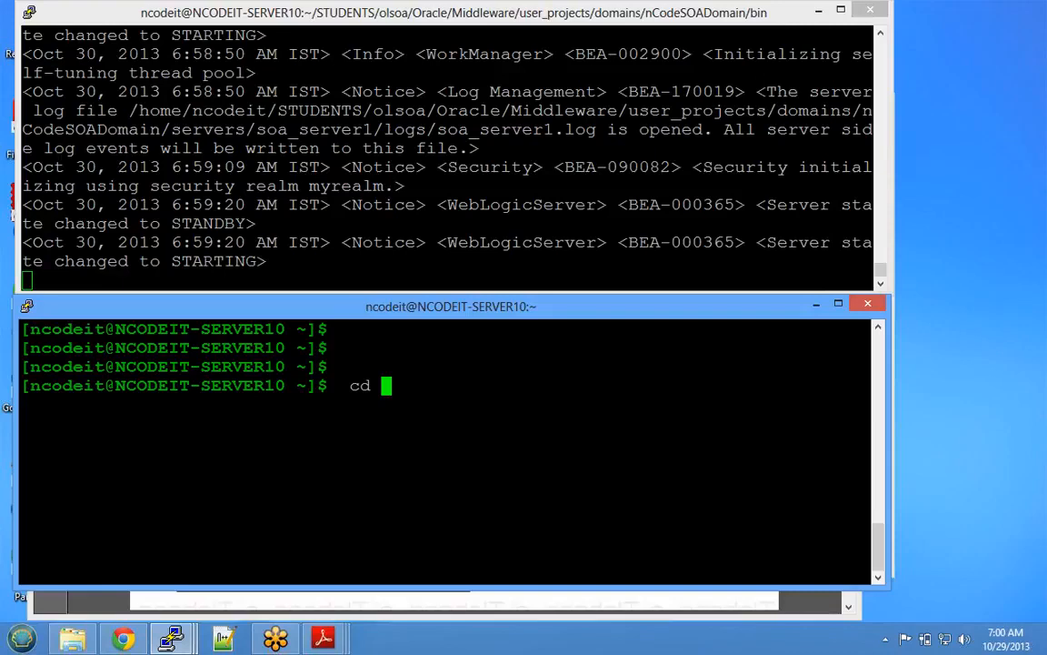
click(1027, 39)
- Check the current directory, then move into STUDENTS/olsoa and list its contents
key(BackSpace)
key(BackSpace)
key(BackSpace)
text(pwd)
key(Return)
text(cd STUDENTS)
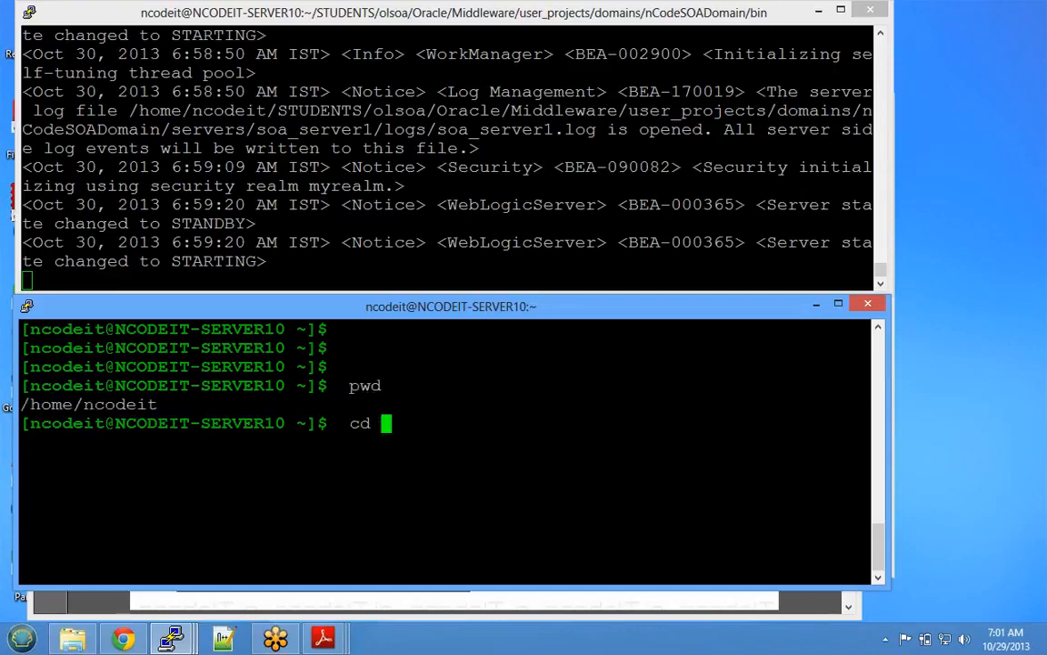
text(/)
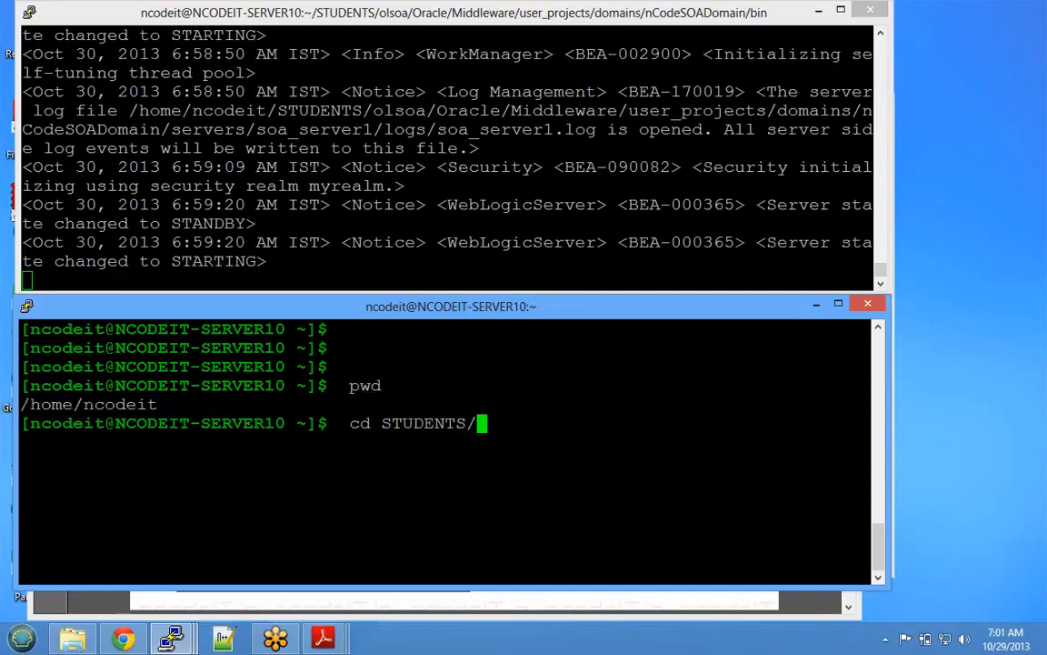
text(olsoa)
key(Return)
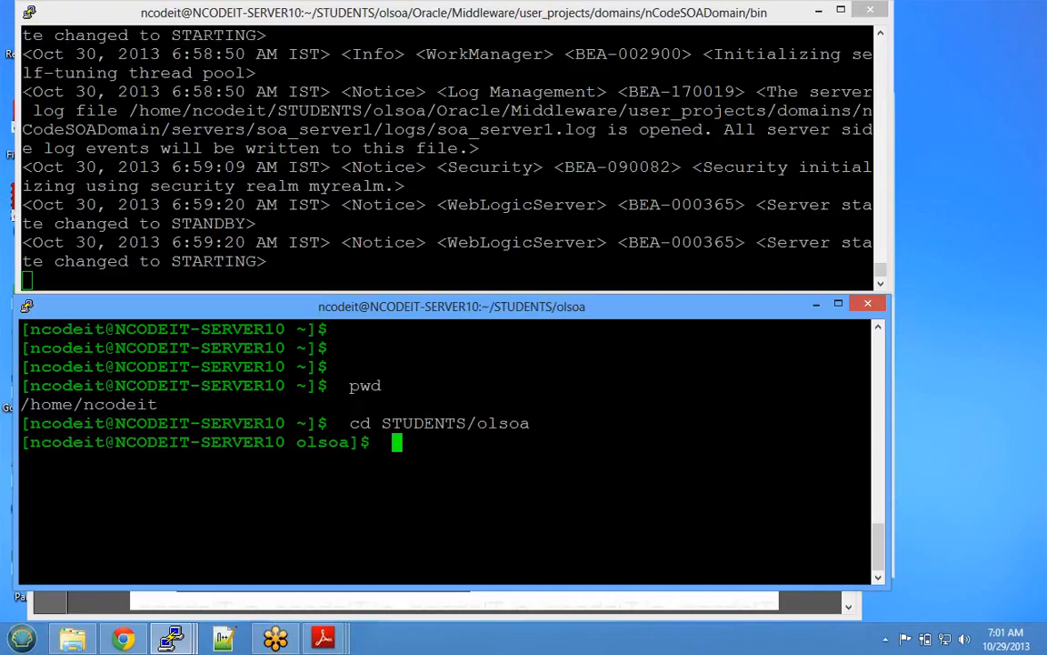
text(ls)
key(Return)
- Go into the Oracle folder and then Middleware, listing each folder's contents
text(cd Oracle)
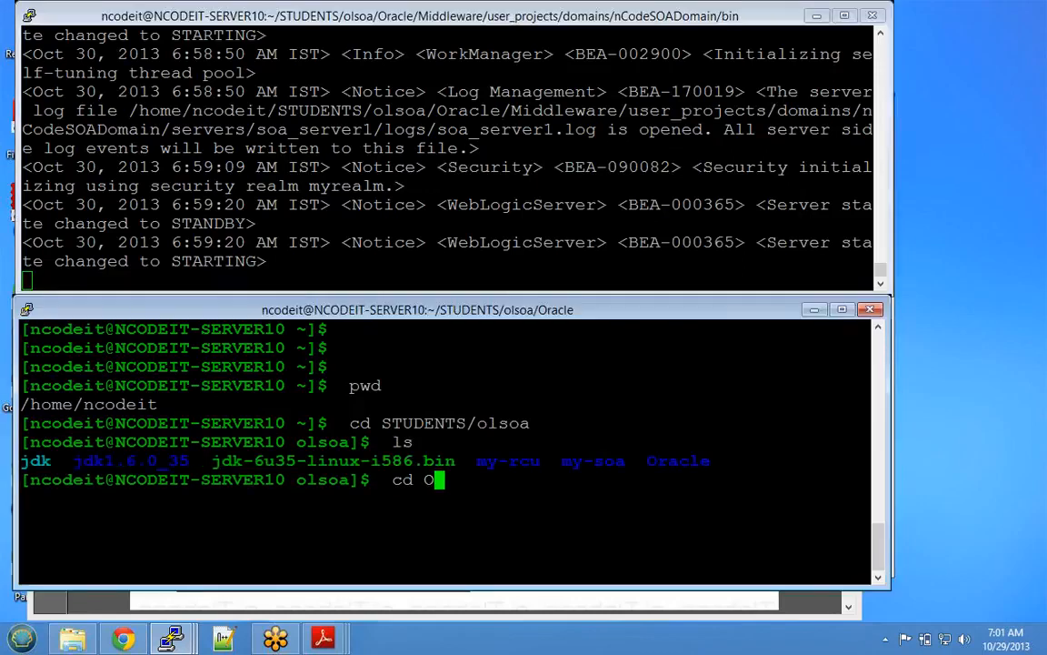
key(Return)
text(ls)
key(Return)
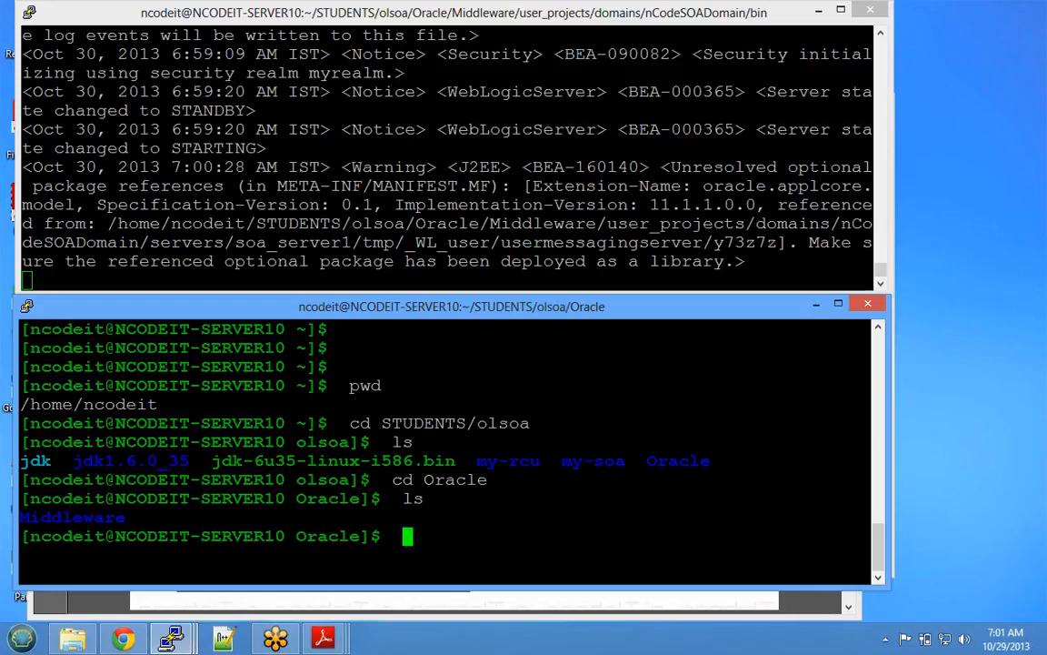
click(1033, 237)
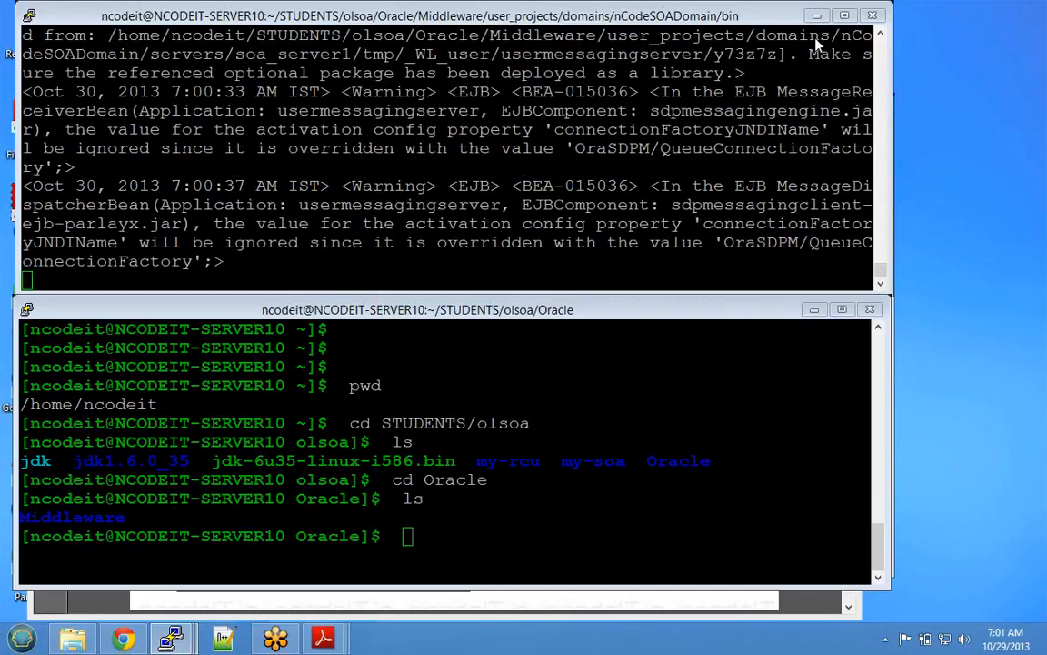
click(407, 537)
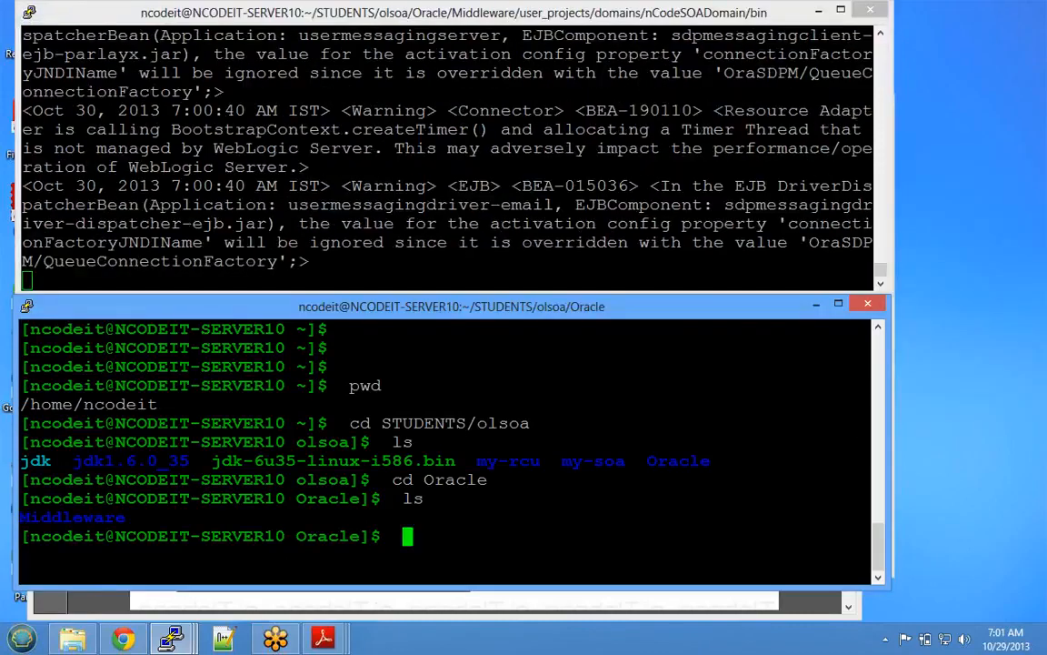
text(cd Mid)
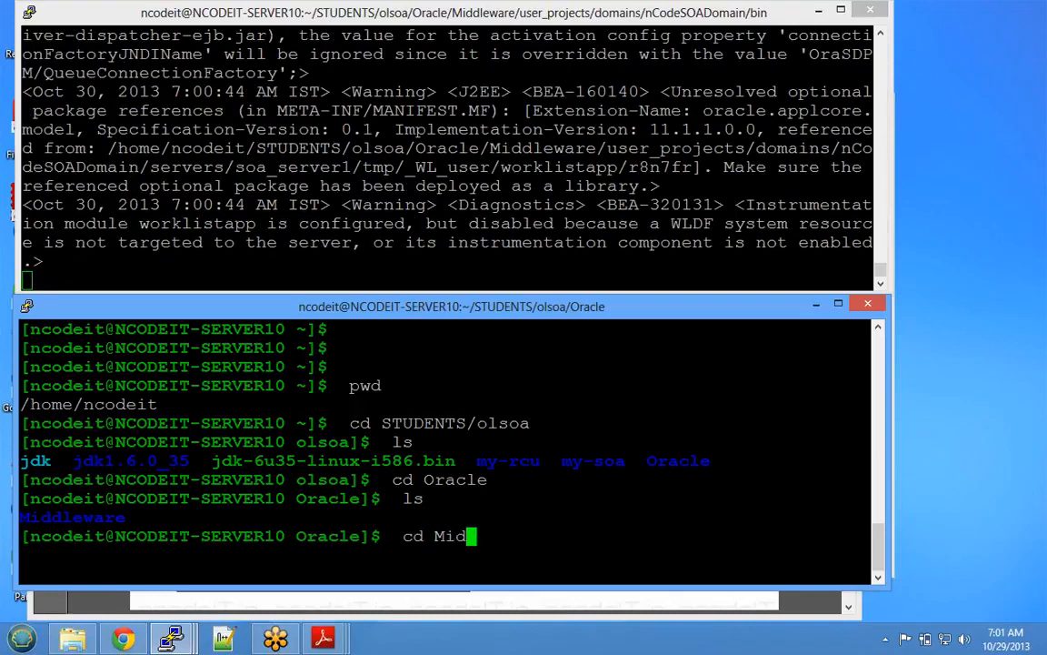
key(Tab)
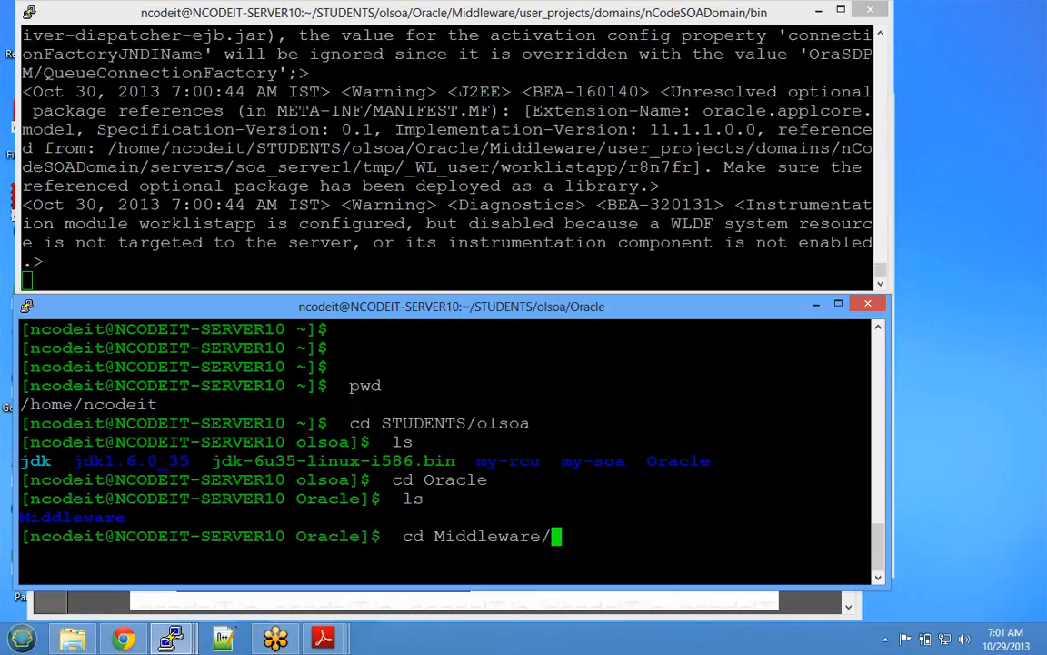
key(Return)
text(ls)
key(Return)
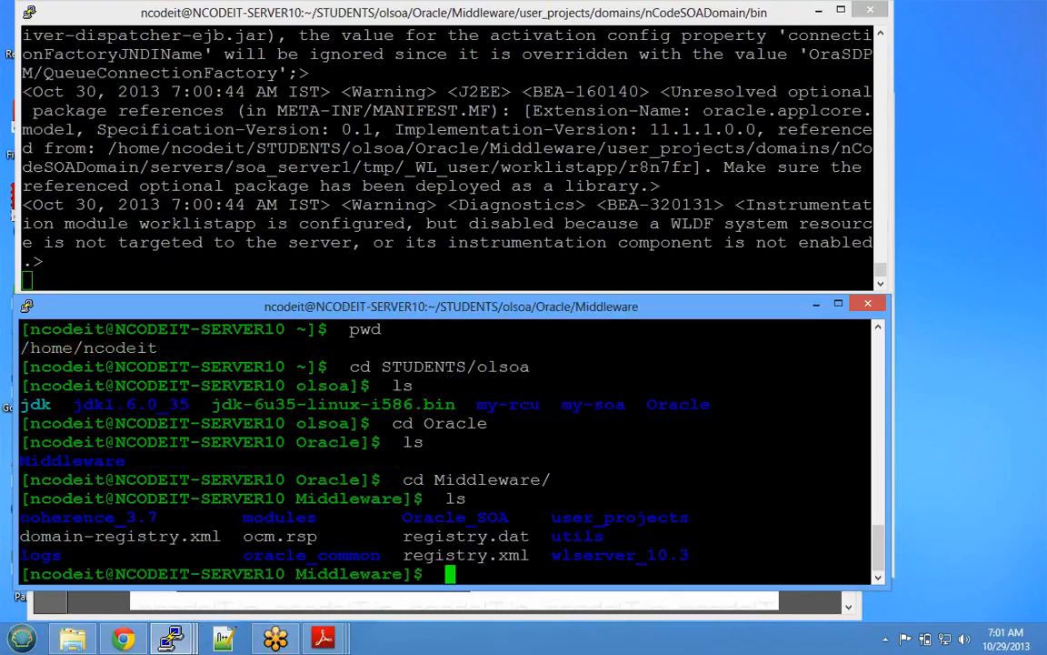
- Descend into user_projects and then domains, listing each level
text(cd user_)
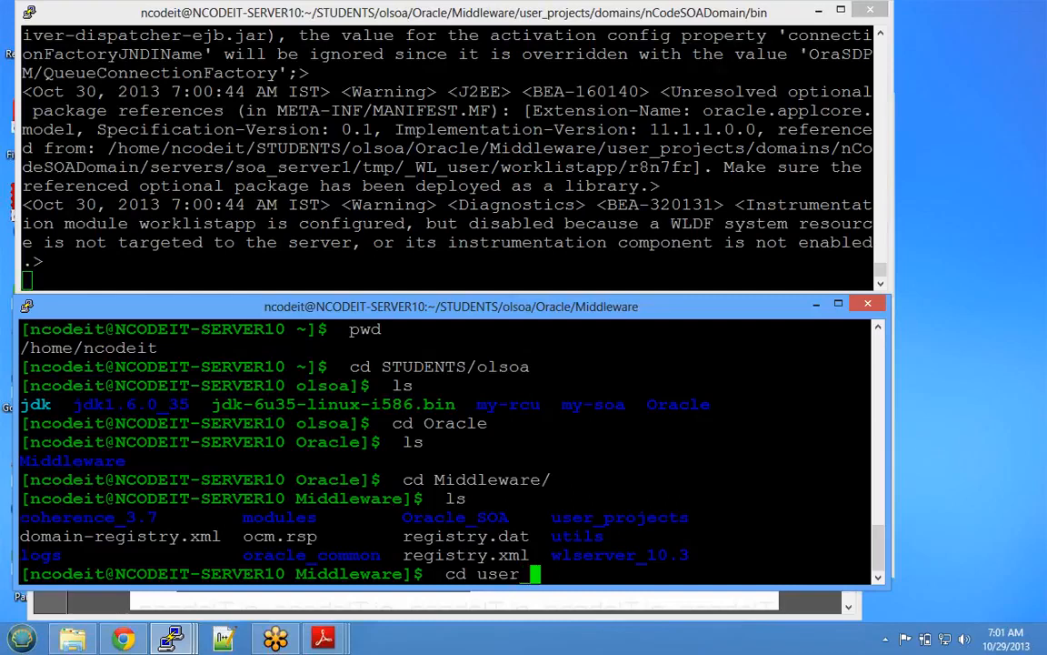
key(Tab)
key(Return)
text(l)
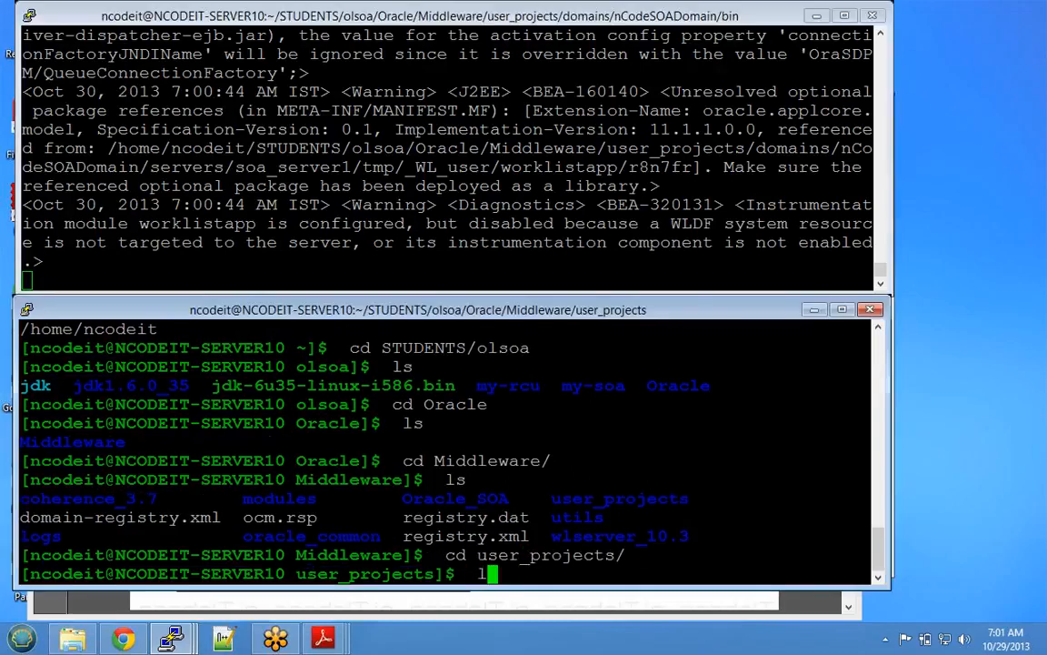
text(s)
key(Return)
text(cd doma)
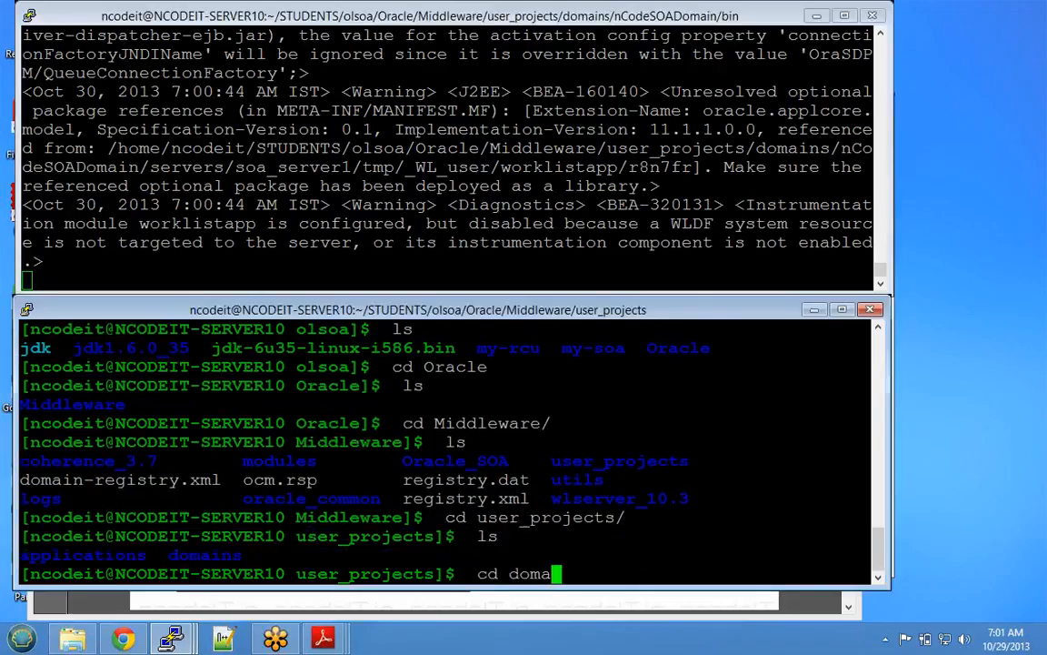
key(Tab)
key(Return)
- Enter nCodeSOADomain and its bin folder, listing the start and stop scripts
text(ls)
key(Return)
text(cd n)
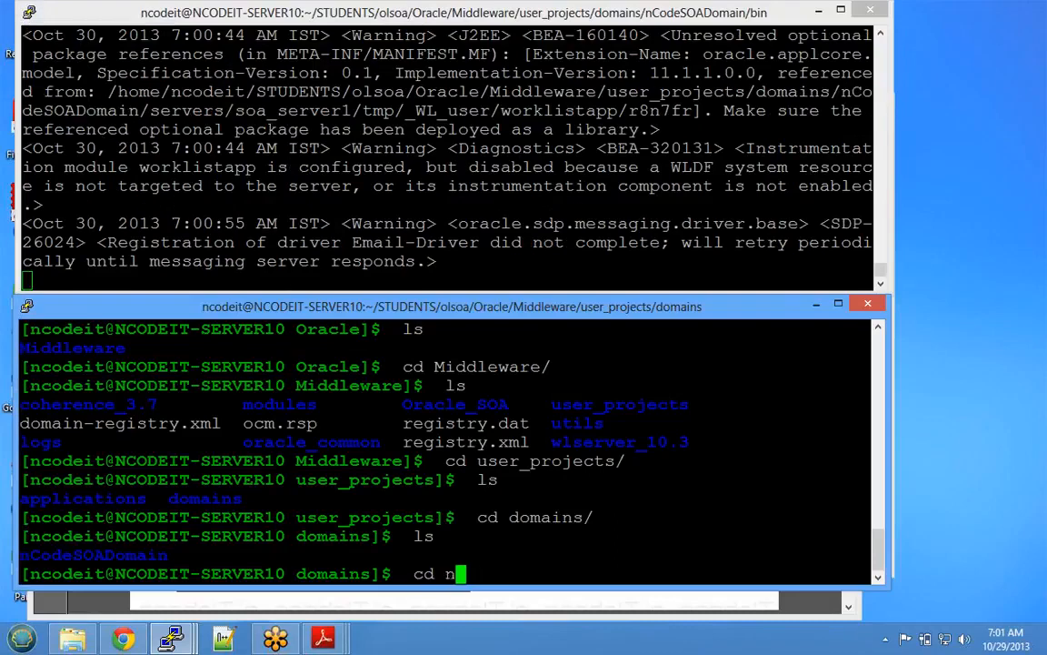
key(Tab)
key(Return)
text(ls)
key(Return)
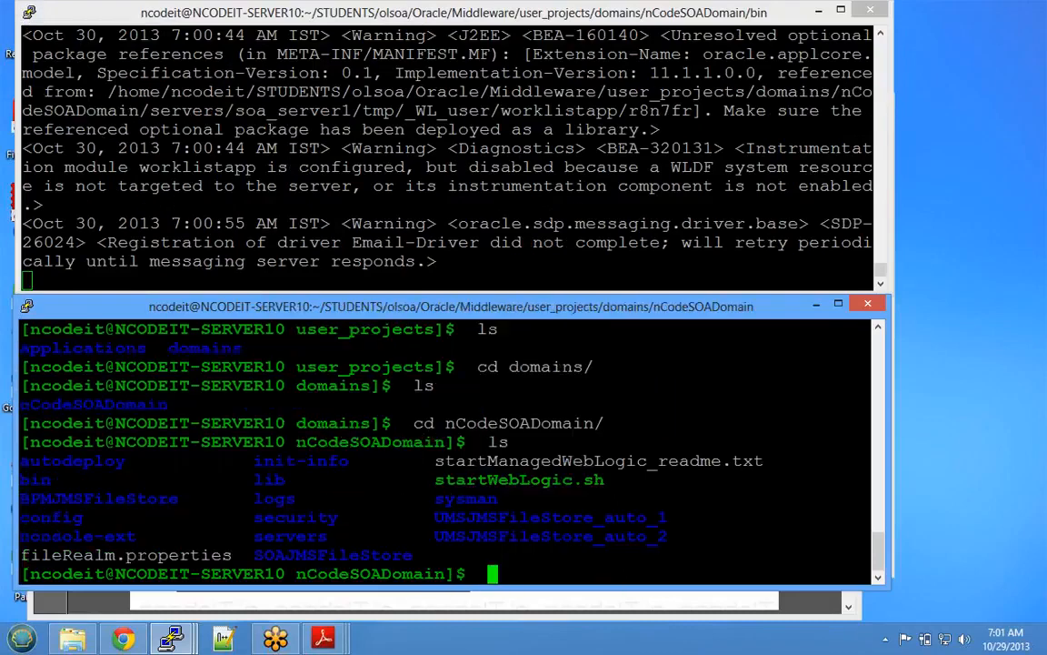
text(cd bin)
key(Return)
text(ls)
key(Return)
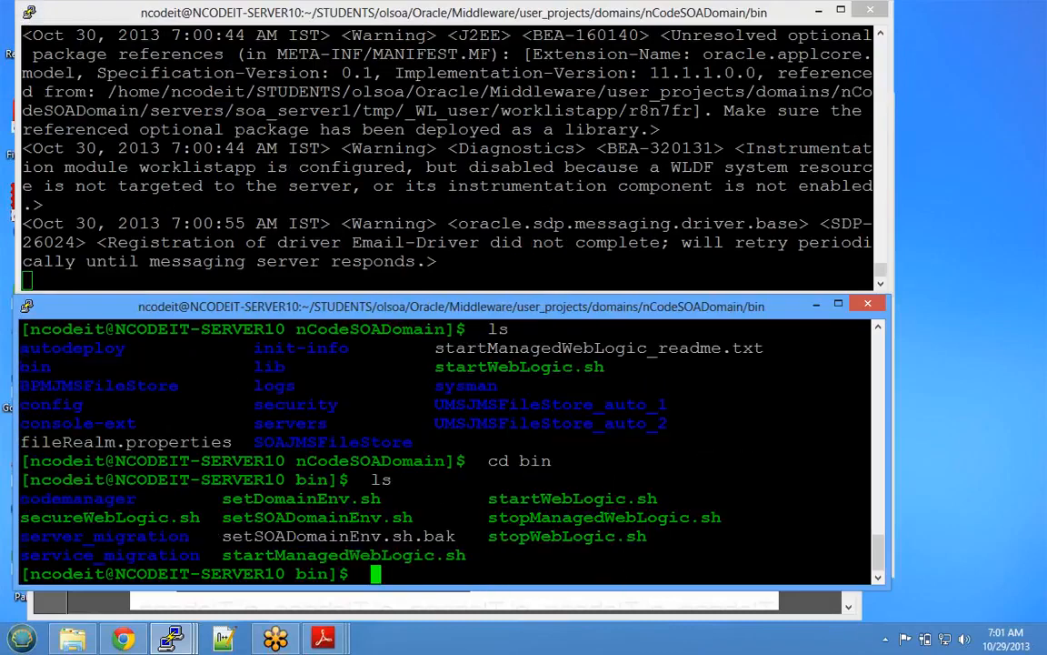
- Run ./startManagedWebLogic.sh bam_server1 192.168.128.6:7001 to start the managed server
text(./startM)
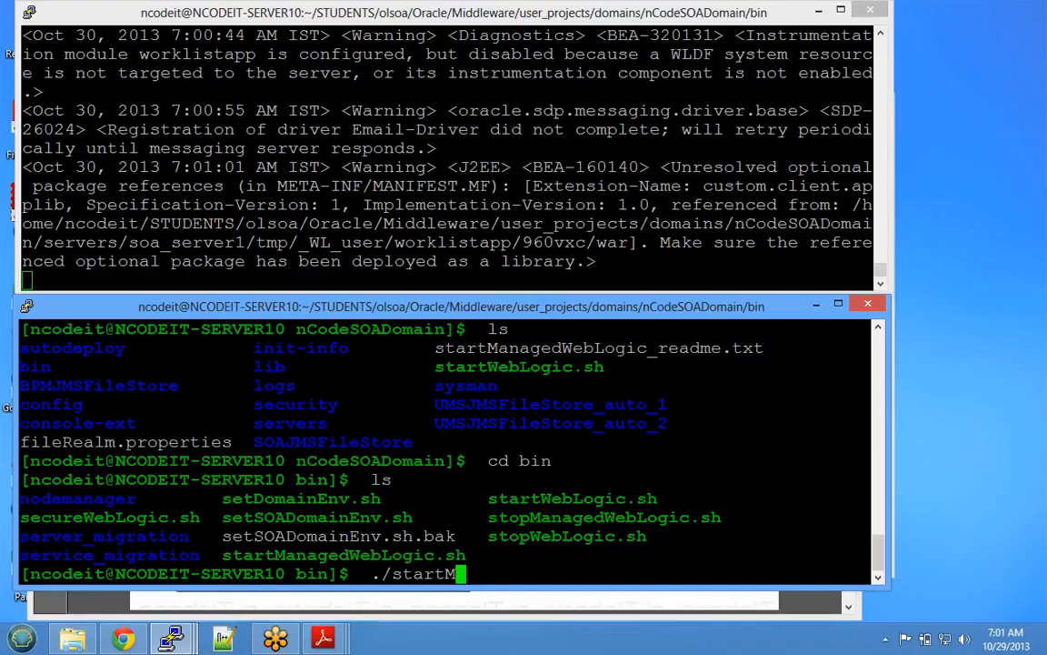
key(Tab)
text(bam_)
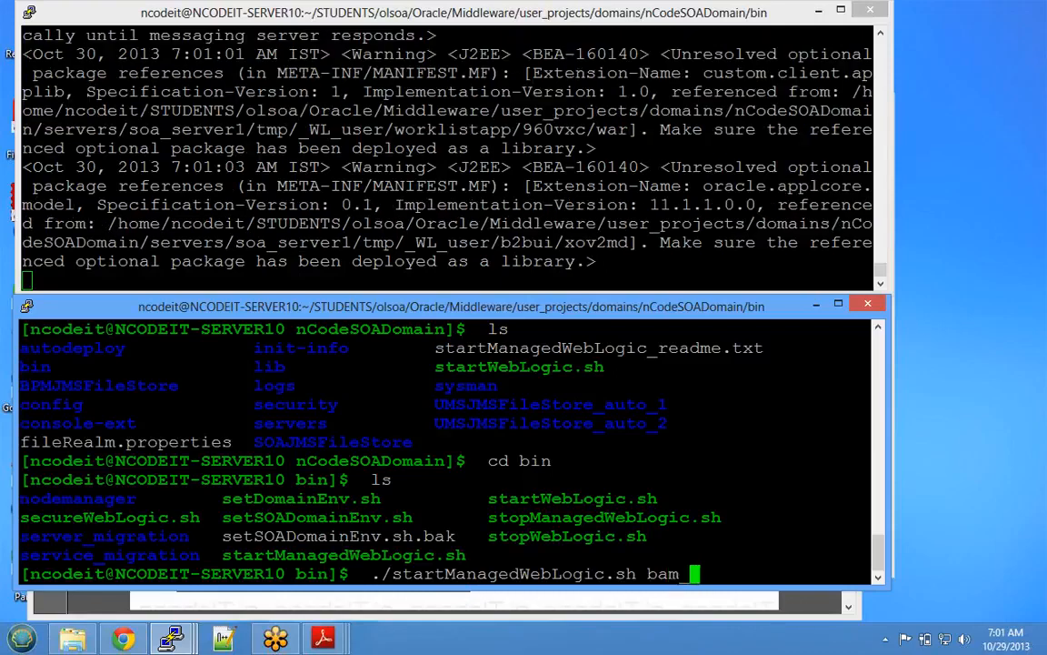
text(server1 )
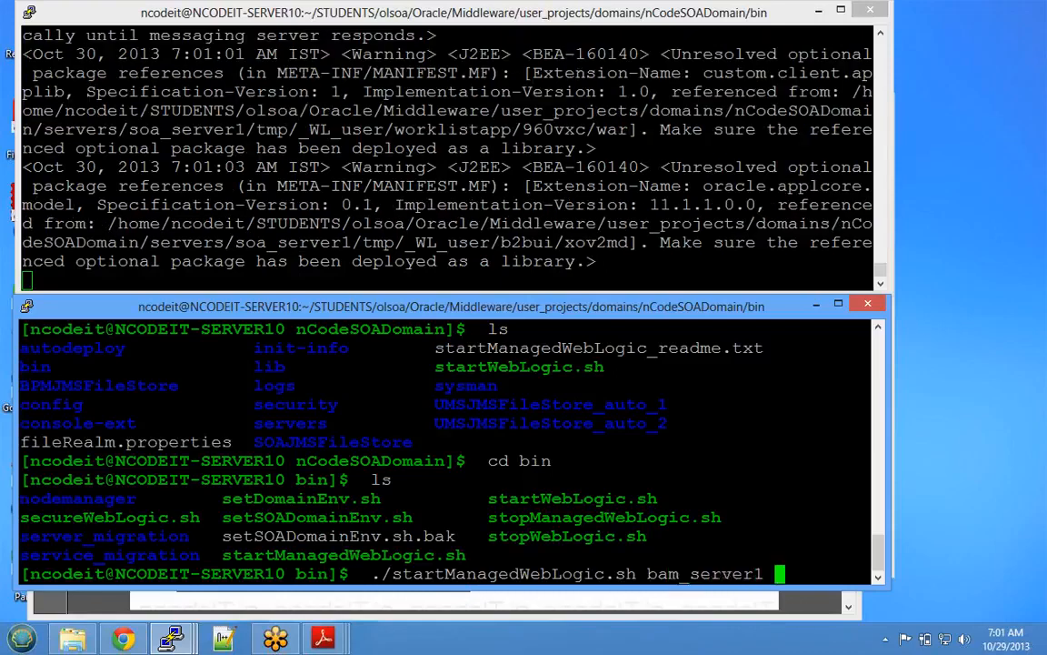
text(192.1)
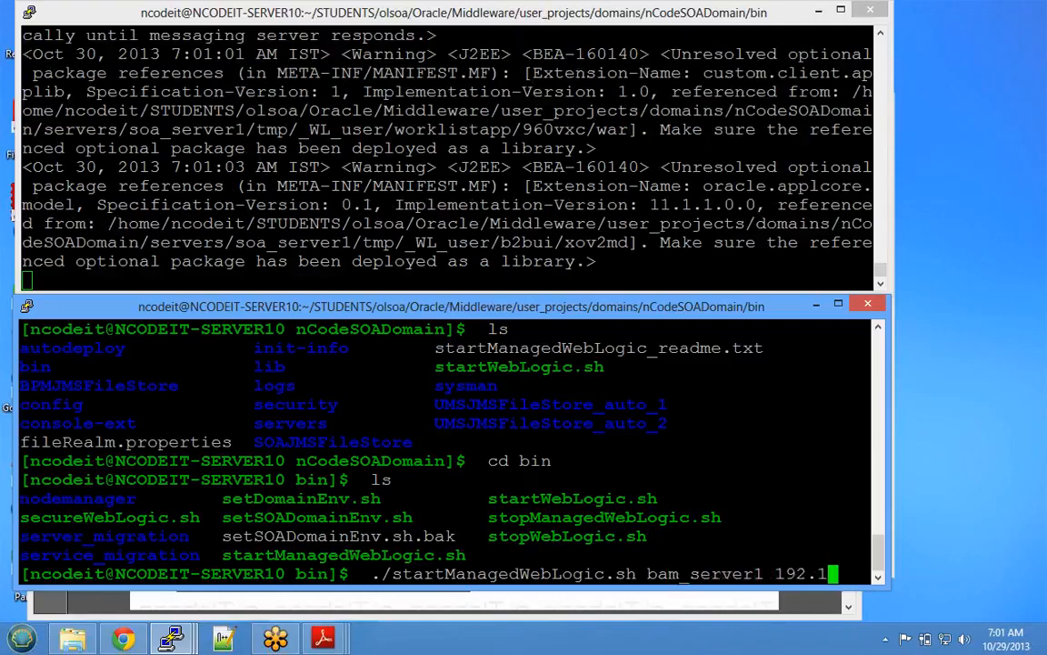
text(68.128)
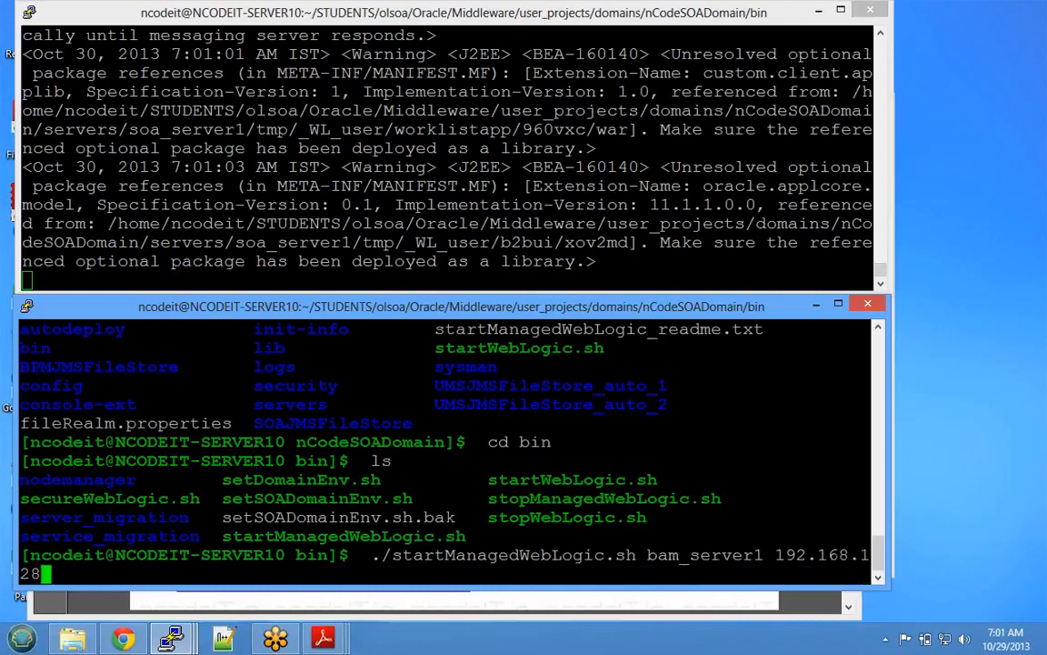
text(.6:)
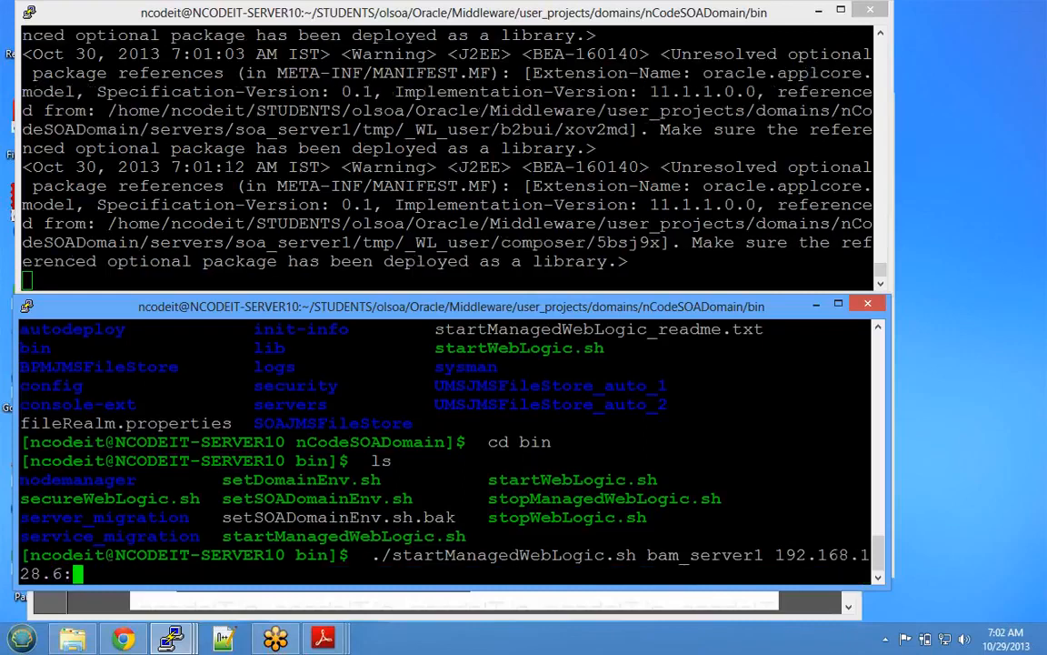
text(7001)
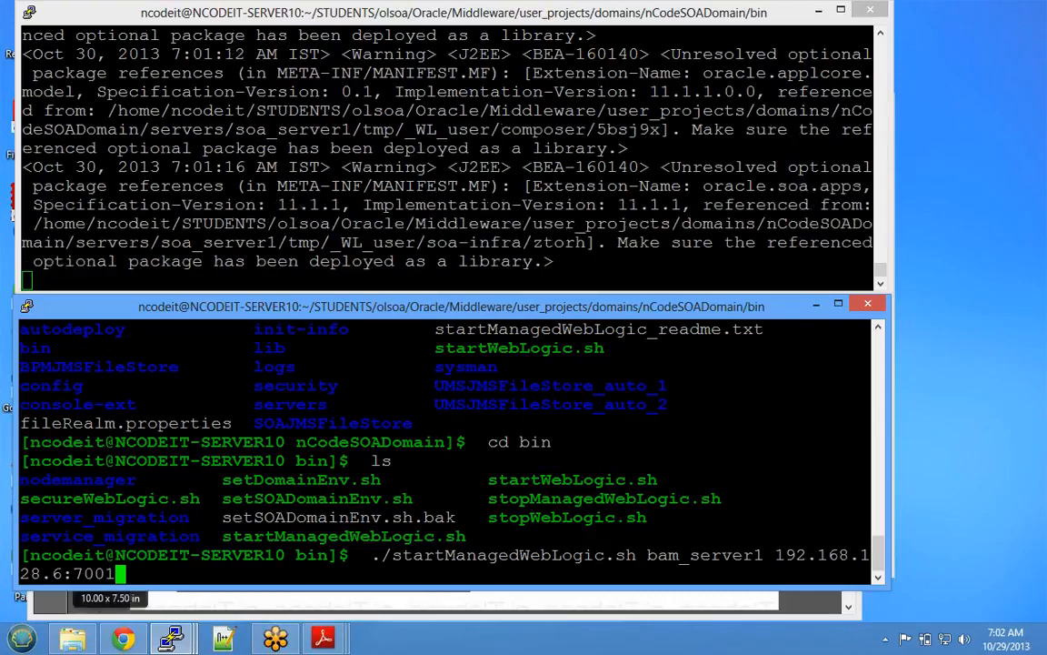
drag(73, 572, 114, 573)
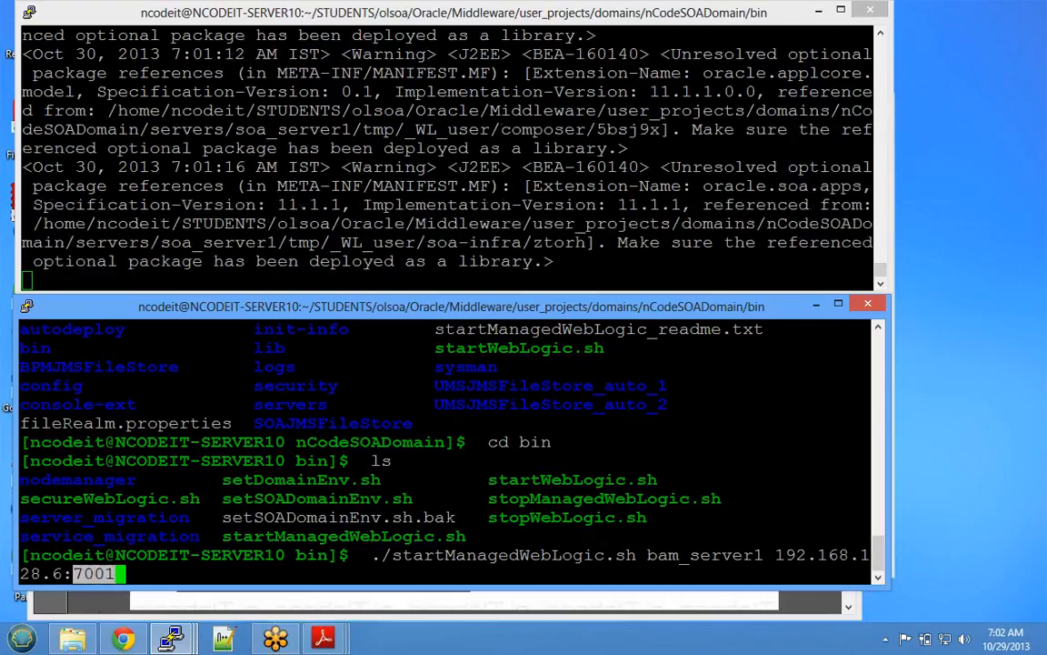
click(115, 574)
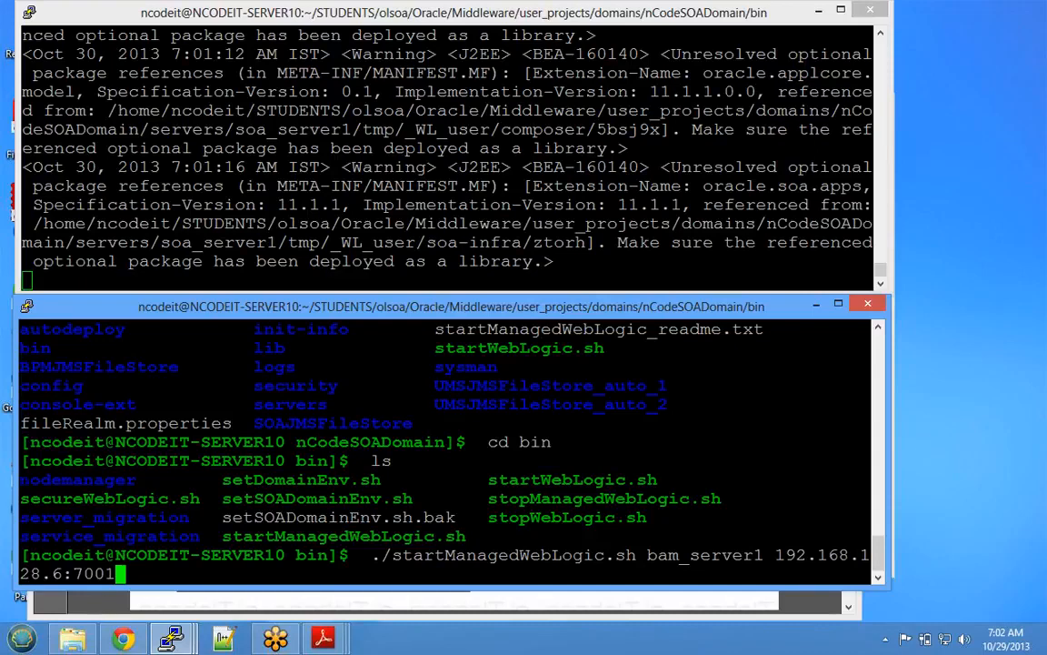
key(Return)
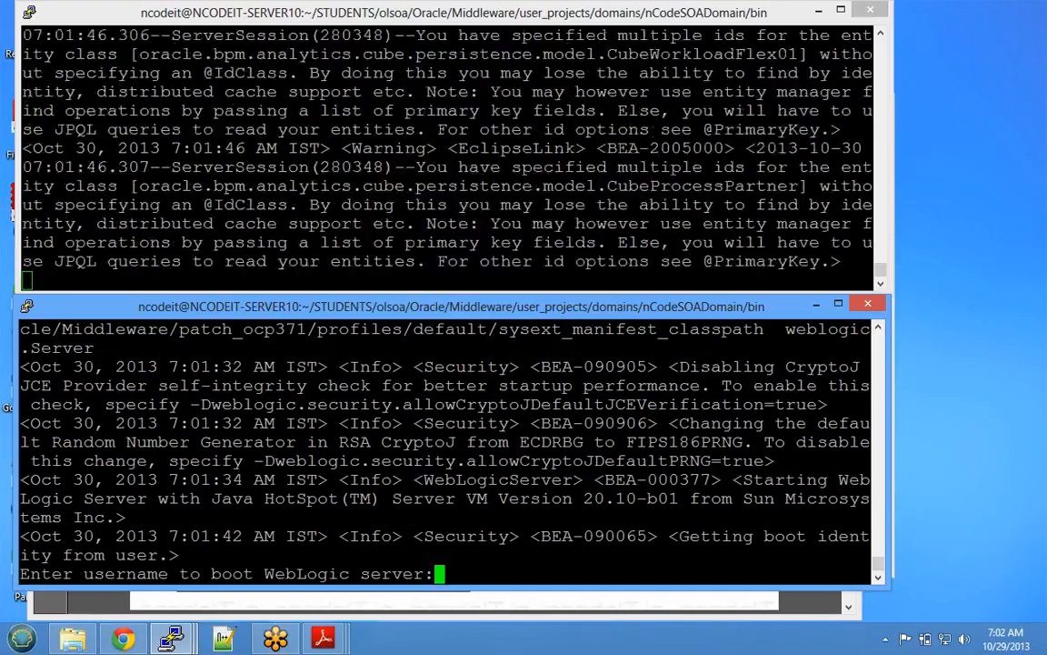
- Enter the WebLogic admin username and password at bam_server1's boot prompts
text(soaadmin)
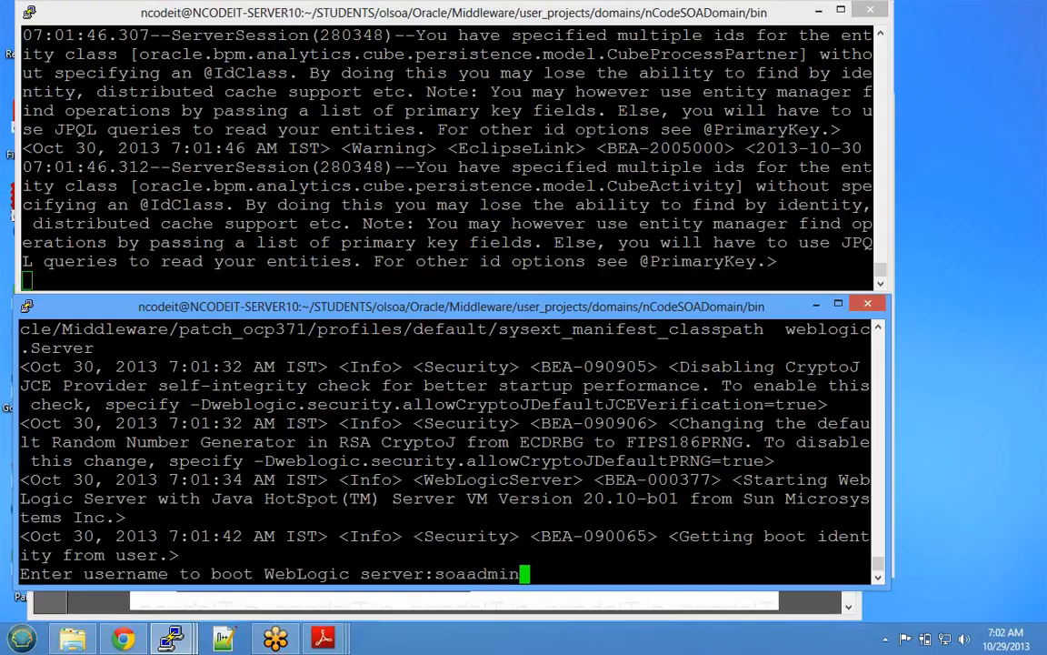
key(Return)
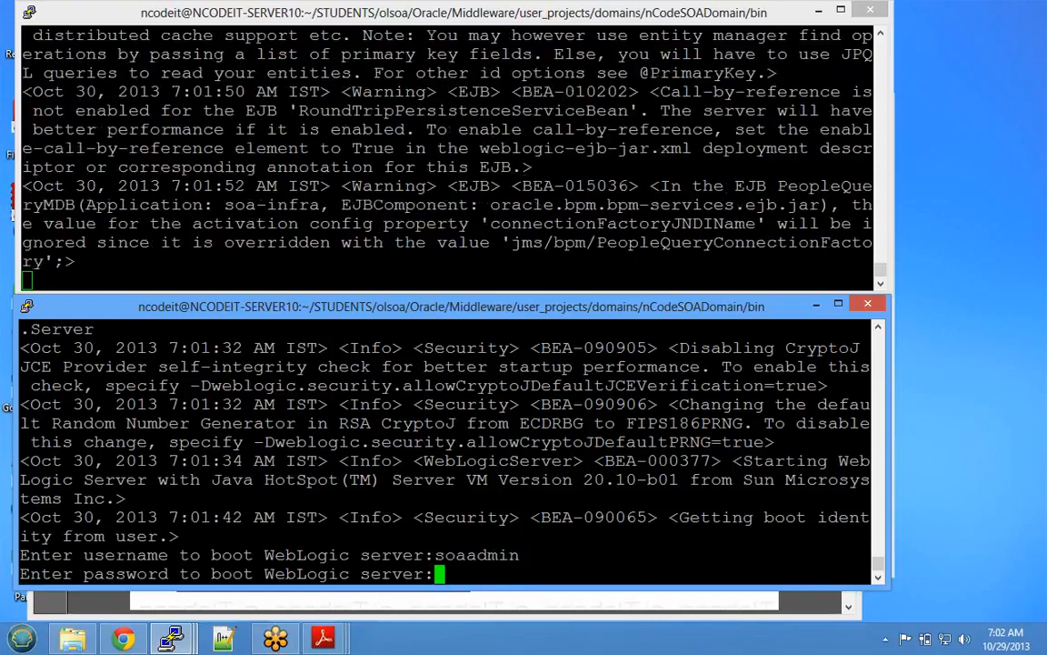
key(Return)
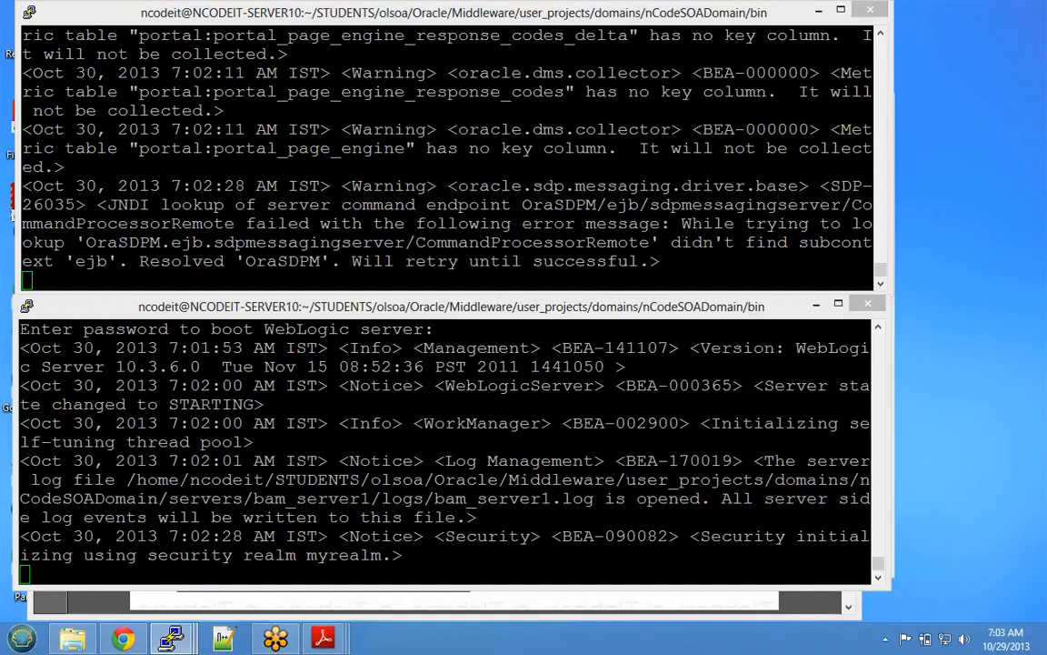
drag(445, 185, 873, 264)
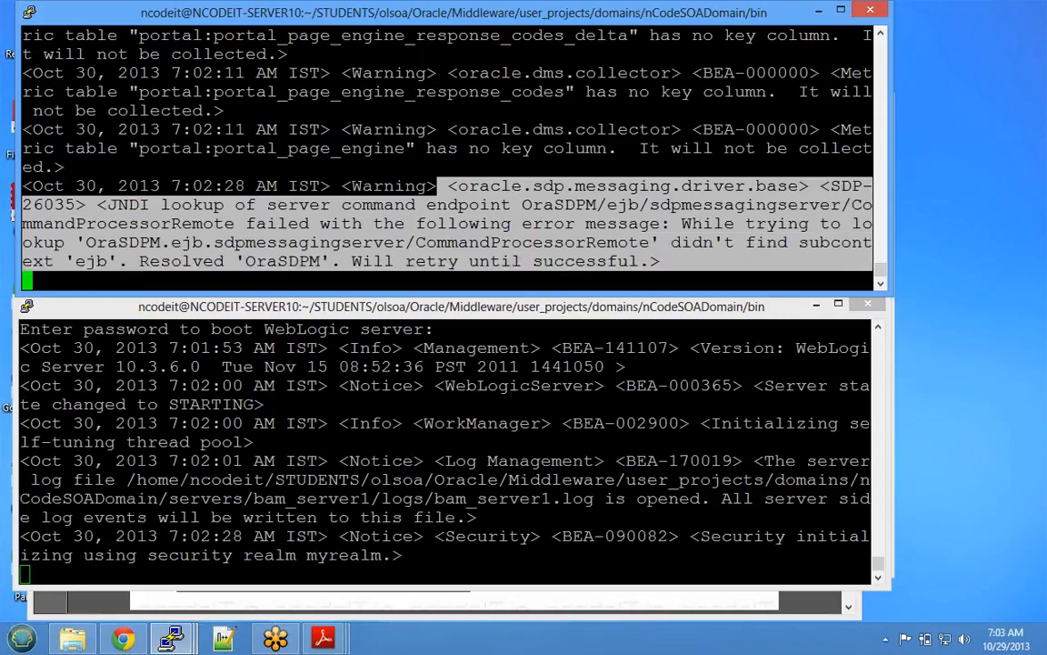
drag(87, 242, 334, 186)
click(657, 243)
click(333, 186)
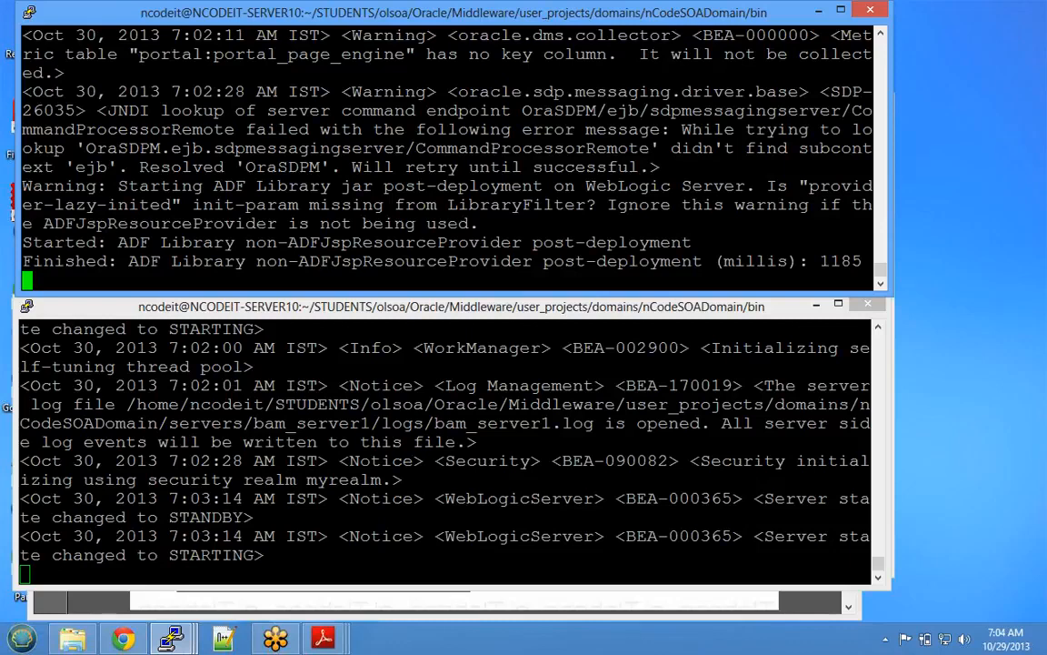
- Switch between the bam_server1 and soa_server1 logs and enlarge the log until soa_server1 shows RUNNING
click(446, 452)
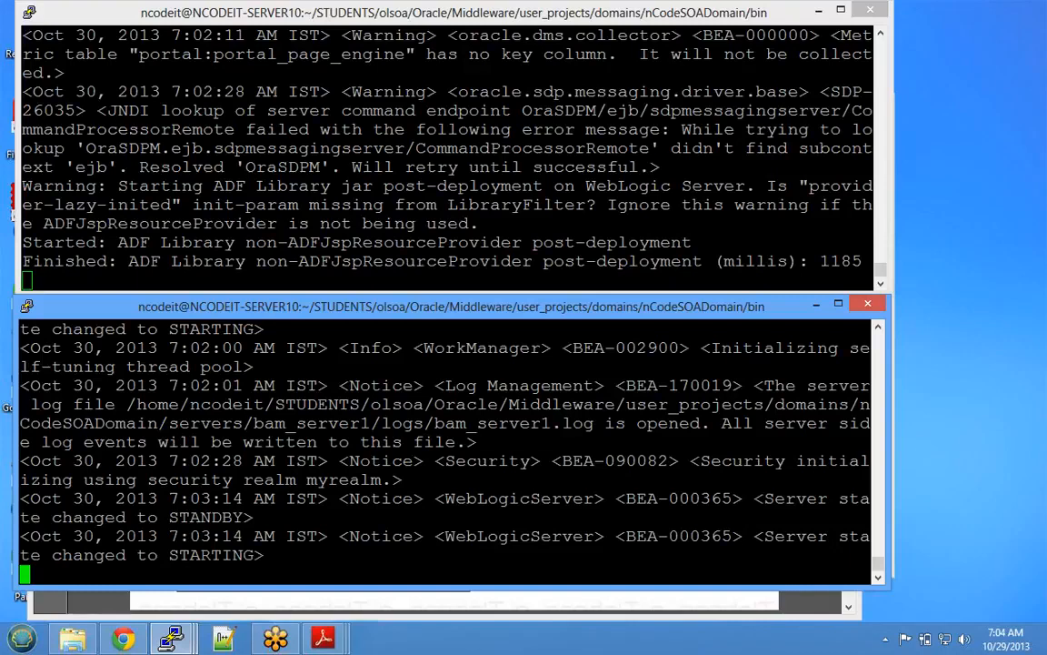
click(334, 268)
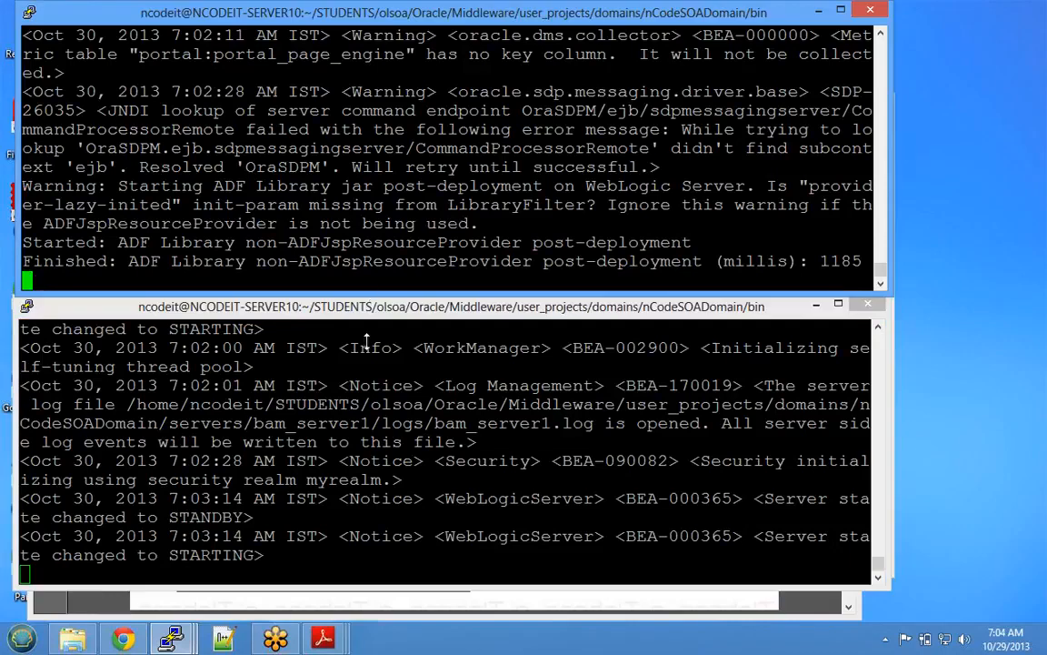
drag(367, 294, 345, 517)
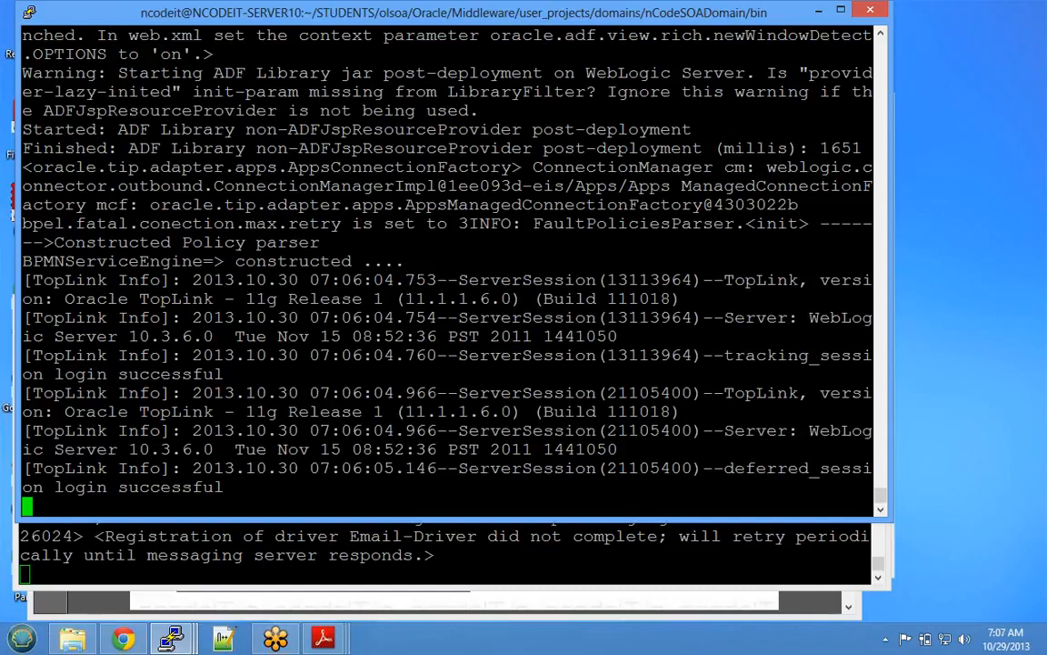
click(931, 224)
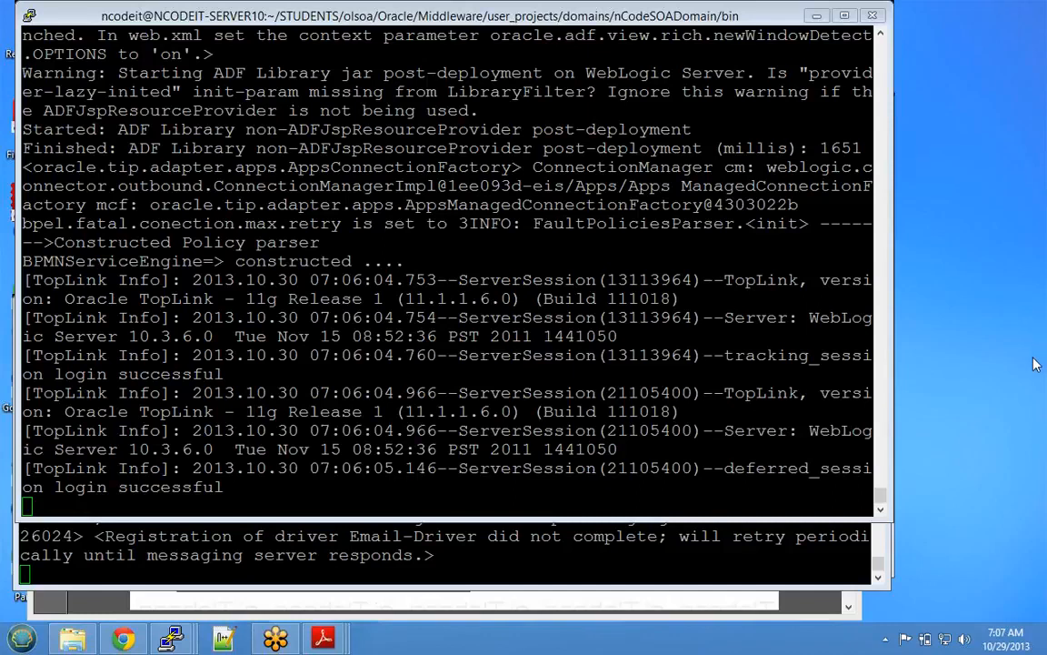
click(814, 42)
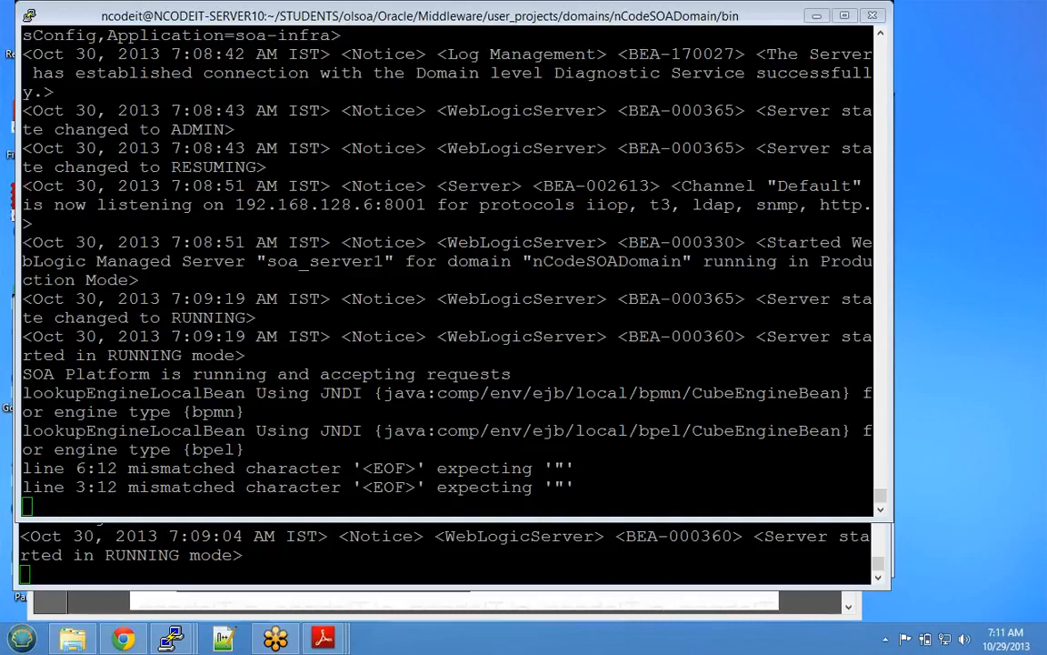
- Highlight the two mismatched-character error lines in the soa_server1 log
click(808, 47)
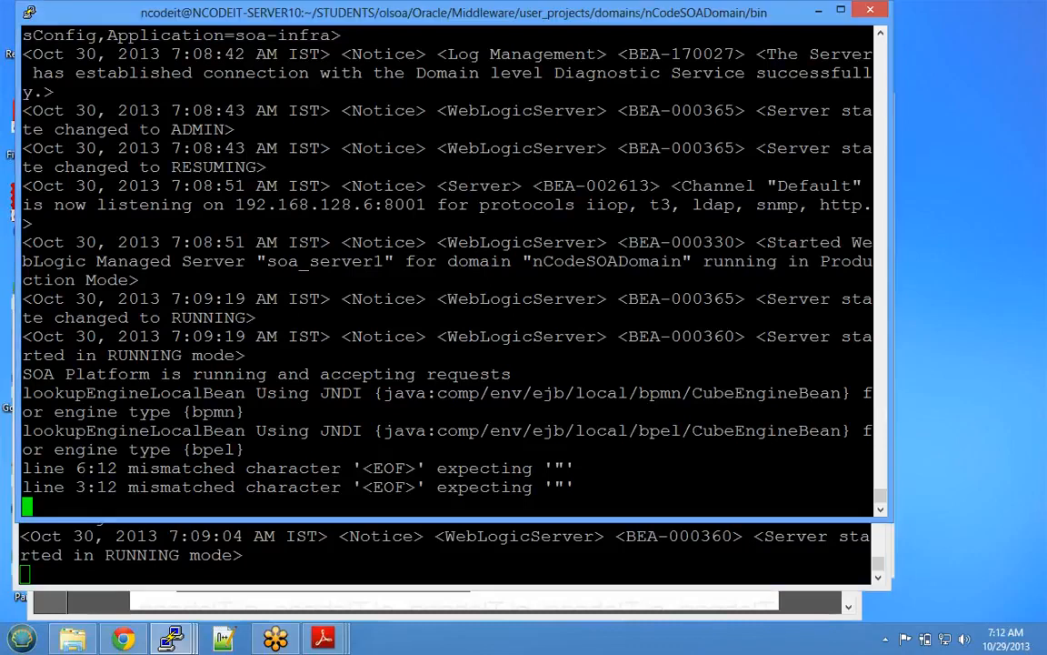
drag(22, 467, 574, 488)
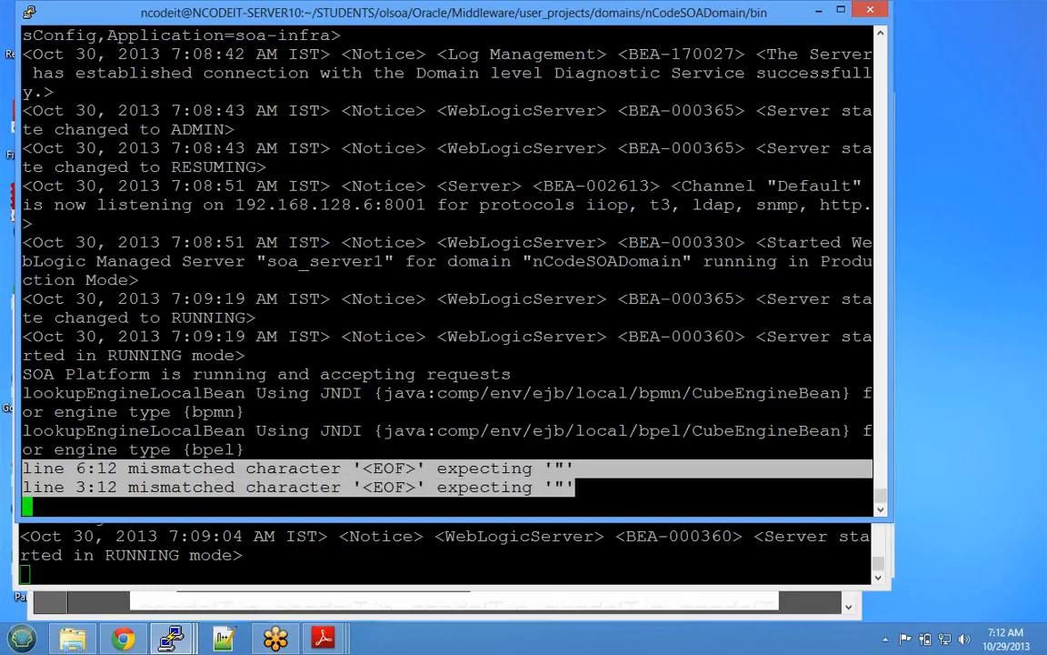
click(575, 487)
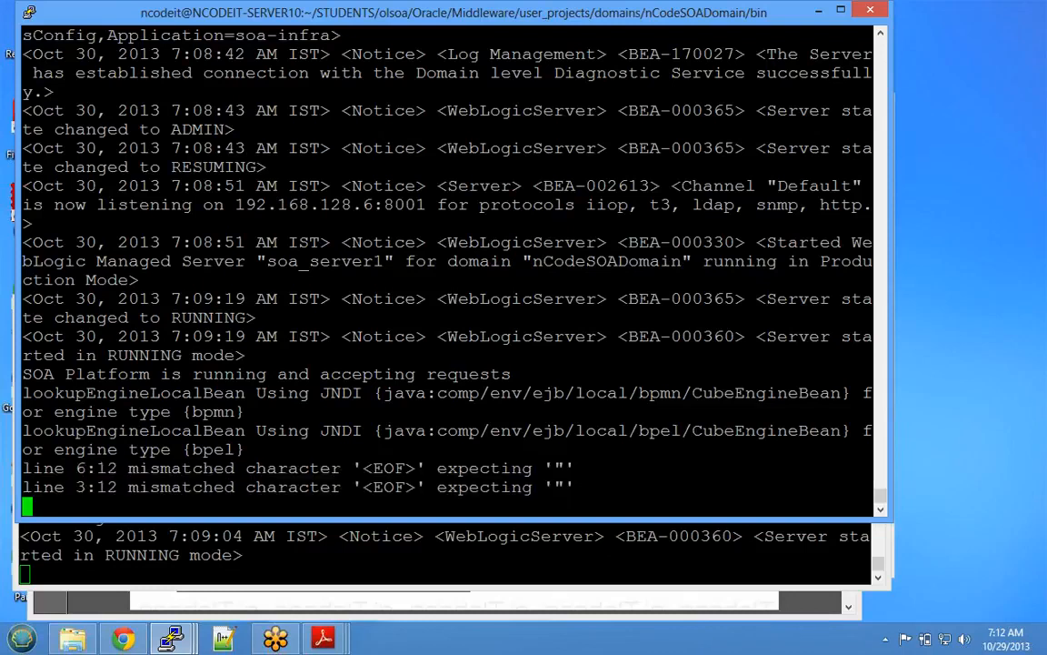
drag(23, 468, 575, 487)
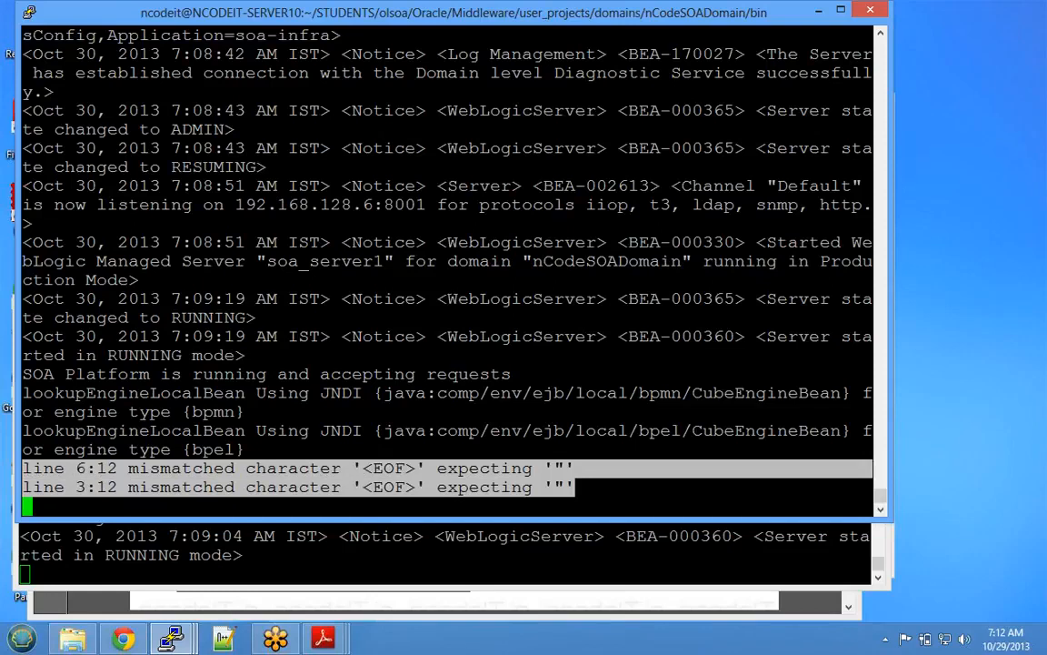
click(574, 487)
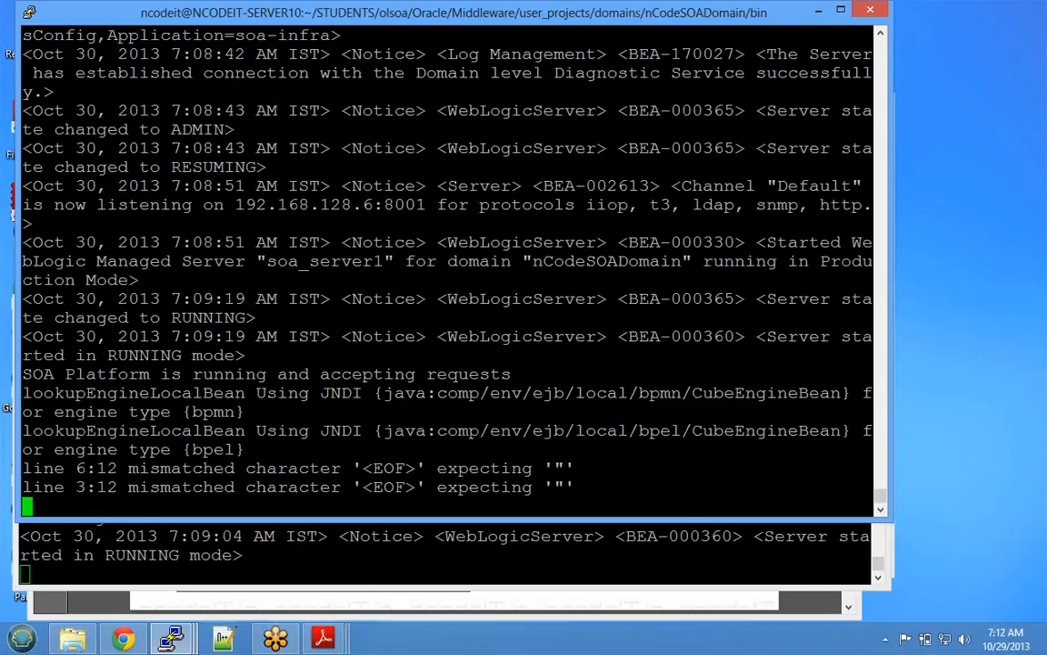
- Highlight soa_server1's 192.168.128.6:8001 and bam_server1's 192.168.128.6:9001 listen addresses, then switch to Chrome
drag(235, 205, 436, 205)
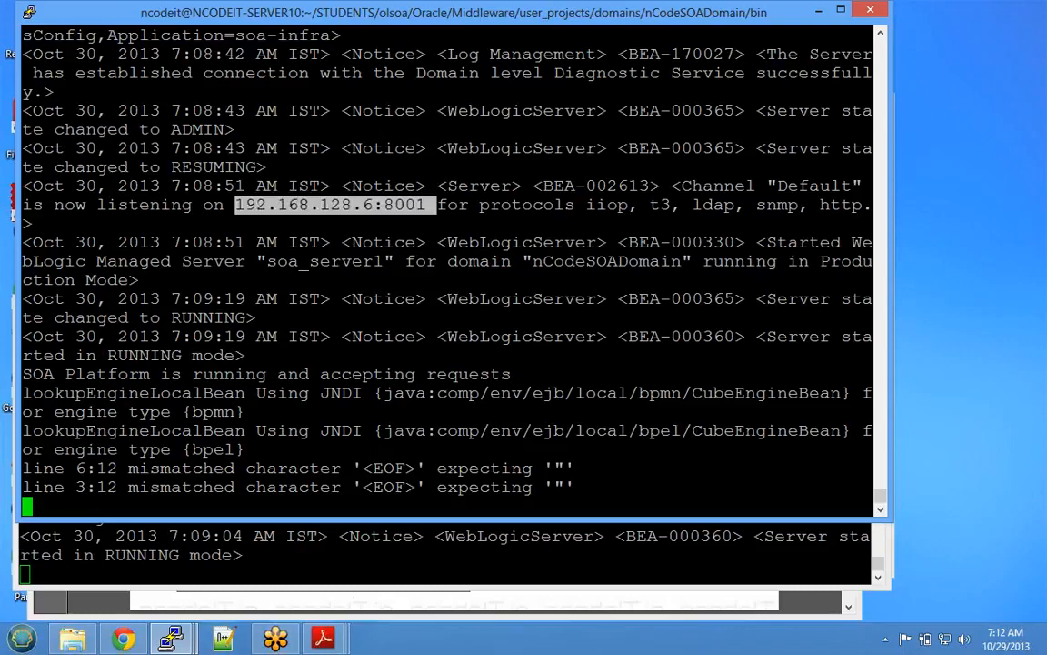
click(437, 556)
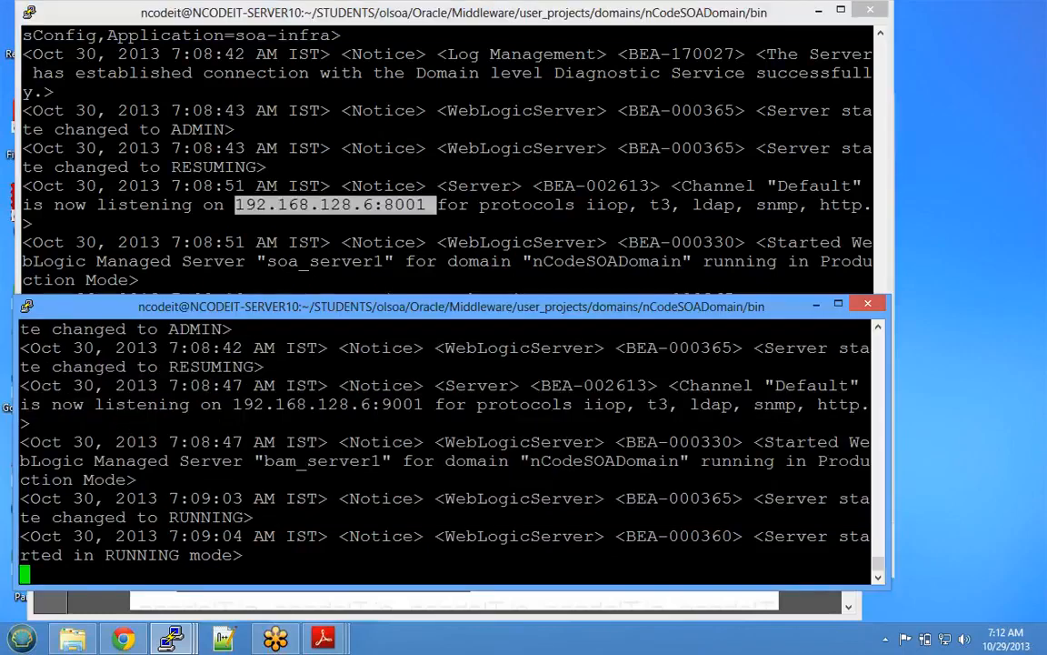
drag(234, 404, 424, 405)
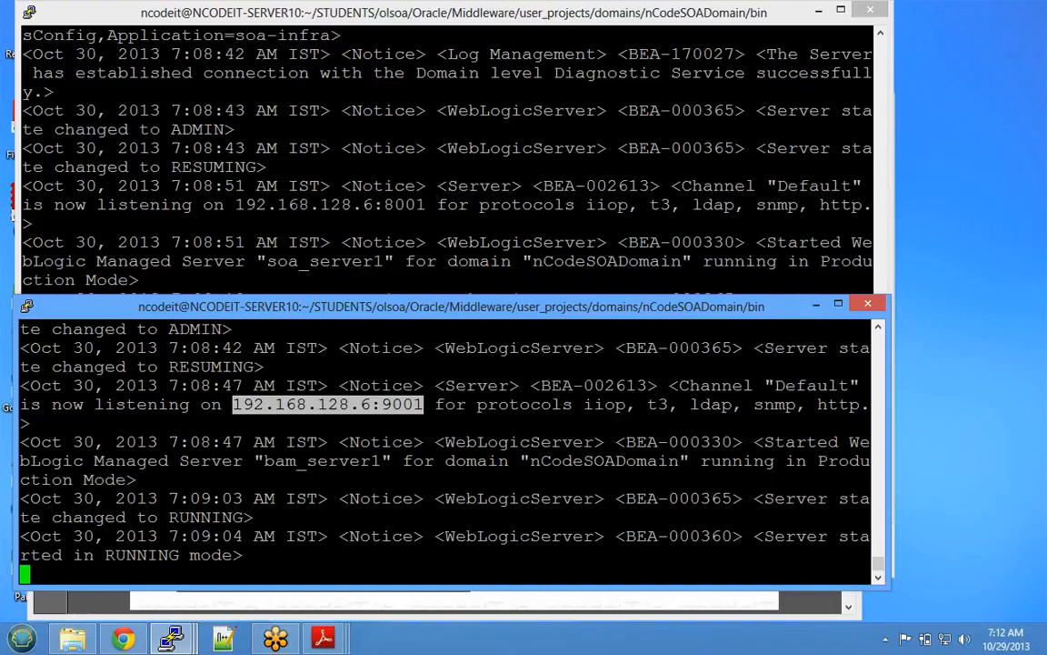
click(429, 239)
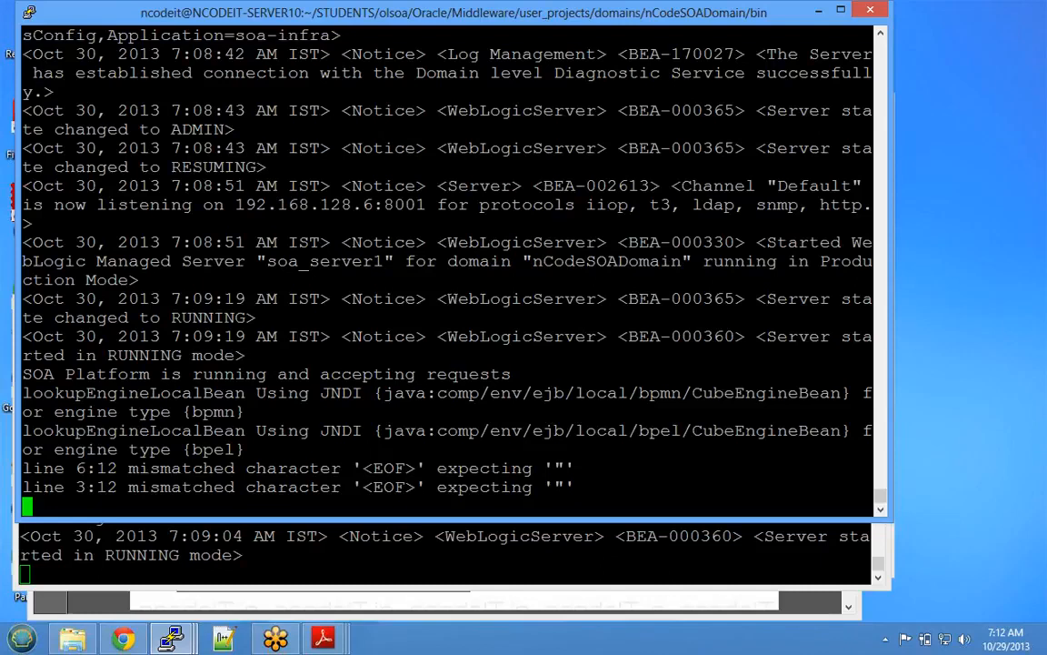
click(125, 640)
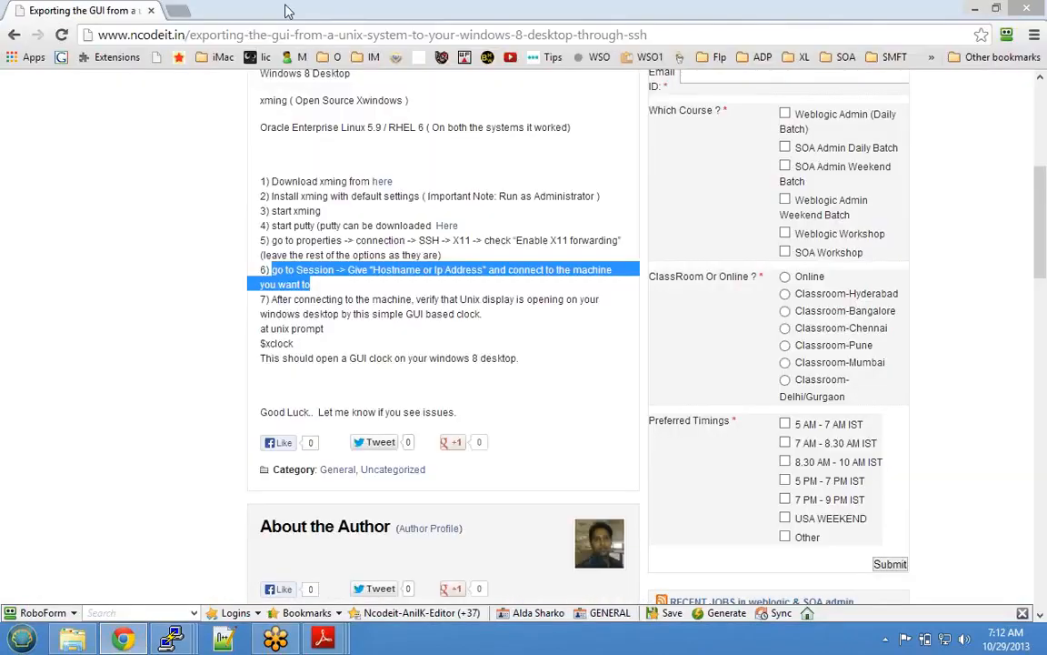
- Close the article tab, launch Opera from the Start search, and close Chrome
click(176, 11)
click(150, 11)
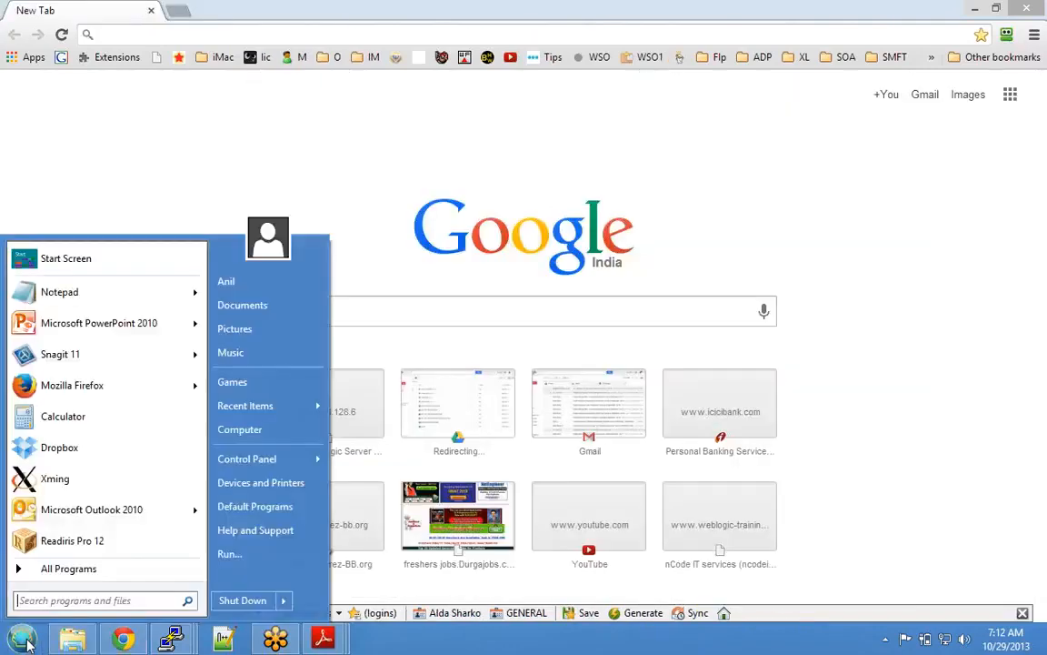
text(opera)
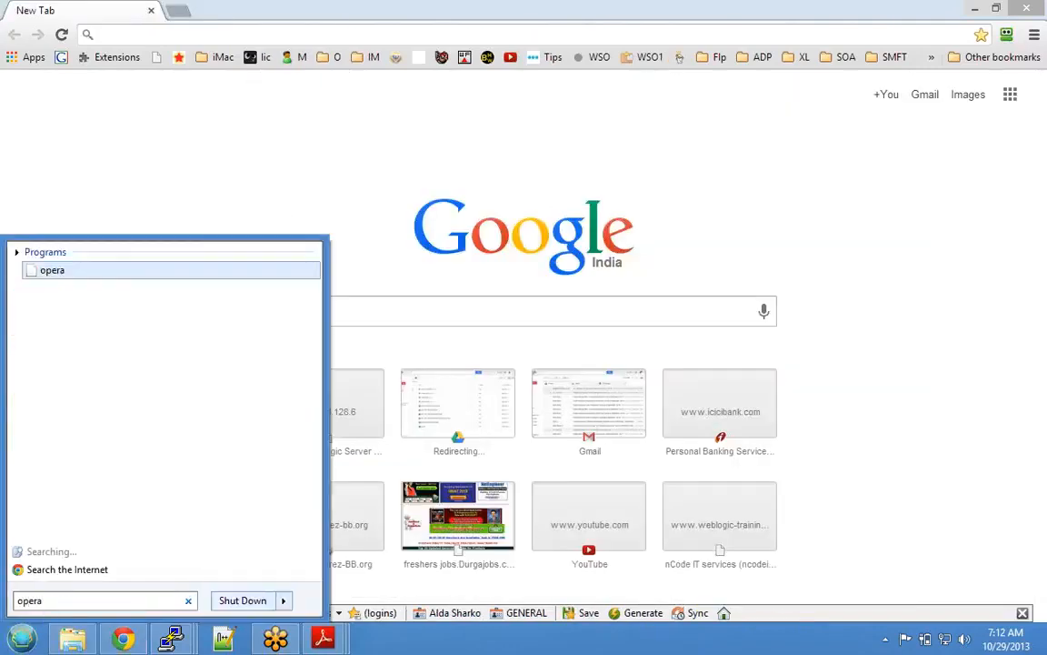
key(Return)
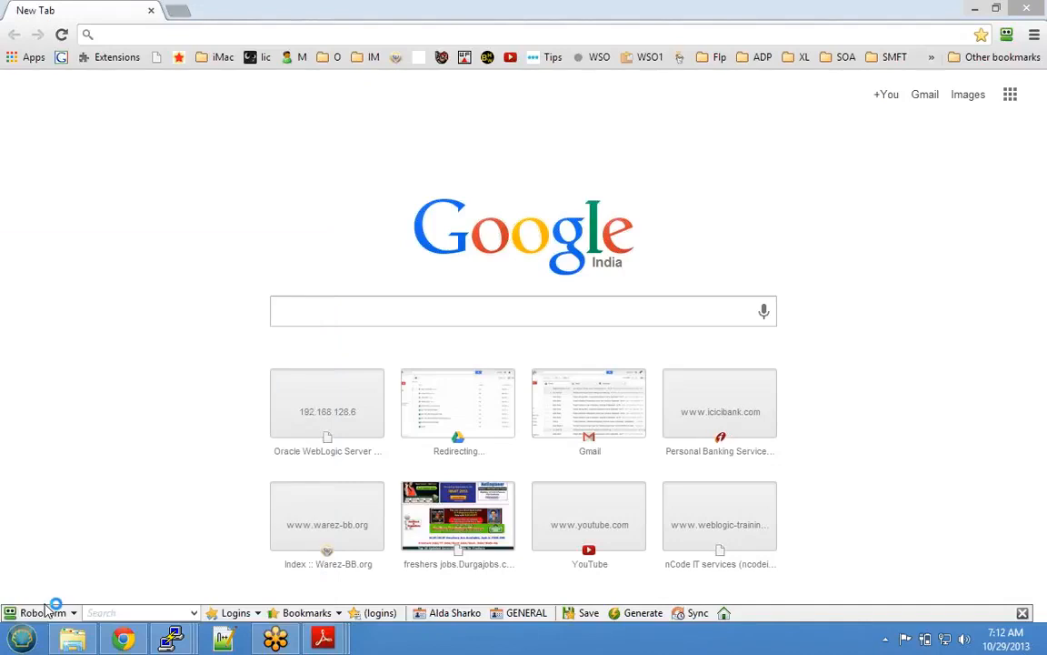
click(151, 11)
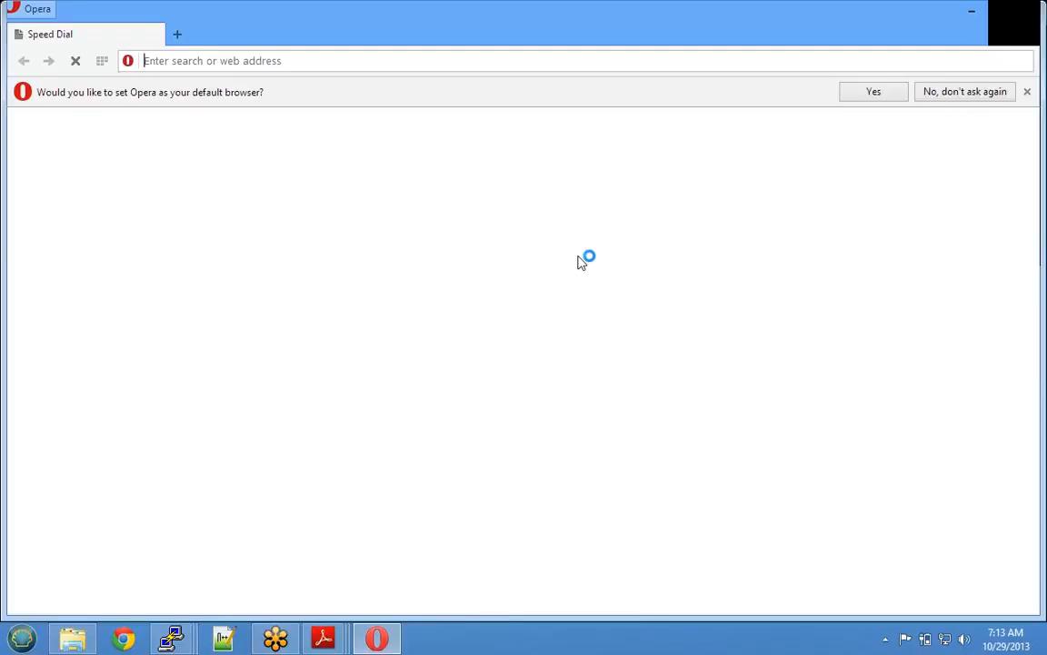
click(950, 98)
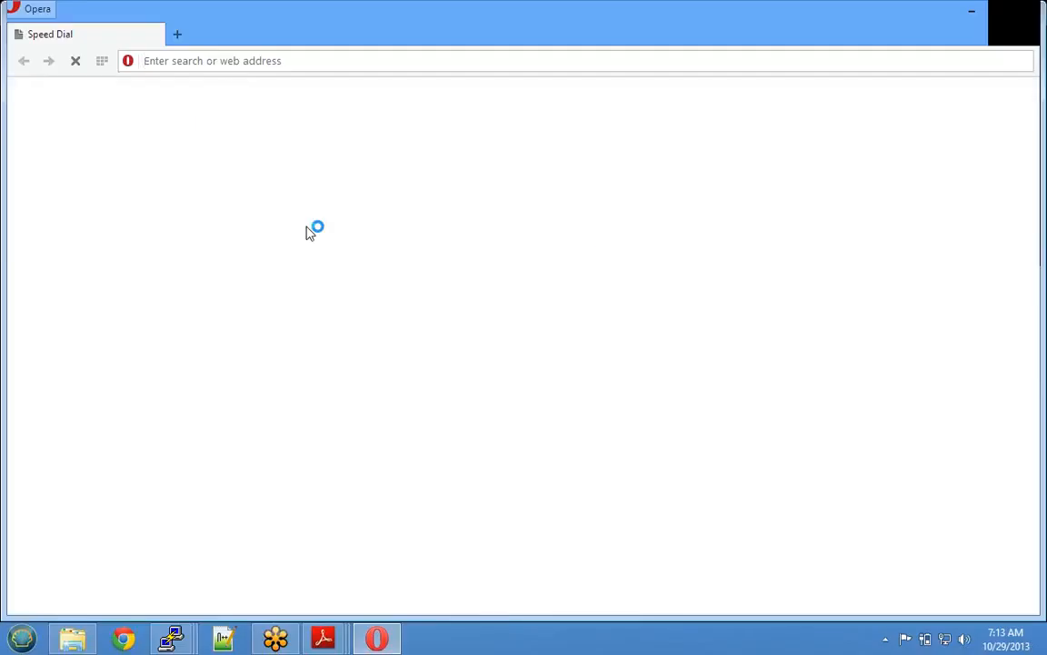
text(http)
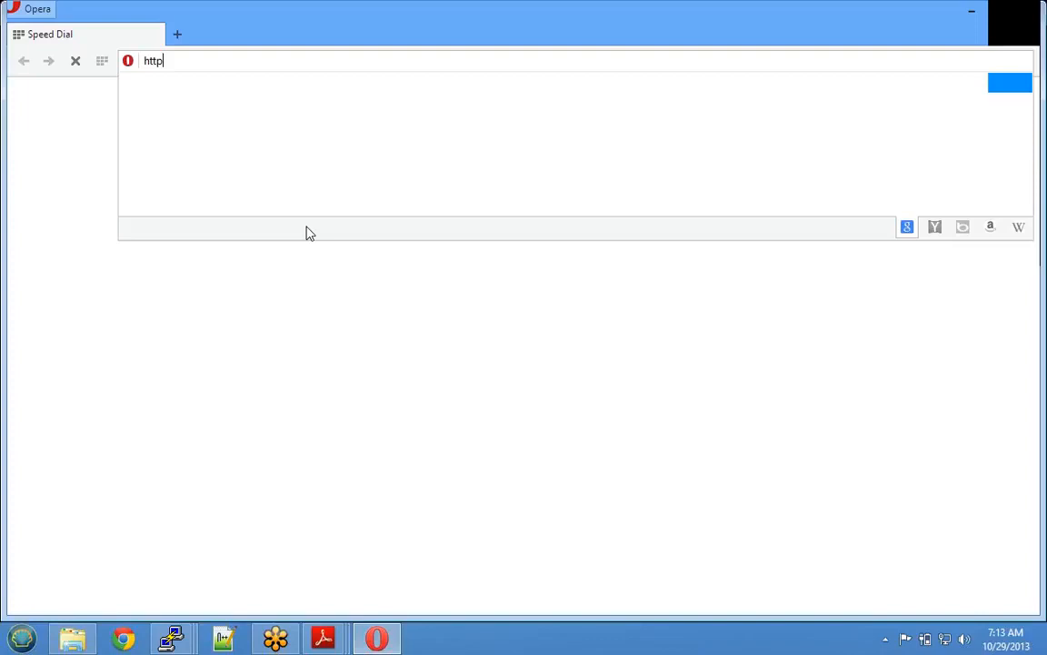
text(://192)
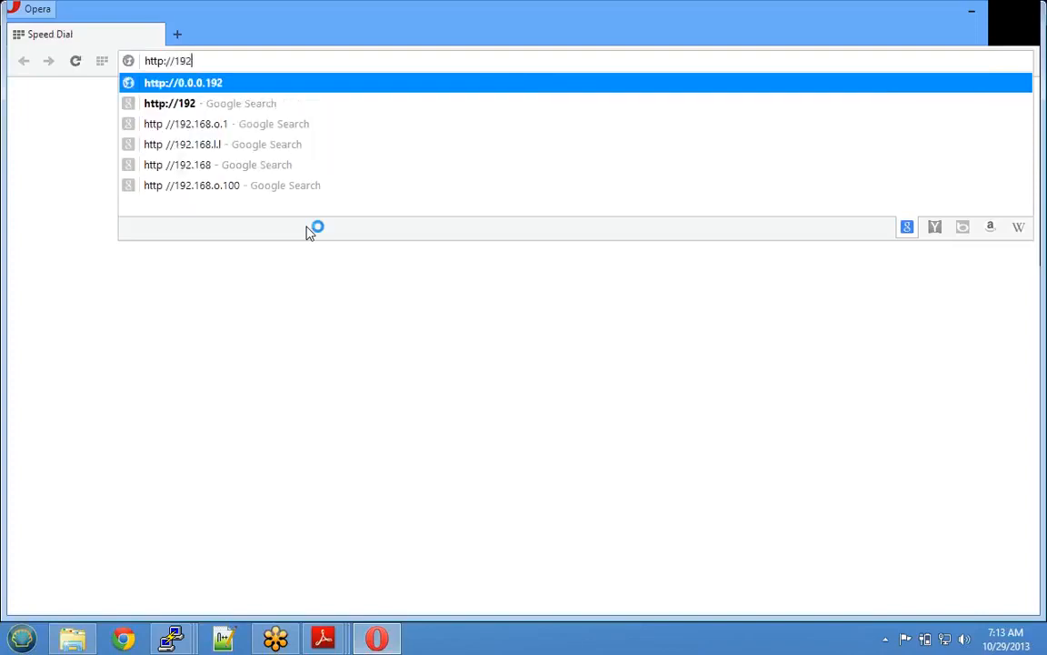
text(.168.128.6)
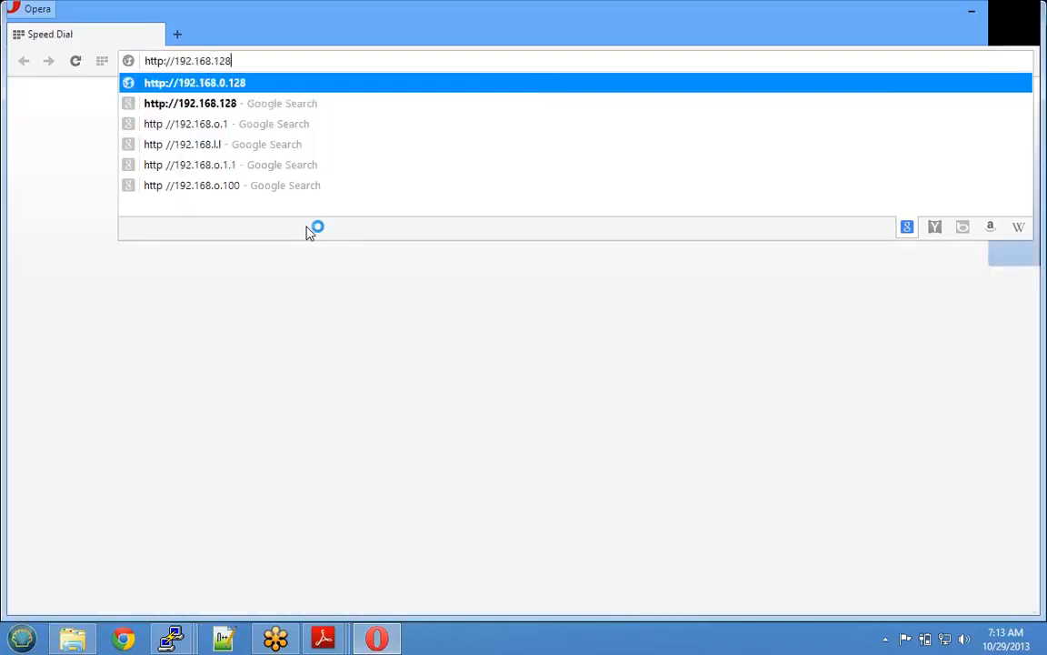
key(BackSpace)
key(BackSpace)
key(BackSpace)
key(BackSpace)
key(BackSpace)
key(BackSpace)
key(BackSpace)
key(BackSpace)
key(BackSpace)
key(BackSpace)
key(BackSpace)
key(BackSpace)
key(BackSpace)
text(49)
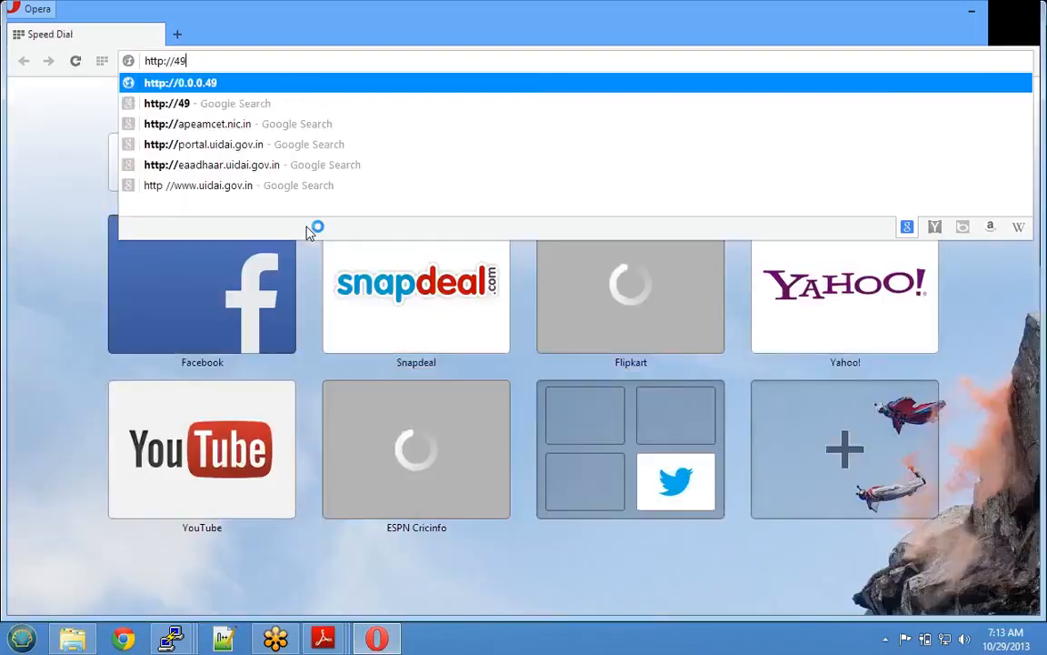
text(.204.89.88:7001)
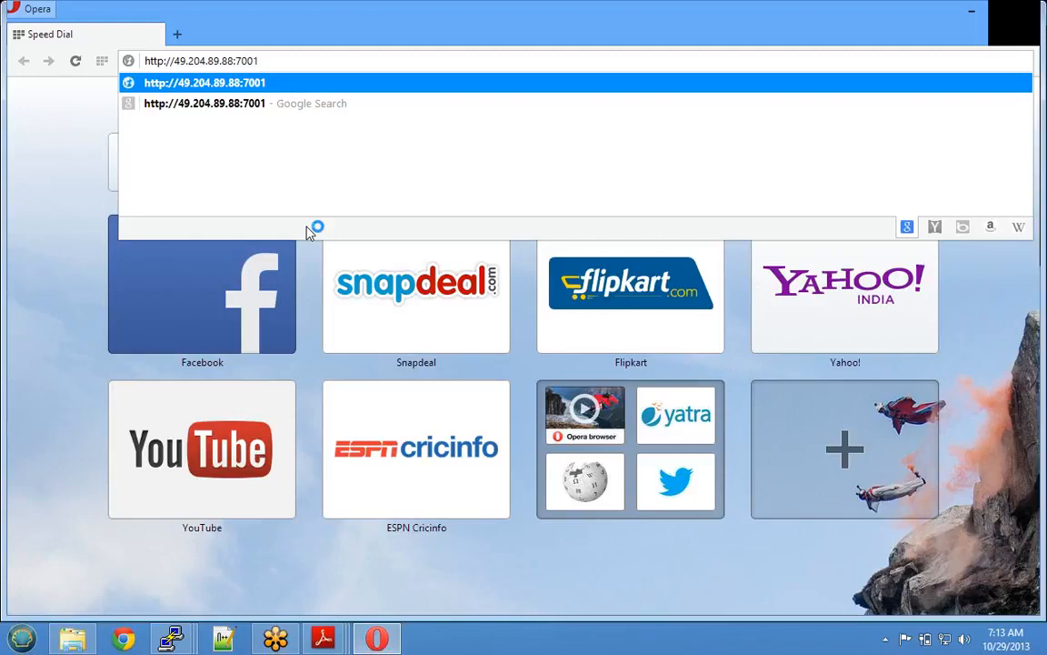
text(/console)
key(Return)
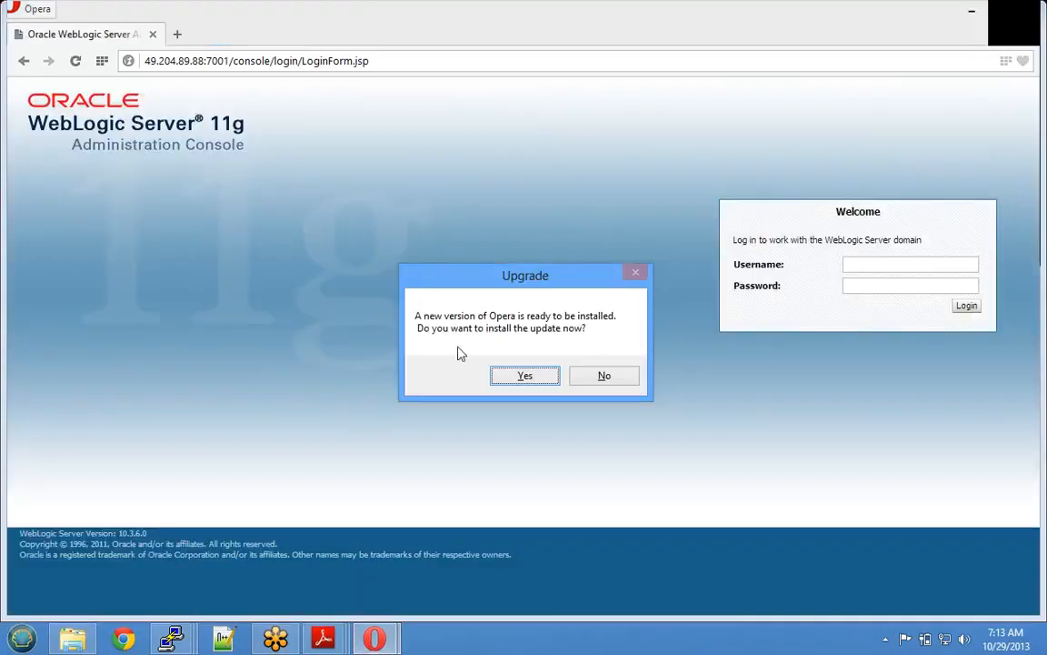
click(594, 378)
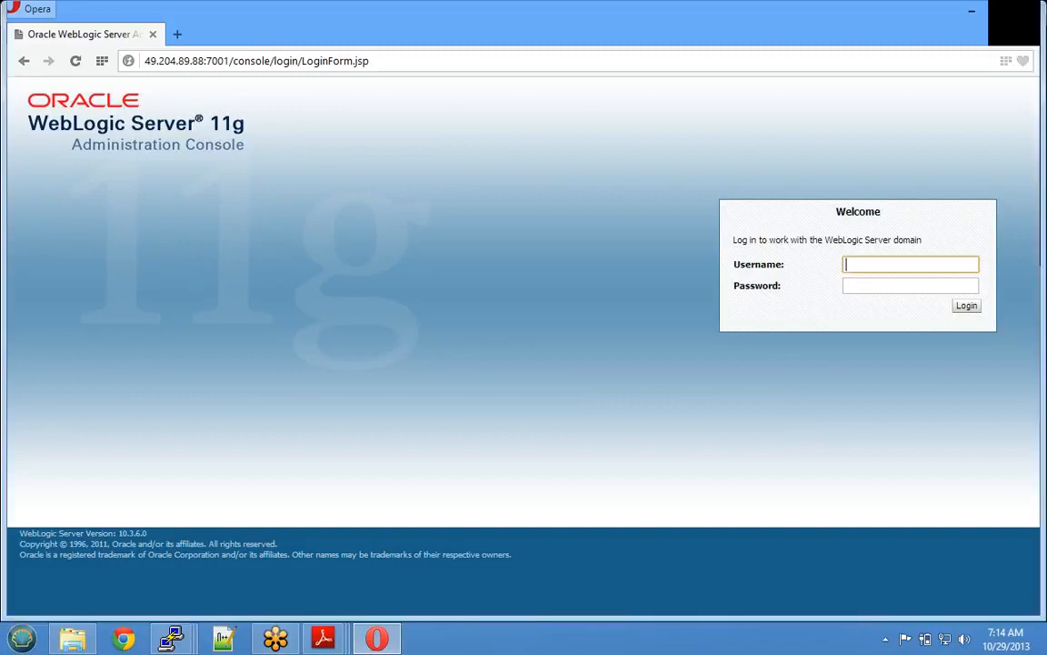
- Enter the admin username and password on the console login page
text(soaadmin)
key(Tab)
text(••••••)
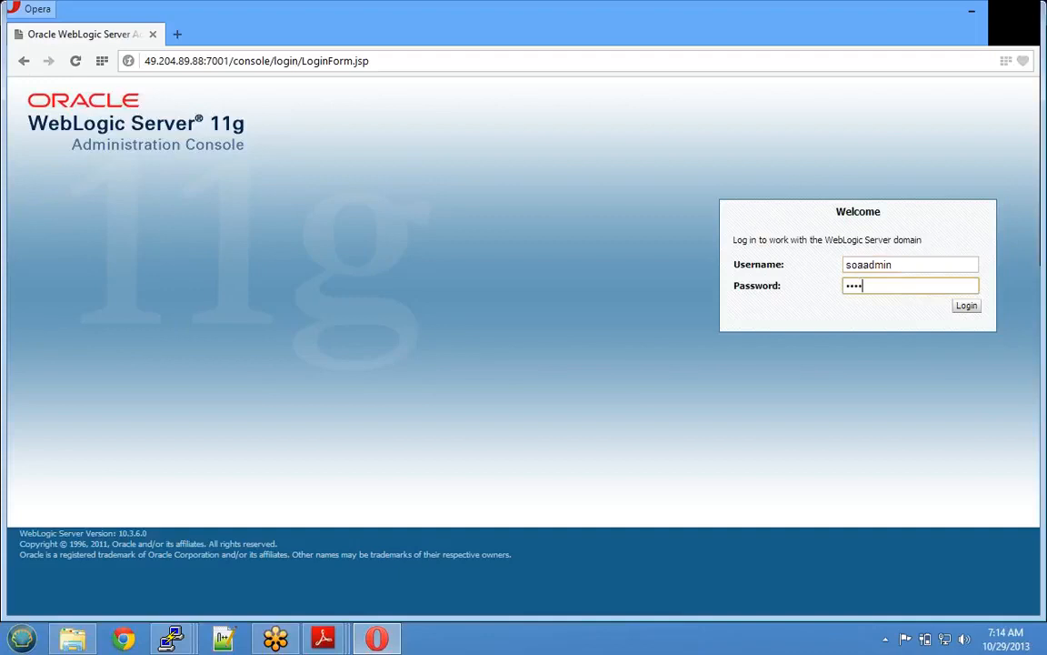
text(•••••)
click(967, 306)
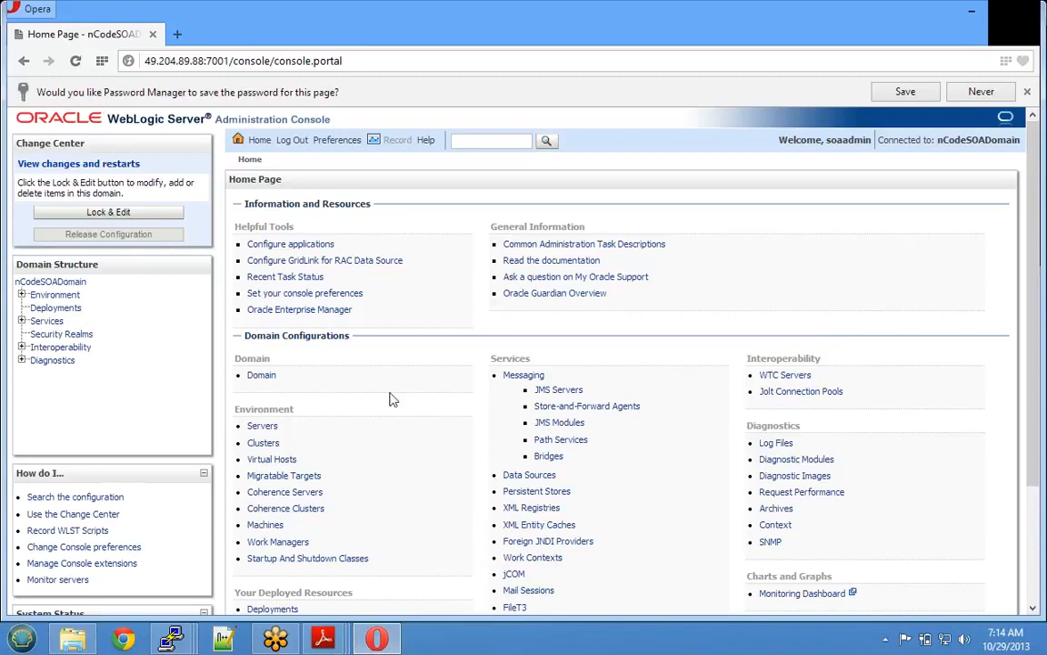
click(200, 66)
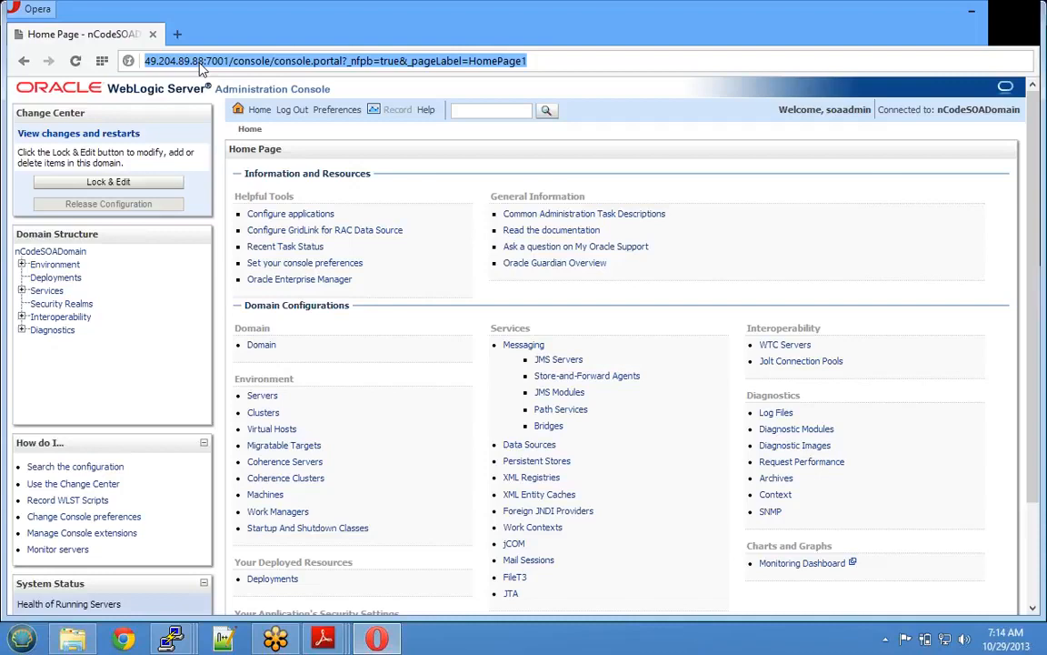
click(138, 62)
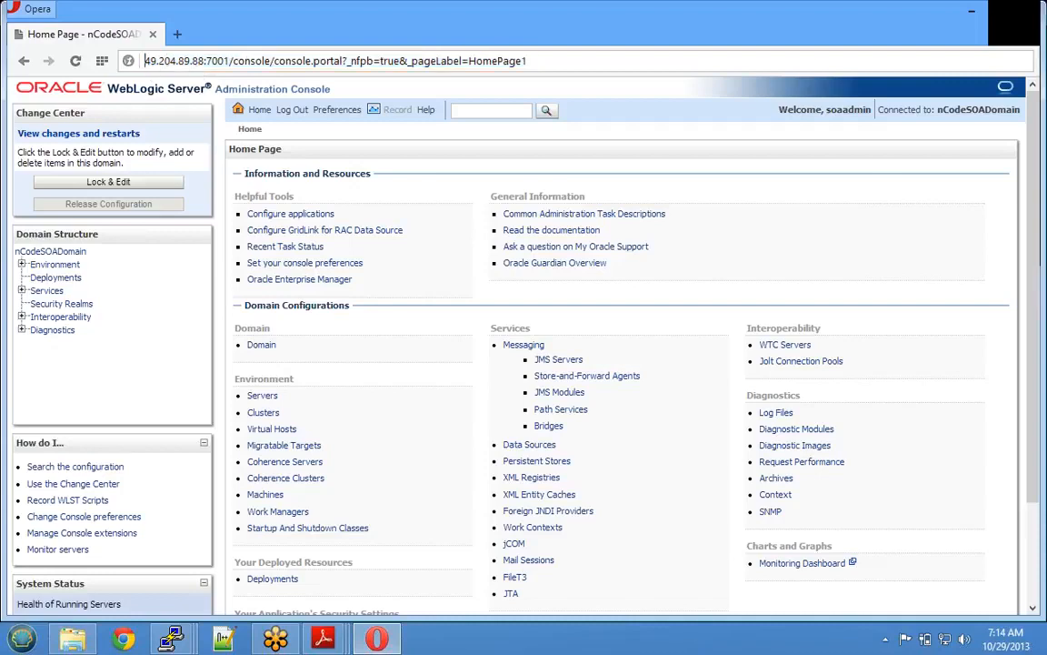
drag(145, 61, 204, 61)
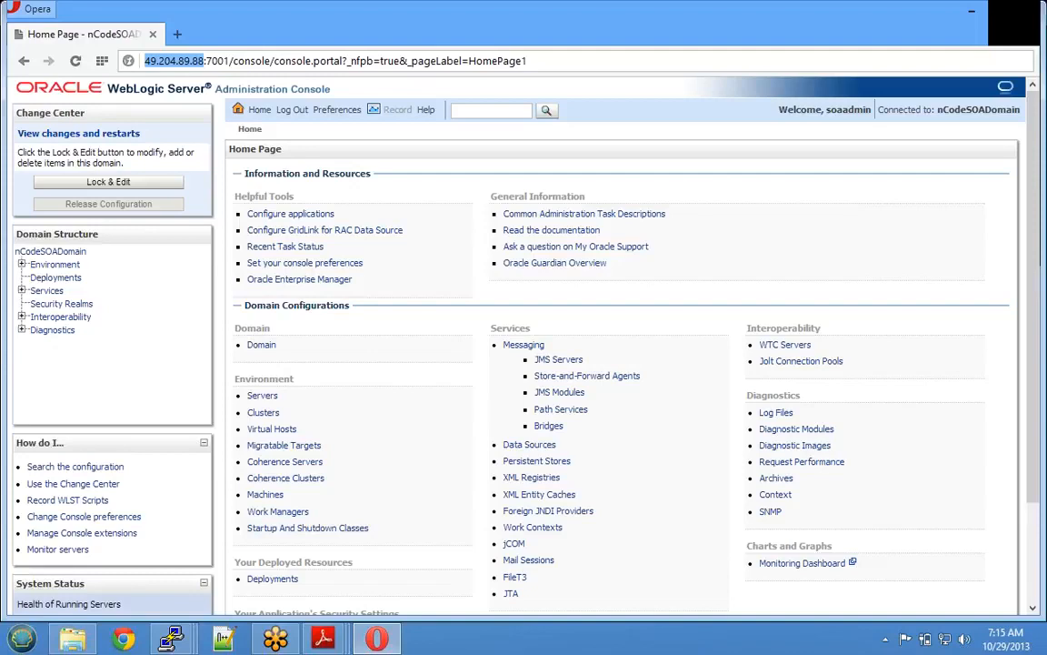
click(147, 64)
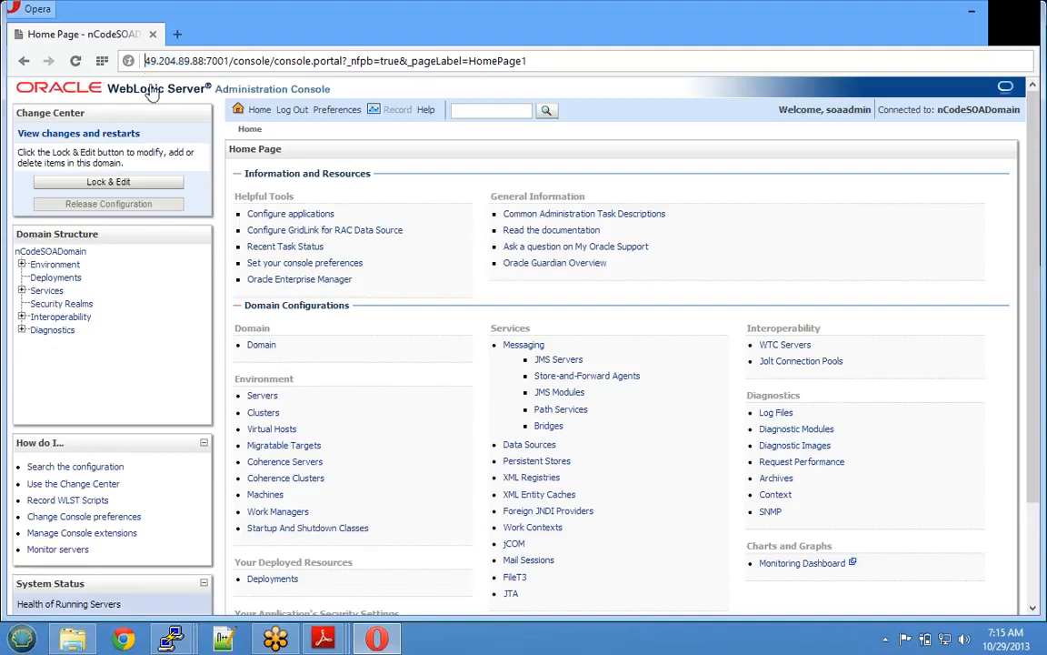
click(173, 631)
click(227, 512)
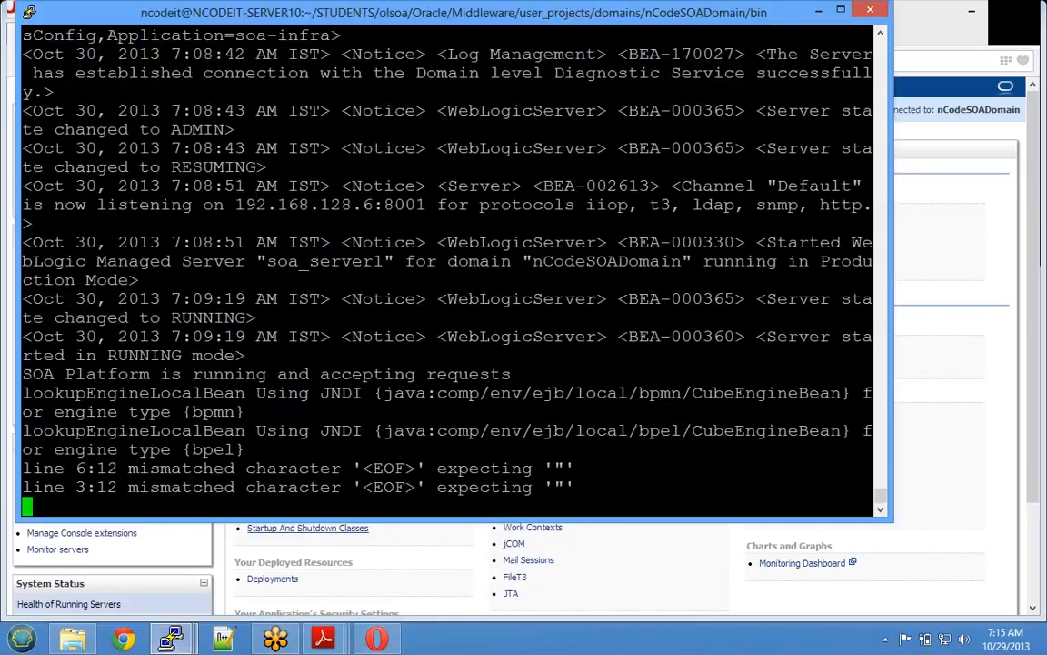
drag(236, 205, 436, 205)
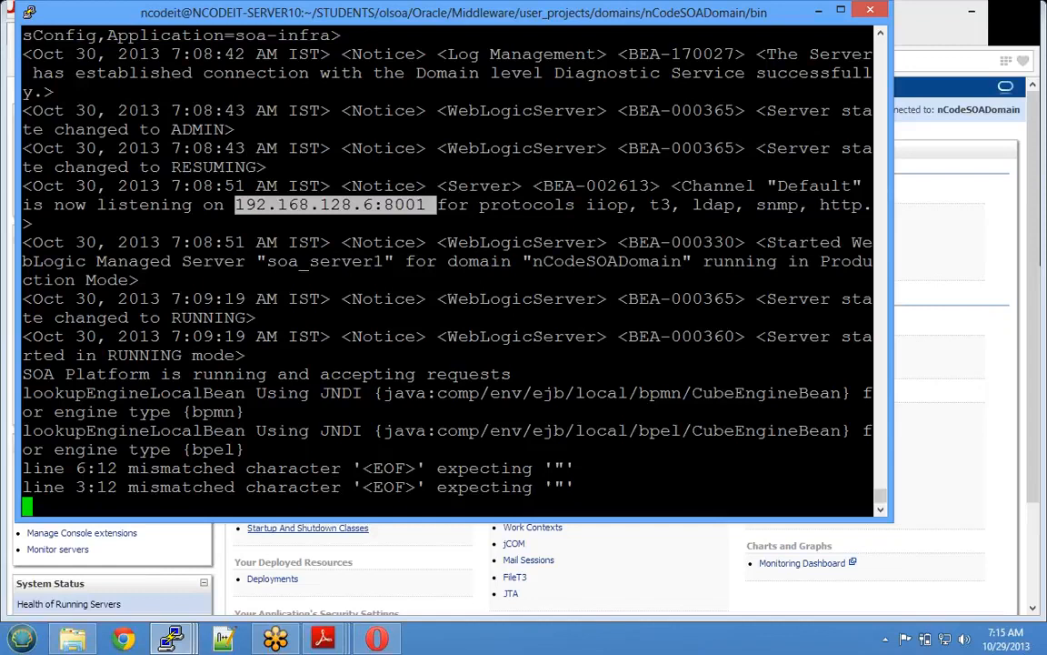
click(819, 11)
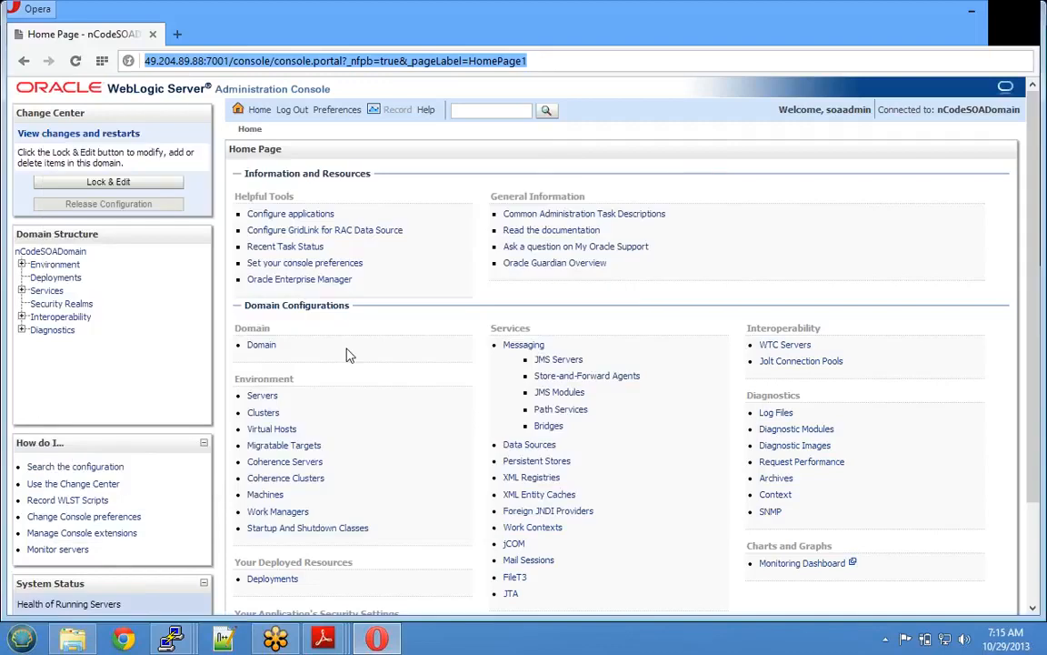
- Highlight the IP 49.204.89.88 and port 7001 in the address, then zoom the console in
click(158, 60)
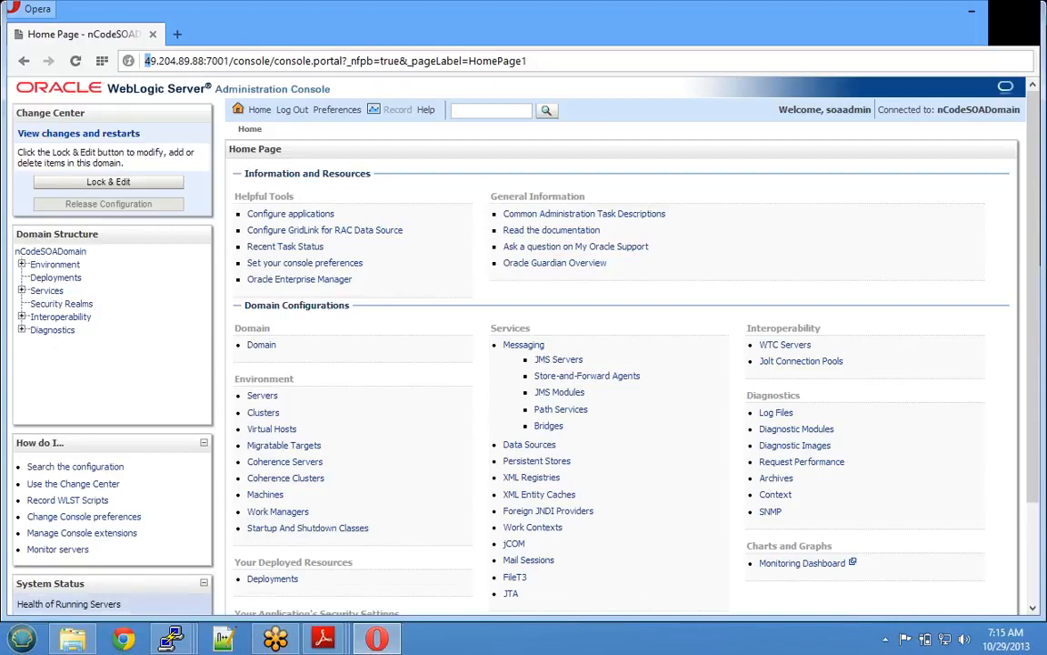
double_click(216, 61)
drag(144, 61, 204, 60)
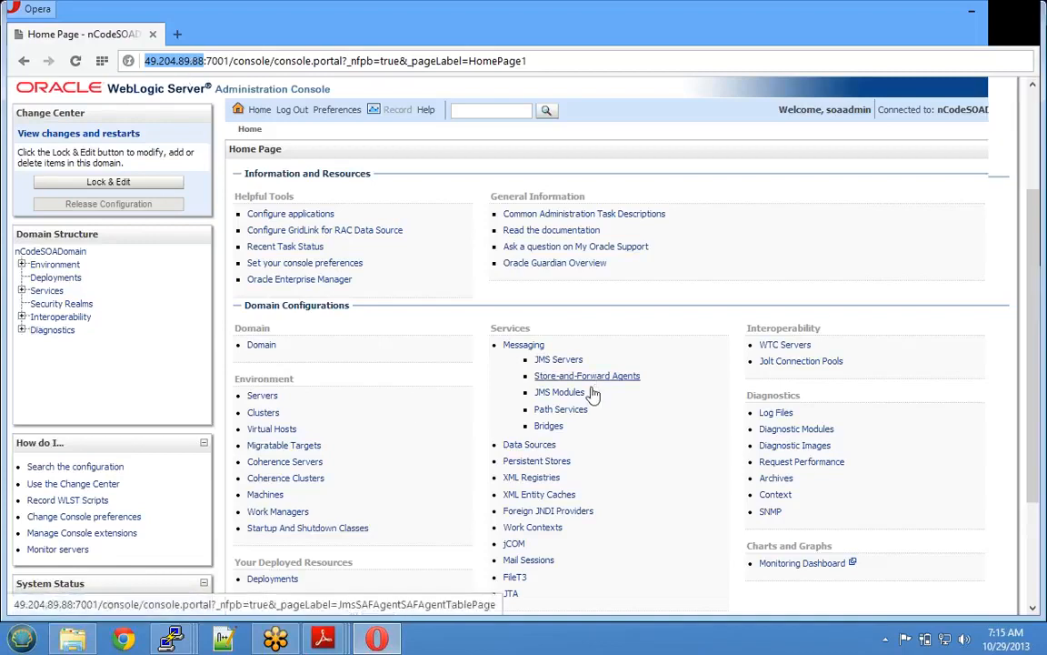
scroll(591, 393, down, 2)
scroll(565, 397, up, 2)
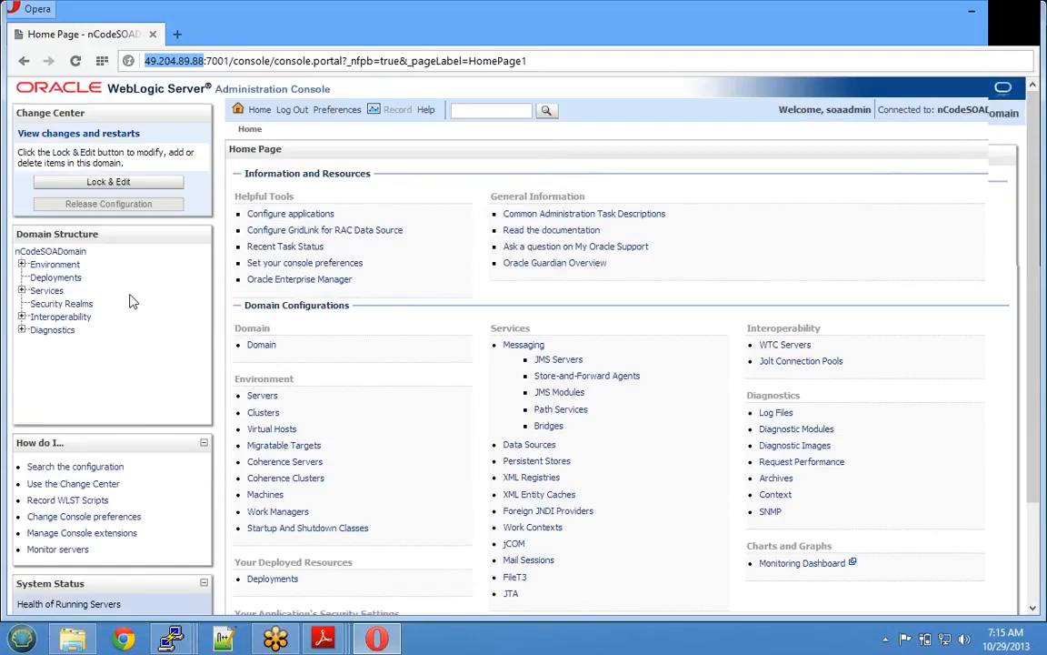
key(ctrl+plus)
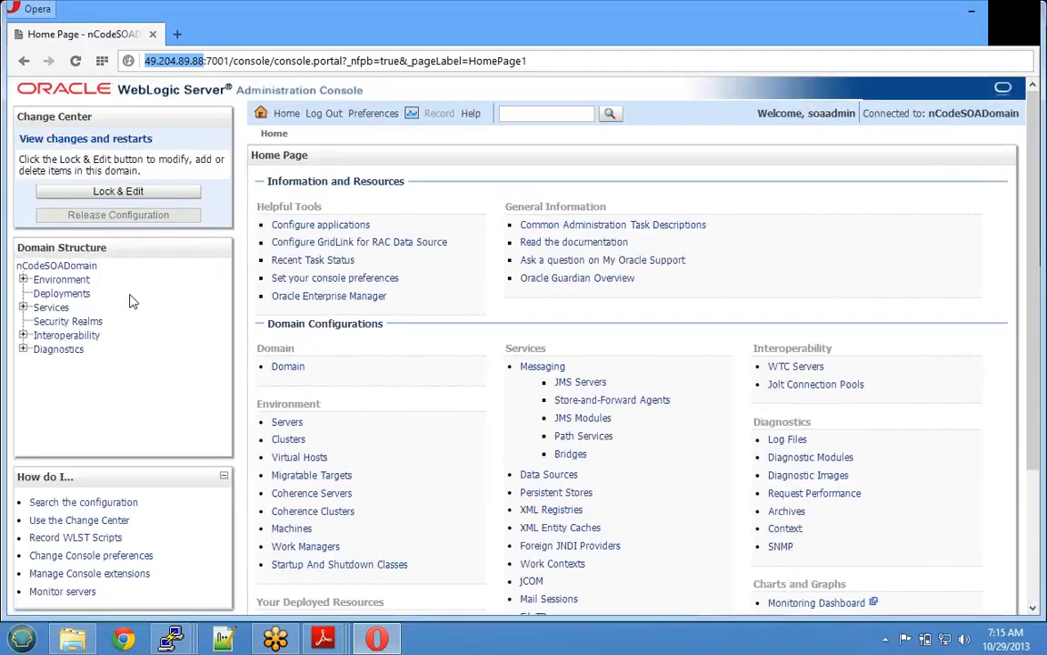
click(91, 265)
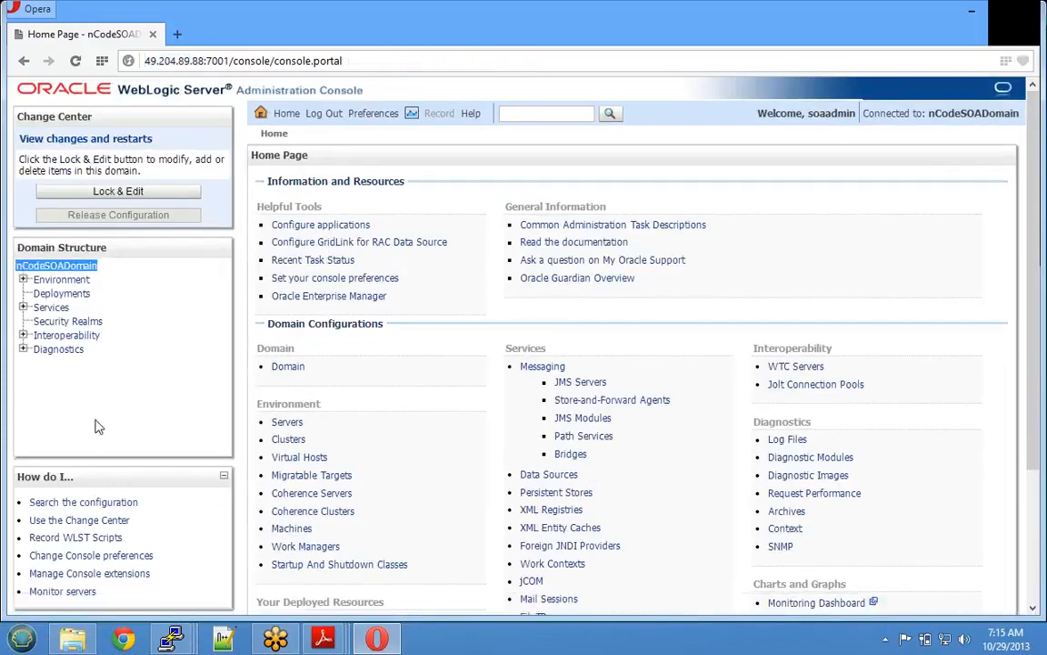
- Review the Servers summary, highlighting the nCodeSOAAdm, soa_server1 and bam_server1 names
click(23, 279)
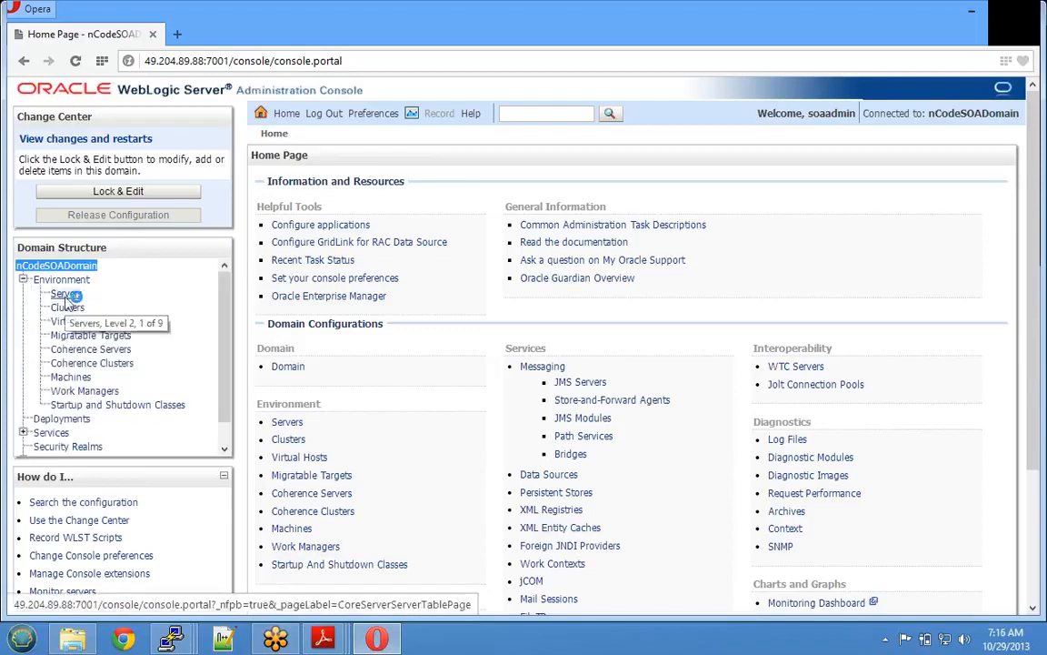
click(65, 296)
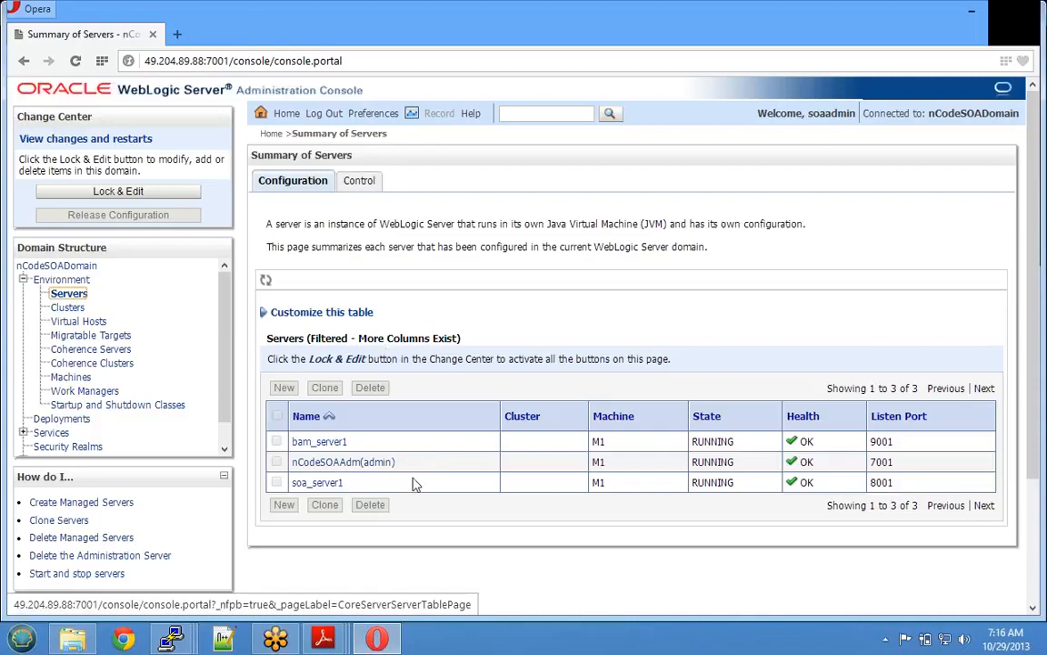
drag(398, 463, 291, 466)
drag(350, 484, 289, 485)
drag(351, 442, 291, 444)
click(333, 563)
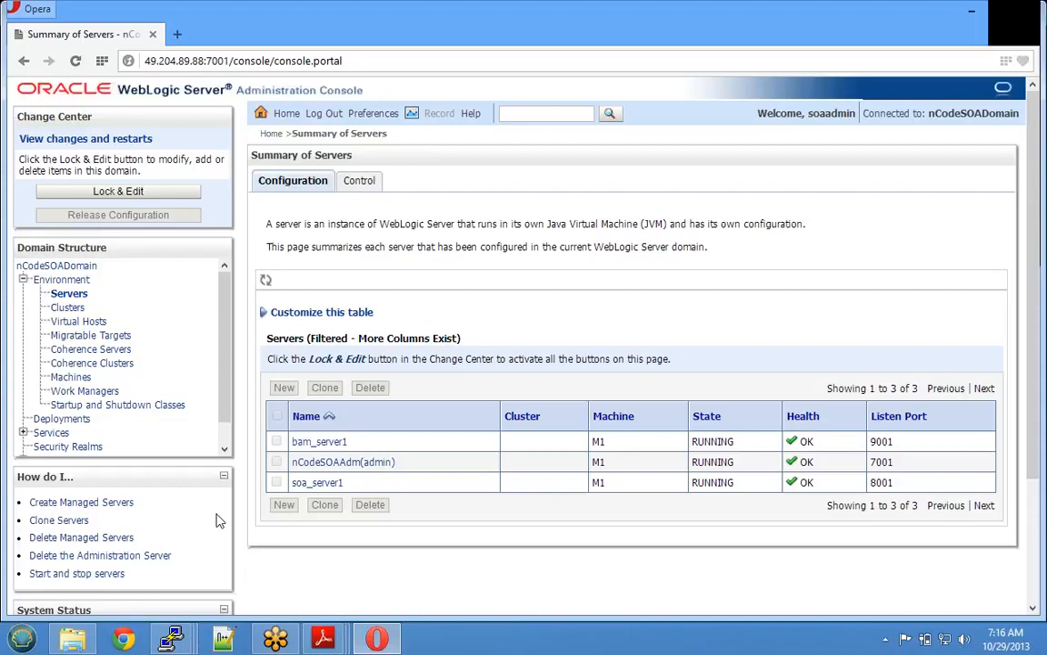
- Step through Clusters, Virtual Hosts, Migratable Targets, Coherence, Machines, Work Managers and Startup and Shutdown Classes
click(66, 308)
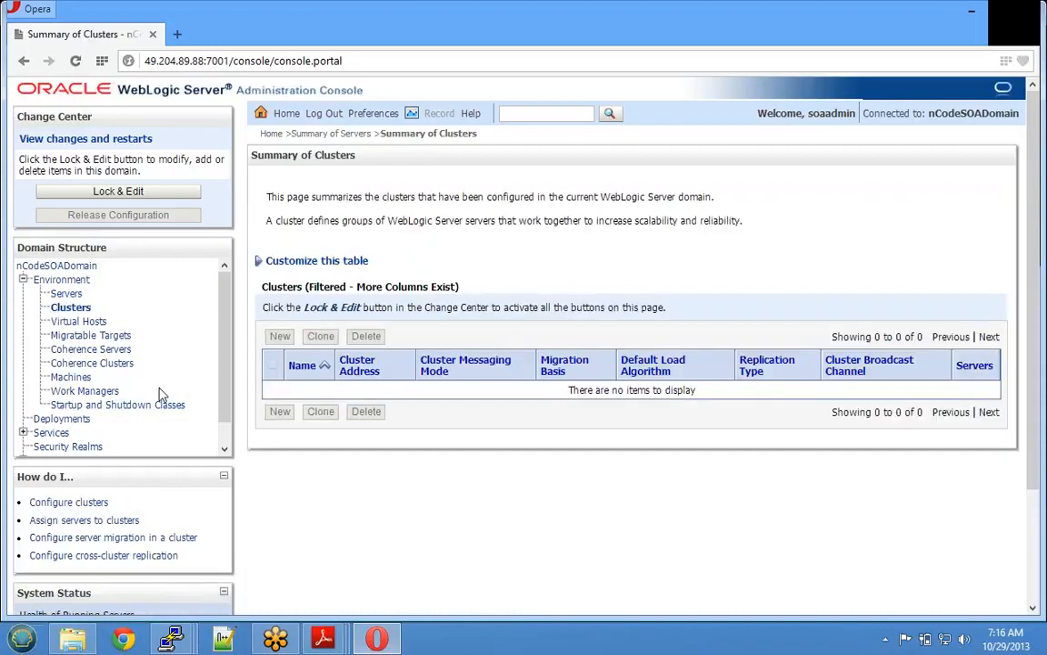
click(91, 321)
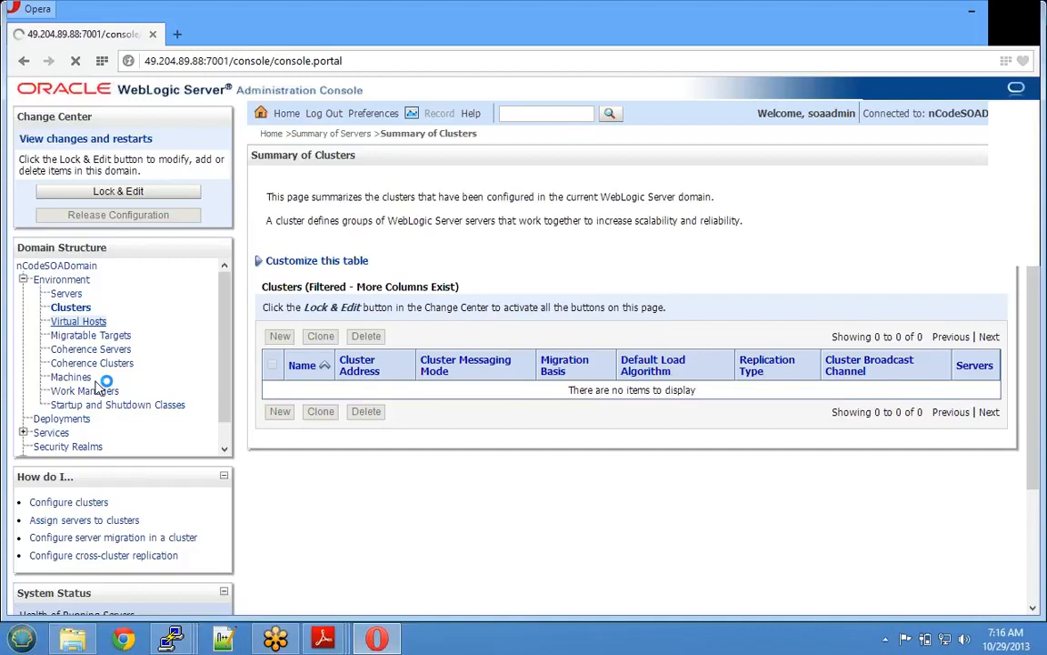
click(90, 337)
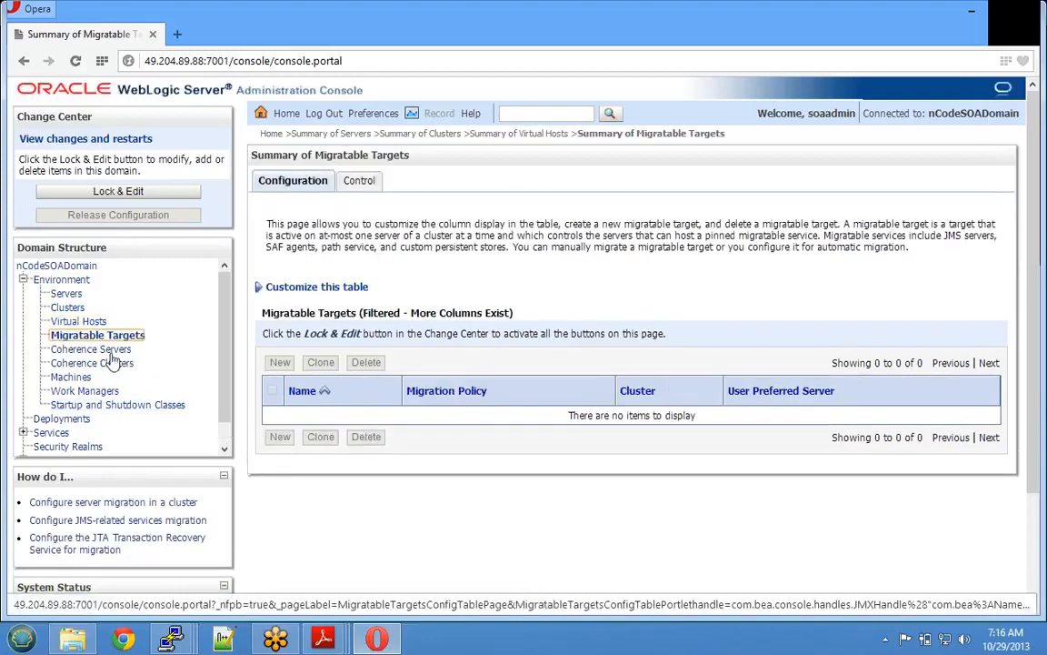
click(96, 349)
click(121, 364)
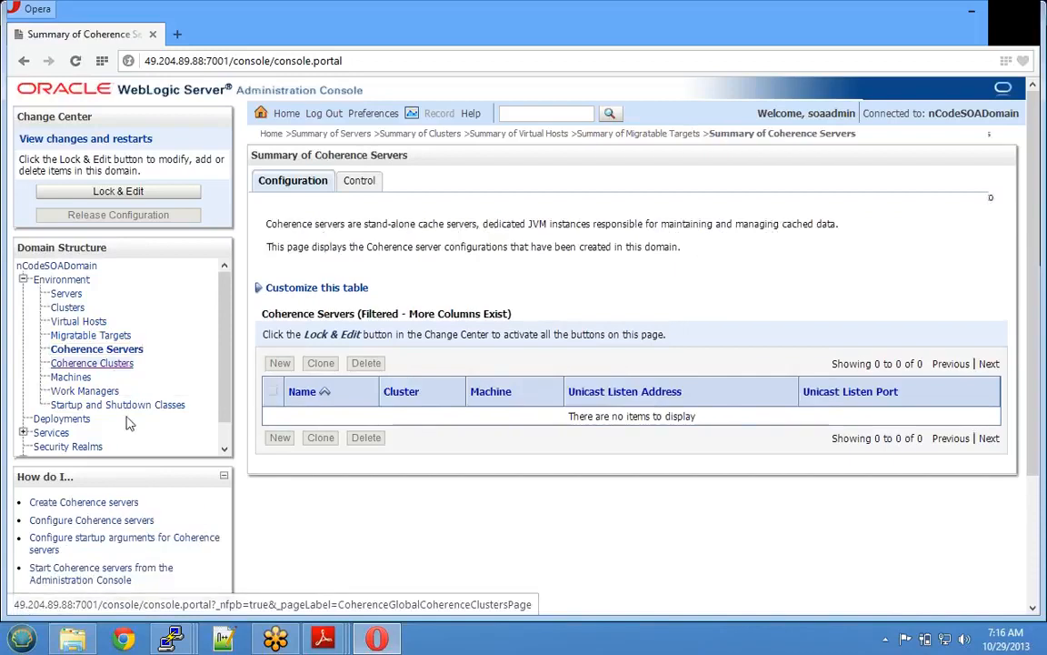
click(66, 379)
click(86, 391)
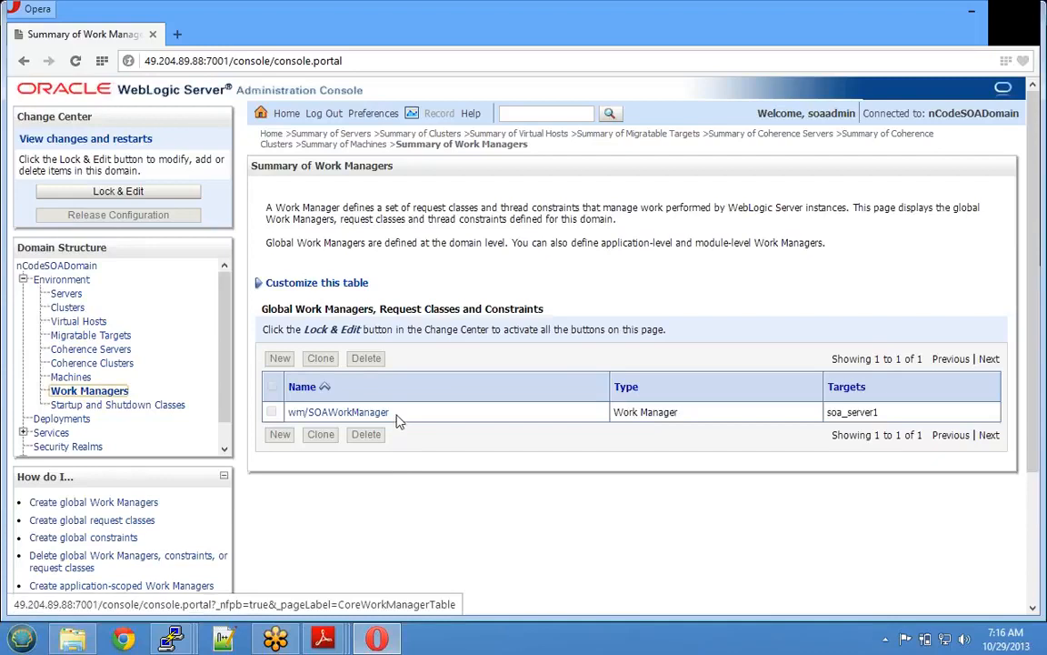
drag(391, 413, 287, 412)
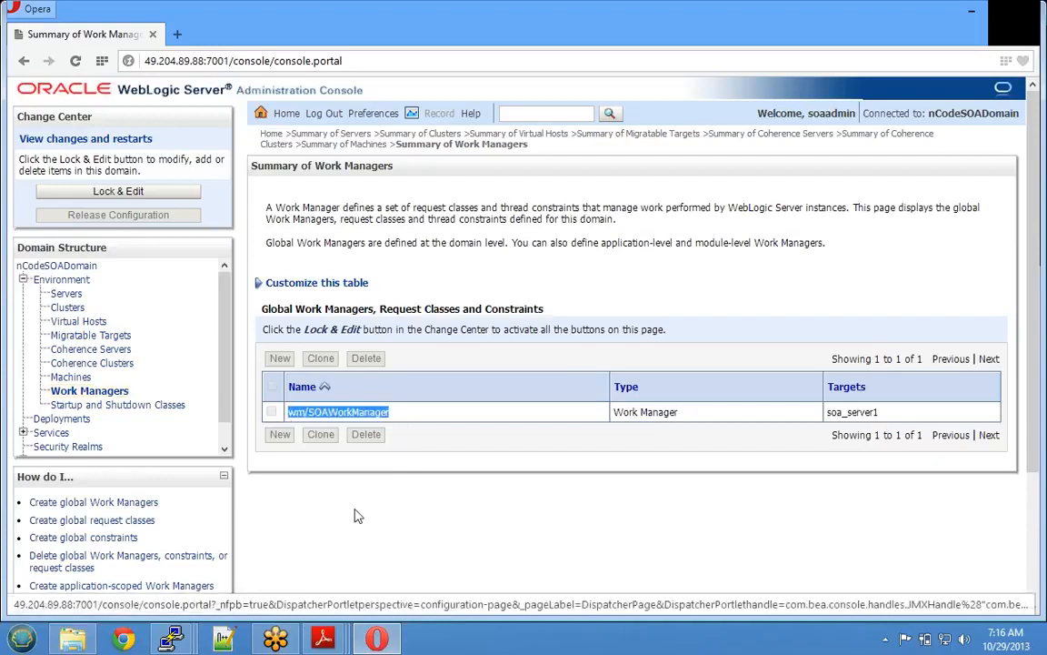
click(100, 405)
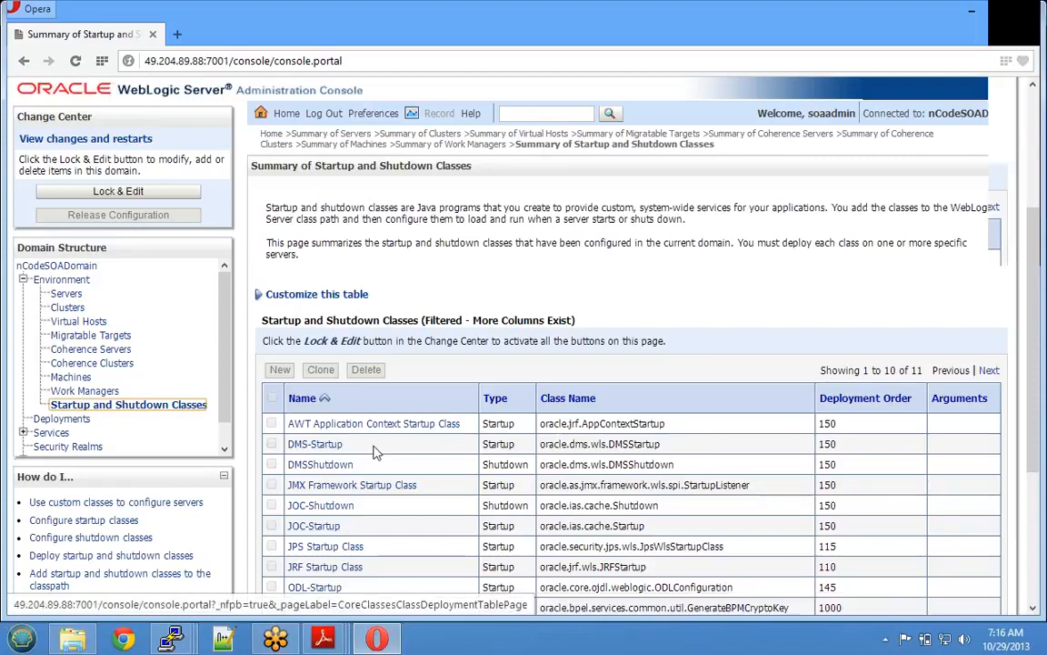
- Open the Deployments summary and point out its total of 70 deployments
scroll(374, 458, down, 3)
scroll(375, 458, down, 1)
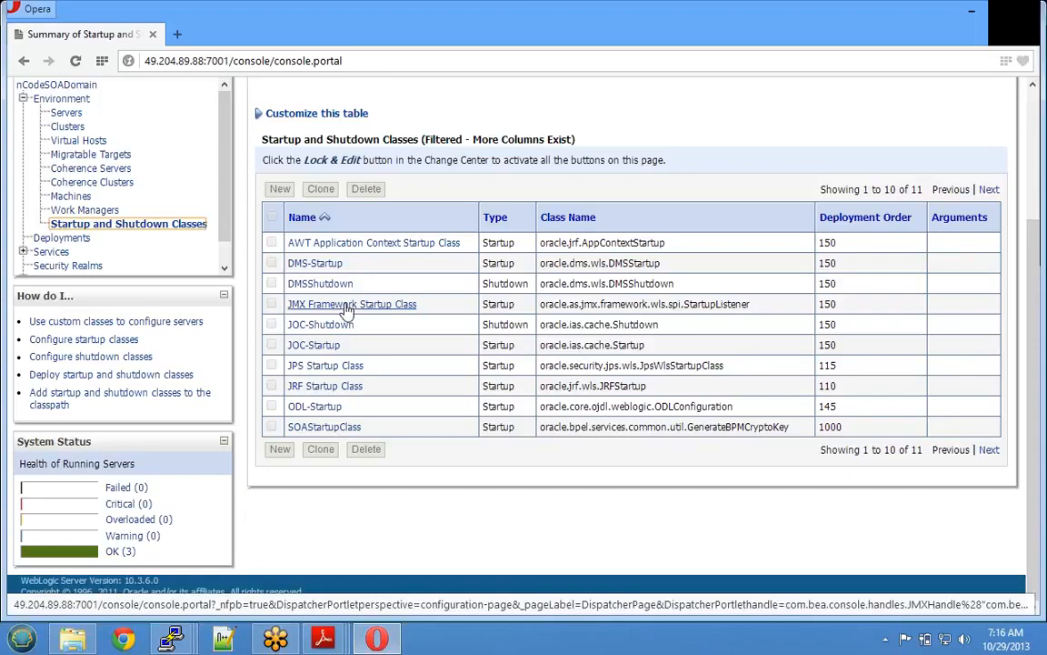
click(48, 240)
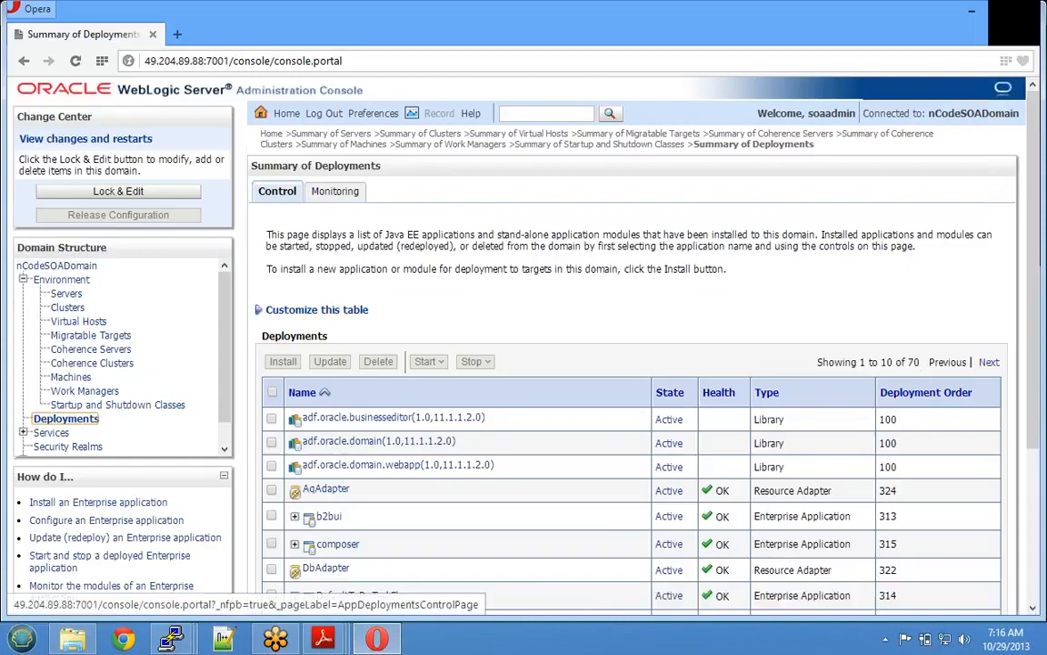
drag(924, 362, 817, 362)
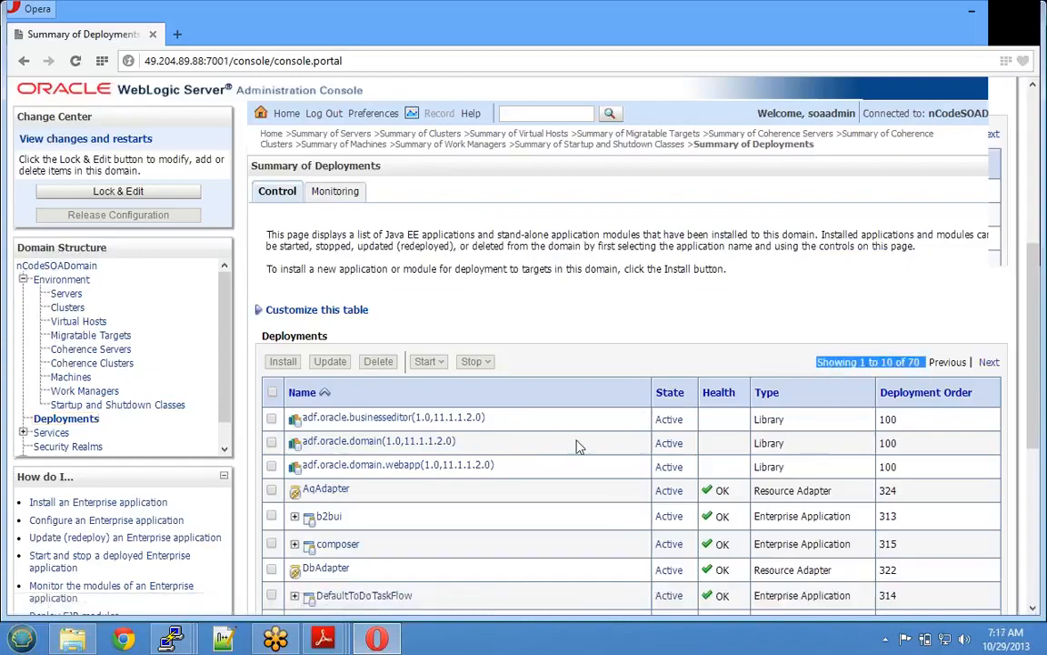
scroll(576, 446, down, 5)
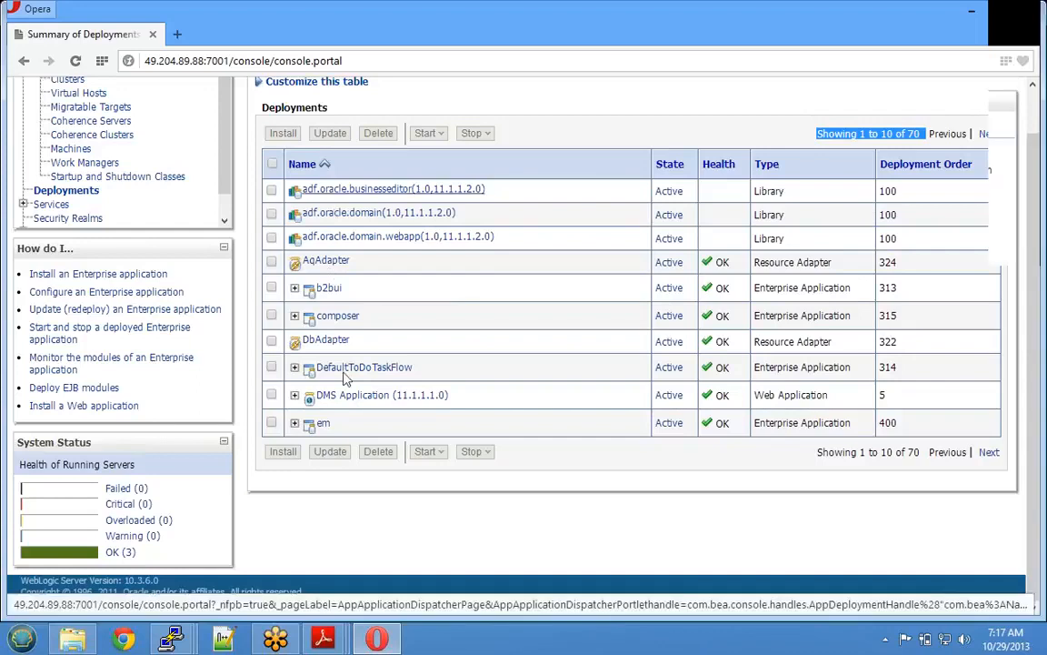
scroll(345, 379, up, 4)
- Set rows displayed per page to 100 under Customize this table and apply it
click(473, 353)
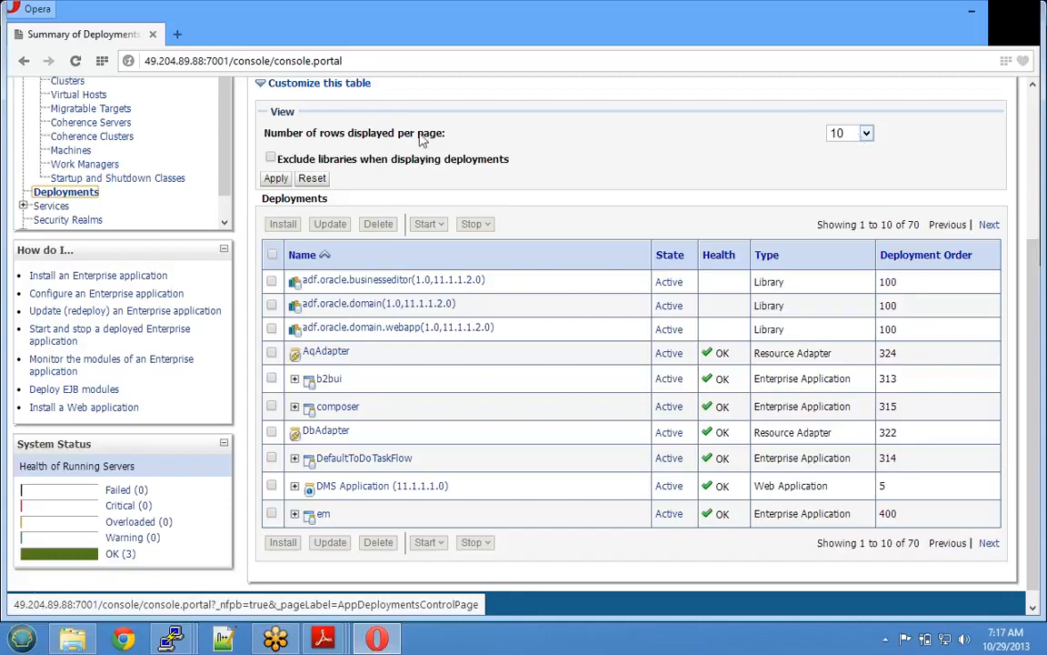
drag(396, 136, 871, 130)
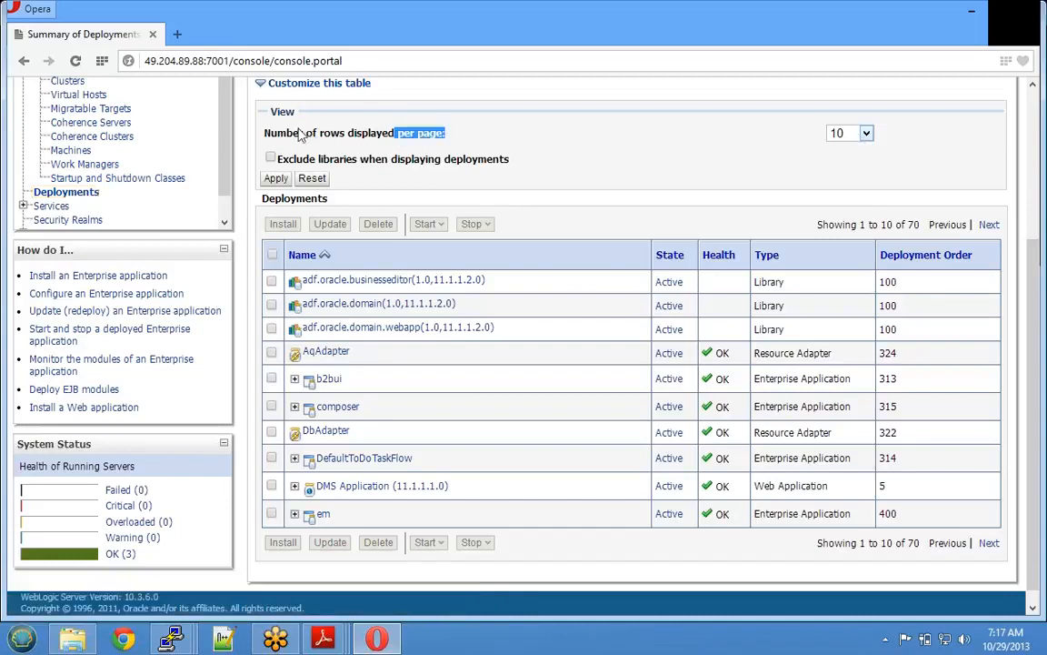
drag(297, 134, 866, 141)
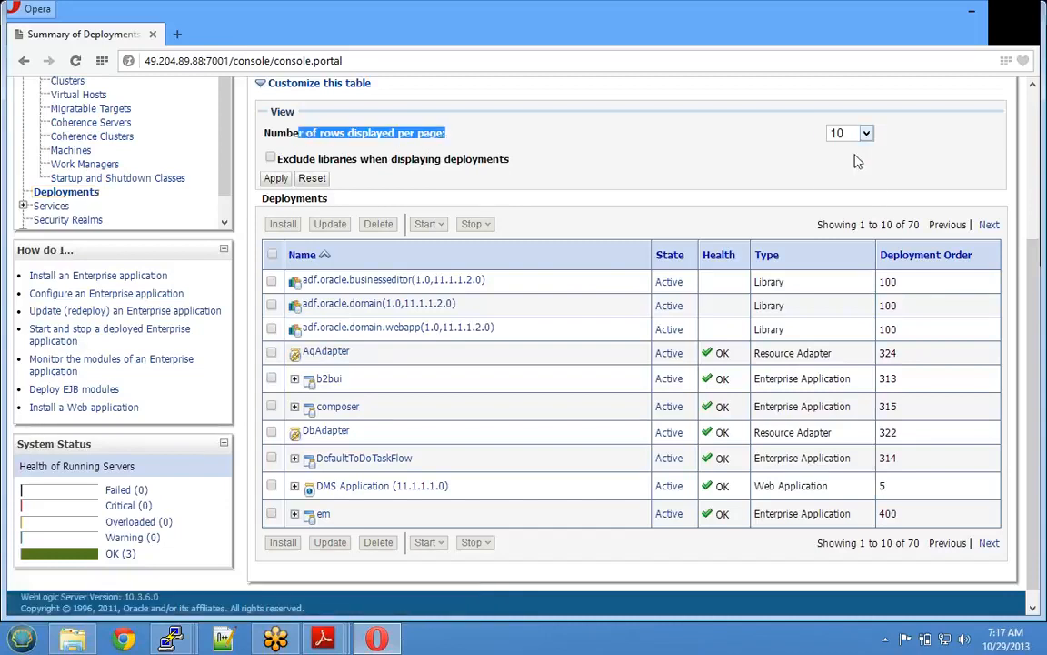
click(866, 137)
click(860, 176)
drag(930, 226, 896, 225)
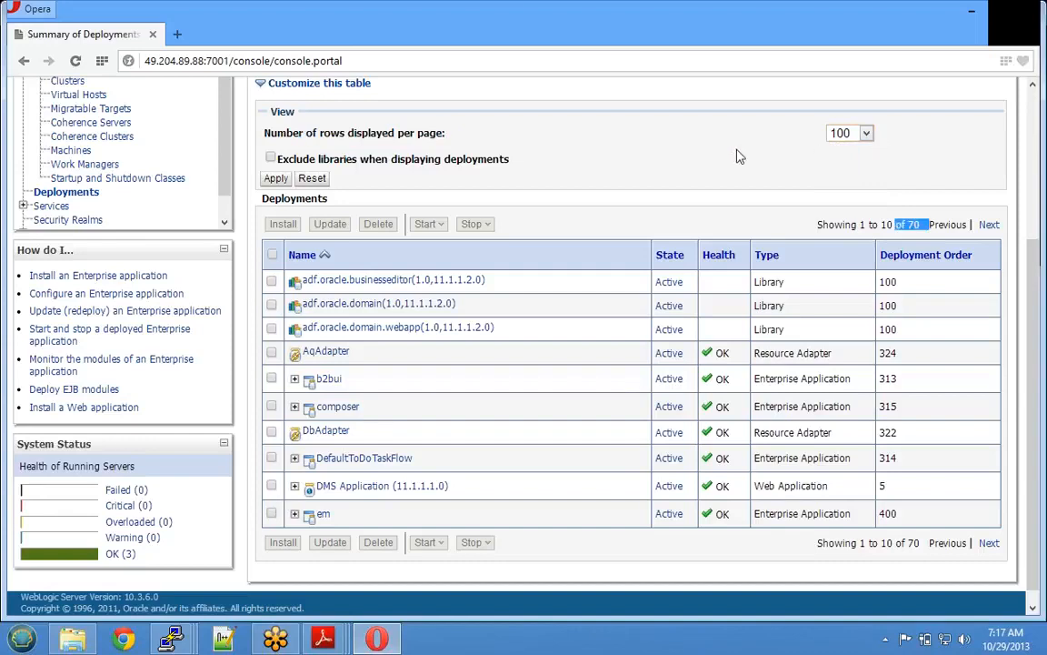
click(255, 191)
click(275, 179)
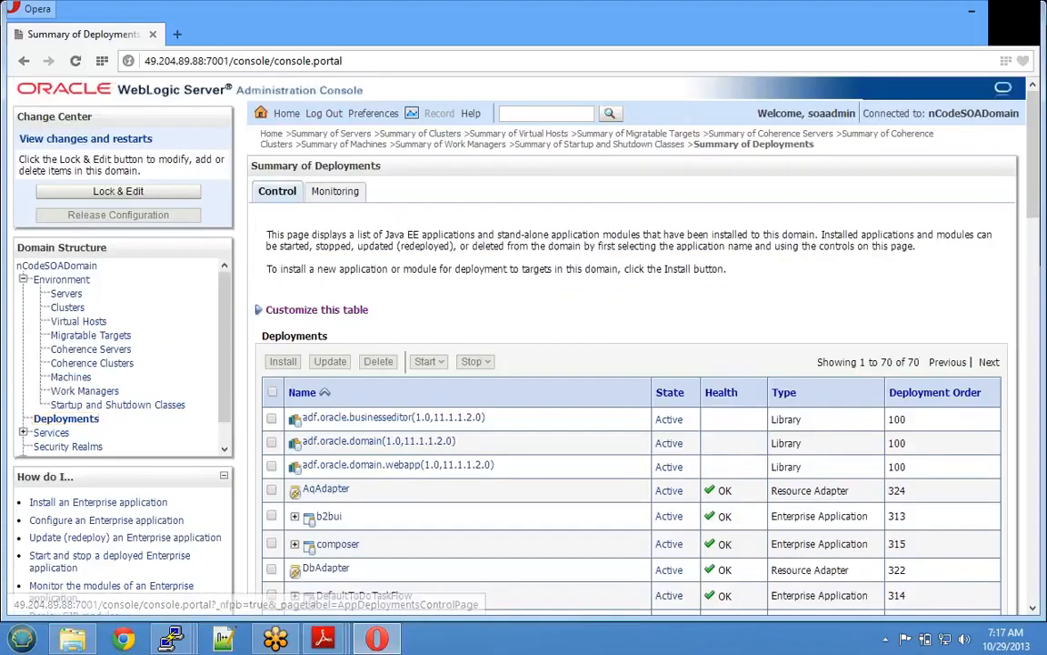
drag(817, 362, 918, 362)
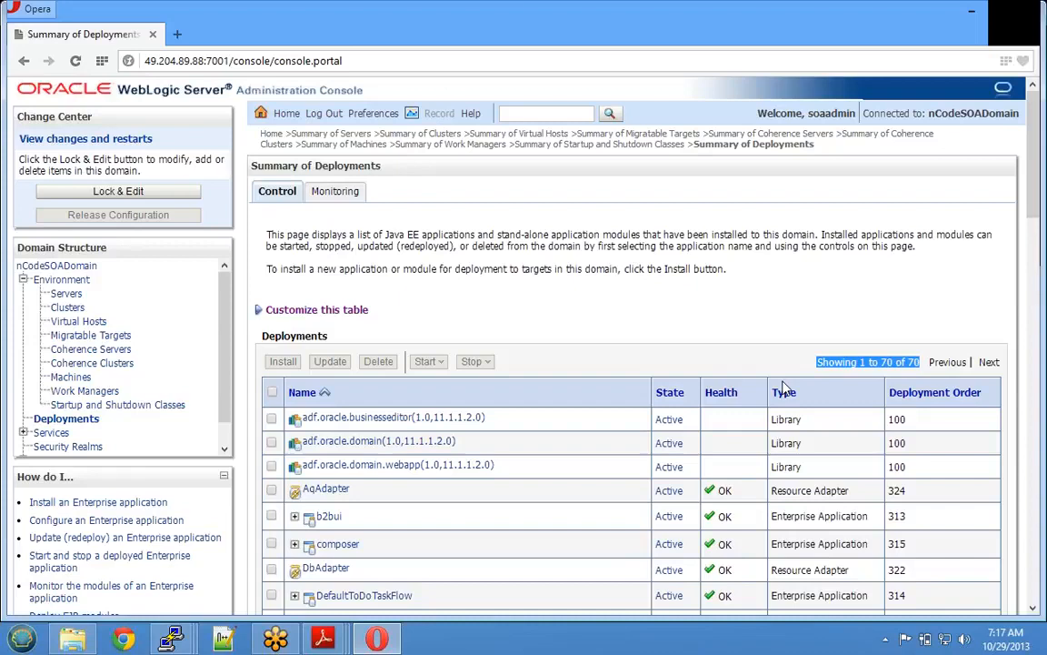
scroll(783, 386, down, 2)
scroll(455, 290, down, 5)
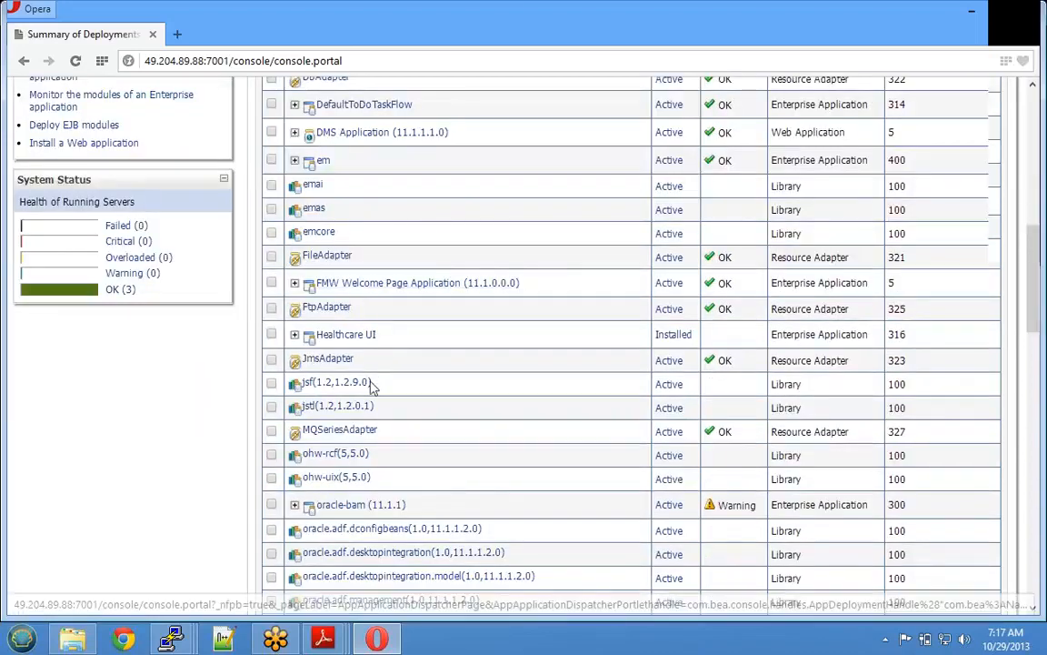
scroll(373, 398, down, 2)
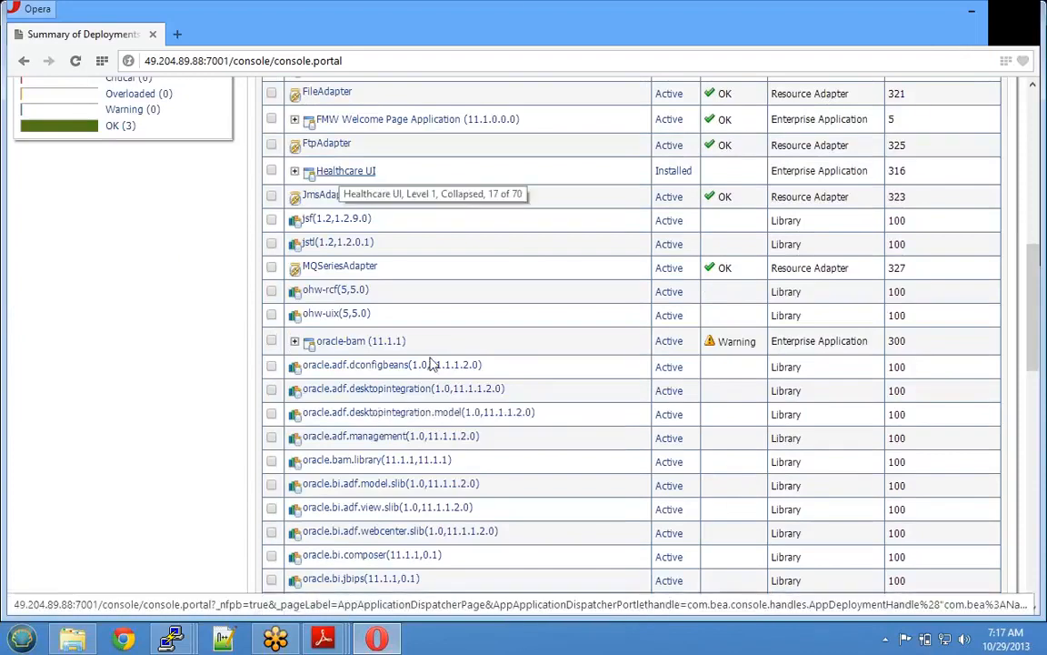
scroll(457, 420, down, 1)
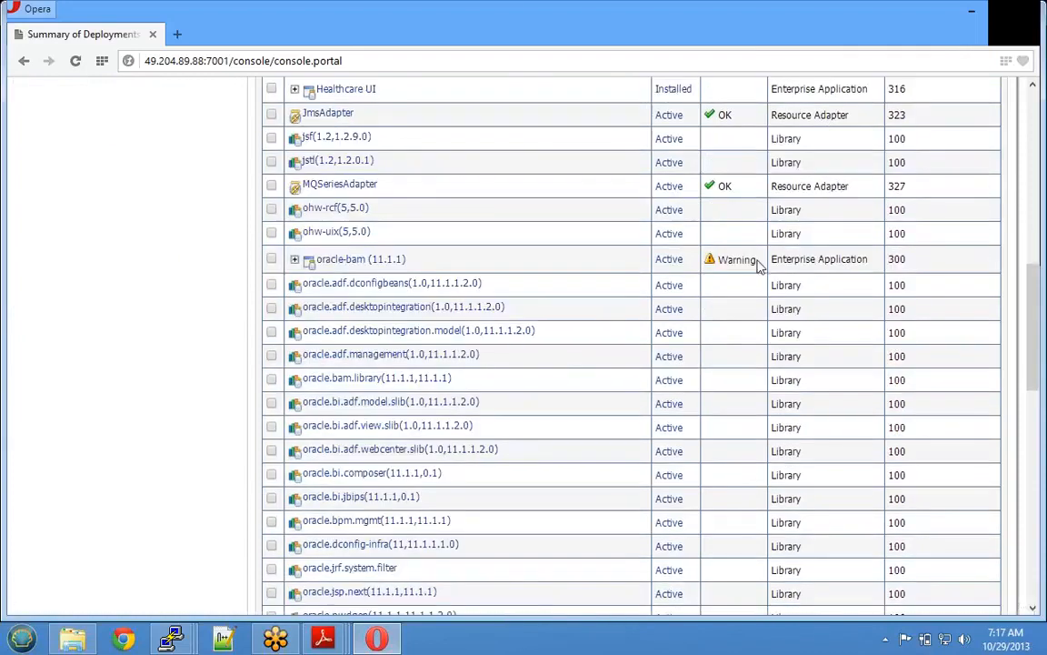
drag(754, 263, 304, 261)
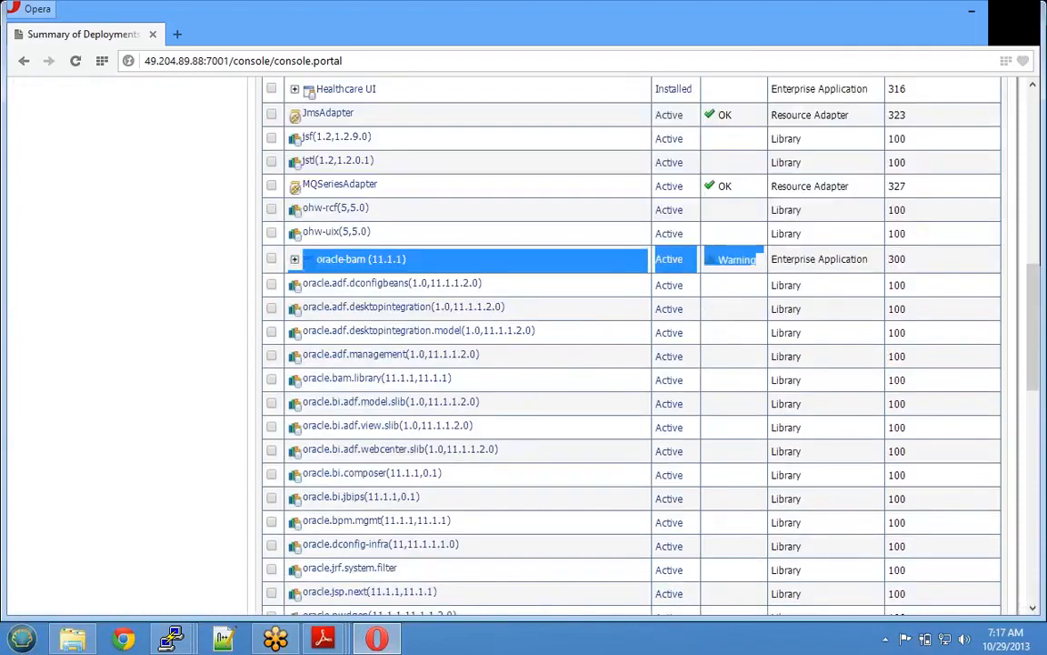
click(727, 270)
drag(759, 261, 546, 262)
click(447, 266)
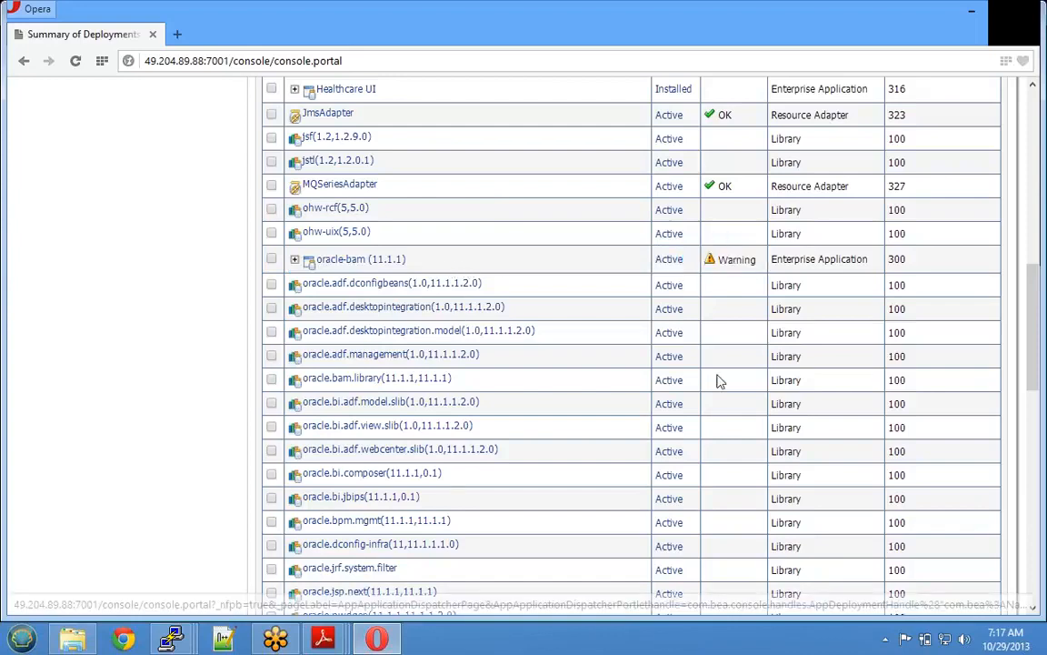
scroll(699, 368, up, 3)
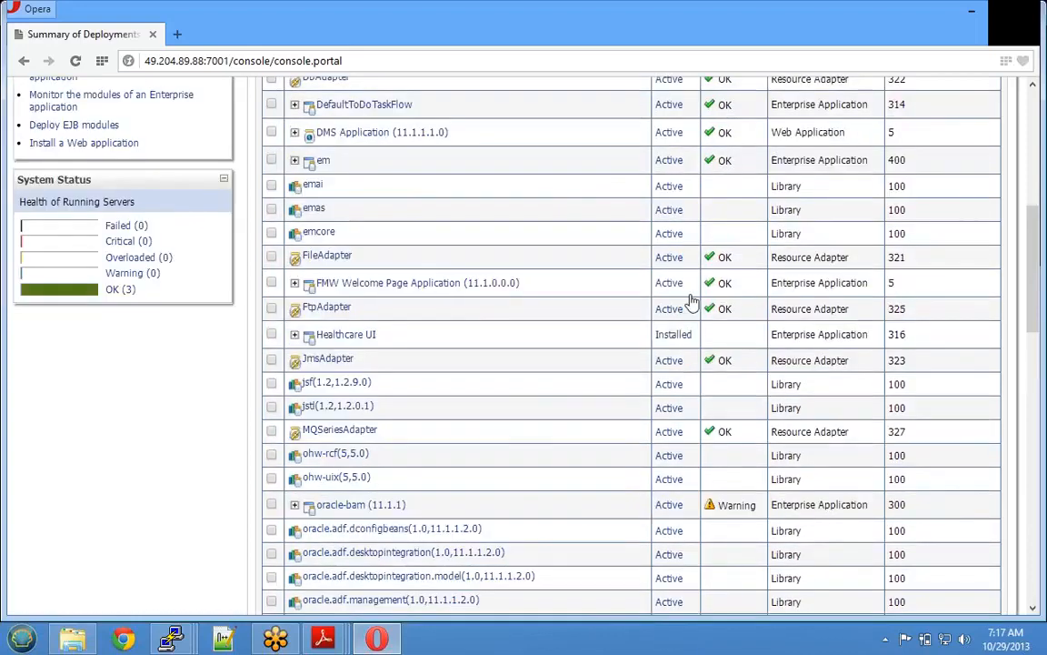
scroll(605, 459, down, 3)
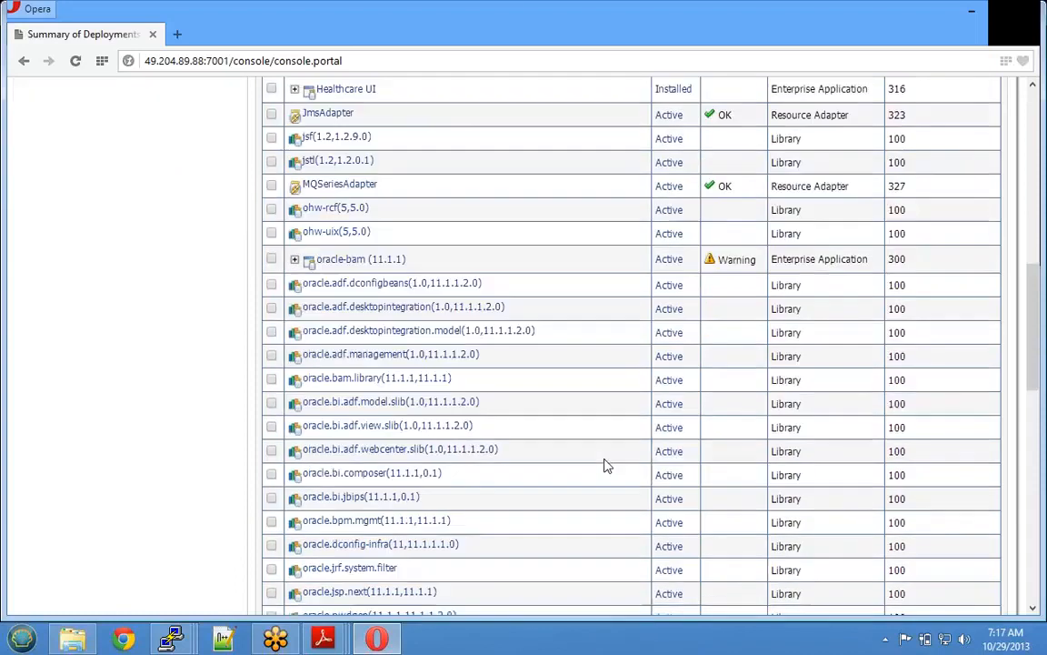
scroll(607, 457, down, 1)
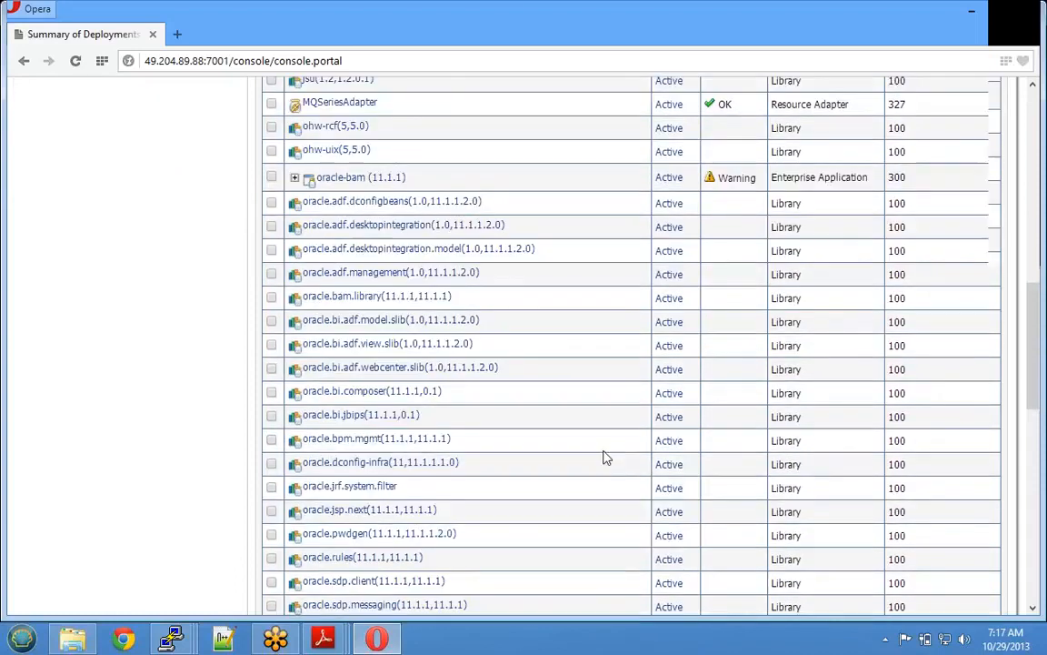
scroll(607, 458, down, 3)
scroll(607, 457, down, 3)
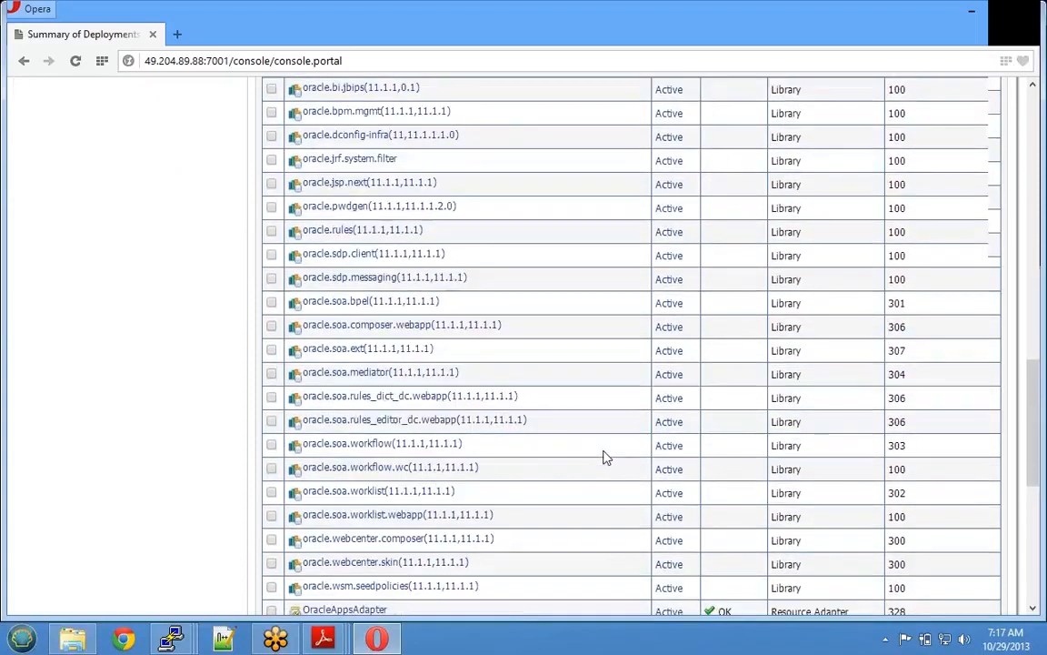
scroll(607, 458, down, 3)
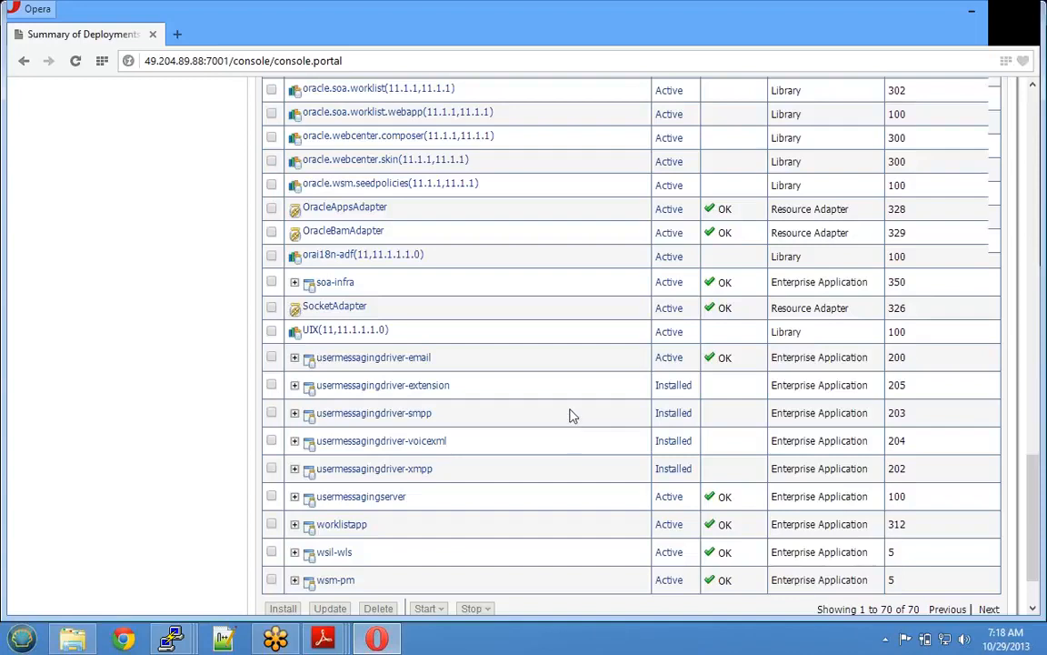
scroll(569, 423, up, 7)
scroll(569, 414, up, 10)
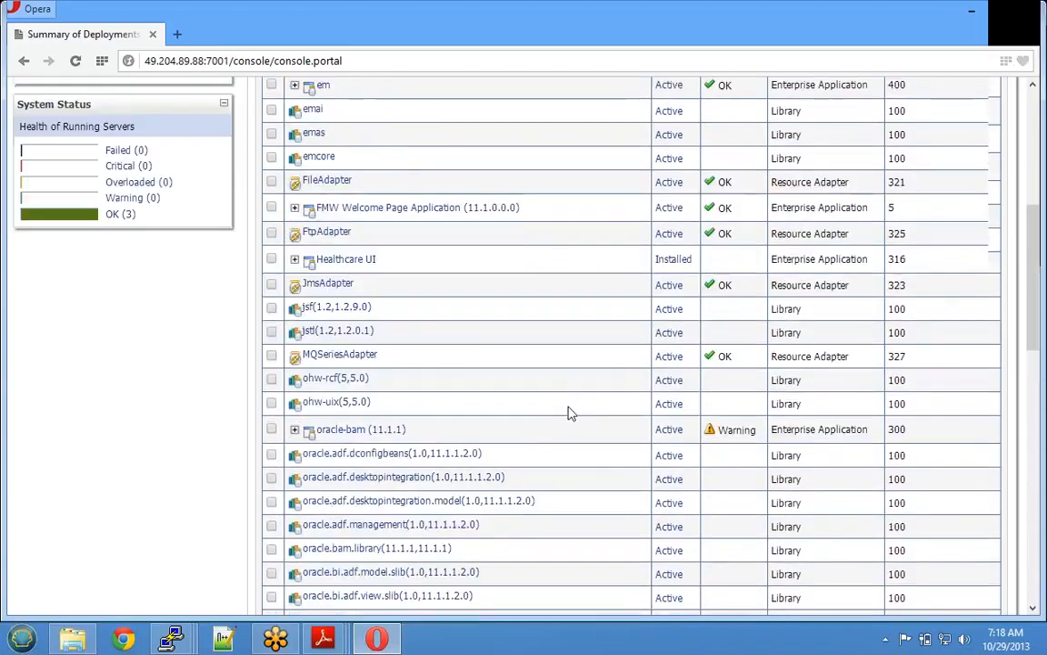
scroll(569, 413, up, 3)
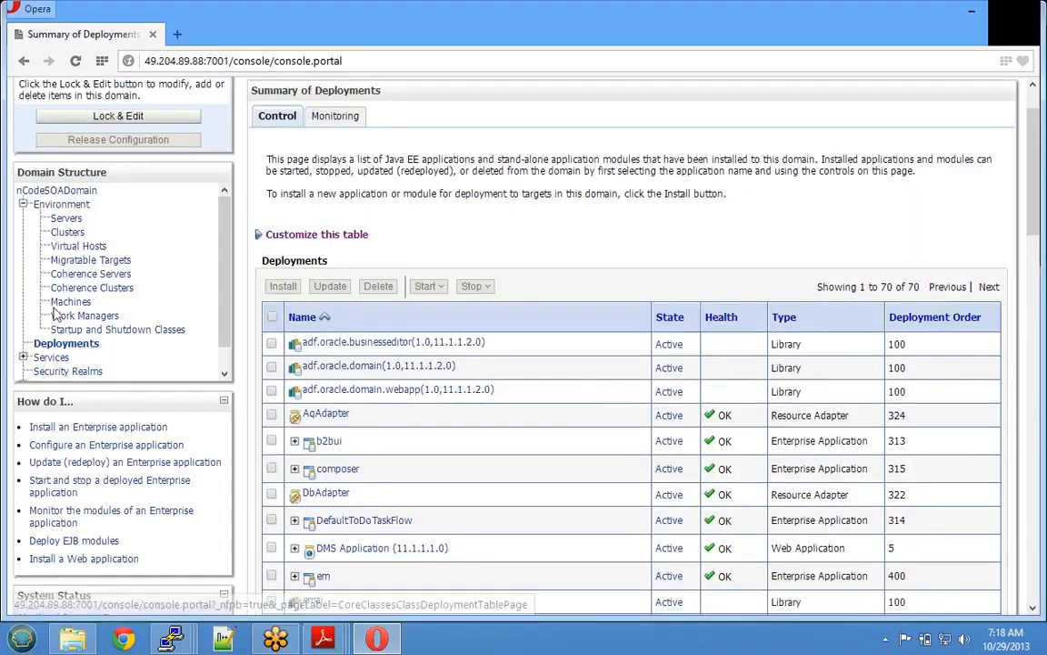
- Show the JDBC Data Sources summary and check the targets: BAMDataSource on bam_server1, SOADataSource on soa_server1
drag(236, 349, 236, 359)
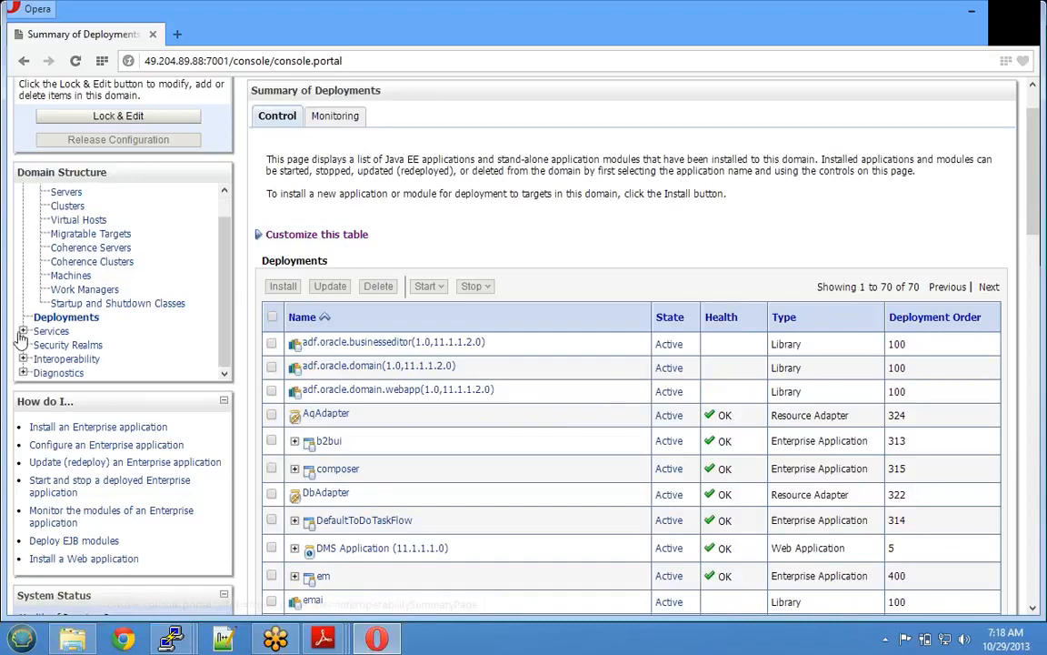
click(23, 333)
scroll(31, 350, down, 2)
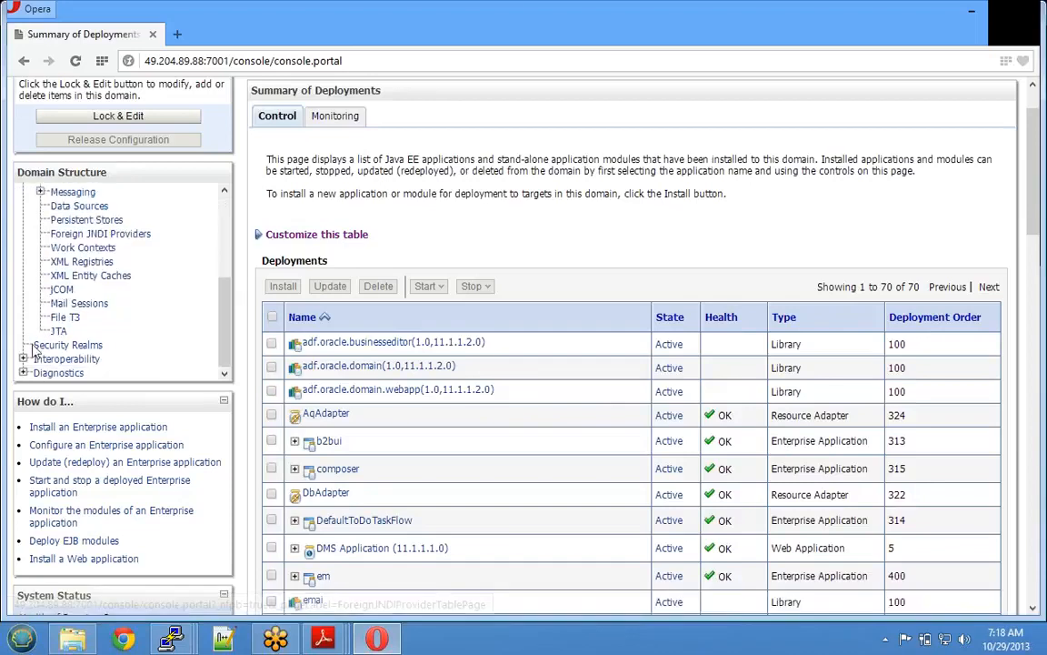
click(62, 208)
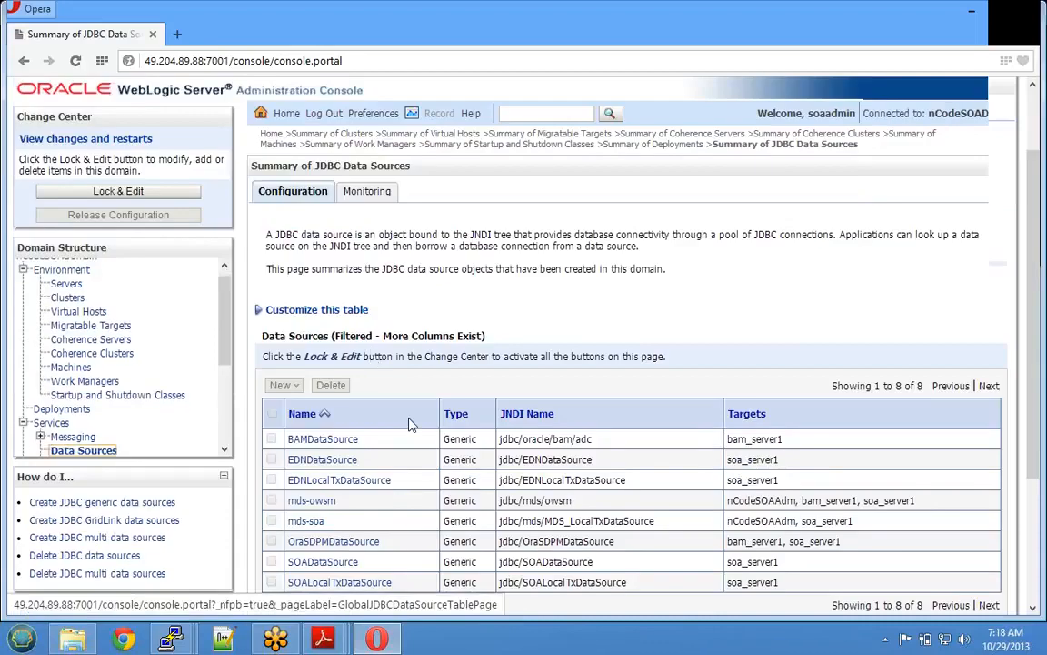
scroll(409, 423, down, 3)
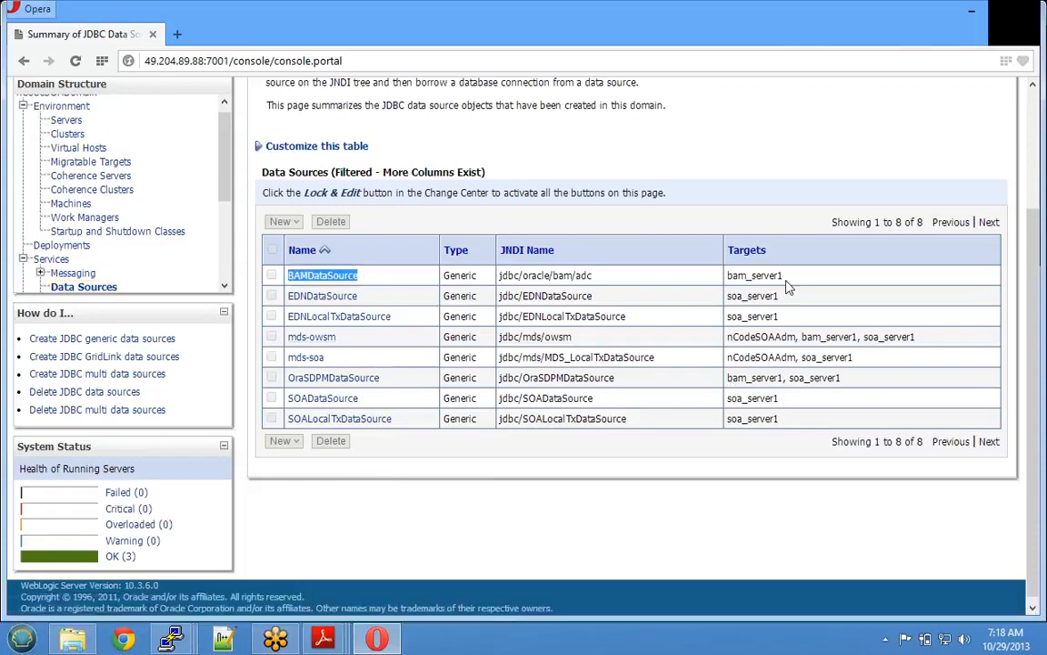
drag(784, 276, 728, 276)
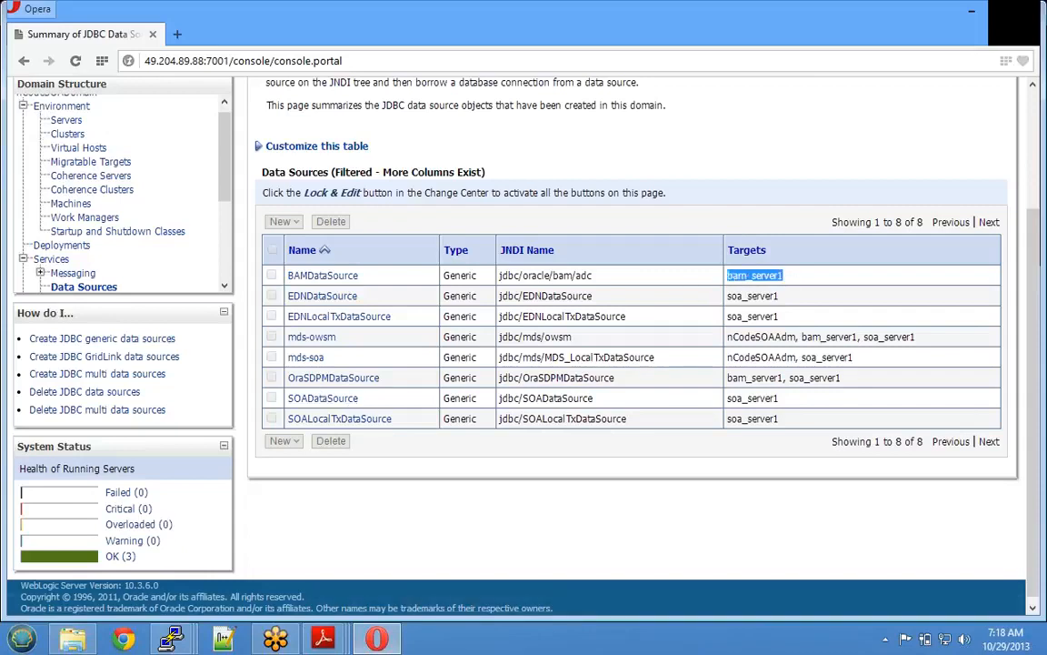
drag(365, 397, 282, 400)
drag(779, 399, 726, 398)
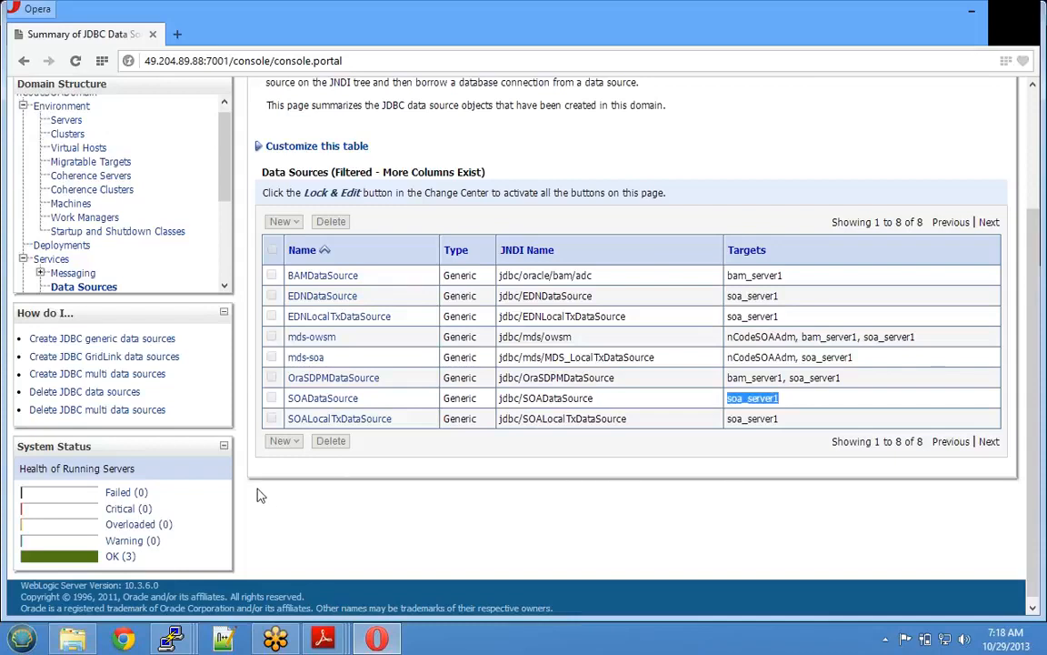
scroll(146, 227, down, 2)
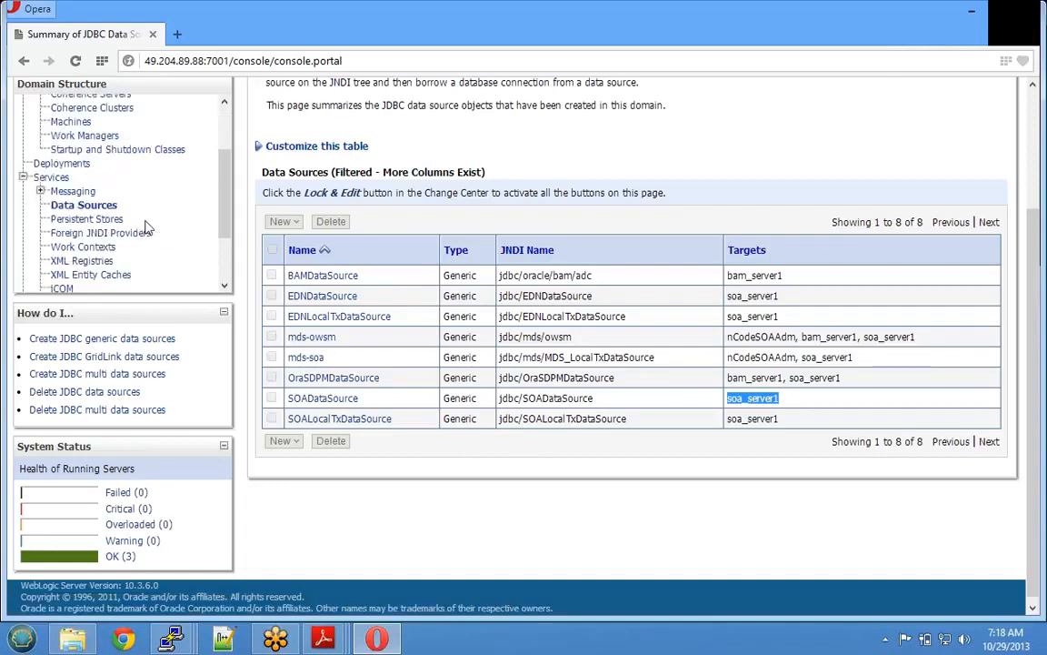
- Open the Persistent Stores summary of four FileStores, then bring up the PuTTY session's window menu
click(87, 220)
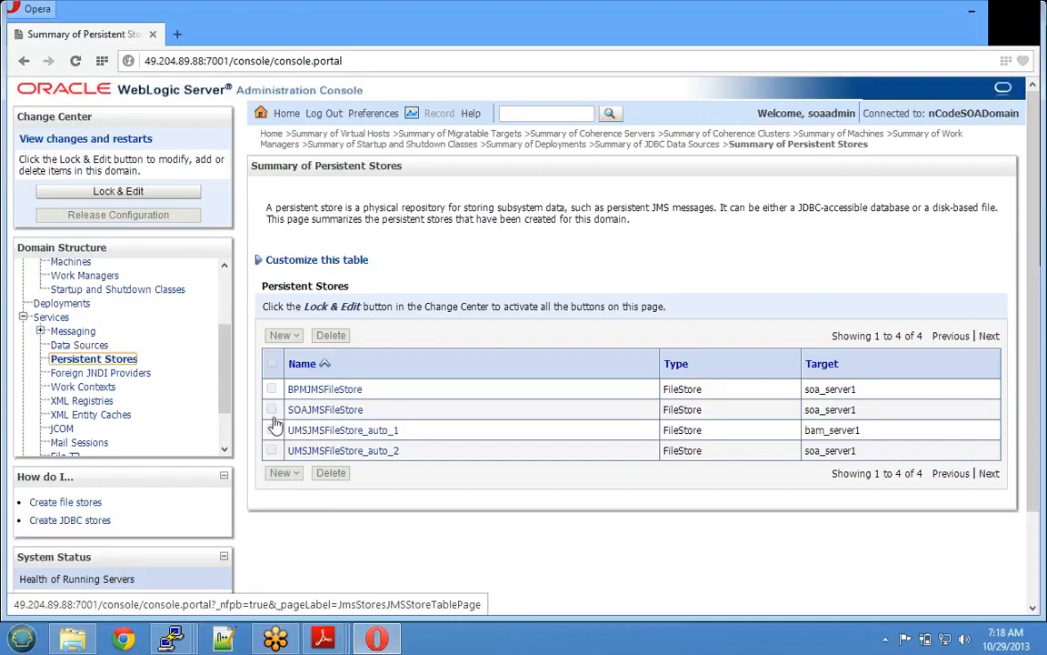
click(175, 640)
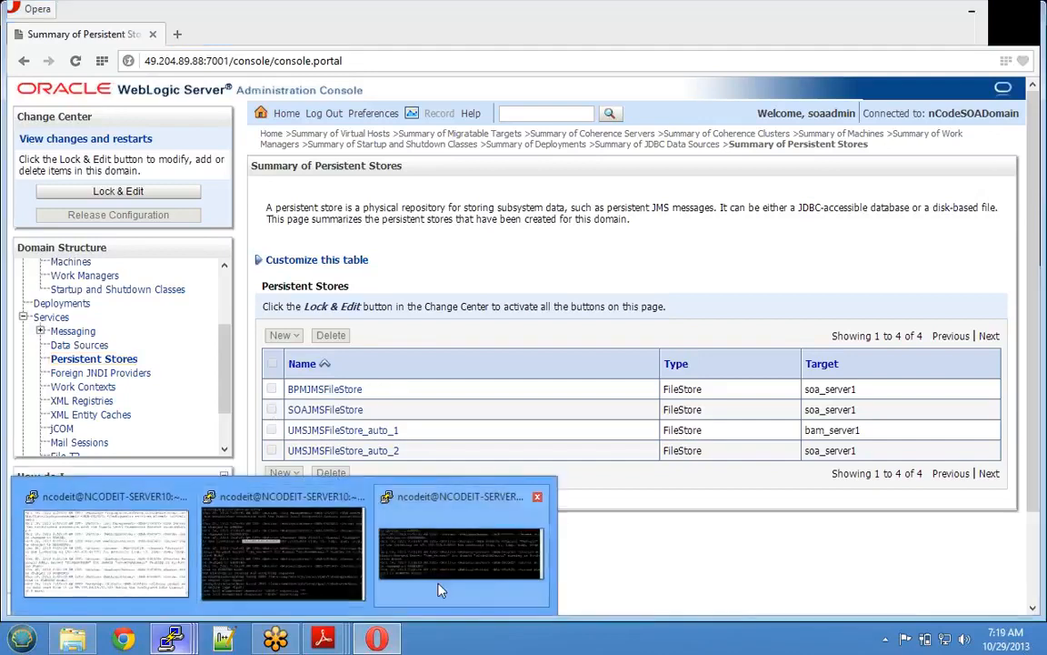
mouse_move(438, 587)
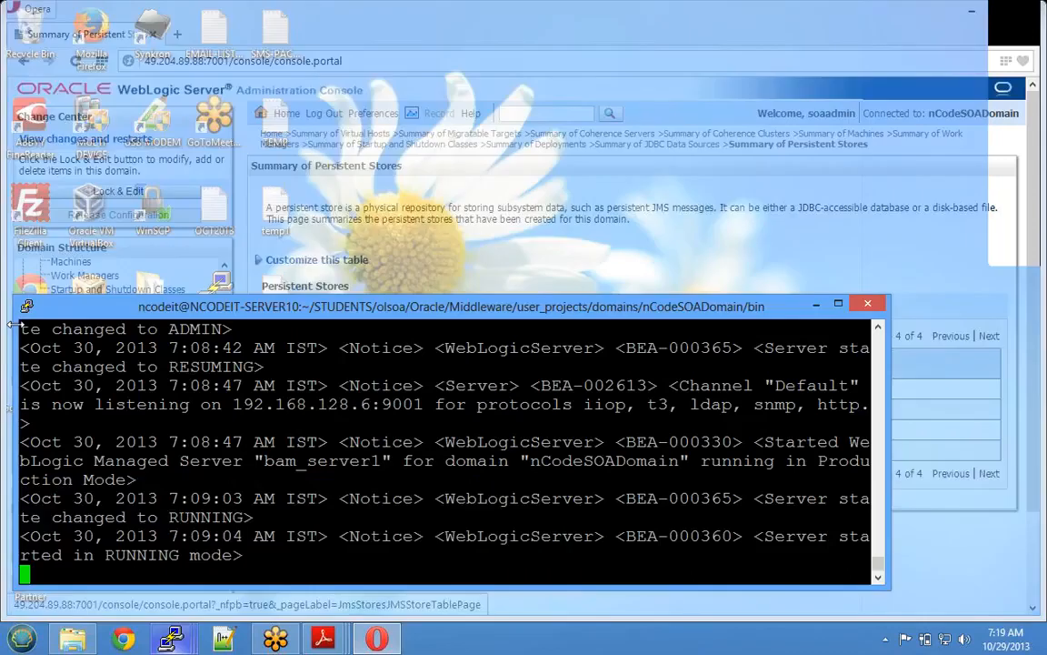
right_click(201, 307)
- Duplicate the PuTTY session, enlarge its window, log in and accept the server guidelines
click(258, 499)
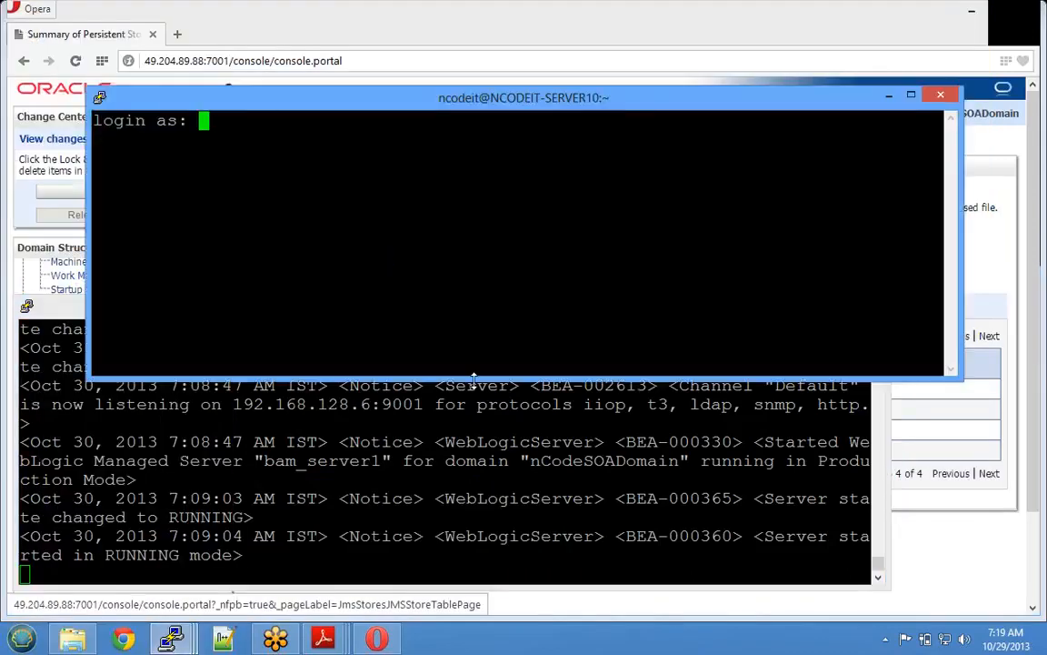
drag(481, 377, 481, 581)
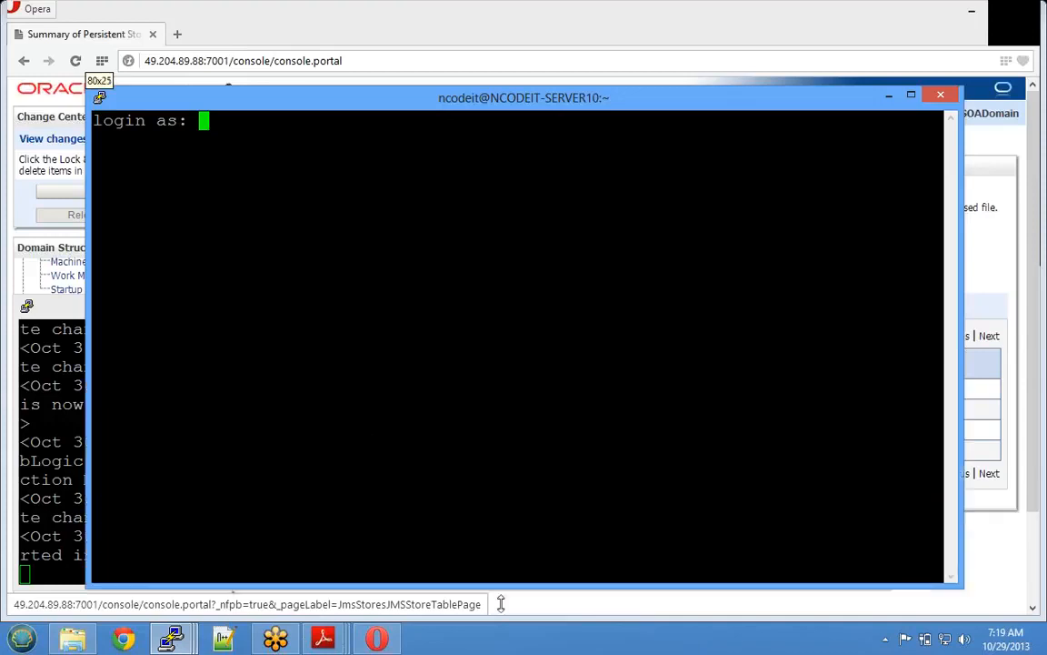
text(ncodeit)
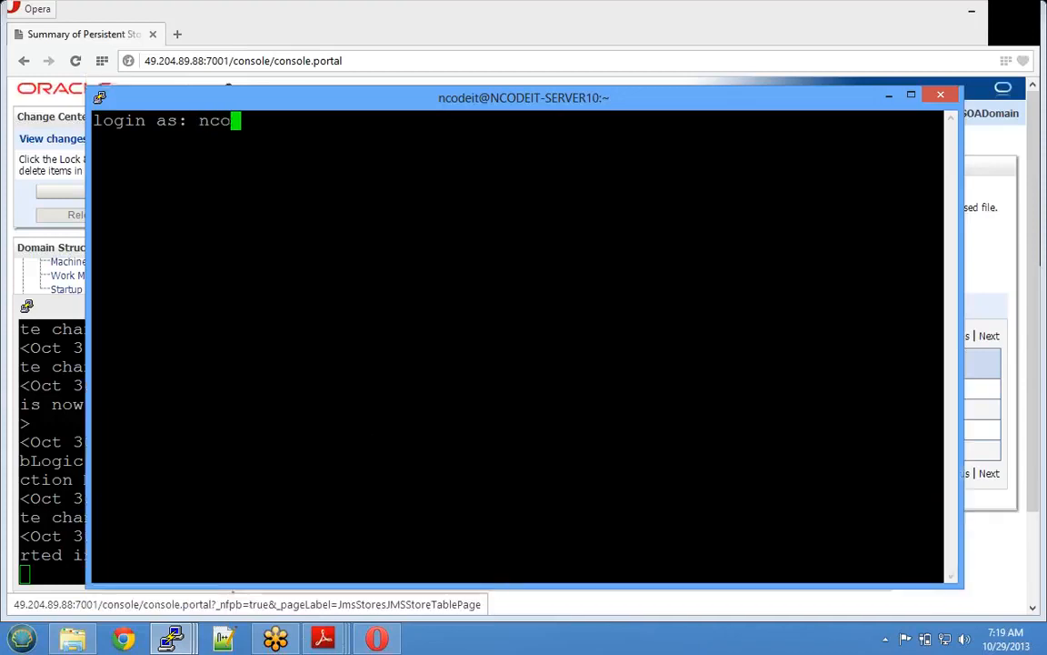
key(Return)
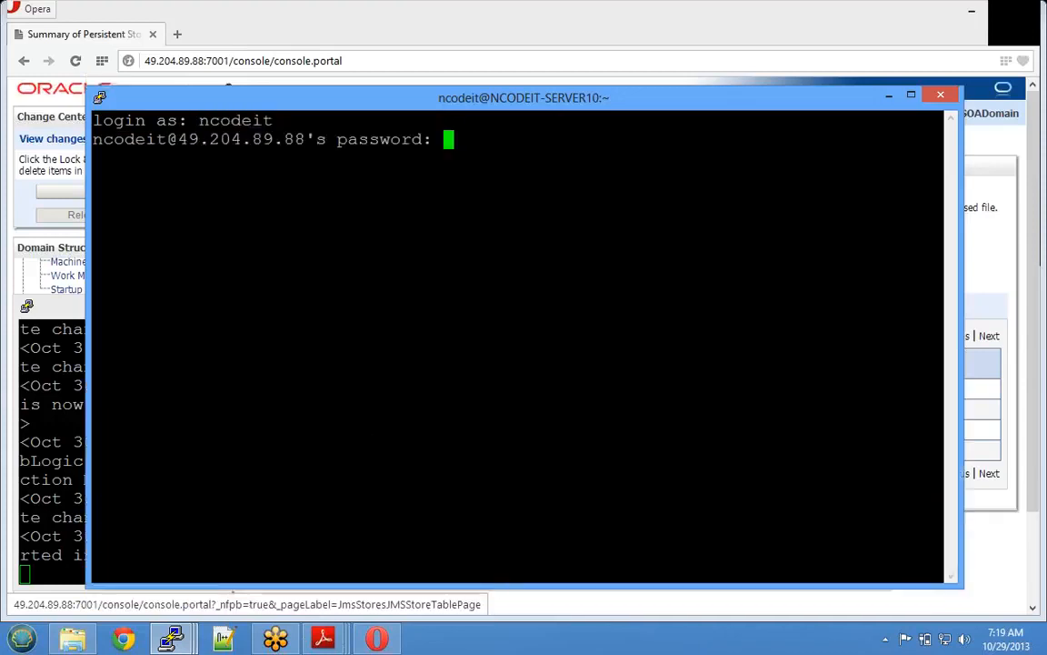
key(Return)
text(Y/N :Y)
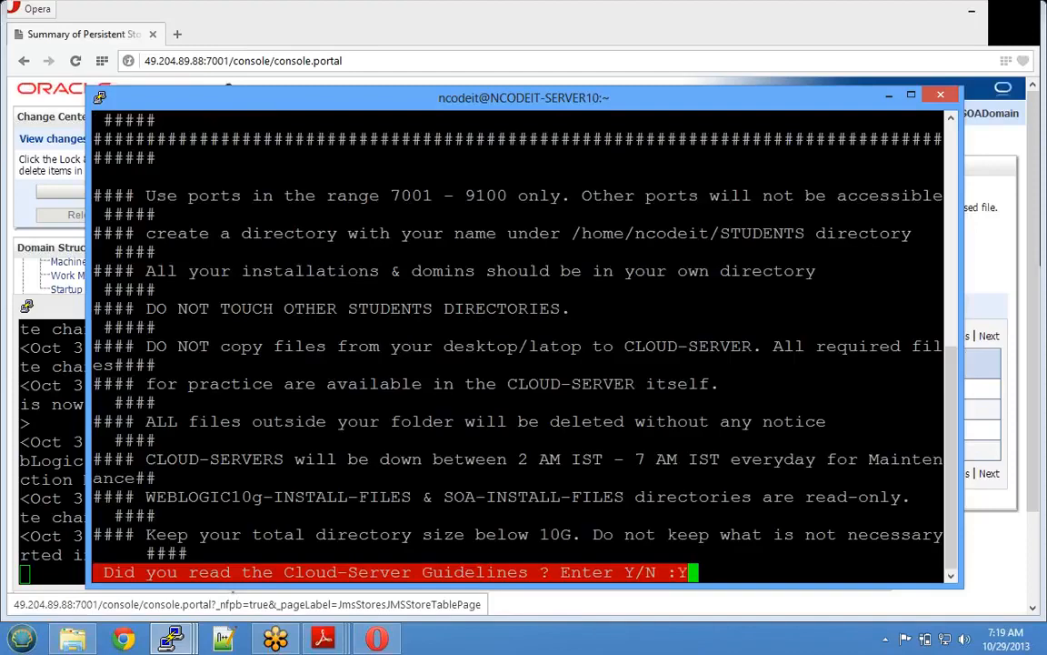
key(Return)
- Clear the screen and move into STUDENTS/olsoa/Oracle/Middleware, listing each folder on the way
key(ctrl+l)
text(ls)
key(Return)
text(cd )
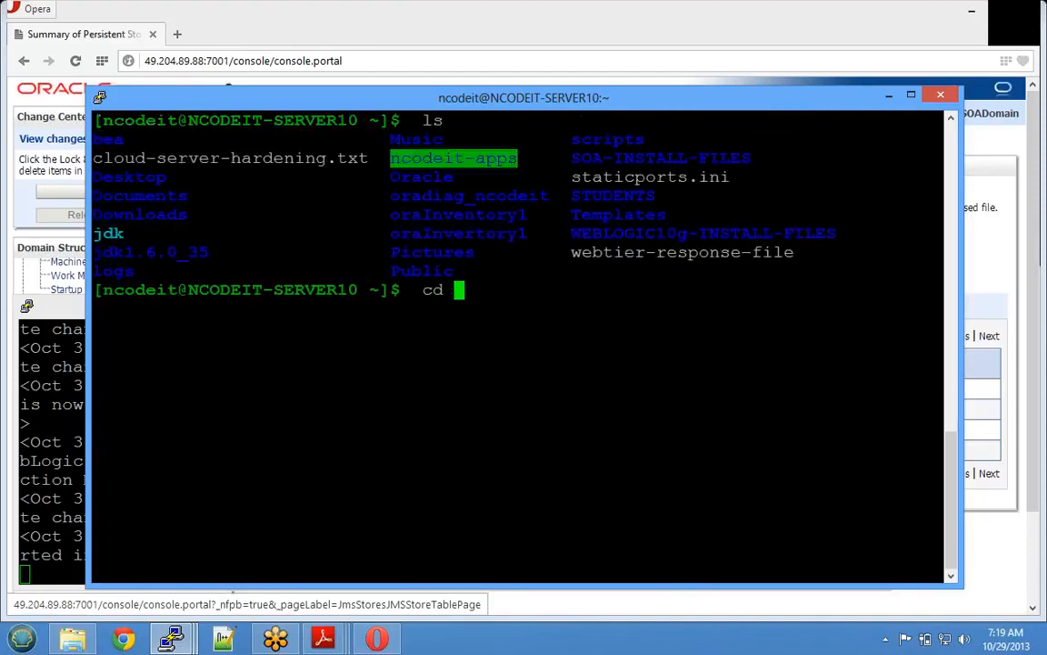
text(STUDEN)
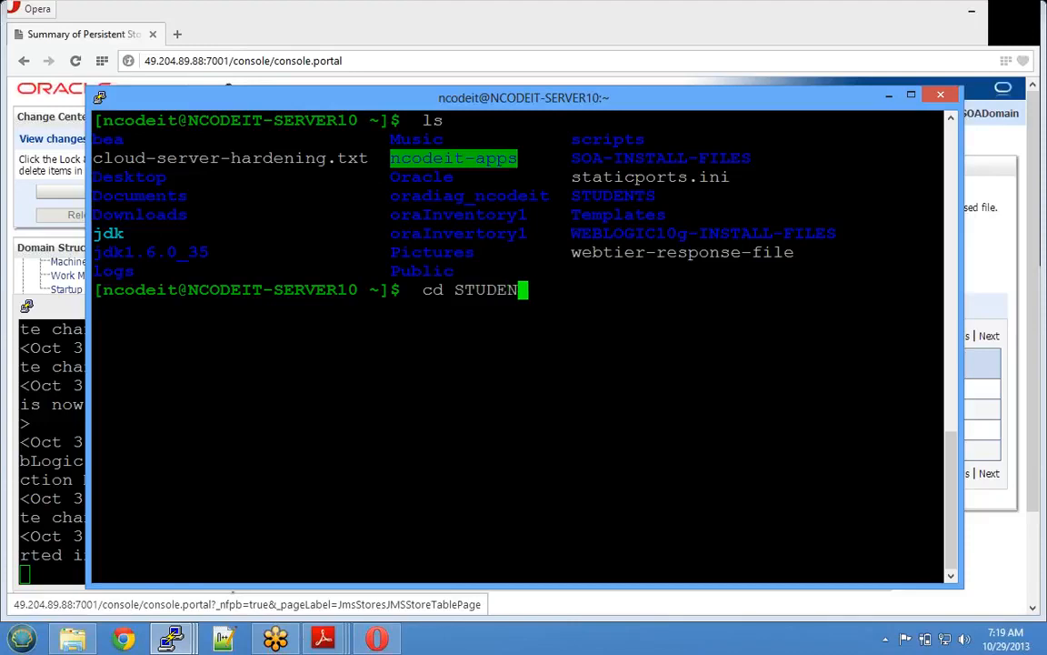
text(TS/olsoa)
key(Return)
text(ls)
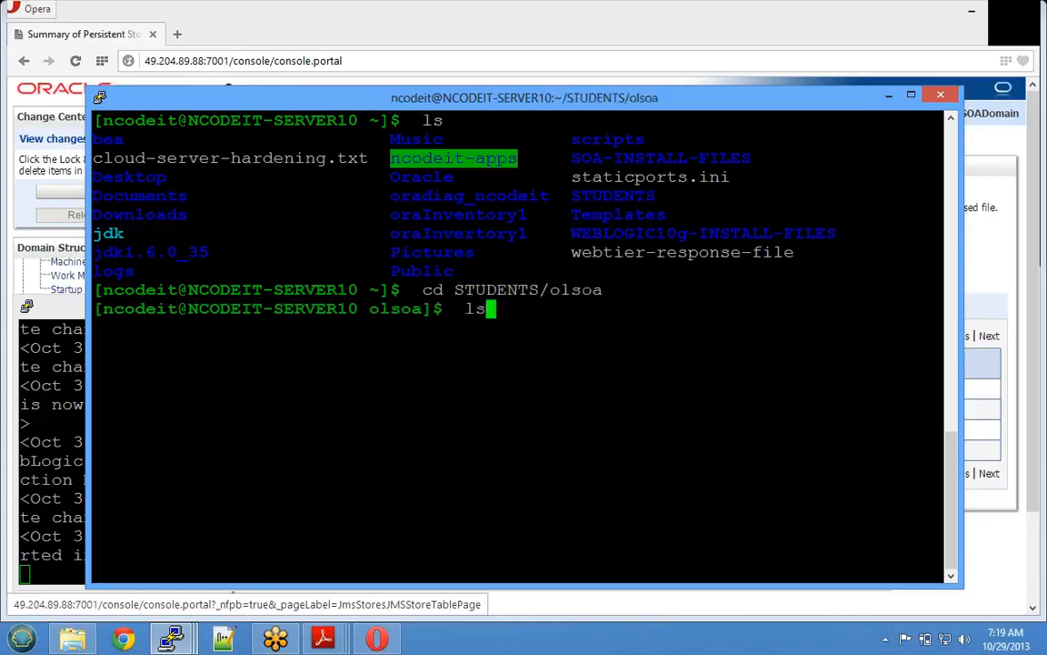
key(Return)
text(cd O)
key(Tab)
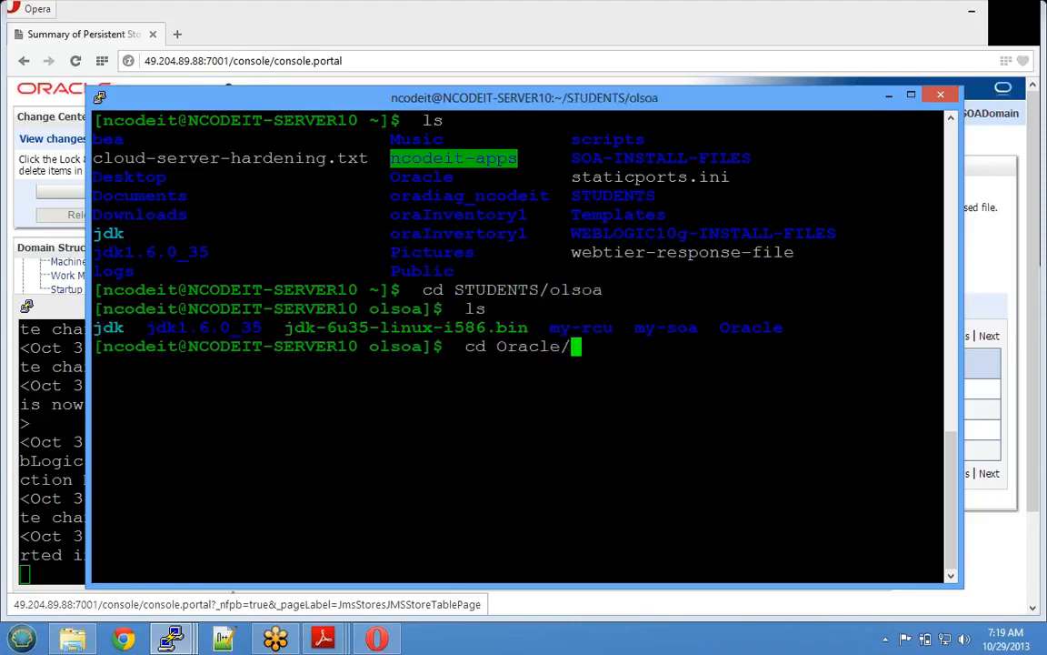
text(M)
key(Tab)
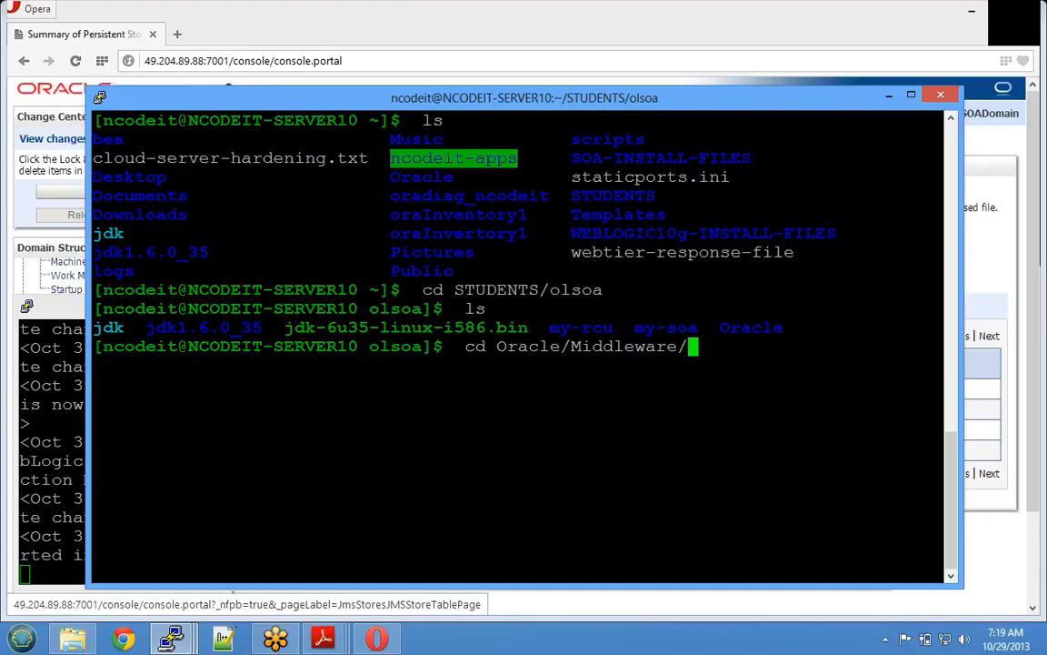
key(Return)
text(ls)
key(Return)
- Continue into user_projects/domains/nCodeSOADomain and list its contents
text(cd user)
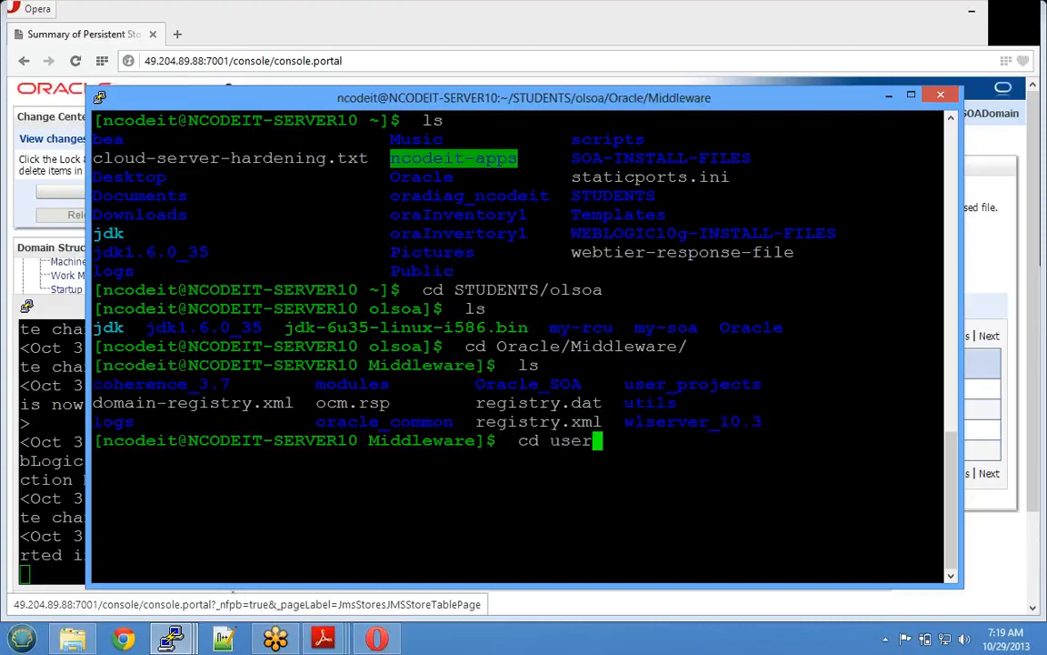
key(Tab)
key(Return)
text(ls)
key(Return)
text(cd d)
key(Tab)
key(Return)
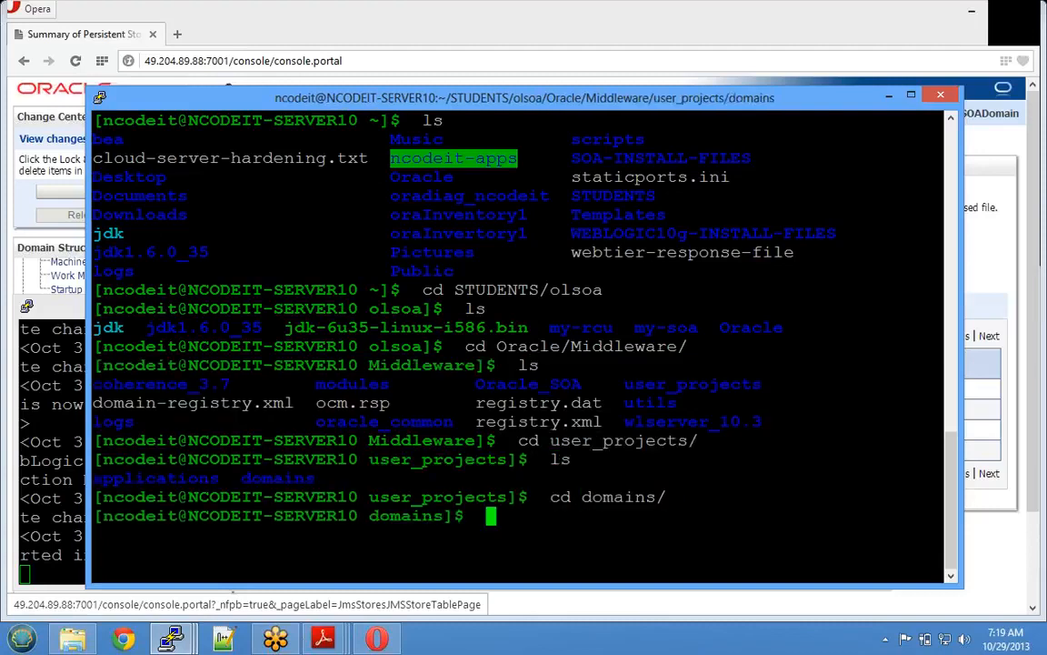
text(ls)
key(Return)
text(cd nC)
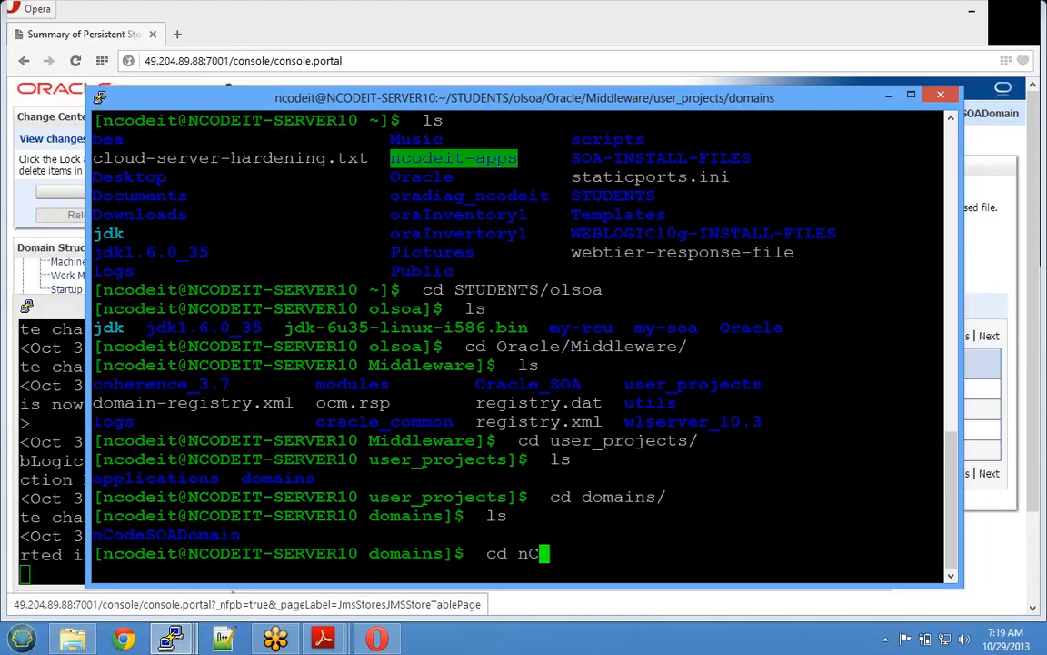
key(Tab)
key(Return)
text(ls)
key(Return)
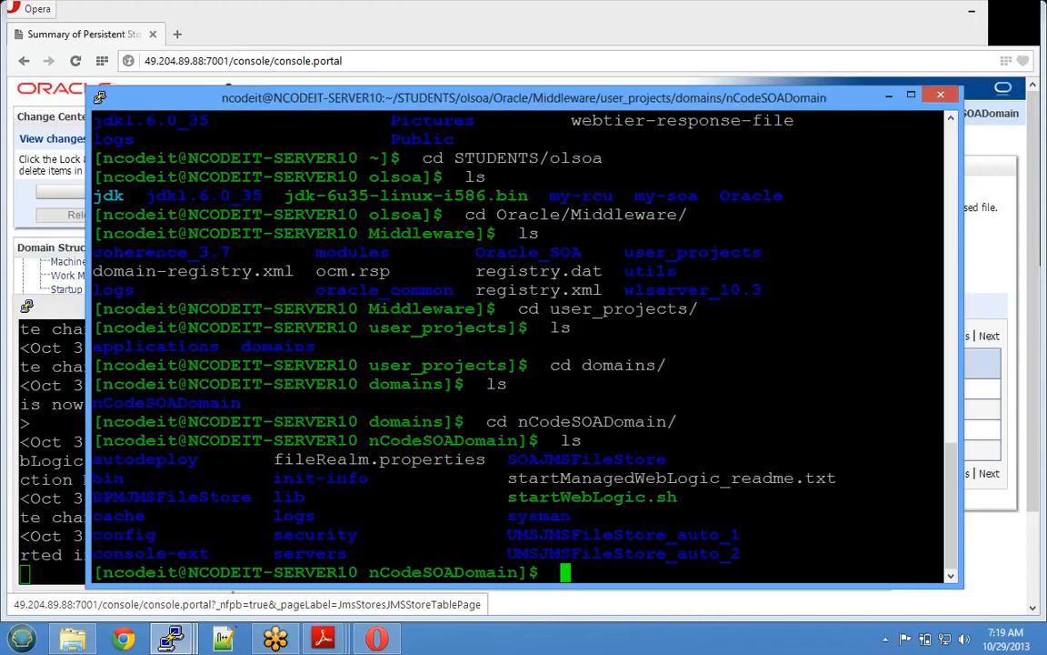
- List UMSJMSFileStore_auto_1 with ls -ltr, showing its UMSJMSFILESTORE_AUTO_1000000.DAT file
double_click(624, 535)
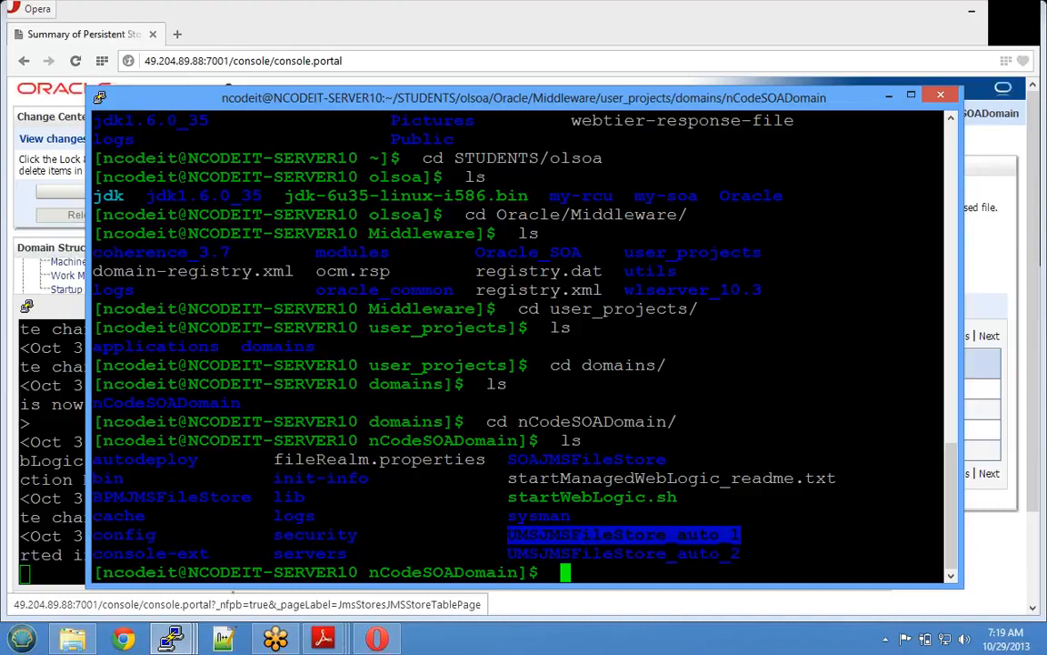
text(cd)
right_click(624, 535)
key(Return)
text(ls)
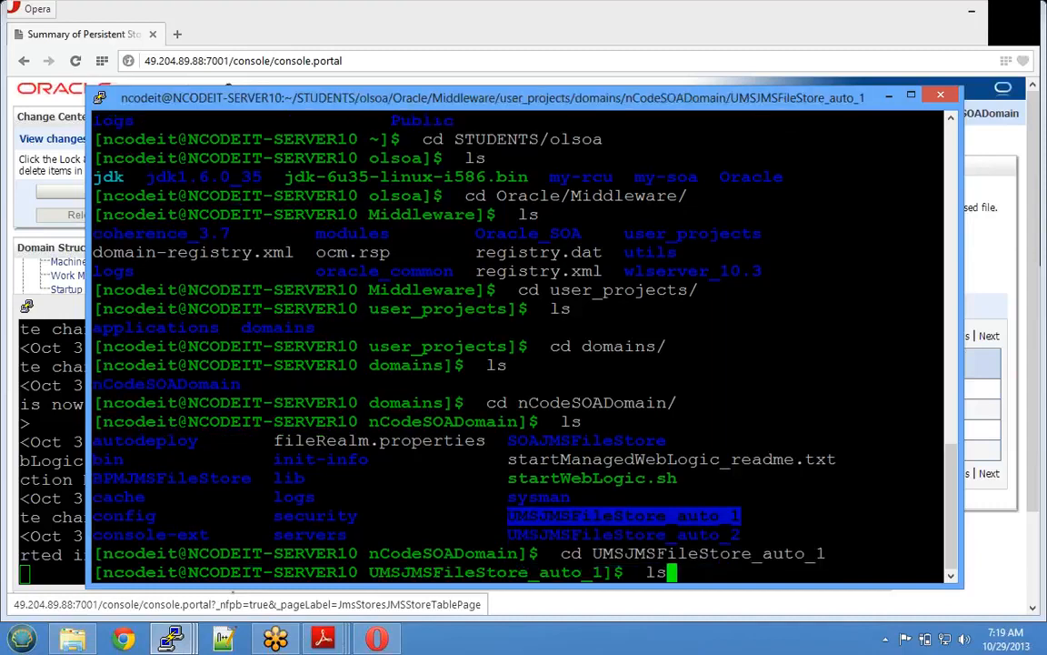
key(Return)
text(ls -ltr)
key(Return)
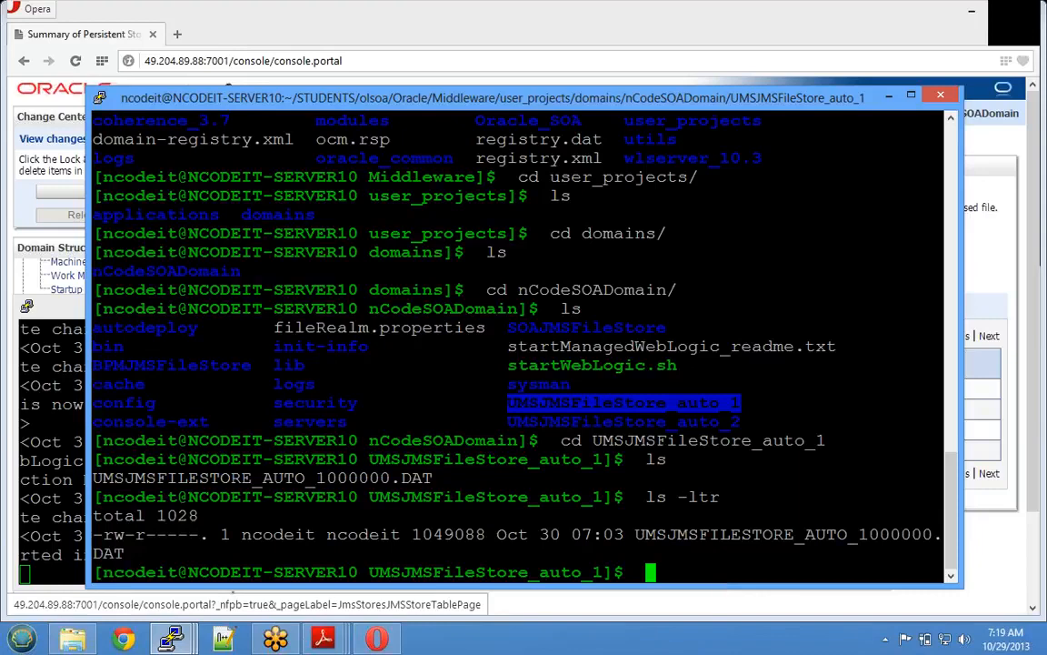
double_click(788, 535)
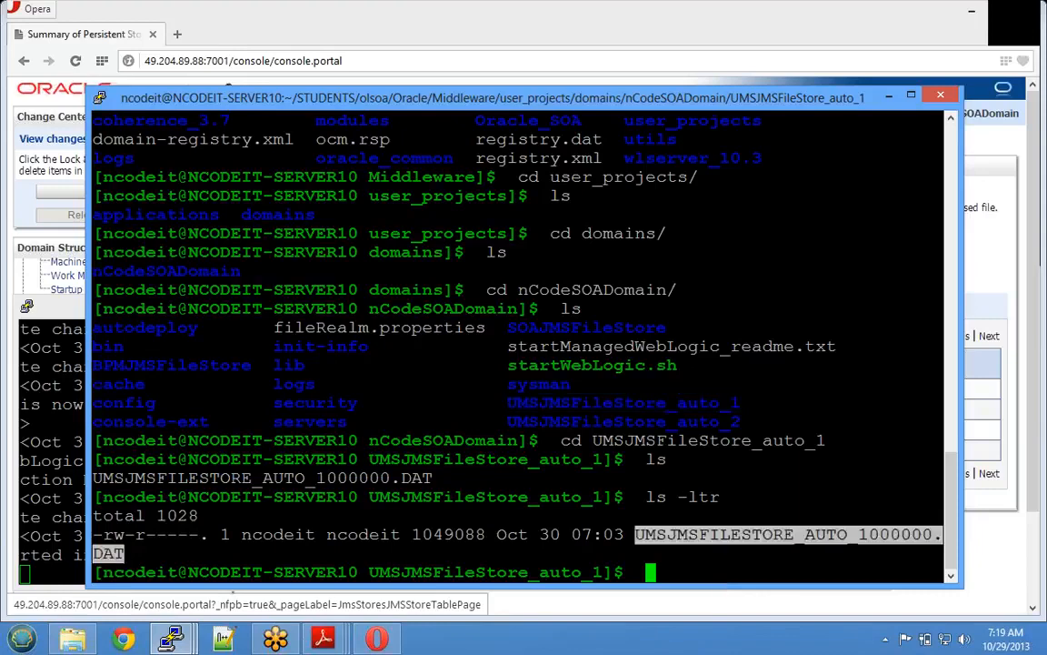
- Change into BPMJMSFileStore and list its store file
double_click(172, 365)
key(ctrl+c)
text(cd )
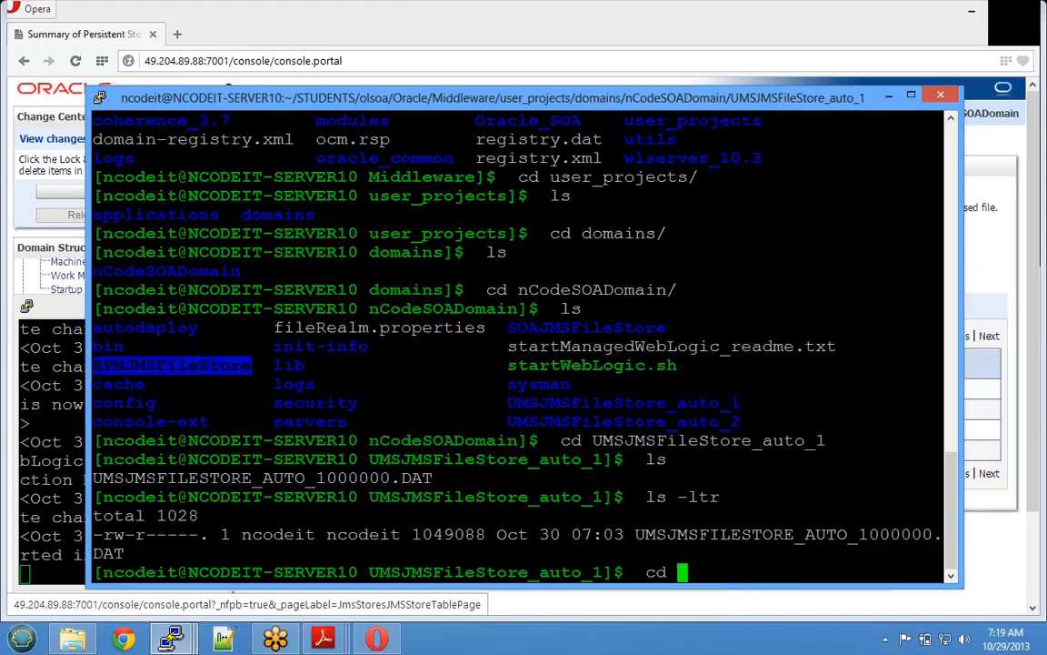
text(../)
key(shift+Insert)
key(Return)
text(ls)
key(Return)
text(cd)
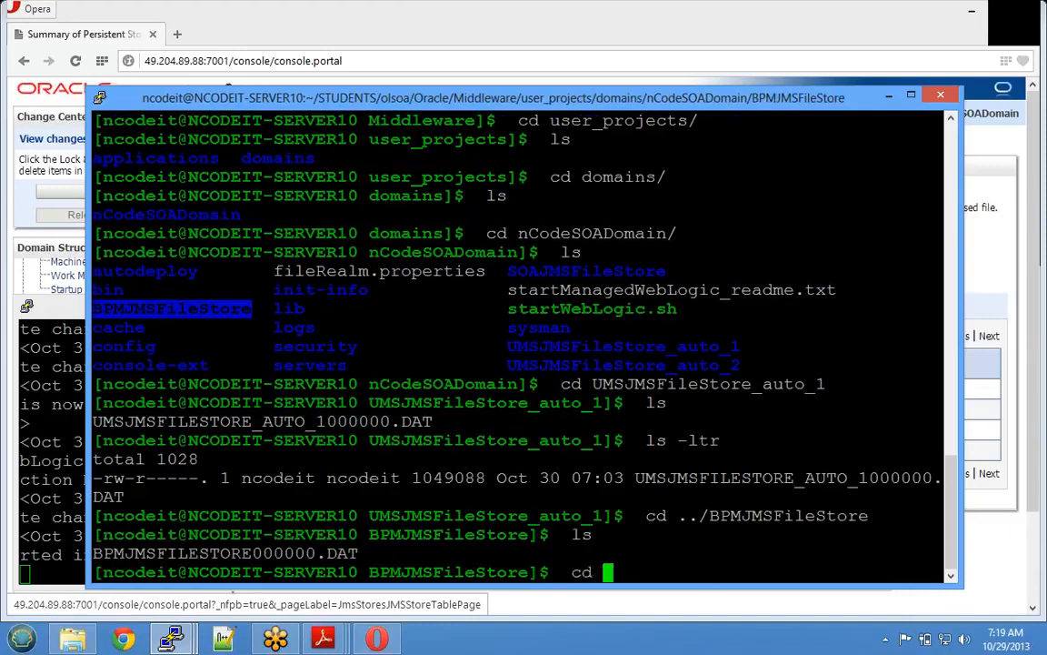
key(BackSpace)
key(BackSpace)
key(BackSpace)
text(ls)
- Move to SOAJMSFileStore and list its SOAJMSFILESTORE000000.DAT file
key(Return)
text(cd ..)
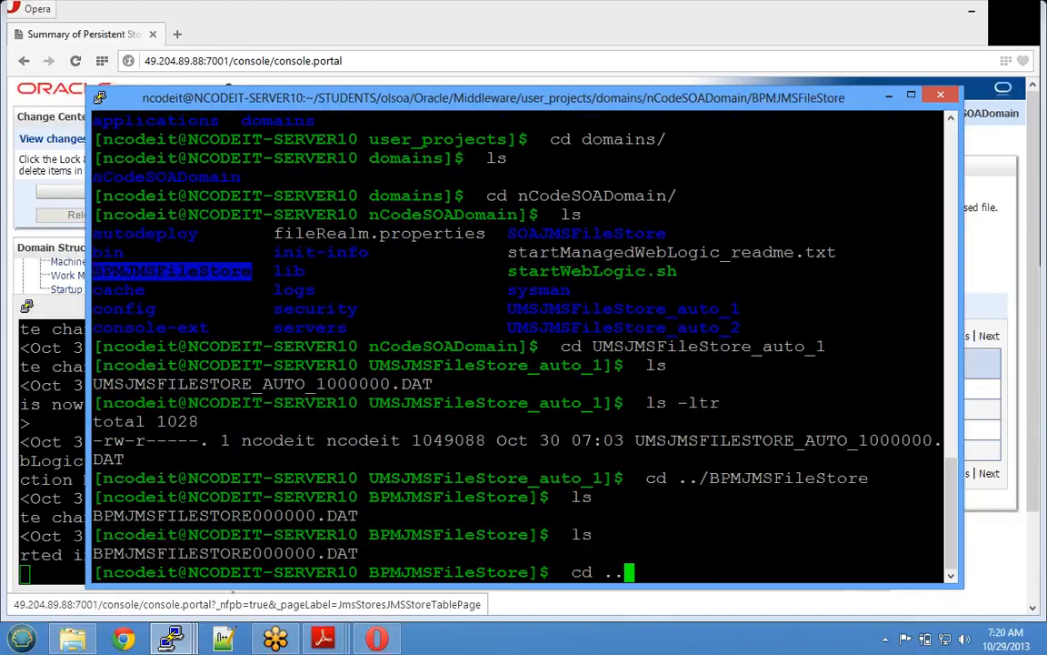
text(/)
key(Return)
text(ls)
key(Return)
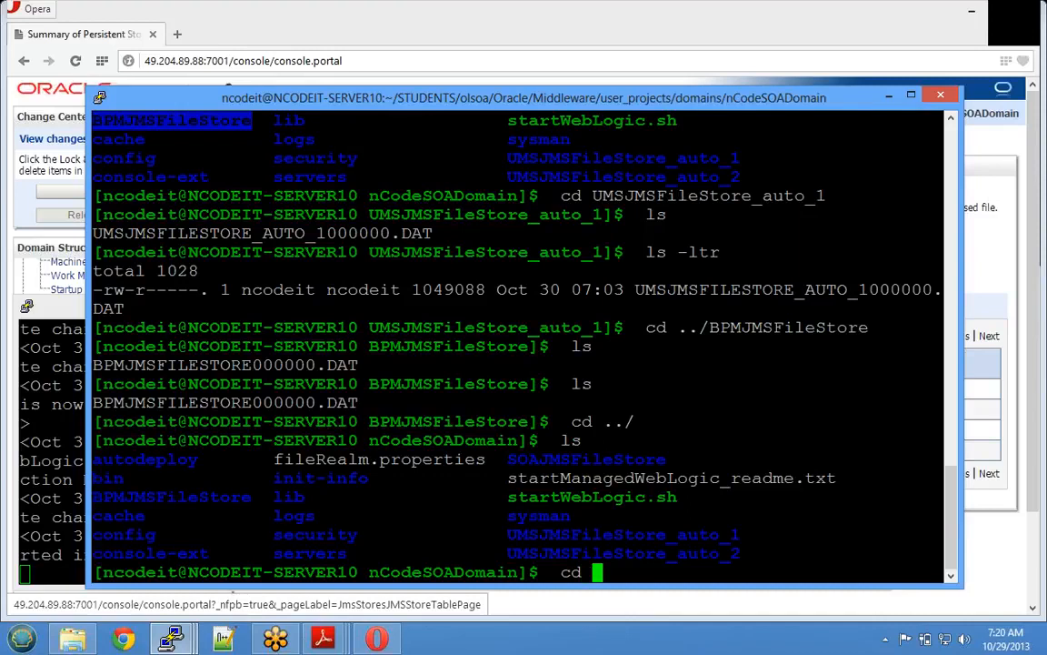
double_click(587, 459)
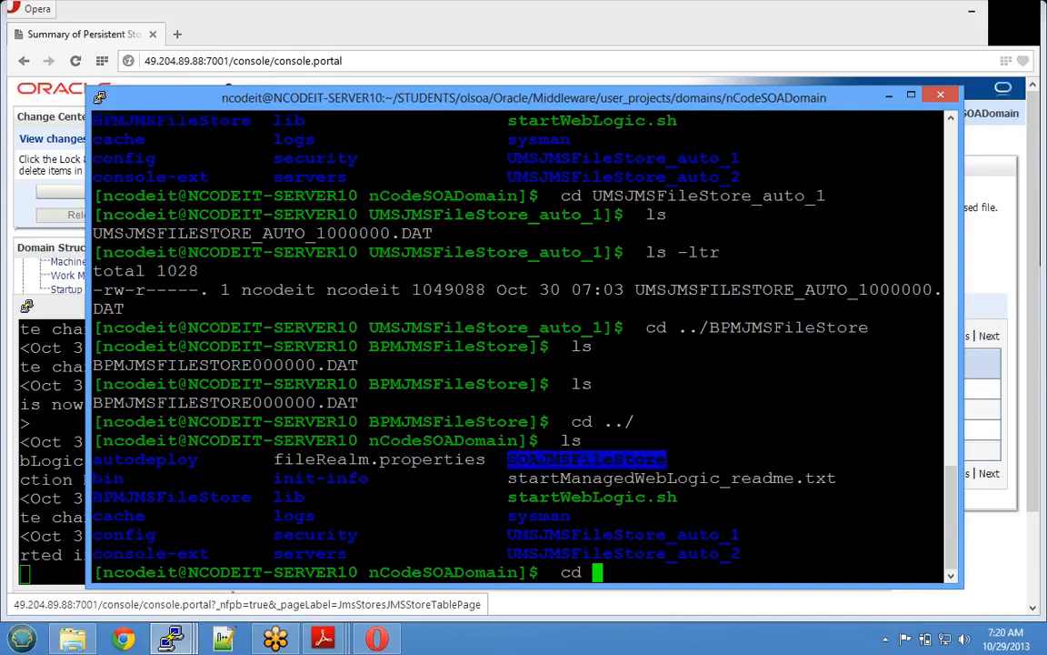
right_click(586, 459)
key(Return)
text(ls)
key(Return)
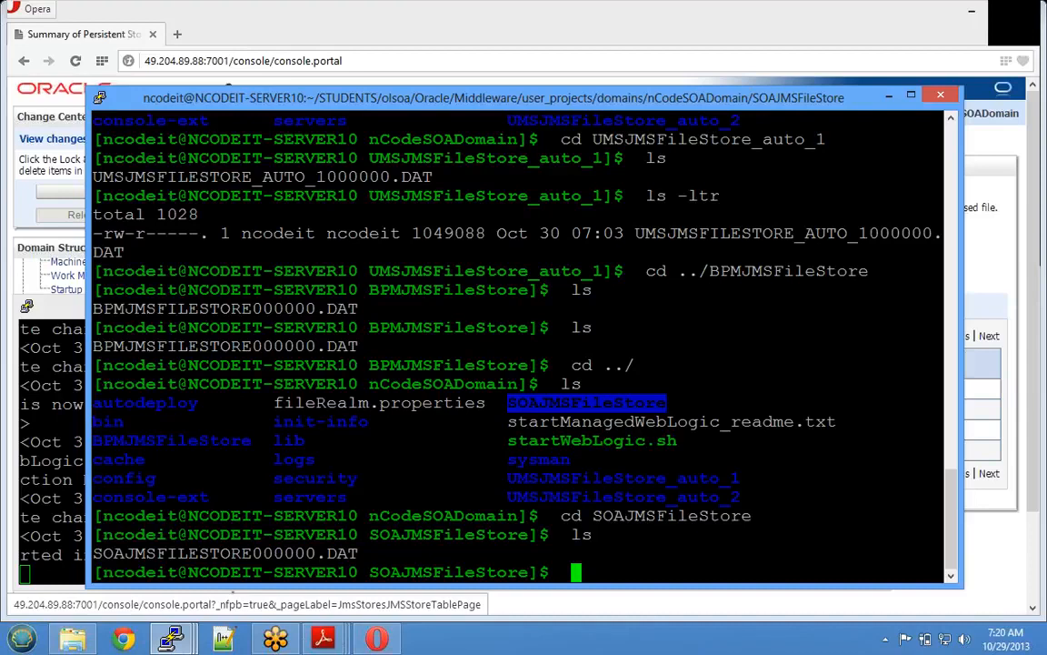
- Return to the console's JMS Servers page and highlight SOAJMSServer and BAMJMSServer
click(889, 95)
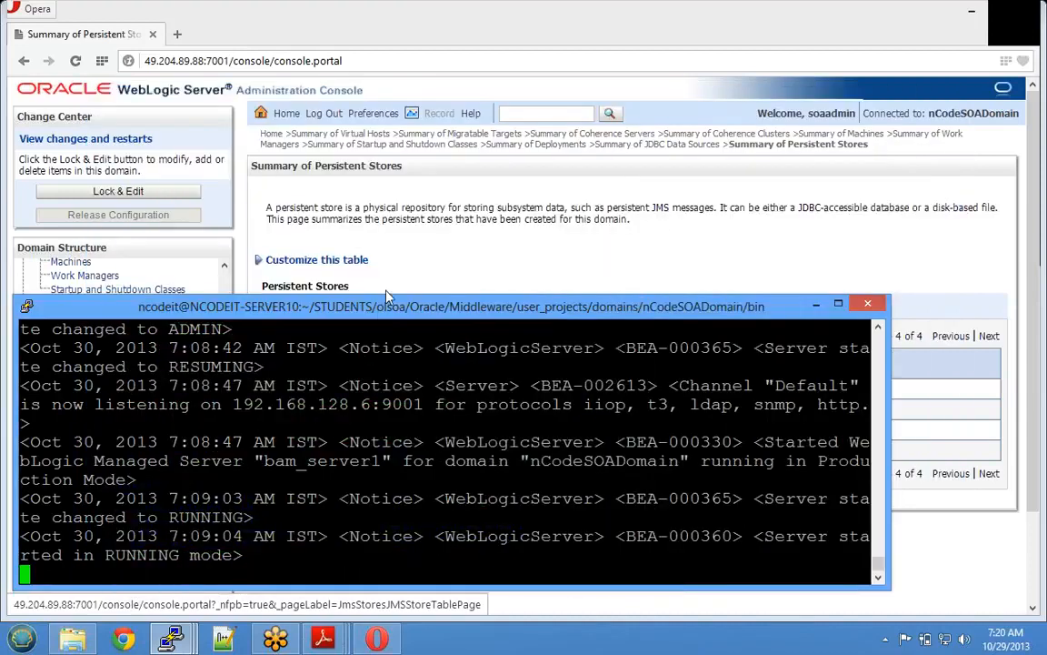
drag(386, 182, 386, 167)
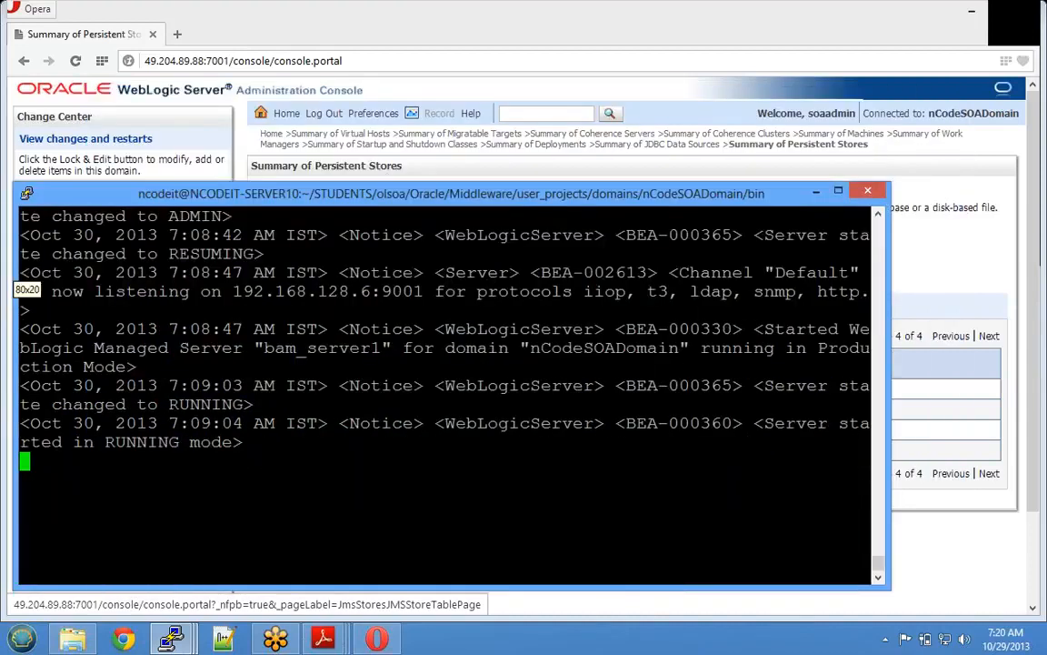
mouse_move(378, 636)
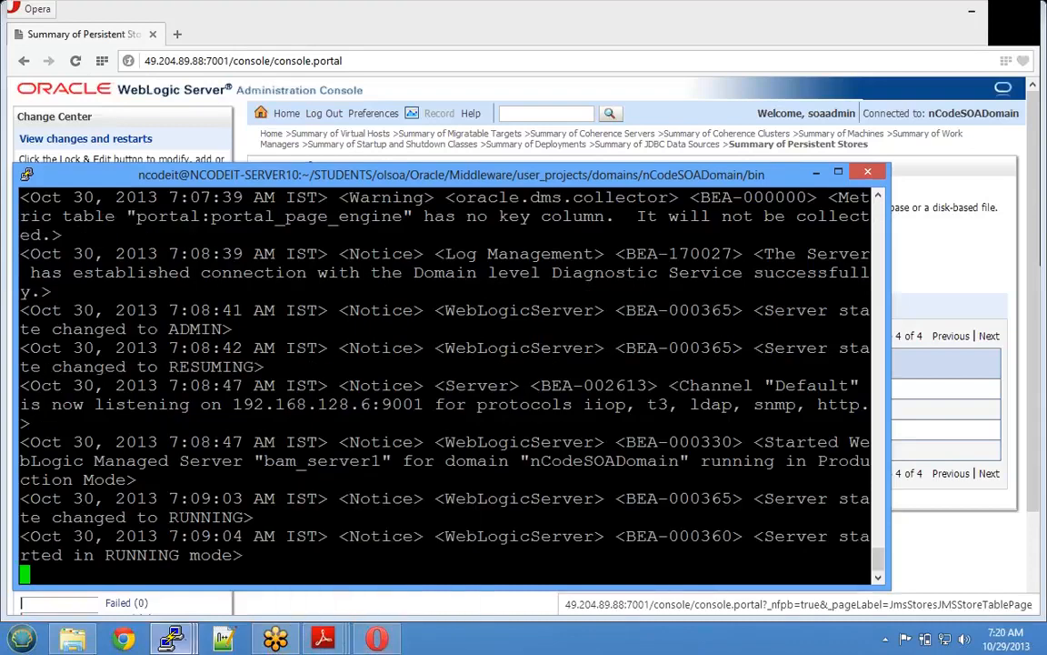
click(381, 639)
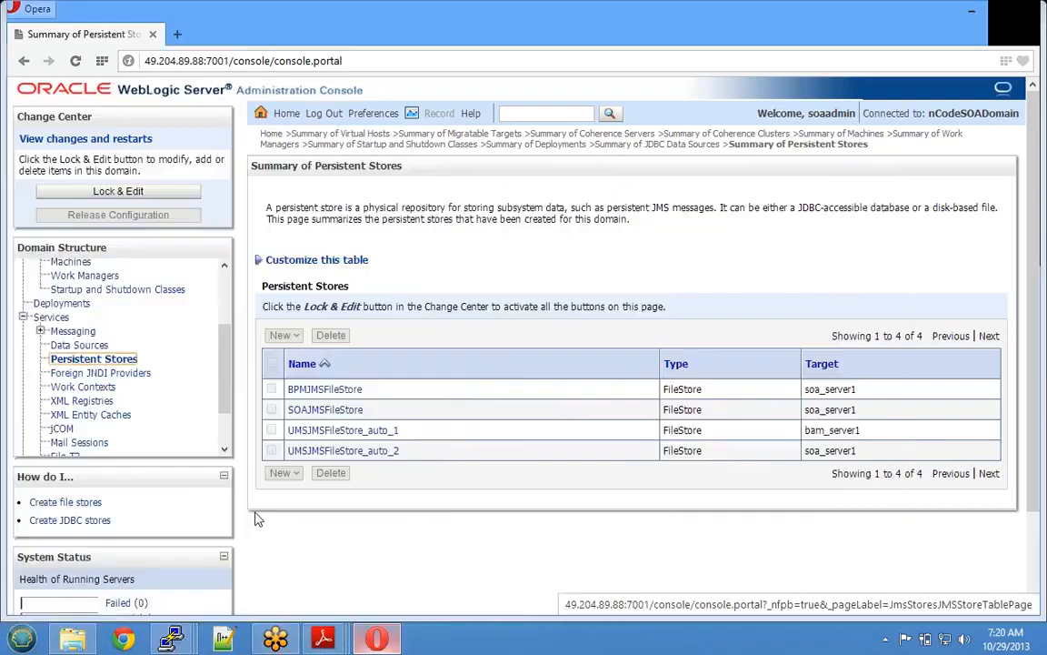
click(40, 331)
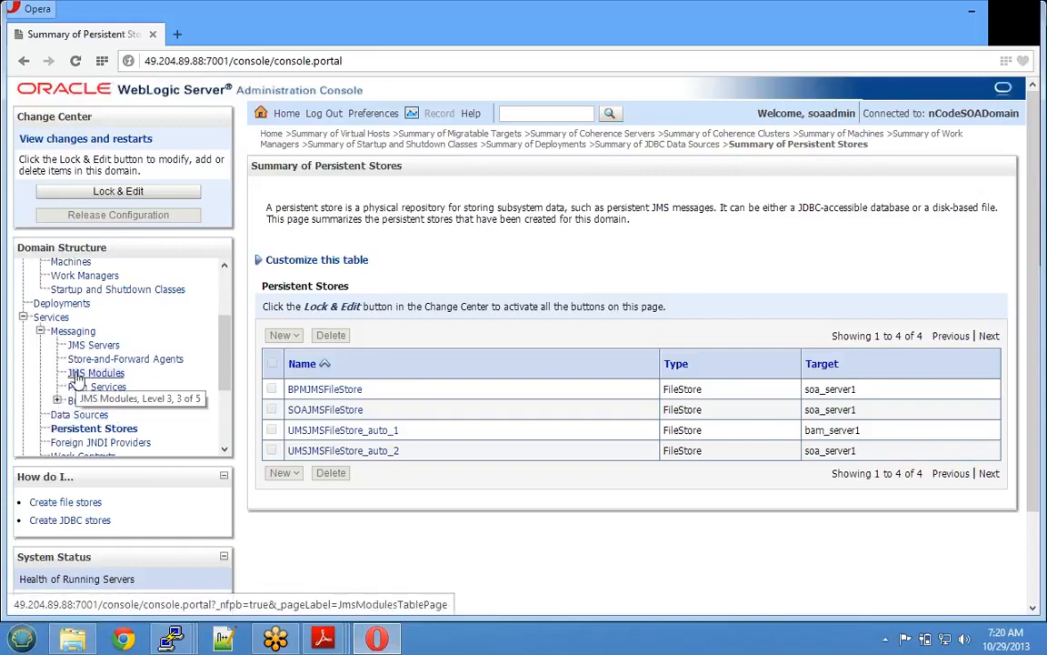
click(83, 345)
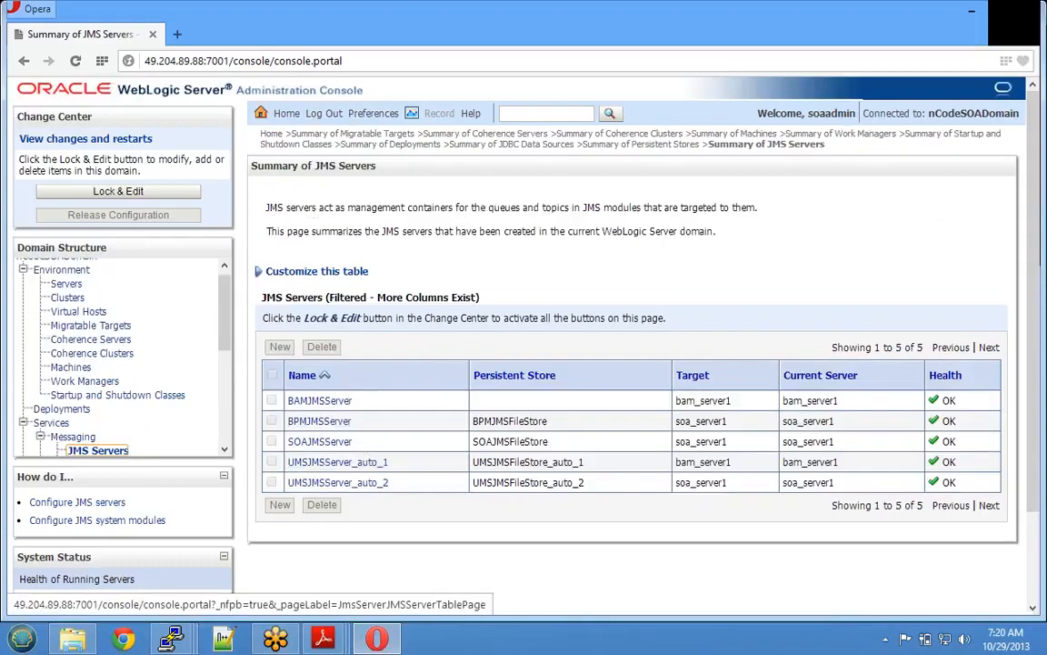
drag(353, 441, 280, 444)
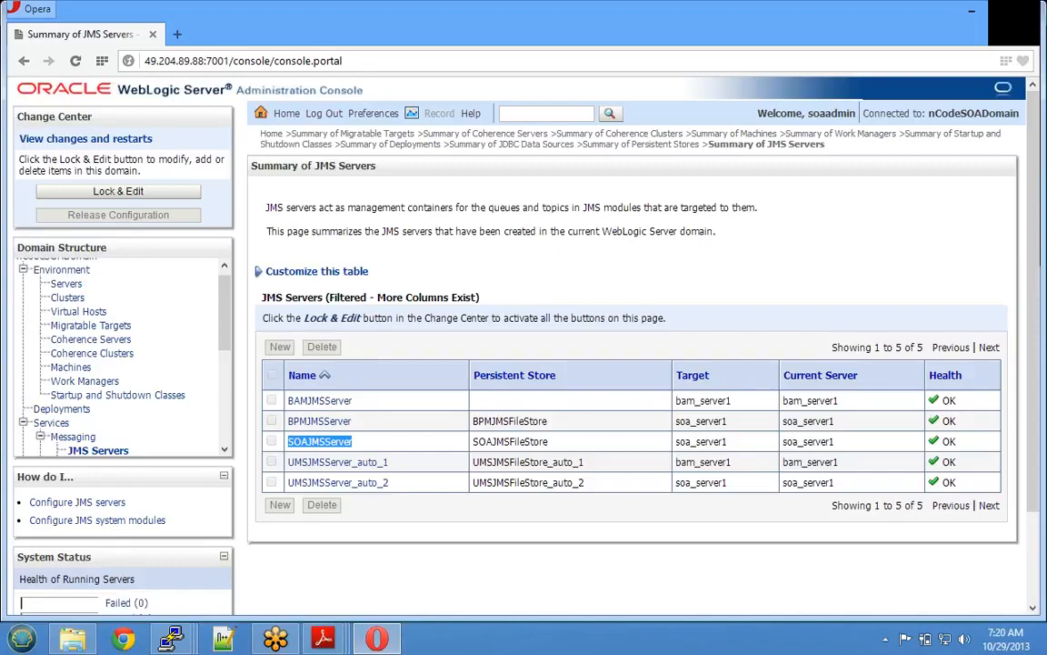
drag(356, 401, 279, 404)
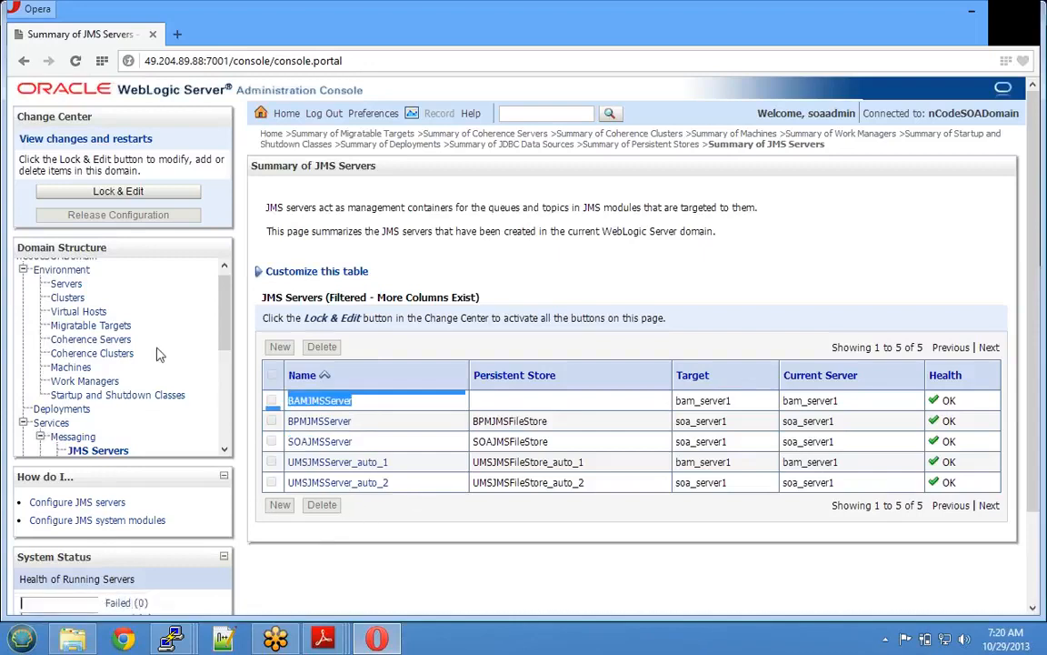
scroll(127, 356, down, 3)
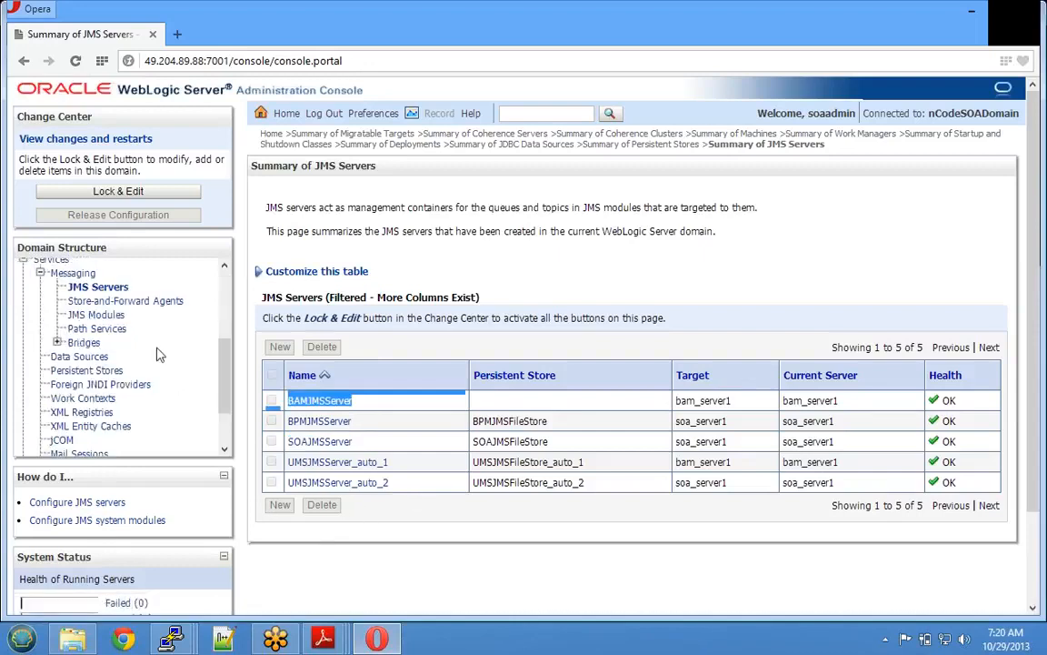
- Open the JMS Modules summary and SOAJMSModule's settings with its 18 resources
click(95, 315)
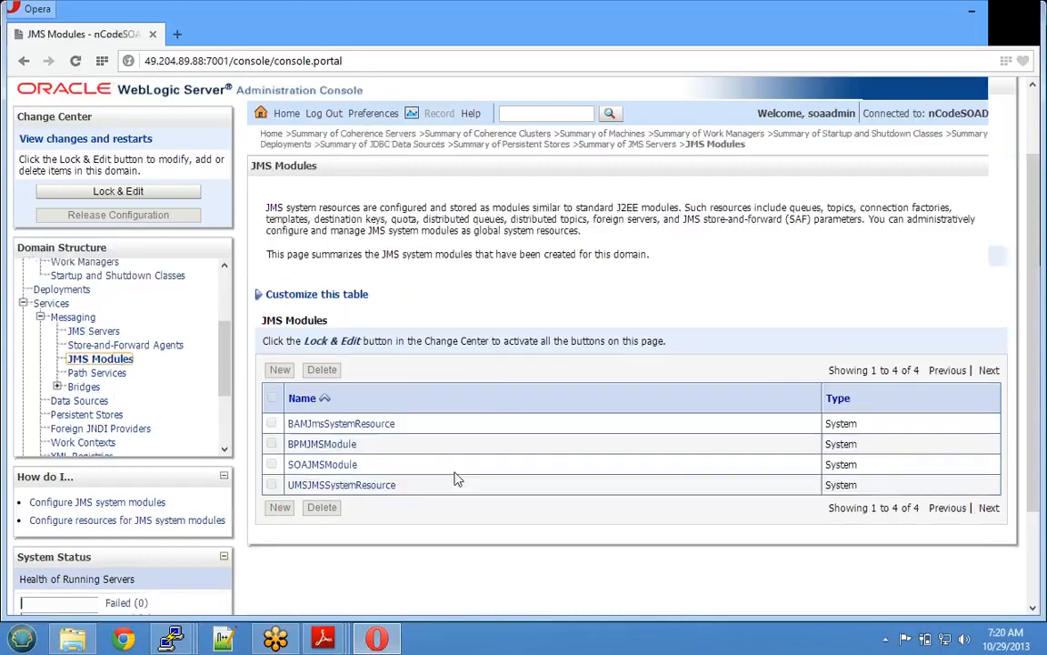
scroll(304, 507, down, 2)
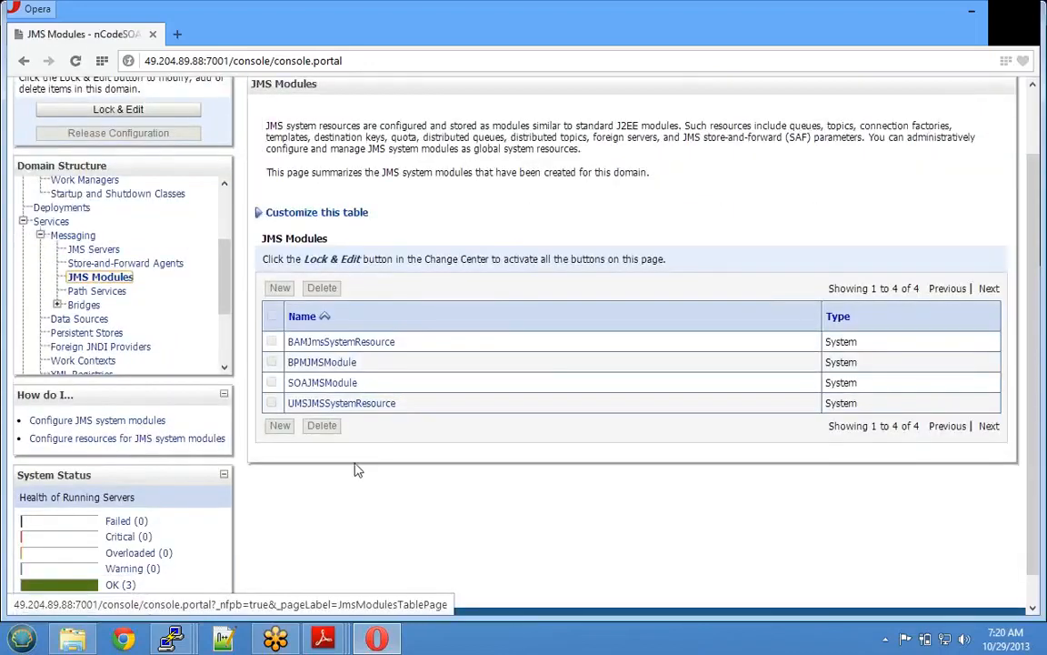
scroll(362, 466, up, 2)
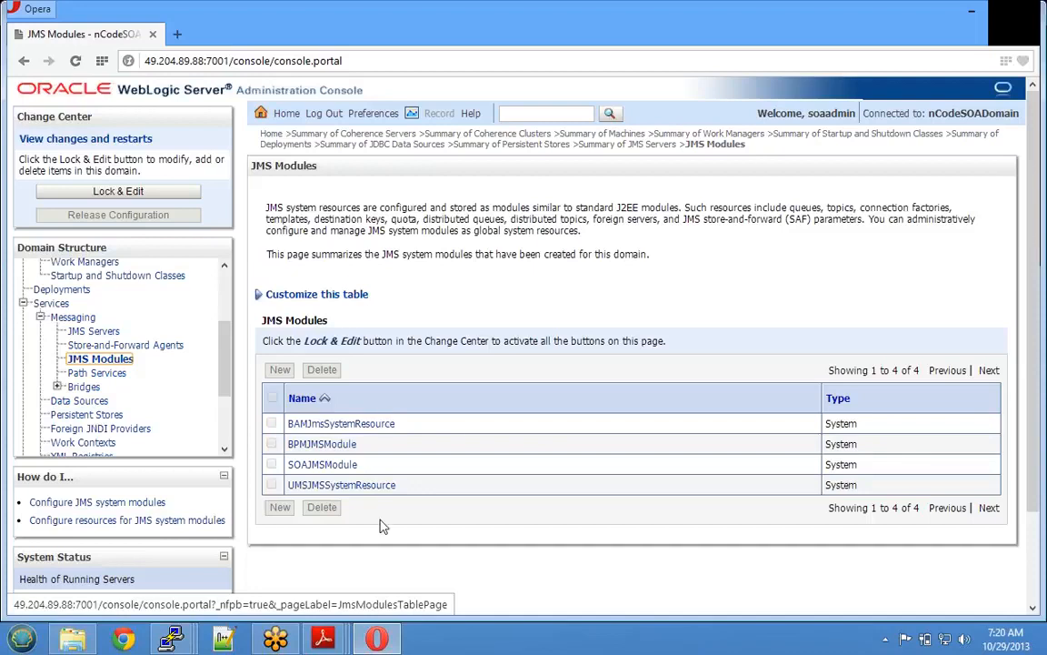
click(311, 466)
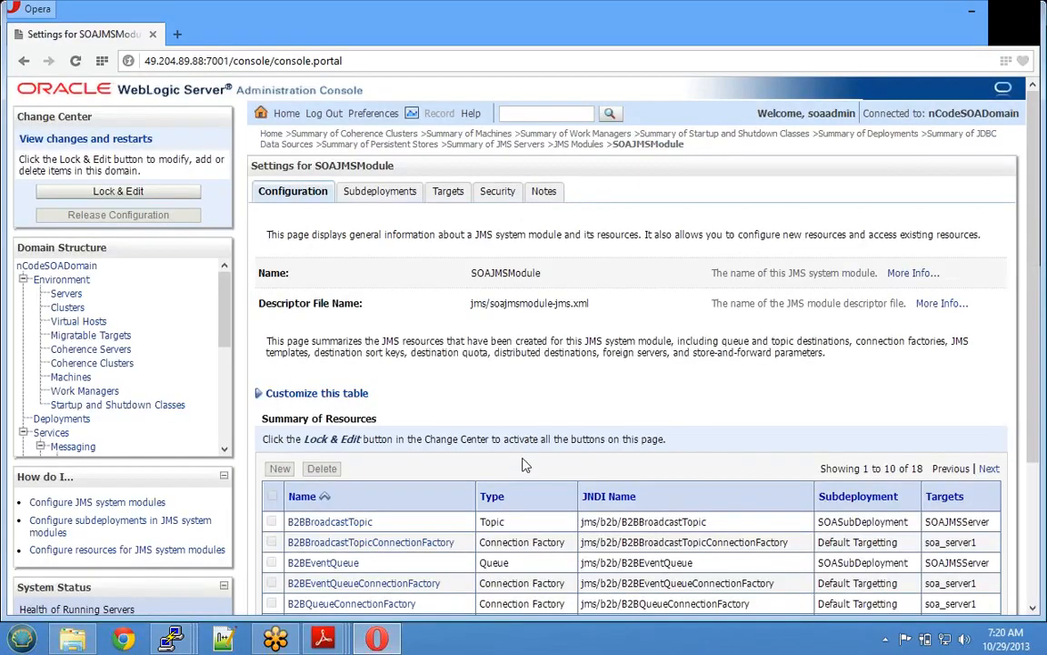
- Review SOAJMSModule's resources, then BAMJmsSystemResource's connection factory and three topics, then open Security Realms
scroll(523, 465, down, 3)
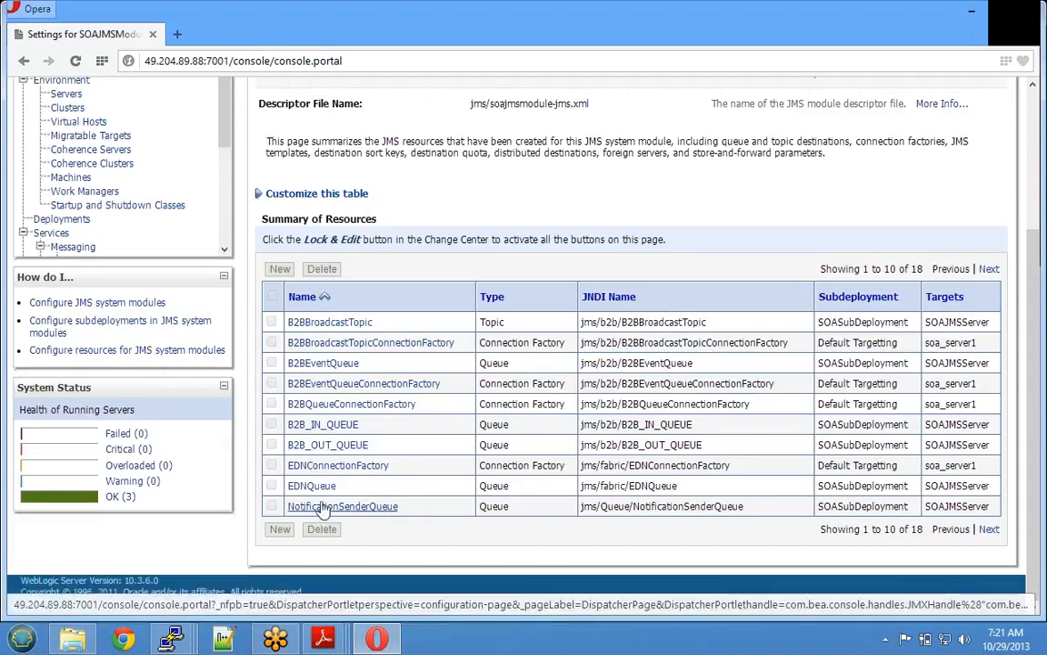
scroll(141, 218, down, 2)
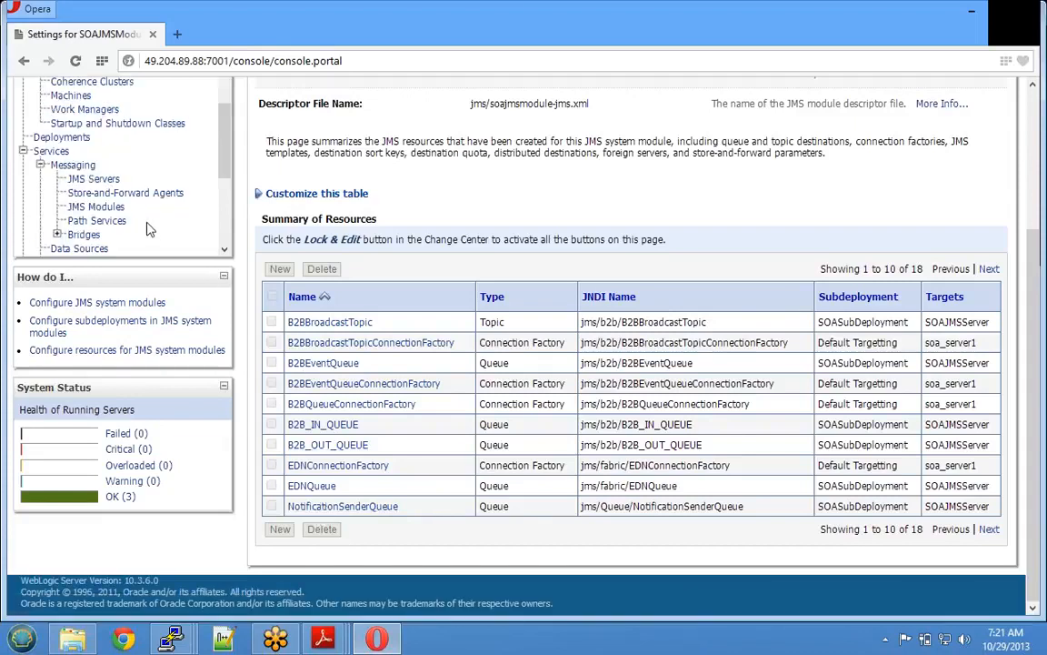
click(96, 207)
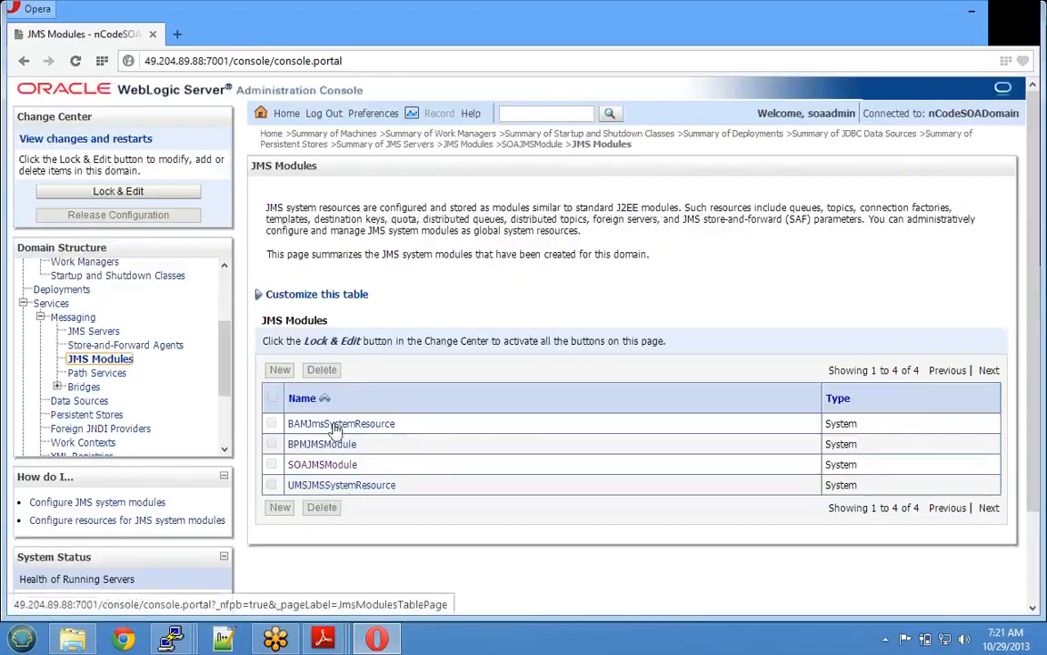
click(337, 425)
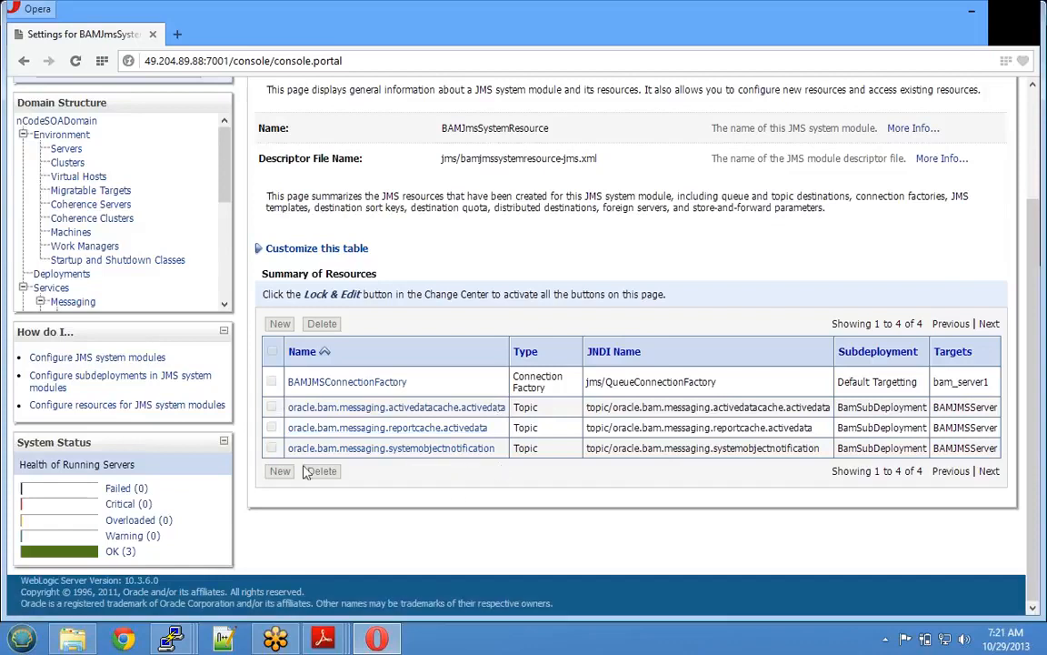
scroll(147, 265, up, 1)
drag(225, 260, 223, 361)
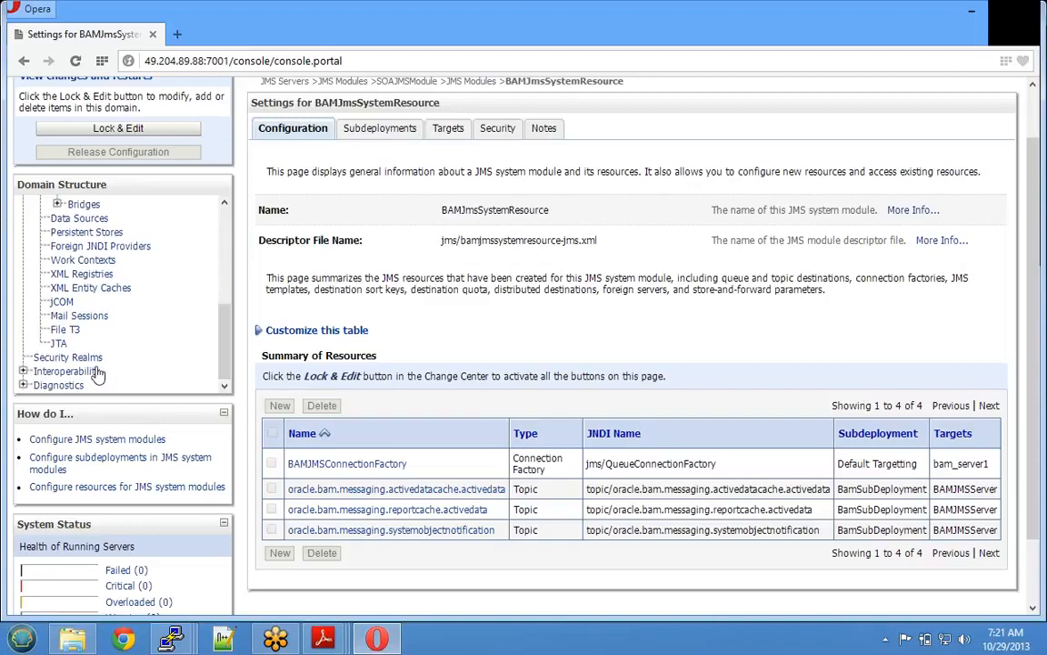
click(69, 358)
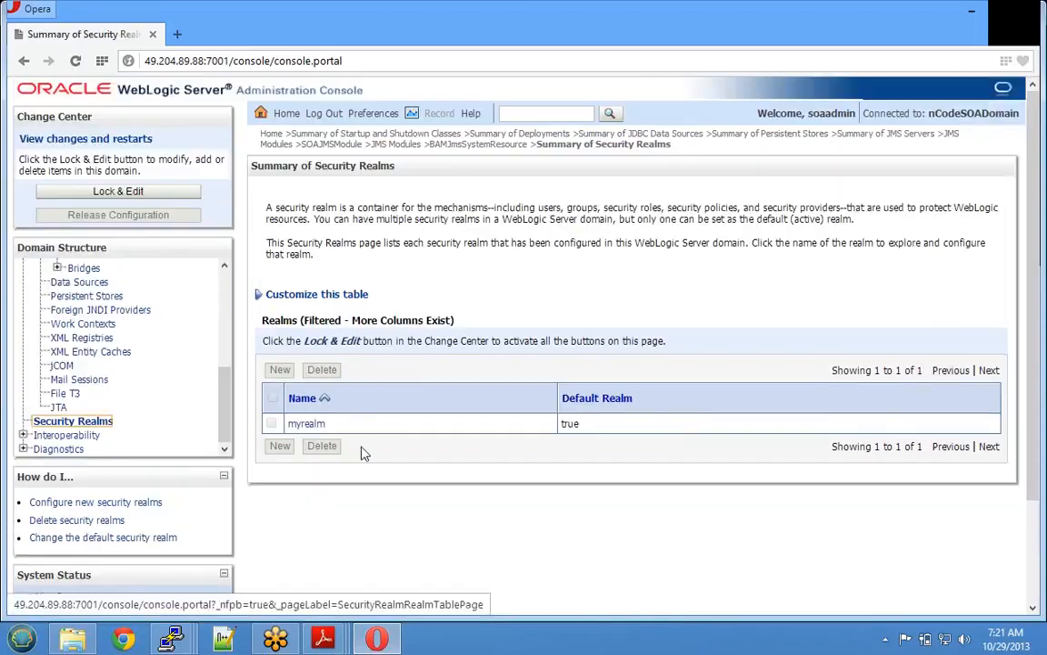
- View myrealm's authentication providers, DefaultAuthenticator and DefaultIdentityAsserter, then start a new Opera tab
click(306, 425)
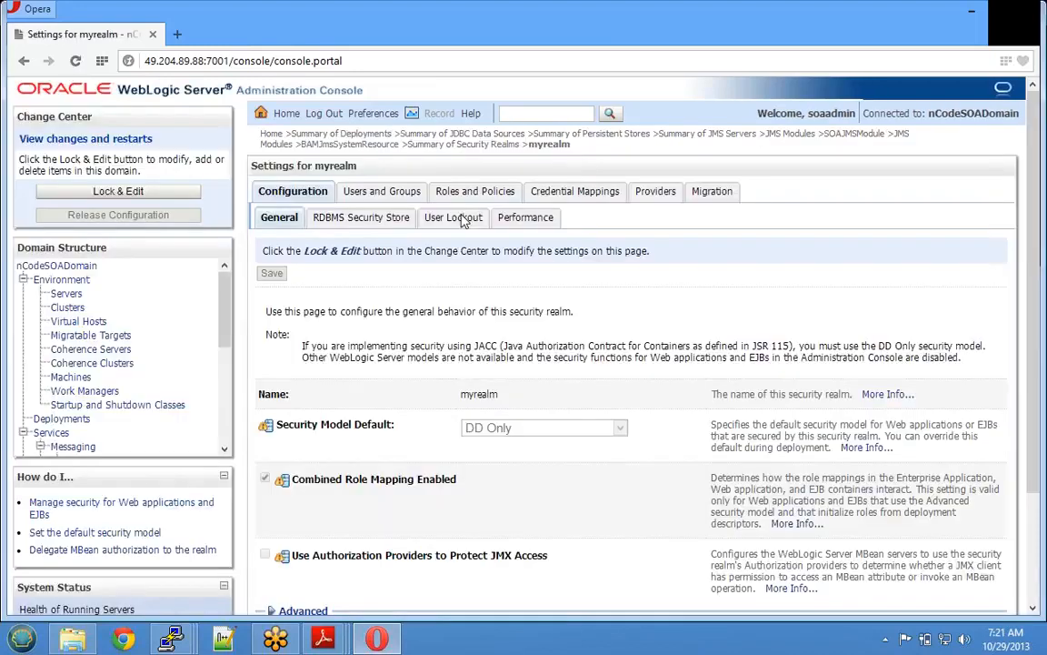
click(652, 192)
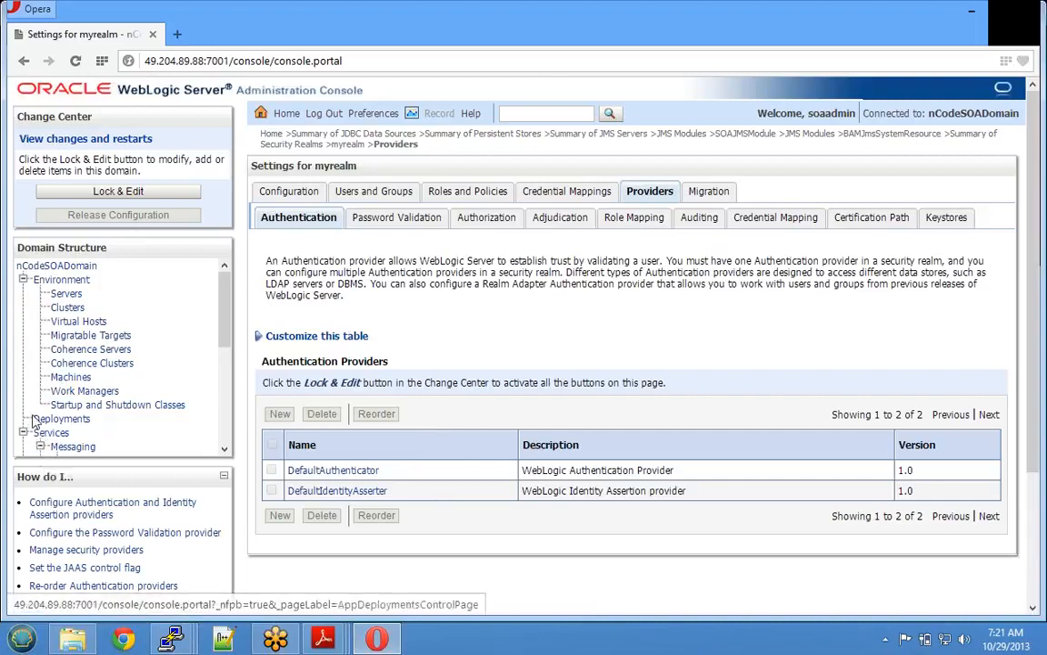
click(180, 405)
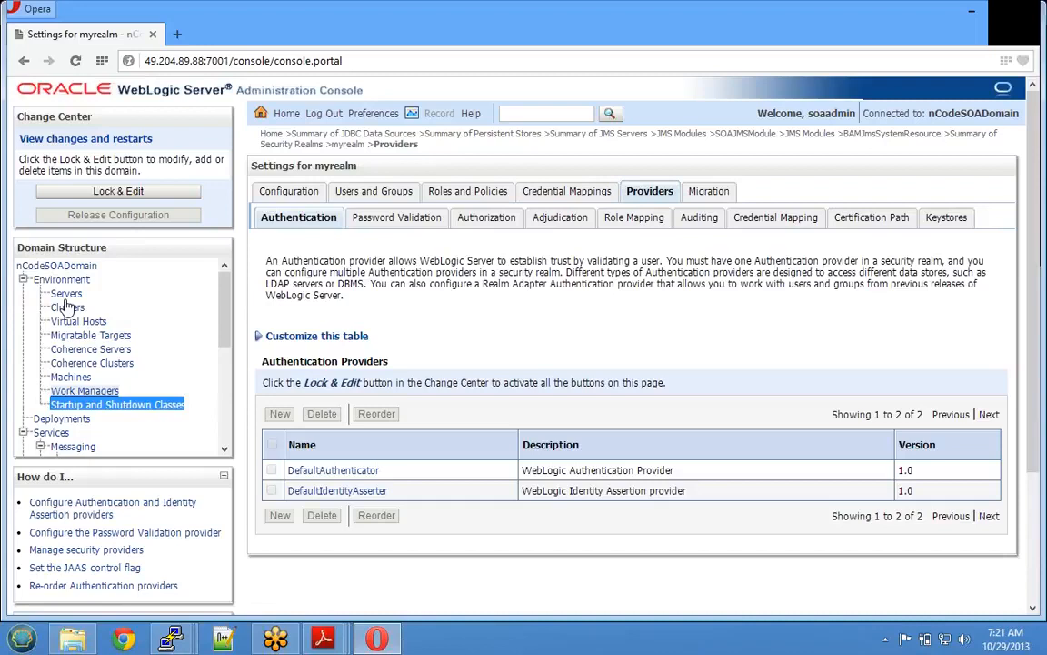
drag(225, 326, 229, 406)
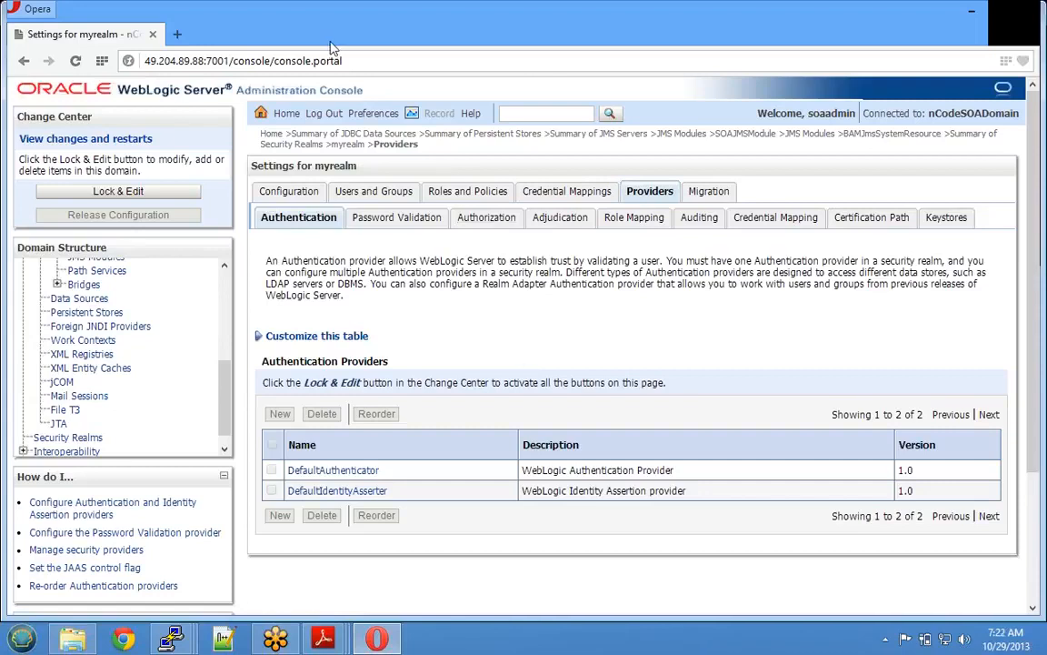
key(ctrl+t)
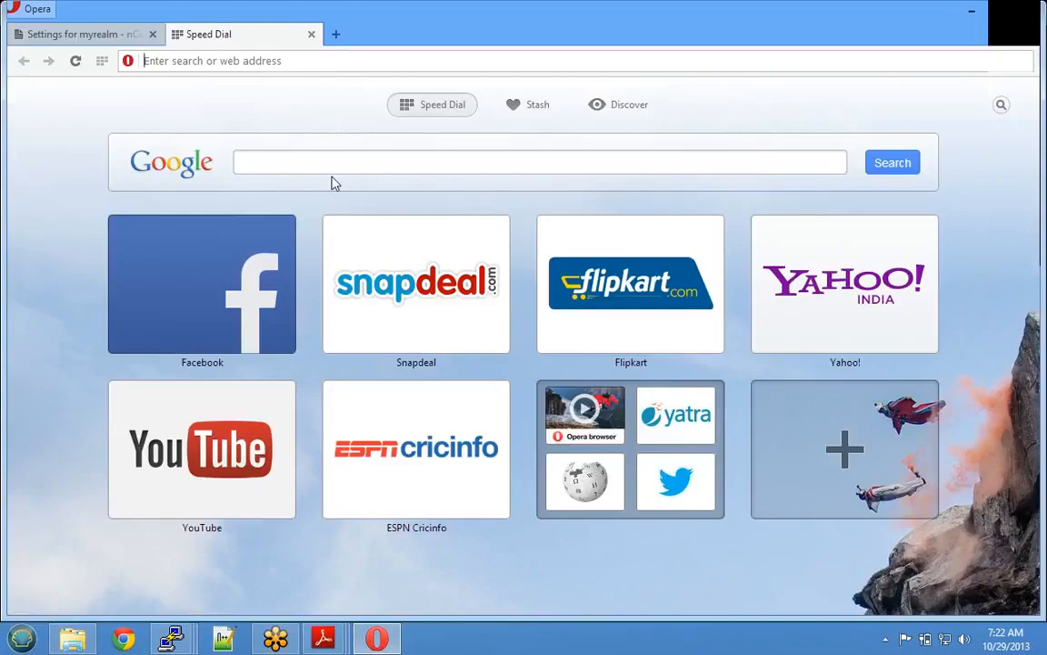
- Load the Enterprise Manager address 49.204.89.88:7001/em in the new tab
text(49.)
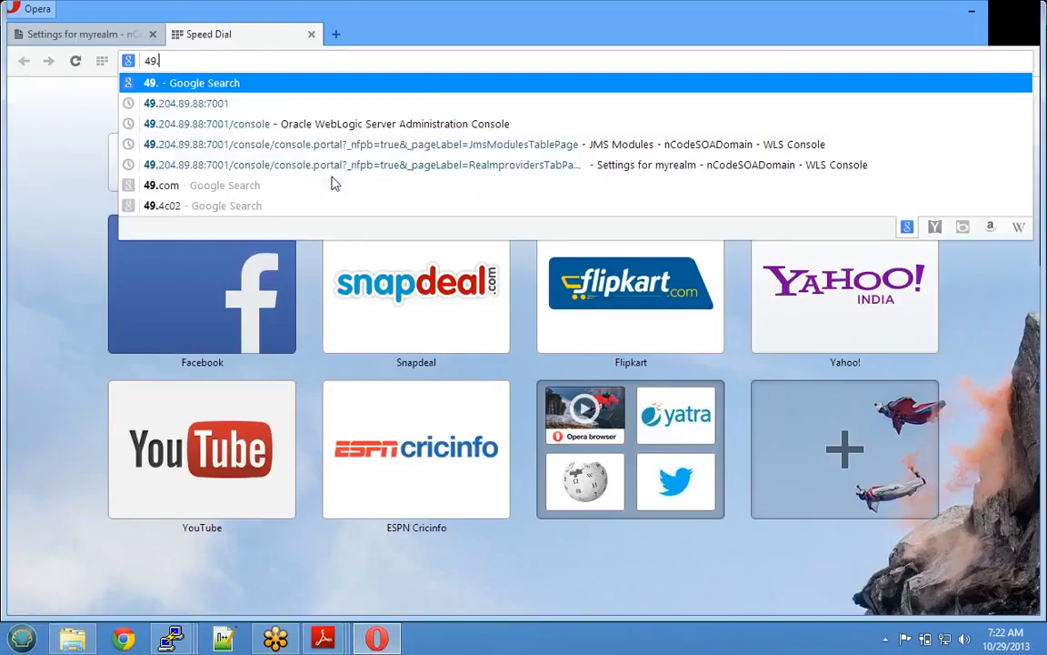
text(204.)
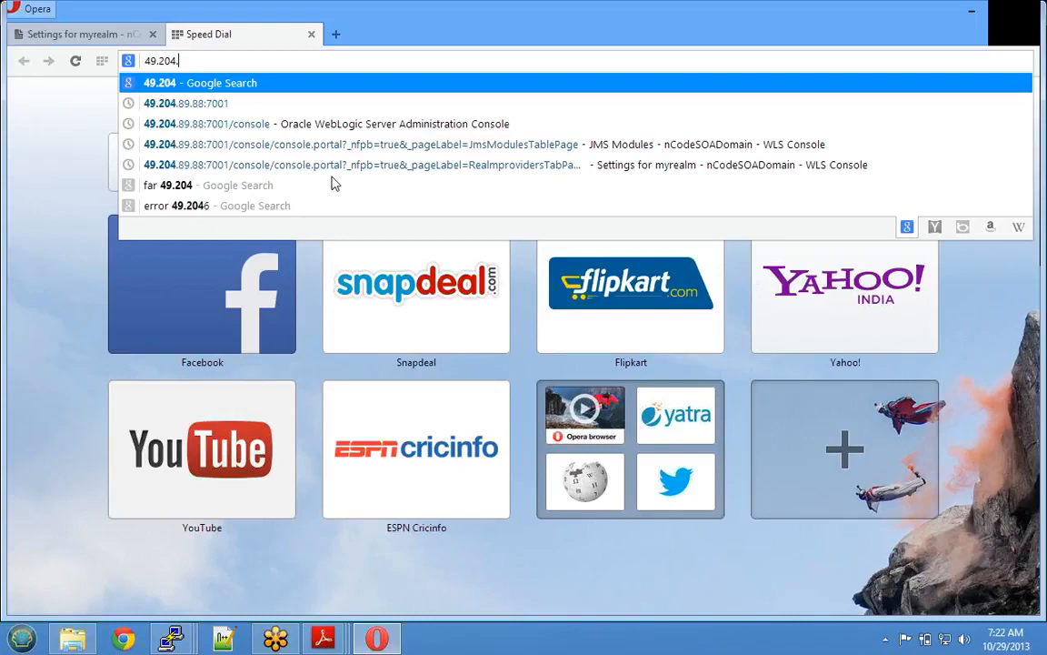
text(89.)
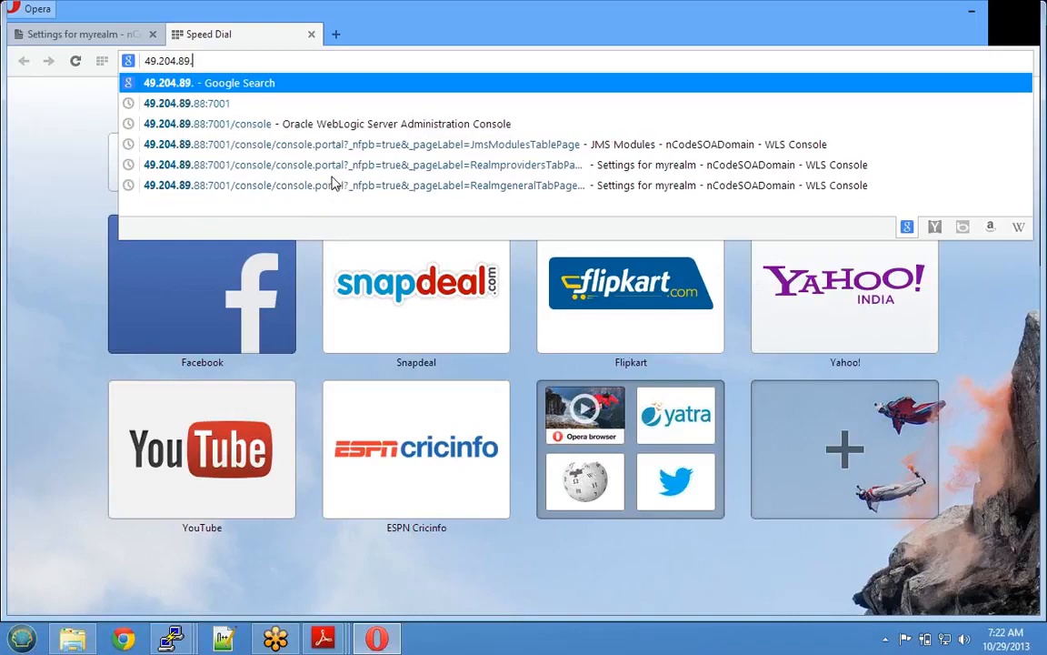
text(88/)
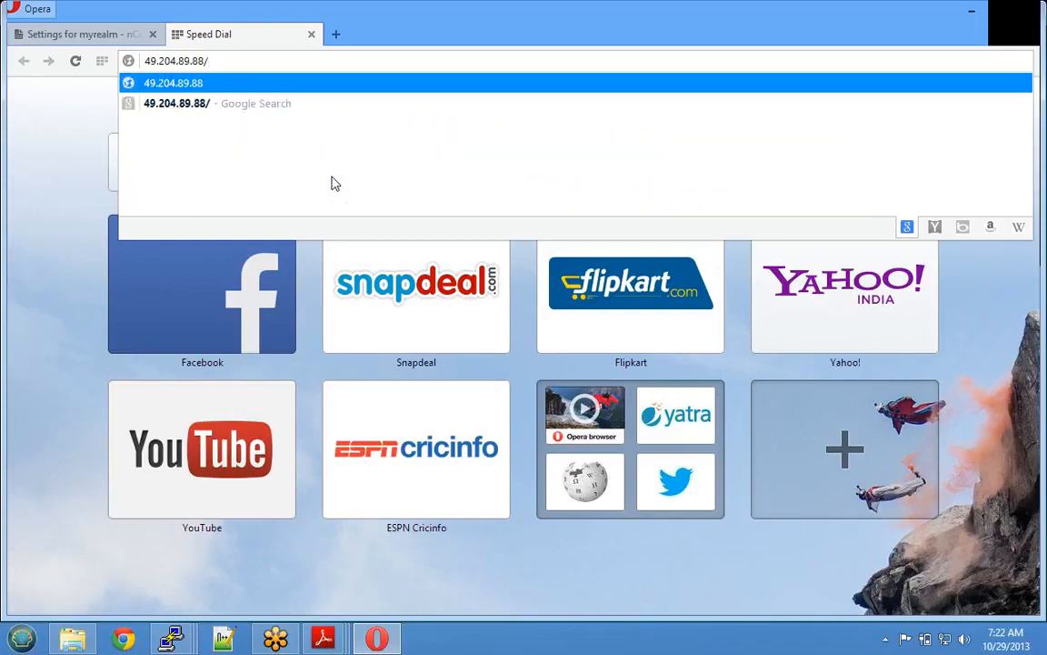
key(BackSpace)
text(:7000)
key(BackSpace)
text(1)
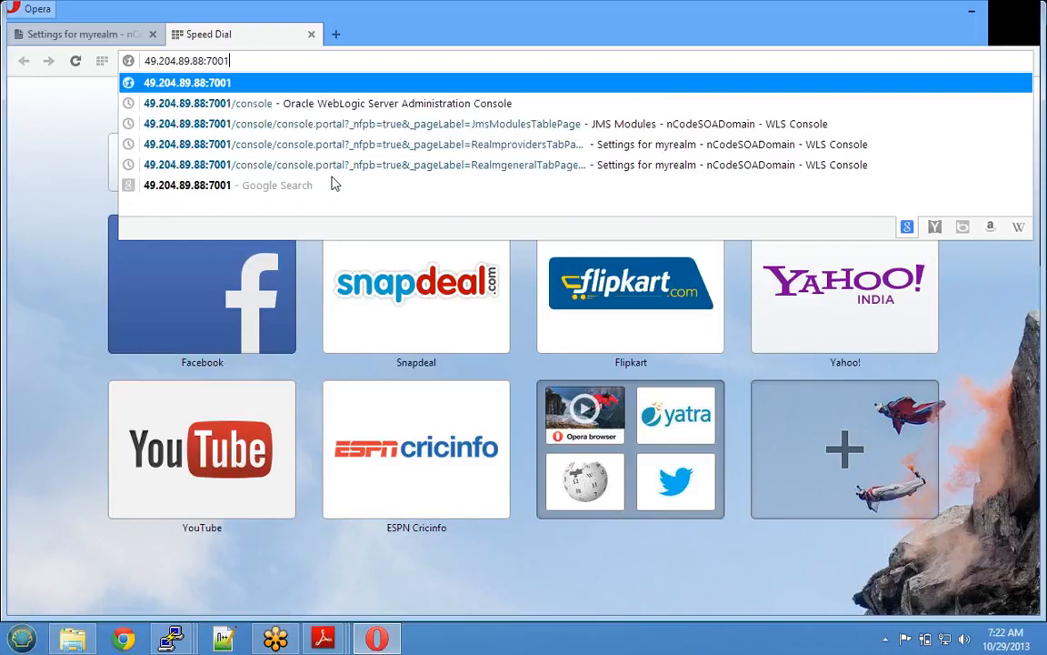
text(/em)
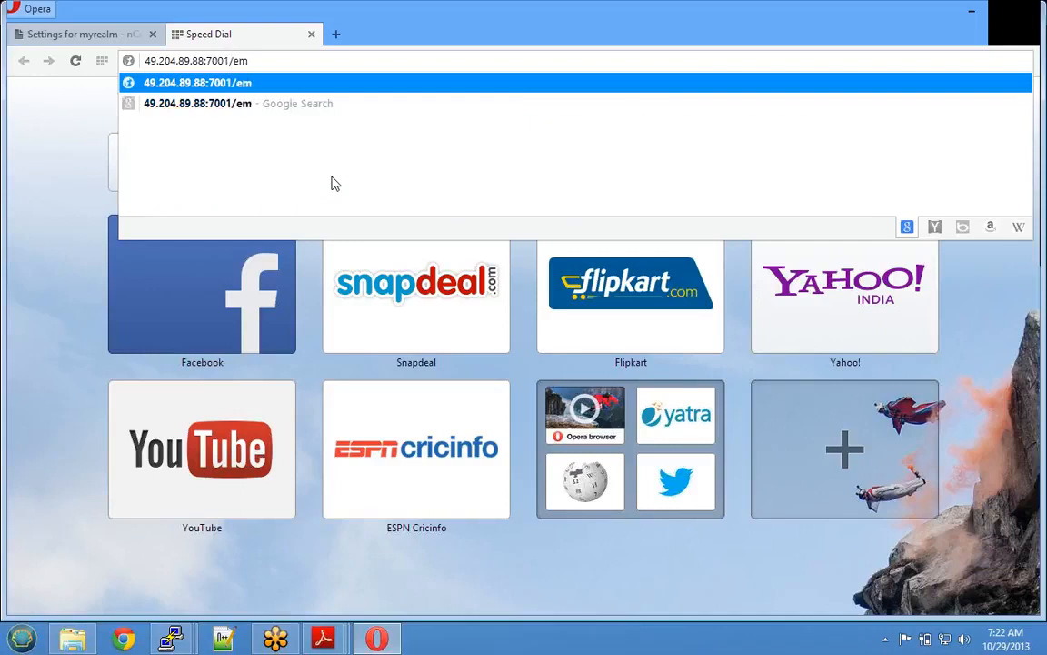
key(Return)
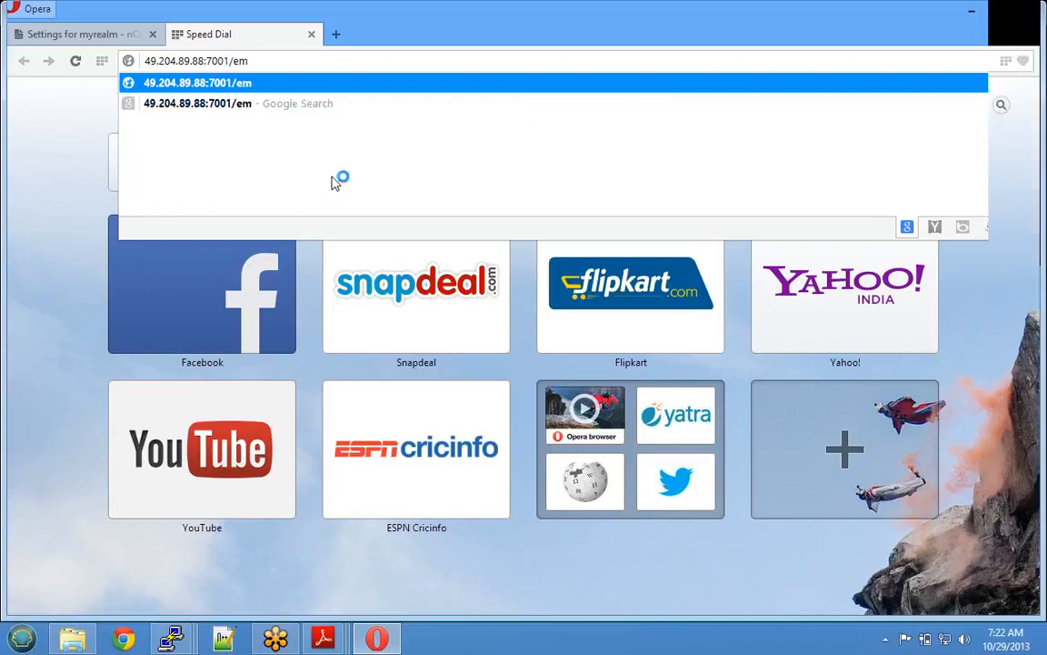
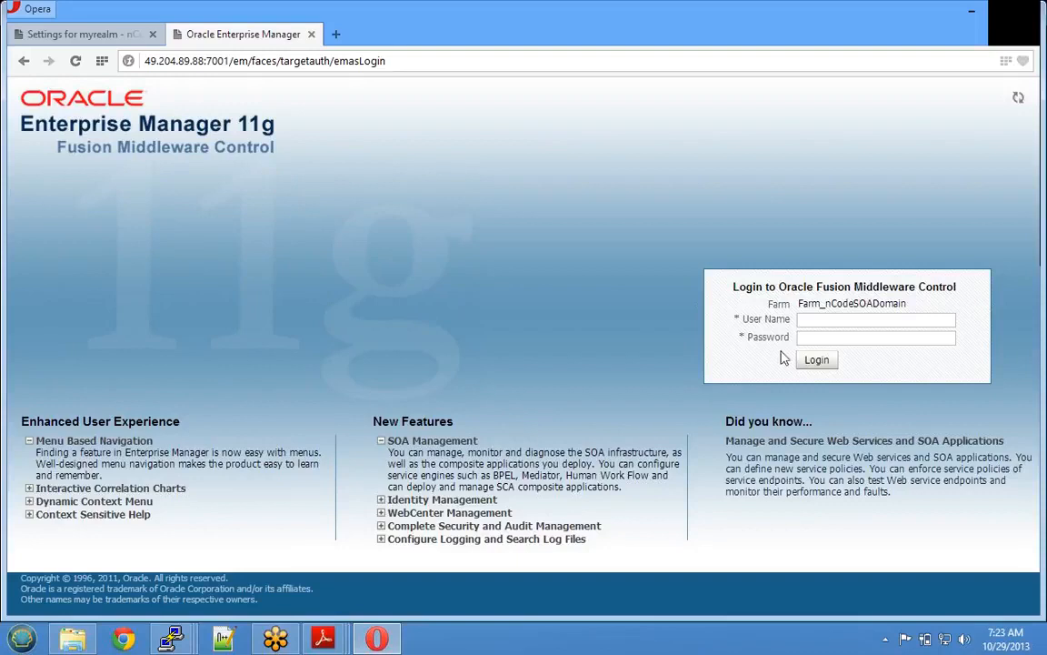
- Log in to the farm console as soaadmin with the admin password, then bring up the domain-creation PDF
click(872, 320)
text(soaadmin)
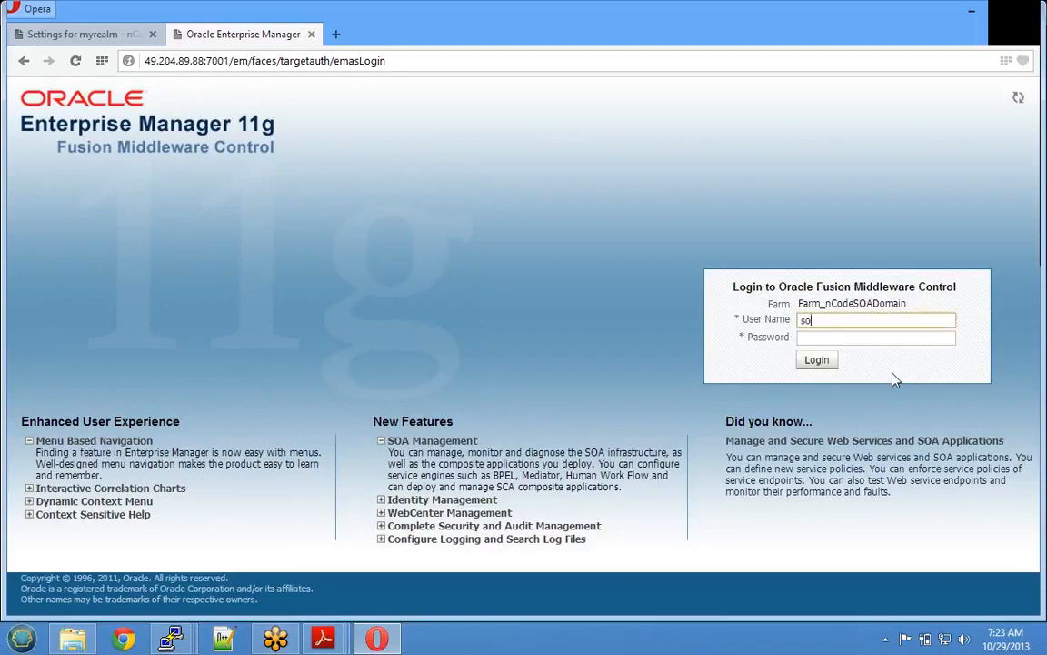
key(Tab)
text(••••••••••)
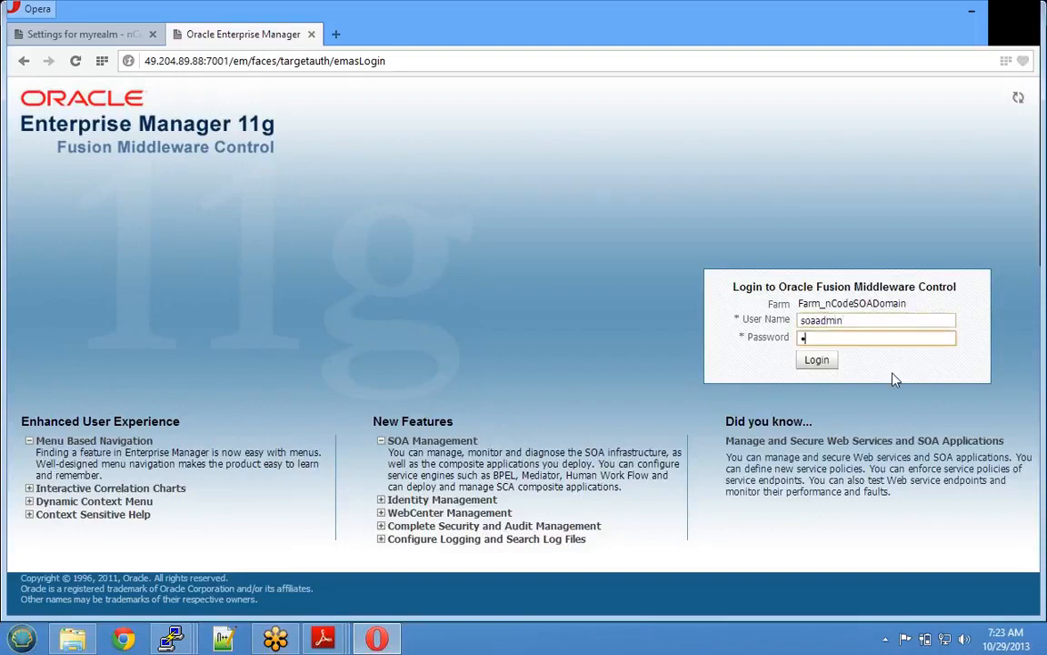
text(•)
click(816, 362)
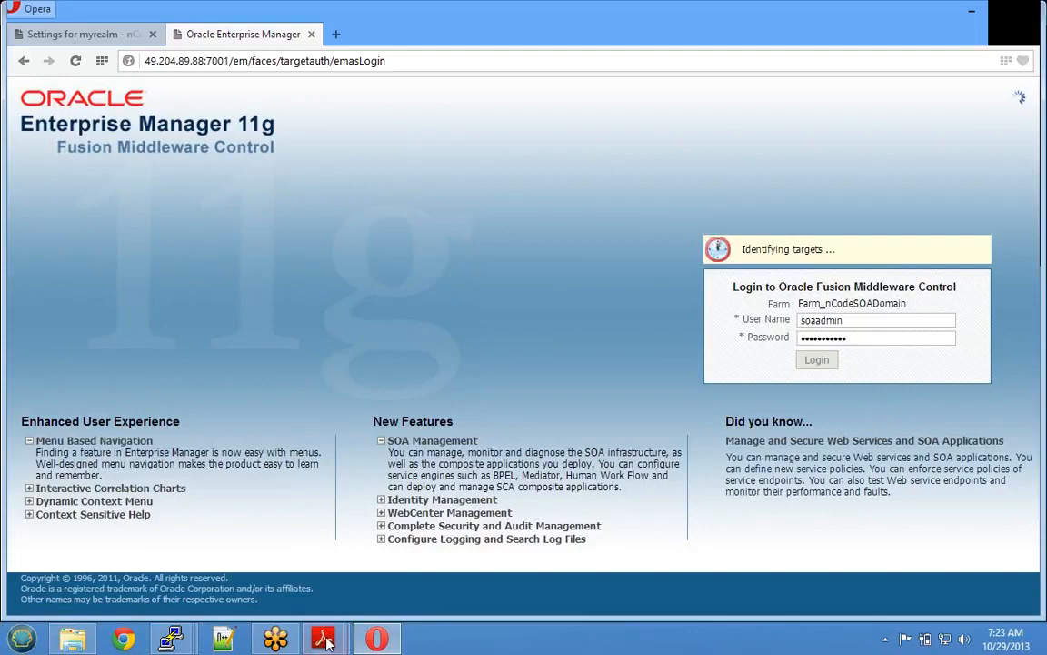
mouse_move(323, 642)
click(109, 568)
- Review the PDF guide's Select Domain Source page, then minimize Adobe Reader
scroll(427, 337, up, 1)
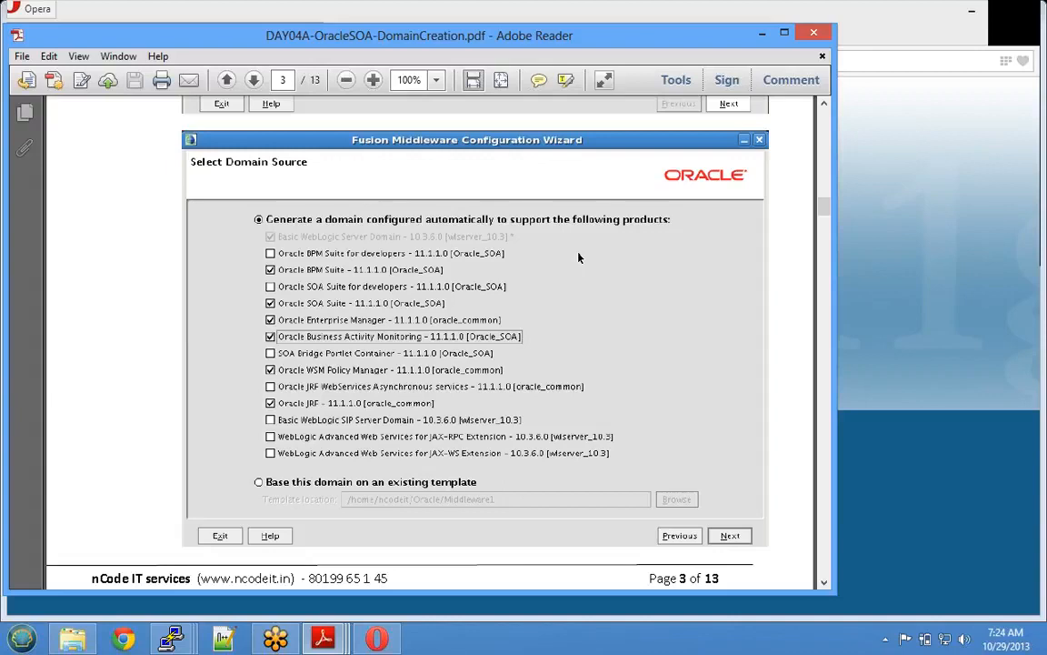
click(762, 35)
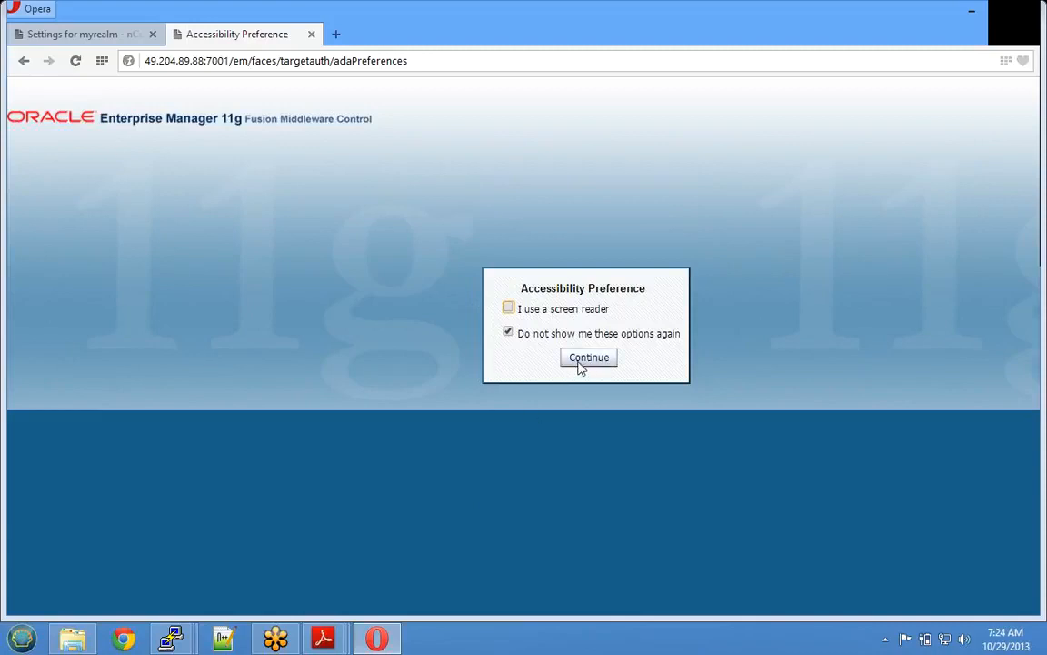
- Continue past the Accessibility Preference page with 'Do not show me these options again' left checked
click(579, 363)
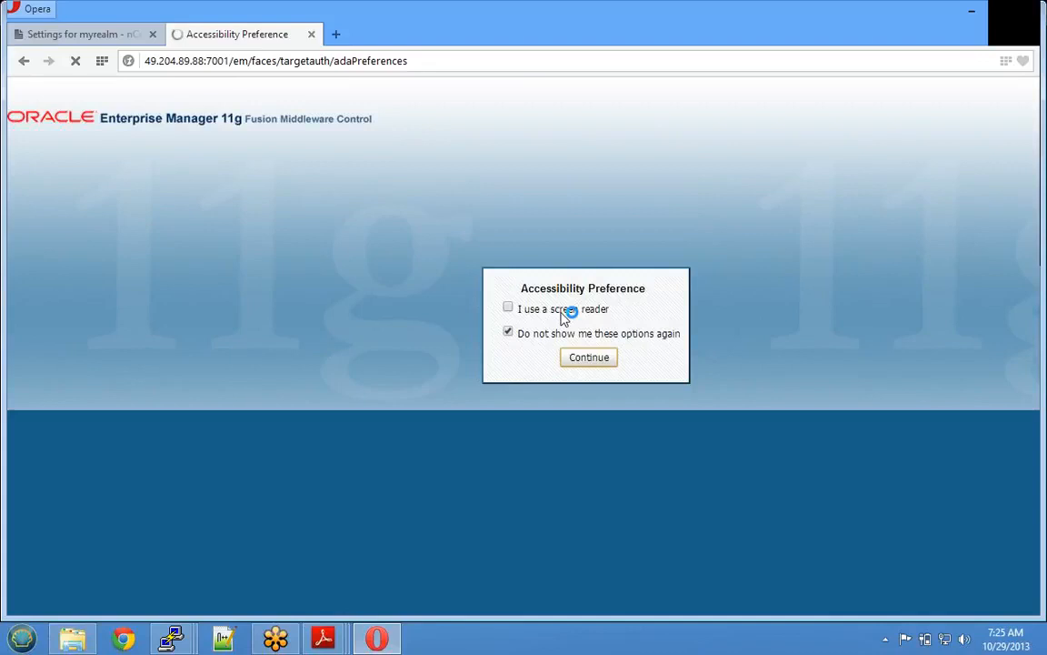
mouse_move(169, 640)
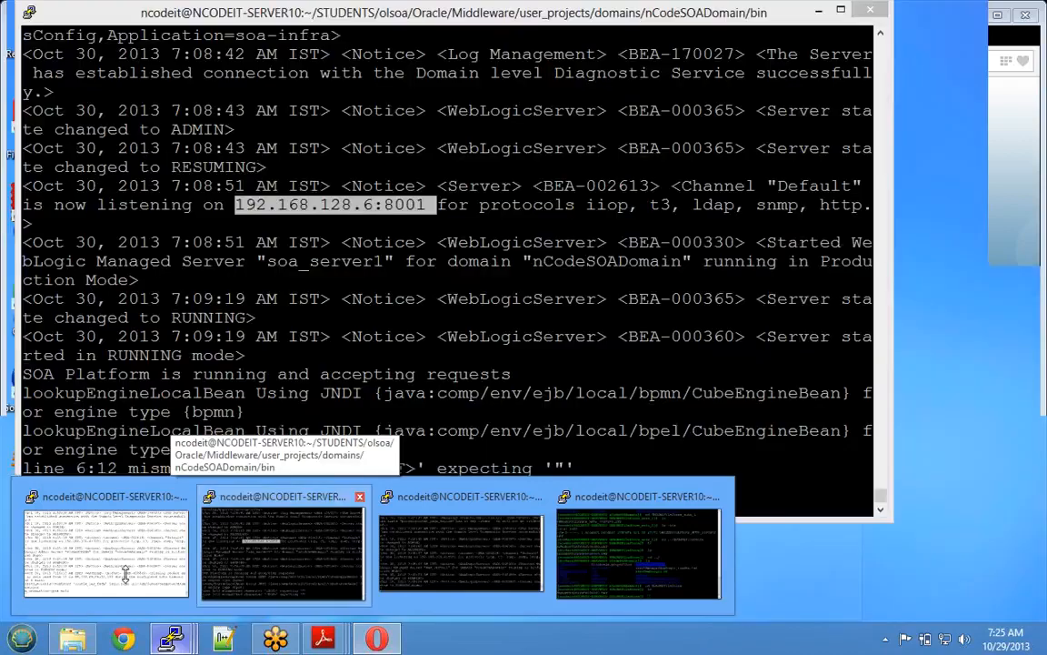
- Select the login page URL in the admin server's PuTTY log, then minimize the terminal
click(124, 569)
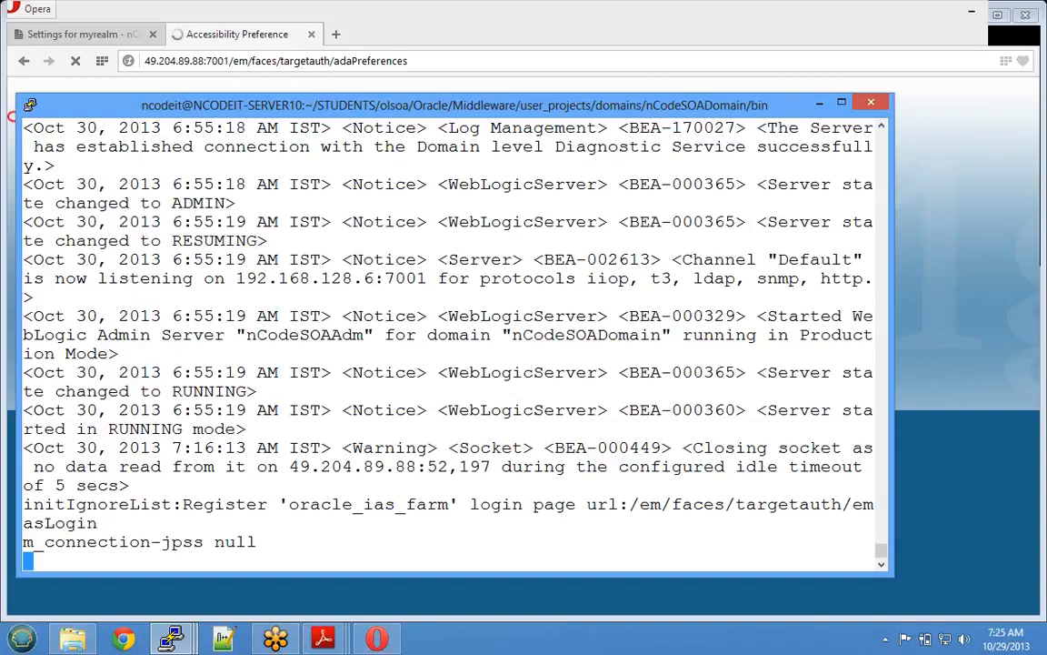
drag(470, 503, 874, 503)
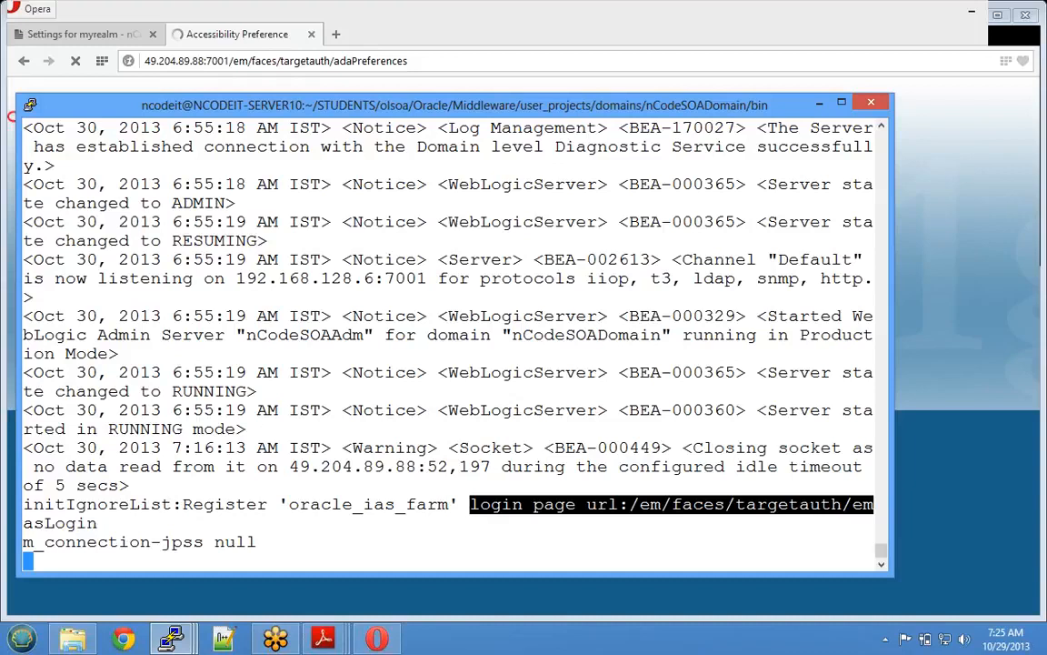
click(821, 105)
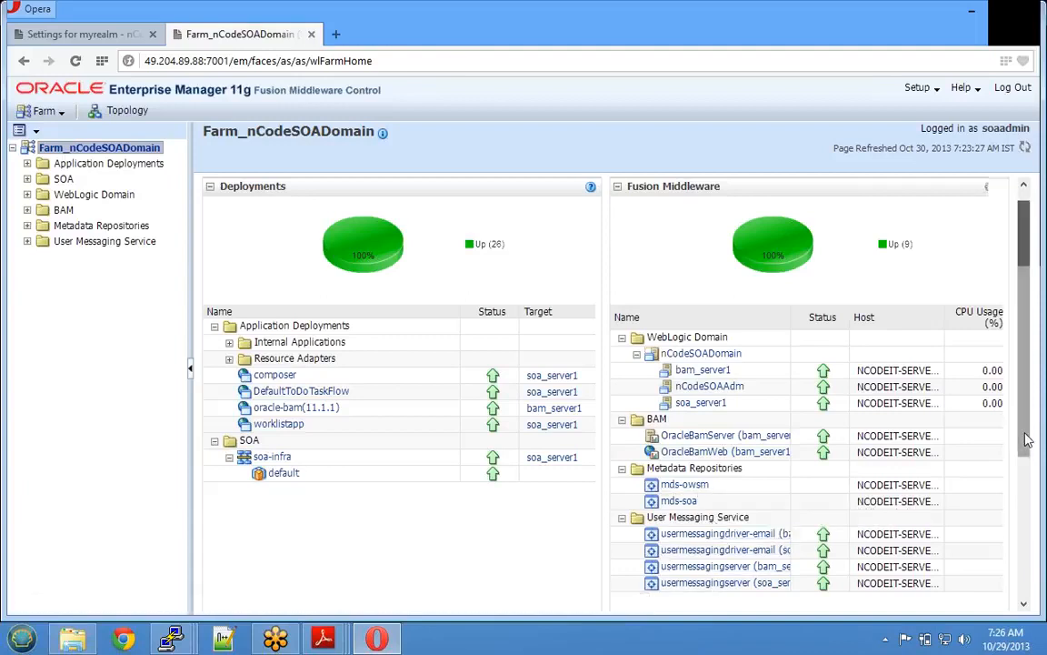
- Scroll the farm home page and open the SOA folder page listing soa-infra
scroll(1026, 440, down, 5)
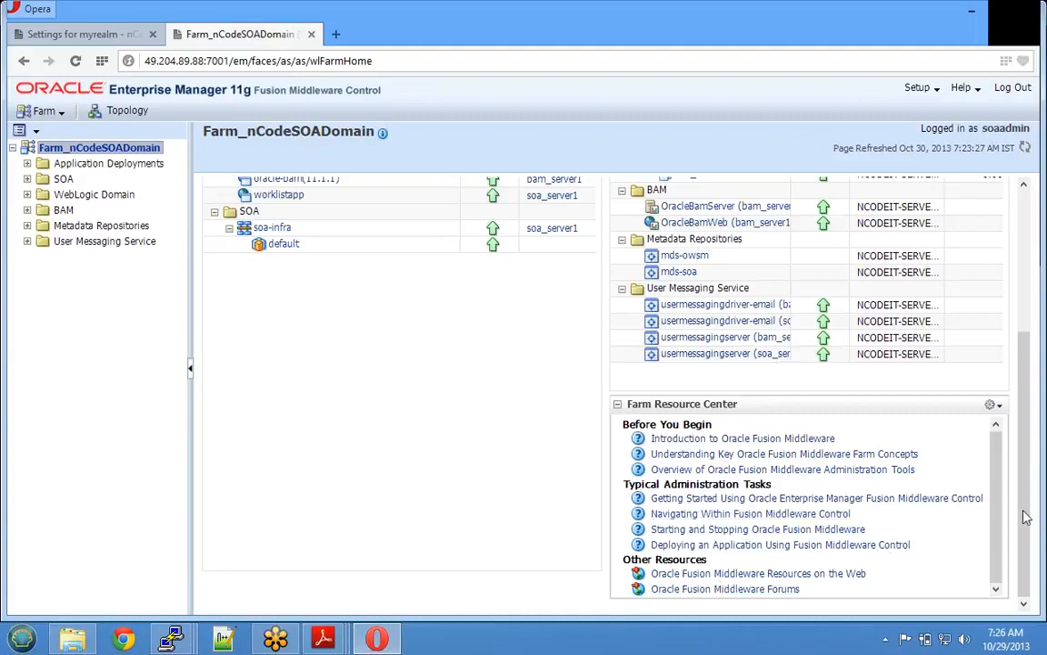
scroll(1025, 443, up, 5)
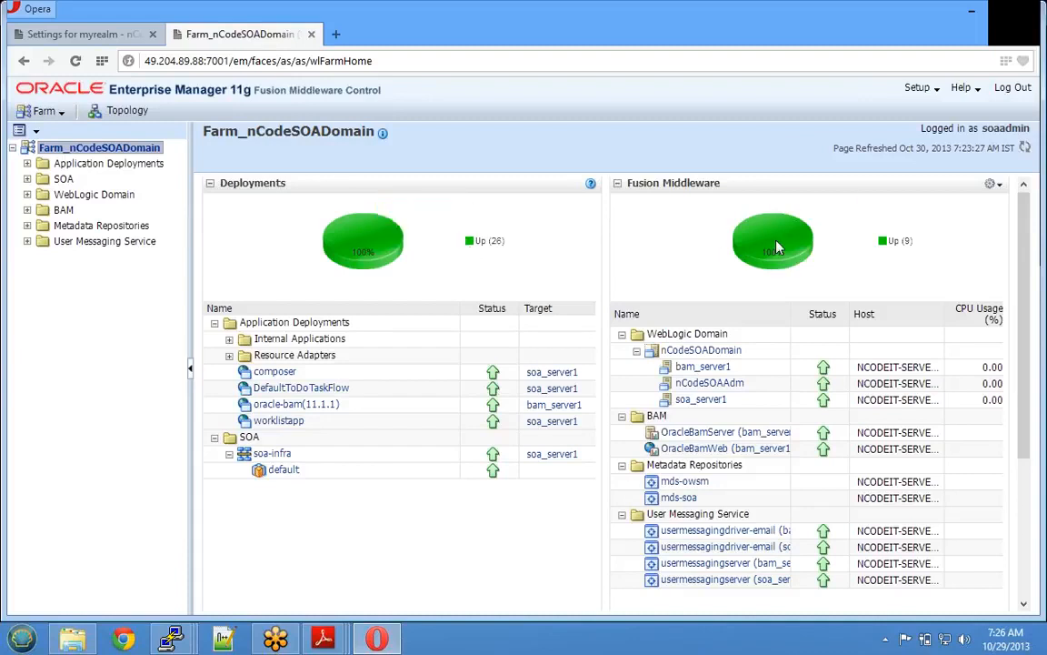
mouse_move(777, 246)
click(63, 178)
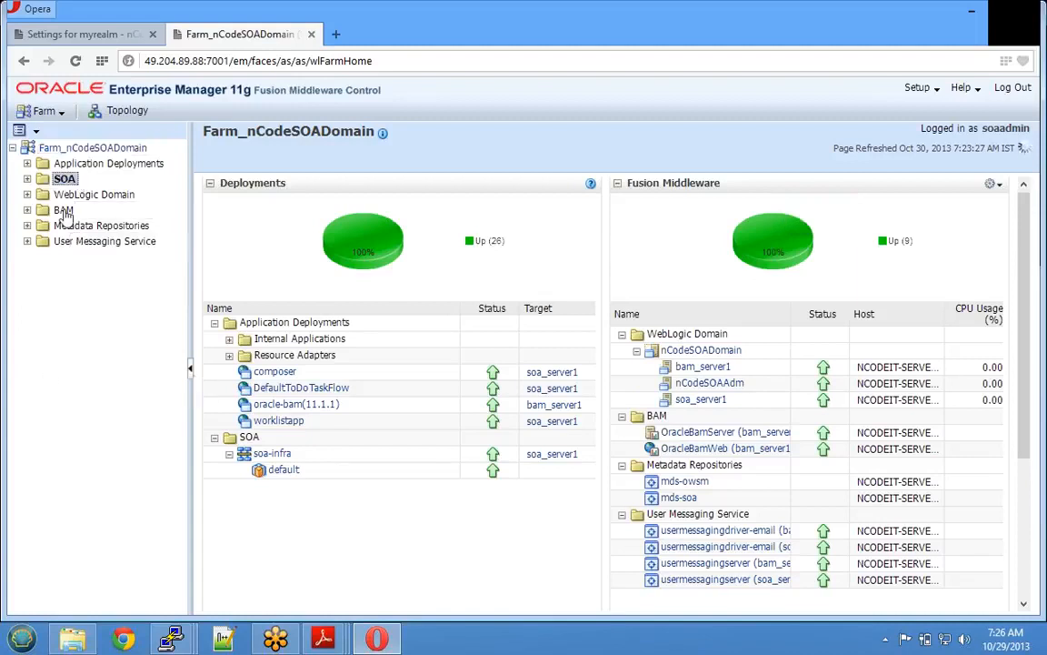
click(63, 209)
click(63, 179)
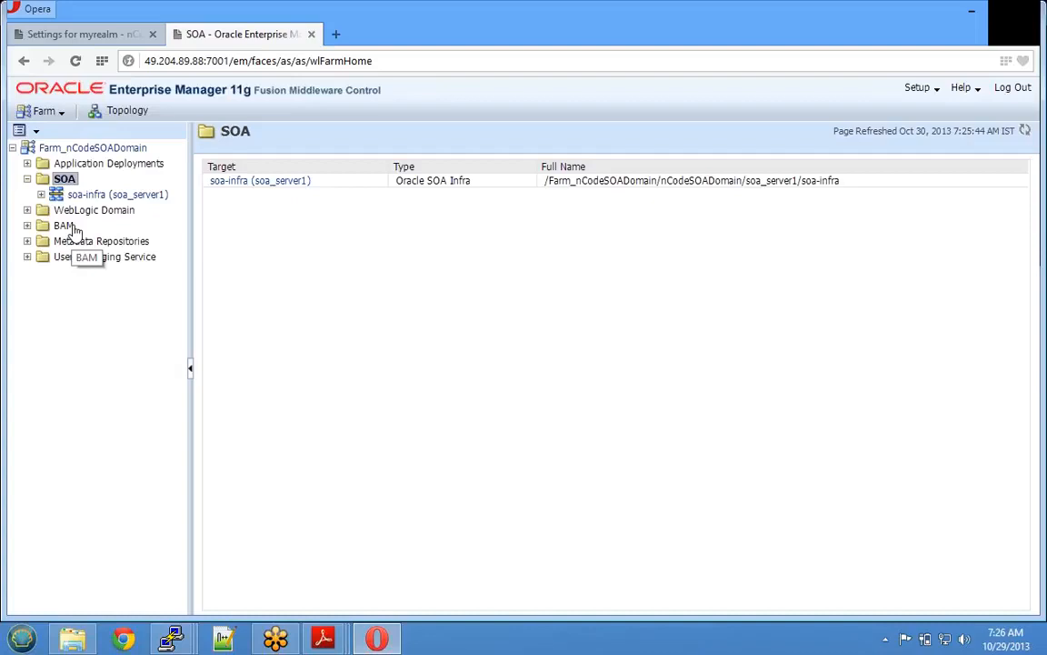
- Browse nCodeSOADomain's servers under WebLogic Domain, then expand User Messaging Service
click(27, 180)
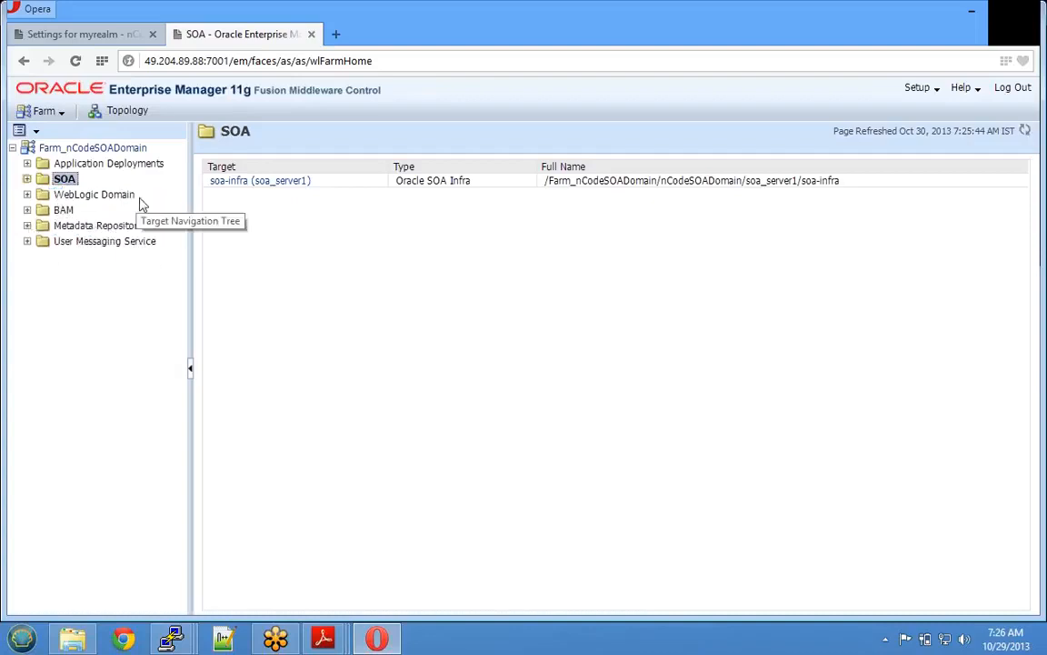
click(27, 196)
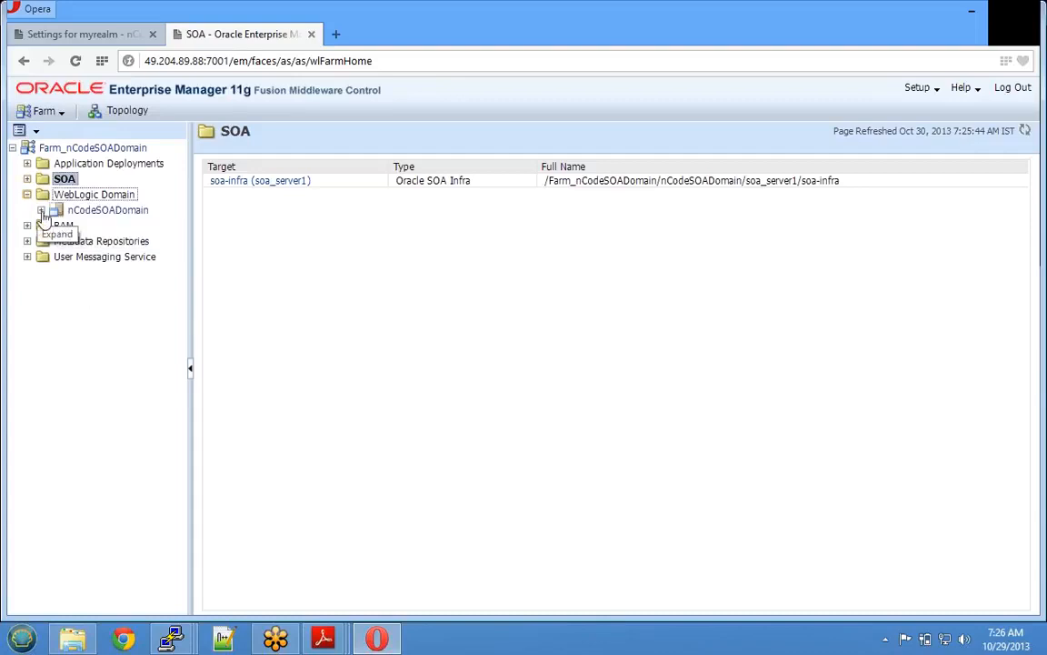
click(40, 210)
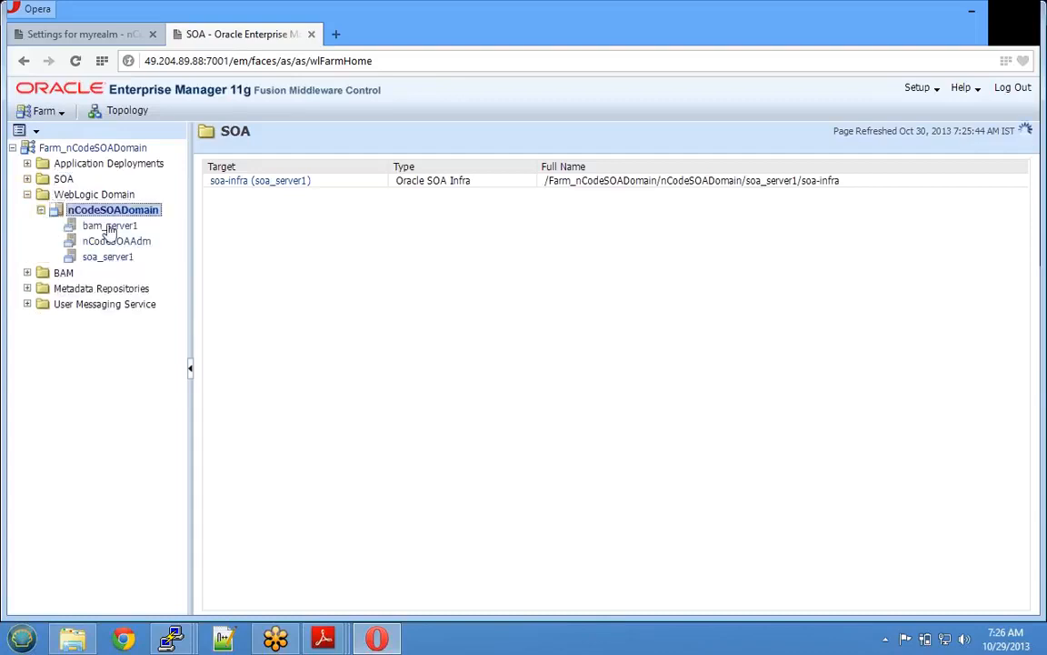
click(105, 259)
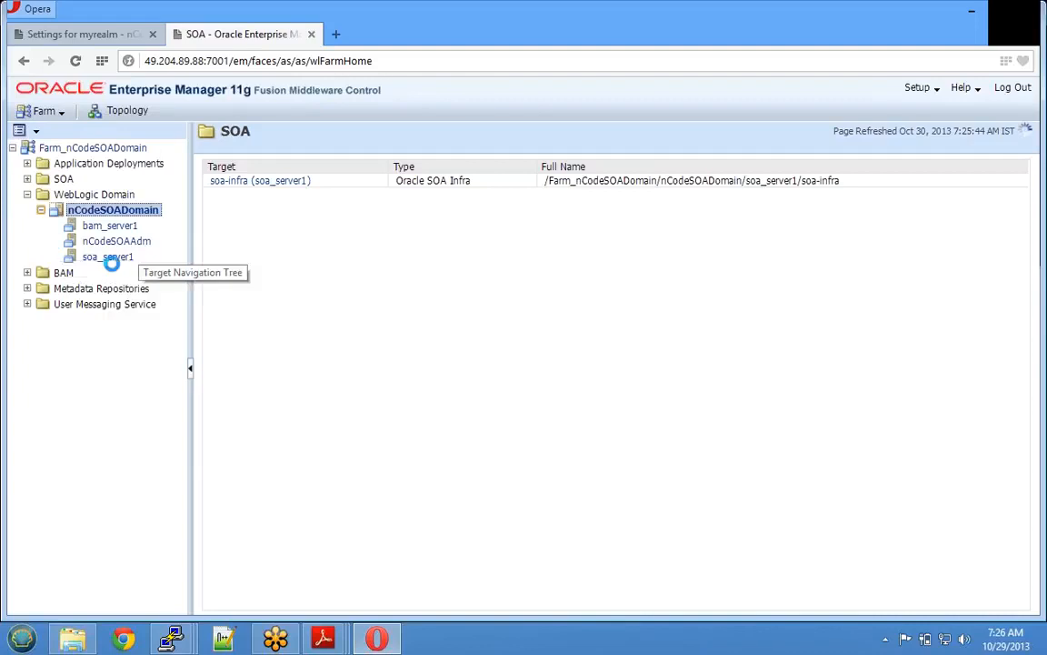
click(28, 195)
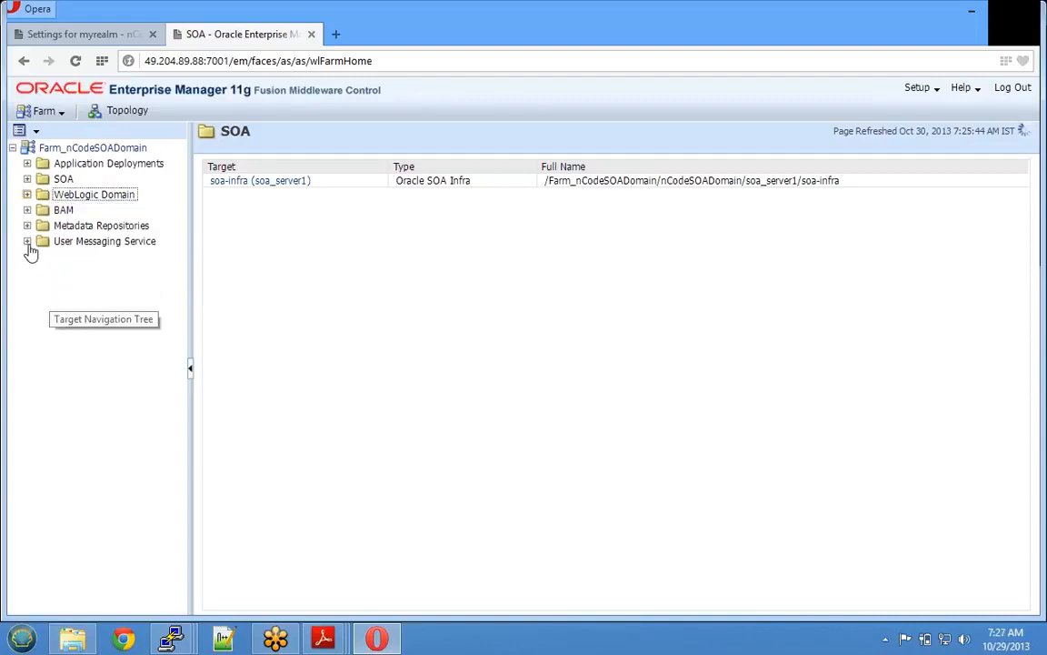
click(28, 242)
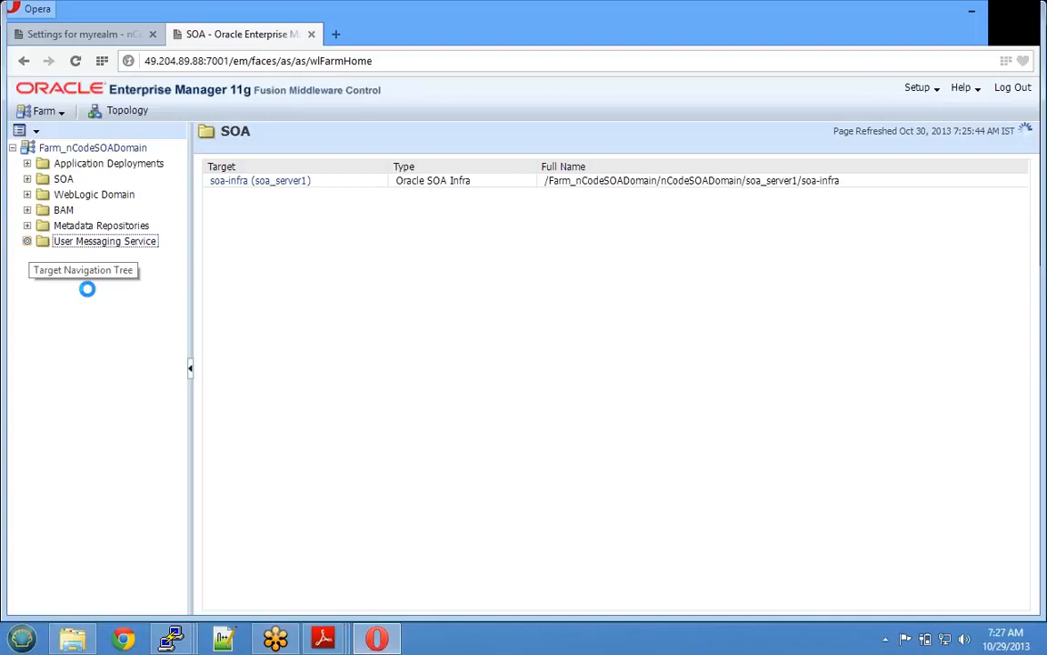
- Review nCodeSOADomain's Servers and Deployments panels, then expand SOA to show soa-infra
click(29, 180)
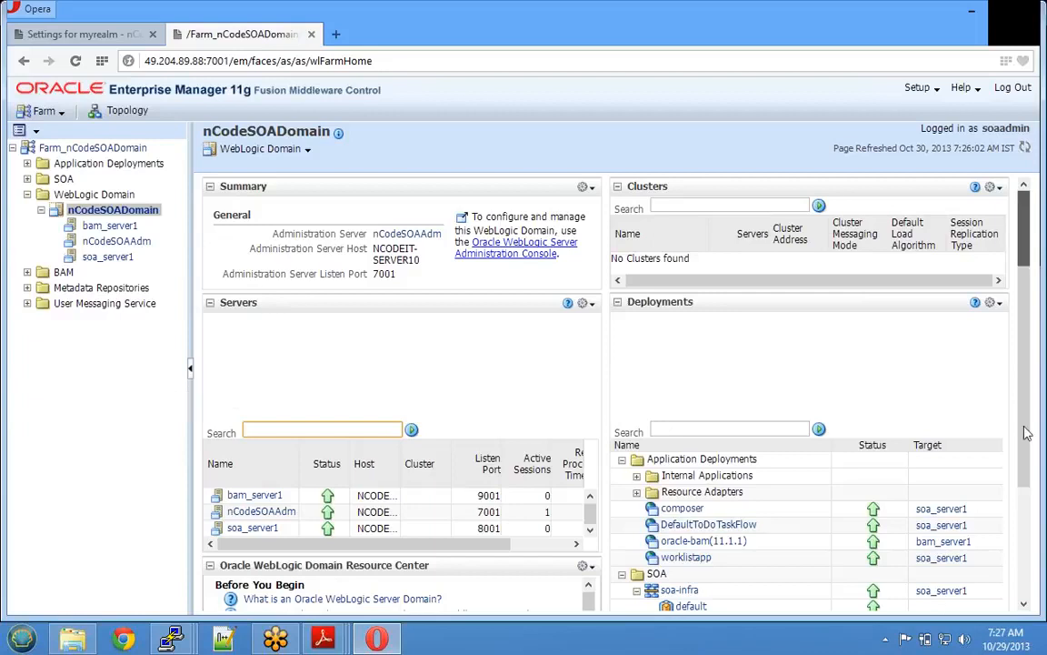
scroll(1024, 545, down, 3)
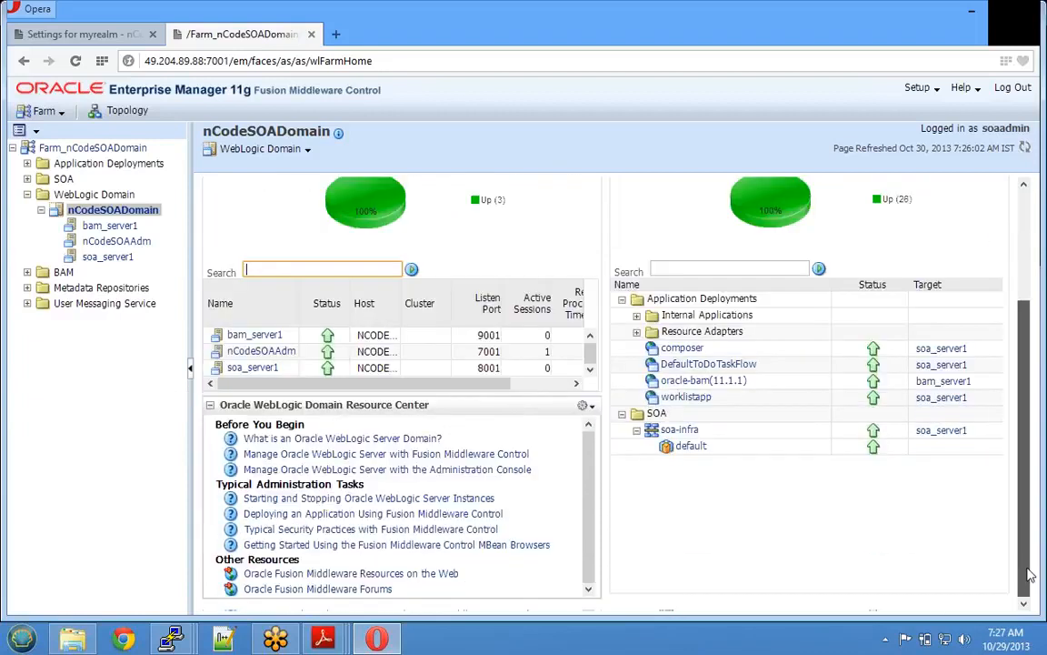
drag(1025, 531, 1025, 513)
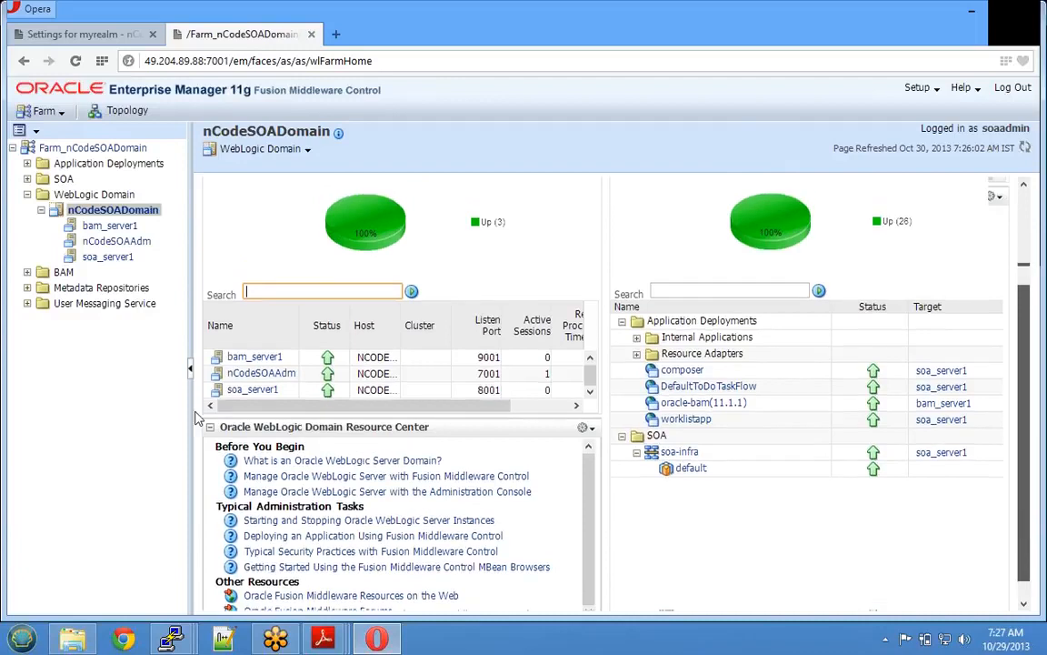
scroll(198, 418, up, 3)
click(28, 194)
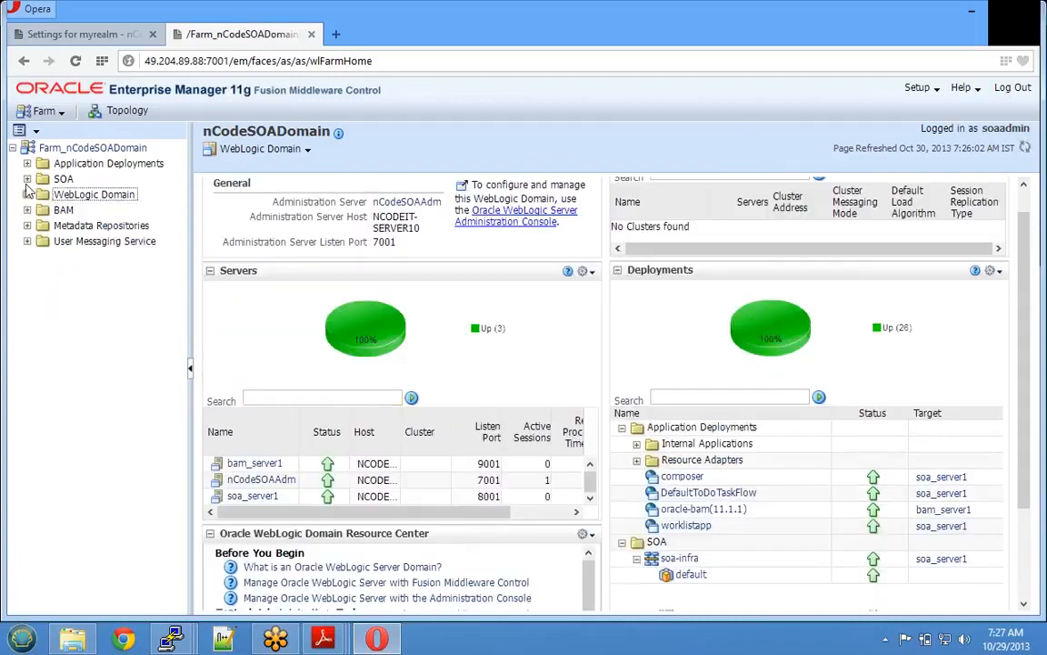
click(28, 179)
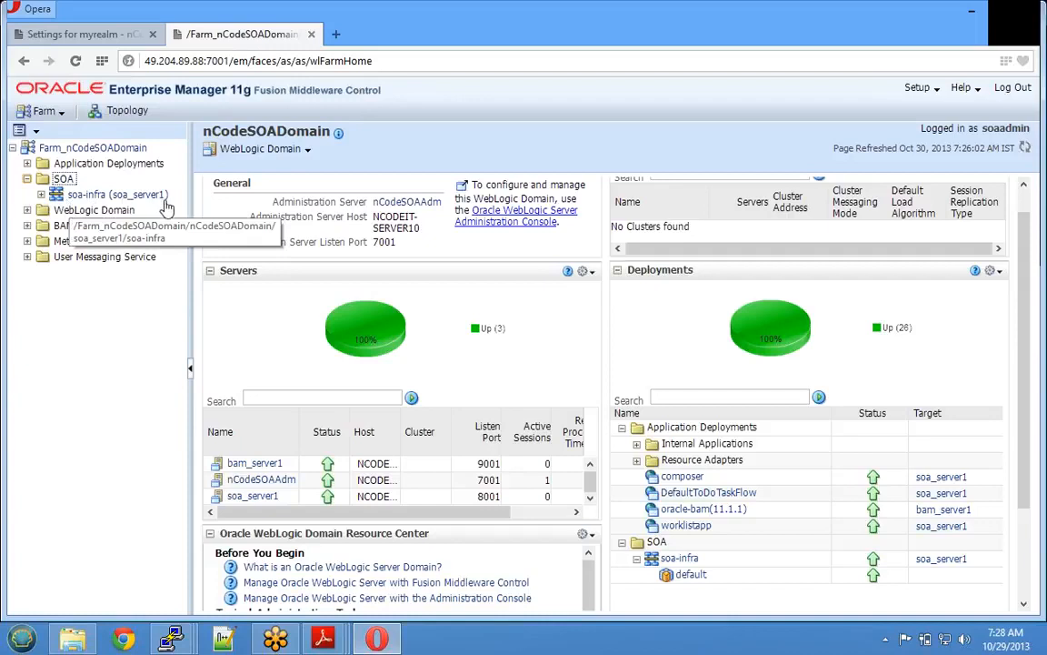
- Open soa-infra's default partition, then the Application Deployments overview page
click(41, 195)
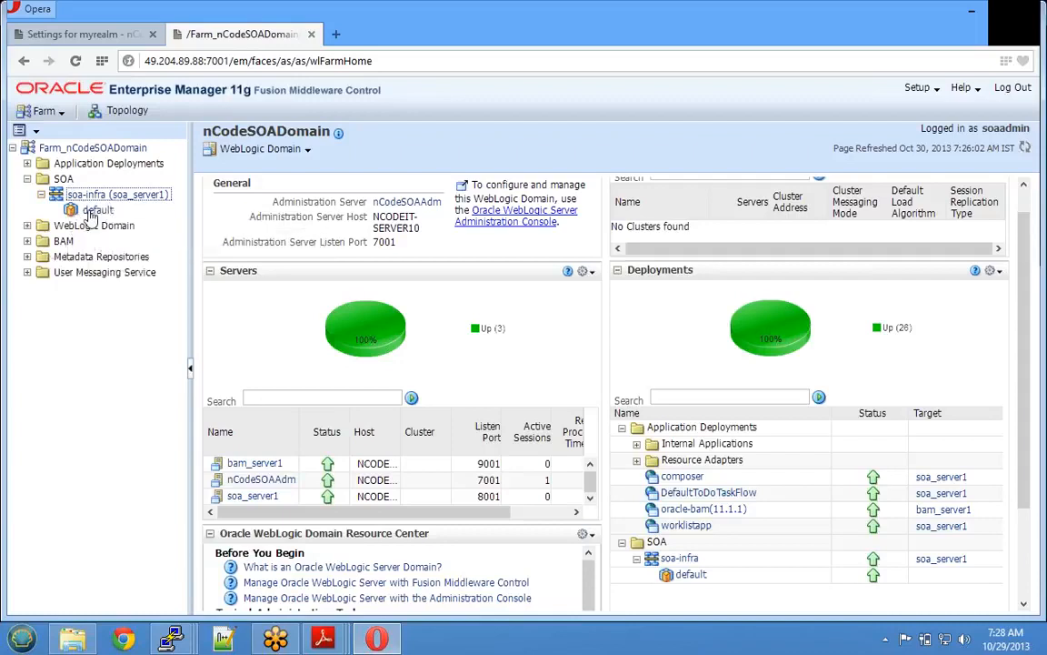
click(88, 212)
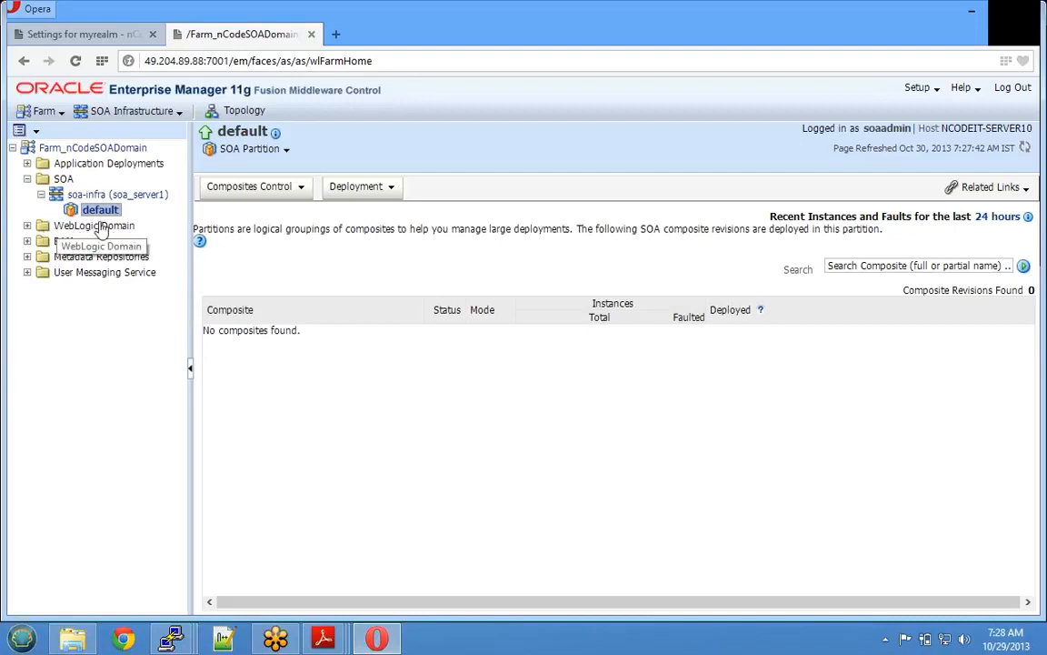
click(27, 164)
click(102, 164)
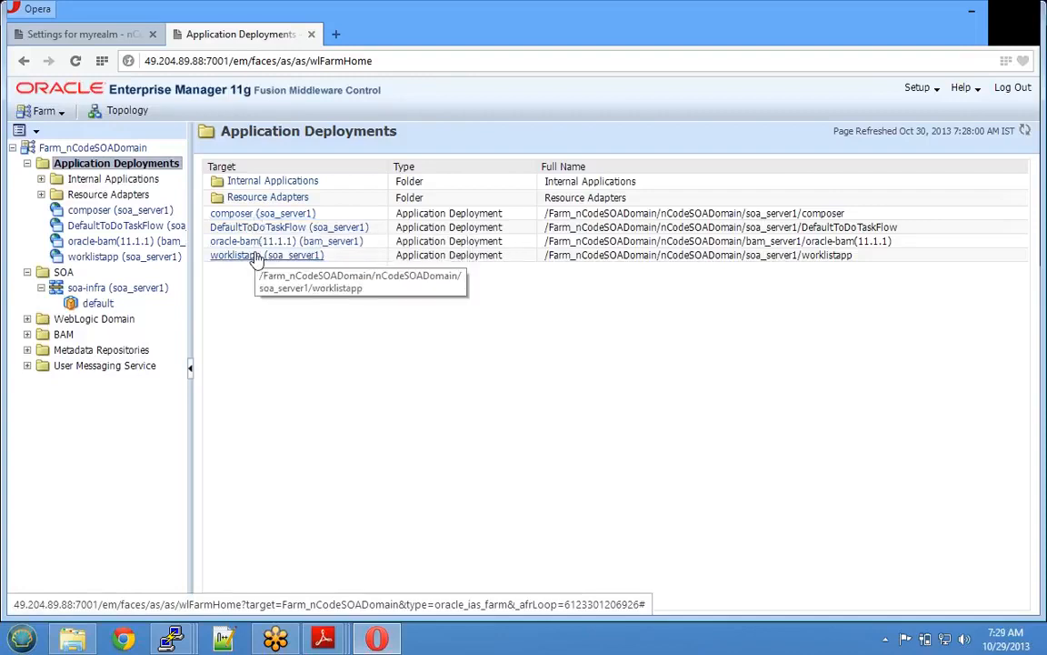
- Widen the tree and open SocketAdapter (soa_server1) under Resource Adapters, then expand Internal Applications
click(41, 194)
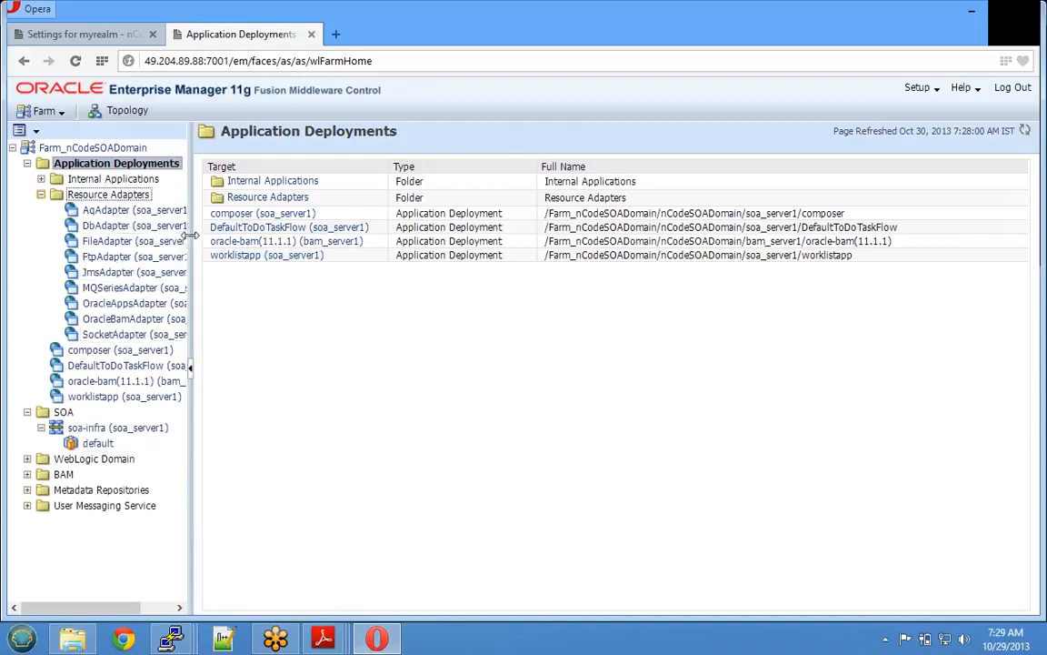
drag(190, 235, 244, 229)
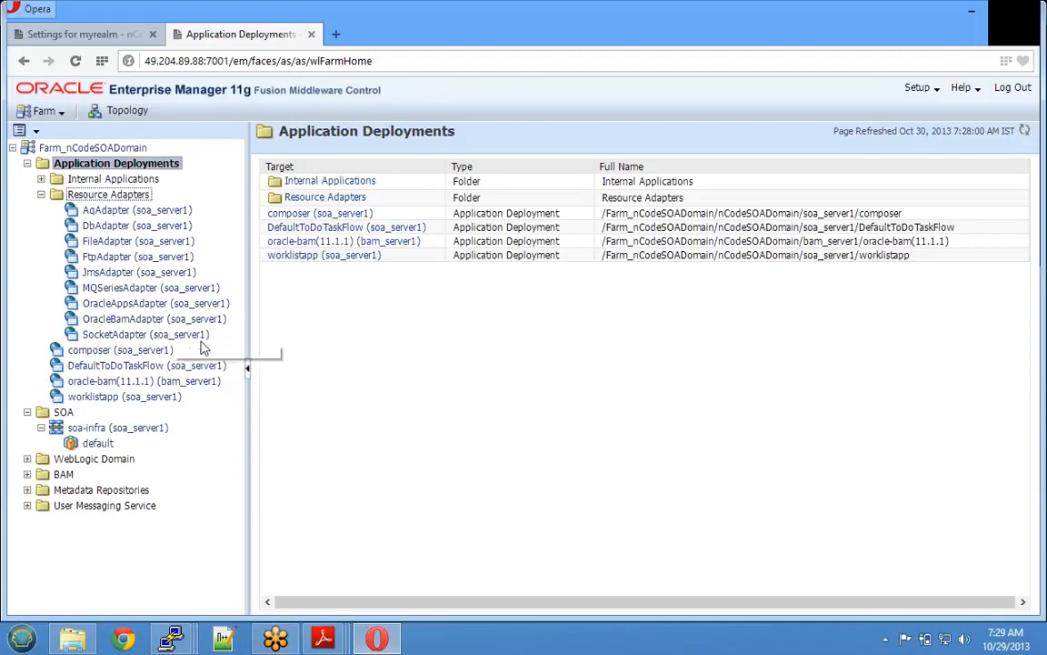
click(200, 333)
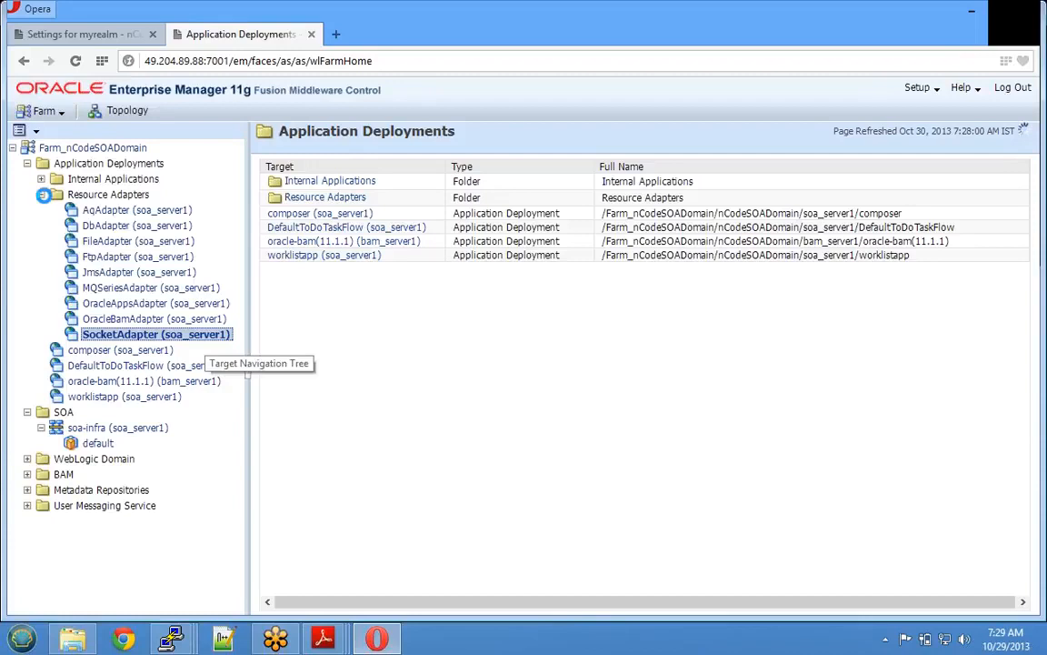
click(41, 195)
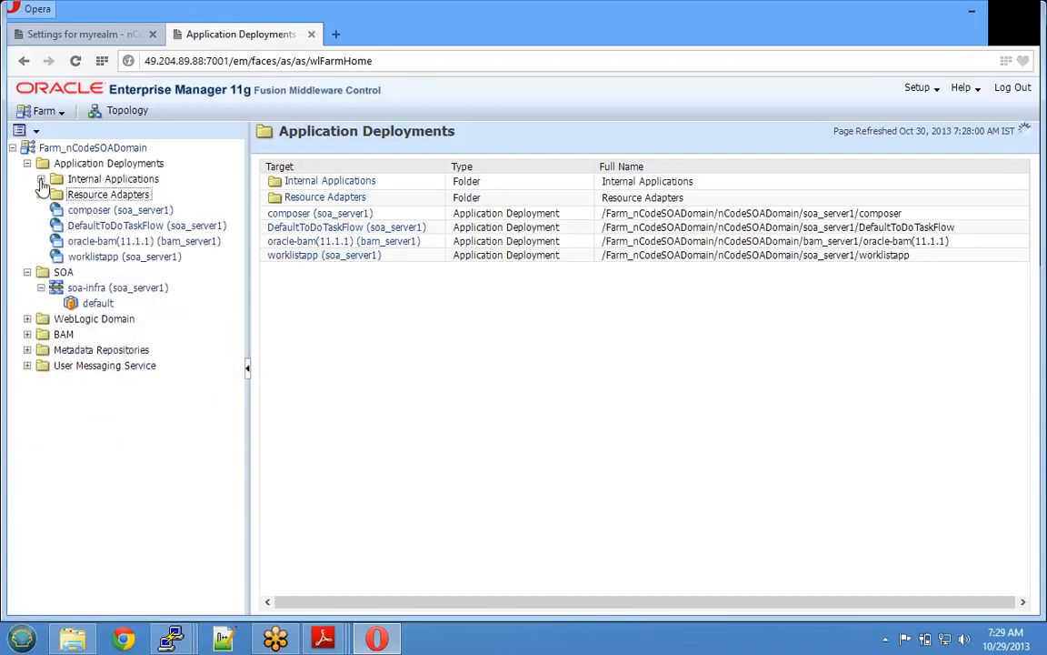
click(41, 180)
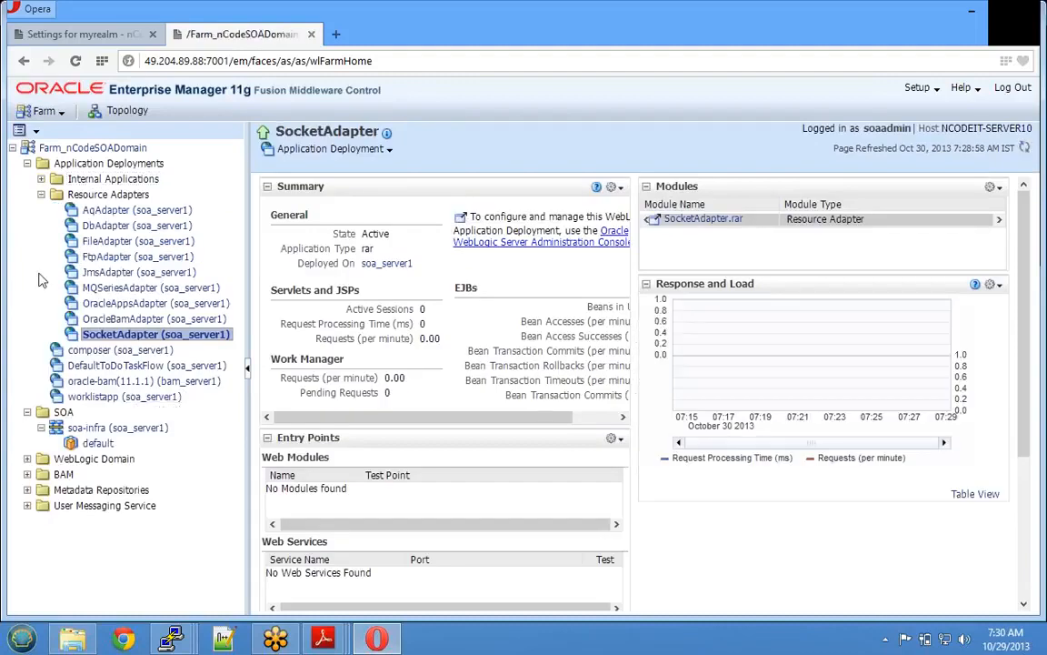
click(41, 180)
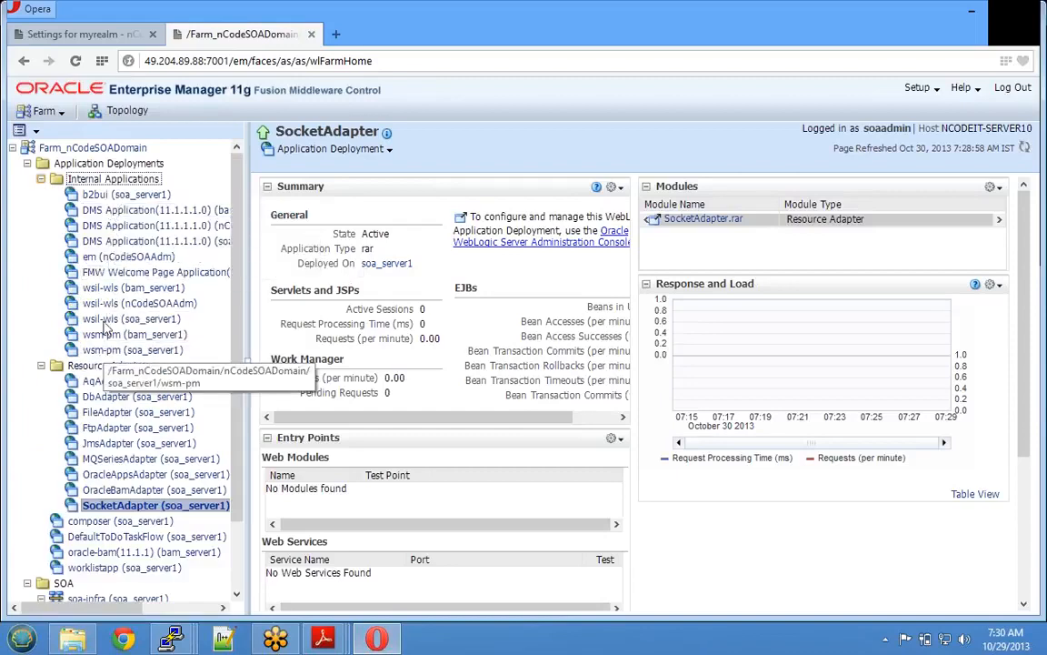
- Open an internal application, then collapse Internal Applications, Resource Adapters and Application Deployments
click(92, 261)
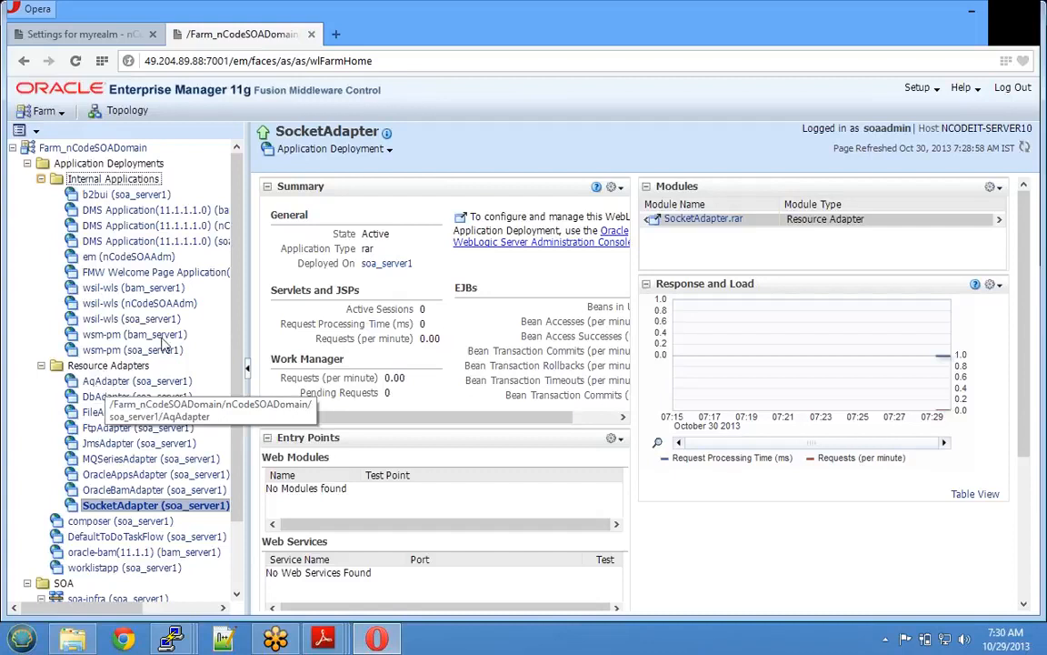
click(41, 179)
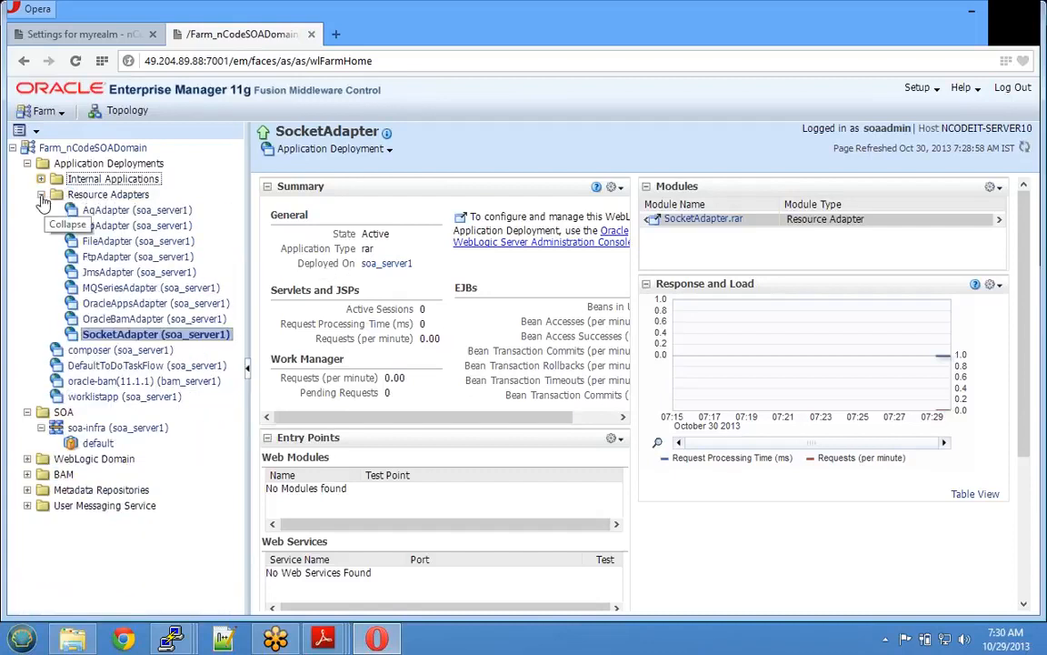
click(41, 196)
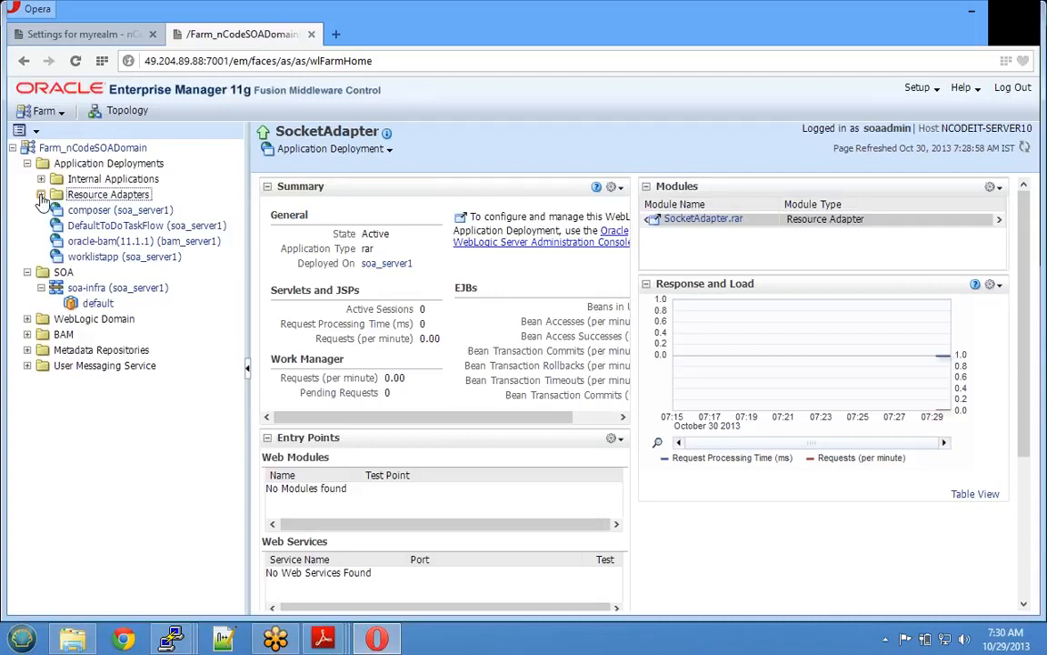
click(27, 165)
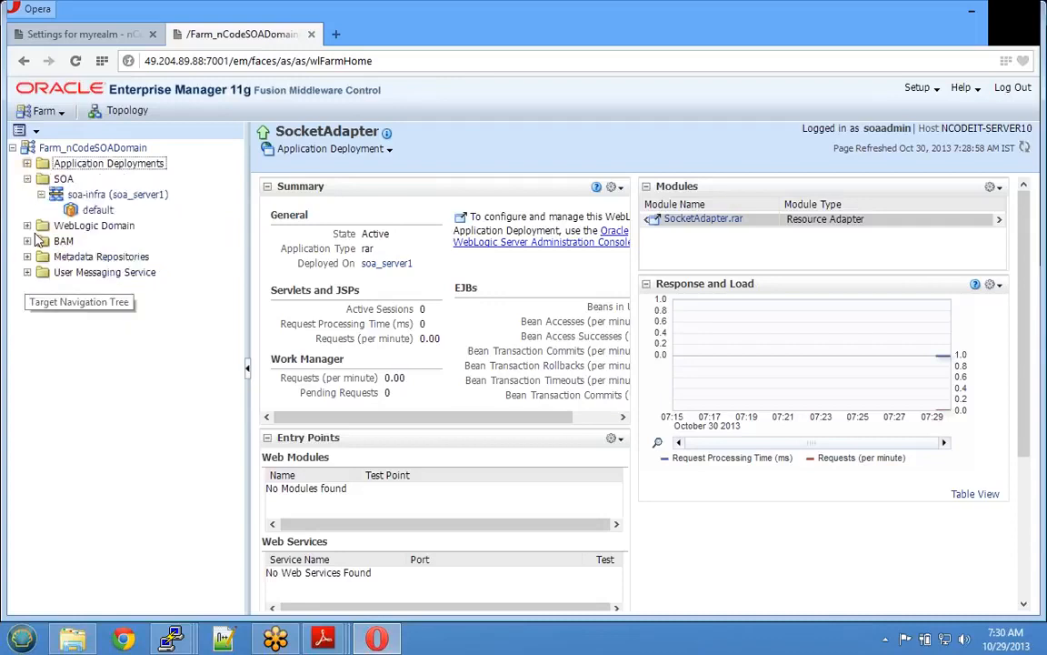
- Expand BAM, Metadata Repositories and User Messaging Service, then return to Farm_nCodeSOADomain home
click(93, 194)
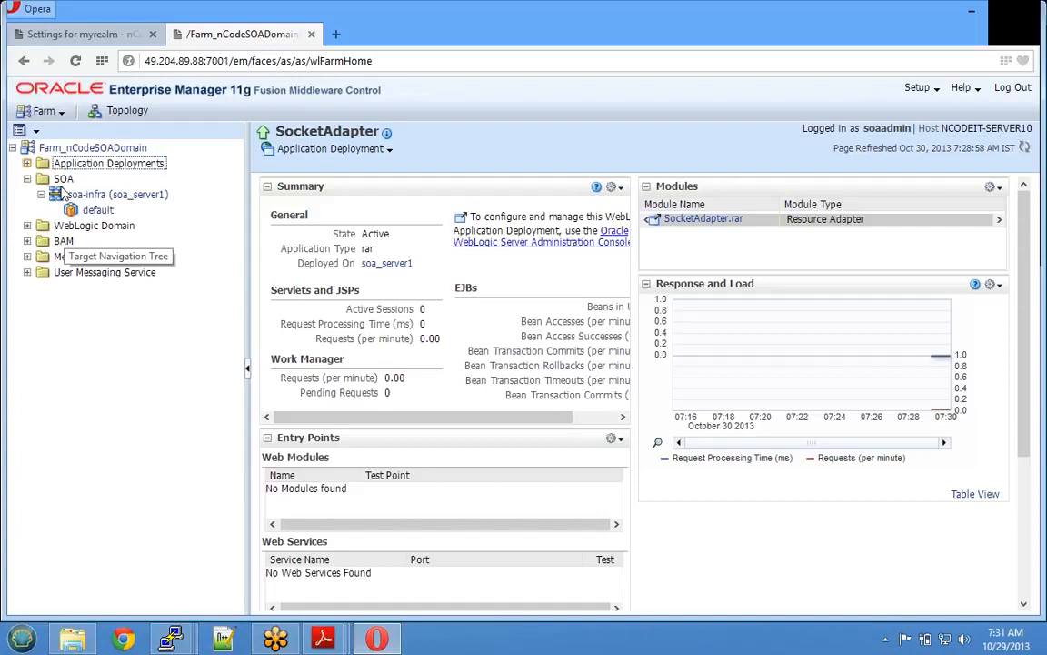
click(28, 241)
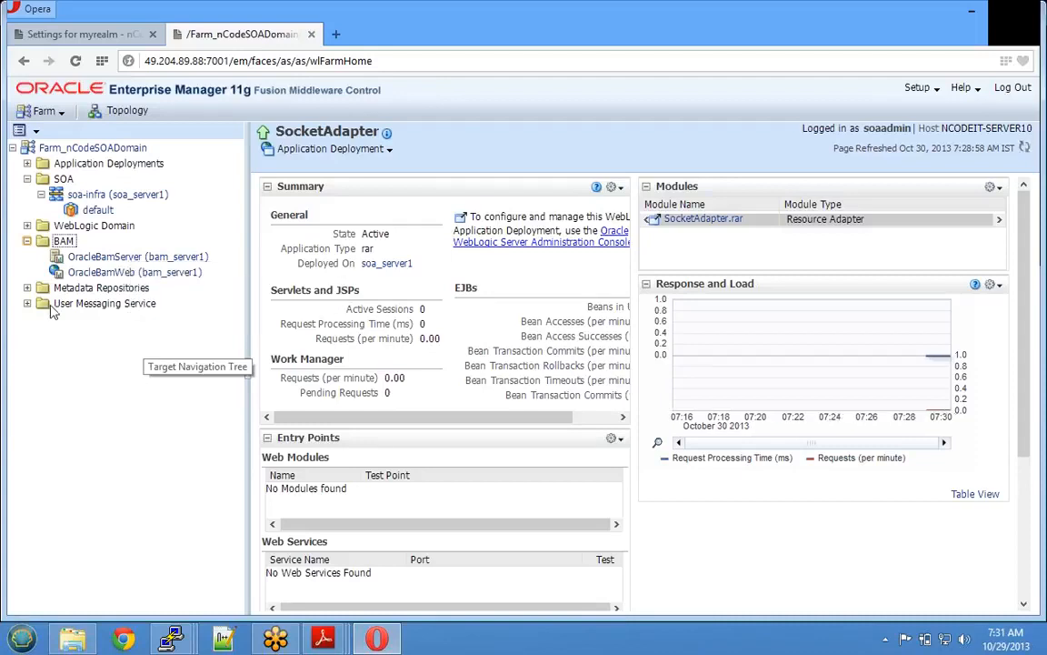
click(28, 288)
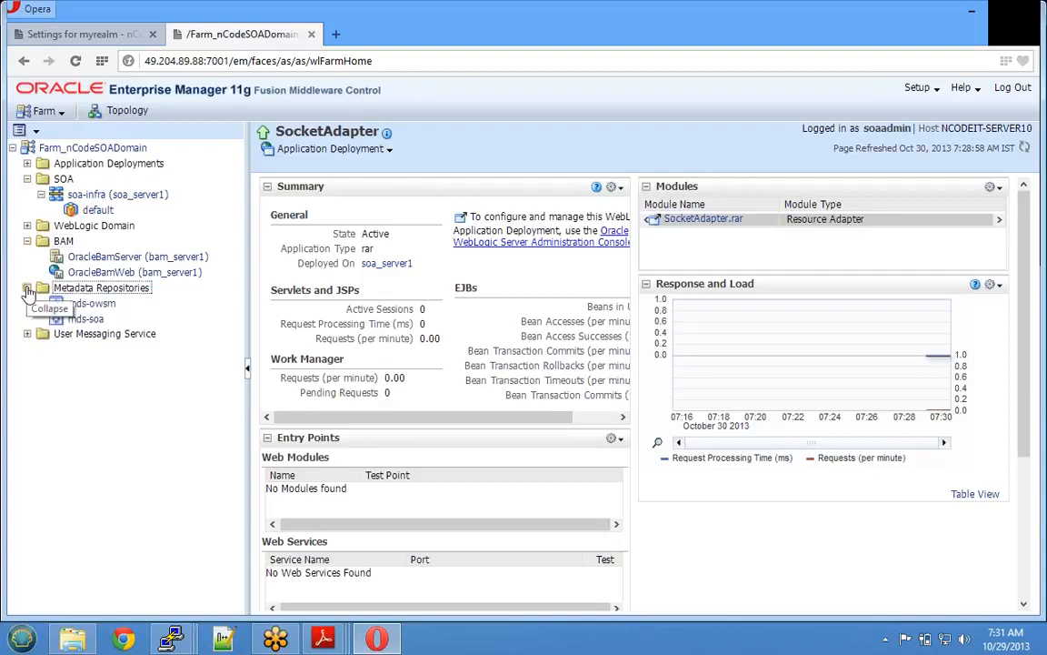
click(28, 335)
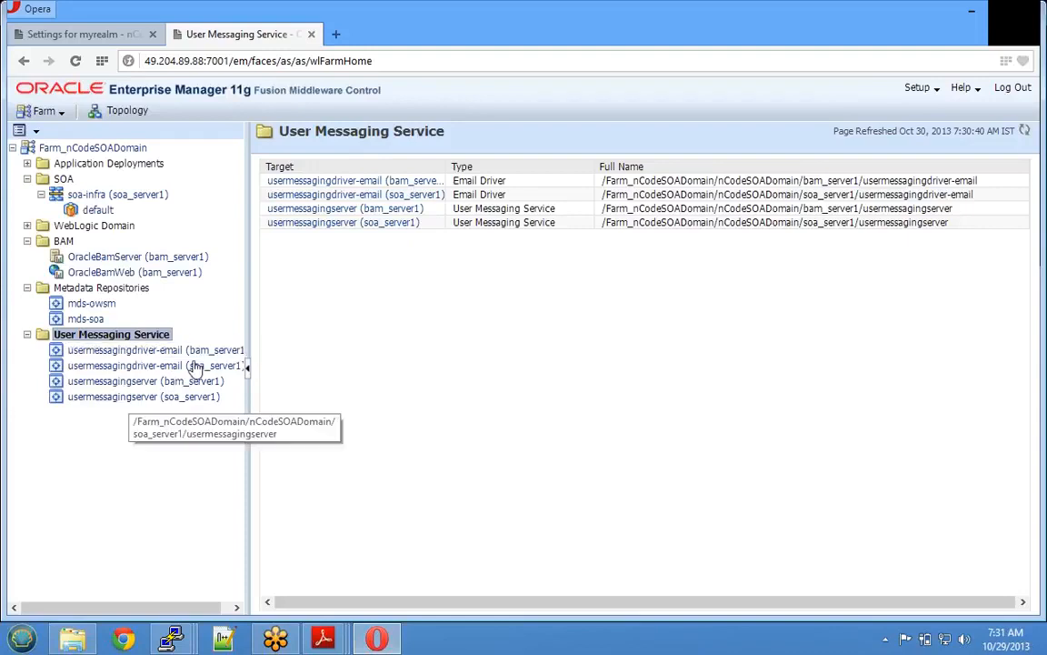
click(70, 149)
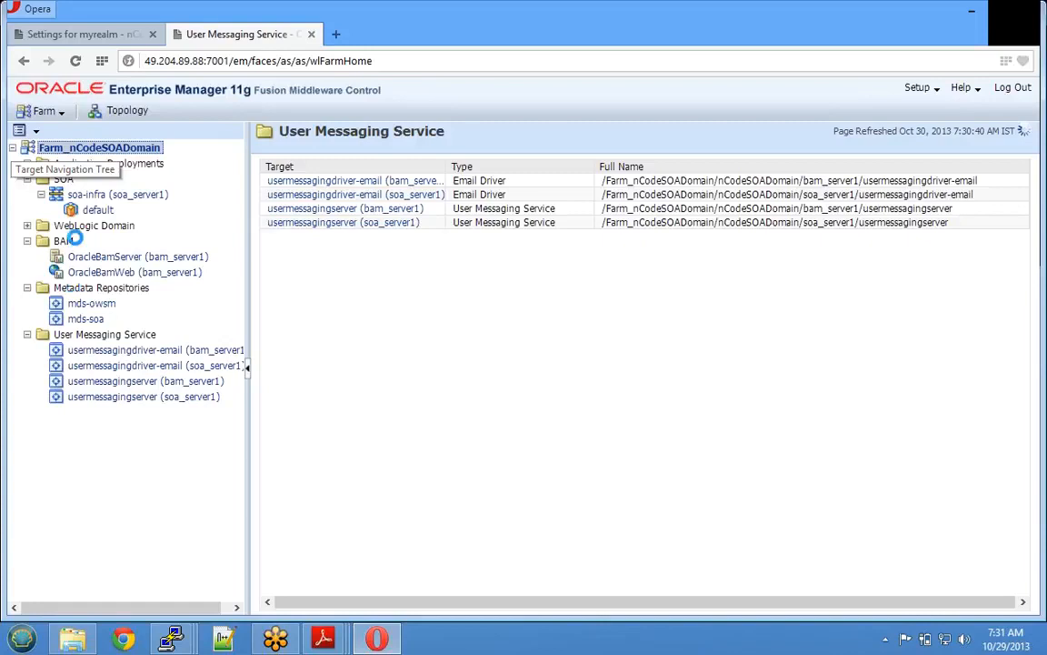
- Collapse the Metadata Repositories, User Messaging Service, BAM, soa-infra and SOA branches of the target tree
click(27, 288)
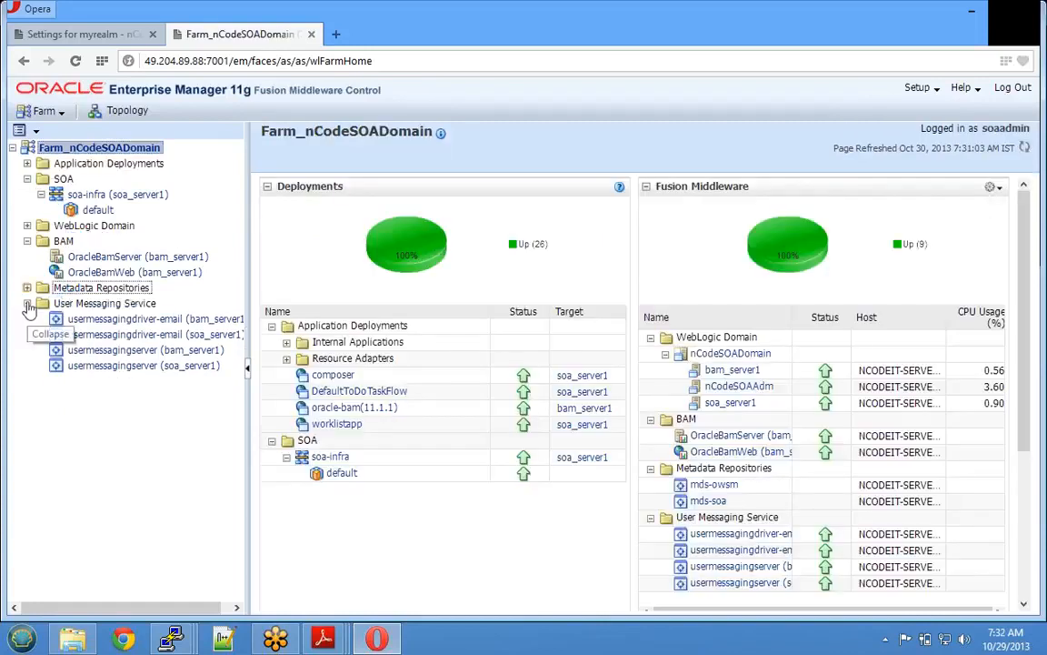
click(28, 303)
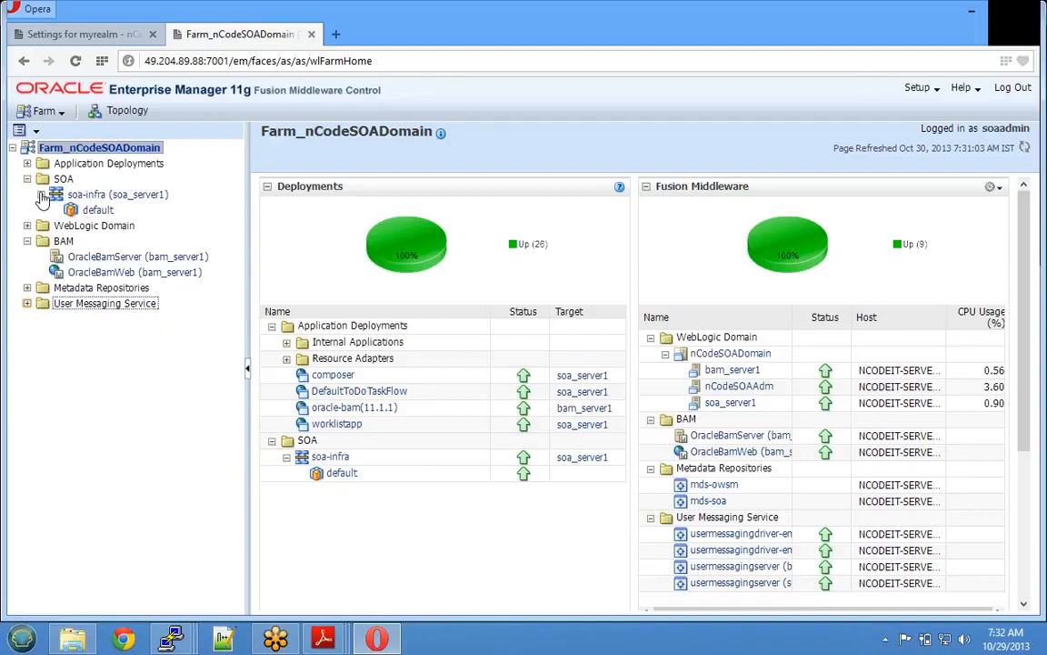
click(27, 241)
click(41, 194)
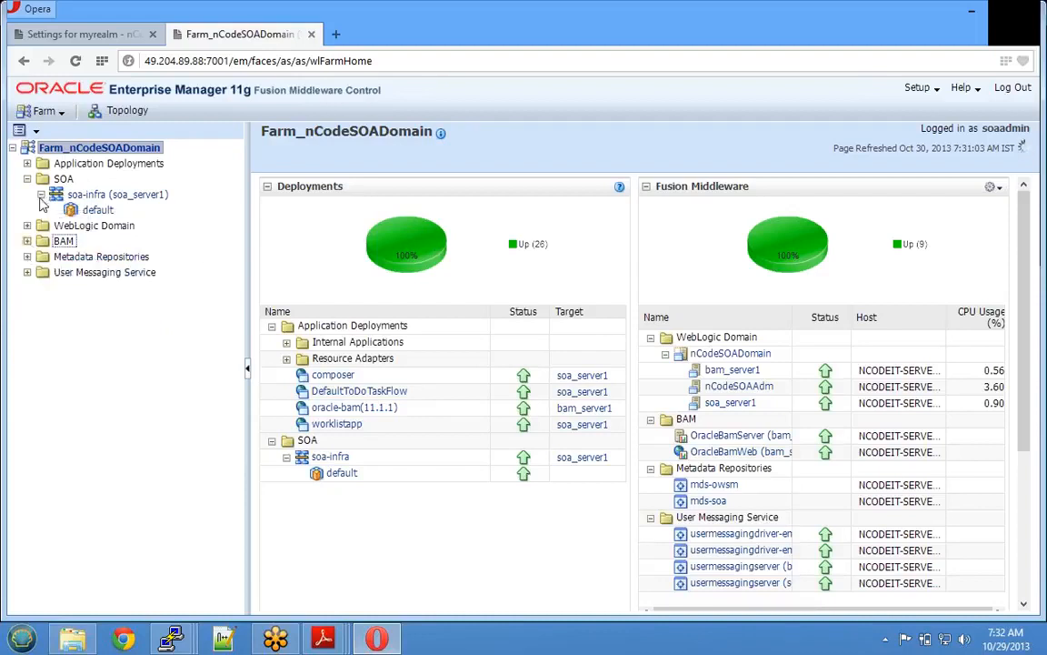
click(27, 180)
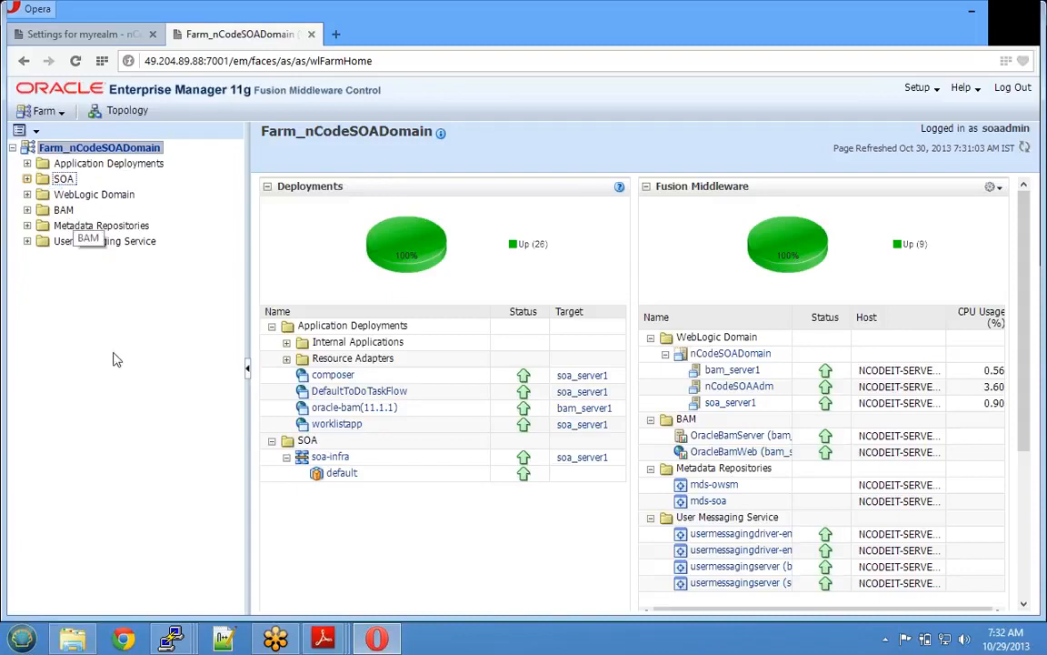
- Bring up the bam_server1 terminal and highlight its 192.168.128.6:9001 listen address and server name
mouse_move(170, 639)
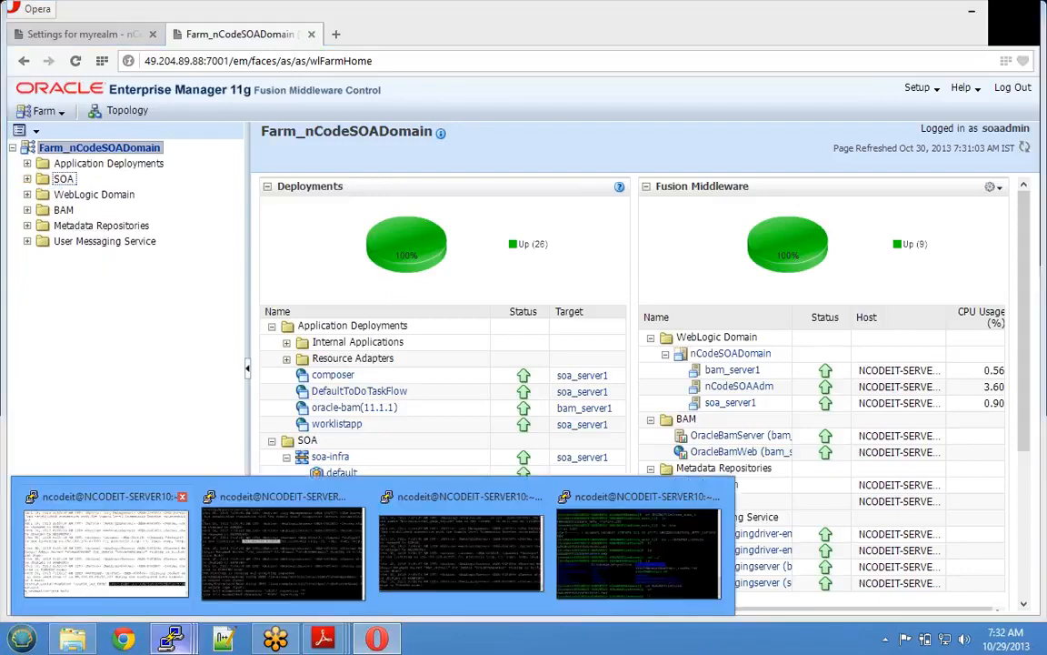
click(105, 550)
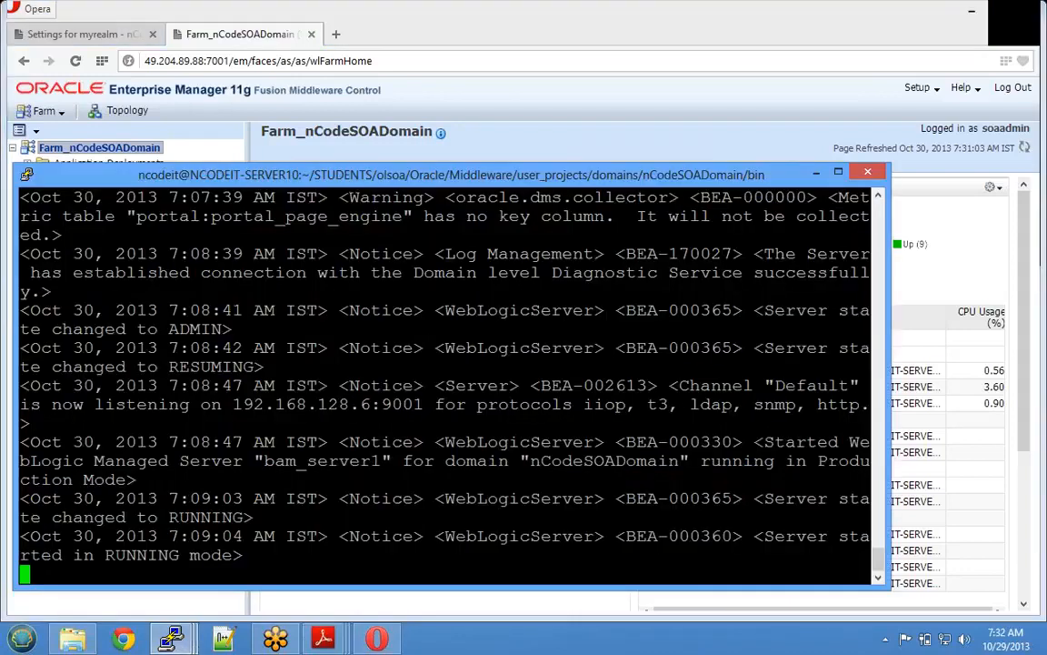
drag(234, 404, 423, 404)
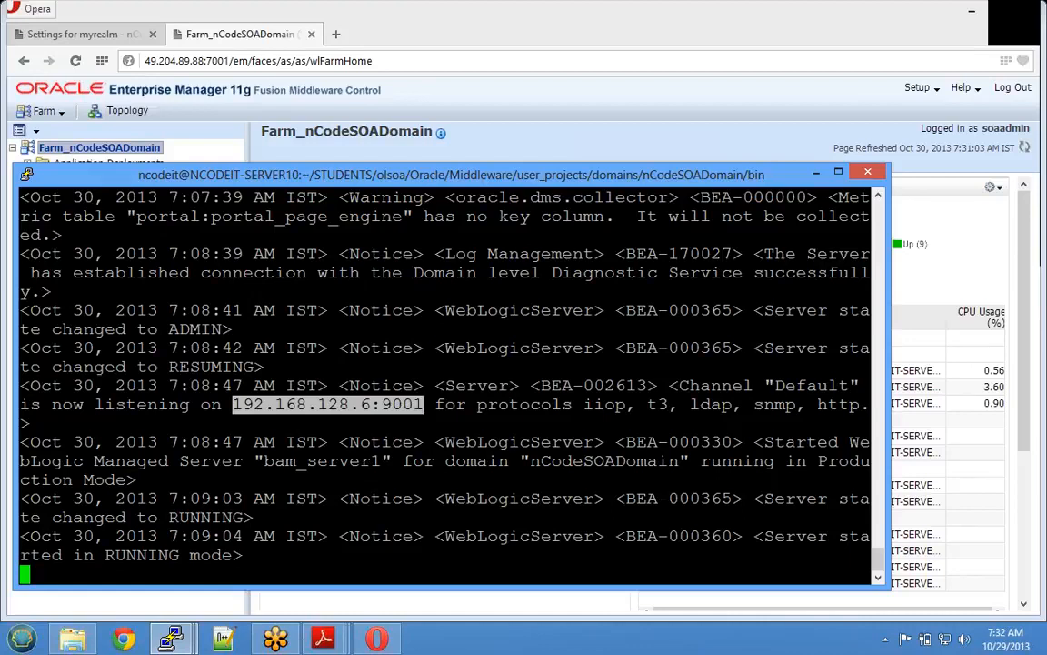
drag(264, 461, 391, 461)
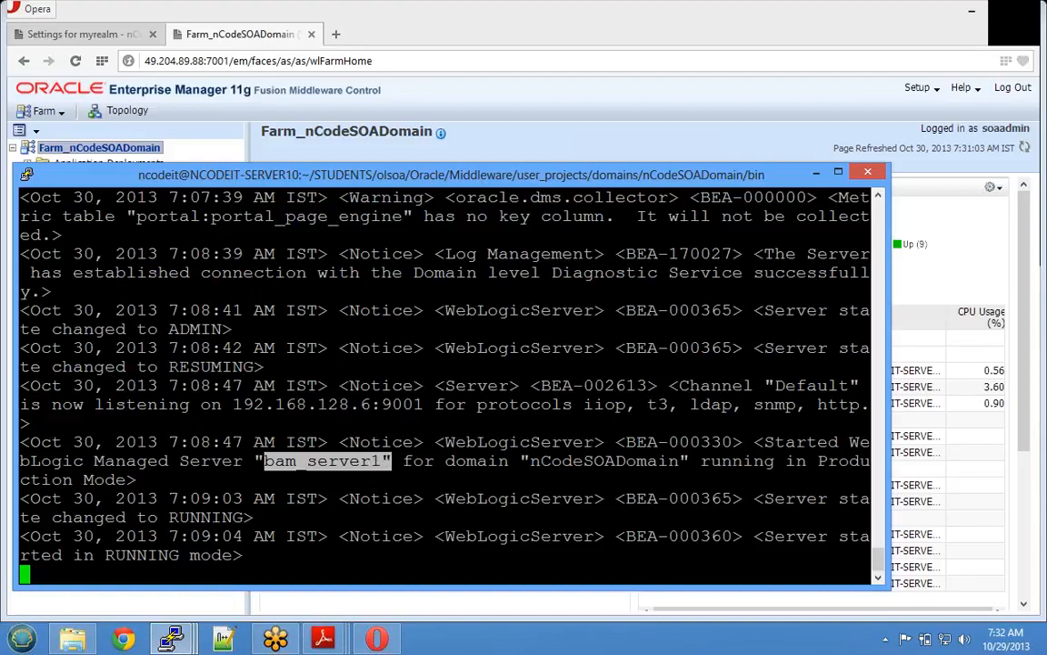
click(391, 462)
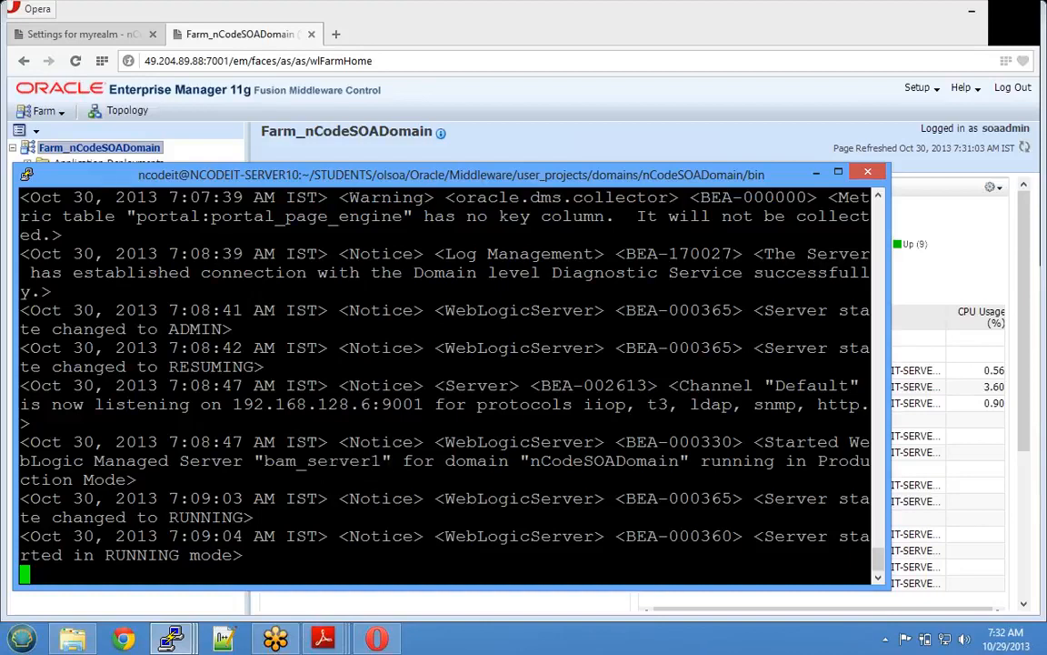
- Stop bam_server1 with Ctrl+C, then return to Enterprise Manager and minimize the browser
key(ctrl+c)
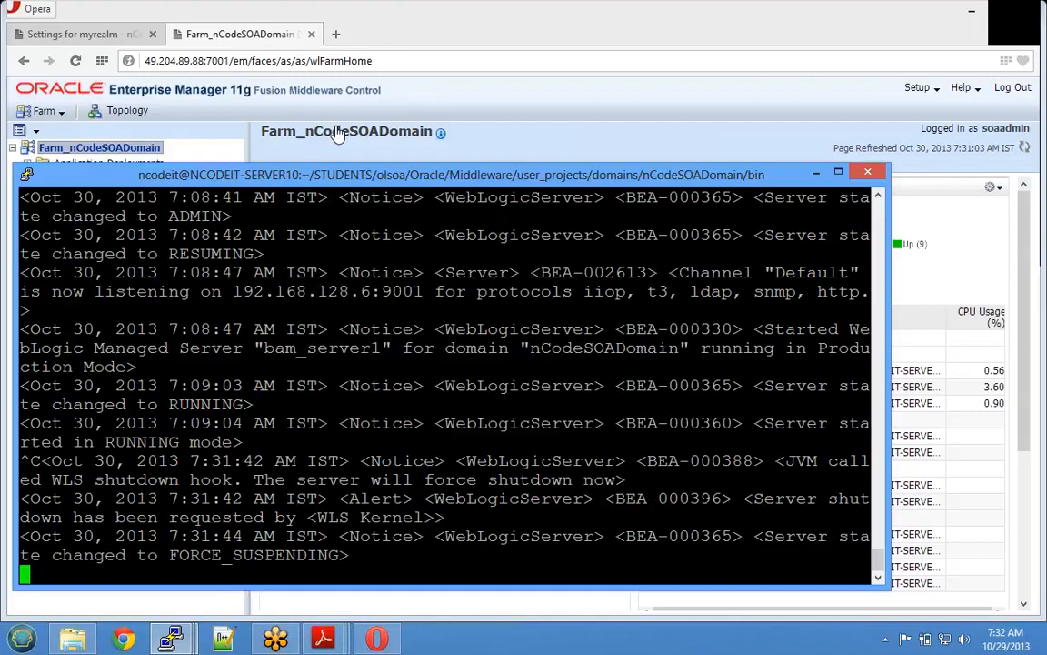
click(445, 33)
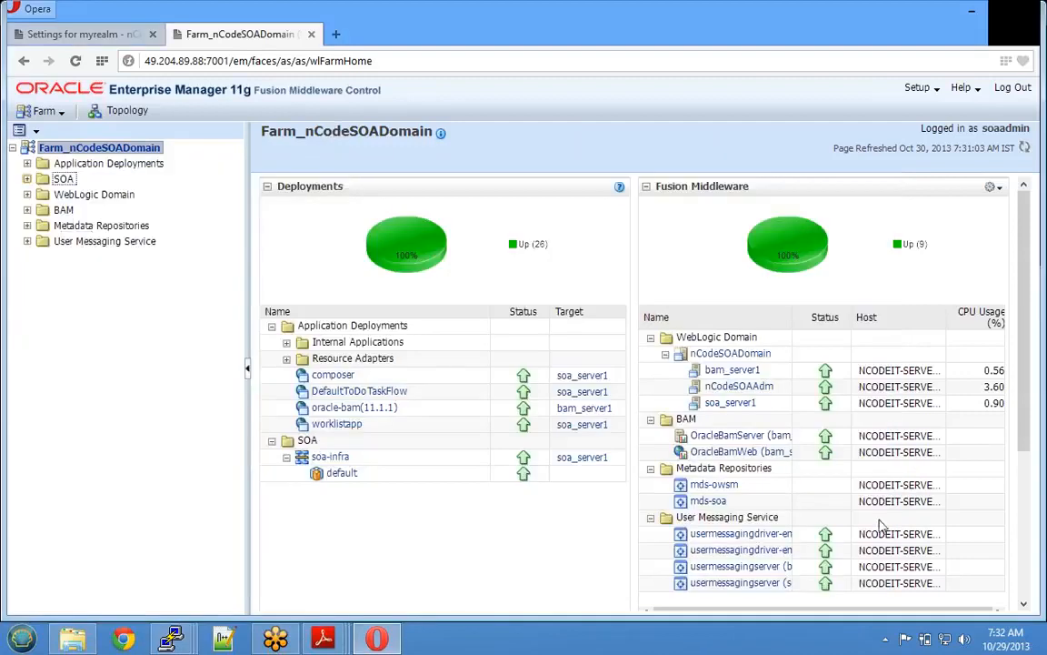
click(972, 13)
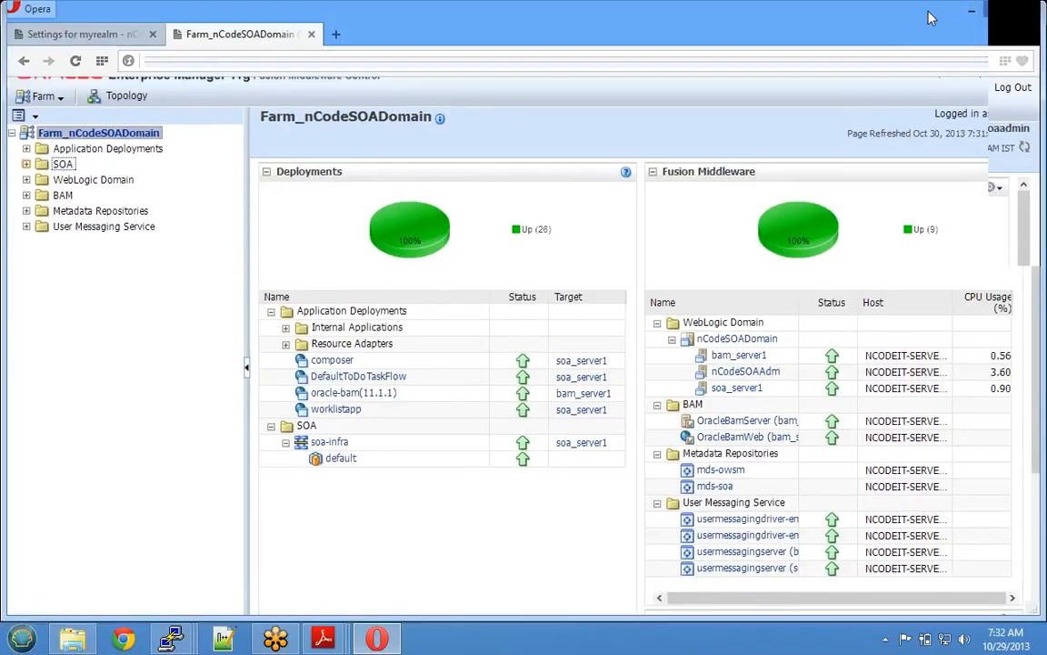
- Refresh the farm page to show bam_server1, OracleBamServer, OracleBamWeb and oracle-bam down
drag(932, 19, 859, 27)
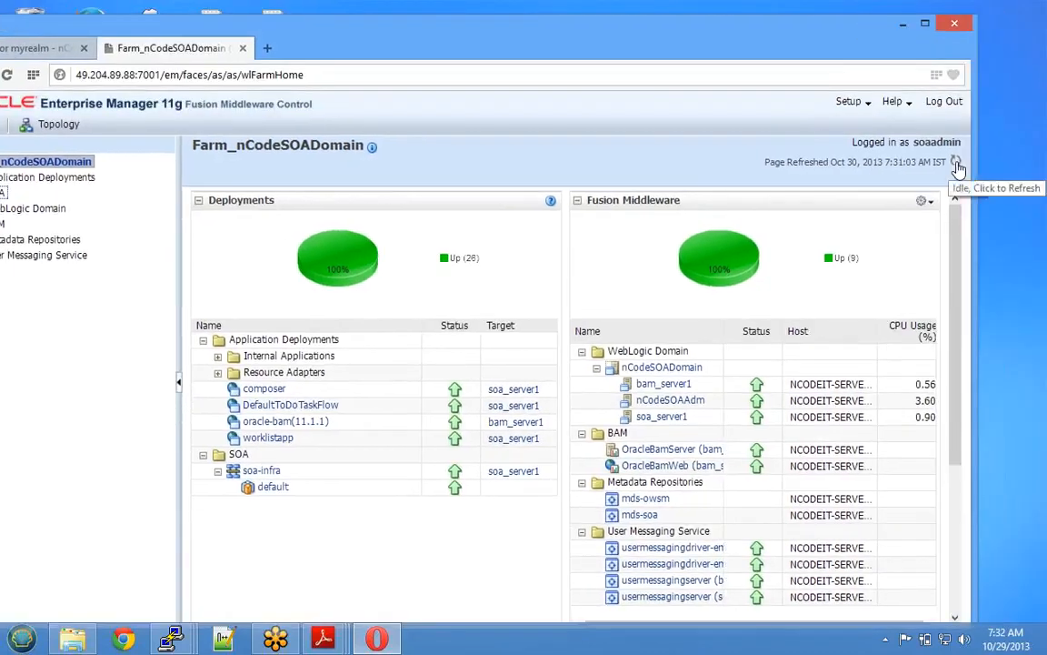
click(956, 163)
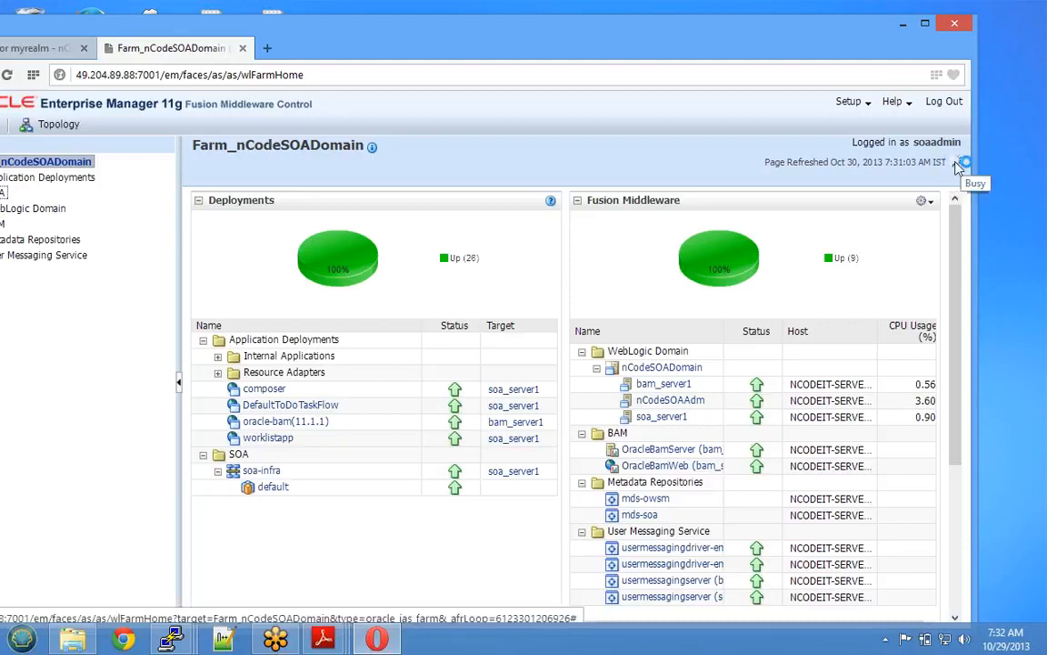
drag(819, 33, 905, 25)
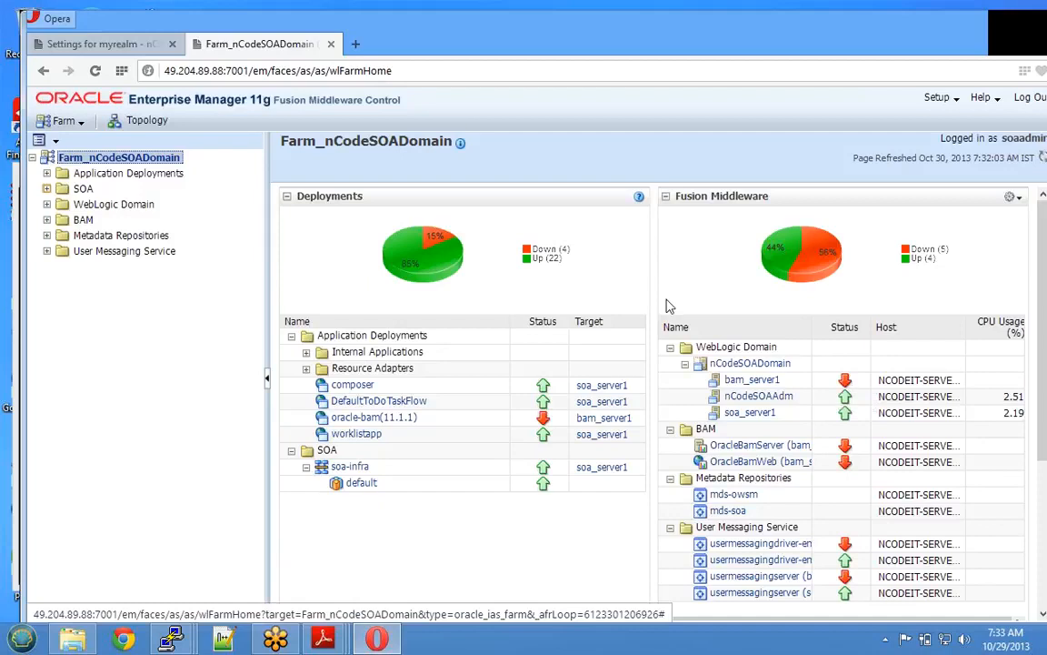
- Open the Metadata Repositories page listing mds-owsm and mds-soa, then collapse that branch
click(82, 221)
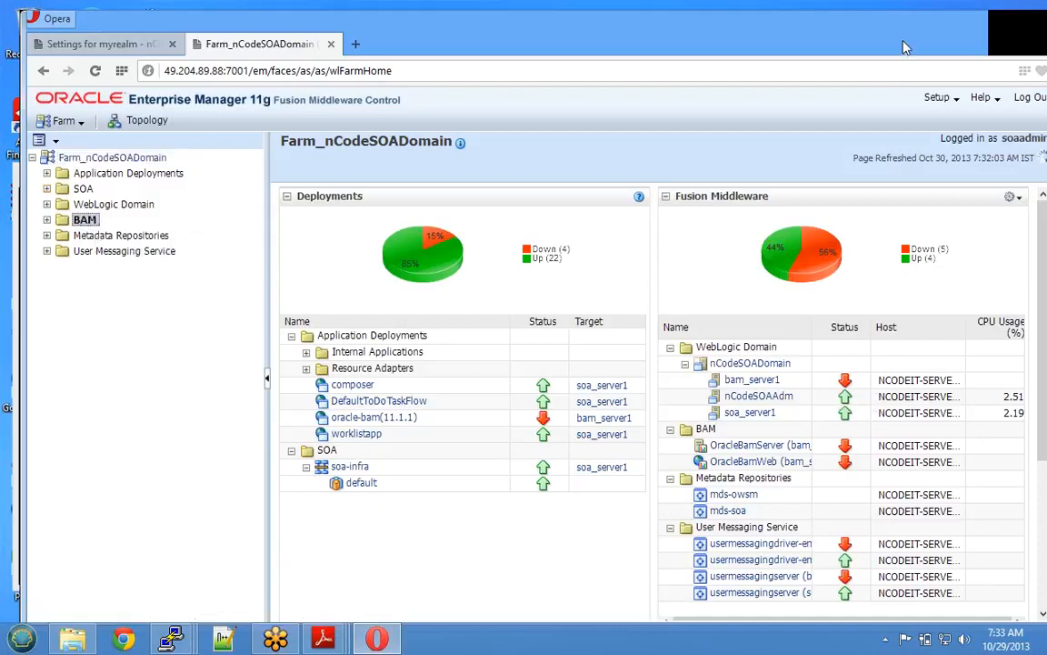
drag(903, 43, 863, 43)
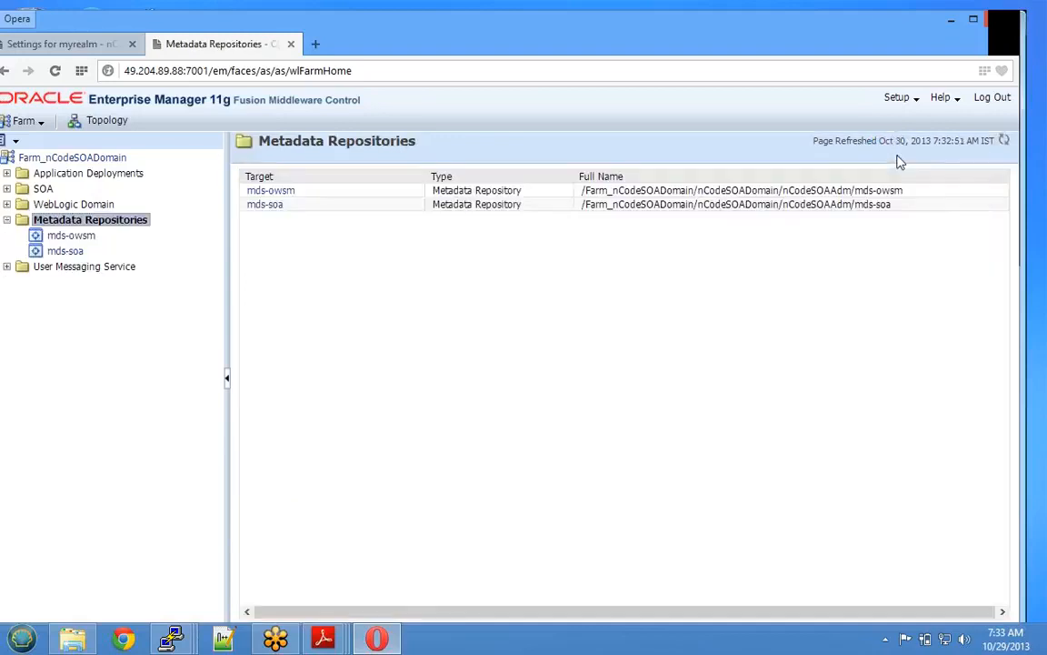
click(7, 219)
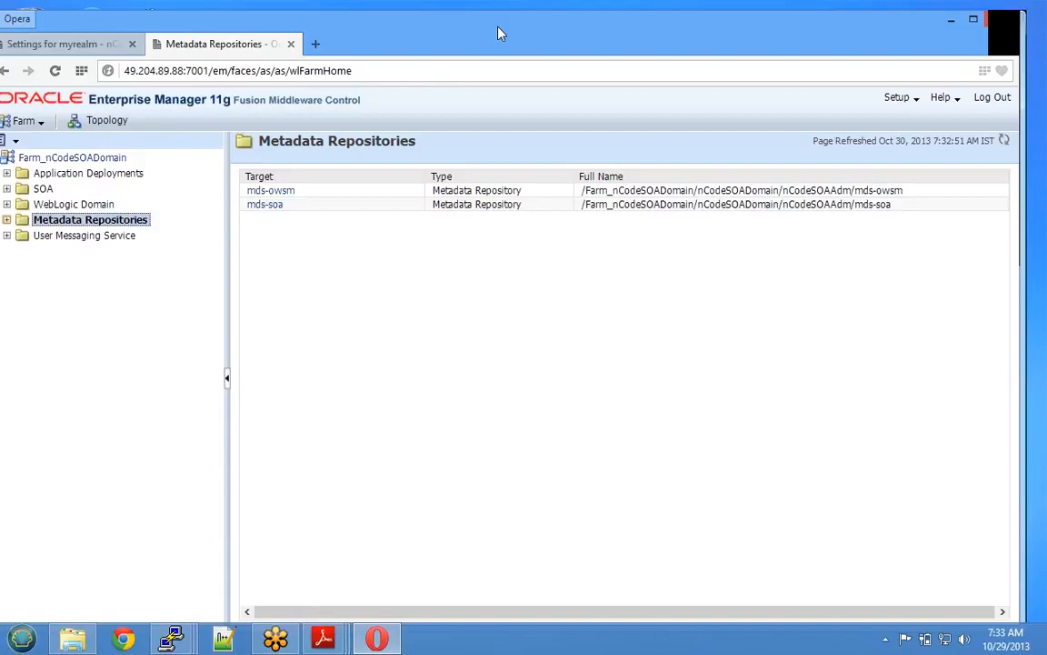
- Bring the PuTTY terminals forward and show their taskbar previews
drag(431, 35, 472, 36)
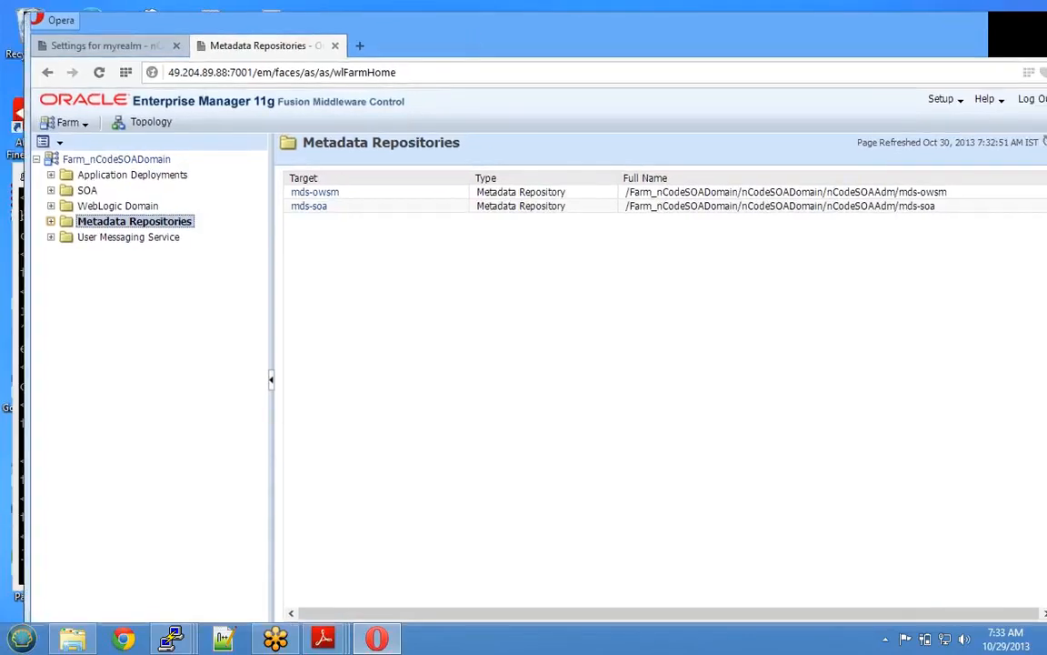
click(22, 400)
click(171, 638)
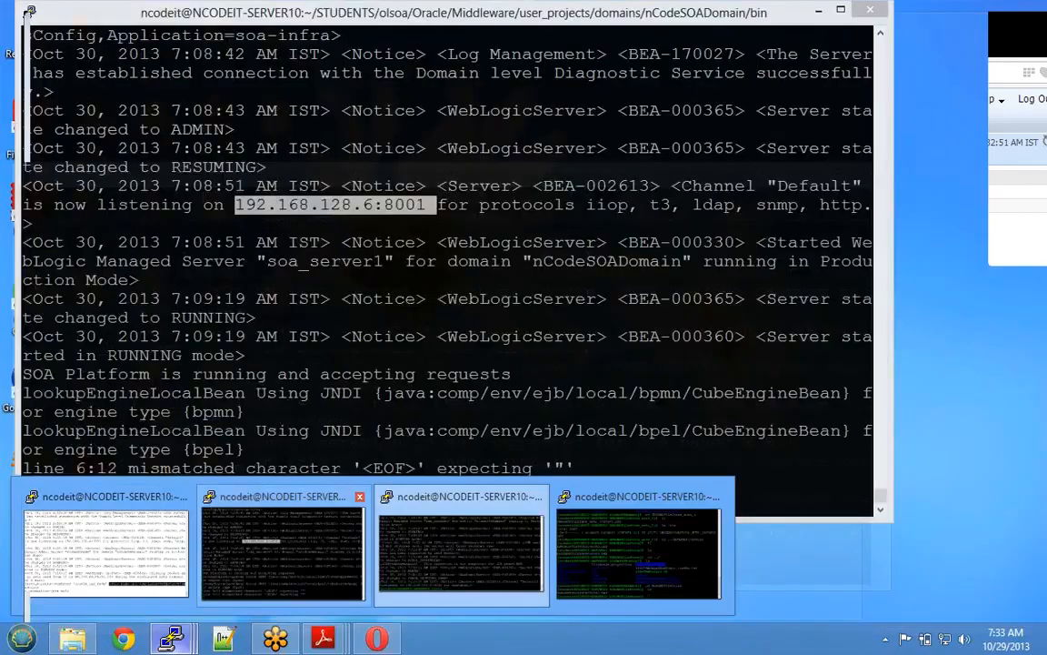
- Stop soa_server1, listening on 192.168.128.6:8001, with Ctrl+C, then return to Enterprise Manager
click(282, 550)
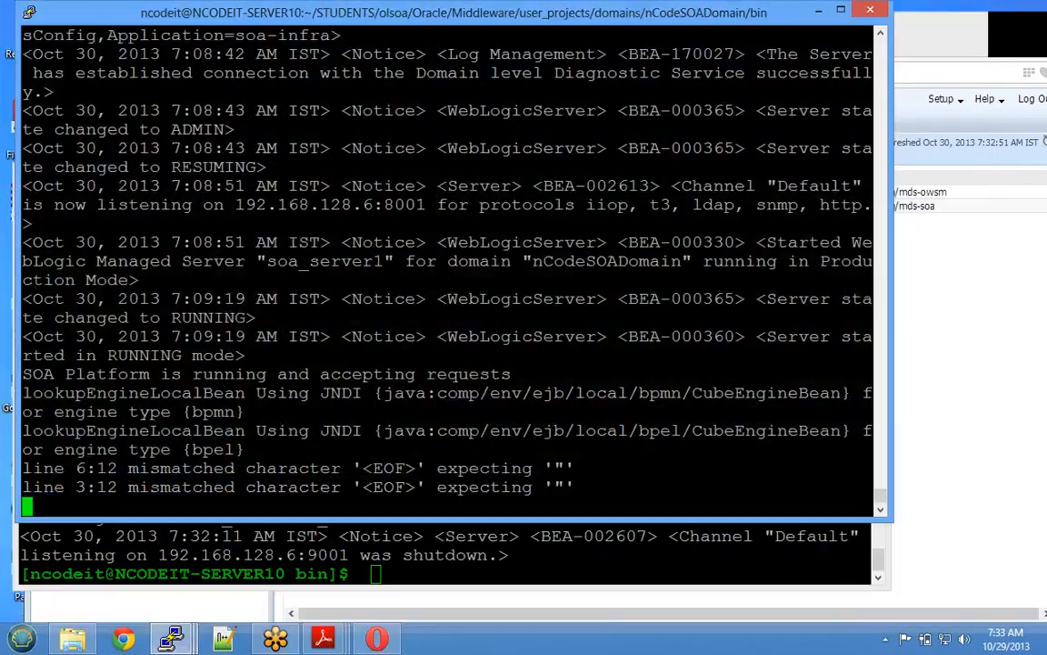
drag(259, 260, 391, 261)
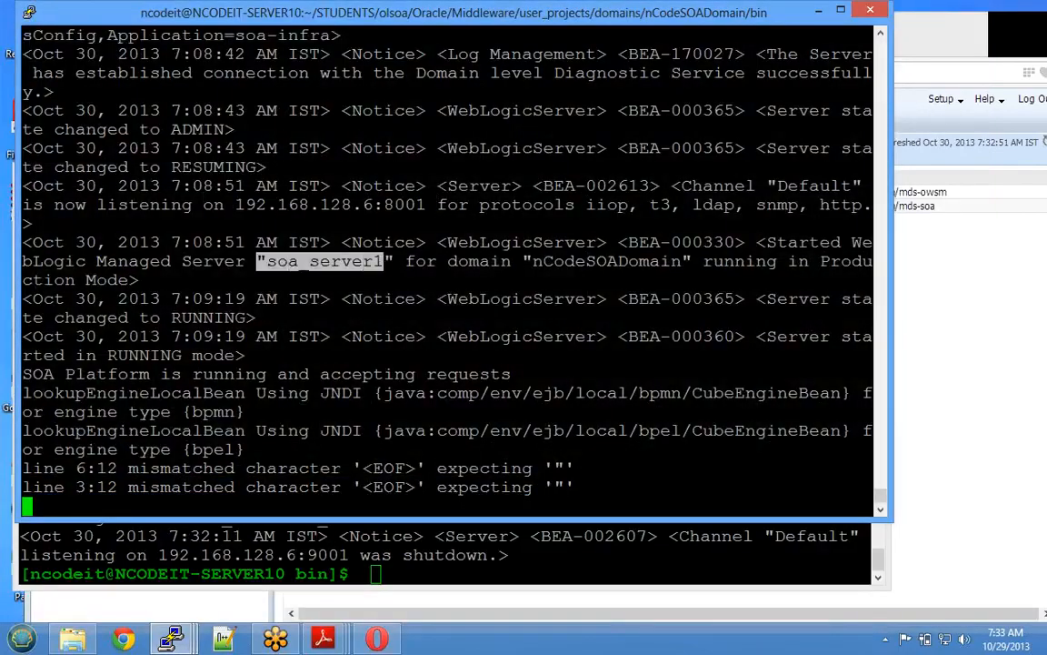
drag(235, 204, 426, 205)
click(425, 205)
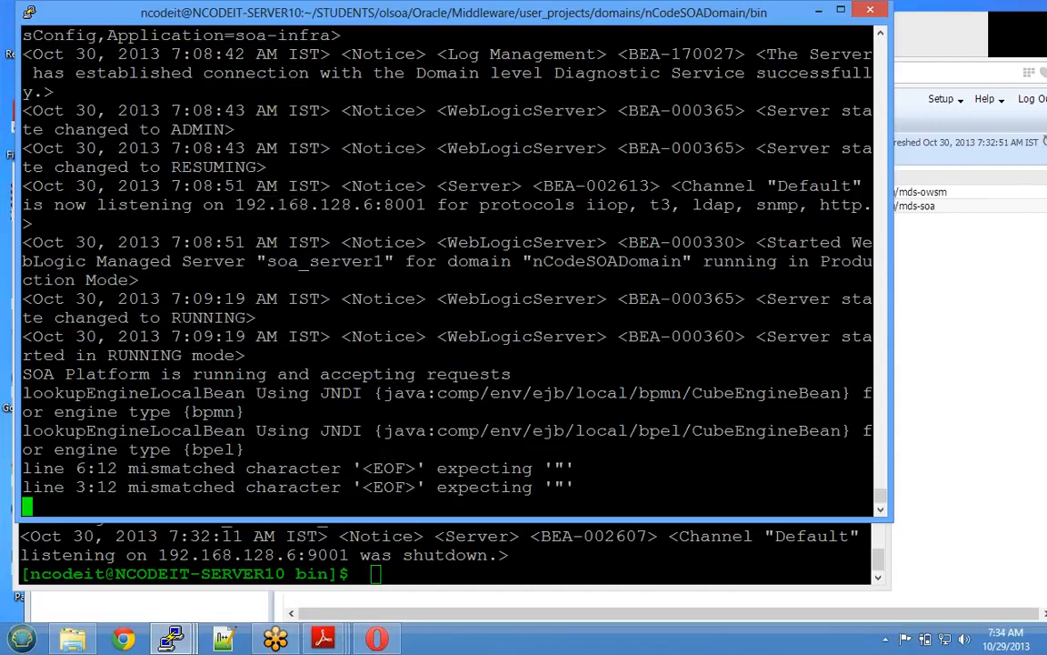
key(ctrl+c)
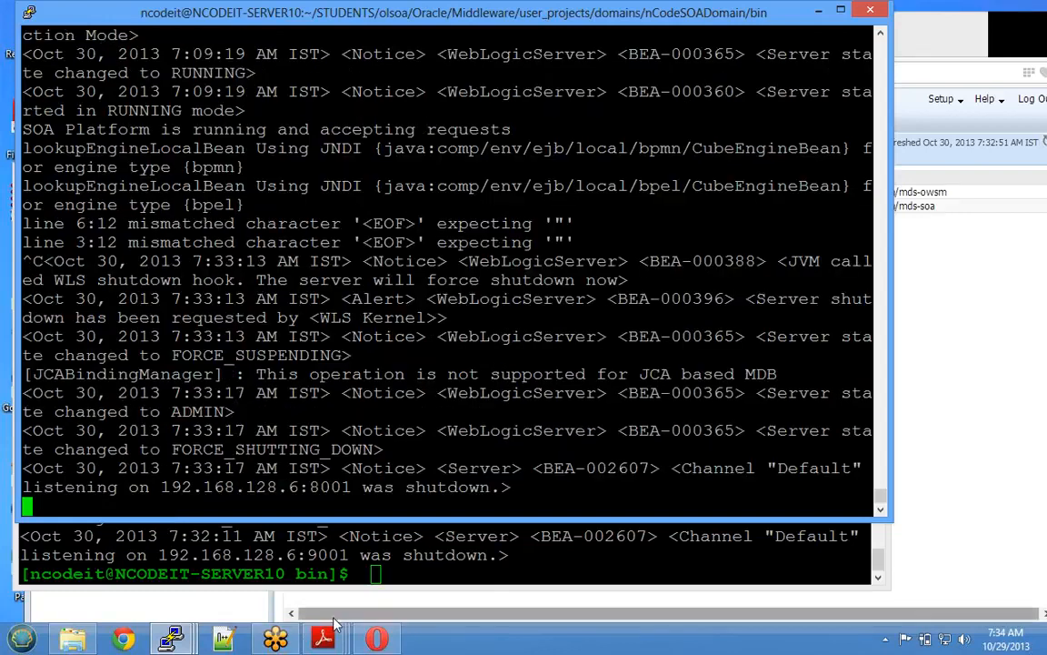
click(377, 639)
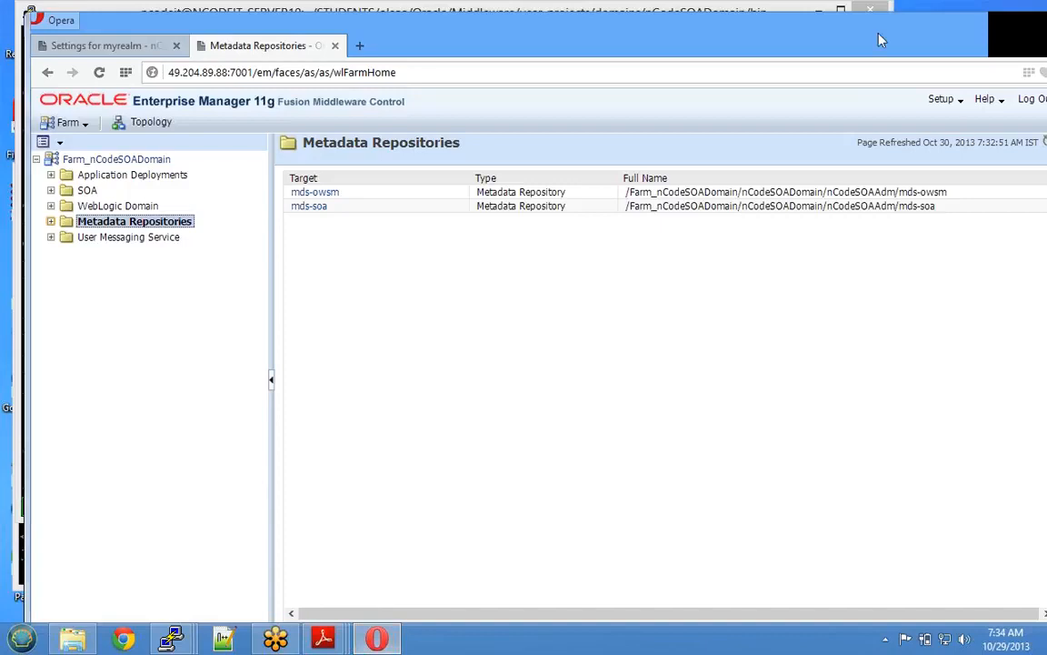
- Return to the Farm_nCodeSOADomain home page
drag(880, 40, 822, 49)
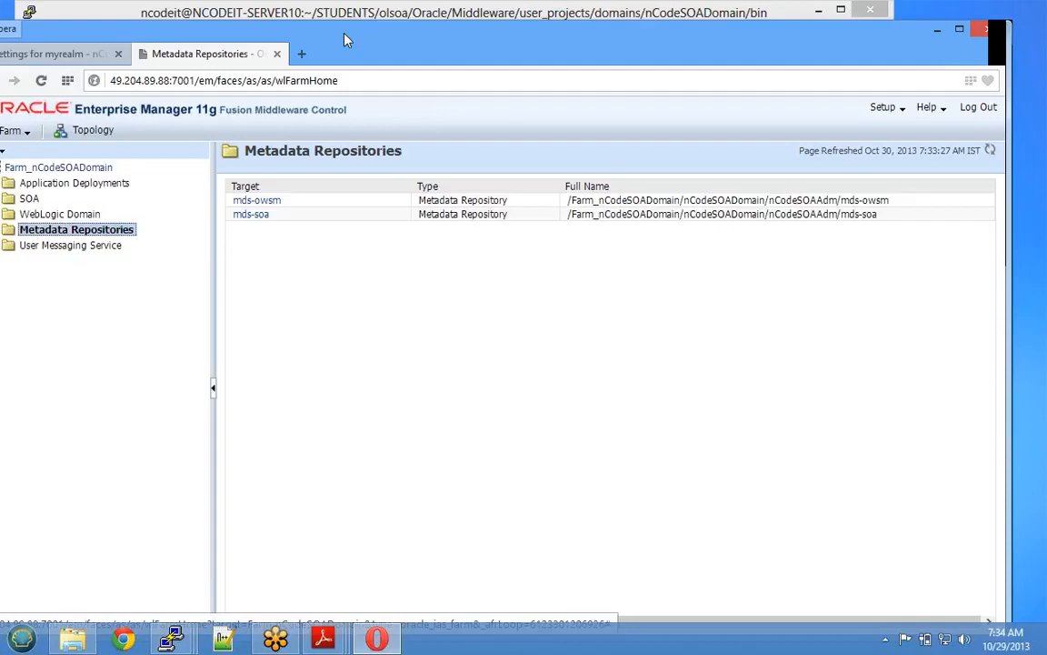
drag(309, 29, 383, 38)
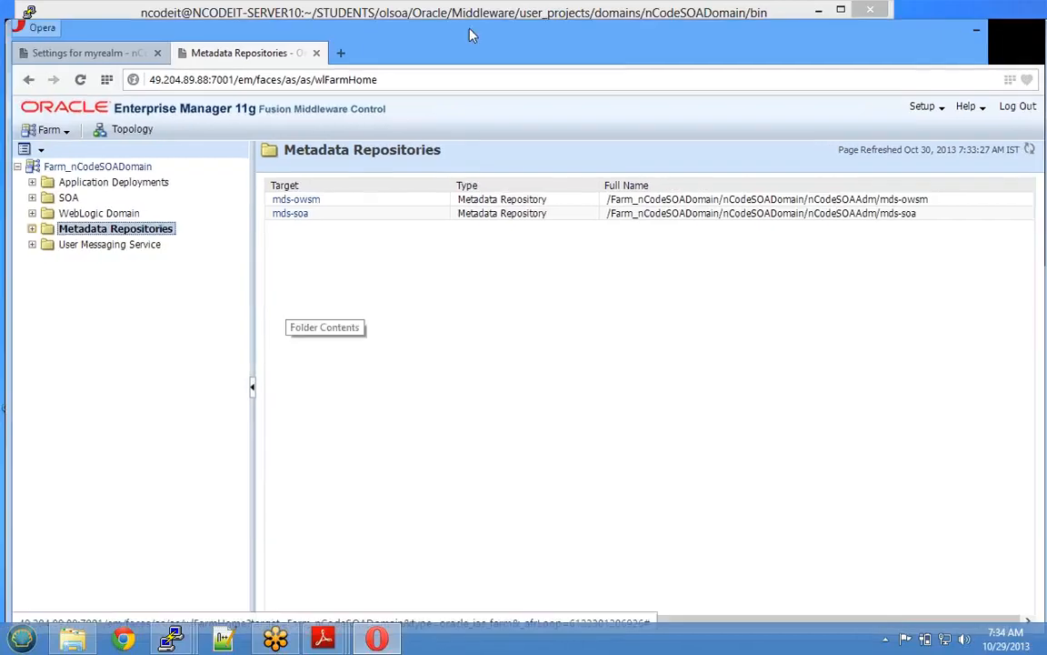
drag(471, 34, 430, 39)
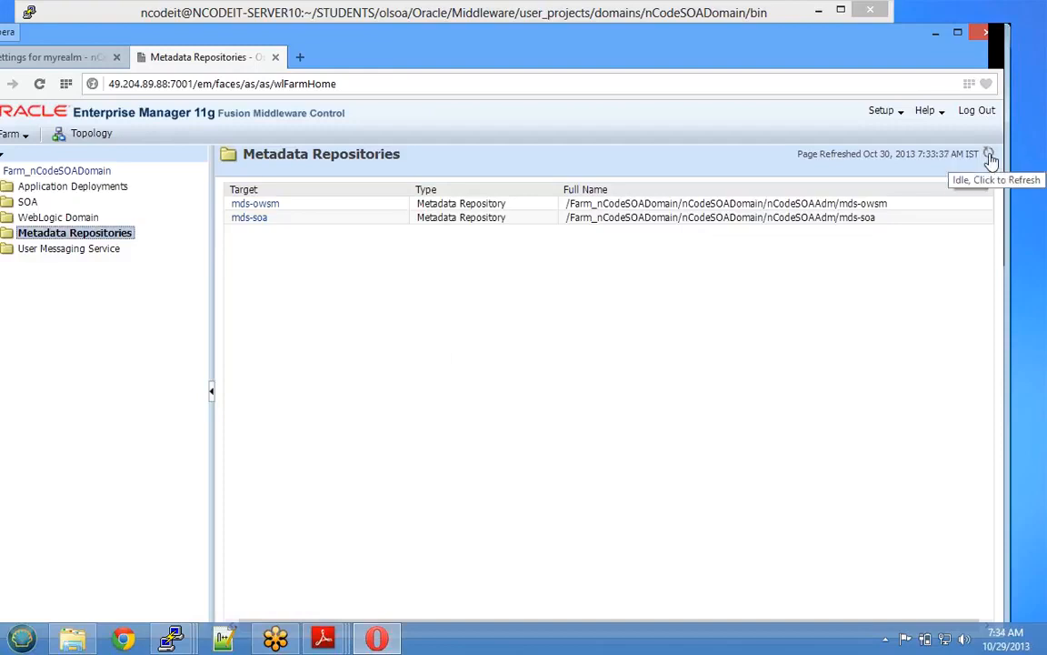
click(87, 171)
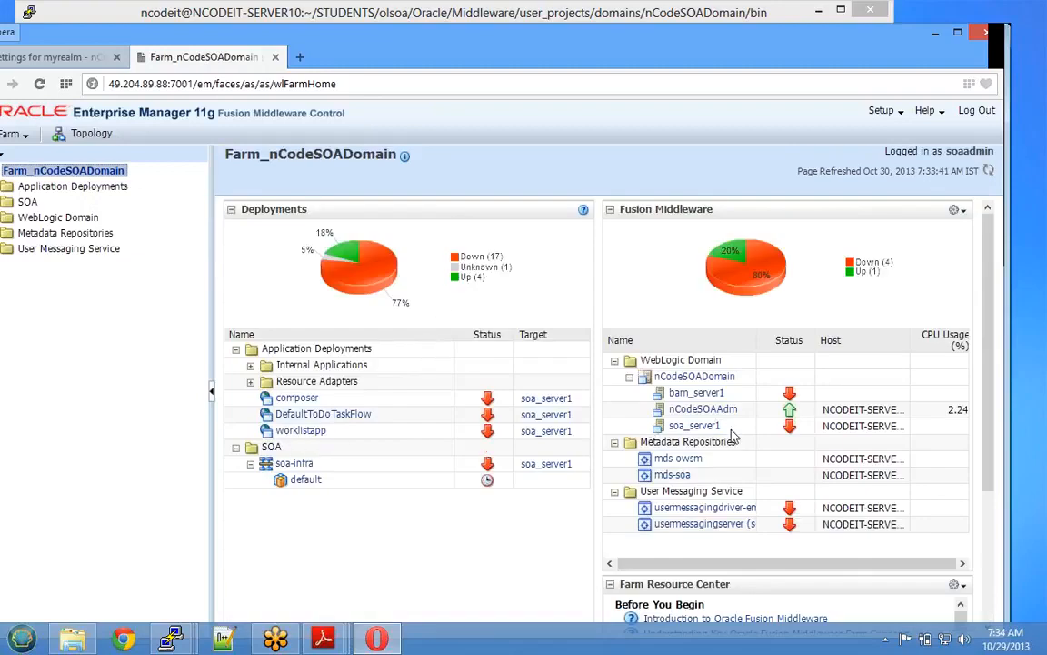
- Check soa_server1's down status in the farm table, then open the WebLogic Domain page
drag(728, 426, 669, 426)
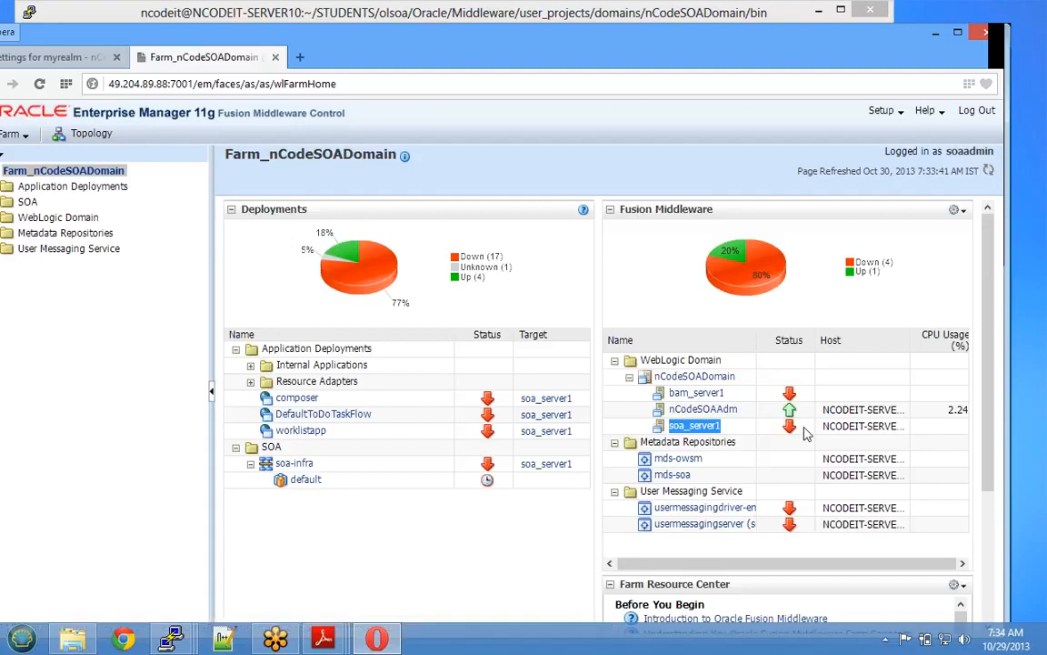
double_click(789, 427)
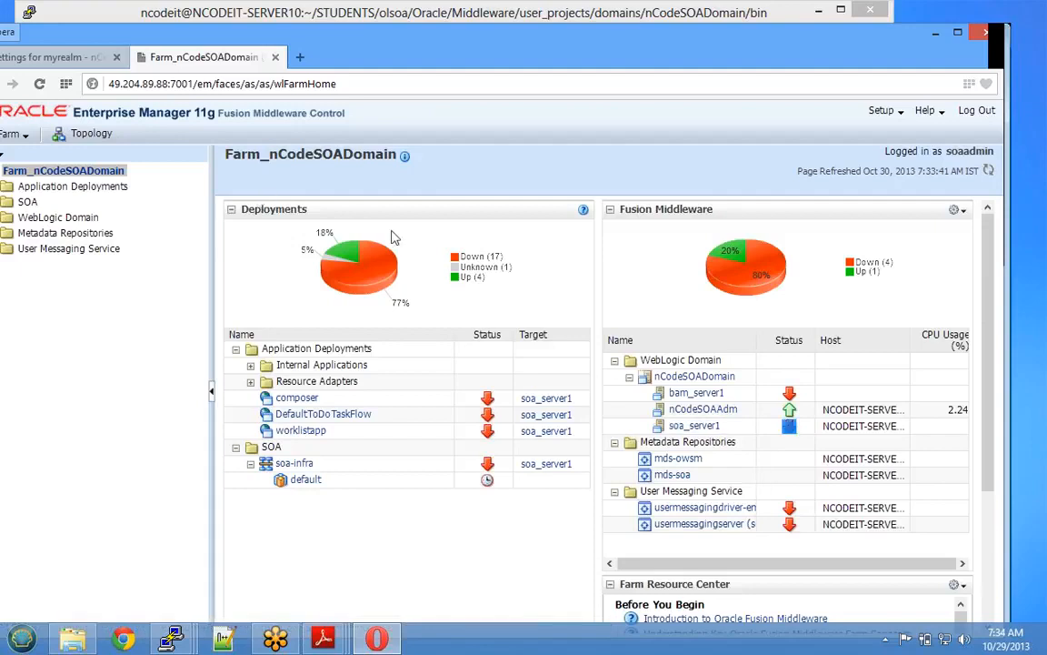
mouse_move(341, 259)
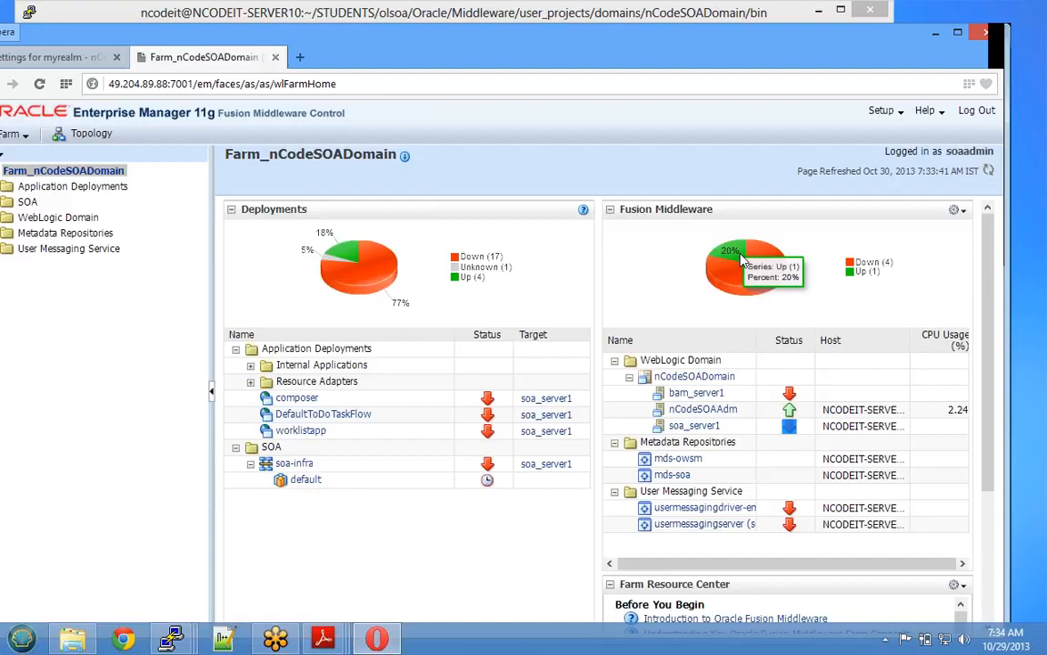
click(50, 216)
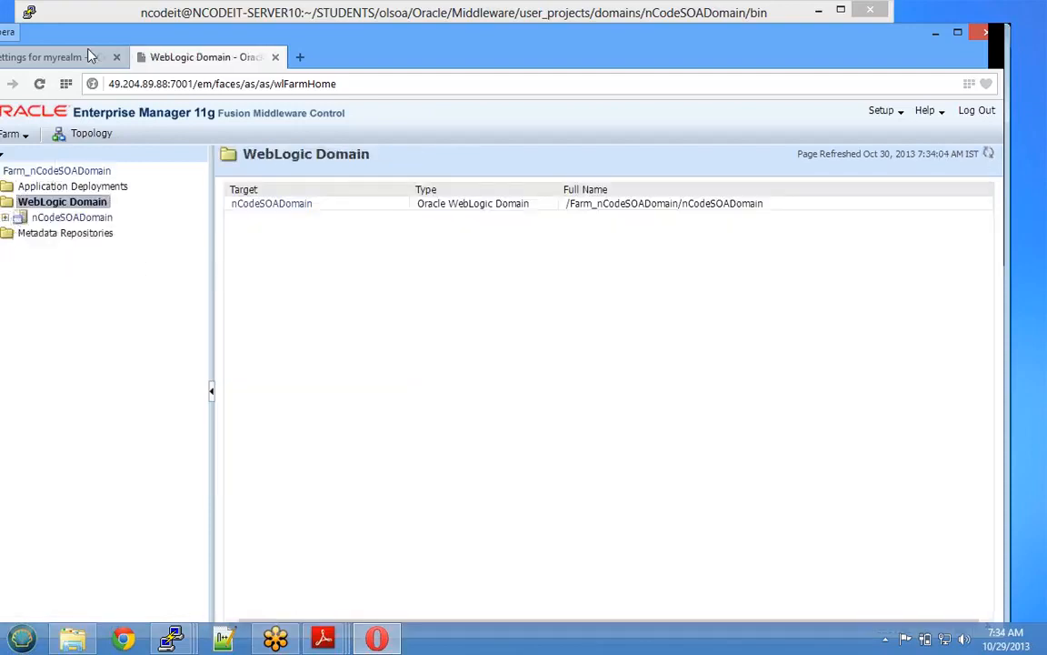
- Collapse the WebLogic Domain branch, leaving nCodeSOADomain listed as the domain
drag(122, 42, 149, 43)
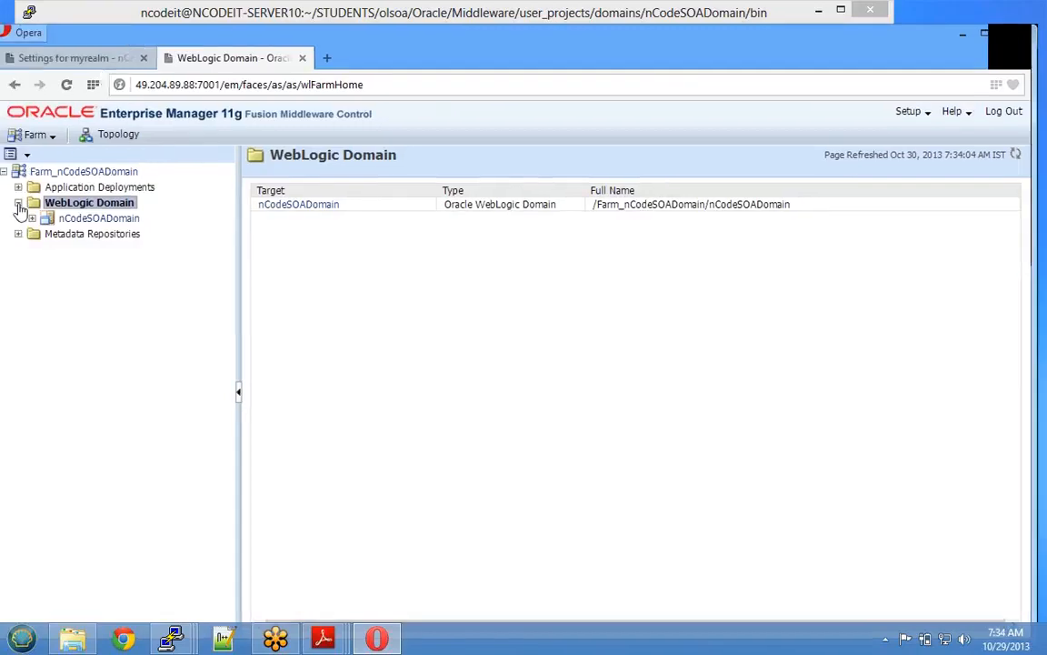
click(17, 202)
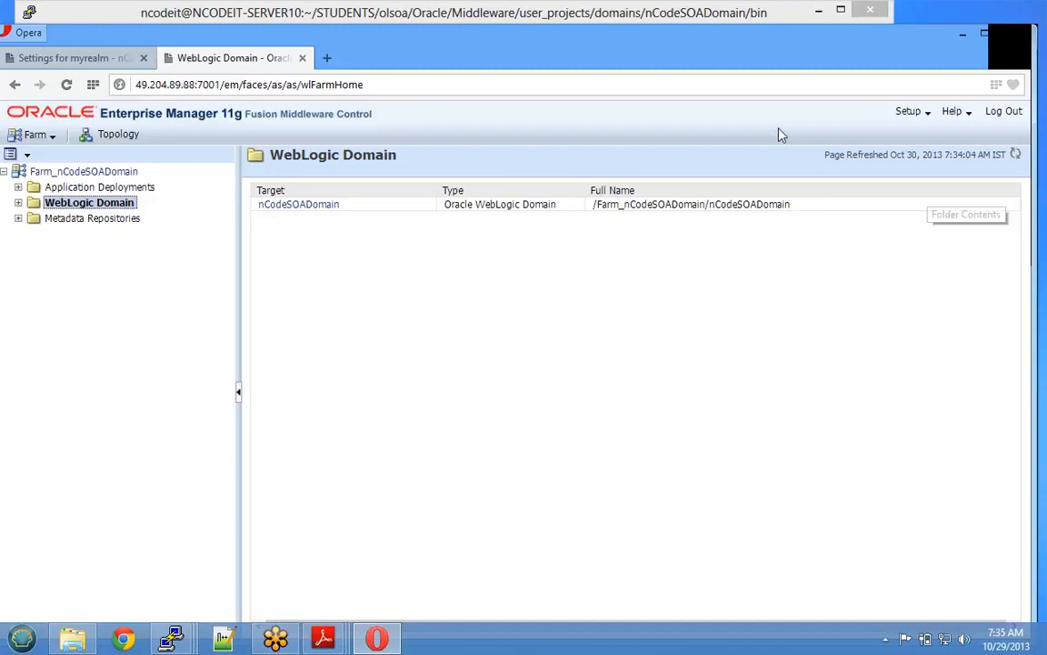
- Minimize the browser and bring the soa_server1 PuTTY terminal forward to see its completed shutdown
click(963, 36)
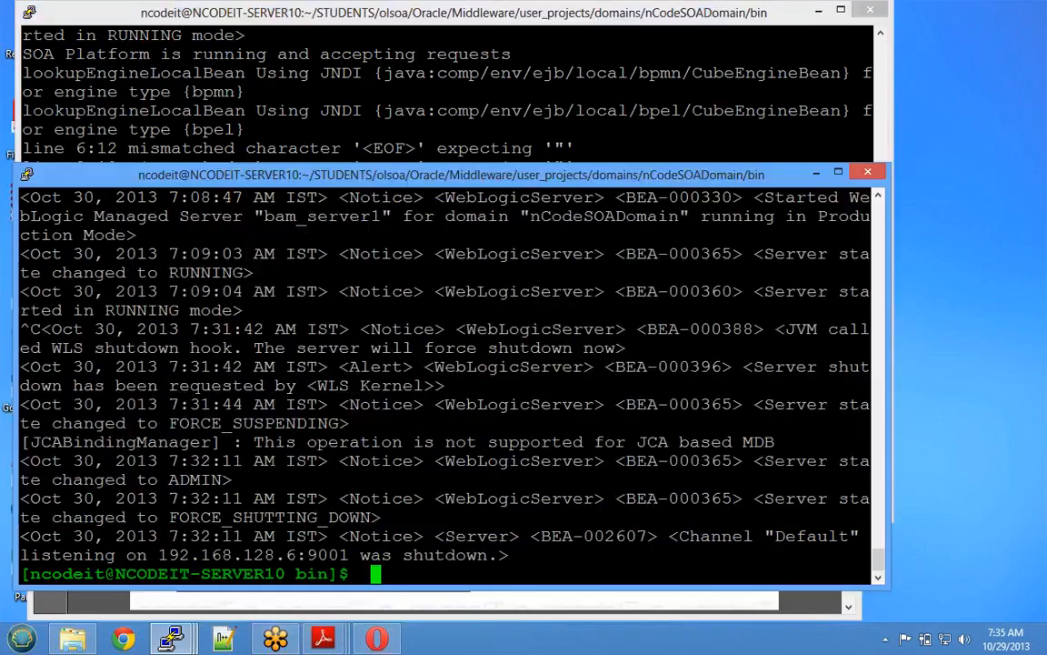
key(alt+Tab)
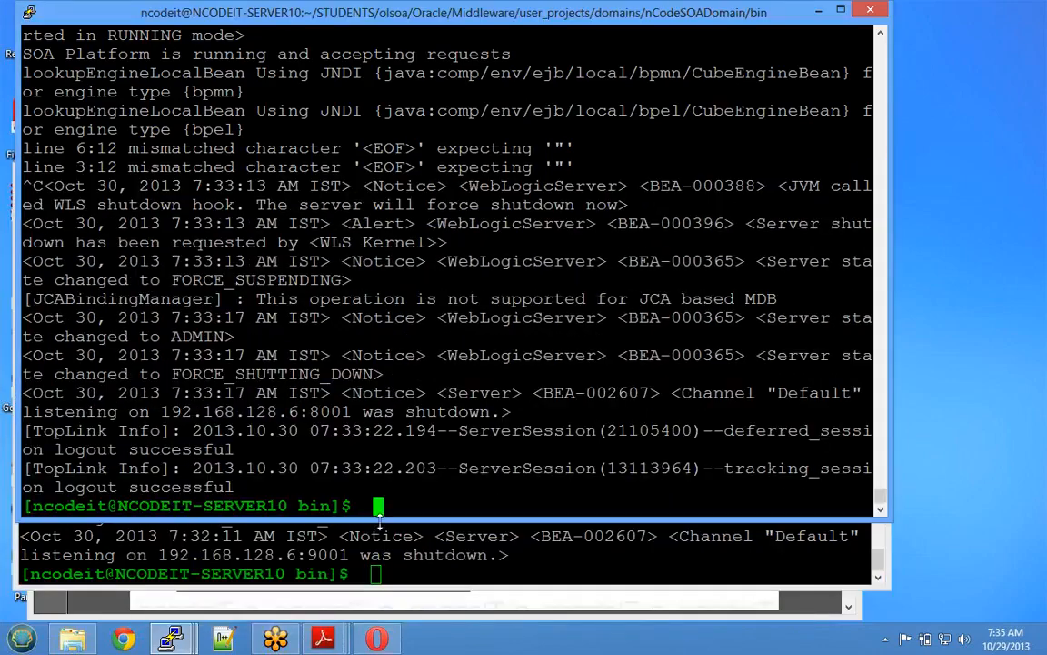